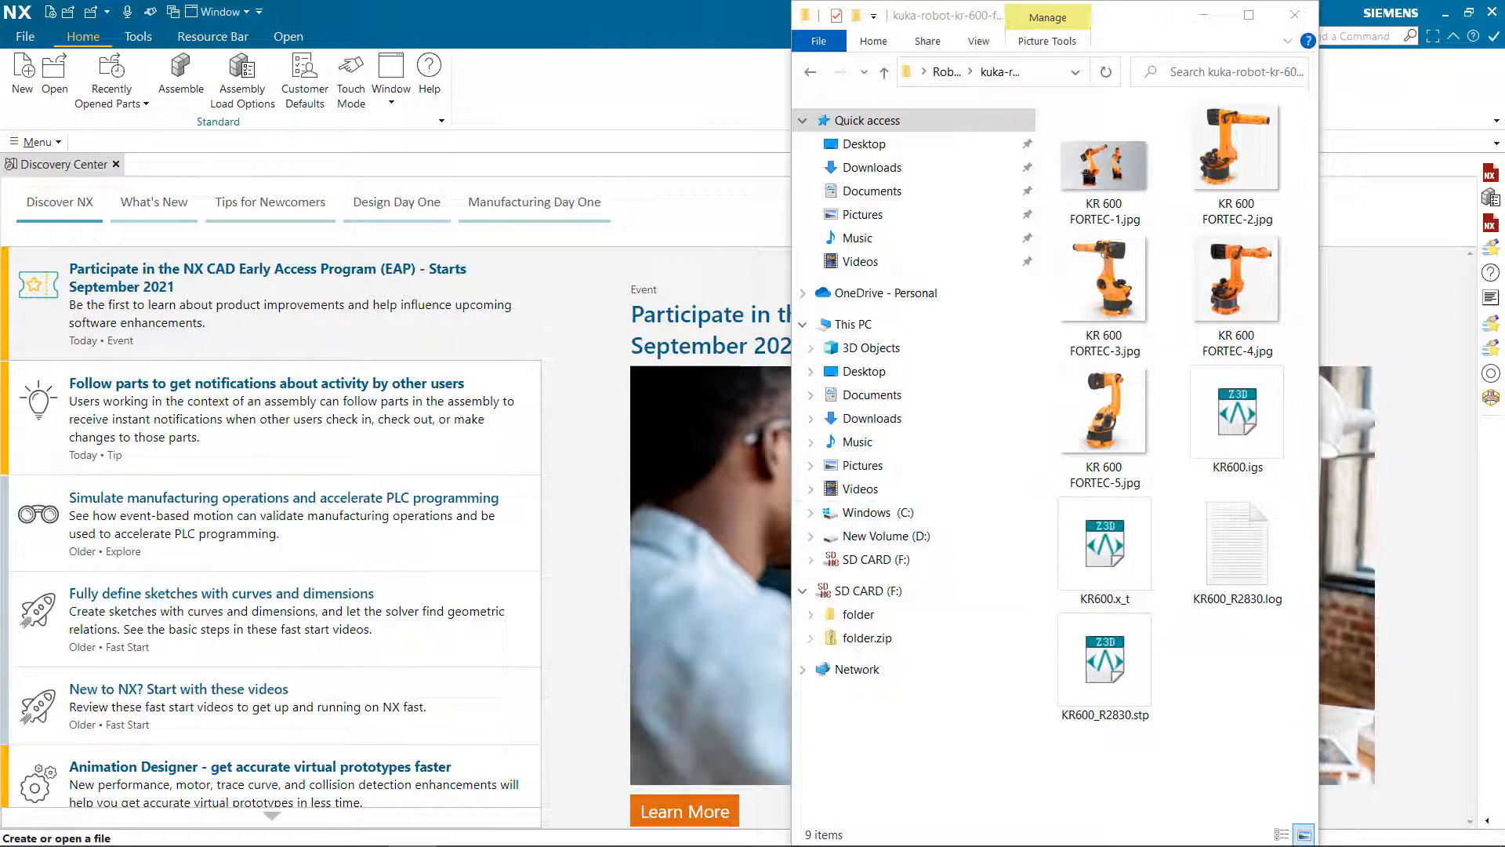
Switch to Tecnomatix Plant Simulation to view its start page and return to NX
{"action": "mouse_move", "coordinate": [247, 830]}
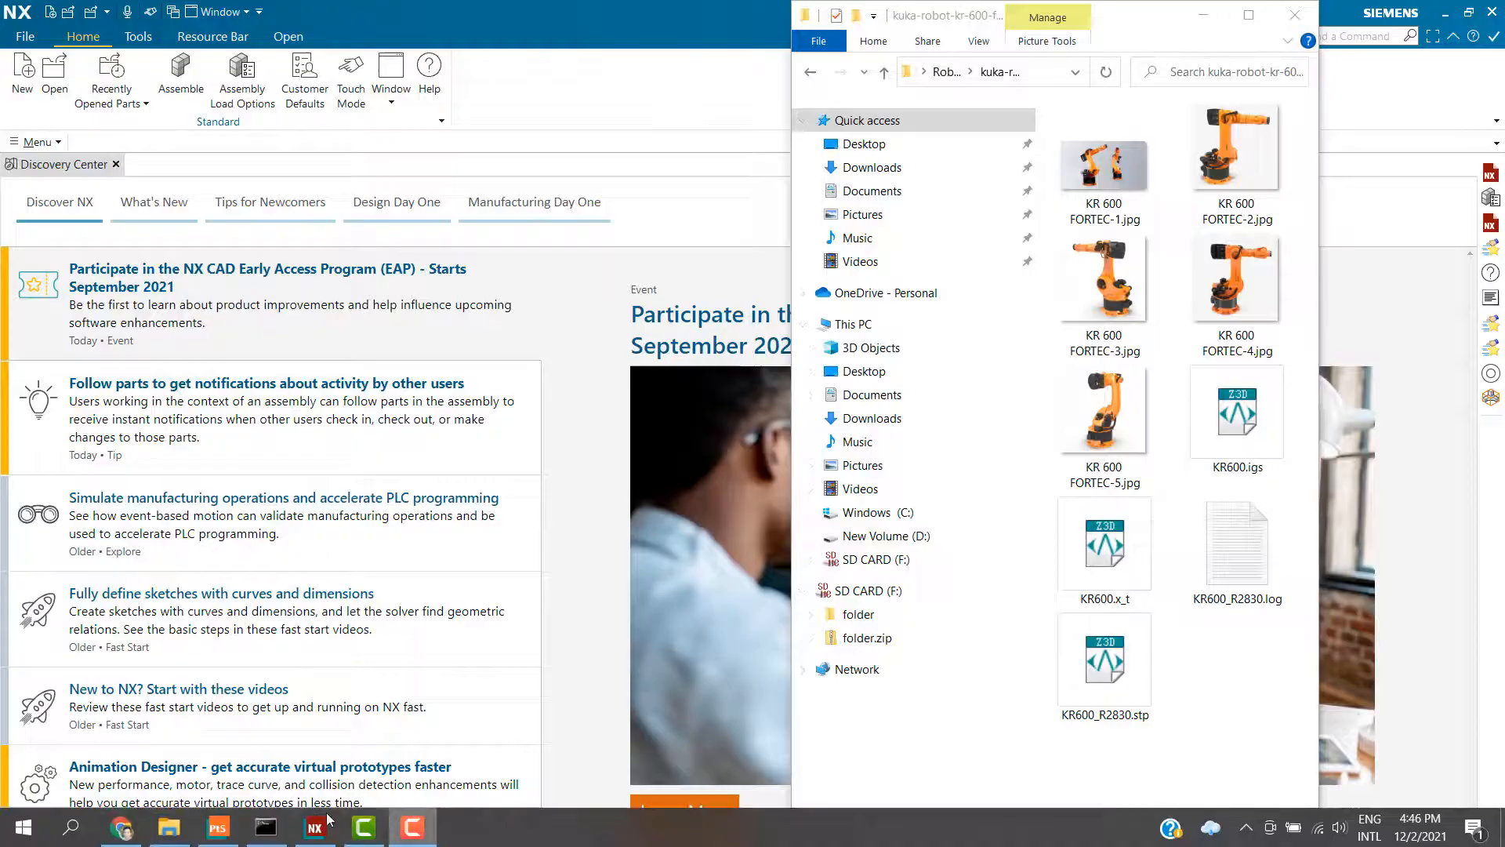
{"action": "left_click", "coordinate": [218, 827]}
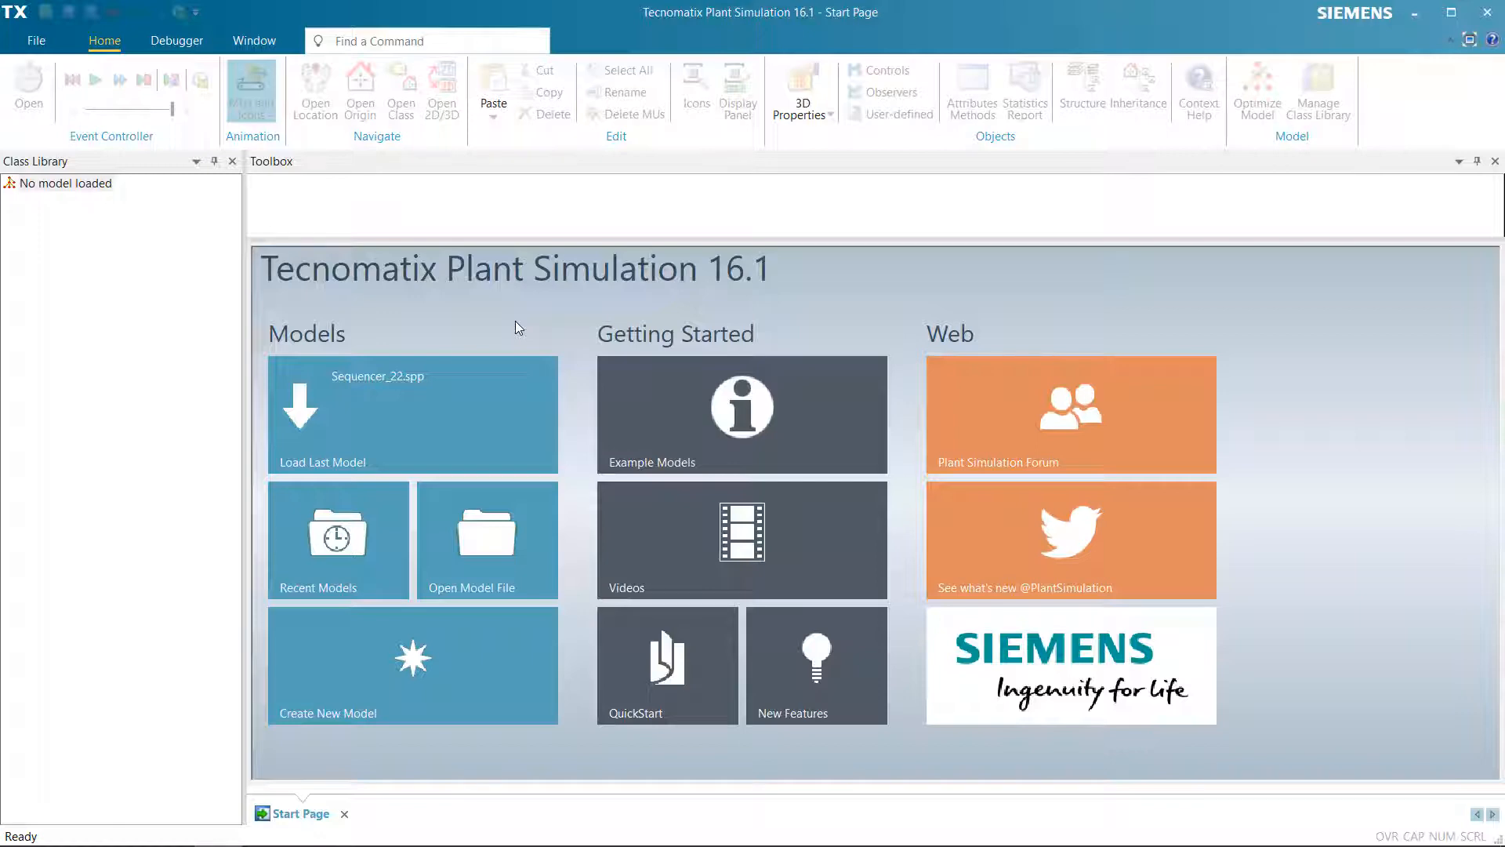
{"action": "key", "text": "alt+Tab"}
{"action": "key", "text": "alt+Tab"}
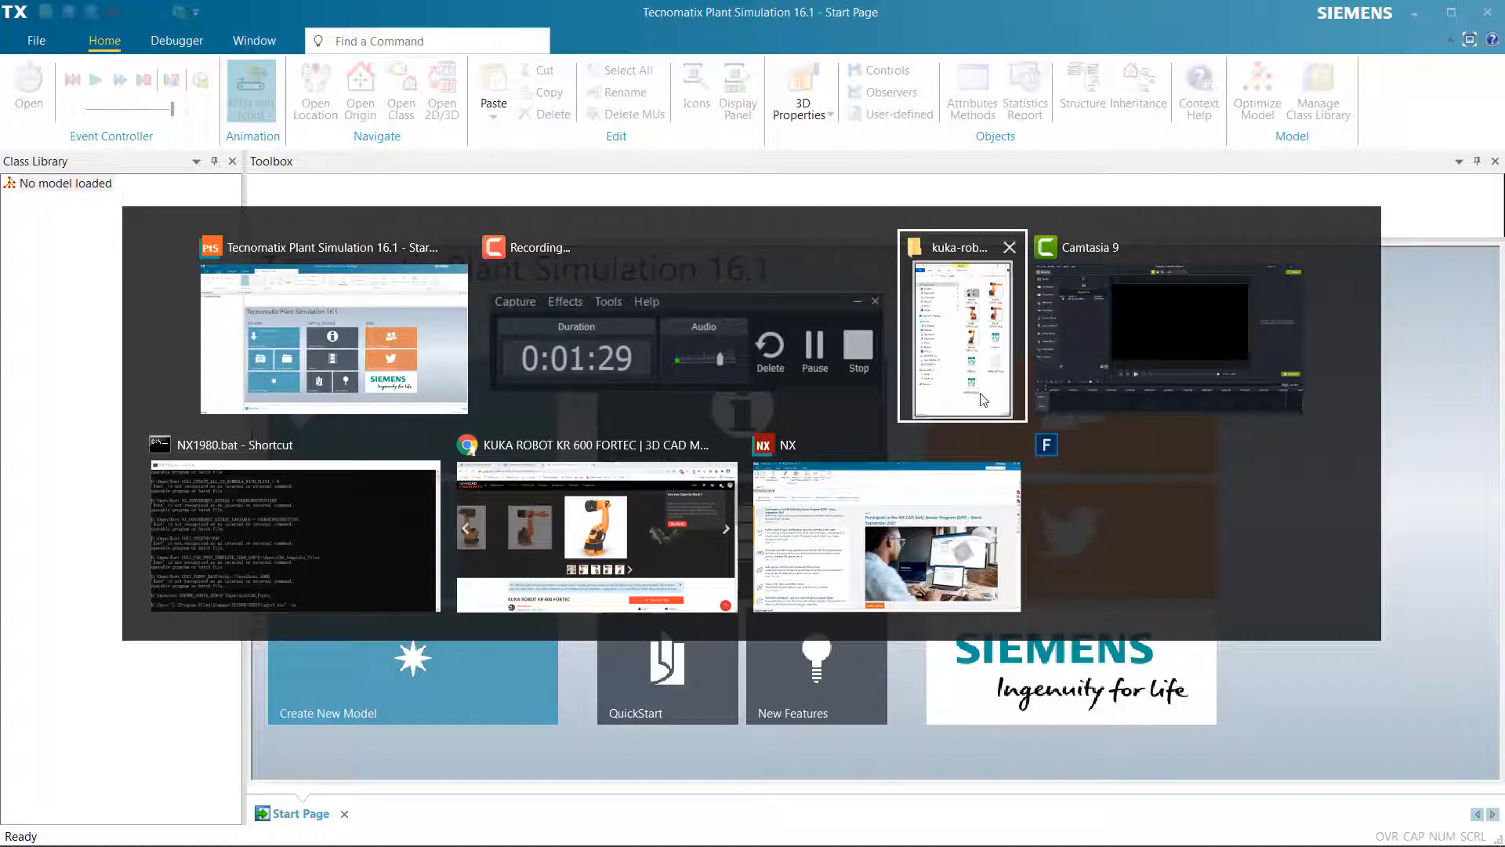
{"action": "left_click", "coordinate": [887, 576]}
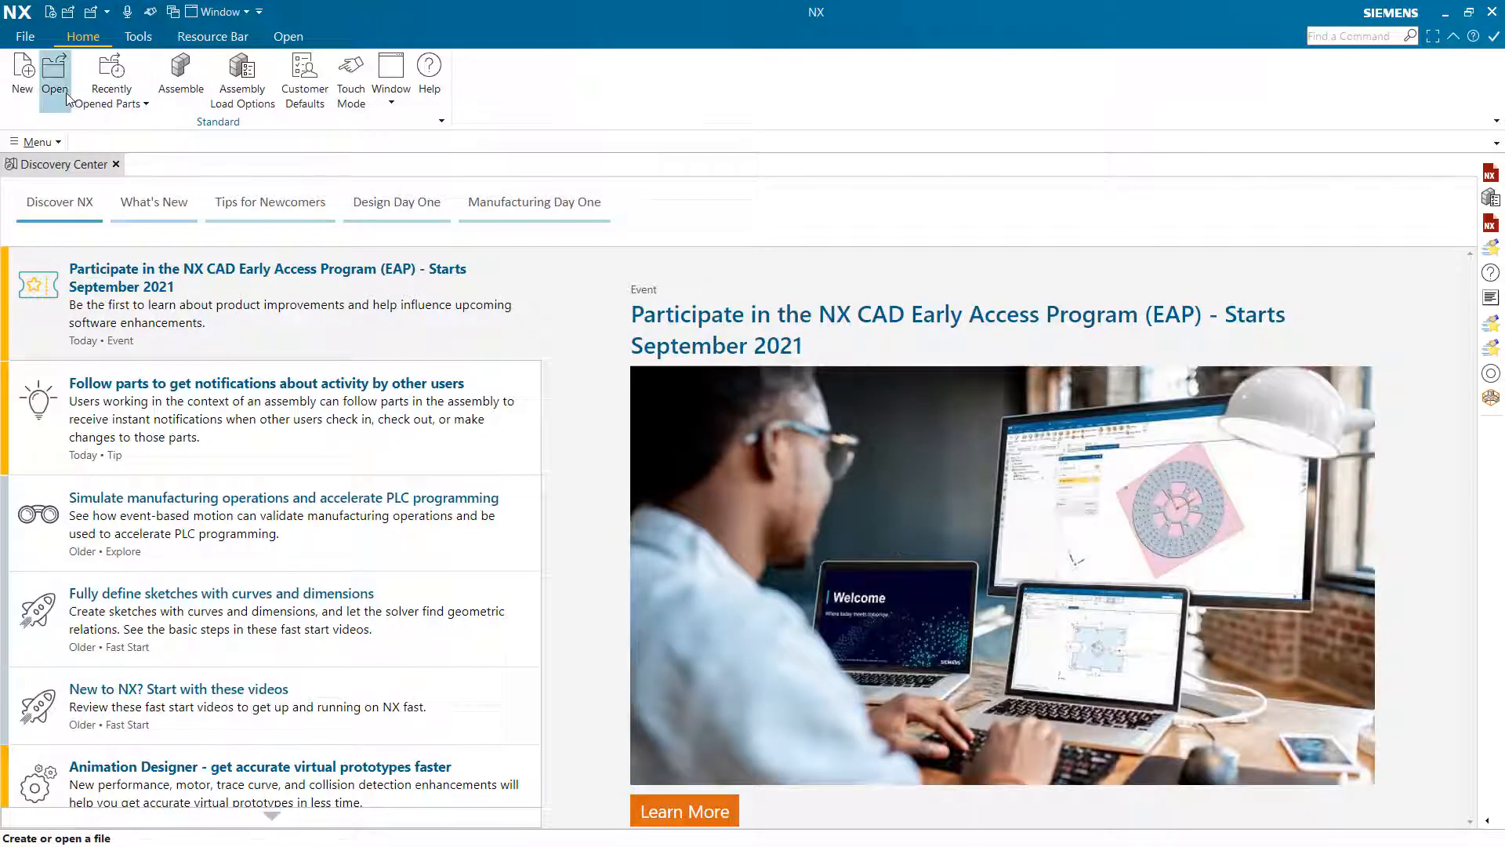
Open the robot model KR600_R2830.stp, choosing All Files as the file type filter
{"action": "left_click", "coordinate": [54, 71]}
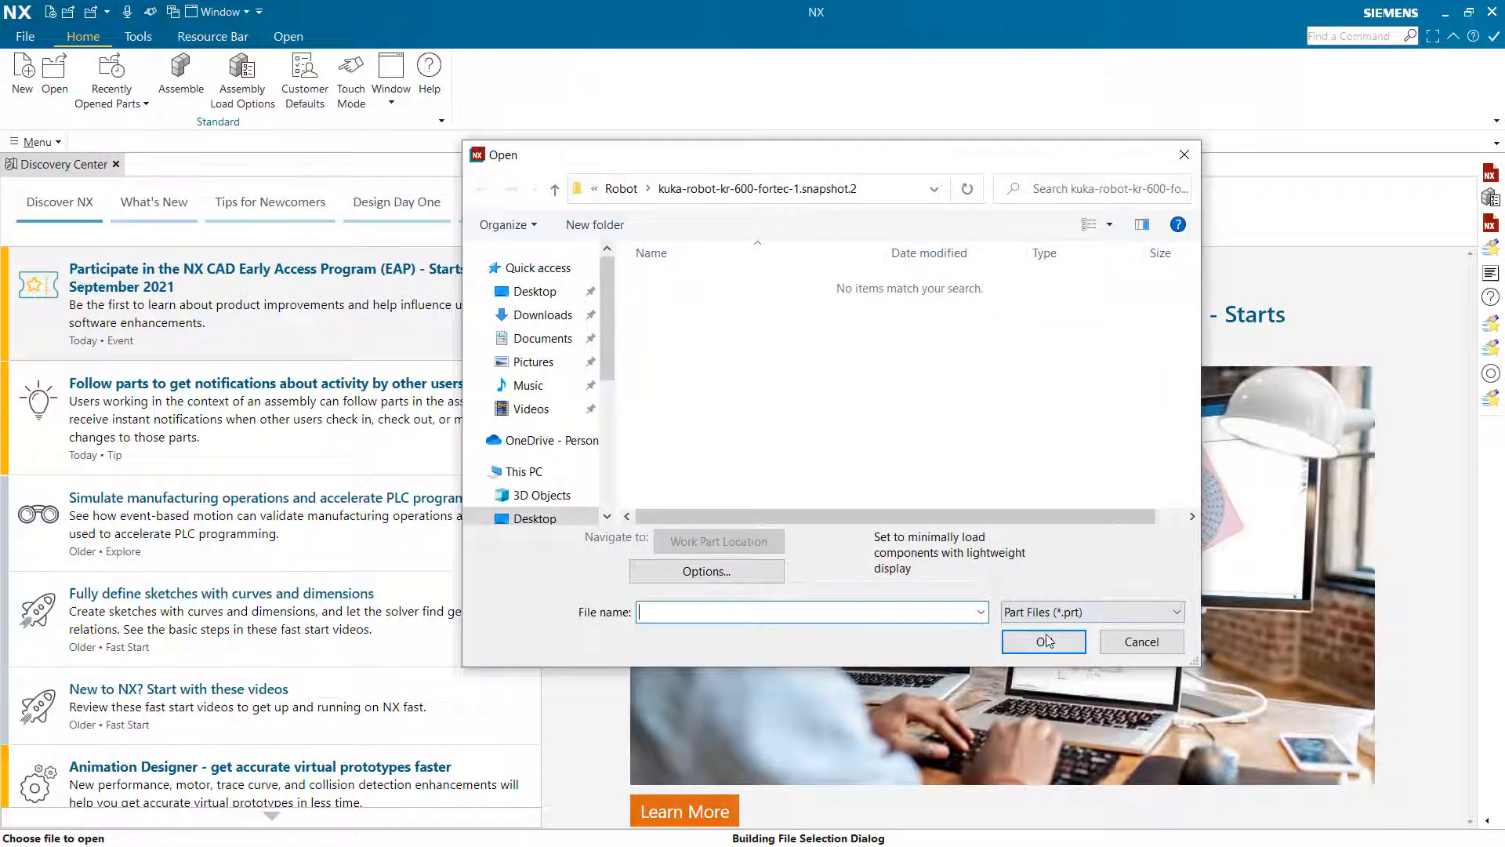
{"action": "left_click", "coordinate": [1074, 612]}
{"action": "left_click", "coordinate": [1085, 592]}
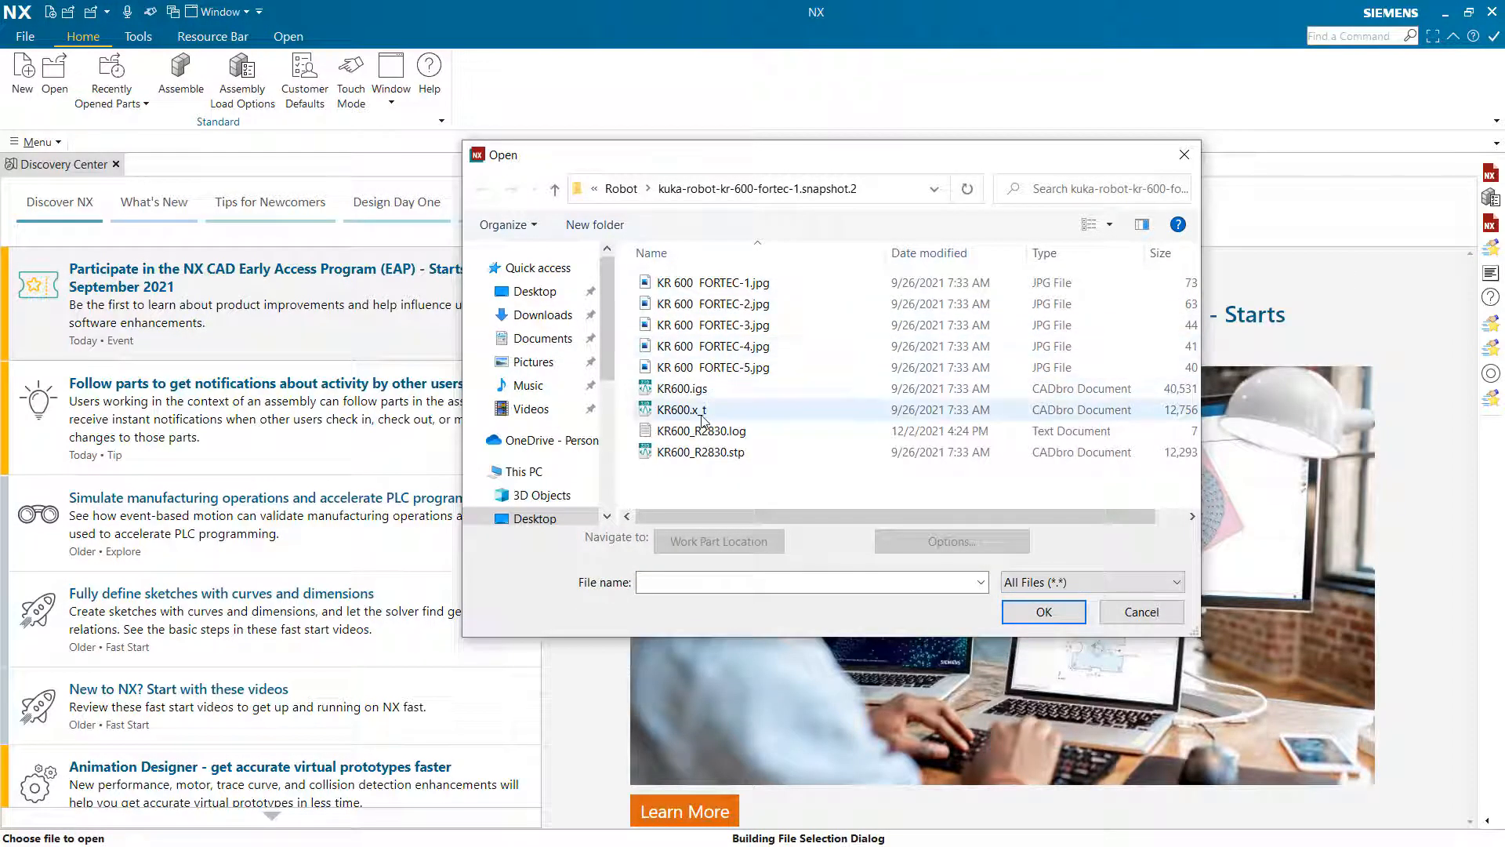
{"action": "left_click", "coordinate": [698, 457]}
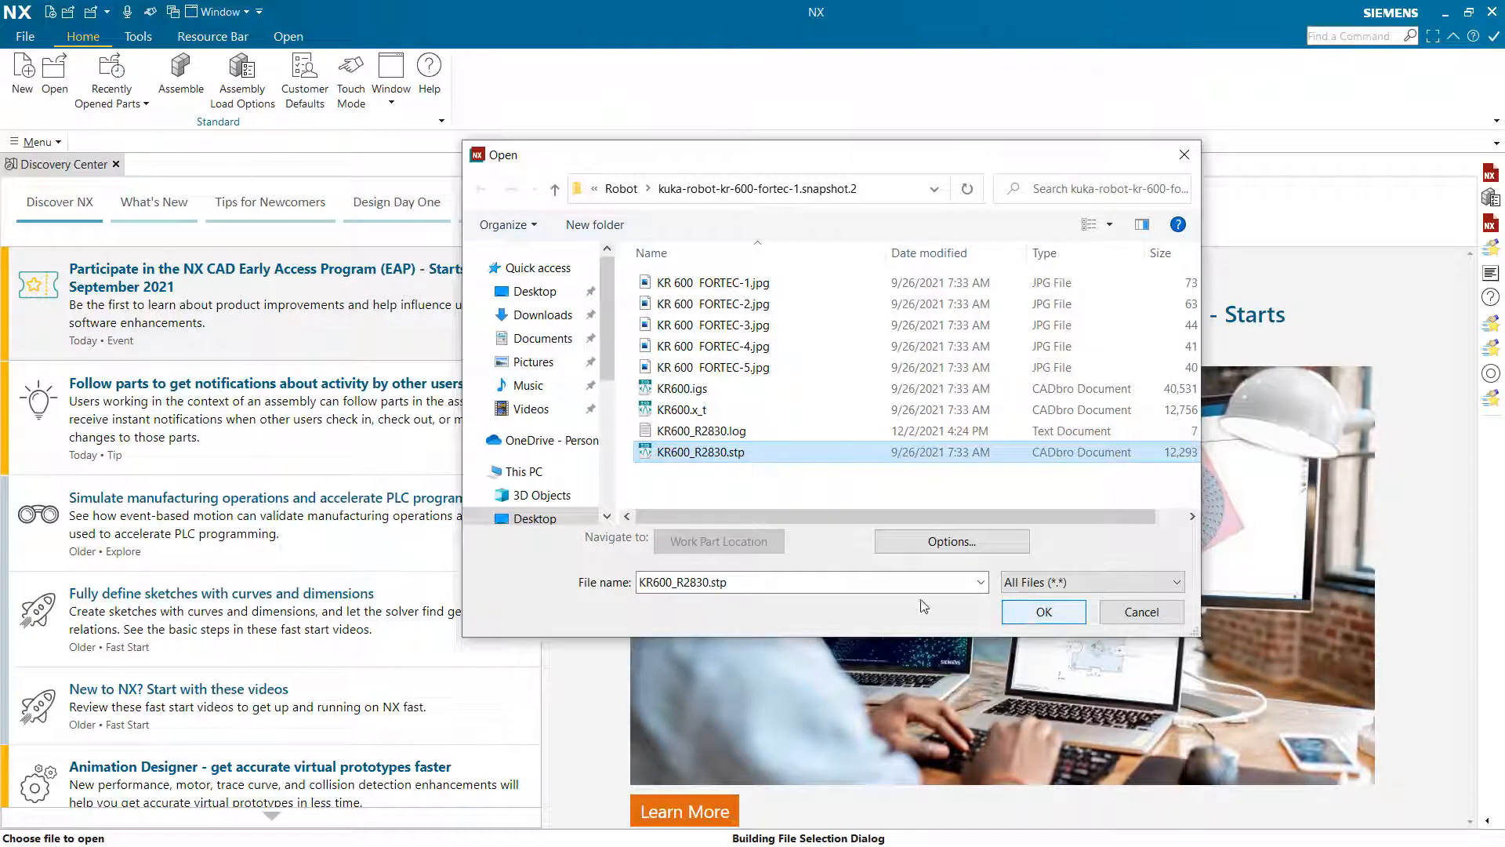
{"action": "left_click", "coordinate": [1016, 619]}
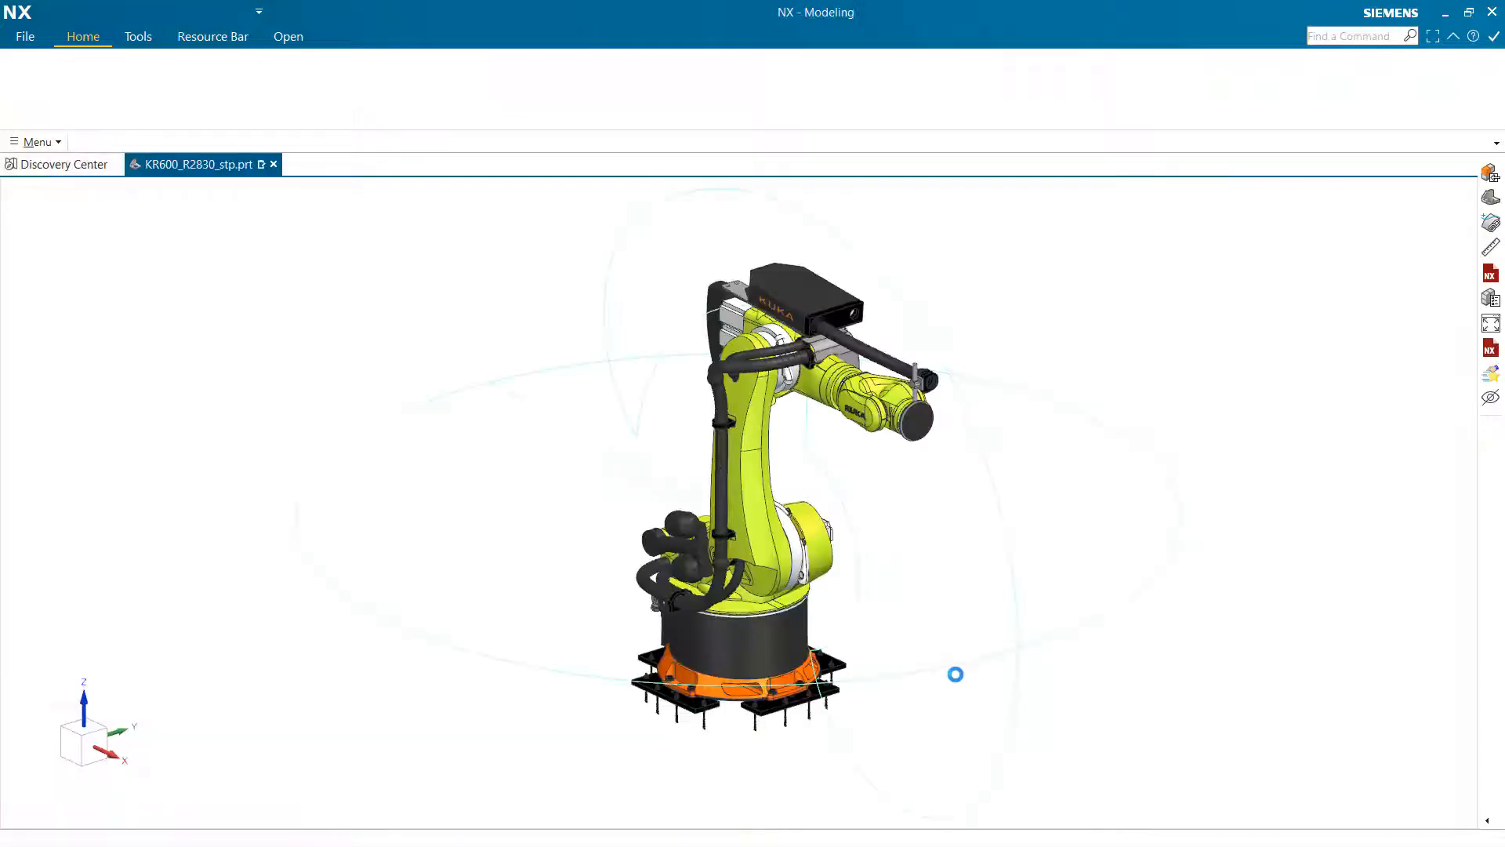
Examine the imported robot from several angles and its KR600_R2830_stp entry in the assembly structure
{"action": "middle_click_drag", "start_coordinate": [963, 659], "coordinate": [662, 481]}
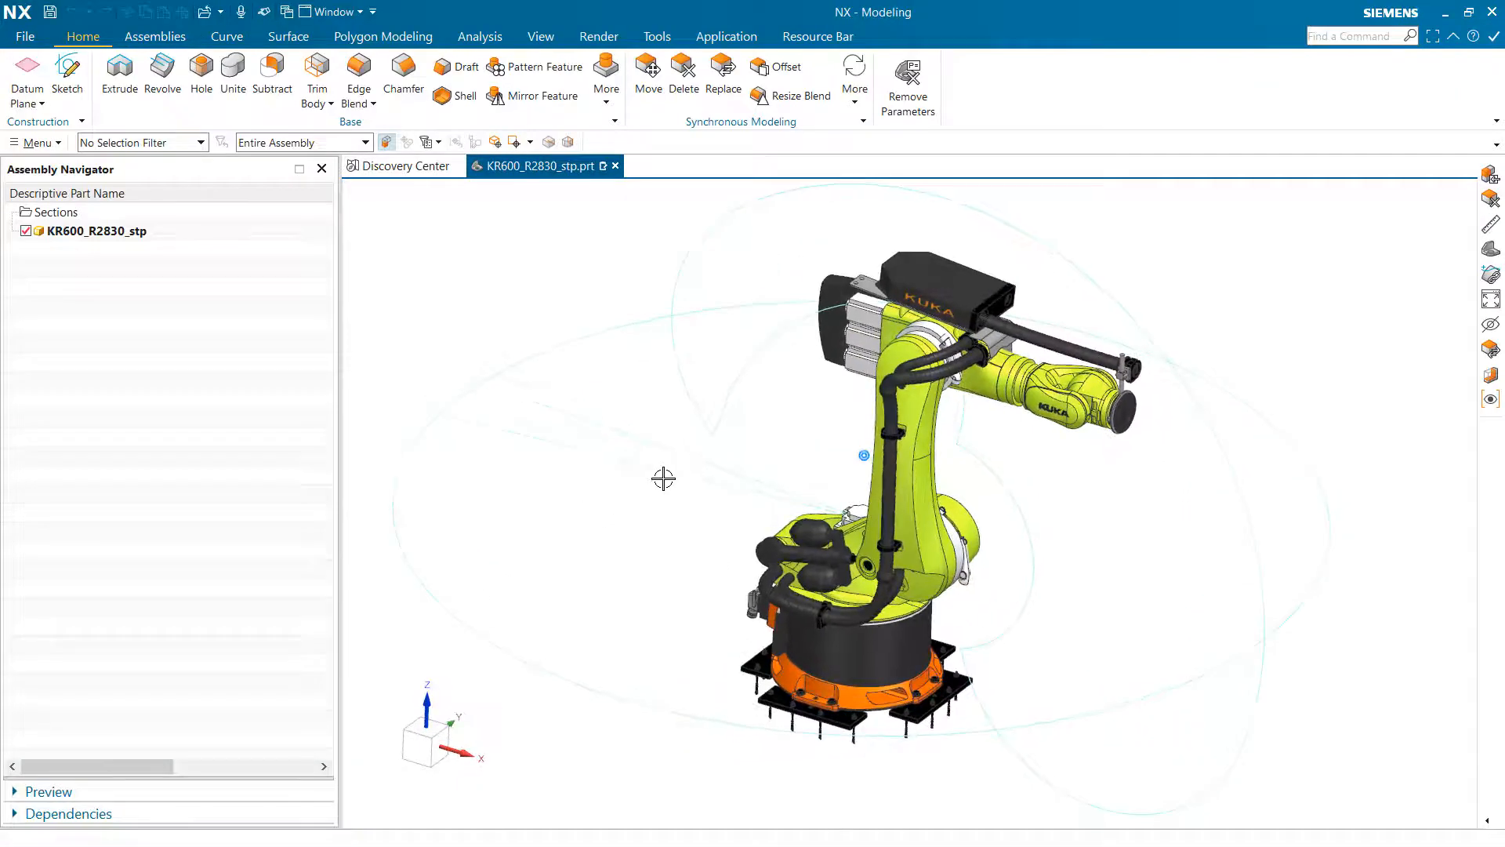
{"action": "mouse_move", "coordinate": [520, 500]}
{"action": "middle_mouse_down"}
{"action": "mouse_move", "coordinate": [440, 429]}
{"action": "mouse_move", "coordinate": [463, 421]}
{"action": "middle_mouse_up"}
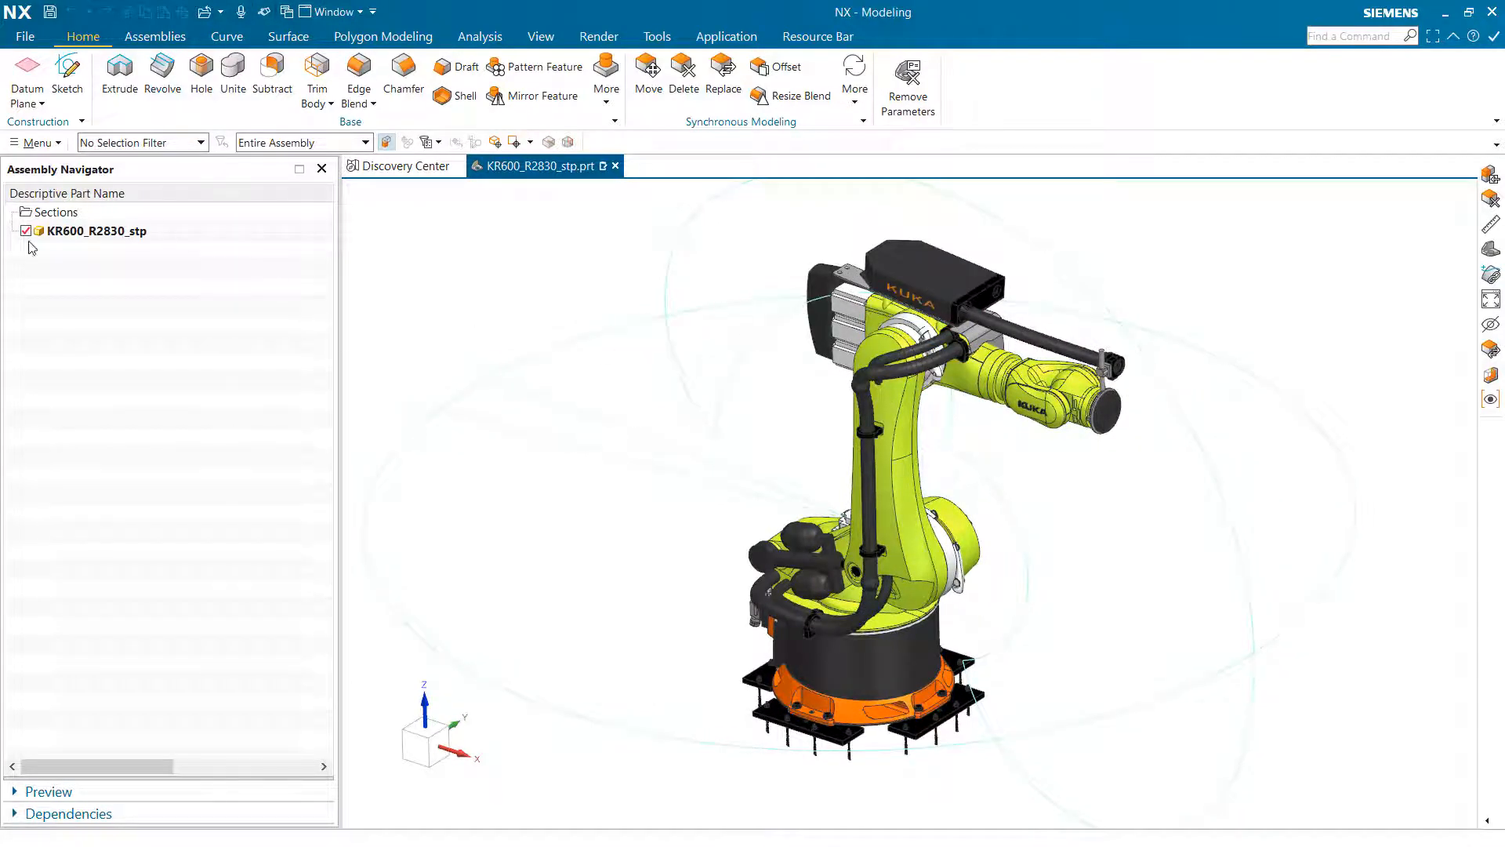
{"action": "left_click", "coordinate": [81, 232]}
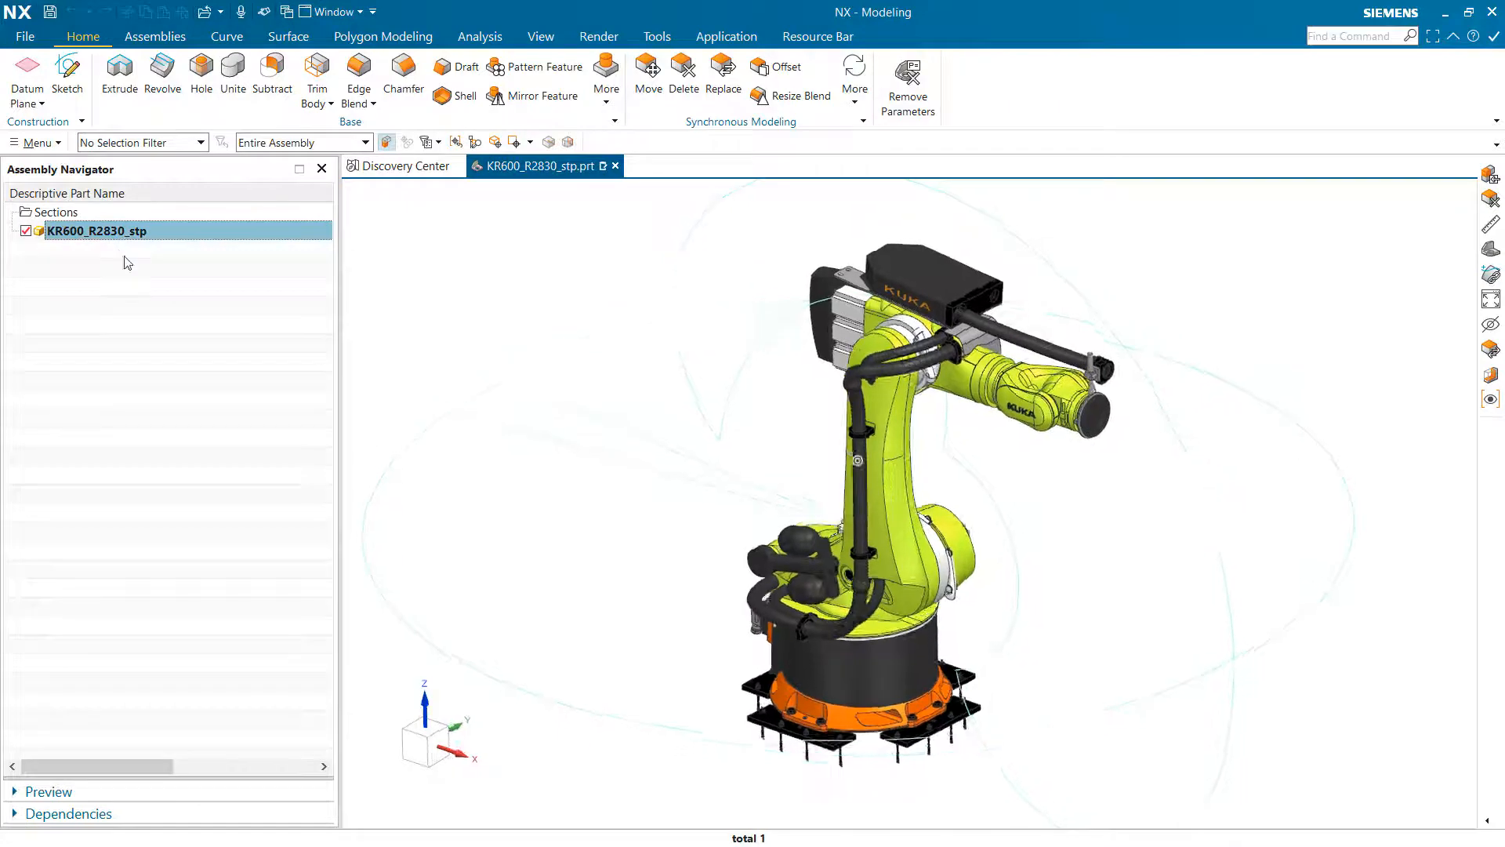
{"action": "left_click", "coordinate": [251, 396]}
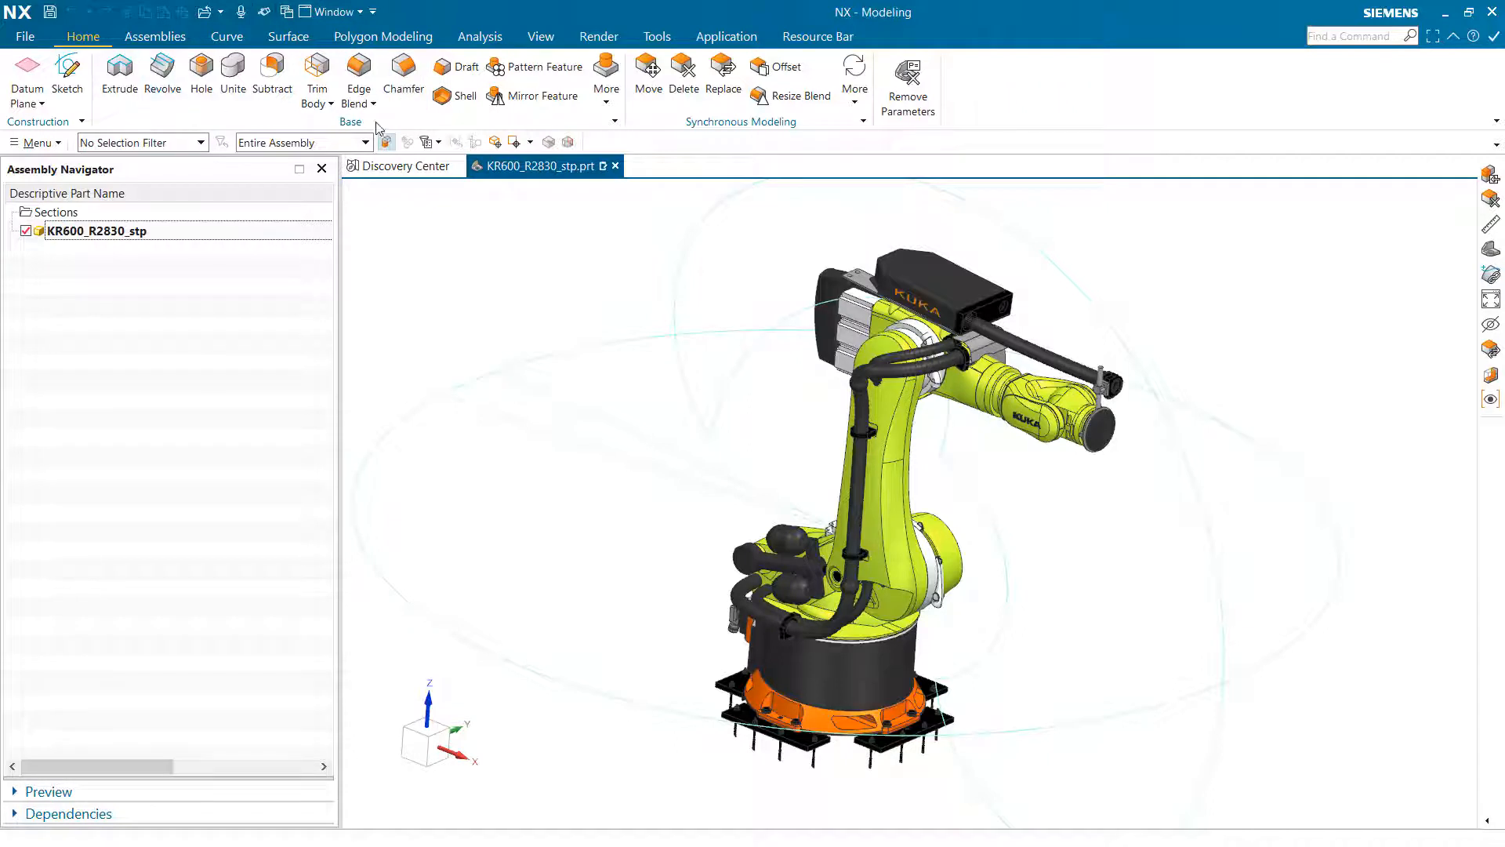
Examine which robot part each body in the model history represents, going from Body (1) to Body (20), and return to the assembly structure
{"action": "left_click", "coordinate": [546, 354]}
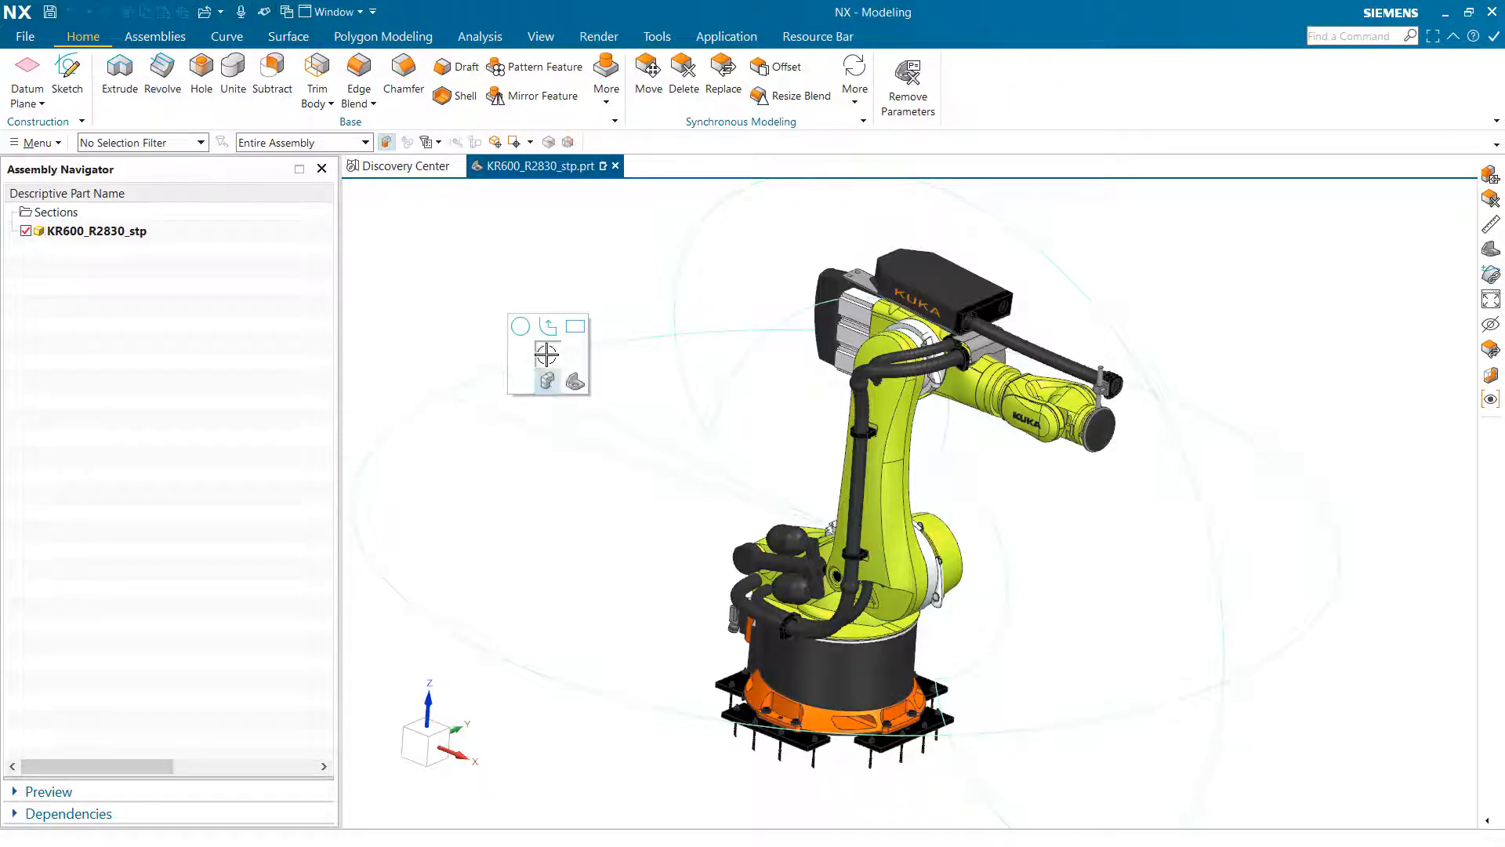
{"action": "left_click", "coordinate": [578, 386]}
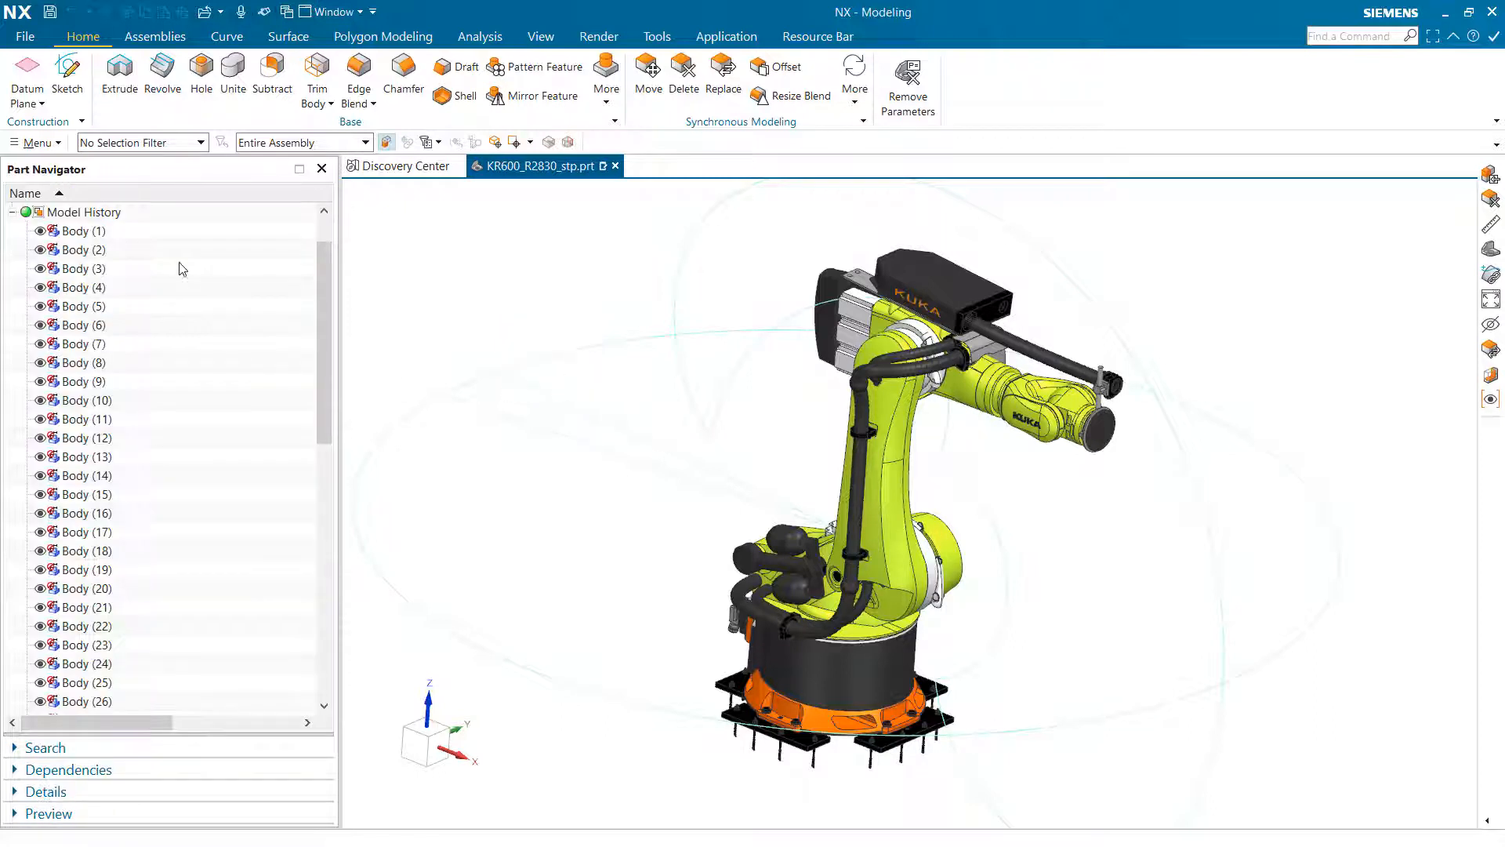
{"action": "left_click", "coordinate": [116, 233]}
{"action": "key", "text": "Down"}
{"action": "key", "text": "Down"}
{"action": "key", "text": "Down"}
{"action": "key", "text": "Down"}
{"action": "key", "text": "Down"}
{"action": "key", "text": "Down"}
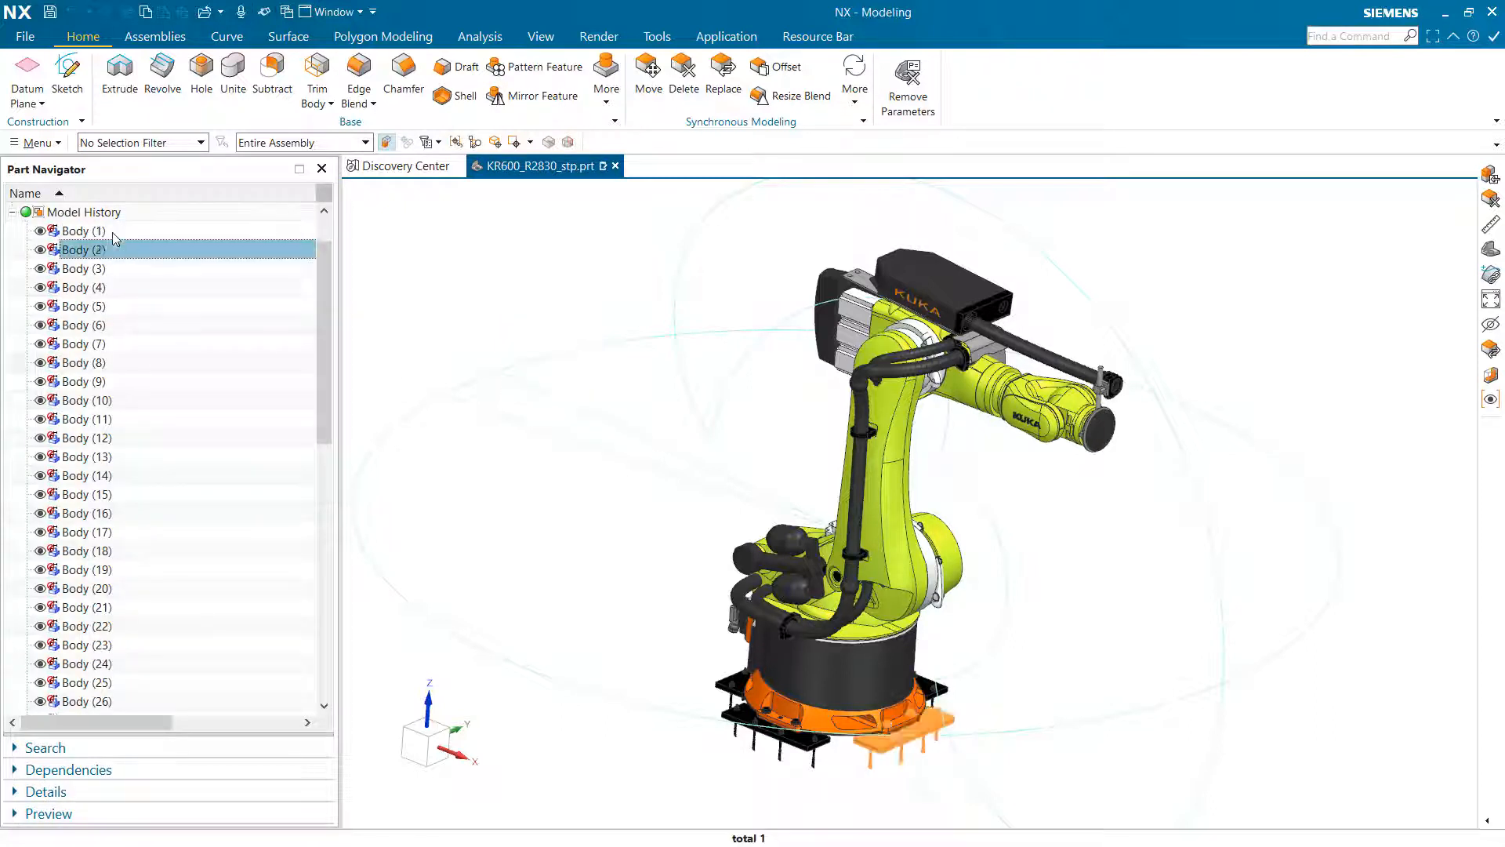
{"action": "key", "text": "Down"}
{"action": "key", "text": "Down"}
{"action": "key", "text": "Down"}
{"action": "key", "text": "Down"}
{"action": "key", "text": "Down"}
{"action": "key", "text": "Down"}
{"action": "key", "text": "Down"}
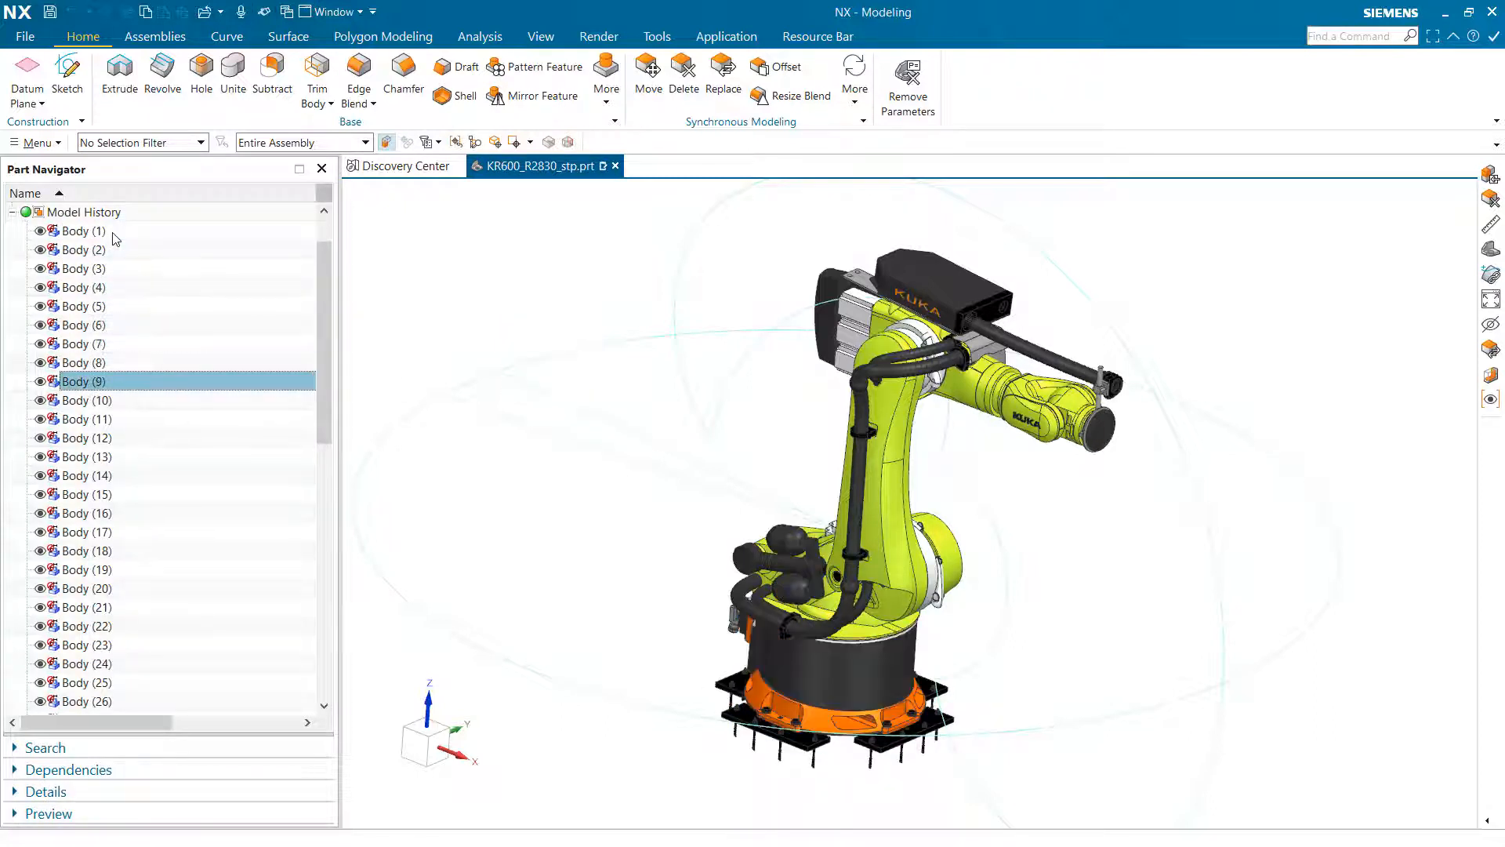
{"action": "key", "text": "Down"}
{"action": "key", "text": "Down"}
{"action": "key", "text": "Down"}
{"action": "key", "text": "Down"}
{"action": "key", "text": "Down"}
{"action": "key", "text": "Down"}
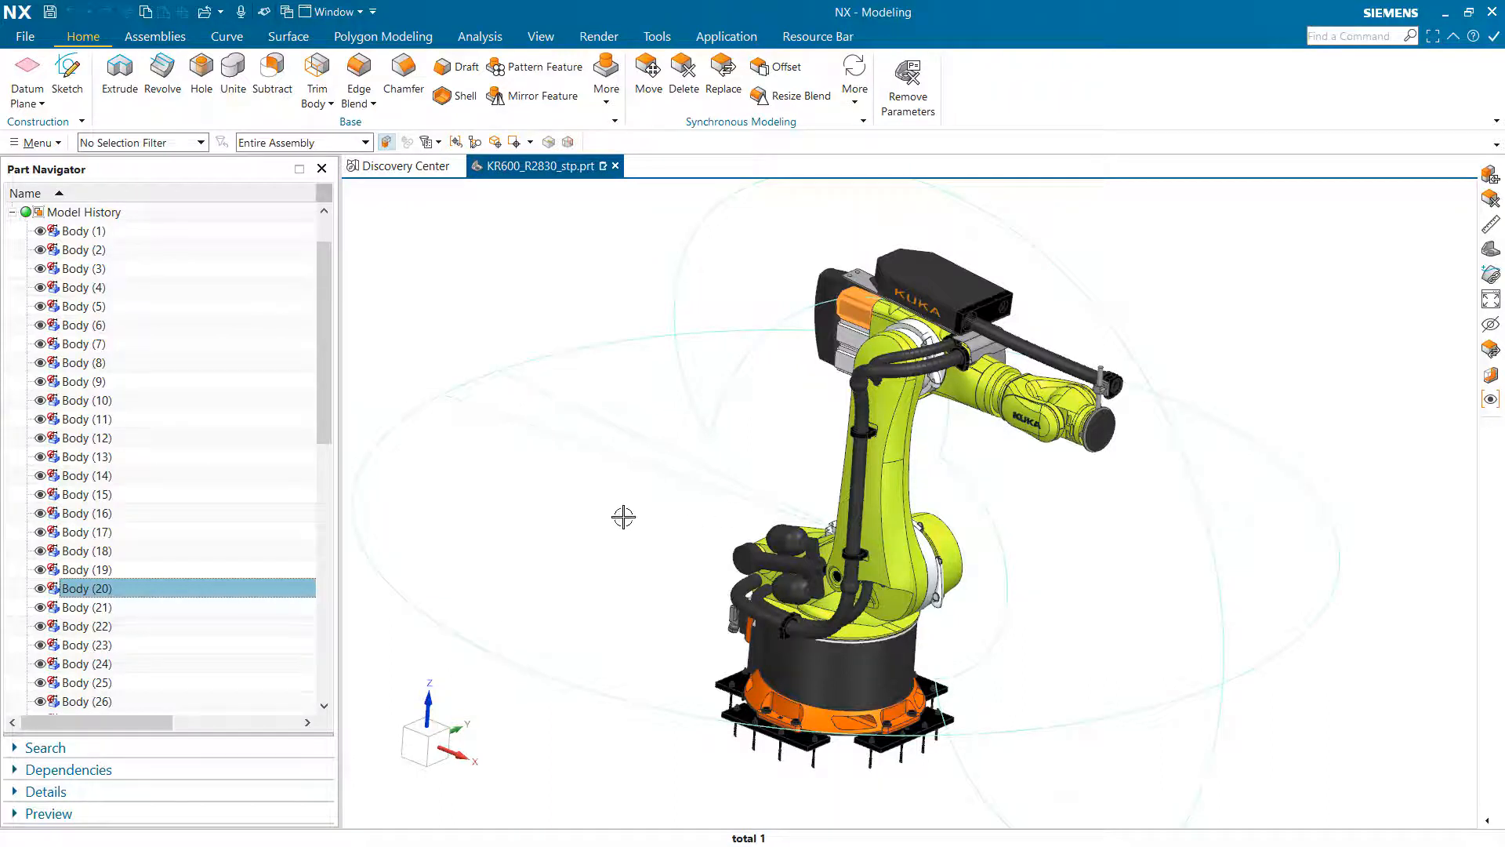
{"action": "middle_click_drag", "start_coordinate": [622, 514], "coordinate": [363, 437]}
{"action": "left_click", "coordinate": [492, 298]}
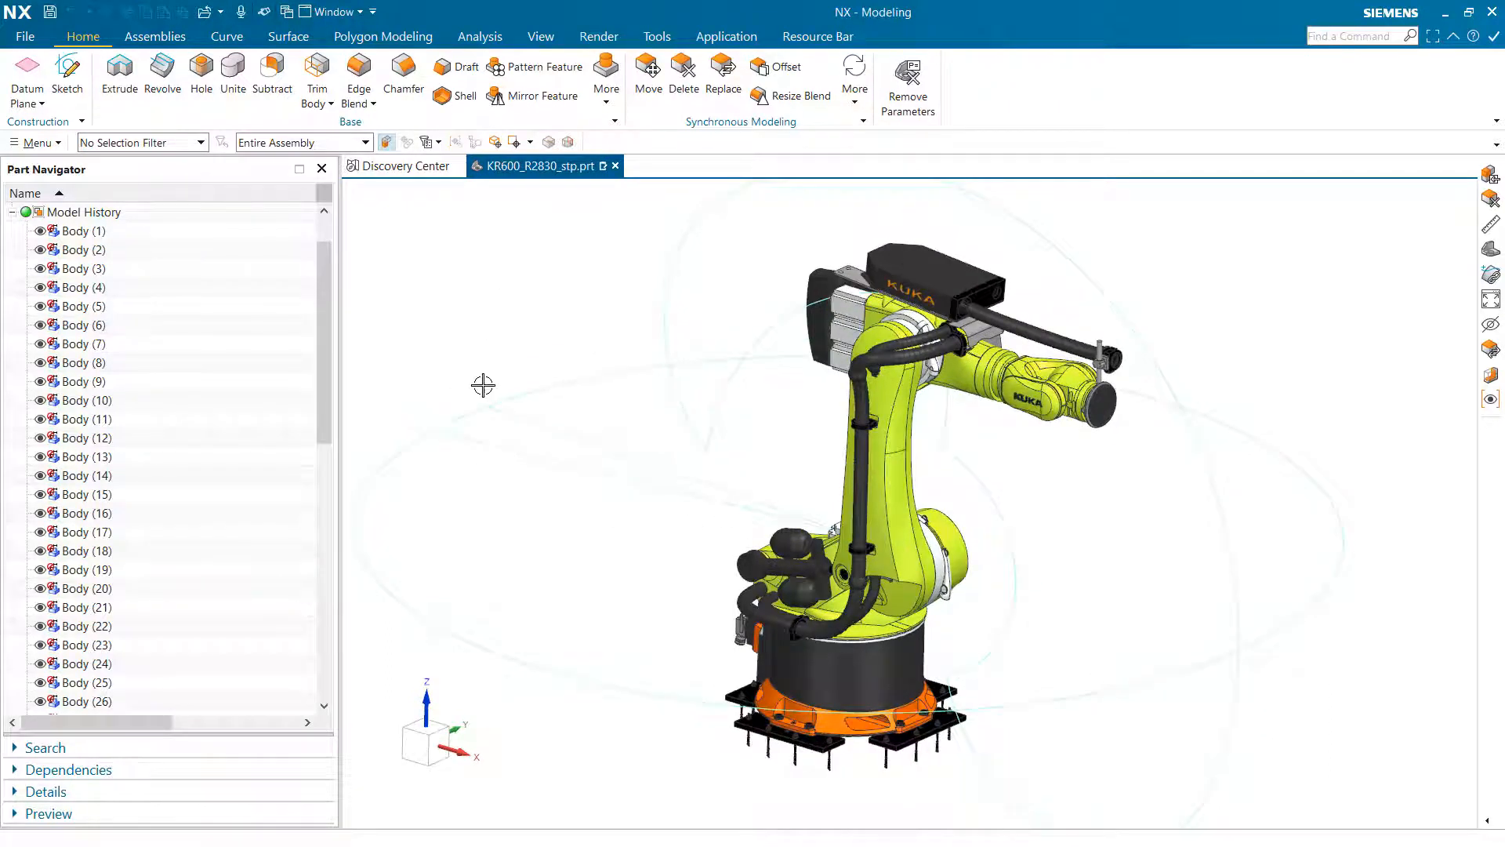
{"action": "right_click_drag", "start_coordinate": [483, 386], "coordinate": [480, 412]}
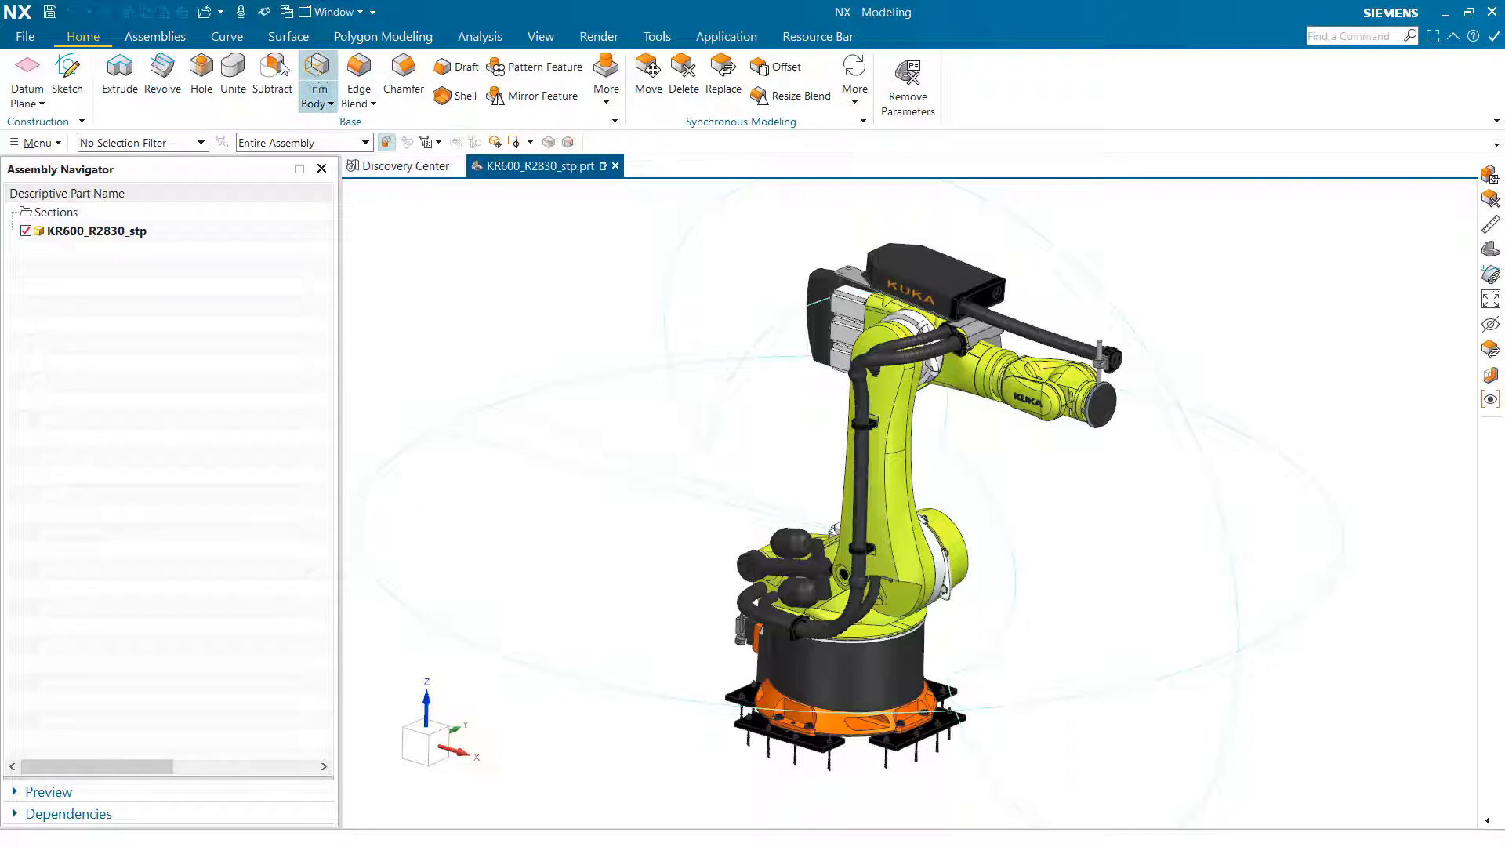
{"action": "left_click", "coordinate": [152, 38]}
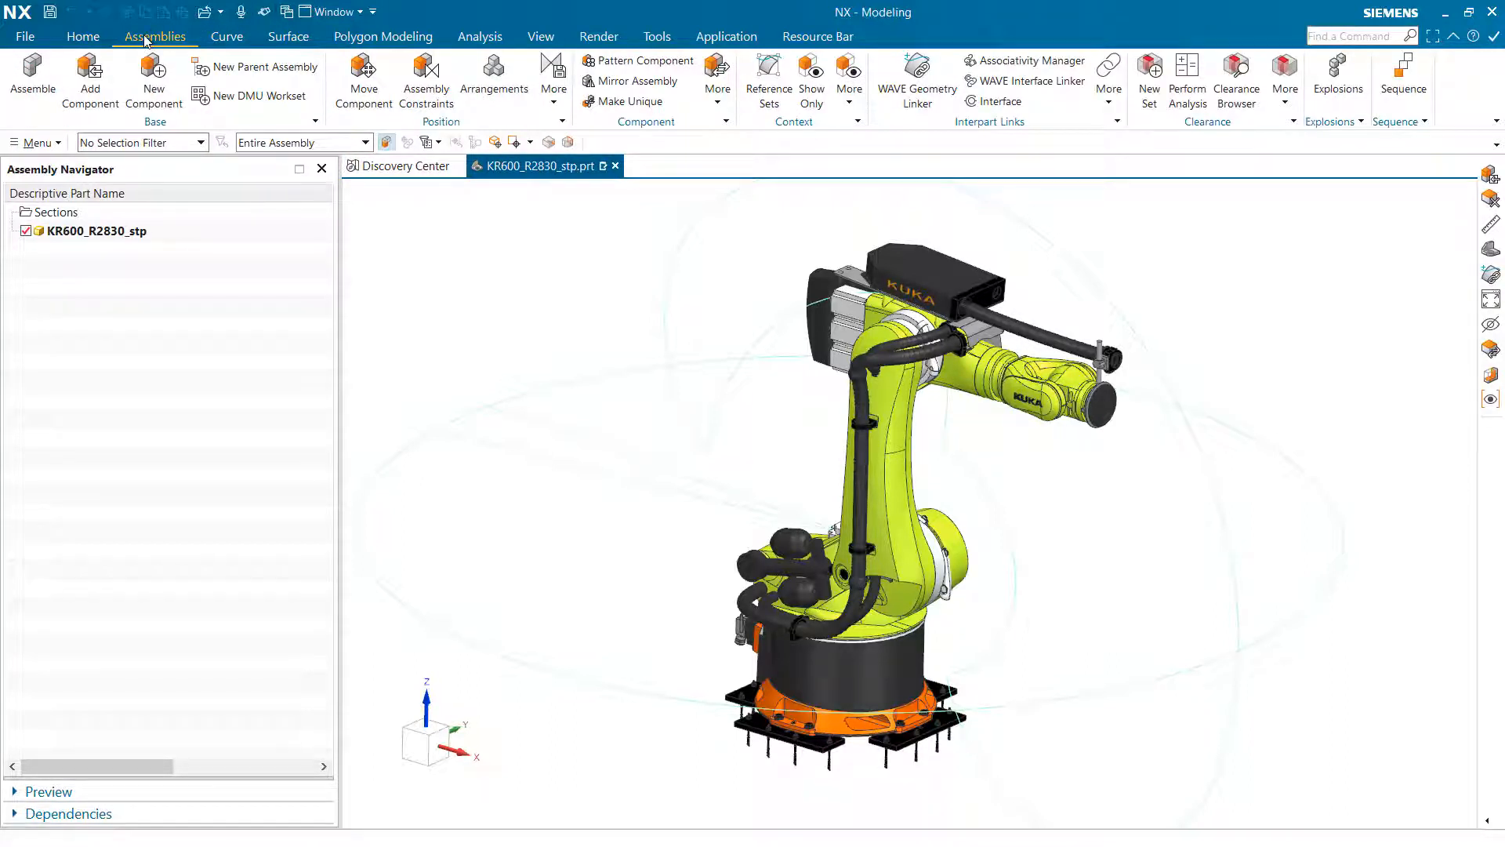
{"action": "left_click", "coordinate": [154, 88]}
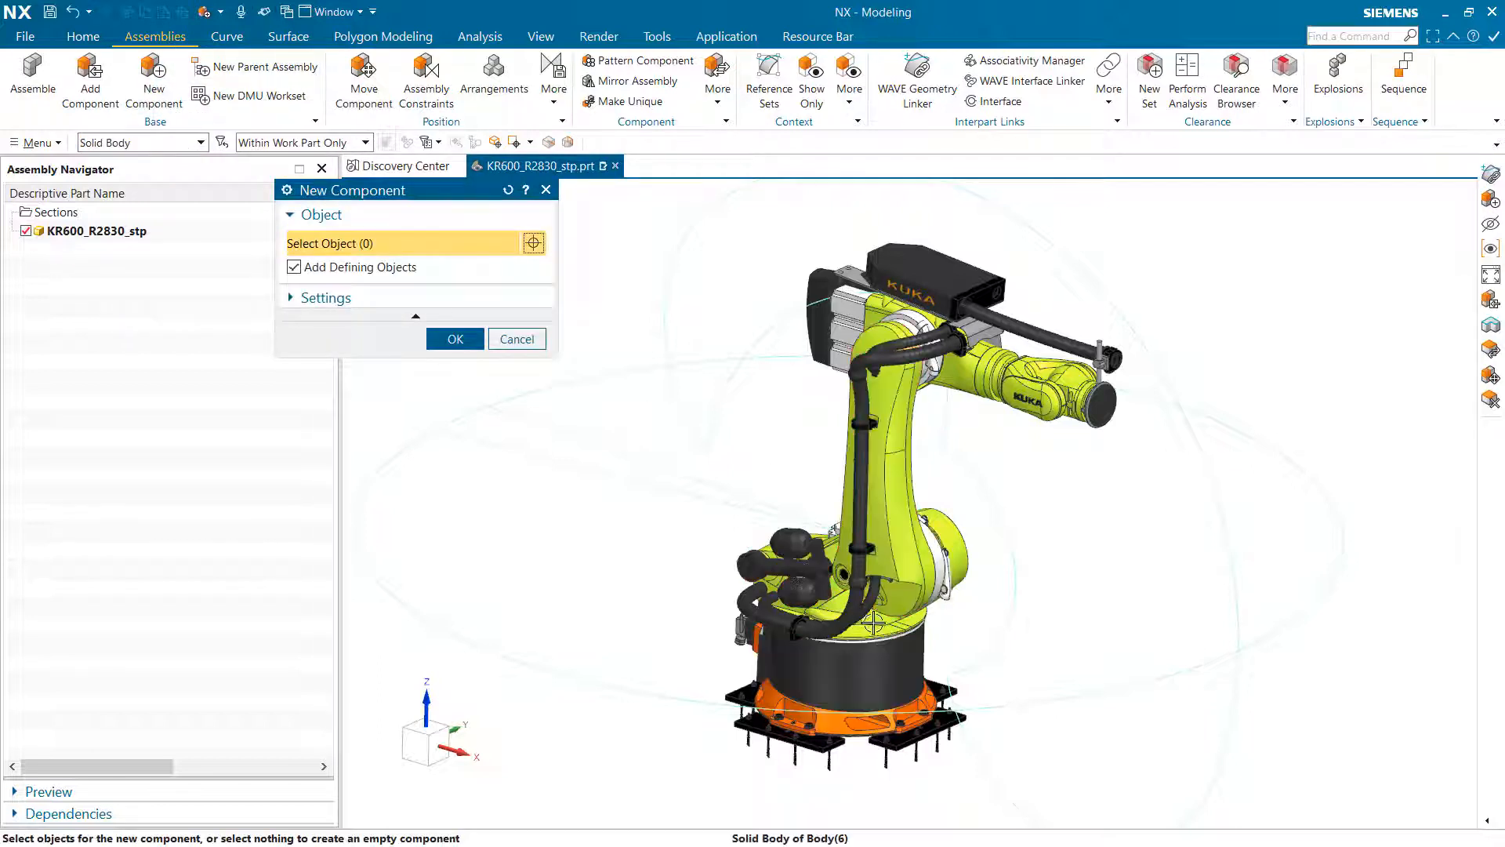
{"action": "middle_click_drag", "start_coordinate": [853, 626], "coordinate": [886, 620]}
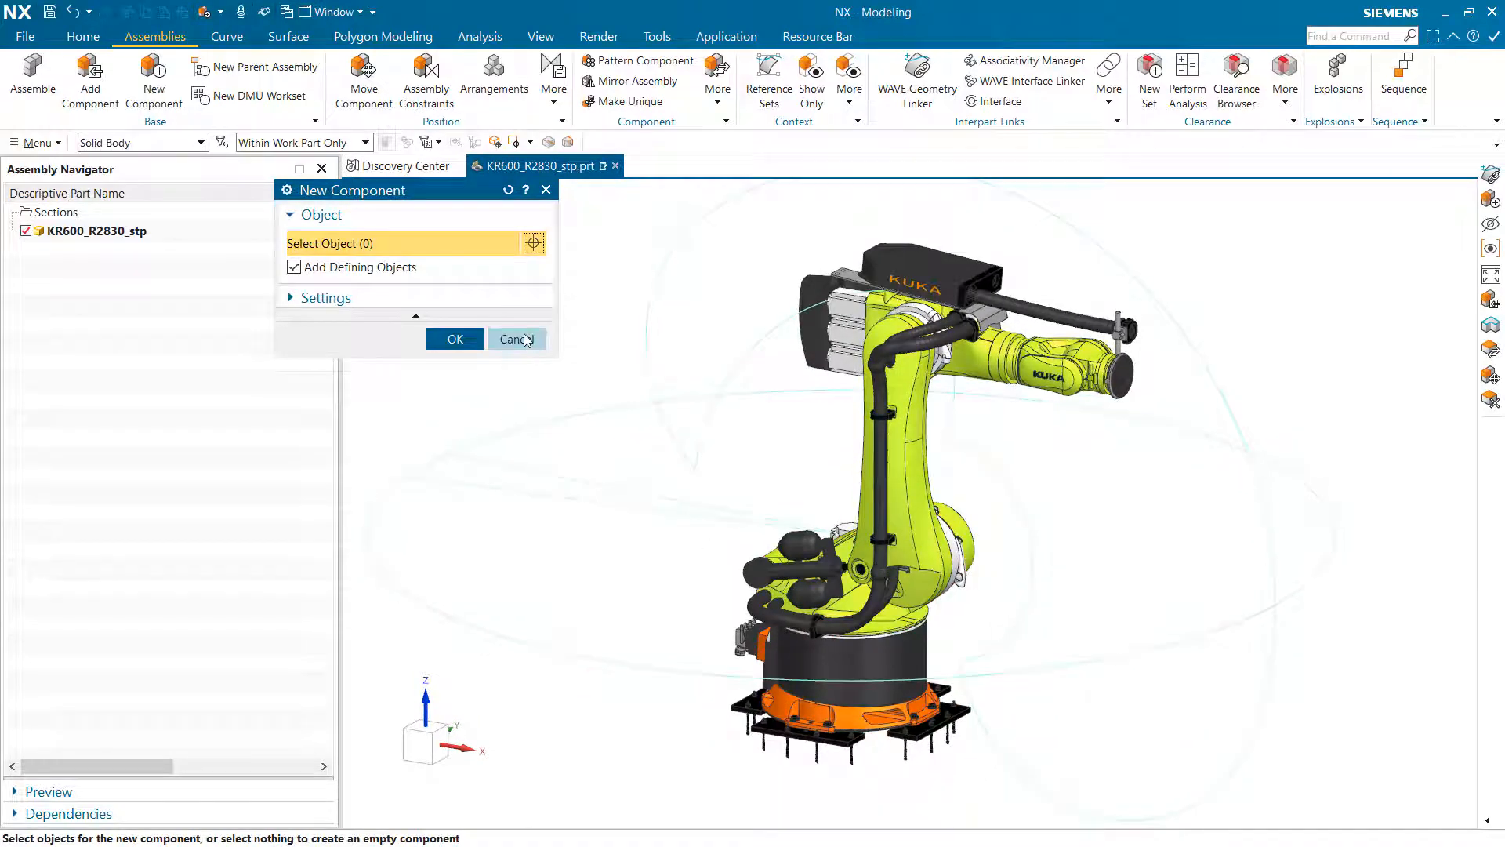
{"action": "left_click", "coordinate": [527, 338]}
Delete the two curved black hoses at the upper arm joint and the long hose leading to the wrist
{"action": "scroll", "coordinate": [958, 508], "scroll_direction": "up", "scroll_amount": 5}
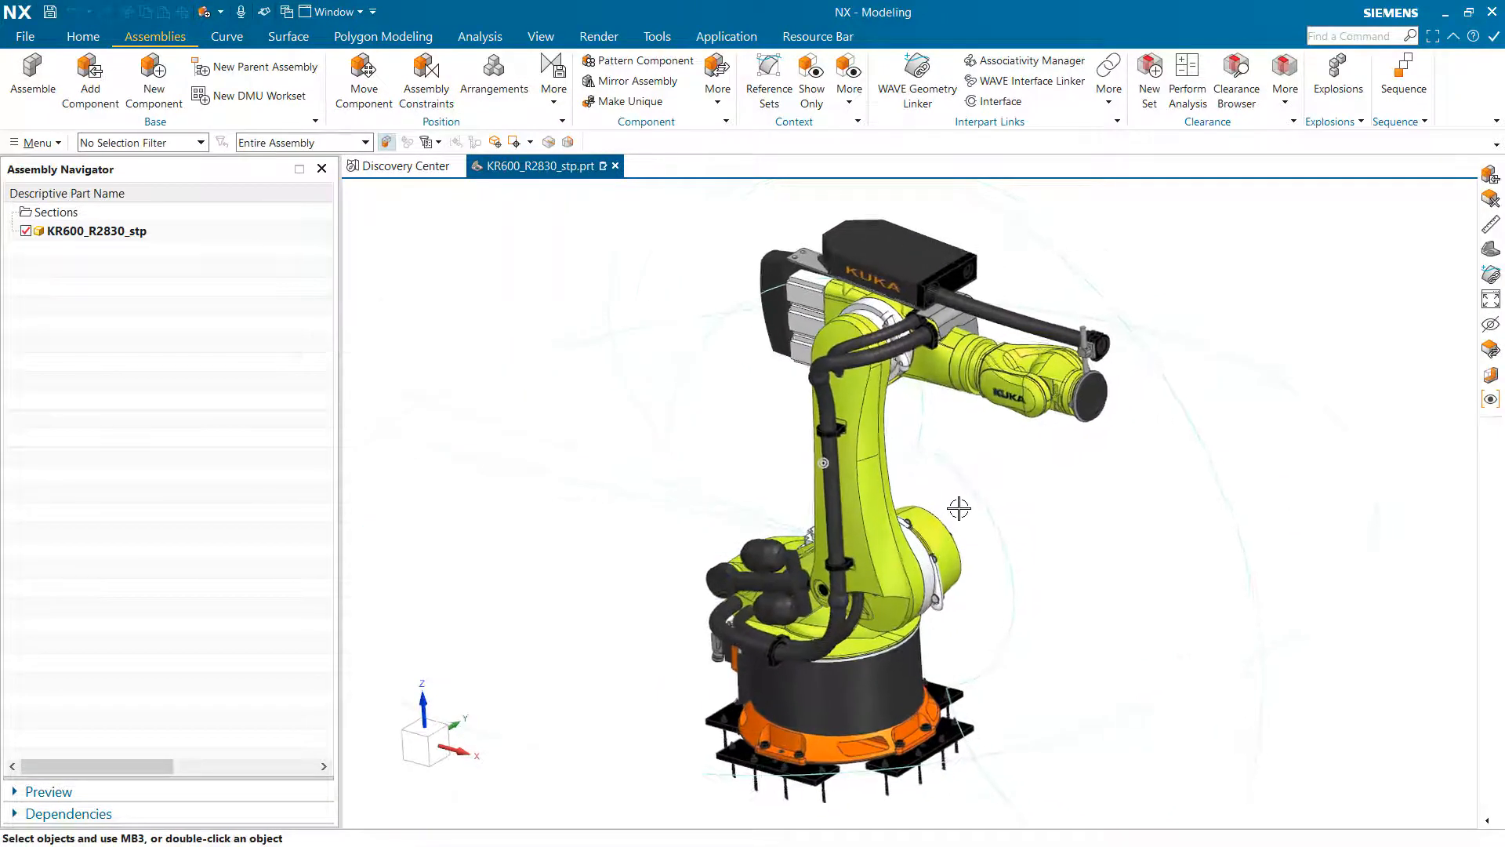
{"action": "middle_click_drag", "start_coordinate": [924, 370], "coordinate": [906, 376]}
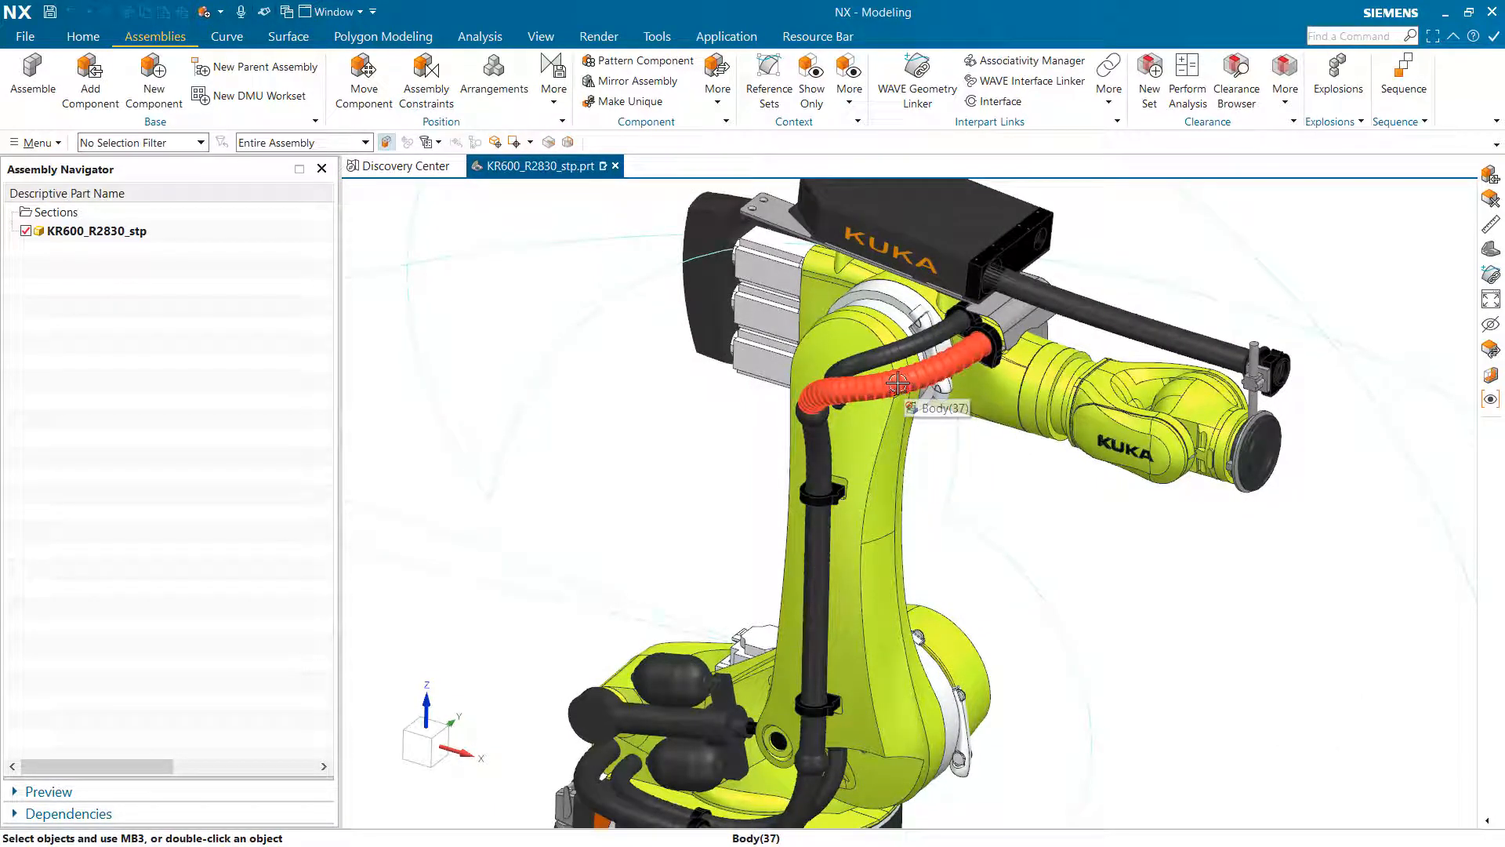
{"action": "left_click", "coordinate": [910, 352]}
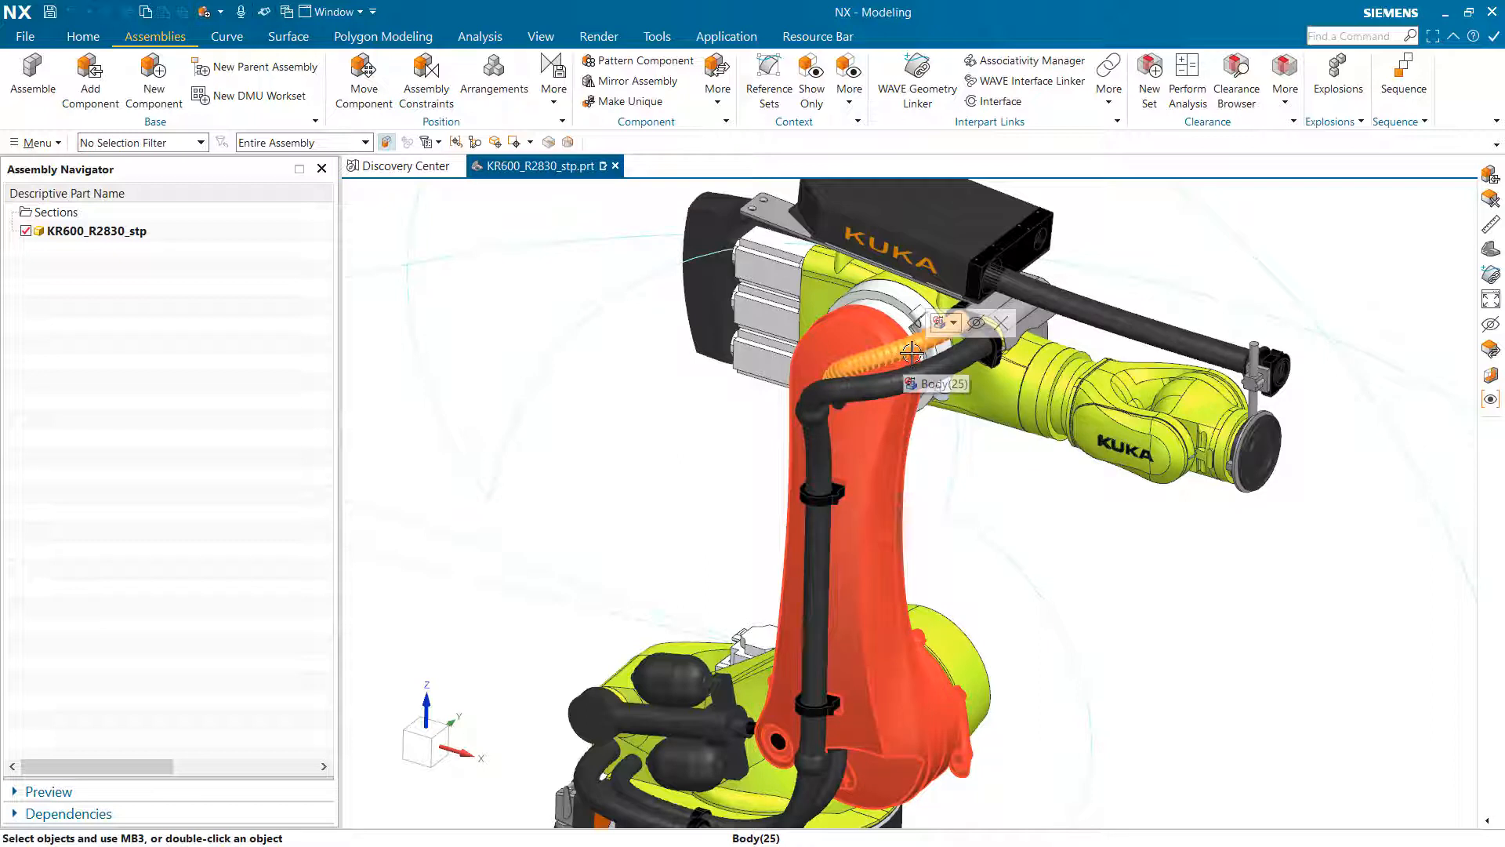
{"action": "left_click", "coordinate": [1002, 322]}
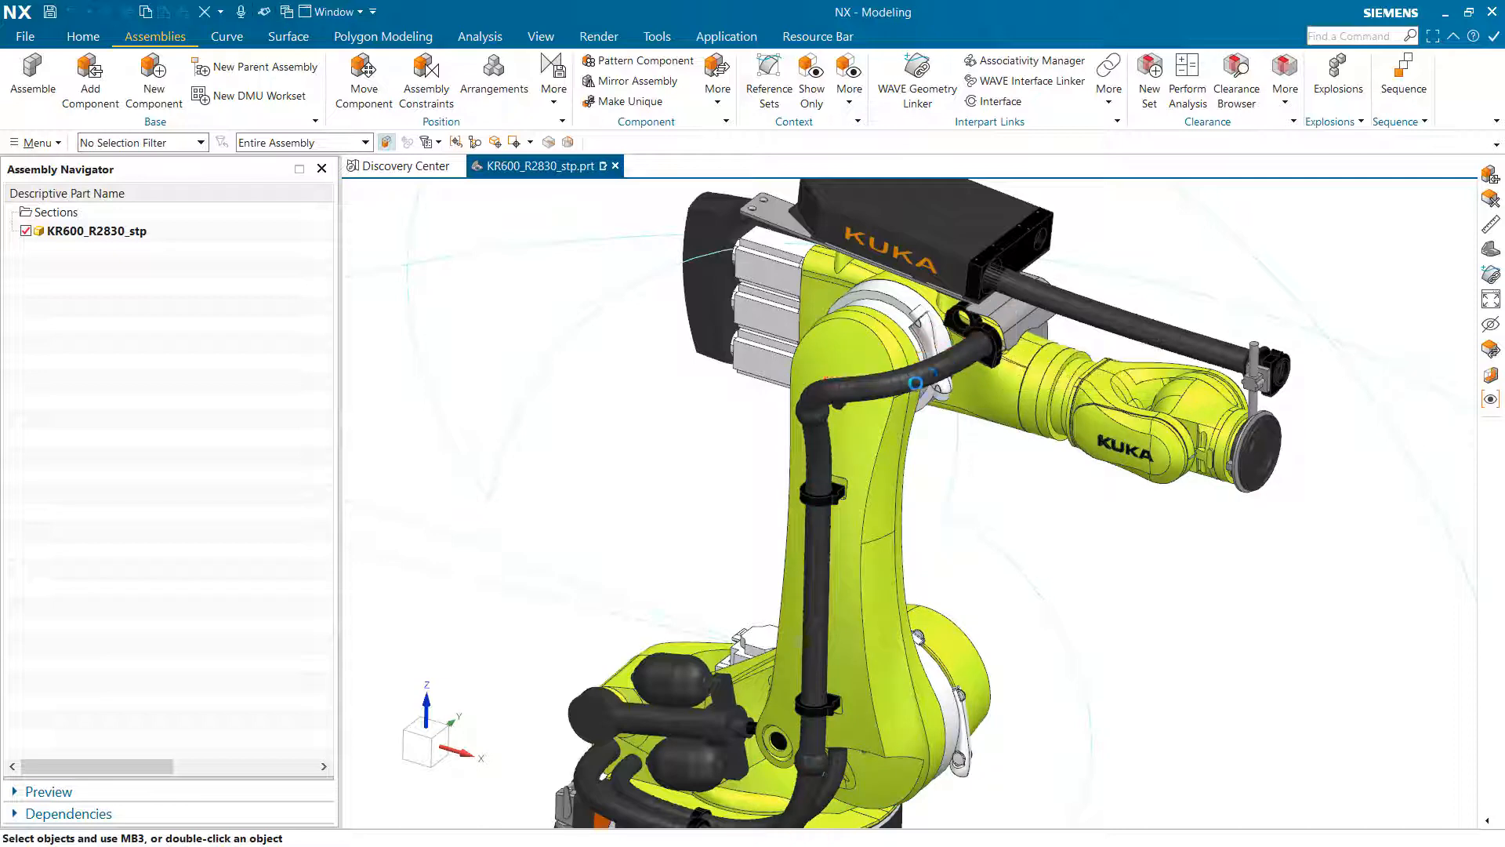
{"action": "left_click", "coordinate": [915, 384]}
{"action": "key", "text": "Delete"}
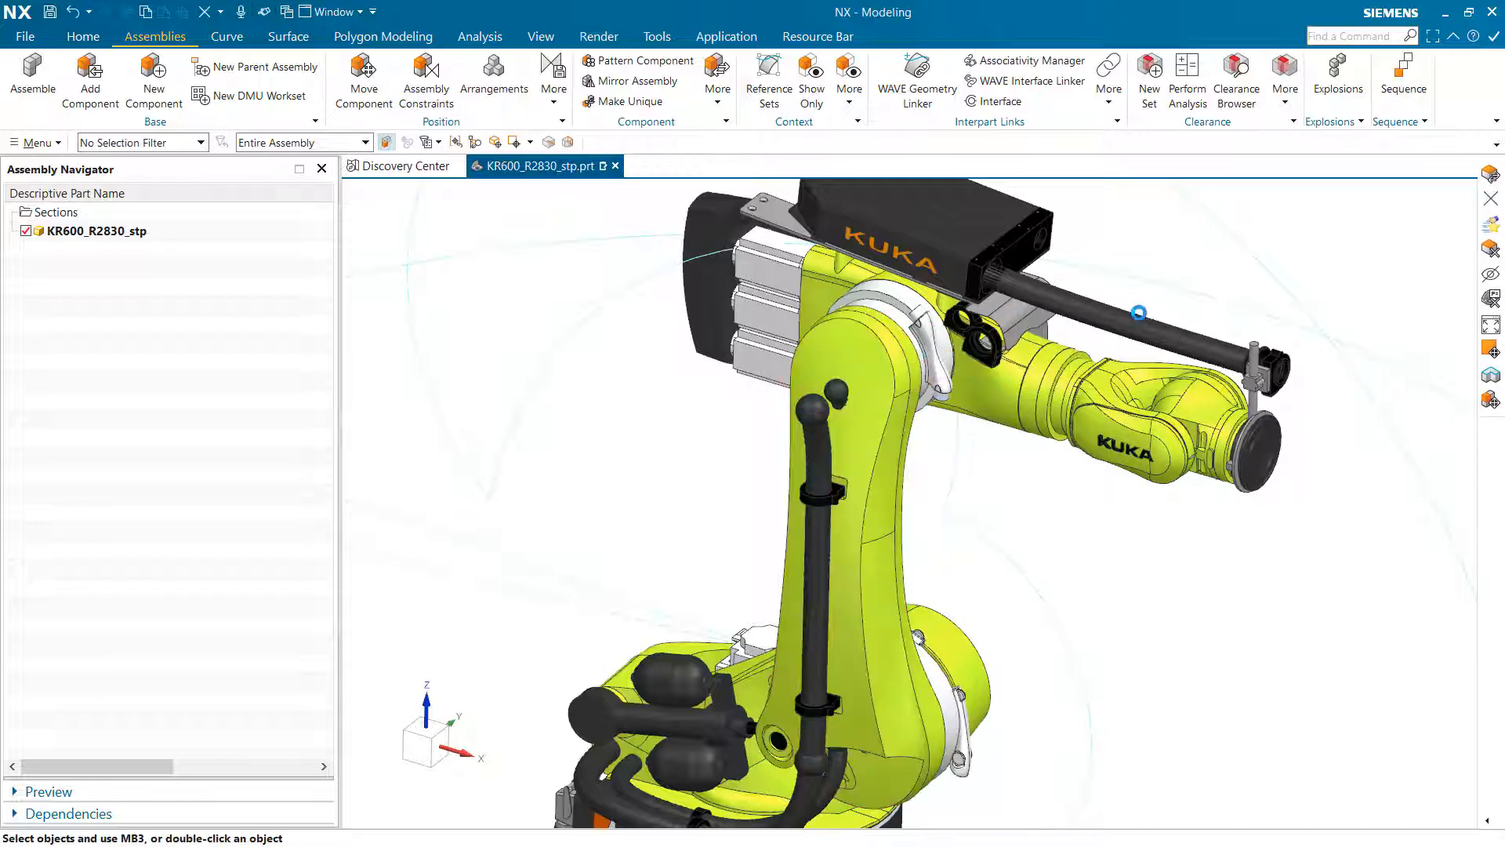
Delete the vertical hose along the main arm and the curved hoses near its lower joint
{"action": "left_click", "coordinate": [810, 411]}
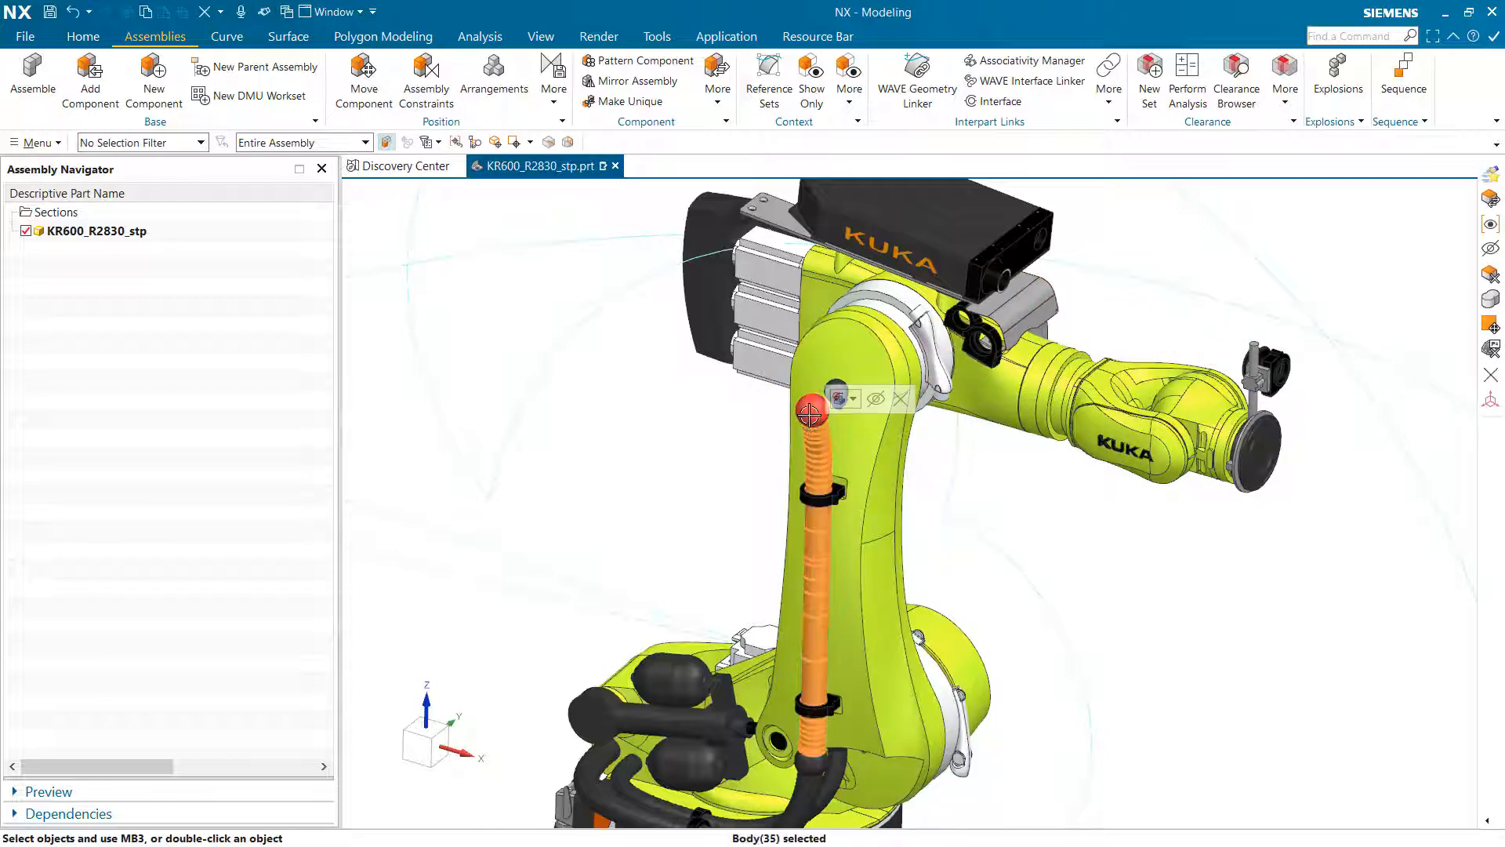
{"action": "key", "text": "Delete"}
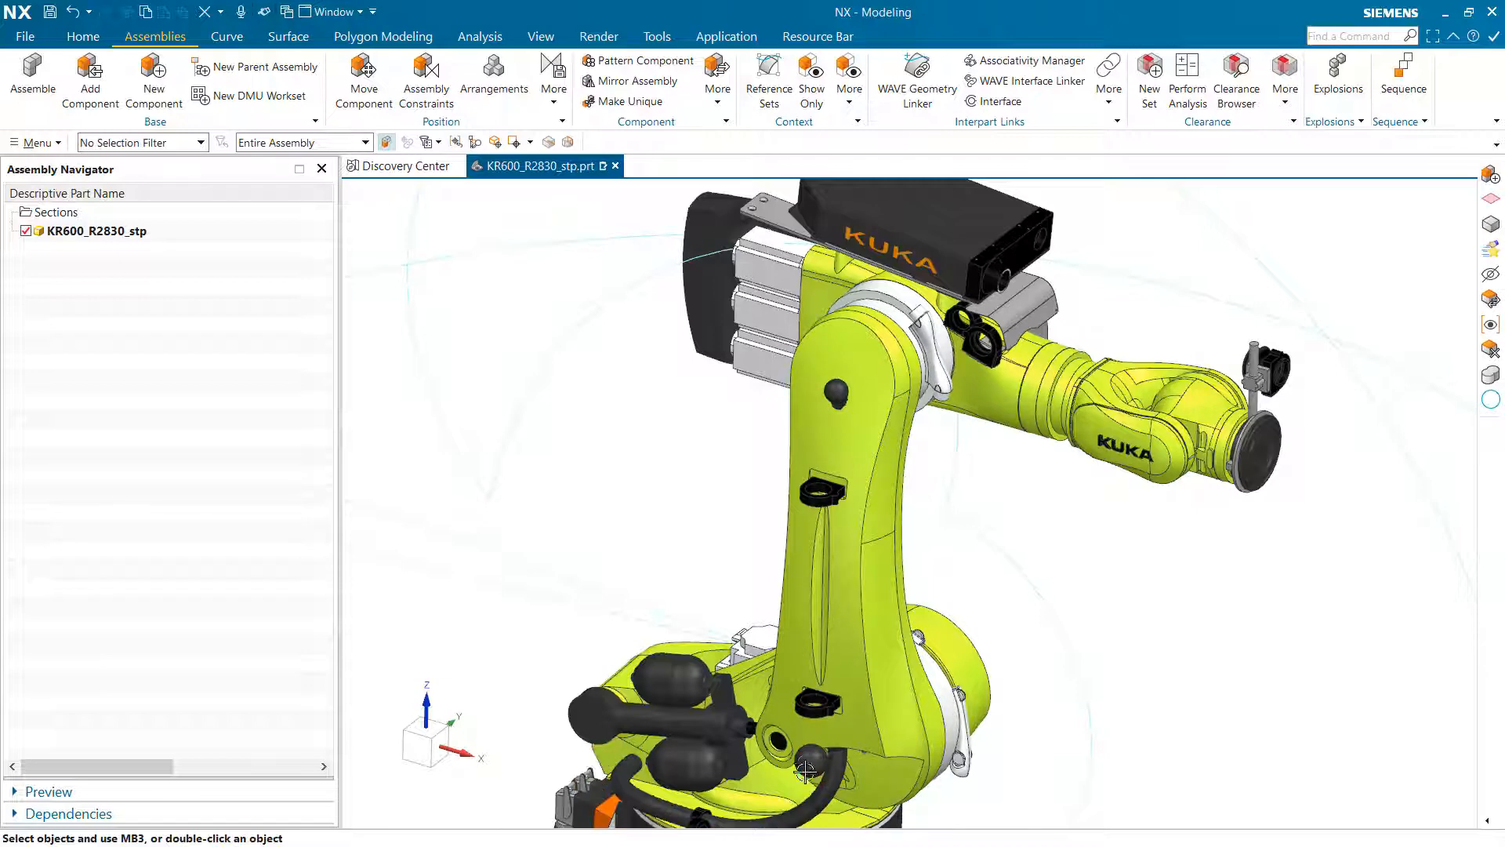
{"action": "middle_click_drag", "start_coordinate": [771, 532], "coordinate": [762, 488]}
{"action": "left_click", "coordinate": [826, 630]}
{"action": "key", "text": "Delete"}
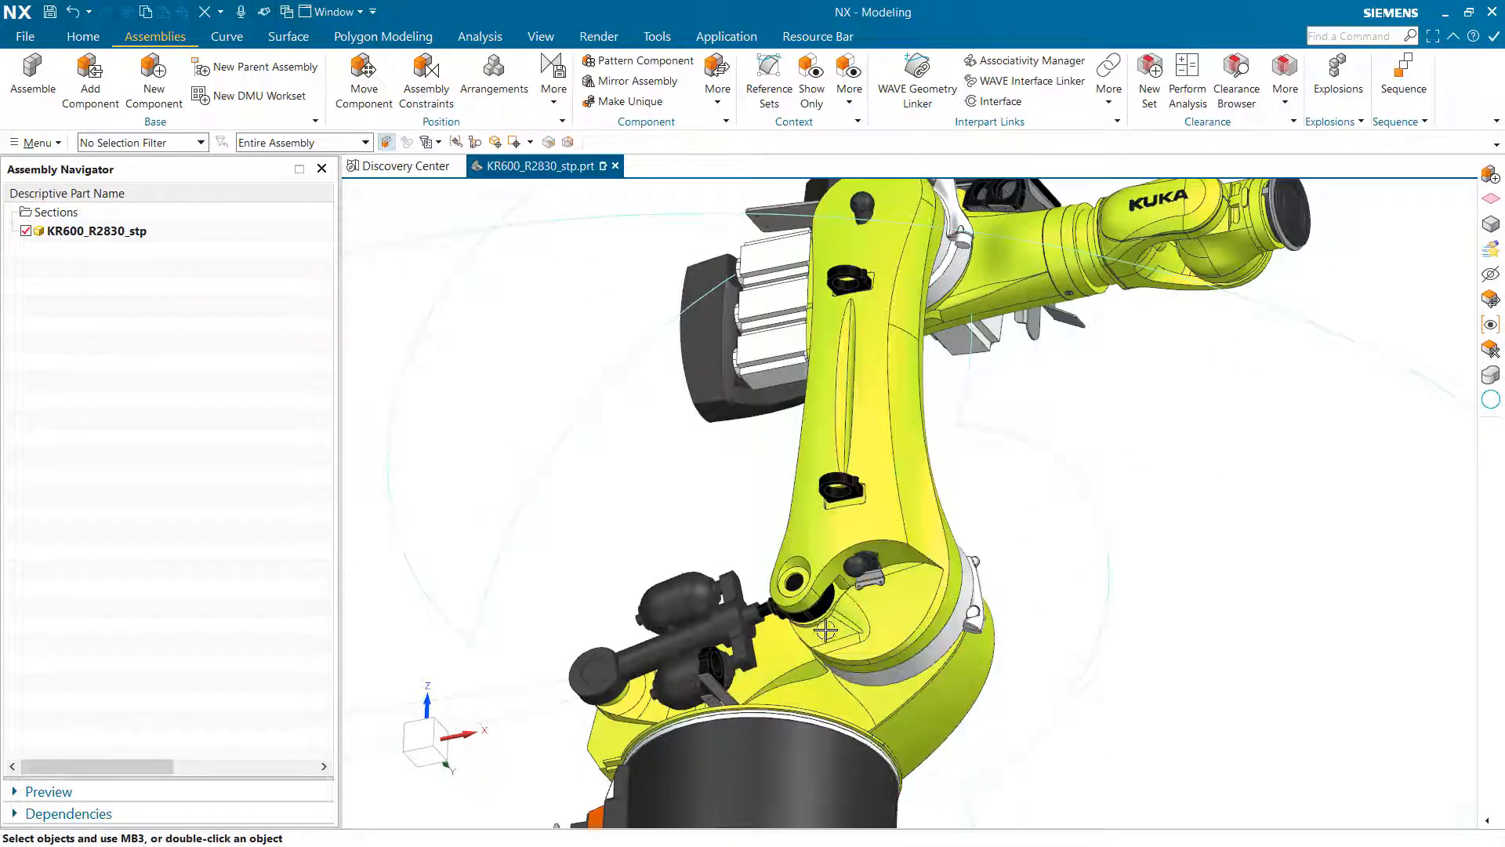
Hide the counterbalance cylinder unit, Body(6), and the black part connecting it to the lower arm joint
{"action": "middle_click_drag", "start_coordinate": [745, 639], "coordinate": [920, 665]}
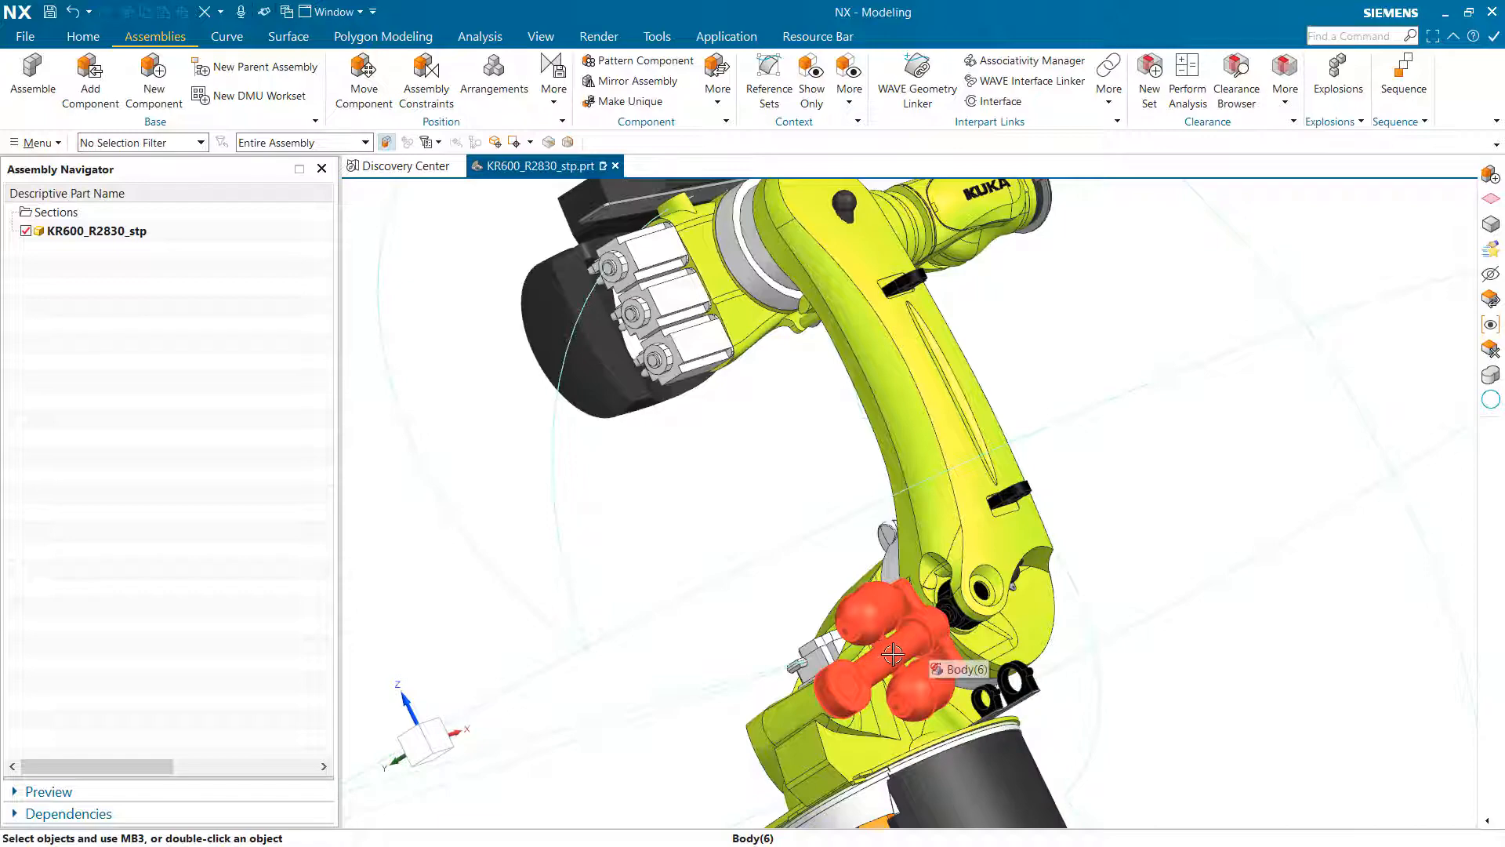
{"action": "middle_click_drag", "start_coordinate": [893, 653], "coordinate": [923, 692]}
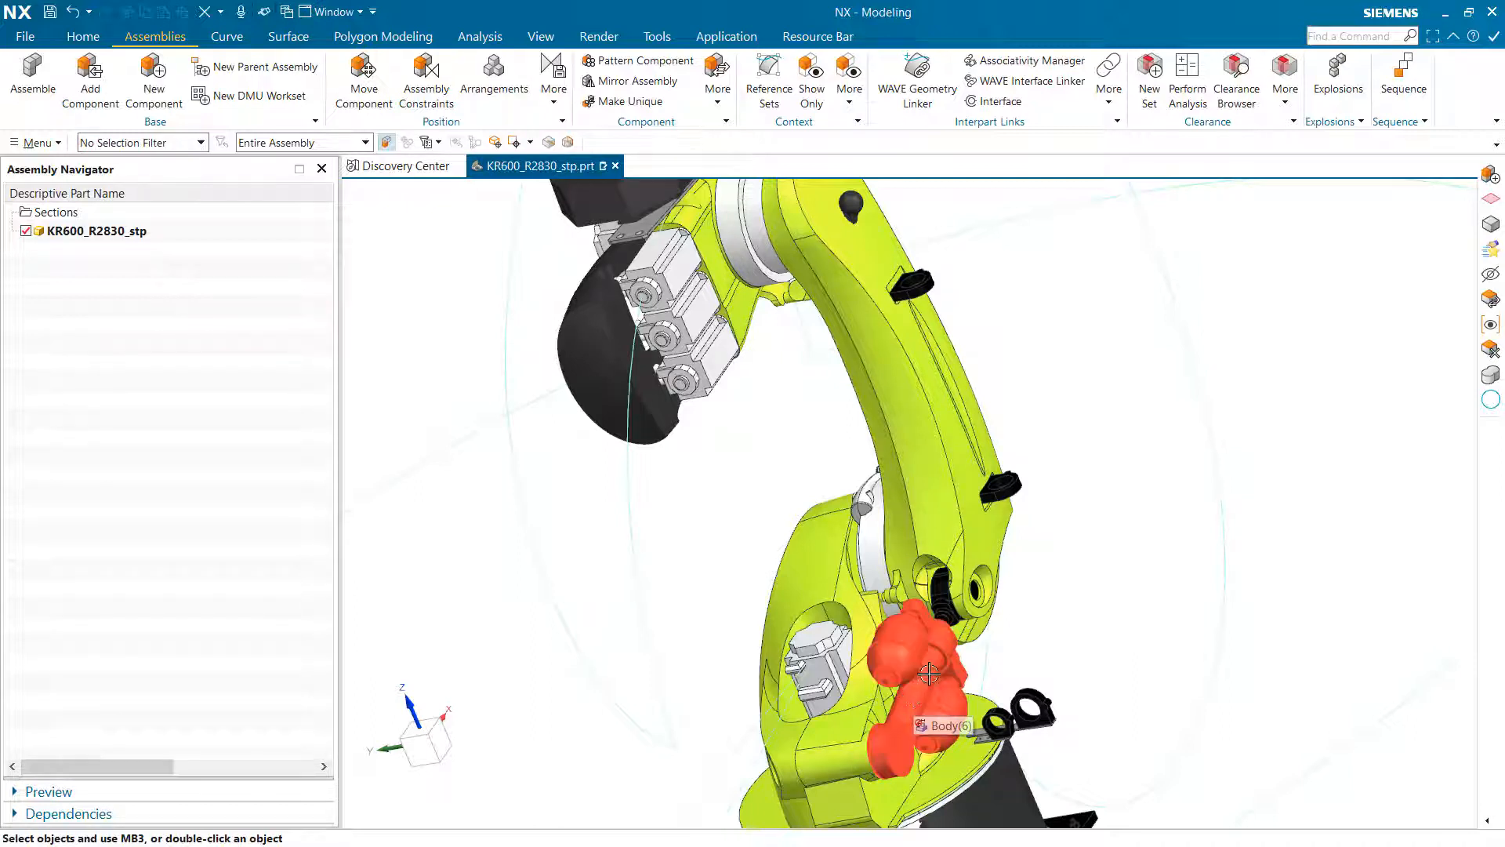
{"action": "left_click", "coordinate": [914, 696]}
{"action": "key", "text": "ctrl+b"}
{"action": "left_click", "coordinate": [935, 609]}
{"action": "key", "text": "ctrl+b"}
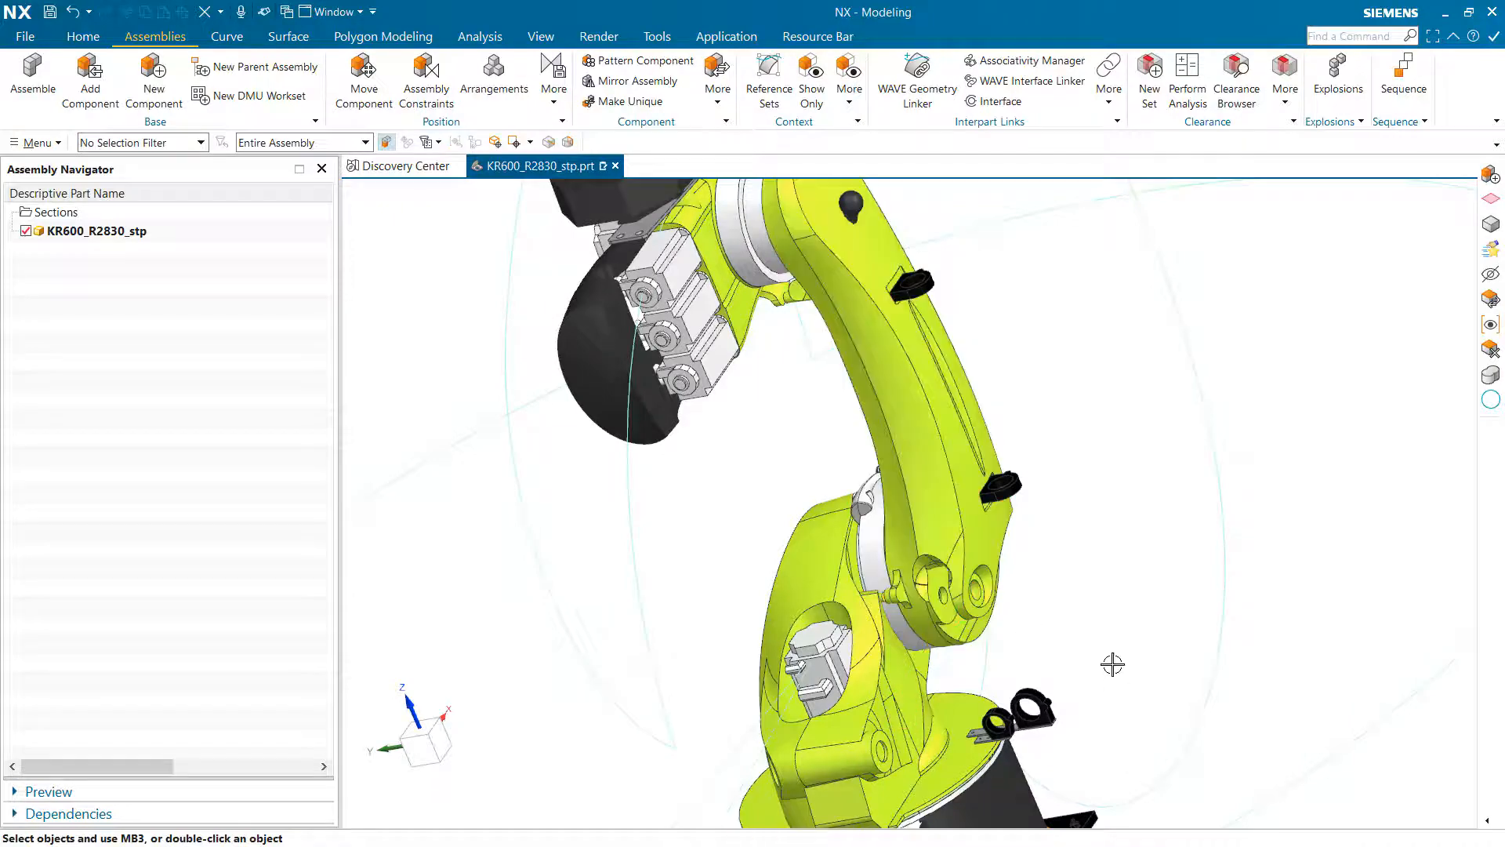
Hide the robot base below the rotating column, Body(8)
{"action": "middle_click_drag", "start_coordinate": [1112, 665], "coordinate": [1103, 760]}
{"action": "mouse_move", "coordinate": [844, 554]}
{"action": "middle_mouse_down"}
{"action": "mouse_move", "coordinate": [751, 574]}
{"action": "mouse_move", "coordinate": [750, 594]}
{"action": "mouse_move", "coordinate": [805, 617]}
{"action": "middle_mouse_up"}
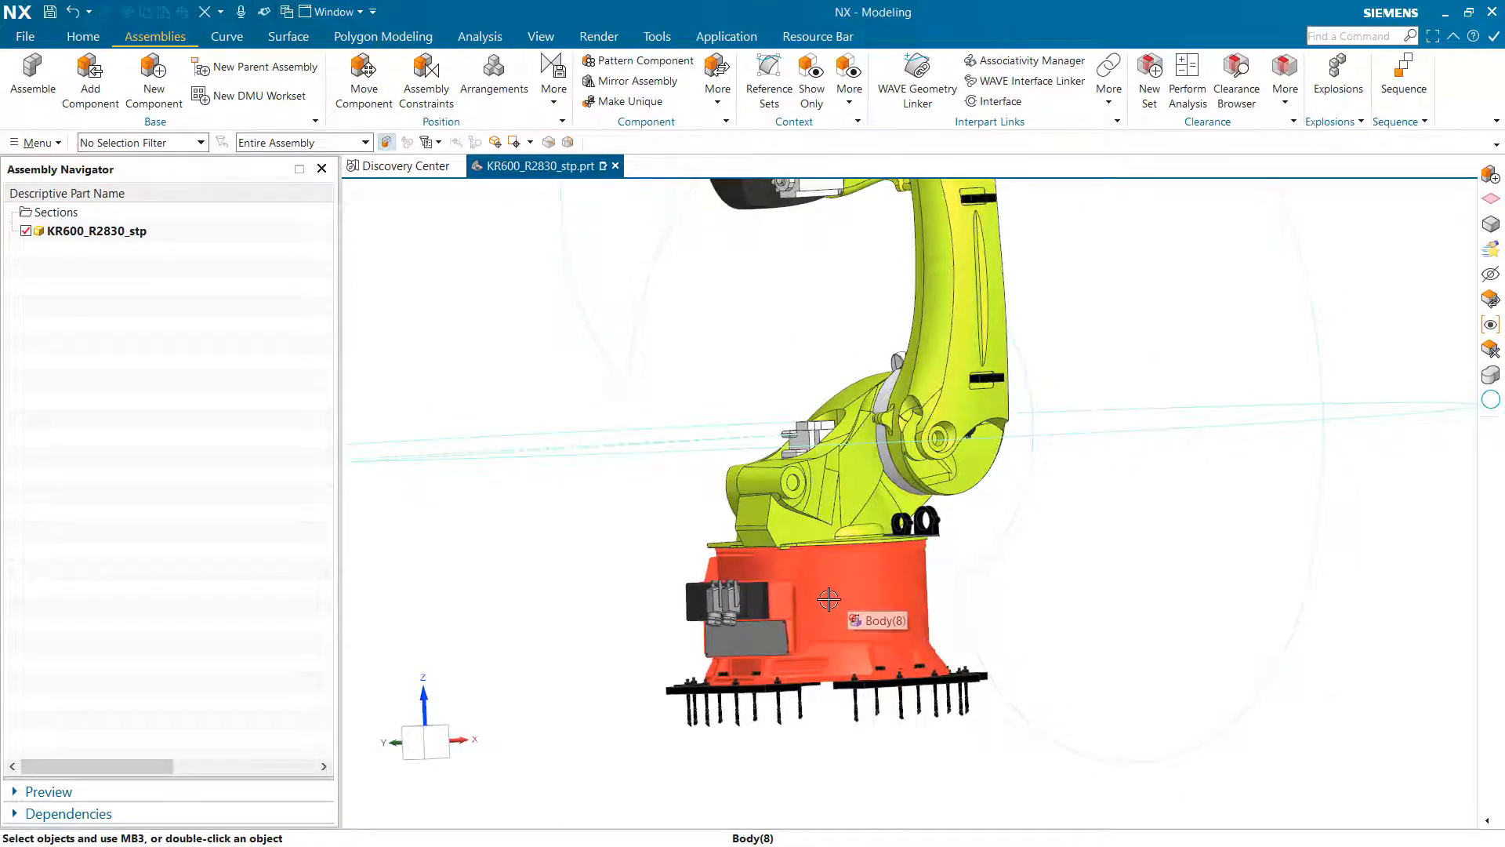
{"action": "left_click", "coordinate": [832, 596]}
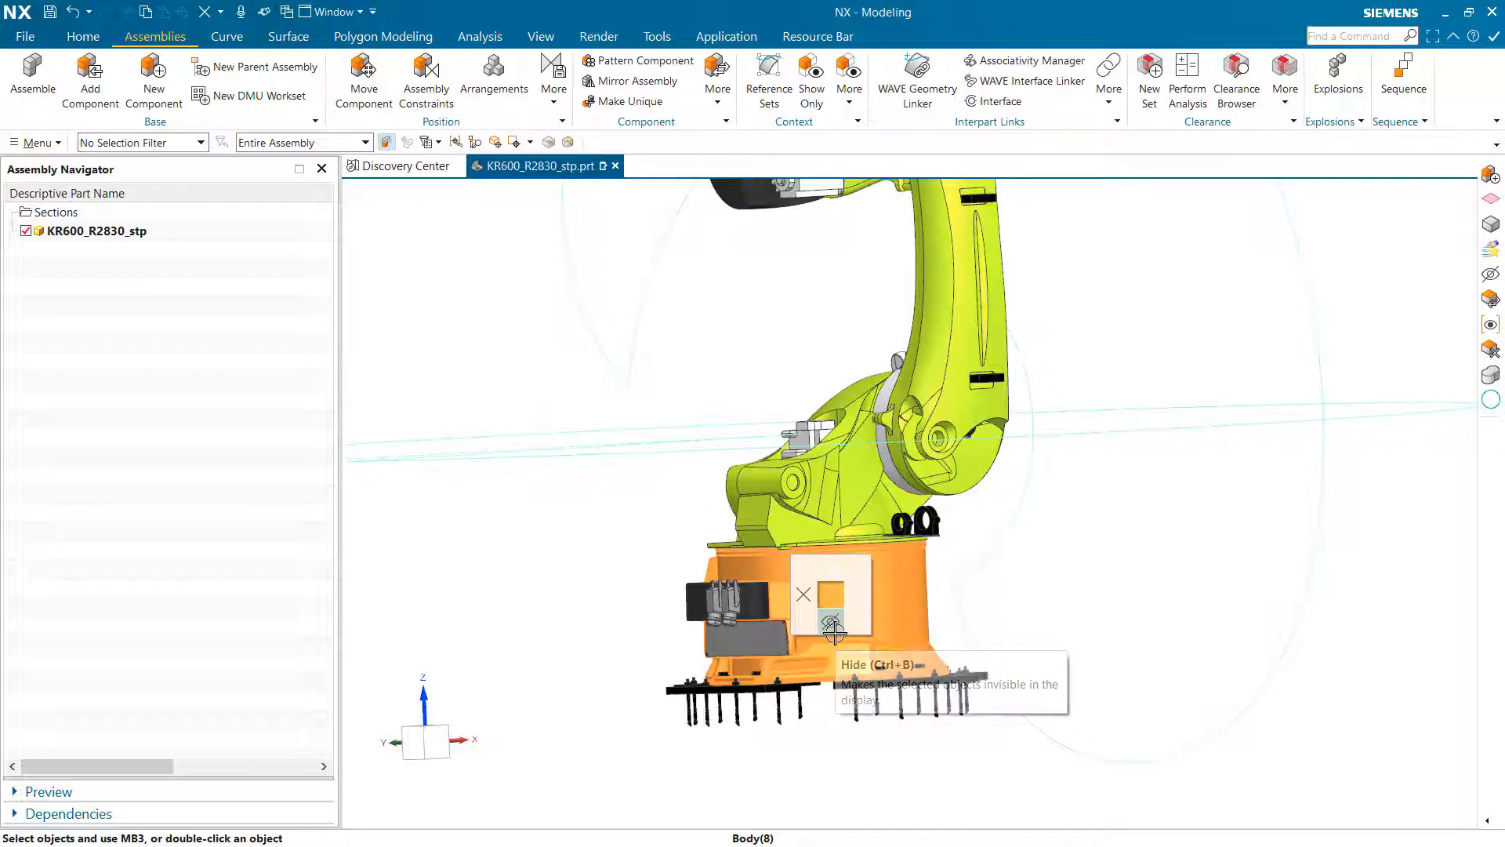
{"action": "left_click", "coordinate": [833, 625]}
{"action": "mouse_move", "coordinate": [833, 628]}
{"action": "middle_mouse_down"}
{"action": "mouse_move", "coordinate": [800, 667]}
{"action": "mouse_move", "coordinate": [752, 576]}
{"action": "mouse_move", "coordinate": [698, 248]}
{"action": "mouse_move", "coordinate": [1006, 278]}
{"action": "middle_mouse_up"}
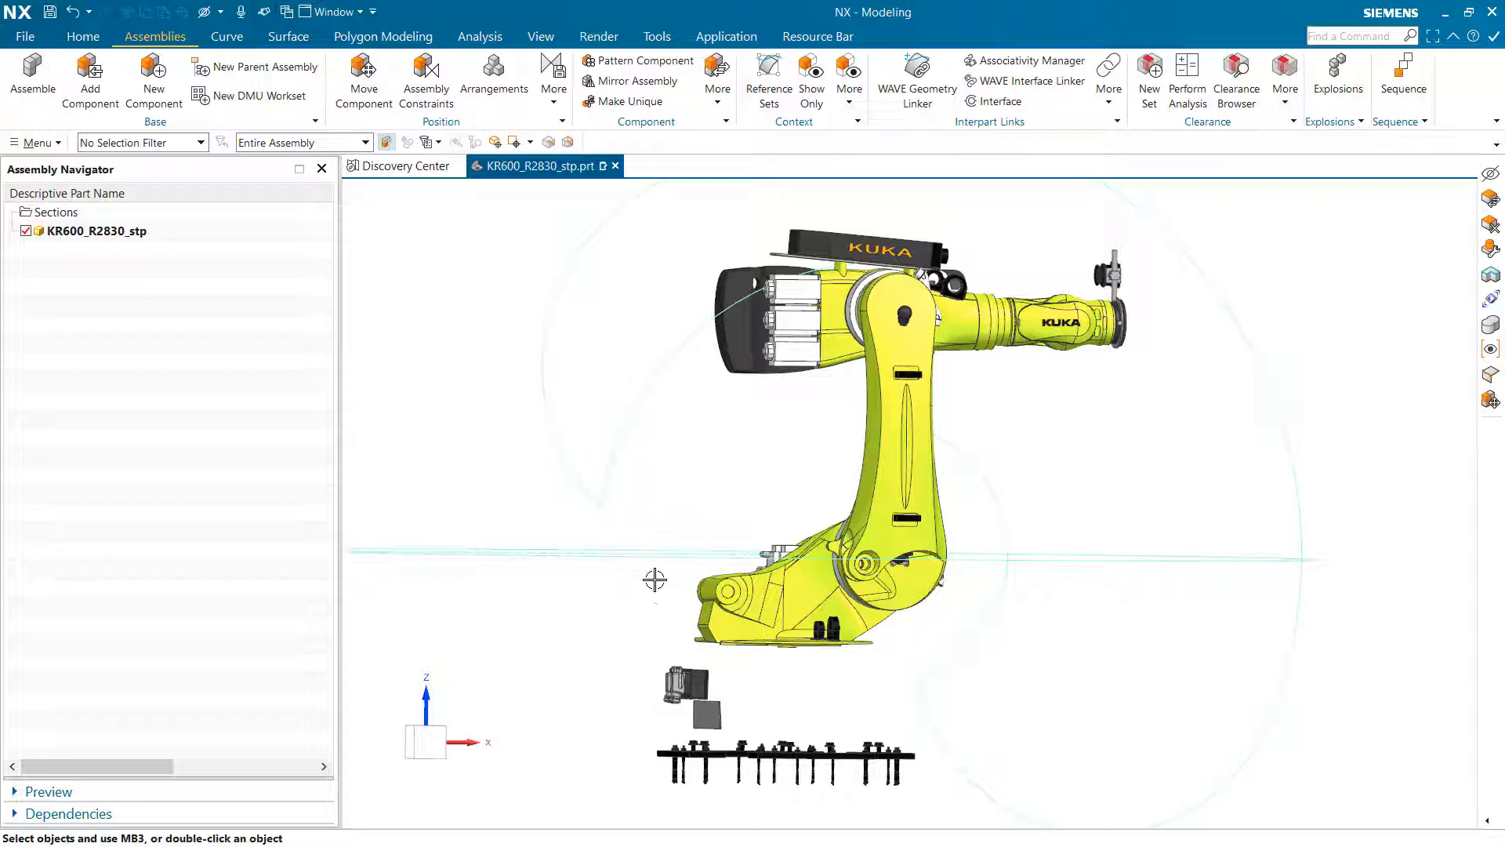
Create a new component from all visible solid bodies of the robot above the base, with defining objects added
{"action": "left_click", "coordinate": [172, 88]}
{"action": "middle_click_drag", "start_coordinate": [716, 437], "coordinate": [620, 196]}
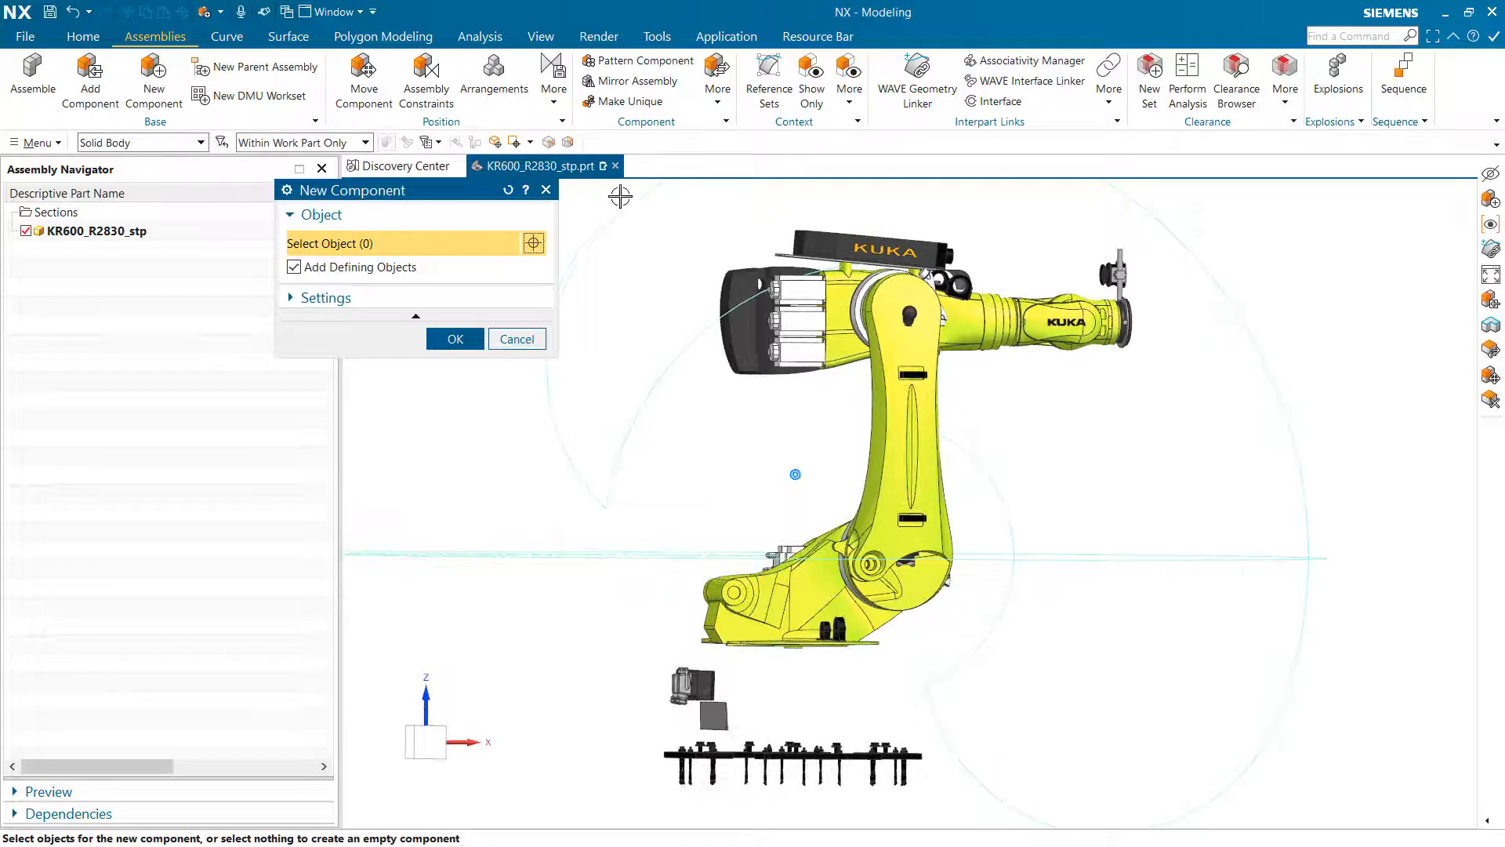
{"action": "left_click", "coordinate": [147, 142]}
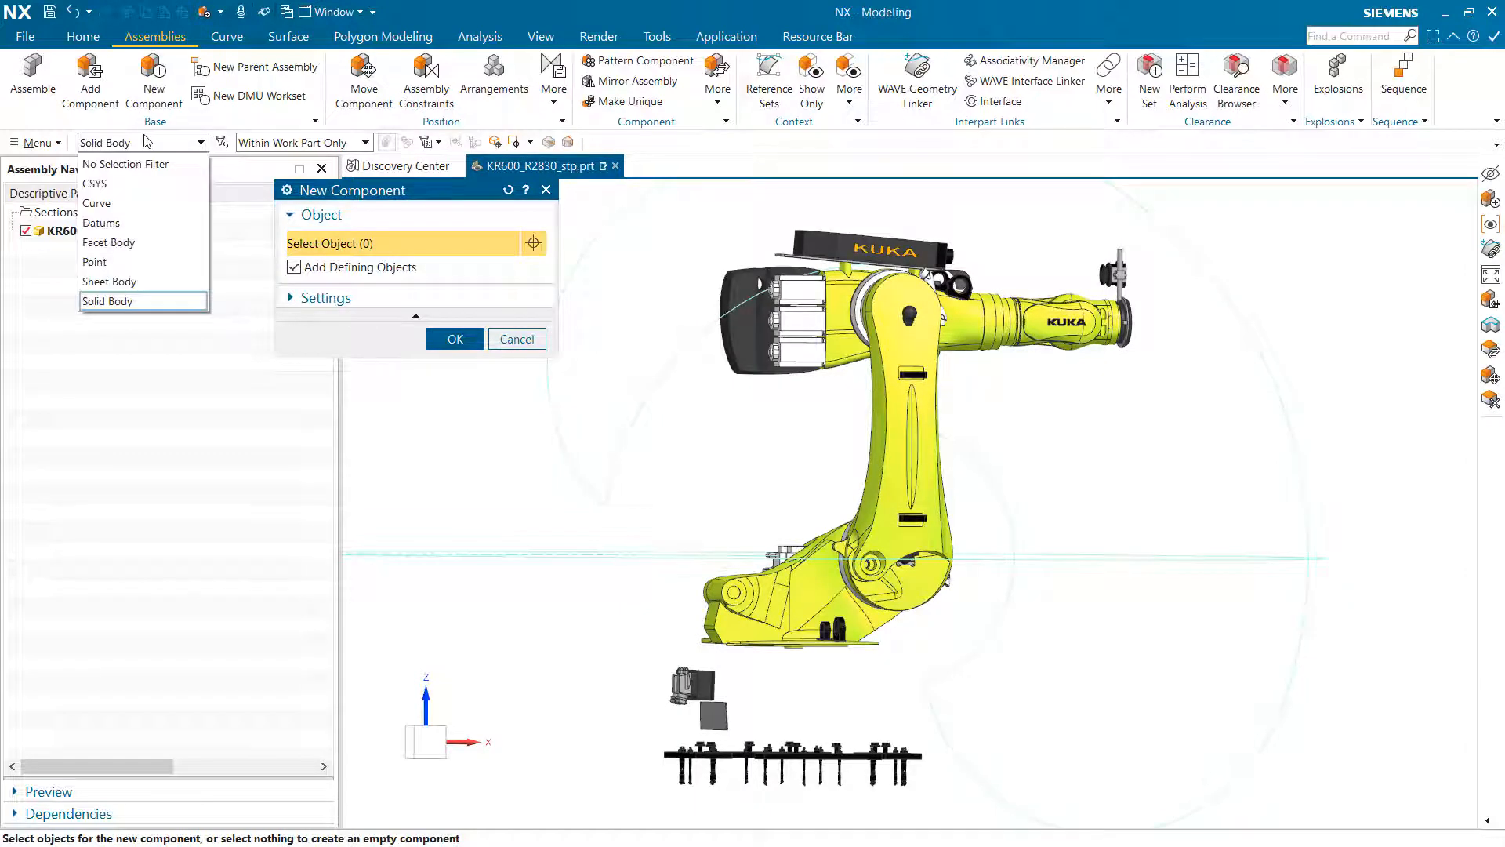
{"action": "left_click", "coordinate": [146, 141]}
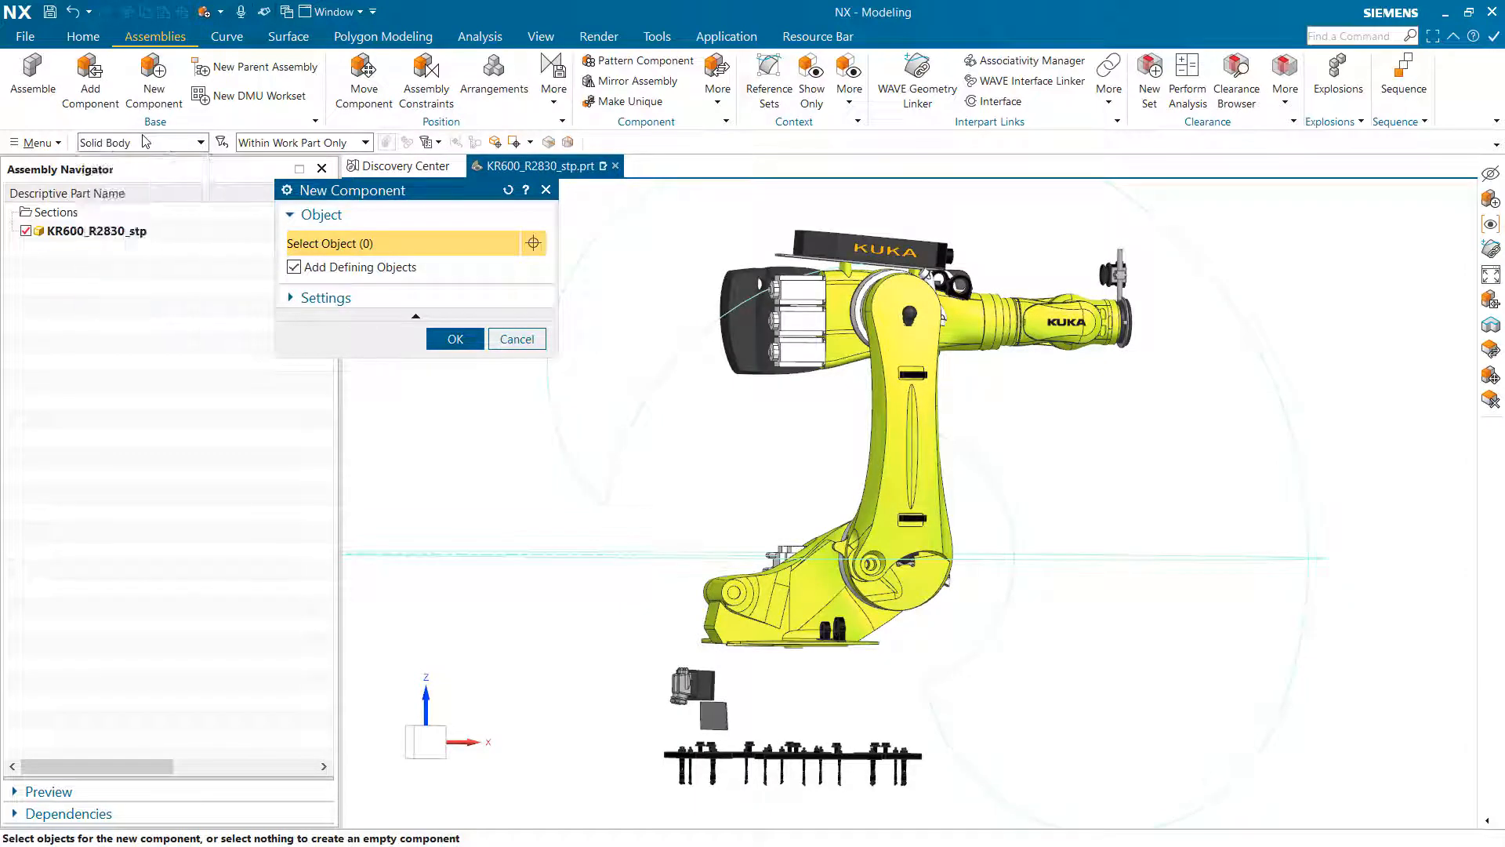
{"action": "left_click_drag", "start_coordinate": [647, 214], "coordinate": [1176, 661]}
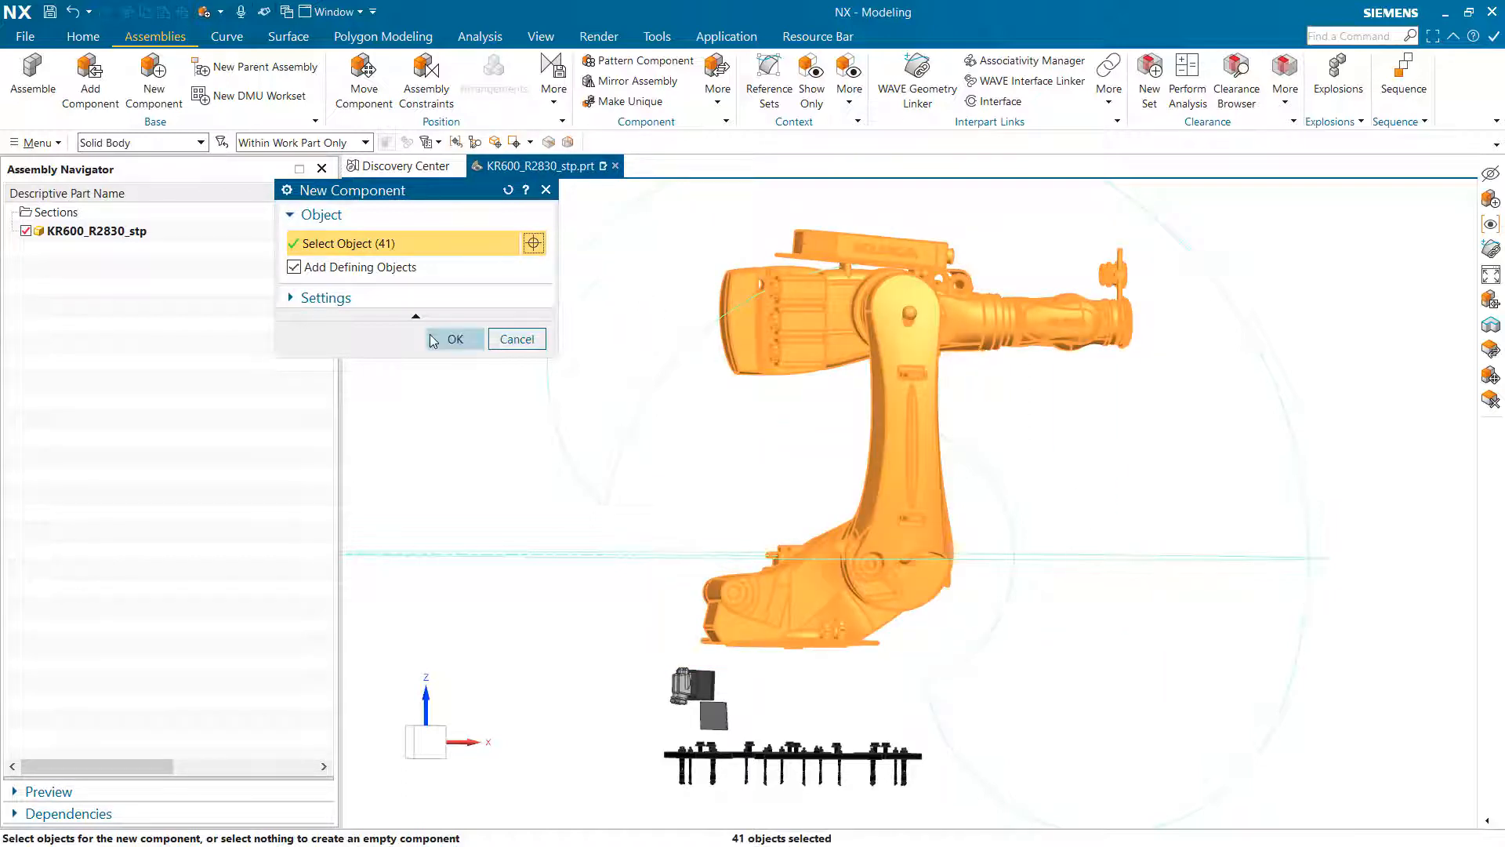
{"action": "left_click", "coordinate": [434, 339]}
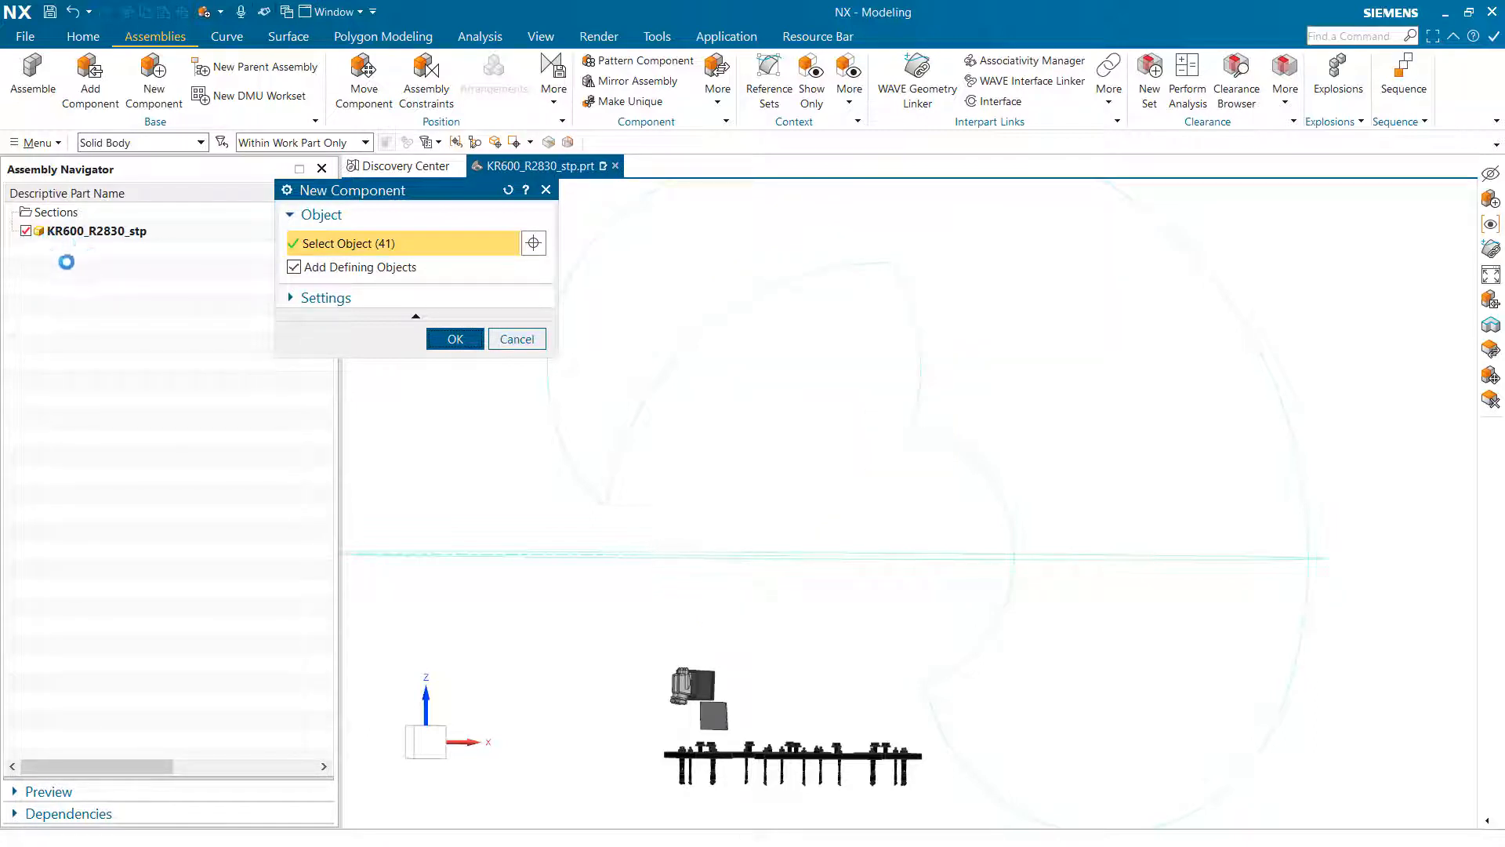
Name the new component's part file J1 and cancel saving the main assembly under another file name
{"action": "left_click", "coordinate": [85, 253]}
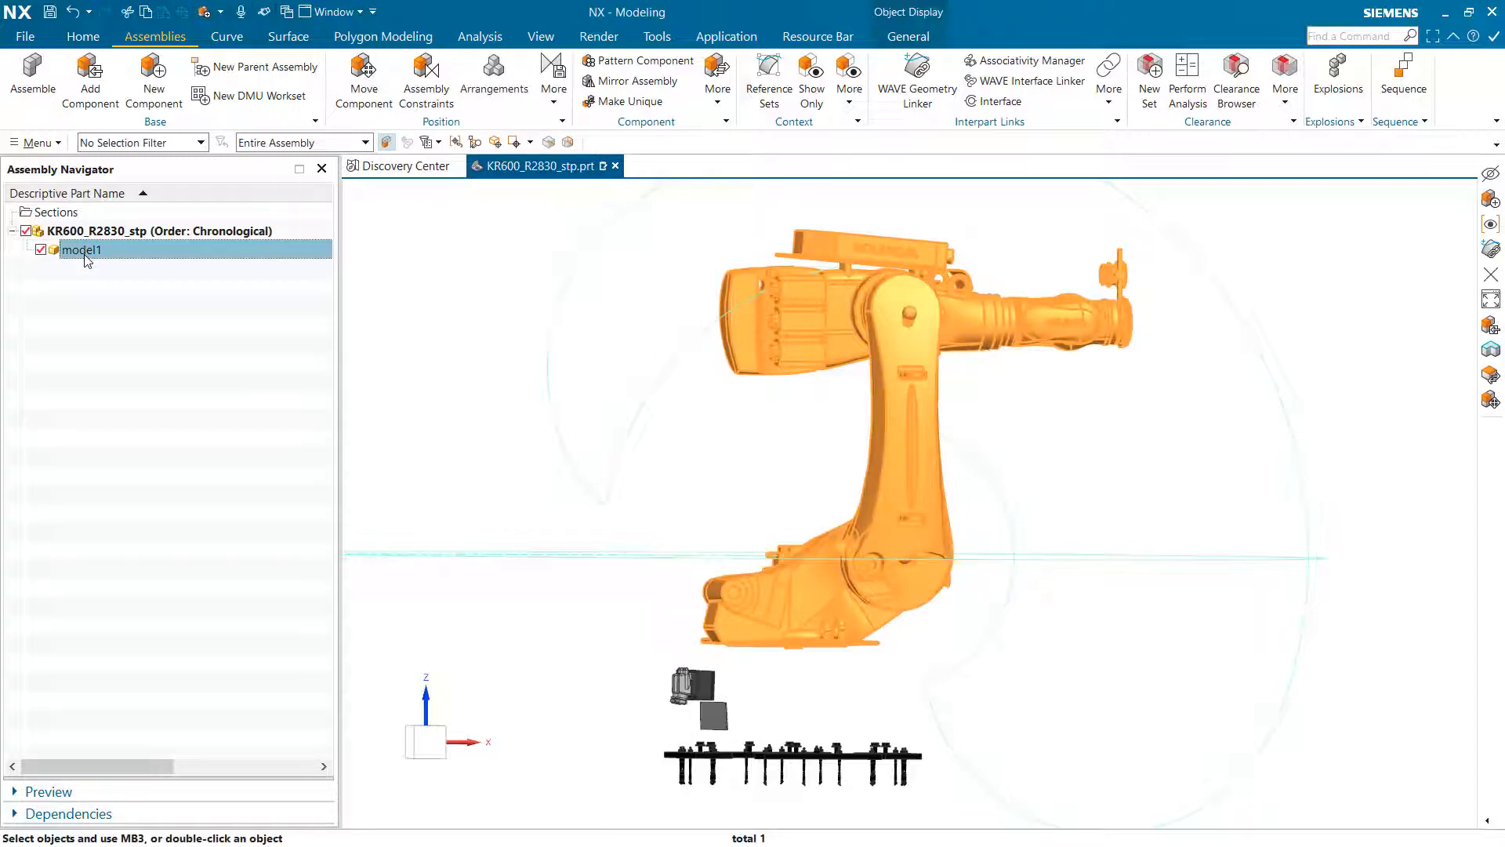
{"action": "left_click", "coordinate": [25, 36]}
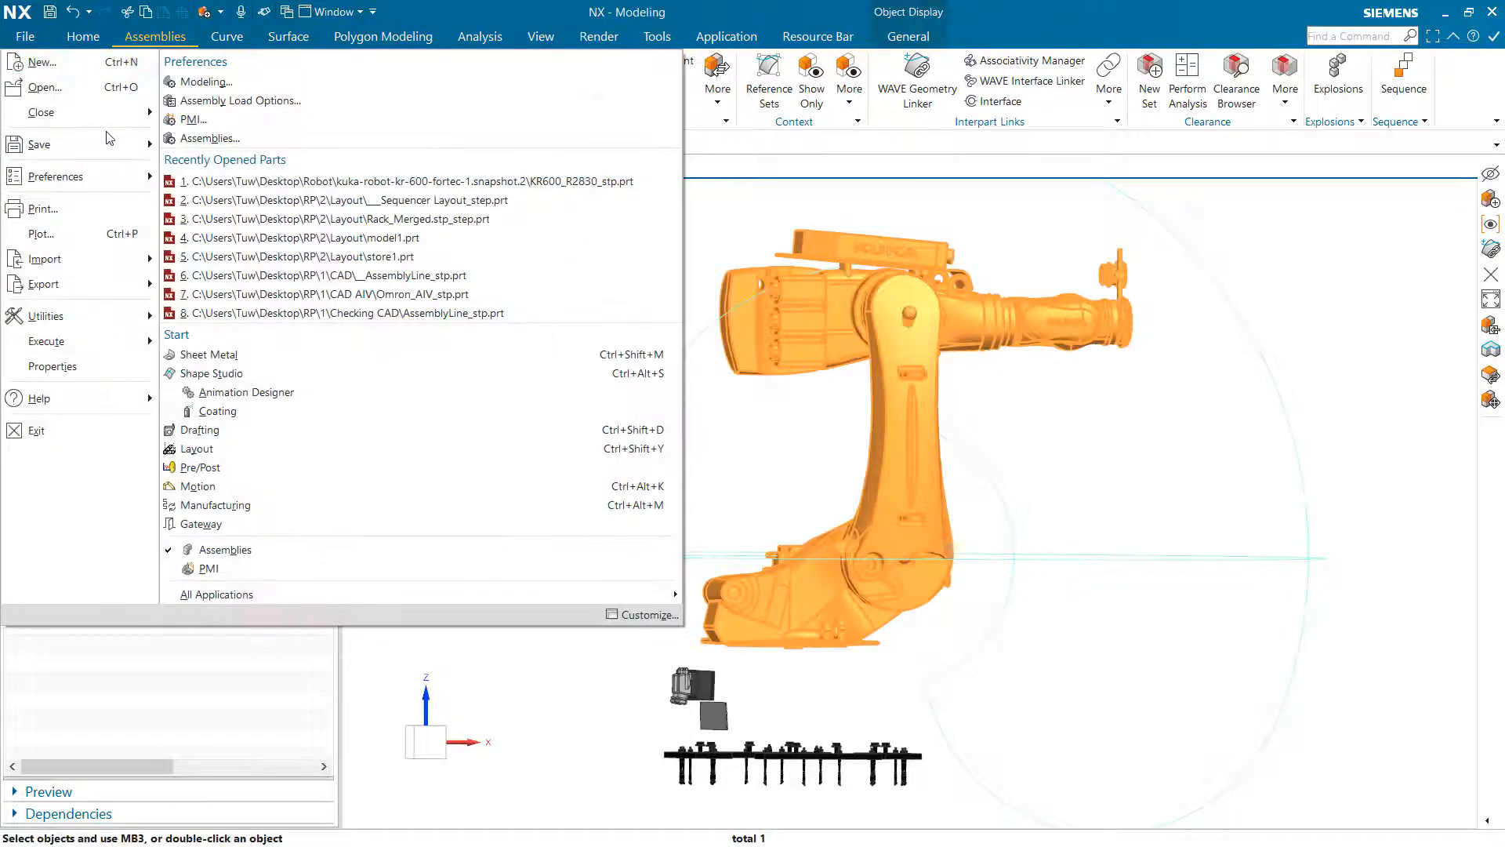
{"action": "mouse_move", "coordinate": [102, 145]}
{"action": "left_click", "coordinate": [297, 178]}
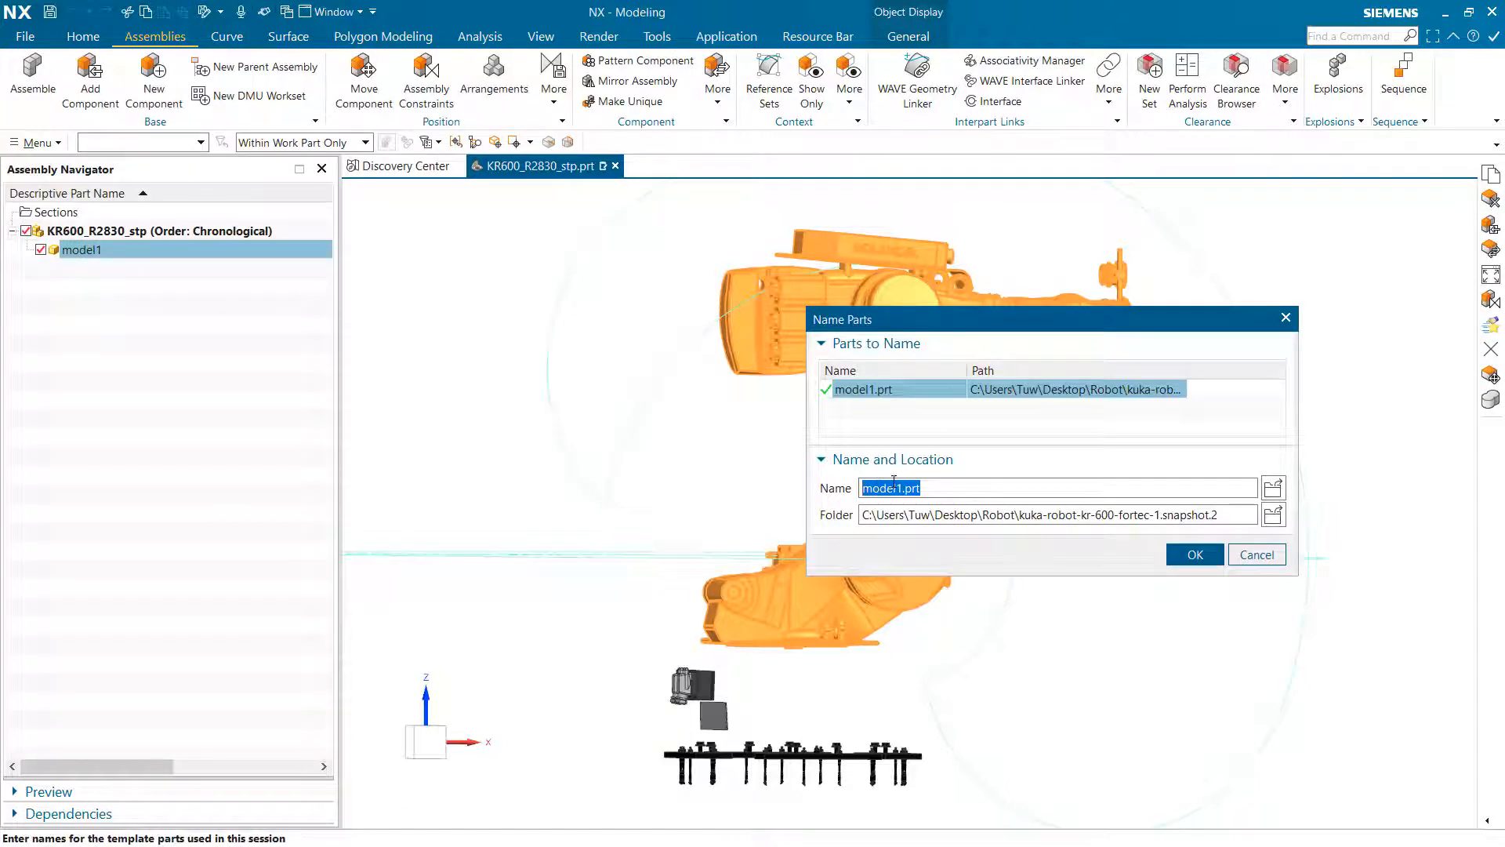
{"action": "type", "text": "J1"}
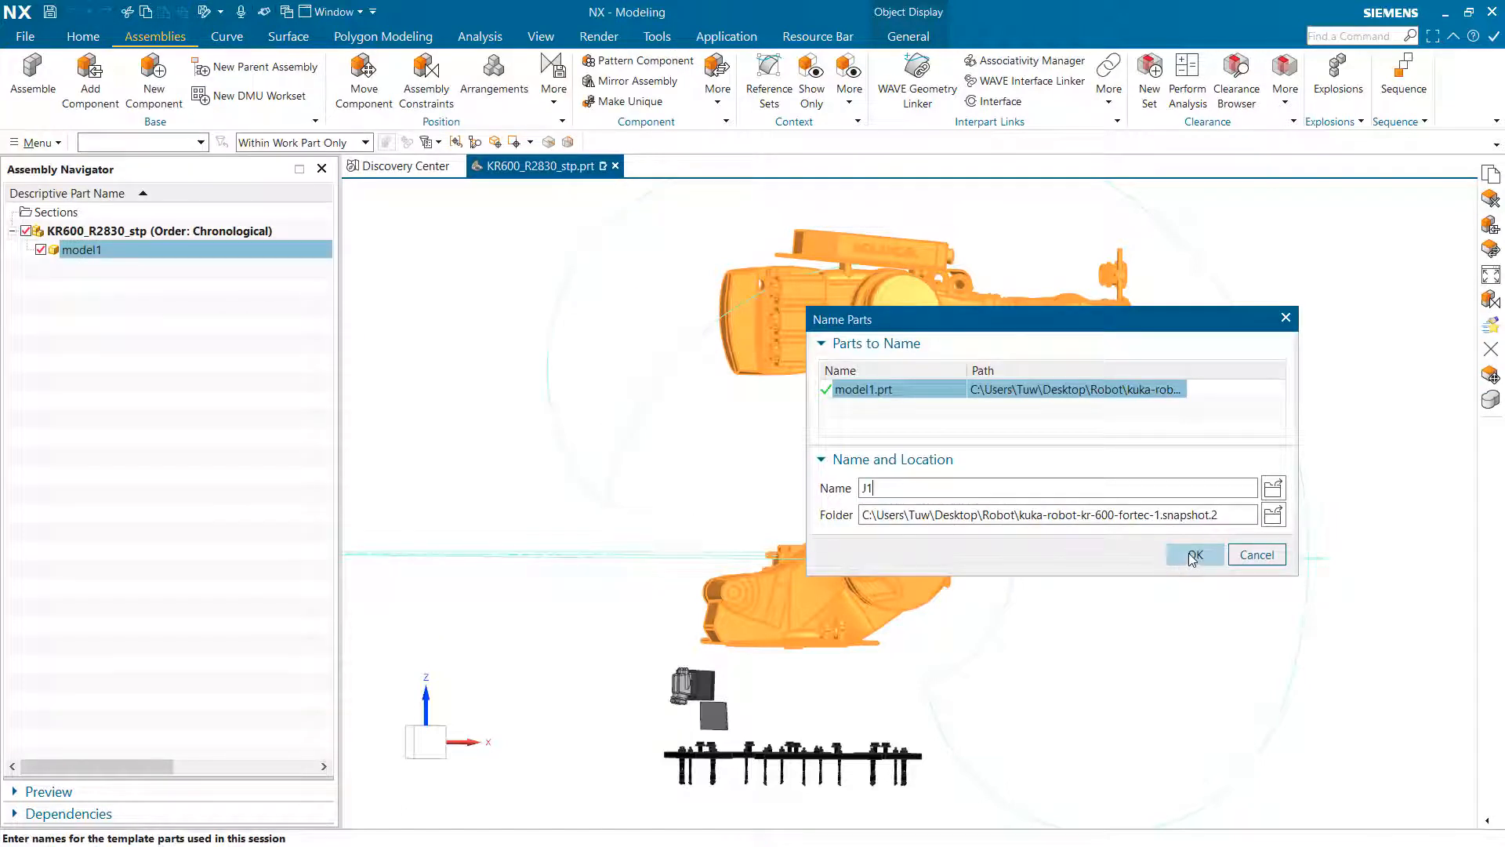
{"action": "left_click", "coordinate": [1192, 556]}
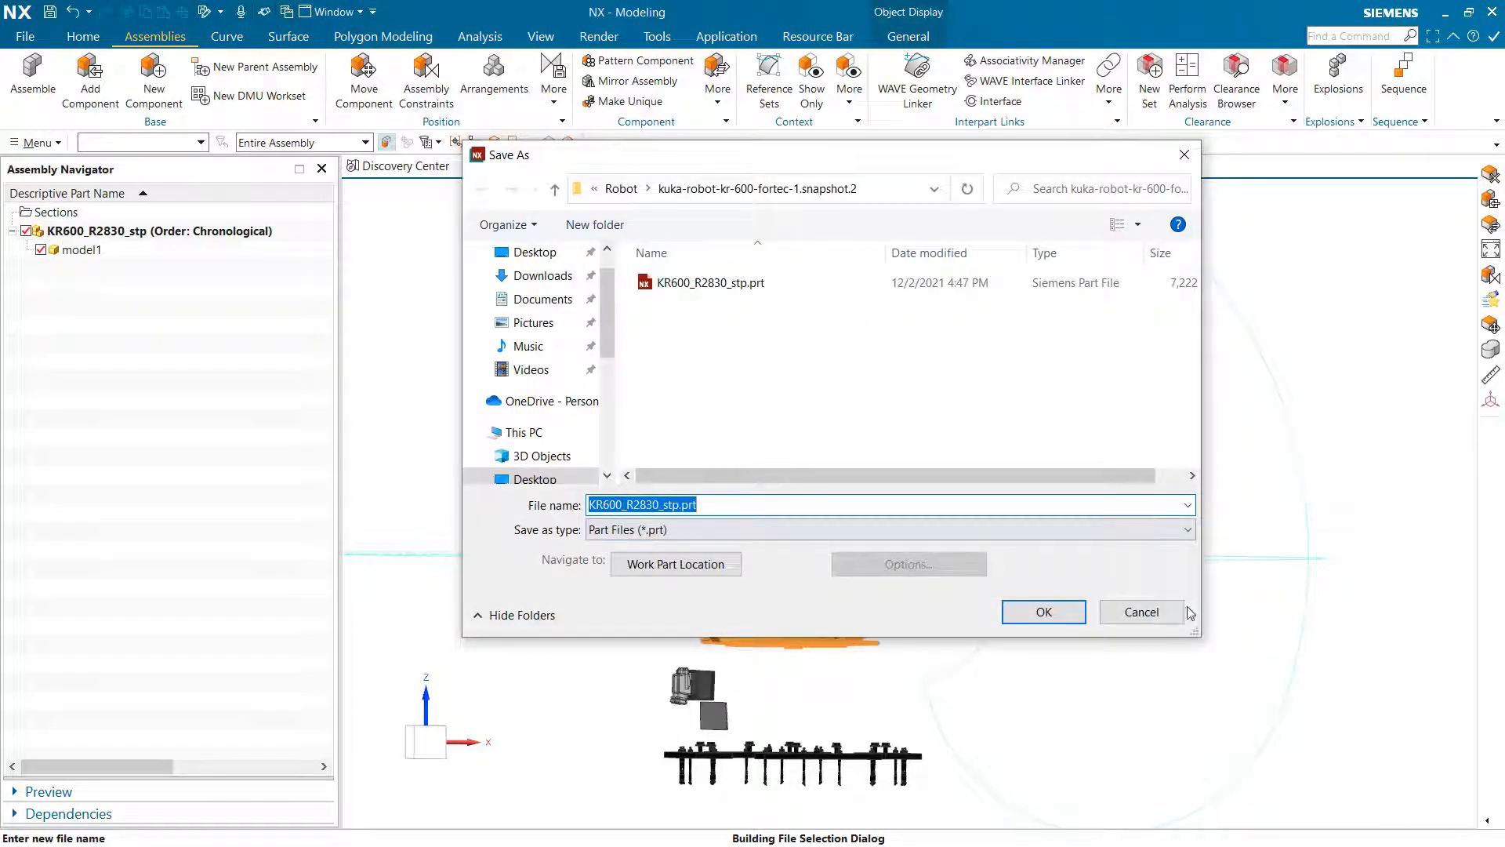
{"action": "left_click", "coordinate": [1137, 621]}
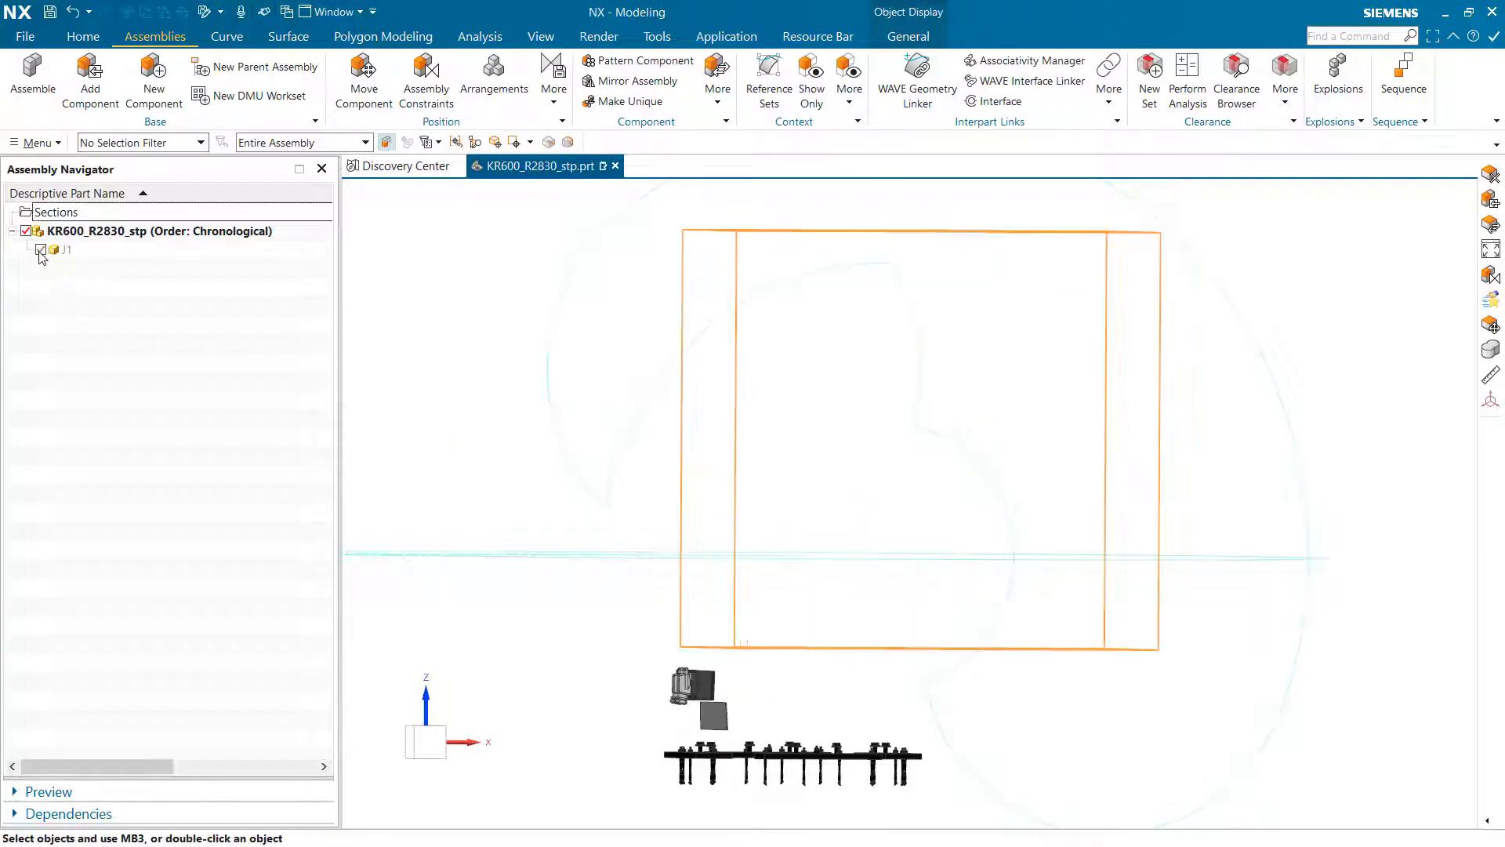
Turn the whole KR600_R2830_stp assembly's visibility off and on again to redisplay the robot base
{"action": "left_click", "coordinate": [86, 251]}
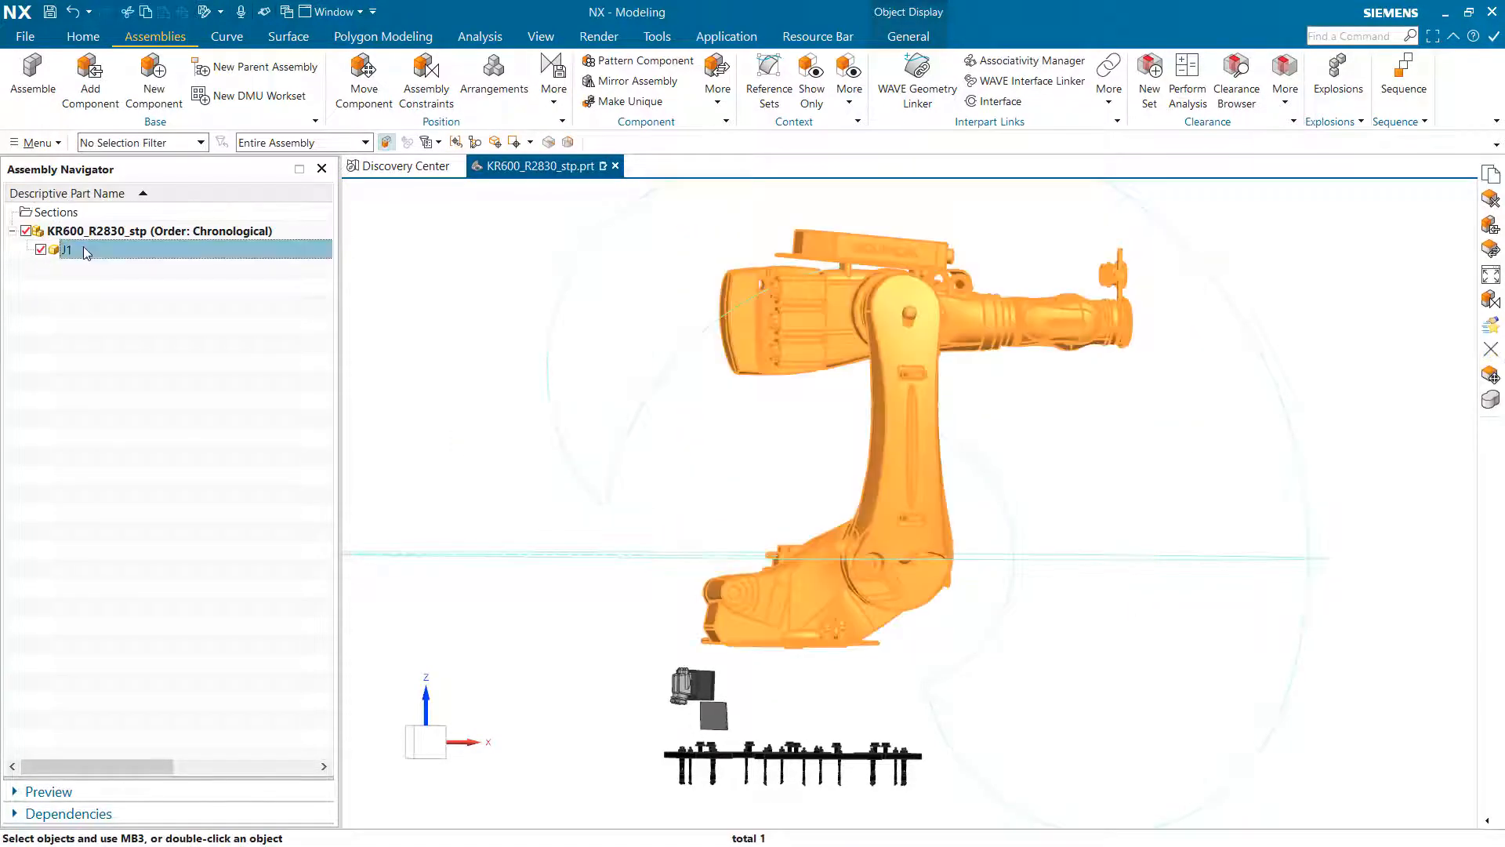
{"action": "left_click", "coordinate": [29, 233]}
{"action": "left_click", "coordinate": [29, 233]}
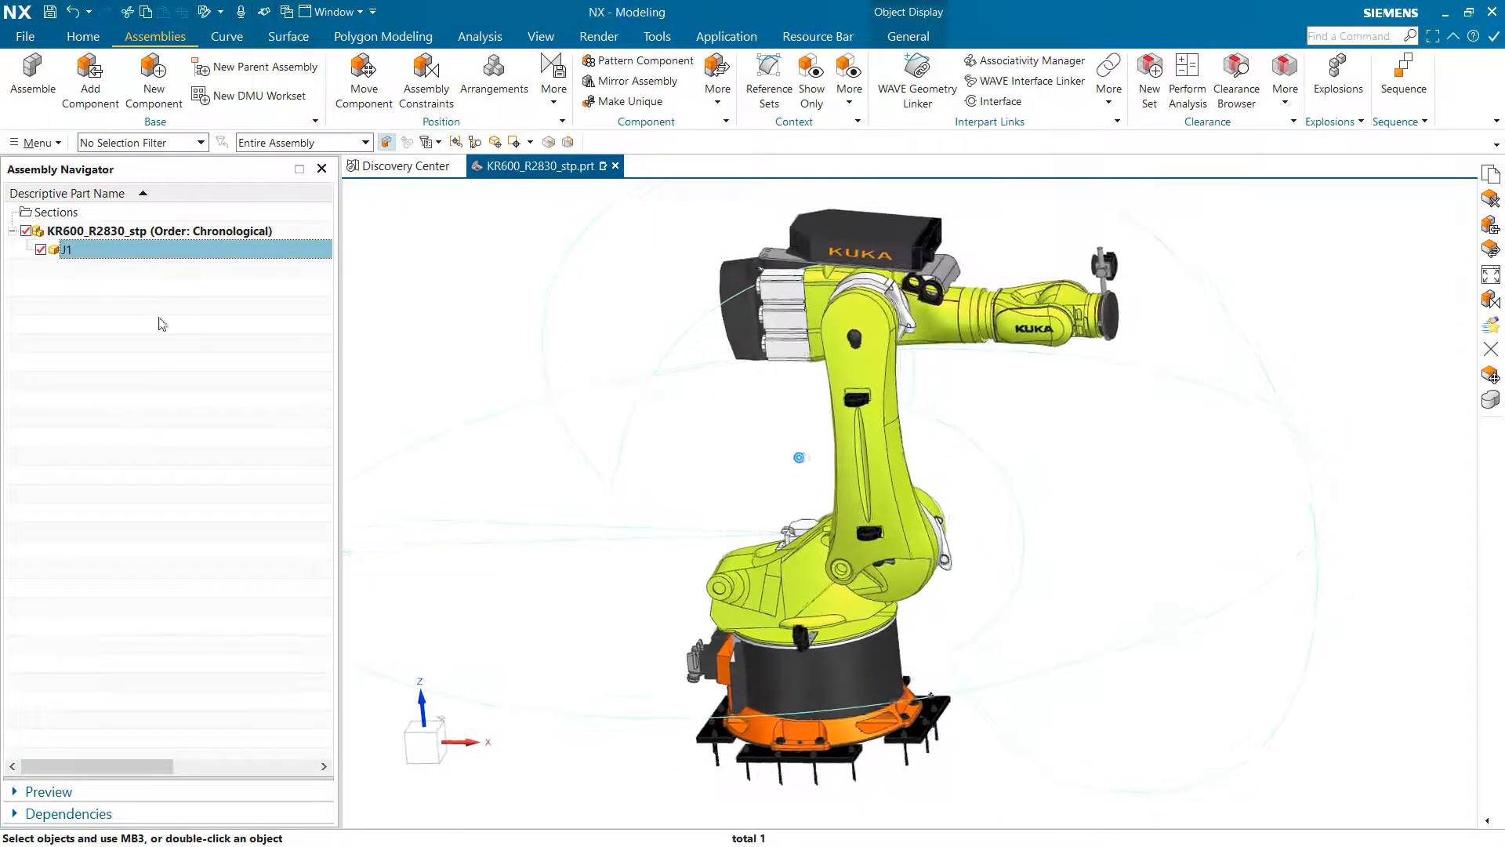
Start a dynamic move of component J1 and place only its handles at the arc center of the base's upper edge
{"action": "right_click", "coordinate": [110, 249]}
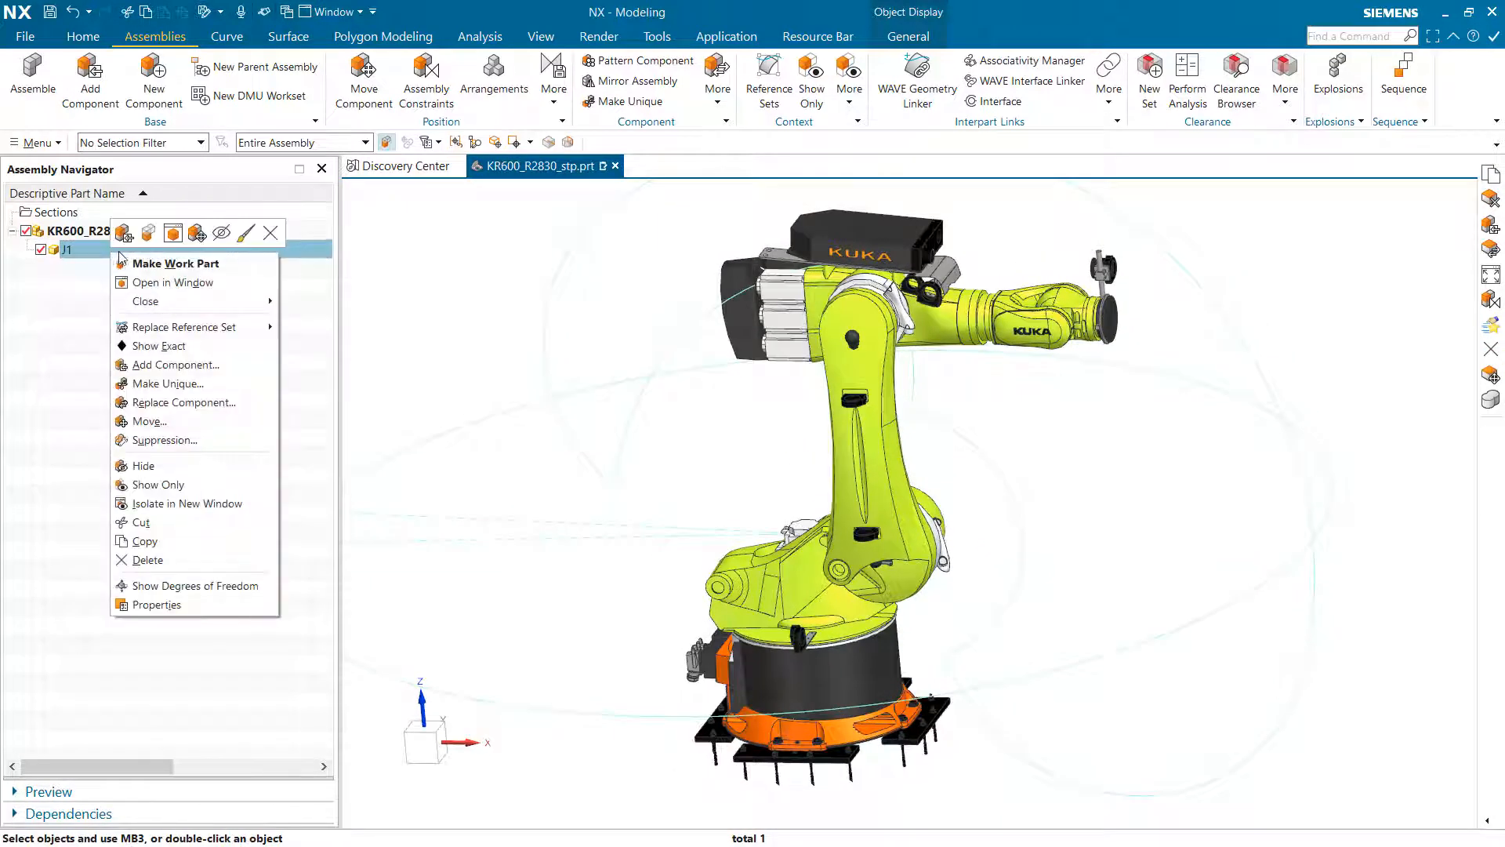
{"action": "left_click", "coordinate": [150, 422]}
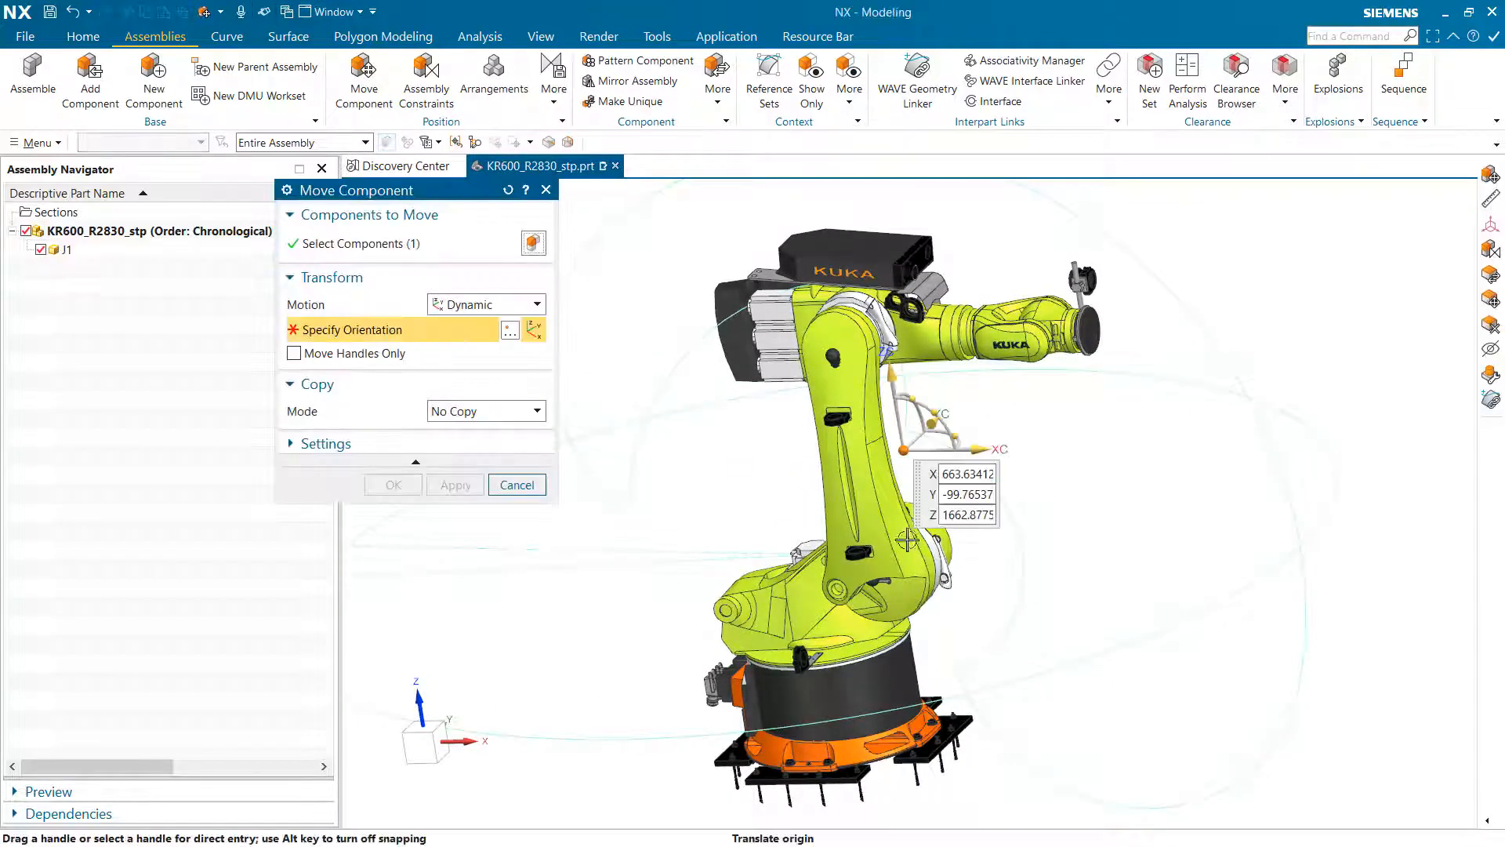
{"action": "left_click", "coordinate": [377, 354]}
{"action": "scroll", "coordinate": [800, 455], "scroll_direction": "up", "scroll_amount": 5}
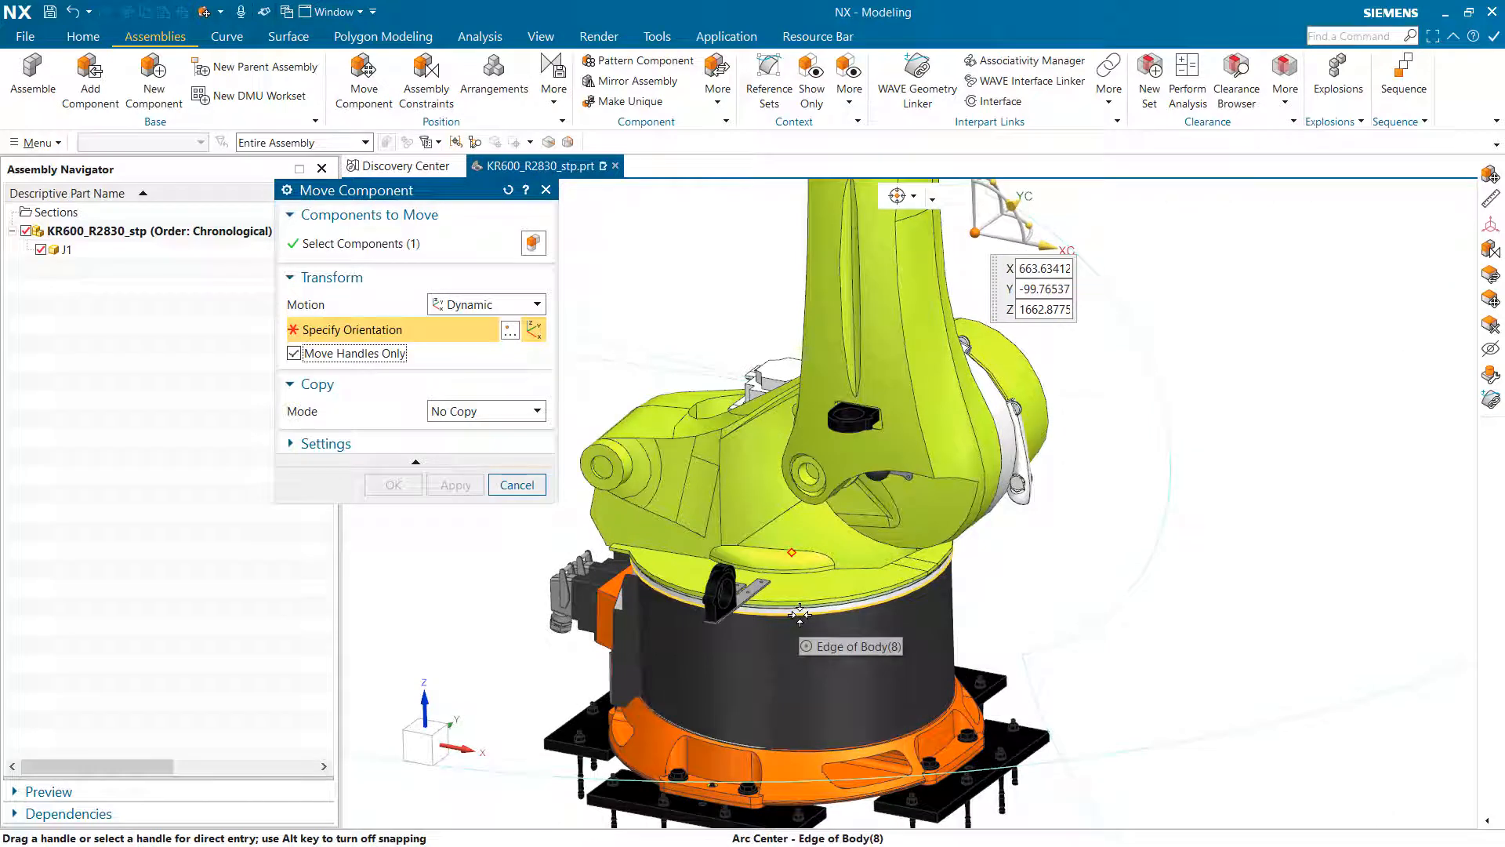
{"action": "mouse_move", "coordinate": [799, 614]}
{"action": "left_click", "coordinate": [1072, 457]}
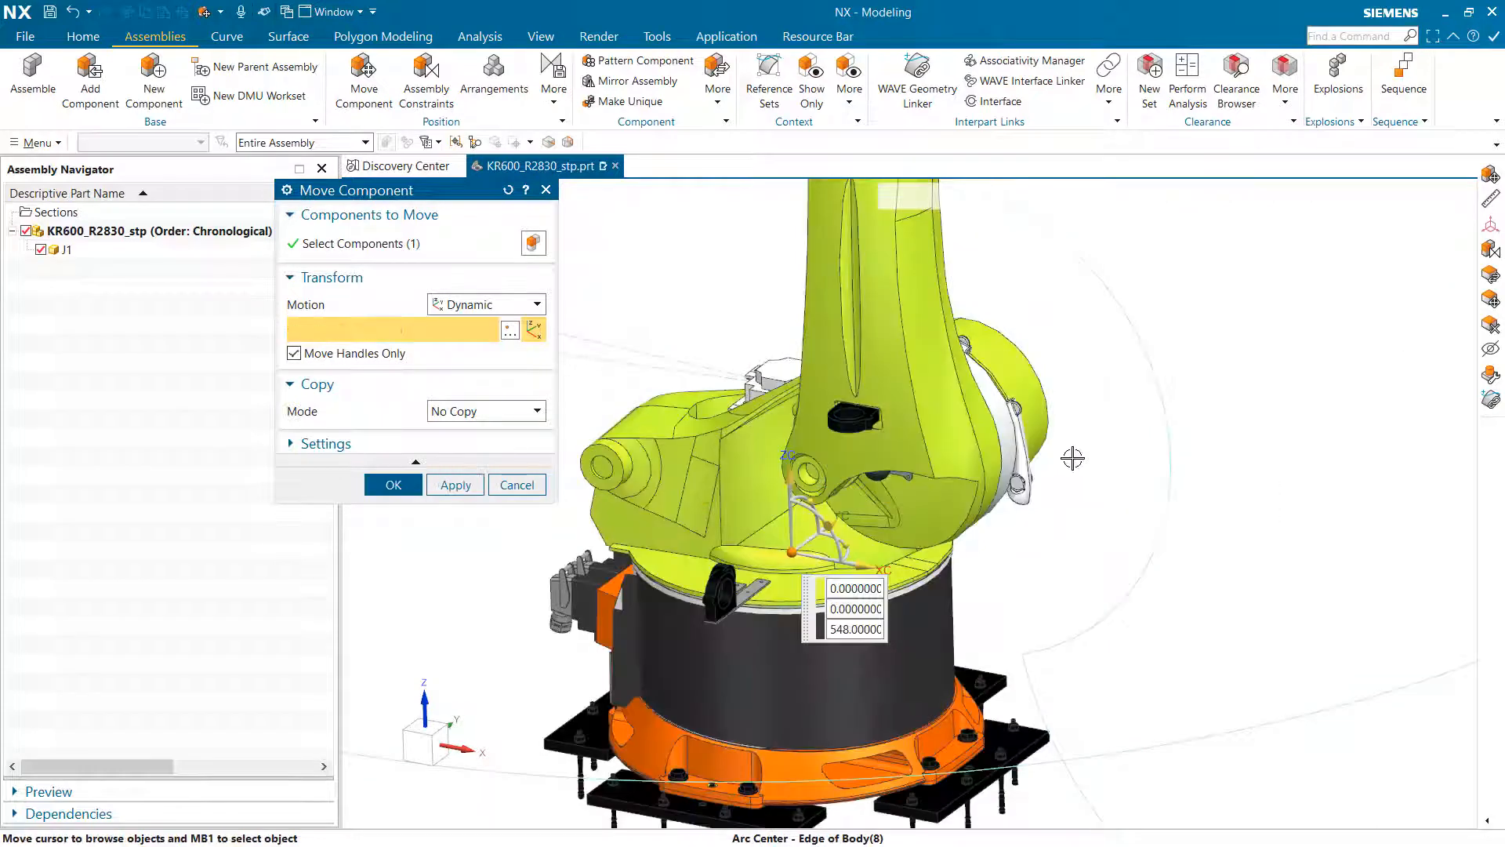
Try to move component J1 dynamically with the repositioned handles and discard the changes
{"action": "left_click", "coordinate": [338, 357]}
{"action": "scroll", "coordinate": [856, 532], "scroll_direction": "down", "scroll_amount": 3}
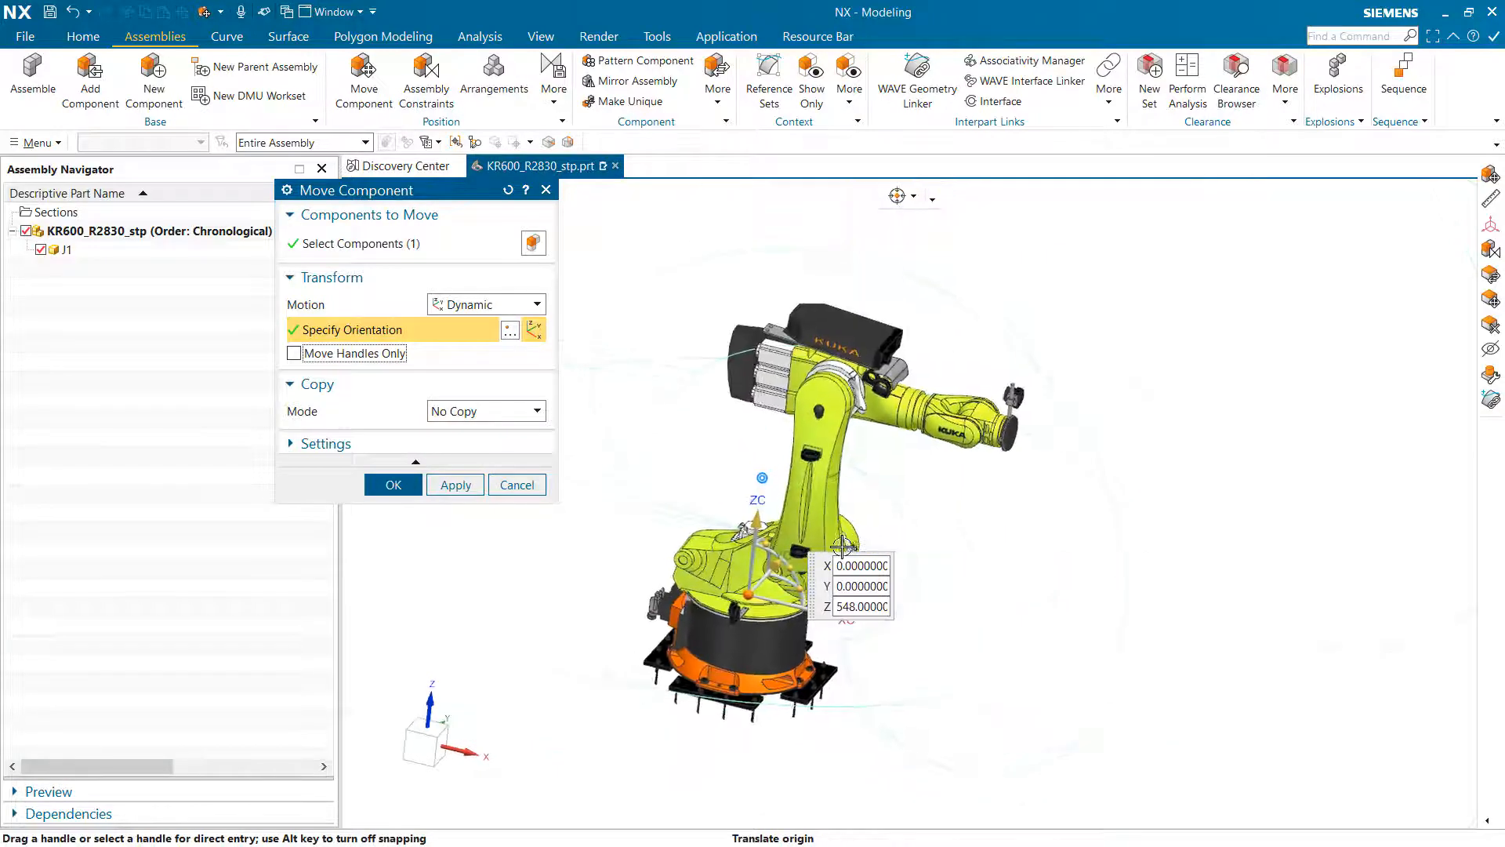
{"action": "left_click_drag", "start_coordinate": [841, 542], "coordinate": [1035, 403]}
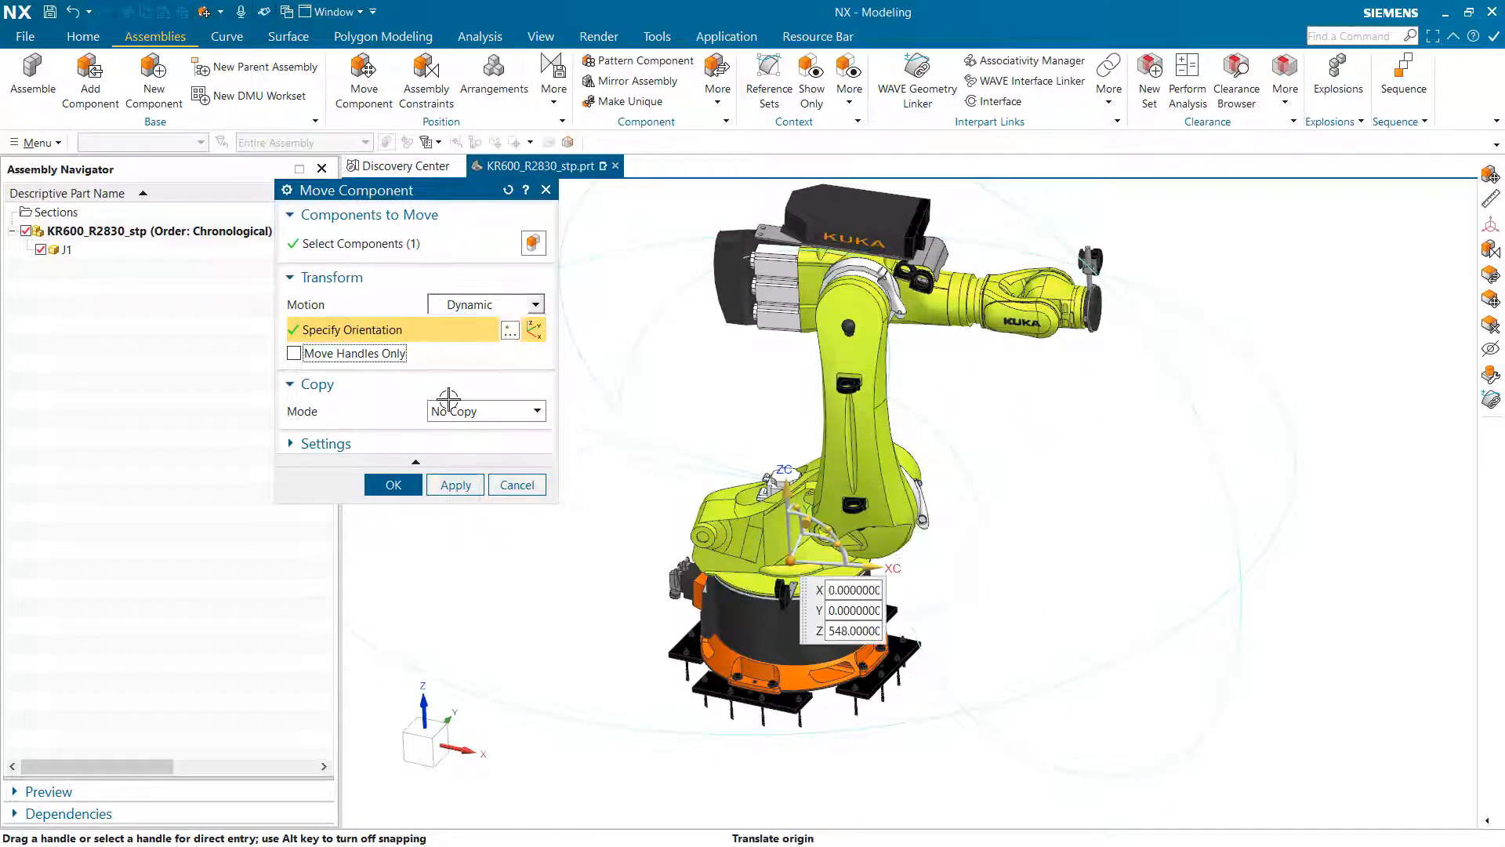
{"action": "left_click", "coordinate": [517, 486]}
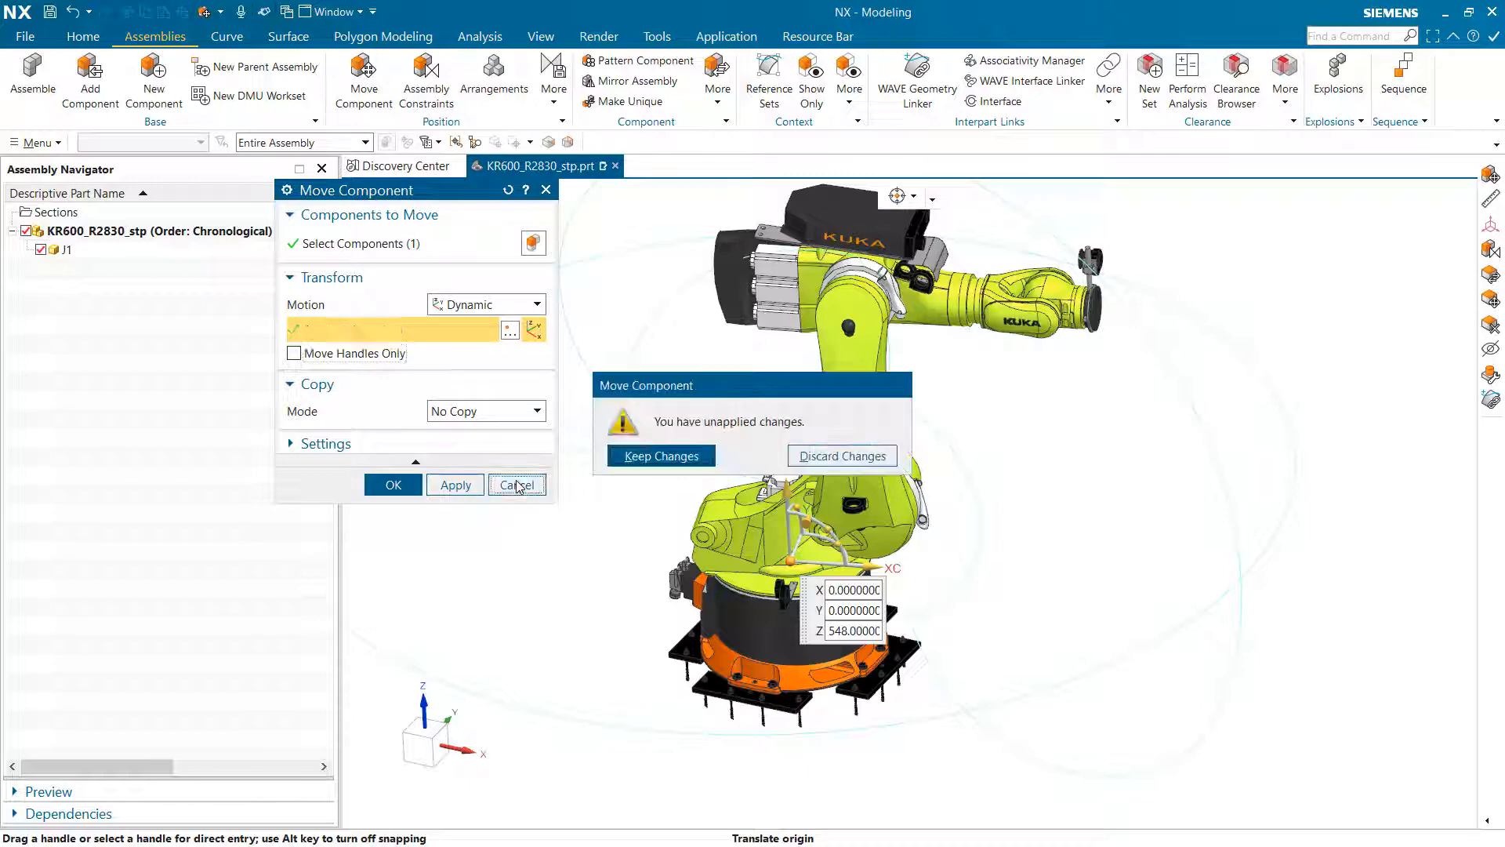
{"action": "left_click", "coordinate": [819, 463]}
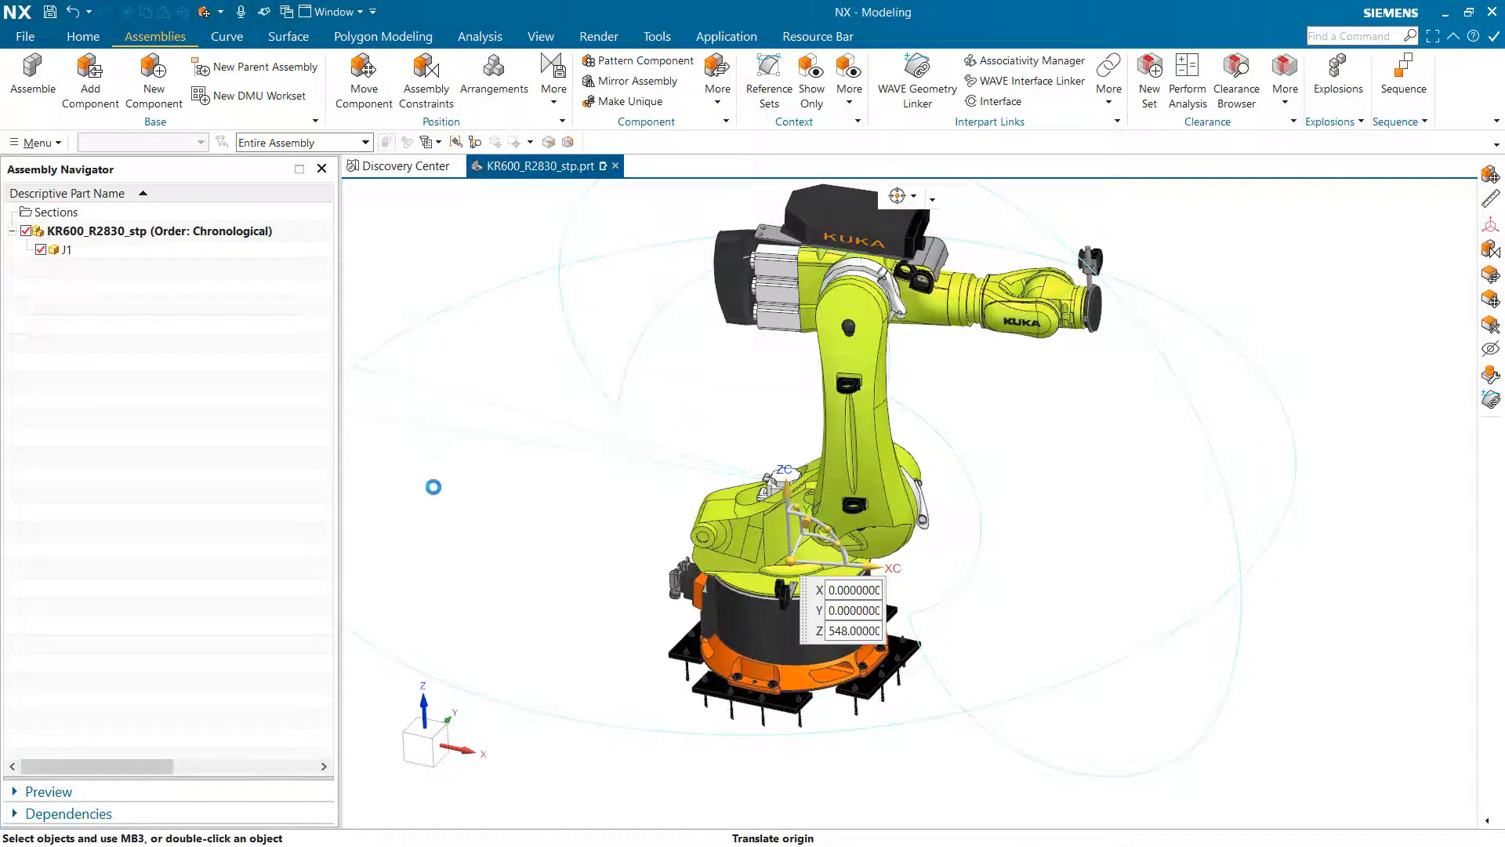
Make component J1 the work part
{"action": "left_click", "coordinate": [88, 251]}
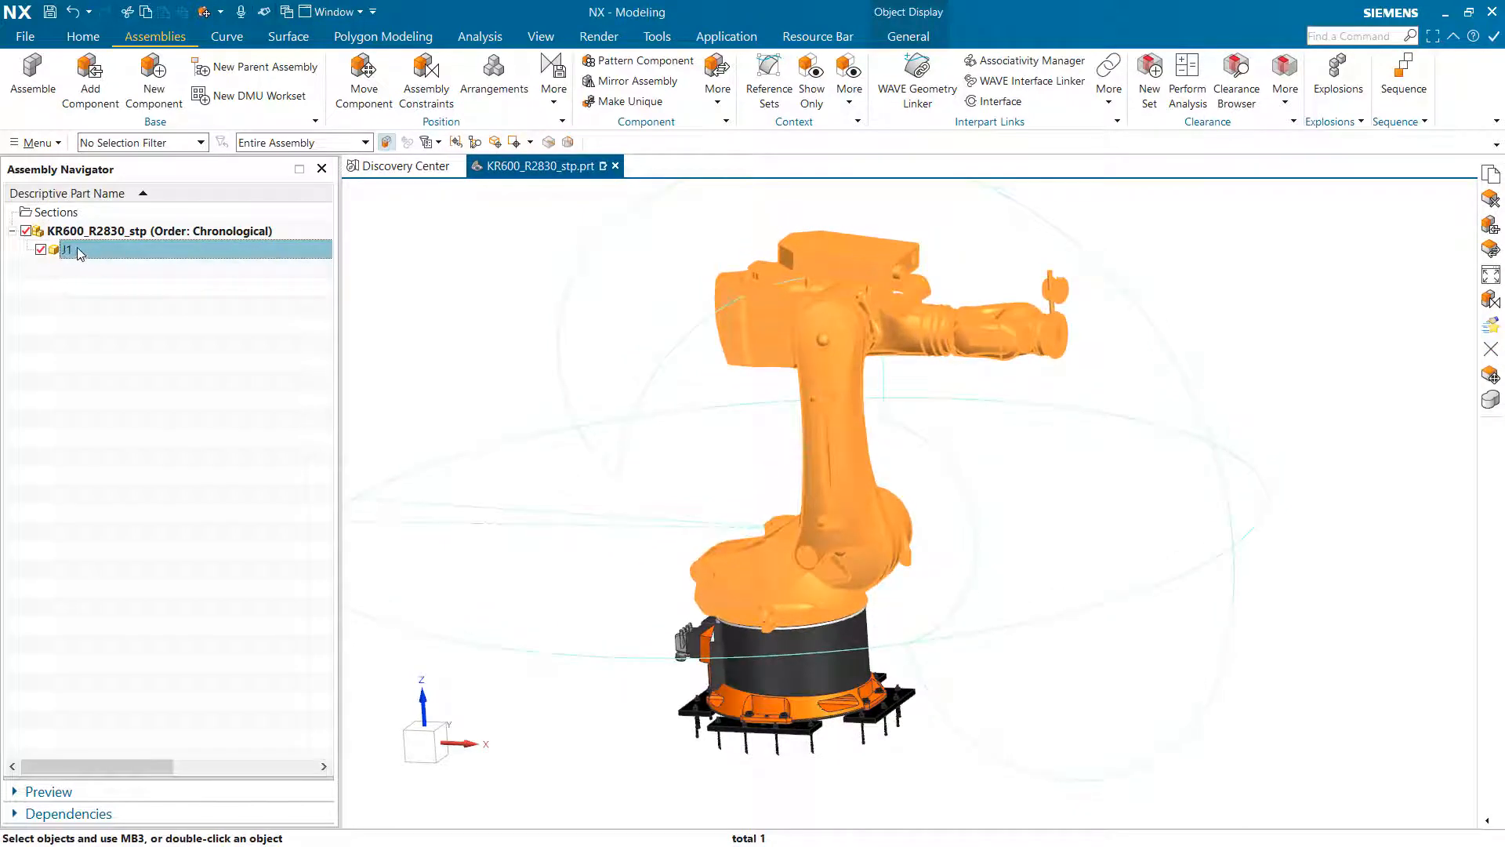
{"action": "right_click", "coordinate": [79, 253]}
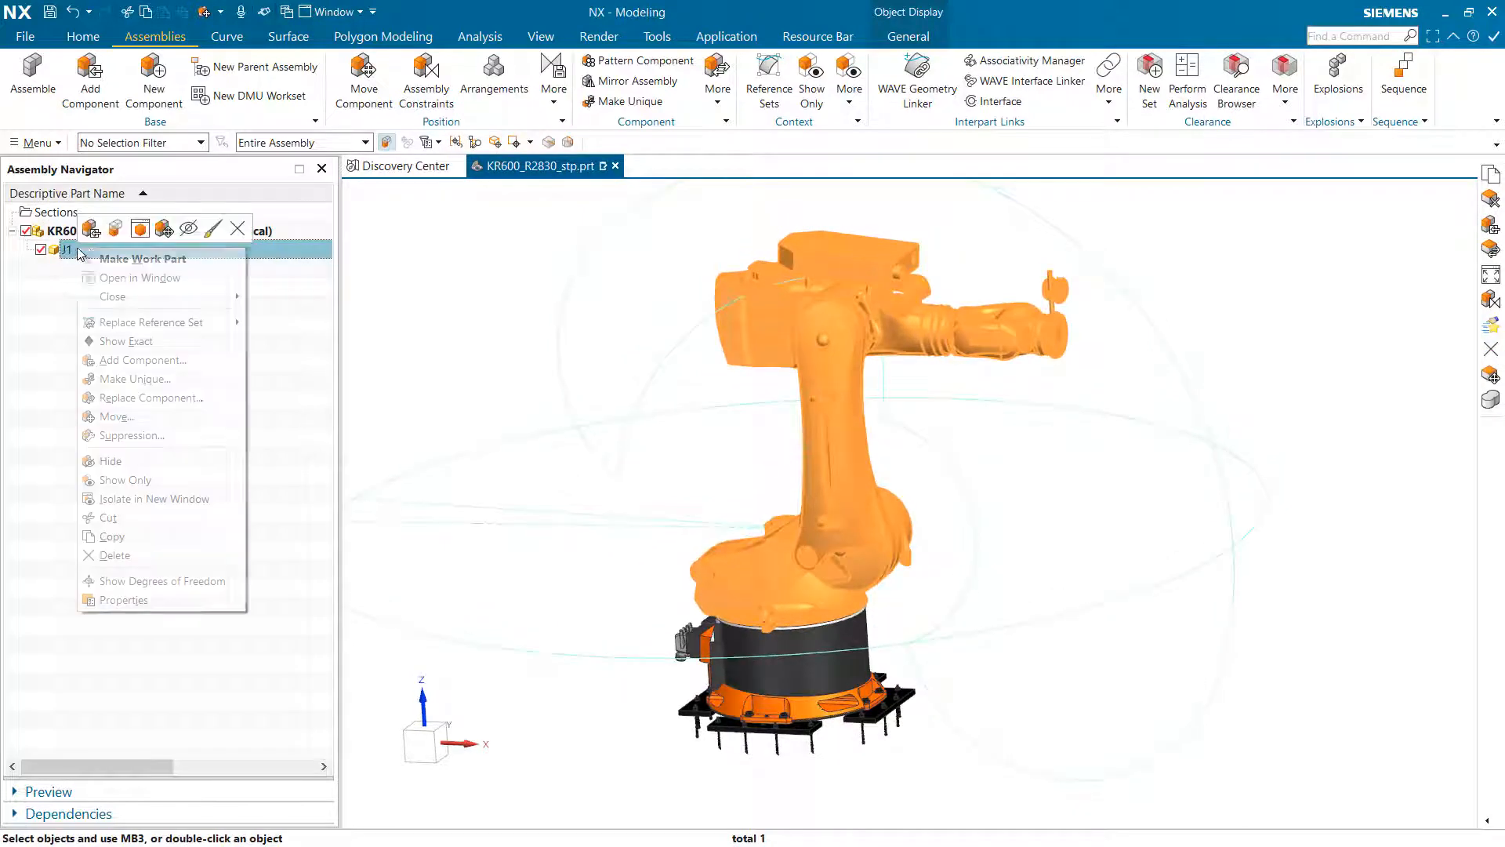
{"action": "left_click", "coordinate": [159, 261]}
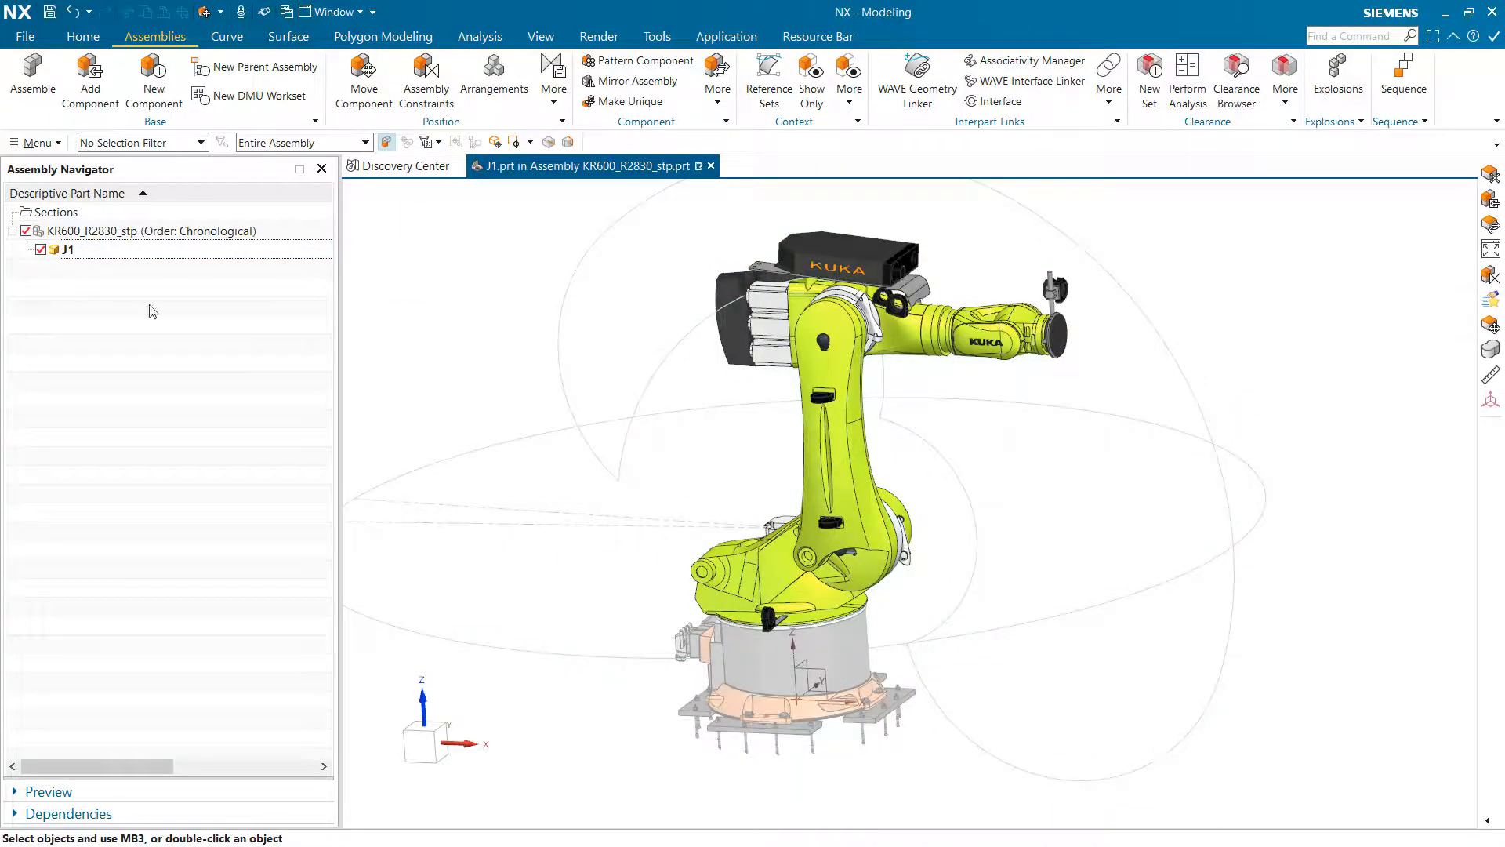
Hide the rotating column, Body(4), and the two motors it houses, including Body(3)
{"action": "middle_click_drag", "start_coordinate": [902, 692], "coordinate": [828, 513]}
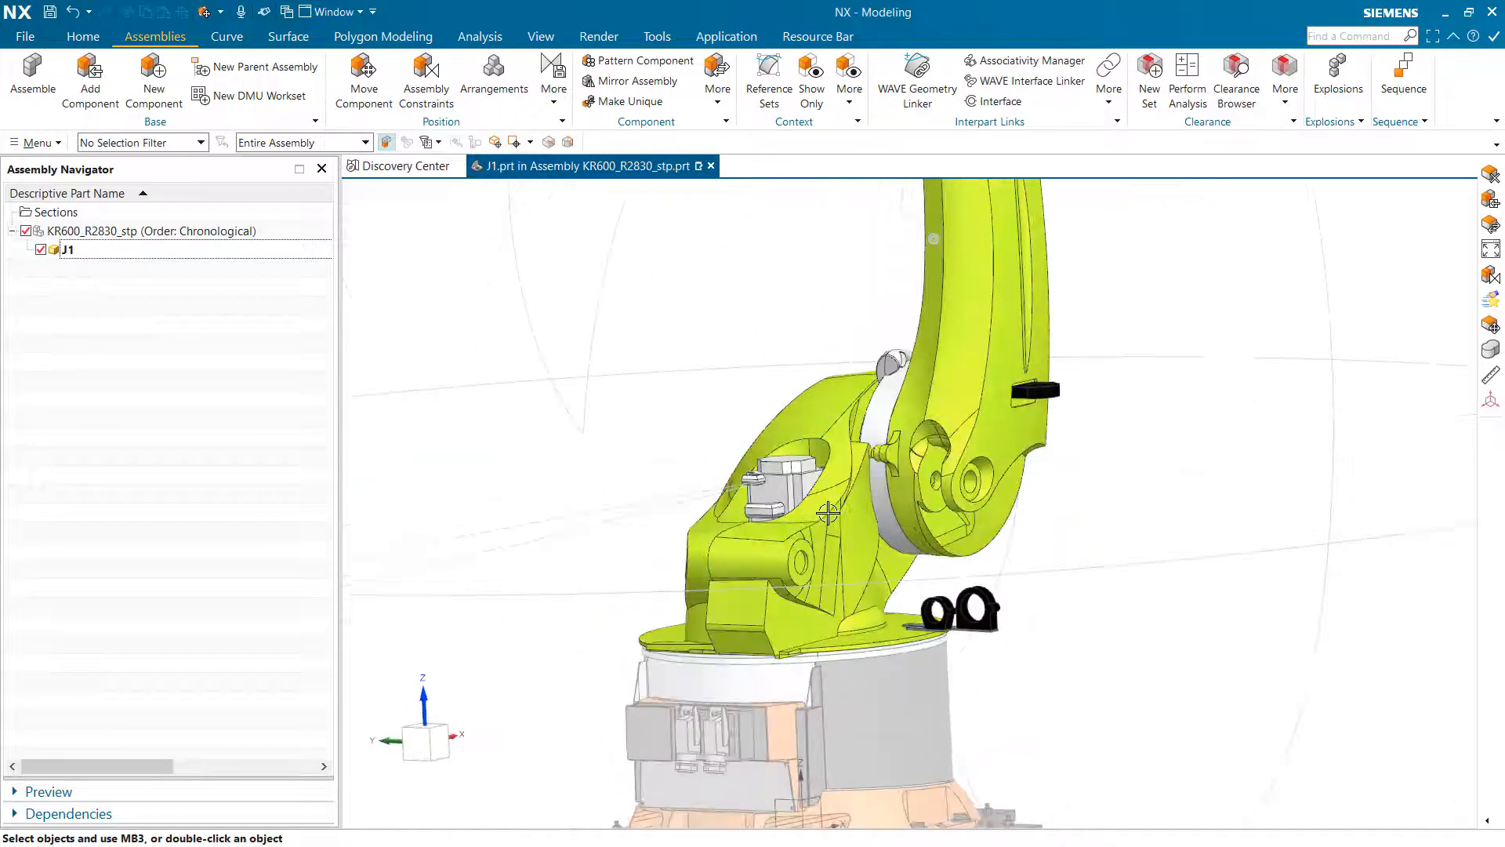
{"action": "left_click", "coordinate": [828, 513]}
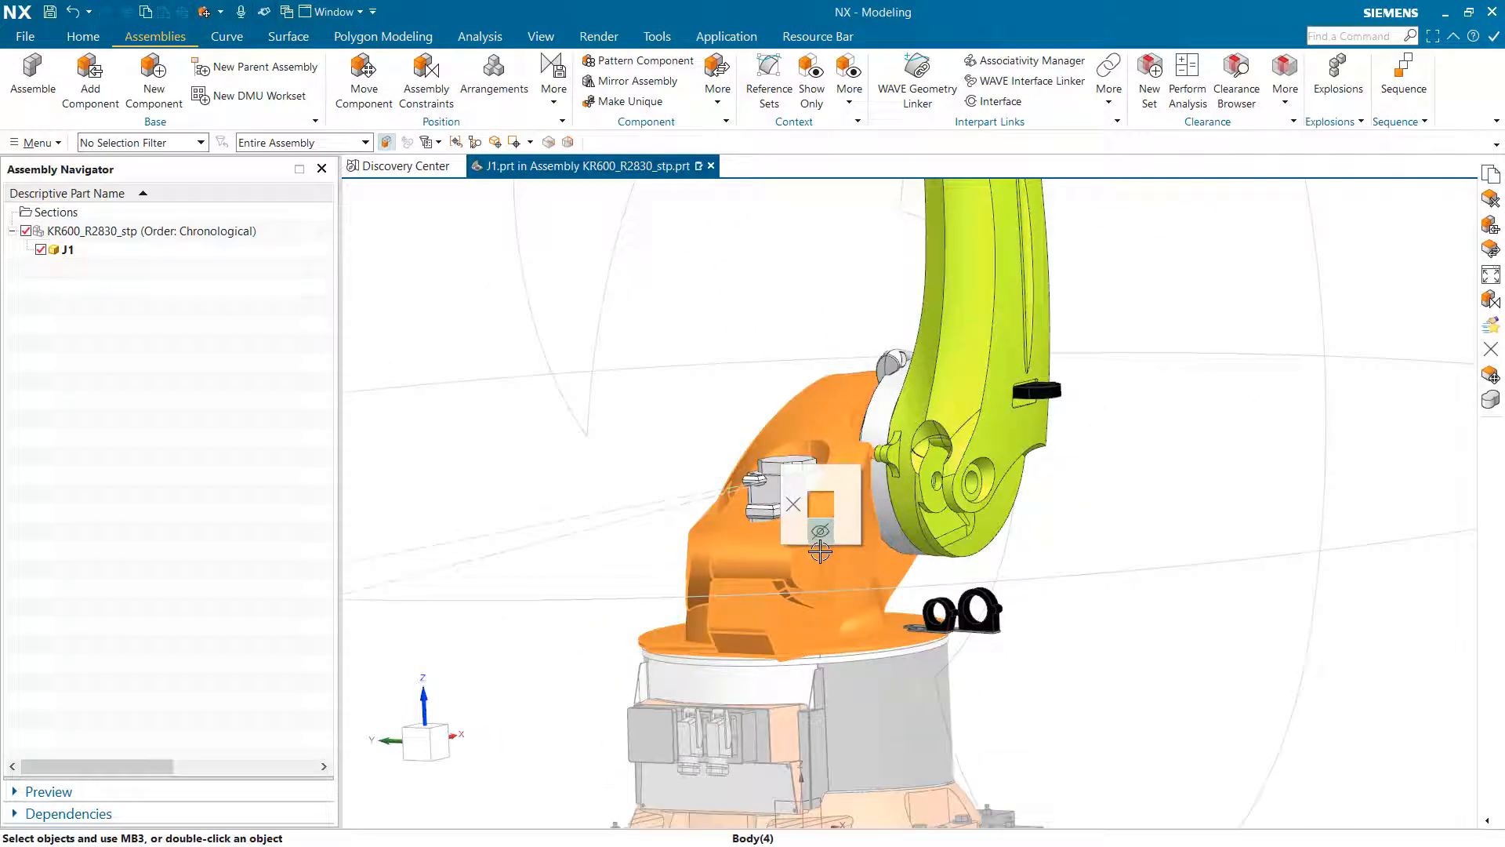
{"action": "left_click", "coordinate": [820, 532]}
{"action": "middle_click_drag", "start_coordinate": [817, 518], "coordinate": [832, 424]}
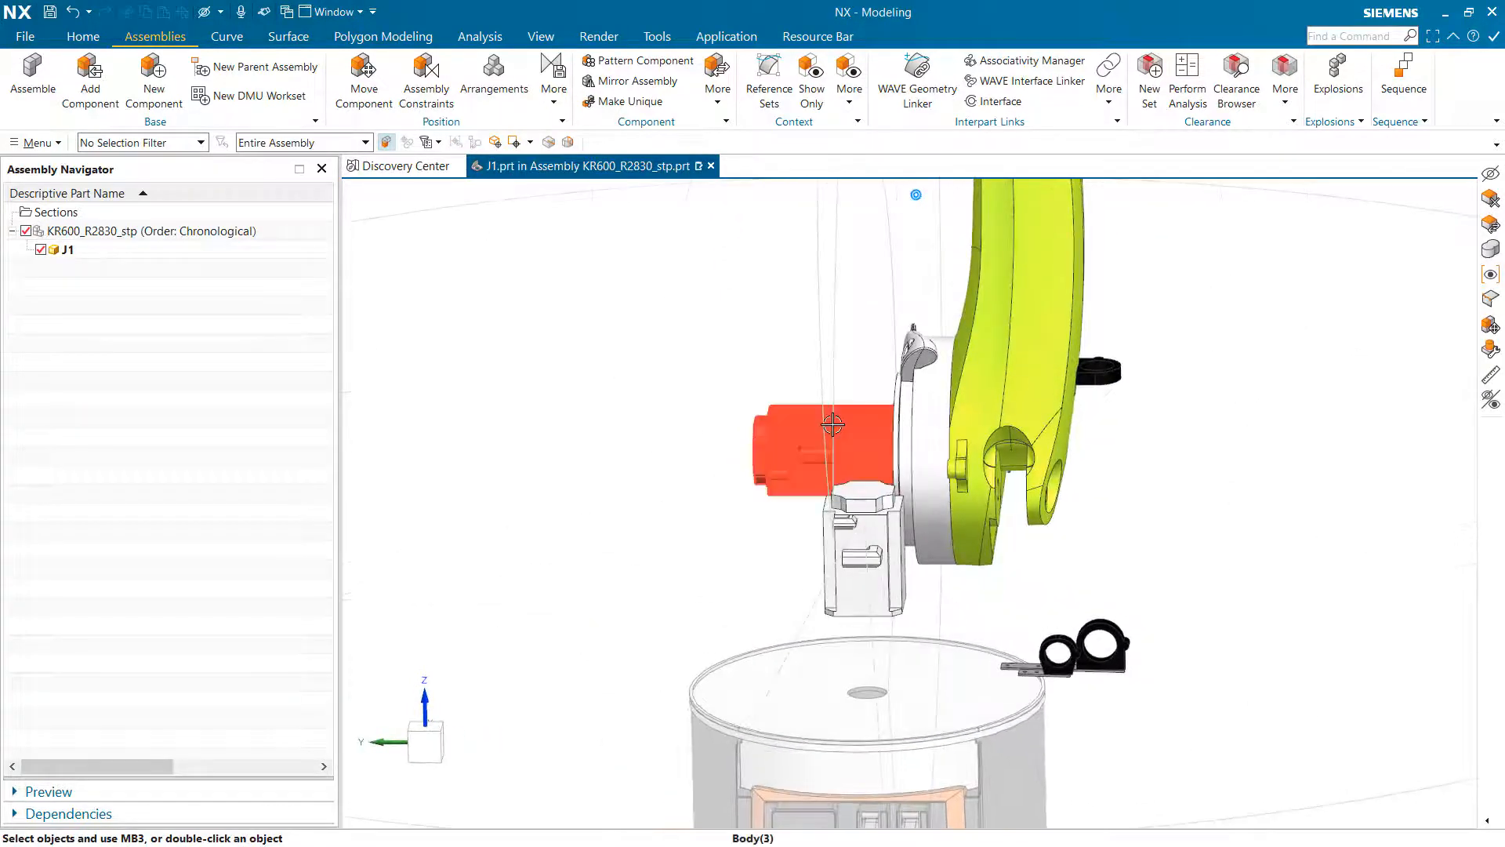
{"action": "left_click", "coordinate": [832, 424]}
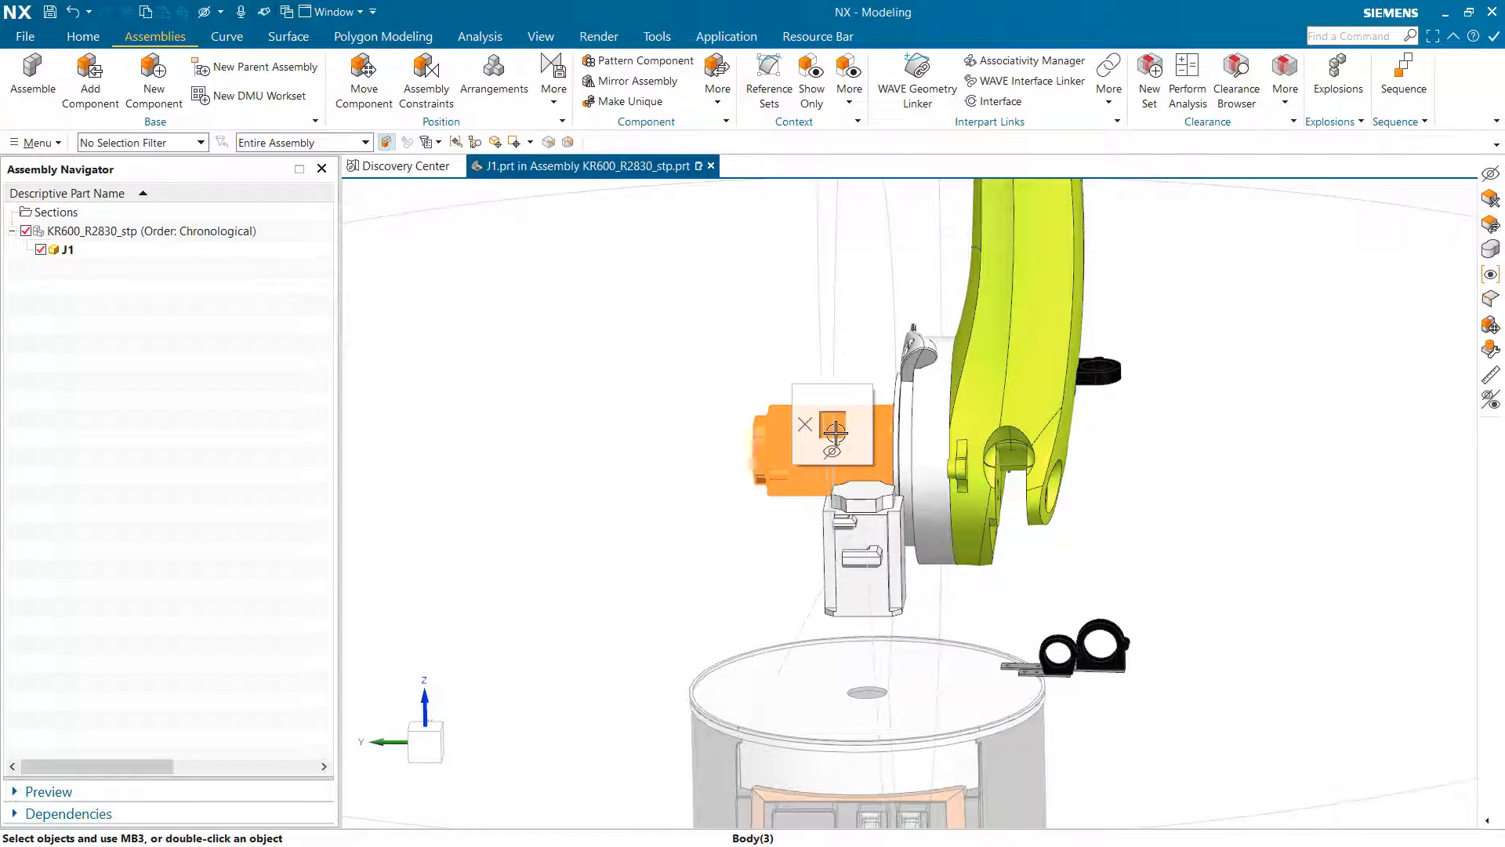
{"action": "left_click", "coordinate": [834, 430]}
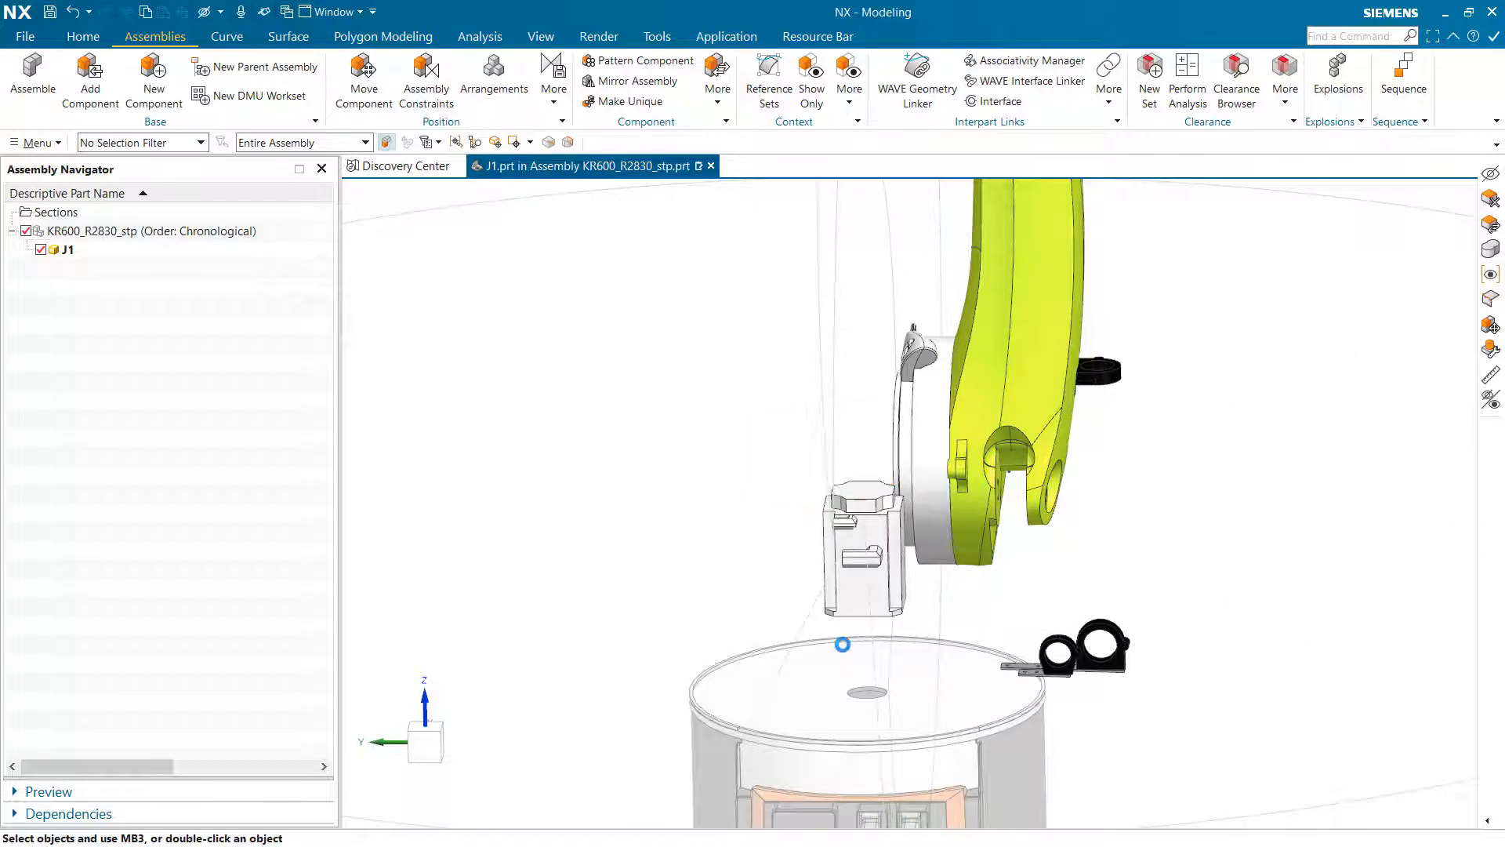
{"action": "middle_click_drag", "start_coordinate": [837, 643], "coordinate": [902, 557]}
{"action": "middle_click_drag", "start_coordinate": [877, 688], "coordinate": [750, 348]}
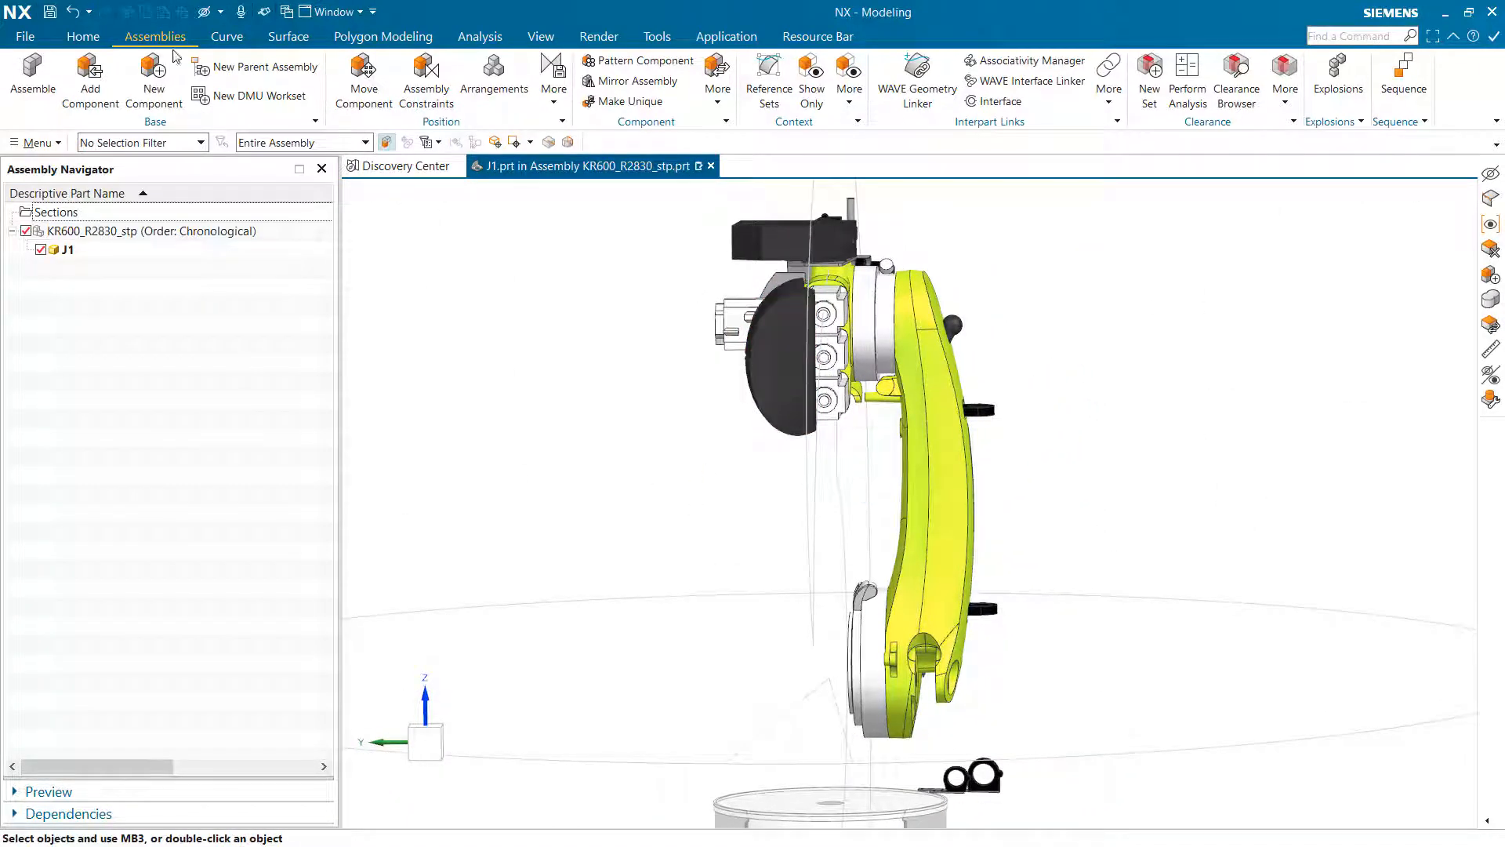
Create a new component inside J1 from the visible solid bodies of the main arm, upper arm and wrist
{"action": "left_click", "coordinate": [144, 84]}
{"action": "middle_click_drag", "start_coordinate": [674, 251], "coordinate": [690, 208]}
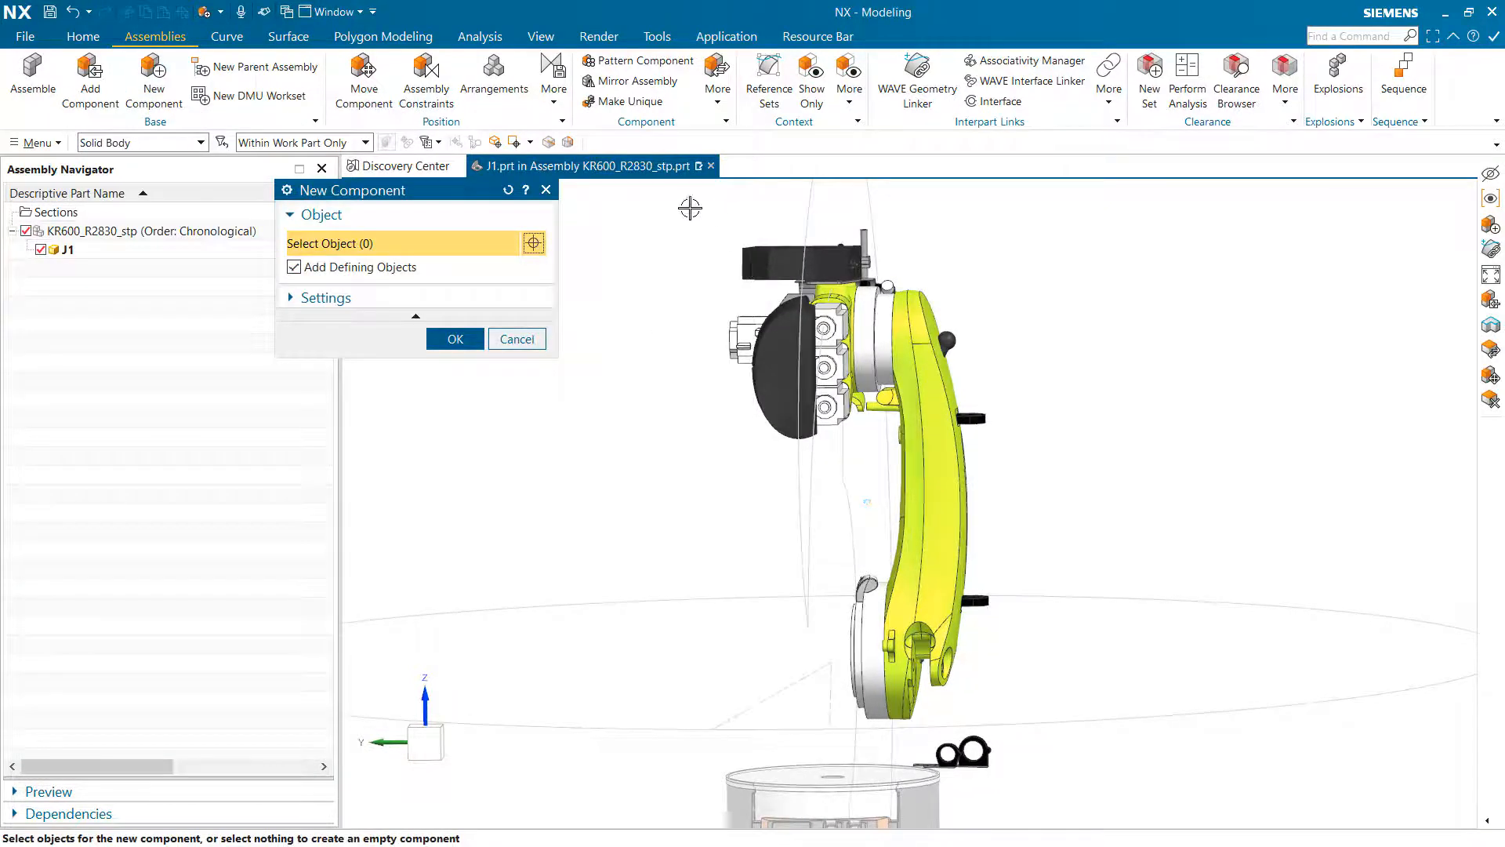
{"action": "left_click_drag", "start_coordinate": [682, 204], "coordinate": [1026, 734]}
{"action": "left_click", "coordinate": [451, 337]}
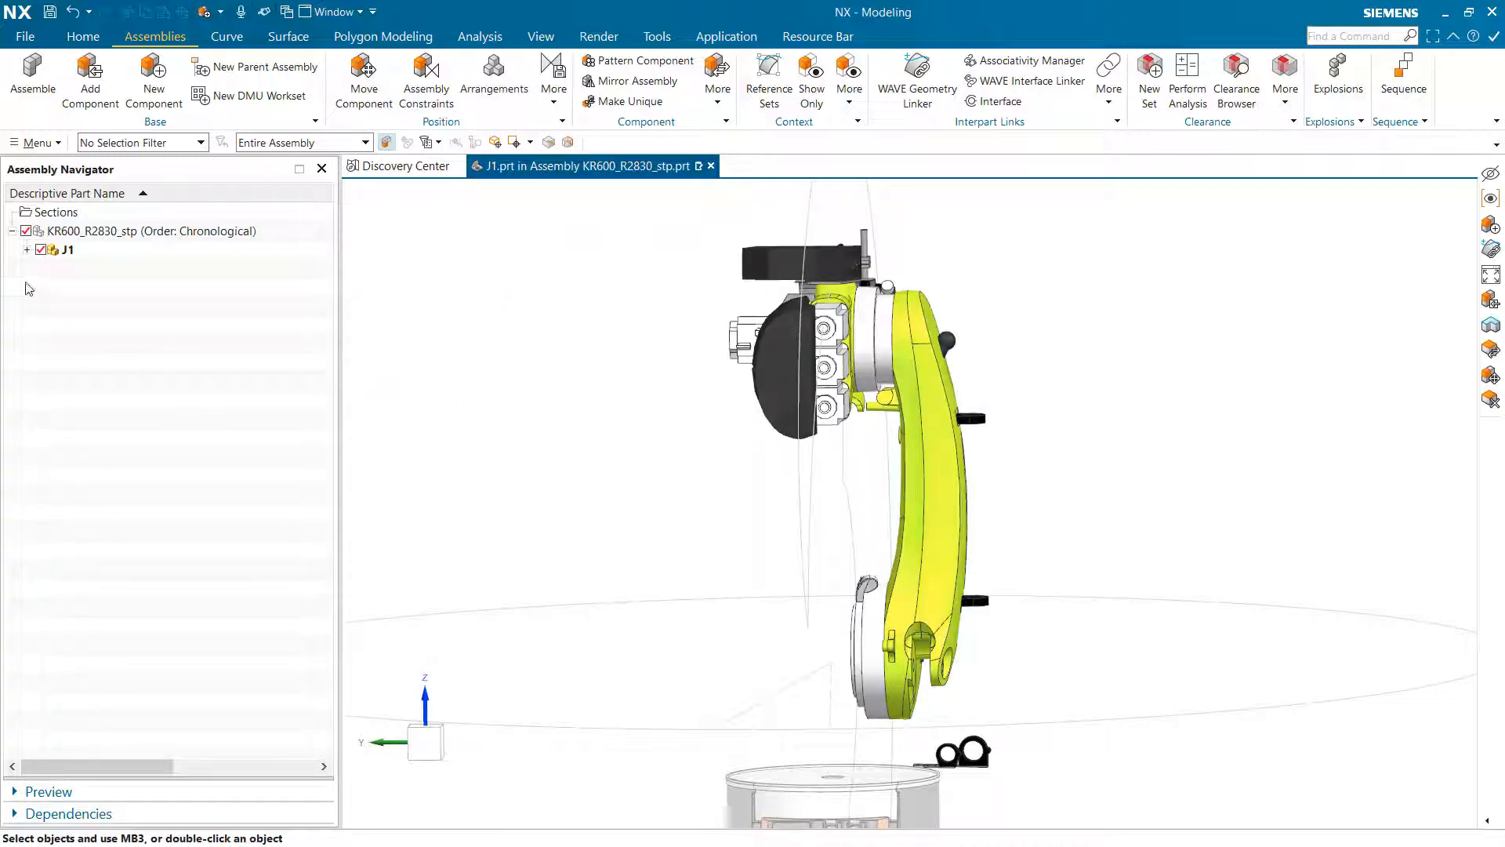
Name the new component under J1 as J2, cancel the file save of the work part, and close the information report
{"action": "left_click", "coordinate": [27, 250]}
{"action": "left_click", "coordinate": [87, 270]}
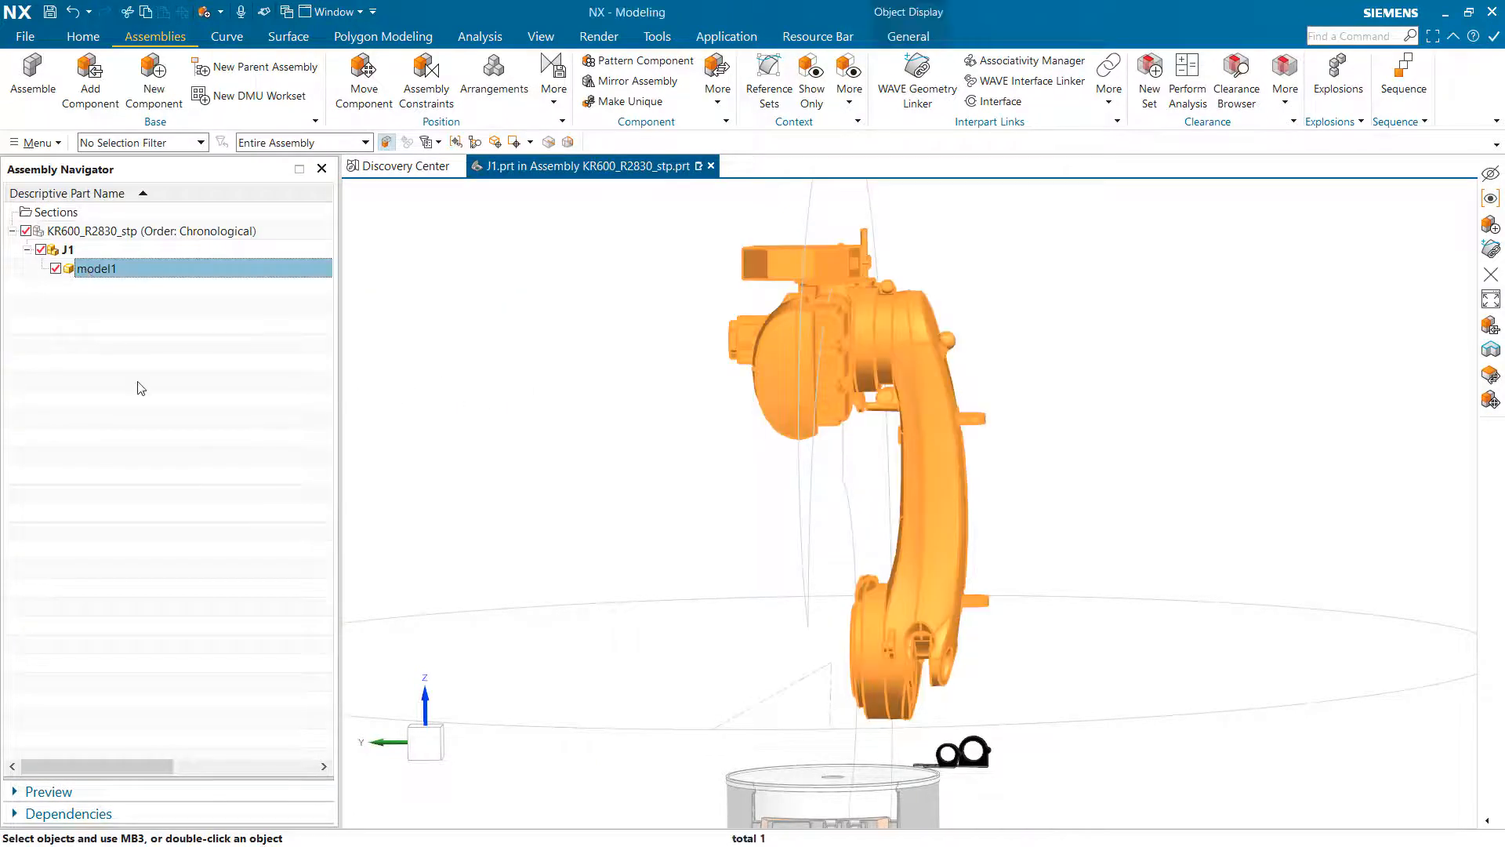
{"action": "left_click", "coordinate": [66, 326]}
{"action": "left_click", "coordinate": [100, 270]}
{"action": "left_click", "coordinate": [108, 338]}
{"action": "left_click", "coordinate": [26, 36]}
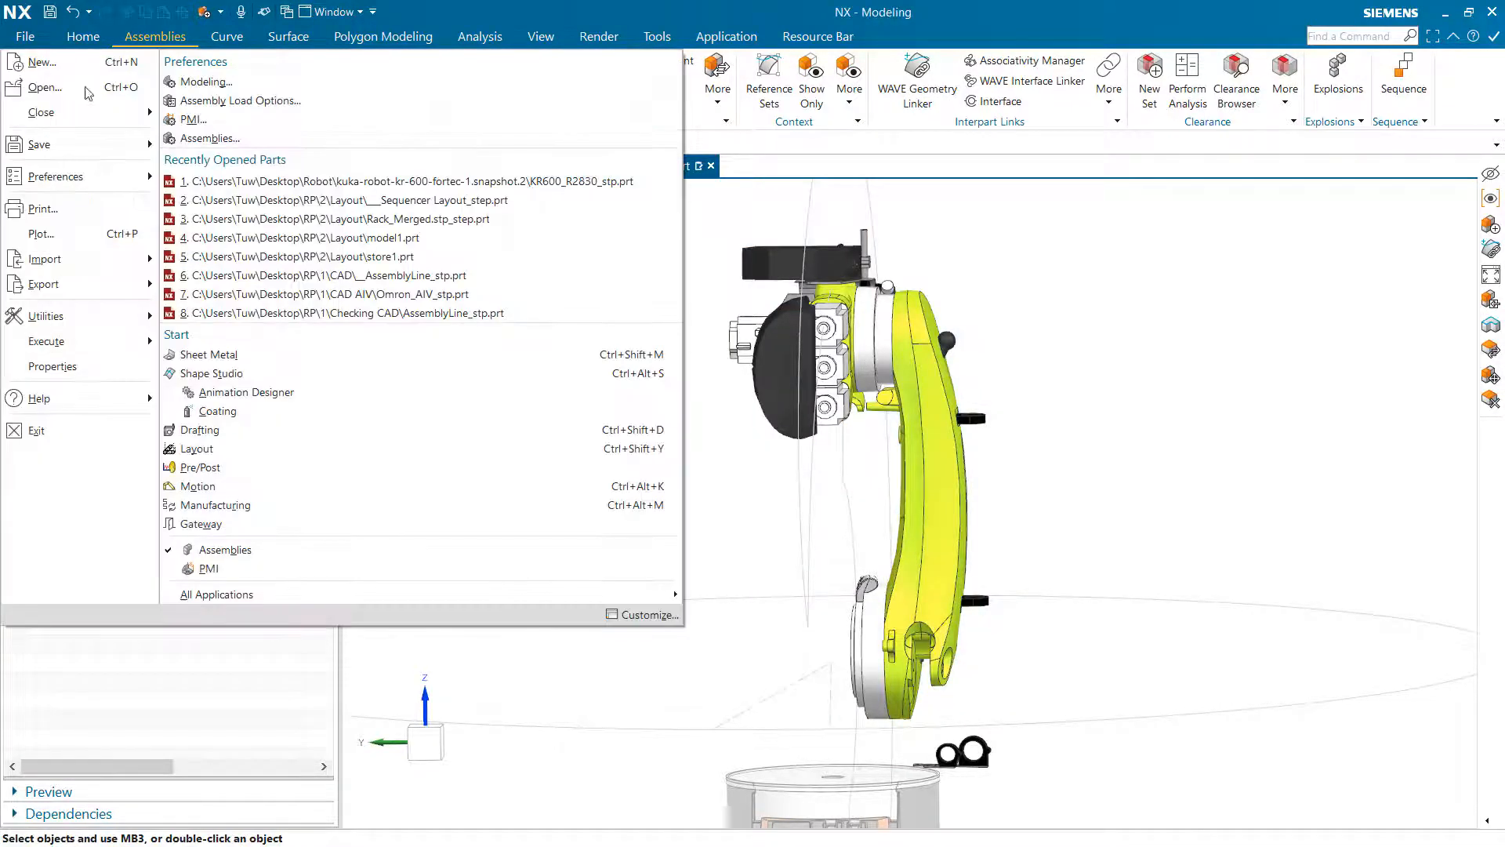
{"action": "mouse_move", "coordinate": [92, 150]}
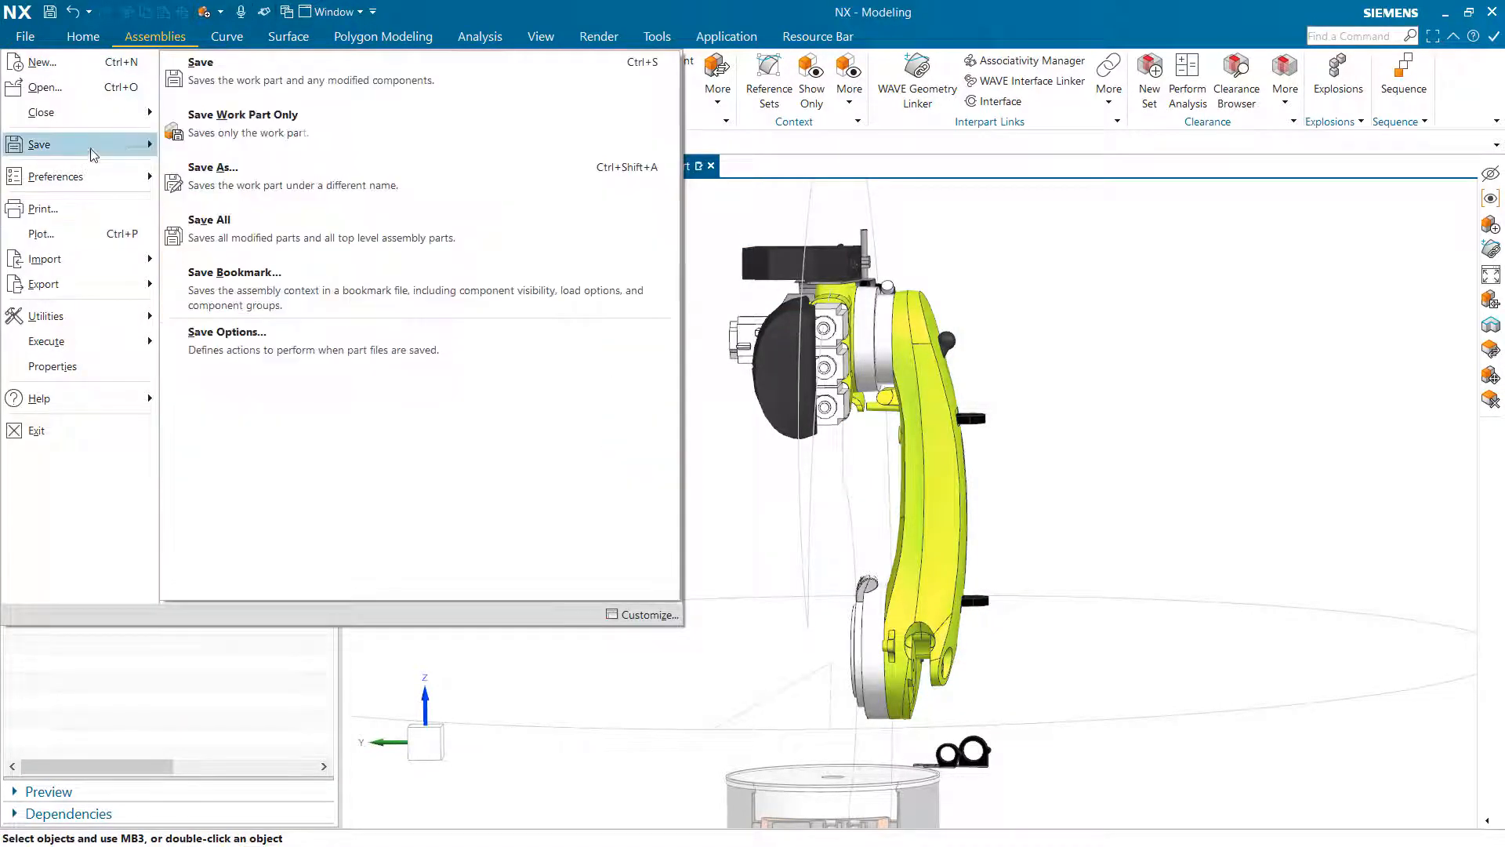
{"action": "left_click", "coordinate": [283, 185]}
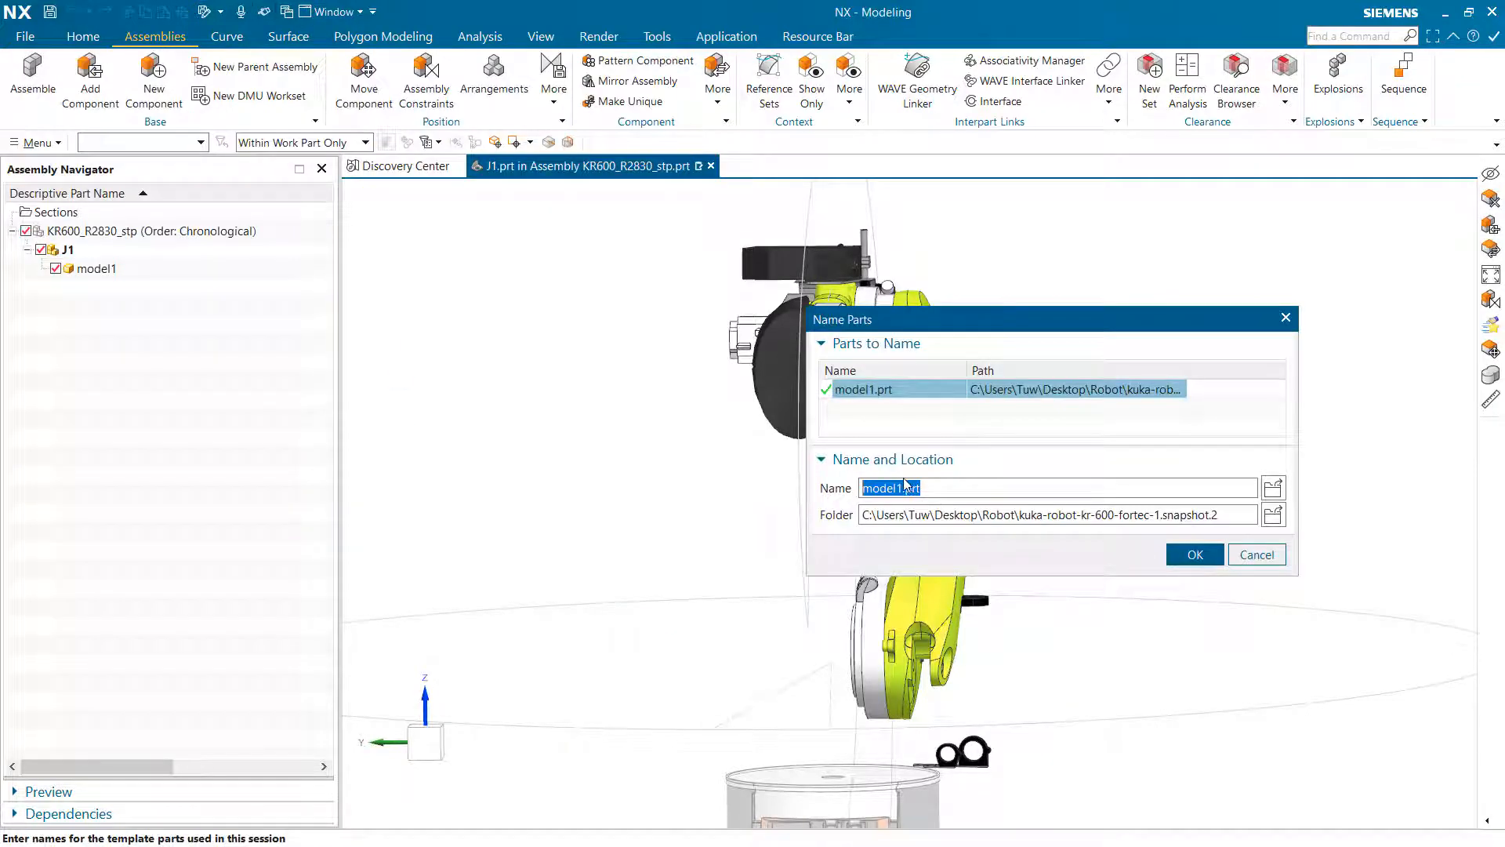
{"action": "type", "text": "J2"}
{"action": "left_click", "coordinate": [1192, 555]}
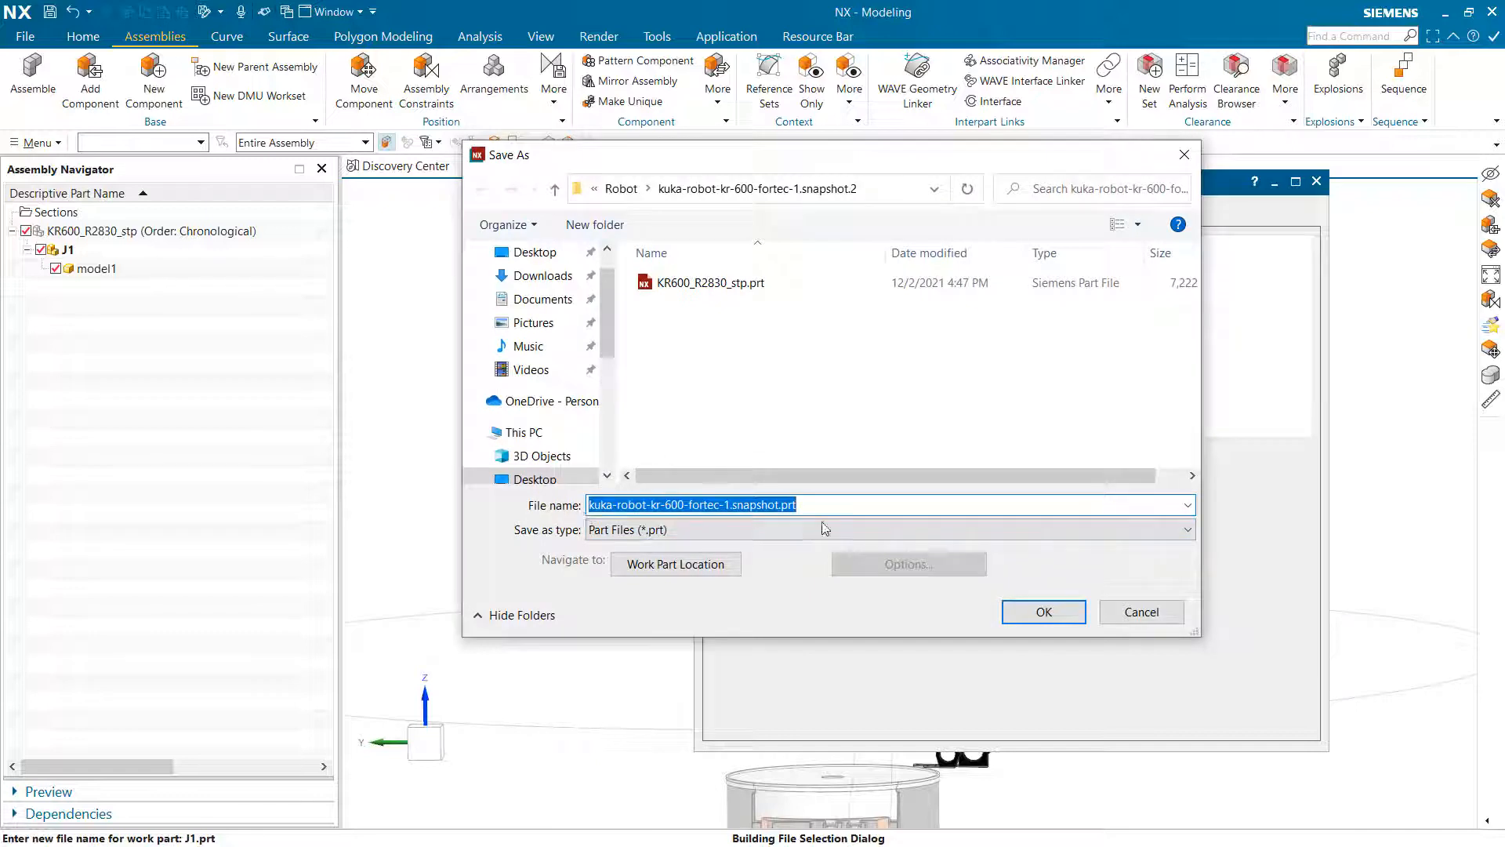
{"action": "left_click", "coordinate": [1141, 612]}
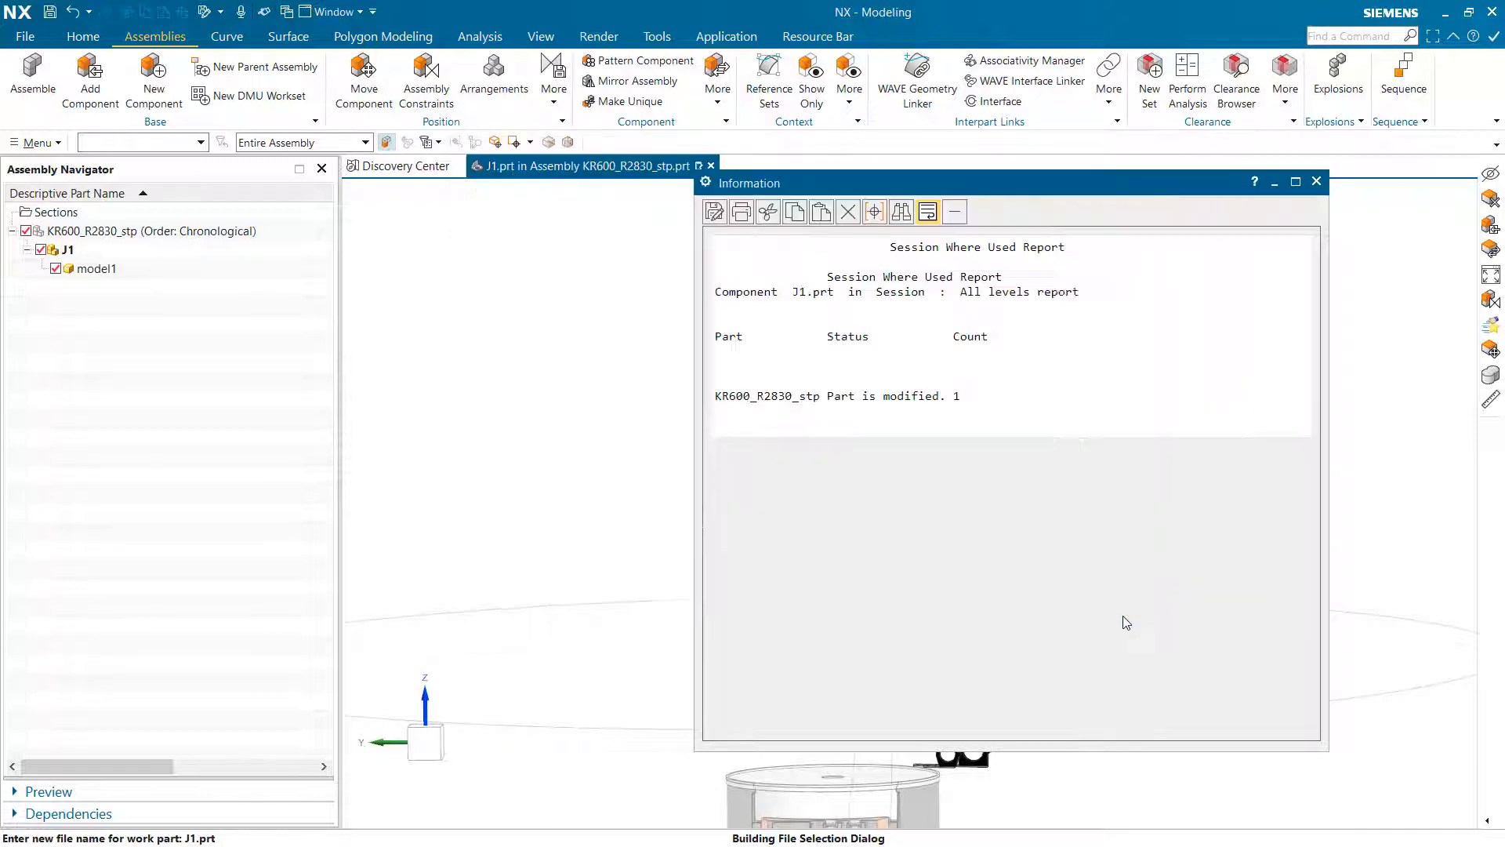
{"action": "left_click", "coordinate": [1317, 183]}
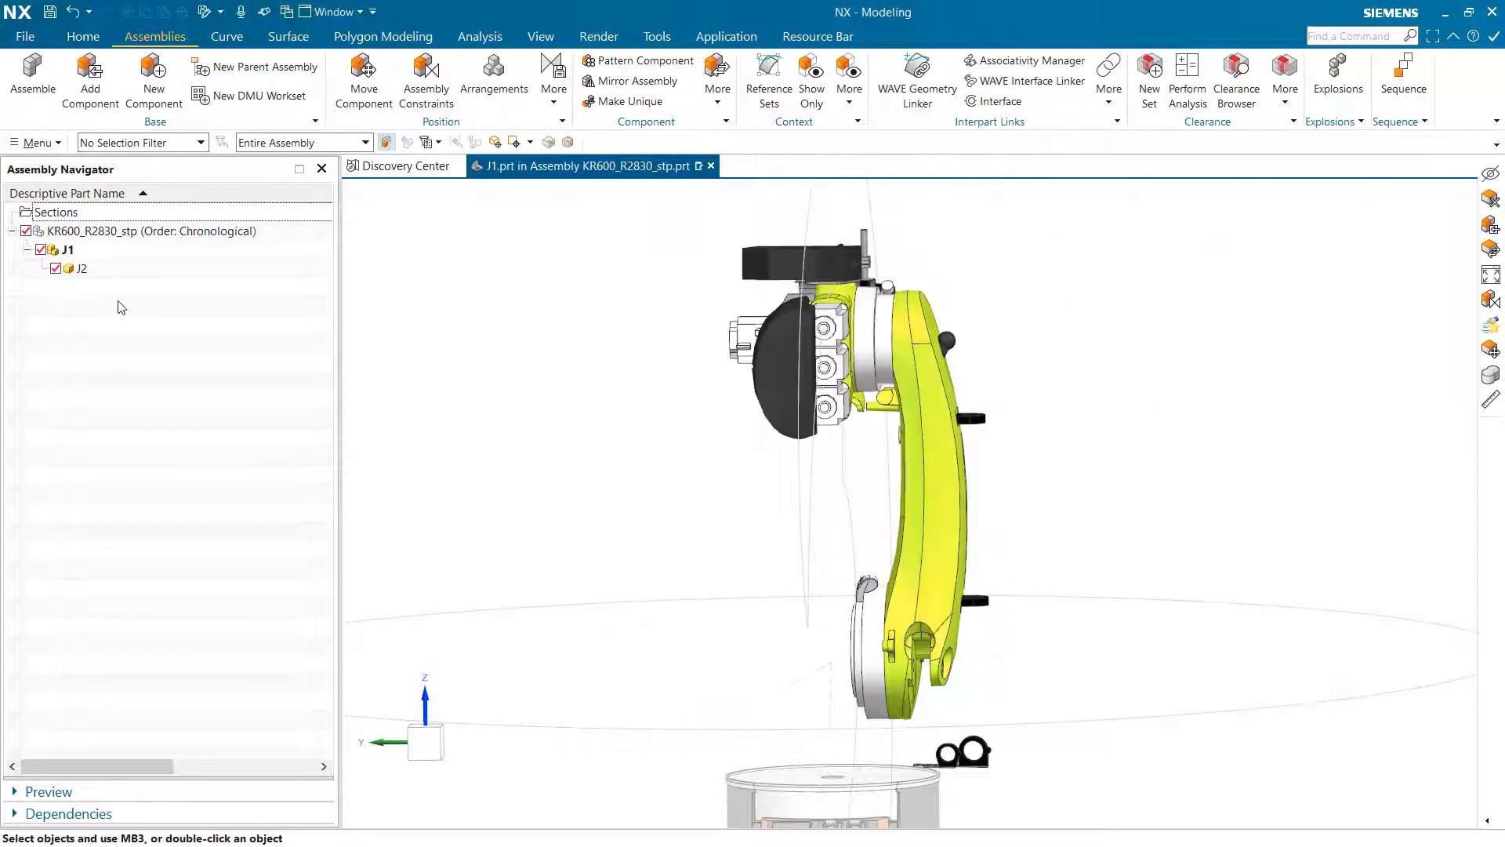
Make component J2 the work part and hide the main arm body and the long curved Body(28) behind it
{"action": "double_click", "coordinate": [91, 268]}
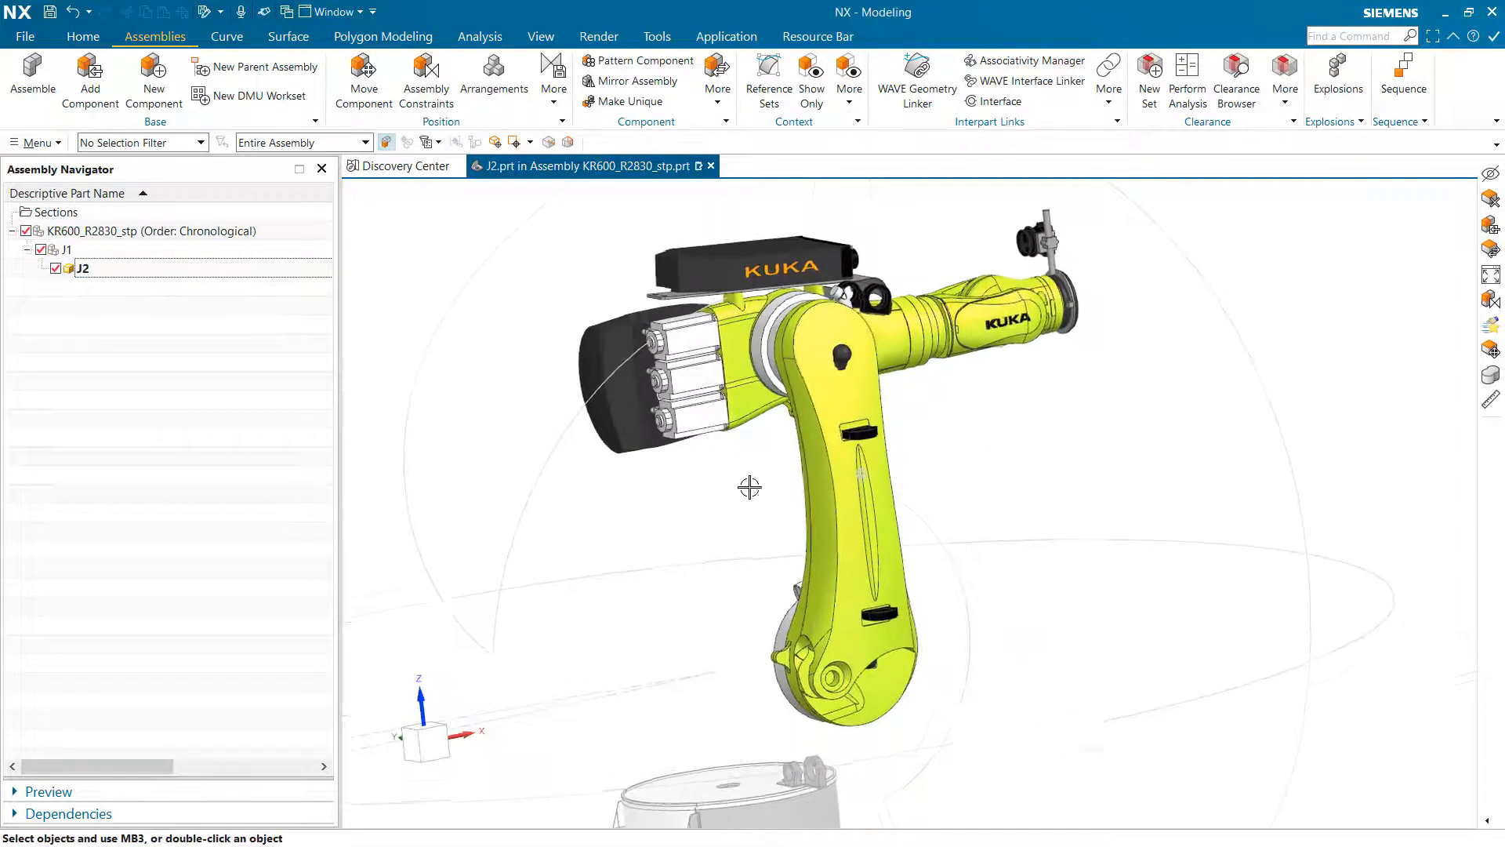
{"action": "left_click", "coordinate": [844, 470]}
{"action": "key", "text": "ctrl+b"}
{"action": "middle_click_drag", "start_coordinate": [860, 502], "coordinate": [897, 387]}
{"action": "left_click", "coordinate": [900, 375]}
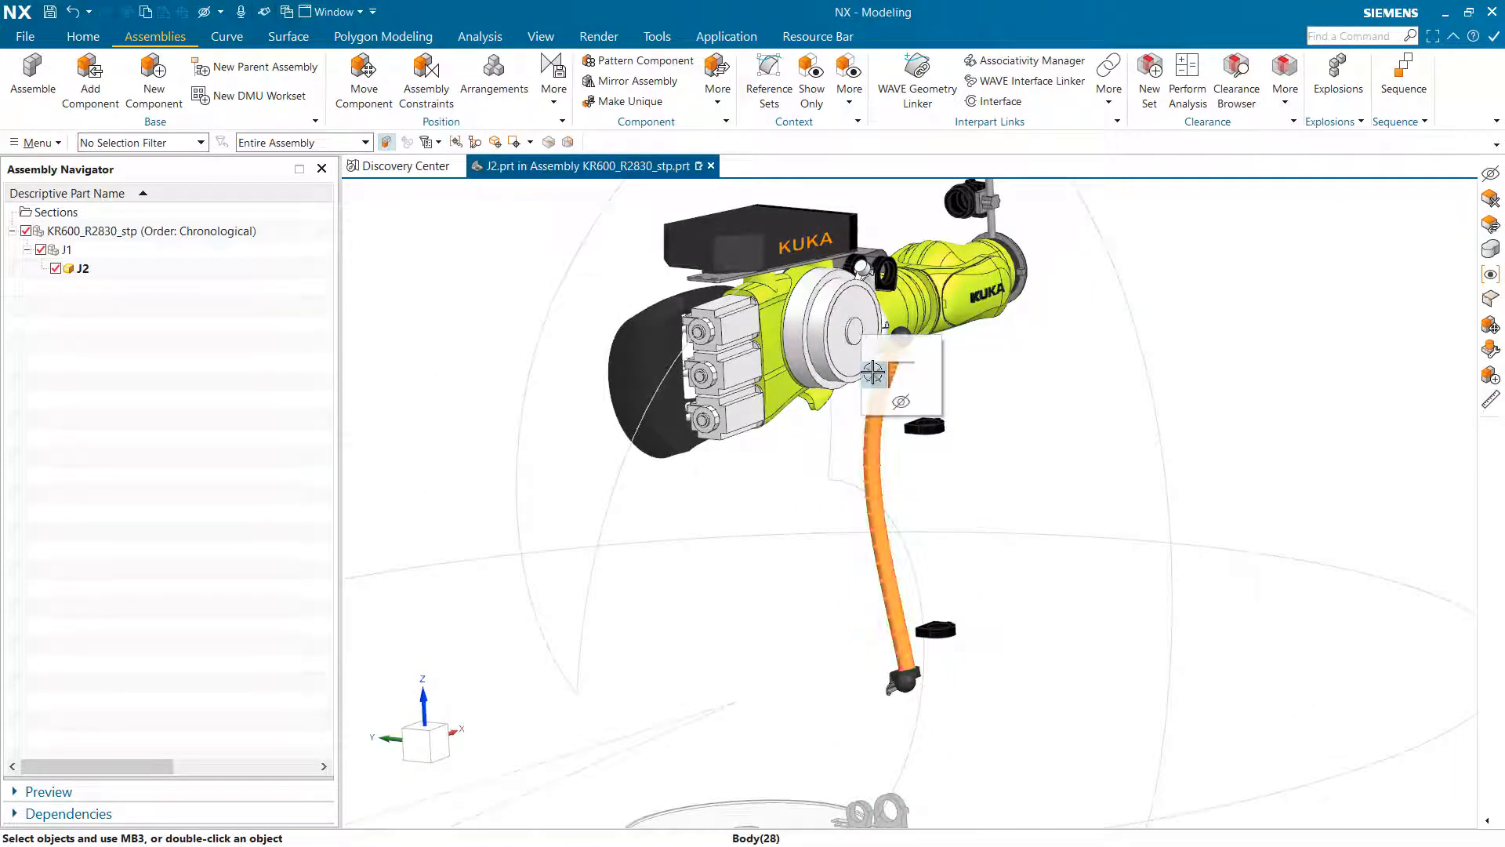
{"action": "key", "text": "ctrl+b"}
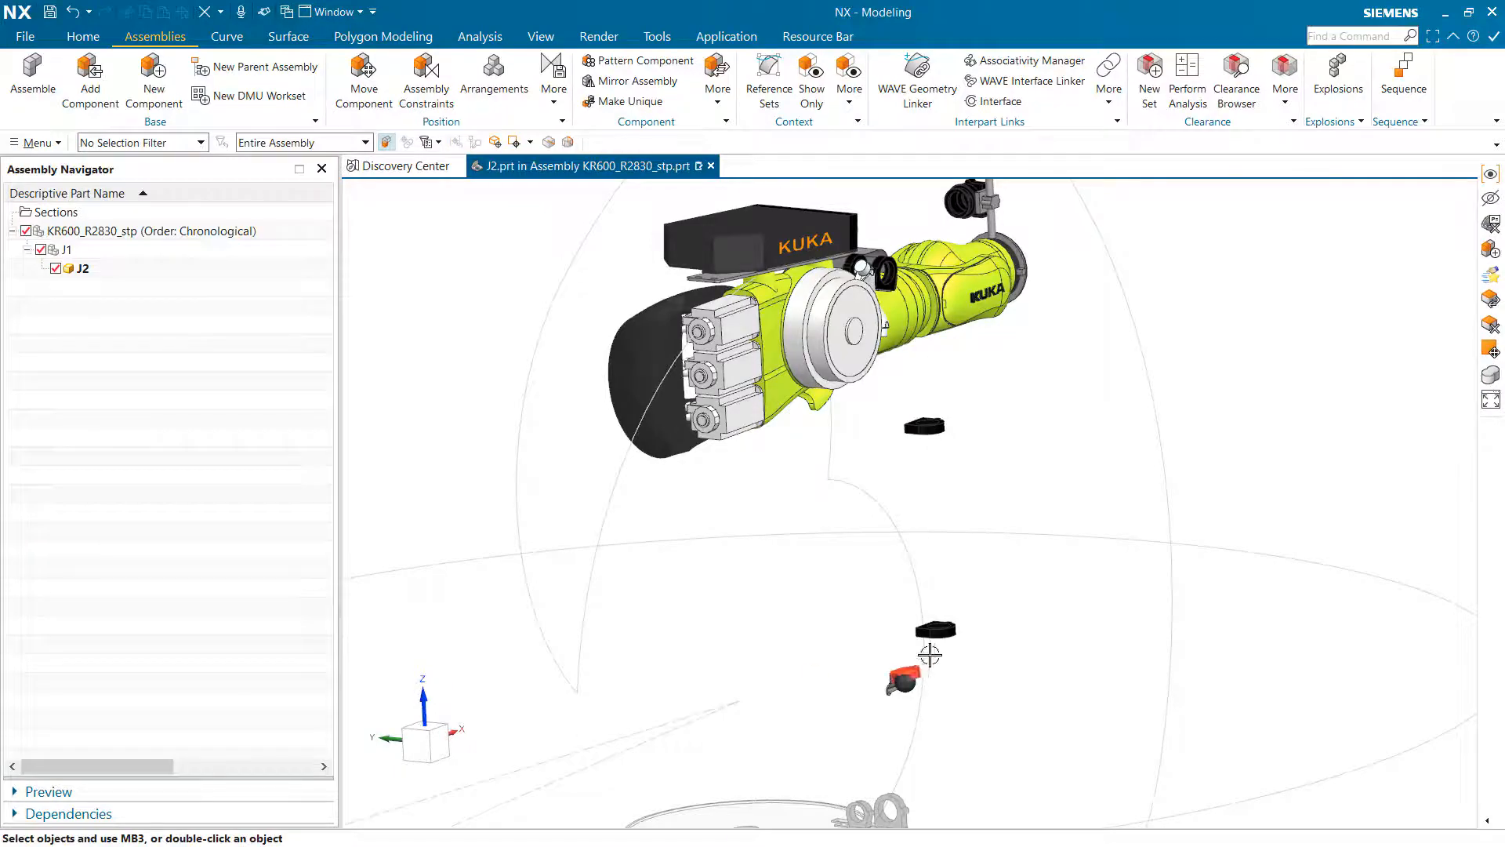
Create a new component inside J2 from the visible solid bodies of the upper arm and wrist, leaving out the loose black clamp
{"action": "mouse_move", "coordinate": [930, 655]}
{"action": "middle_mouse_down"}
{"action": "mouse_move", "coordinate": [941, 615]}
{"action": "mouse_move", "coordinate": [870, 531]}
{"action": "mouse_move", "coordinate": [890, 494]}
{"action": "mouse_move", "coordinate": [848, 447]}
{"action": "mouse_move", "coordinate": [471, 317]}
{"action": "middle_mouse_up"}
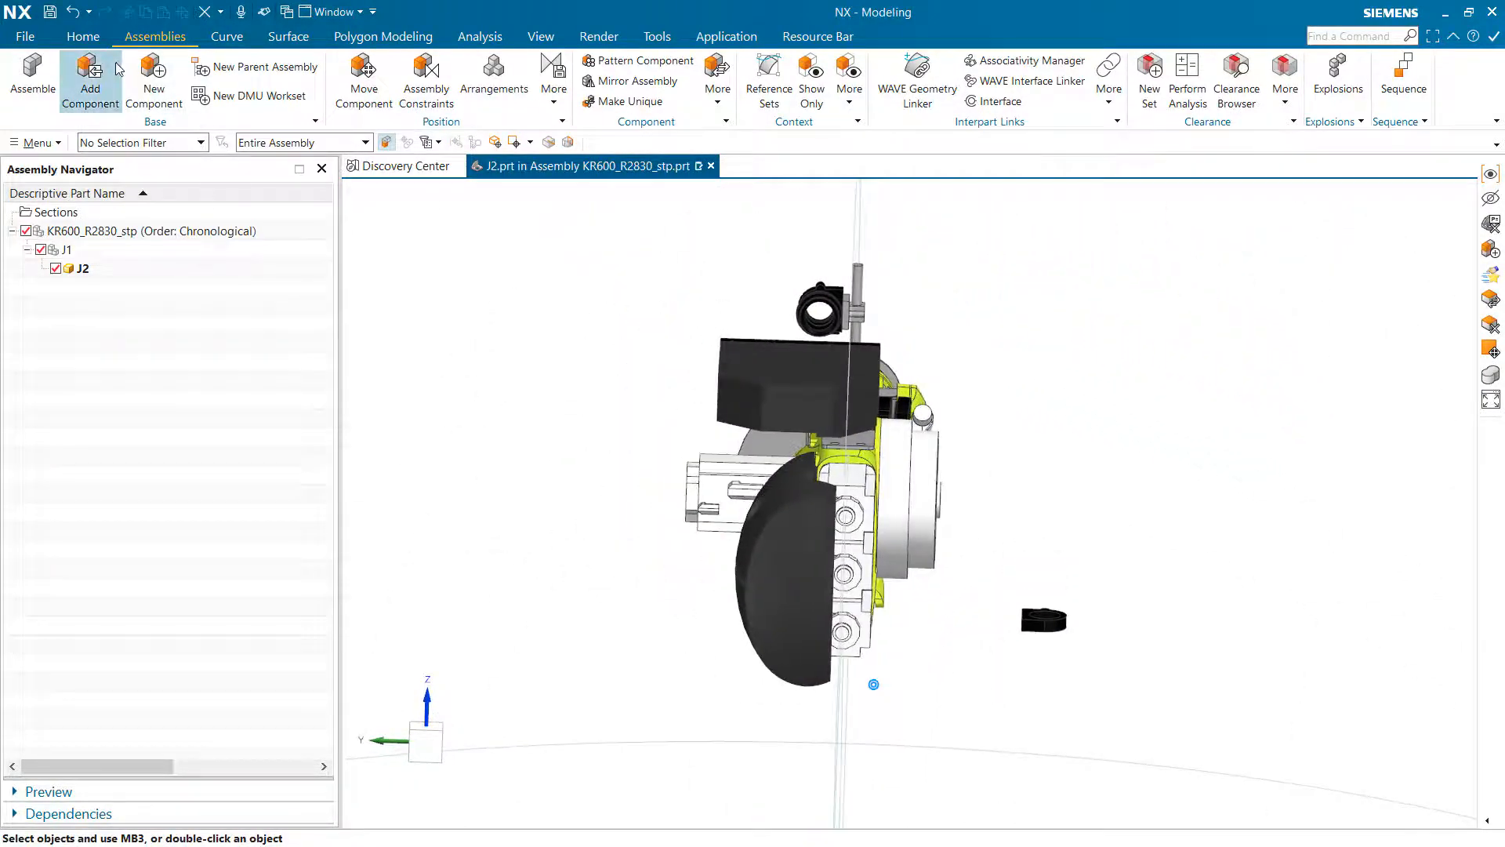
{"action": "left_click", "coordinate": [153, 83]}
{"action": "middle_click_drag", "start_coordinate": [785, 278], "coordinate": [791, 335]}
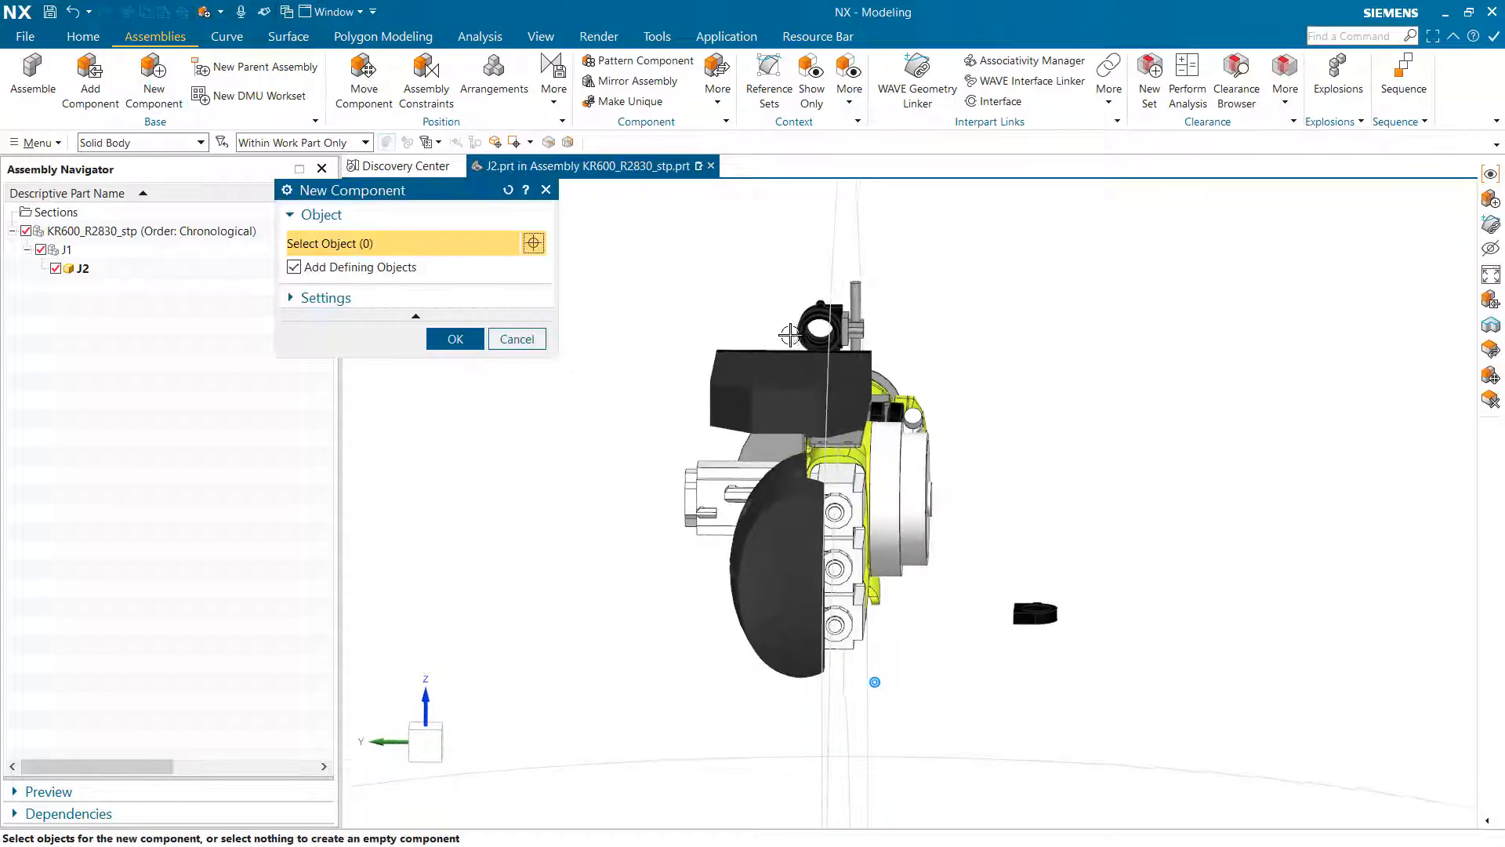
{"action": "left_click_drag", "start_coordinate": [615, 232], "coordinate": [938, 714]}
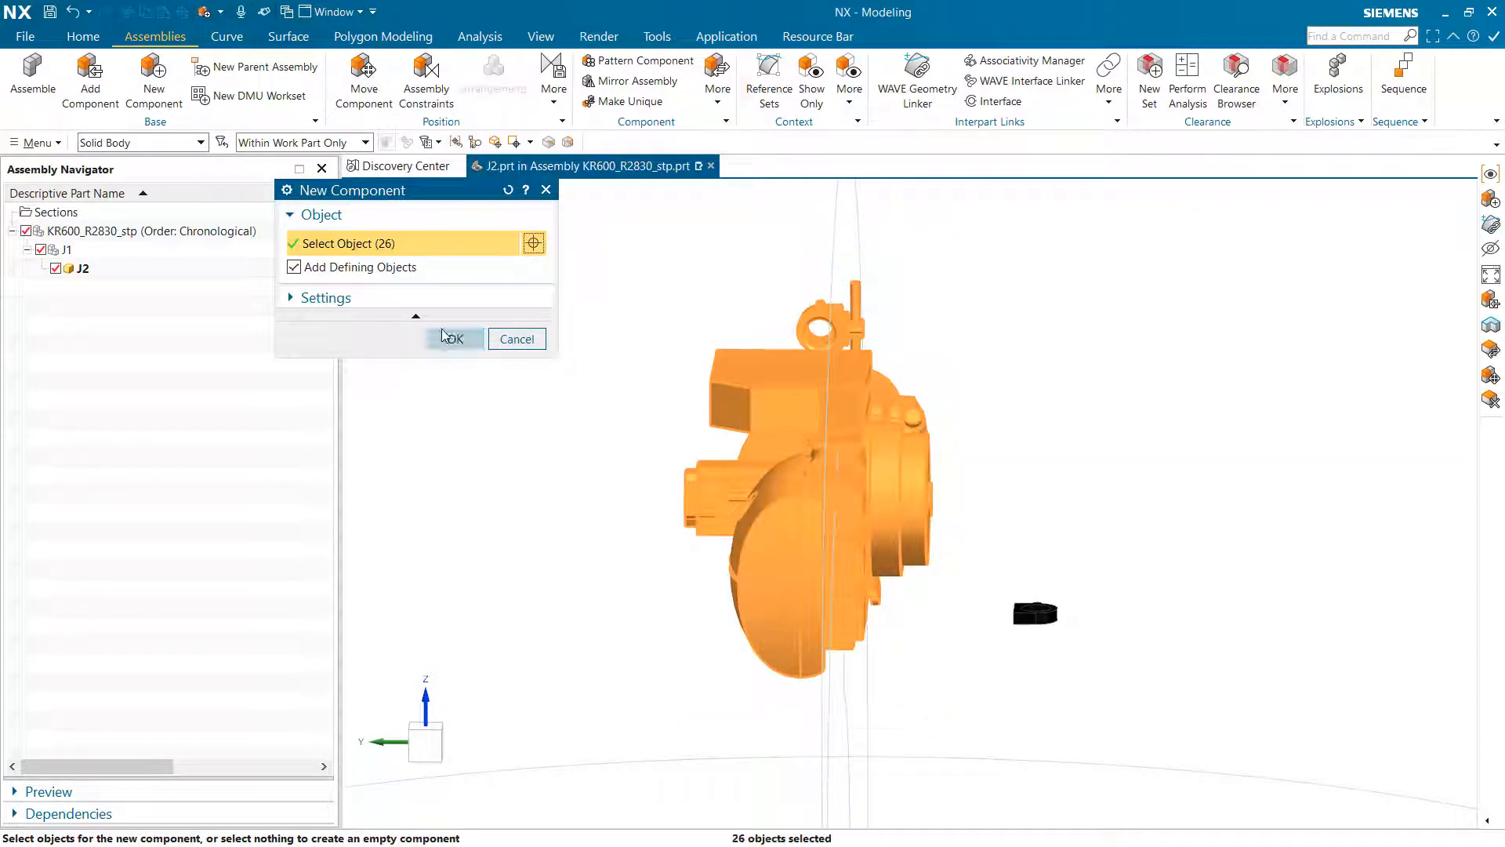
{"action": "left_click", "coordinate": [444, 335]}
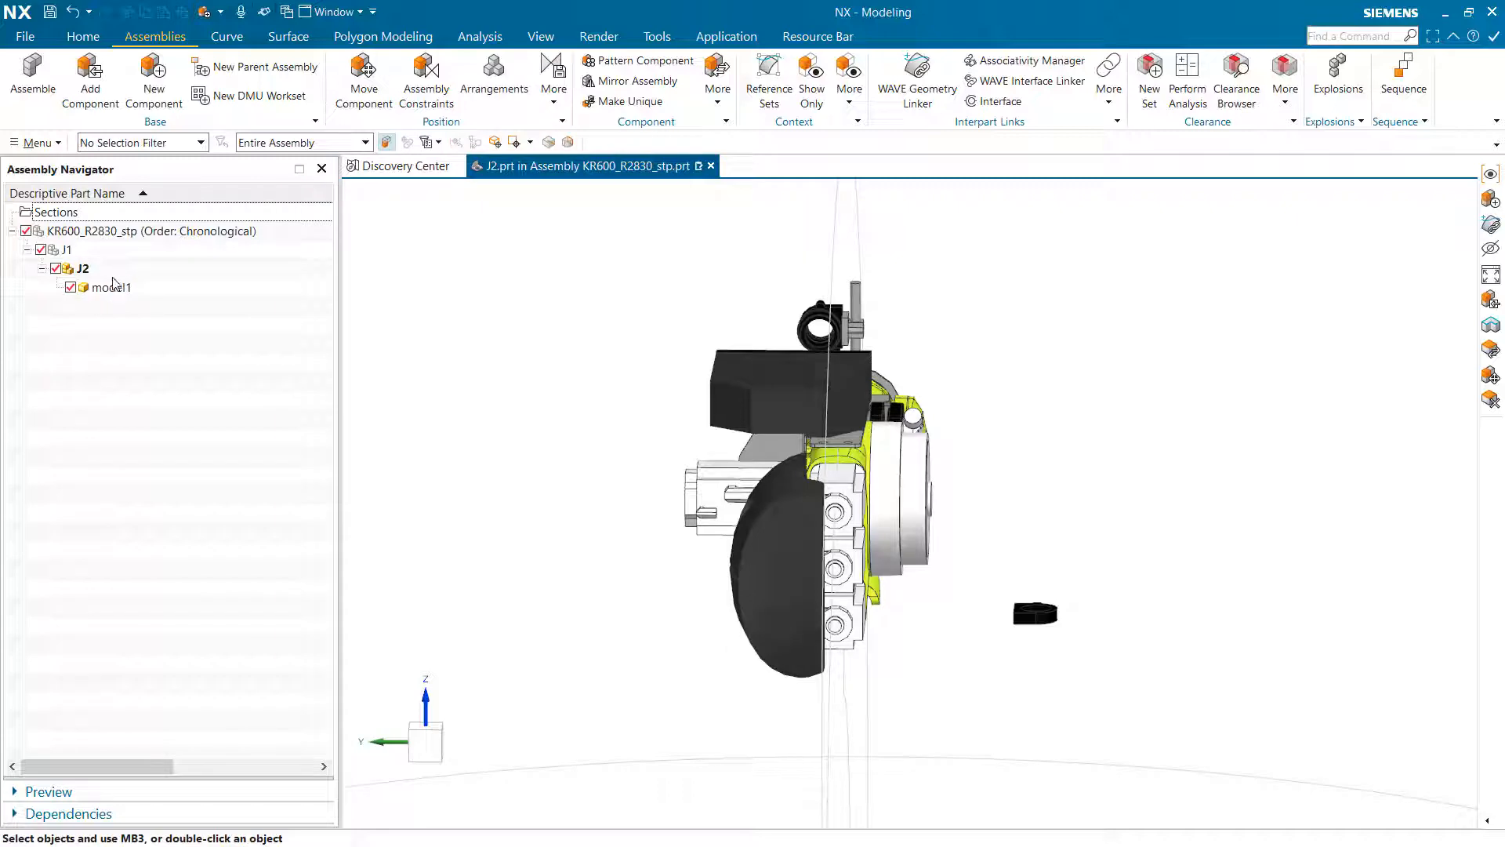
Name the new component under J2 as J3, cancel the file save of the work part, and close the information report
{"action": "left_click", "coordinate": [105, 288]}
{"action": "left_click", "coordinate": [25, 37]}
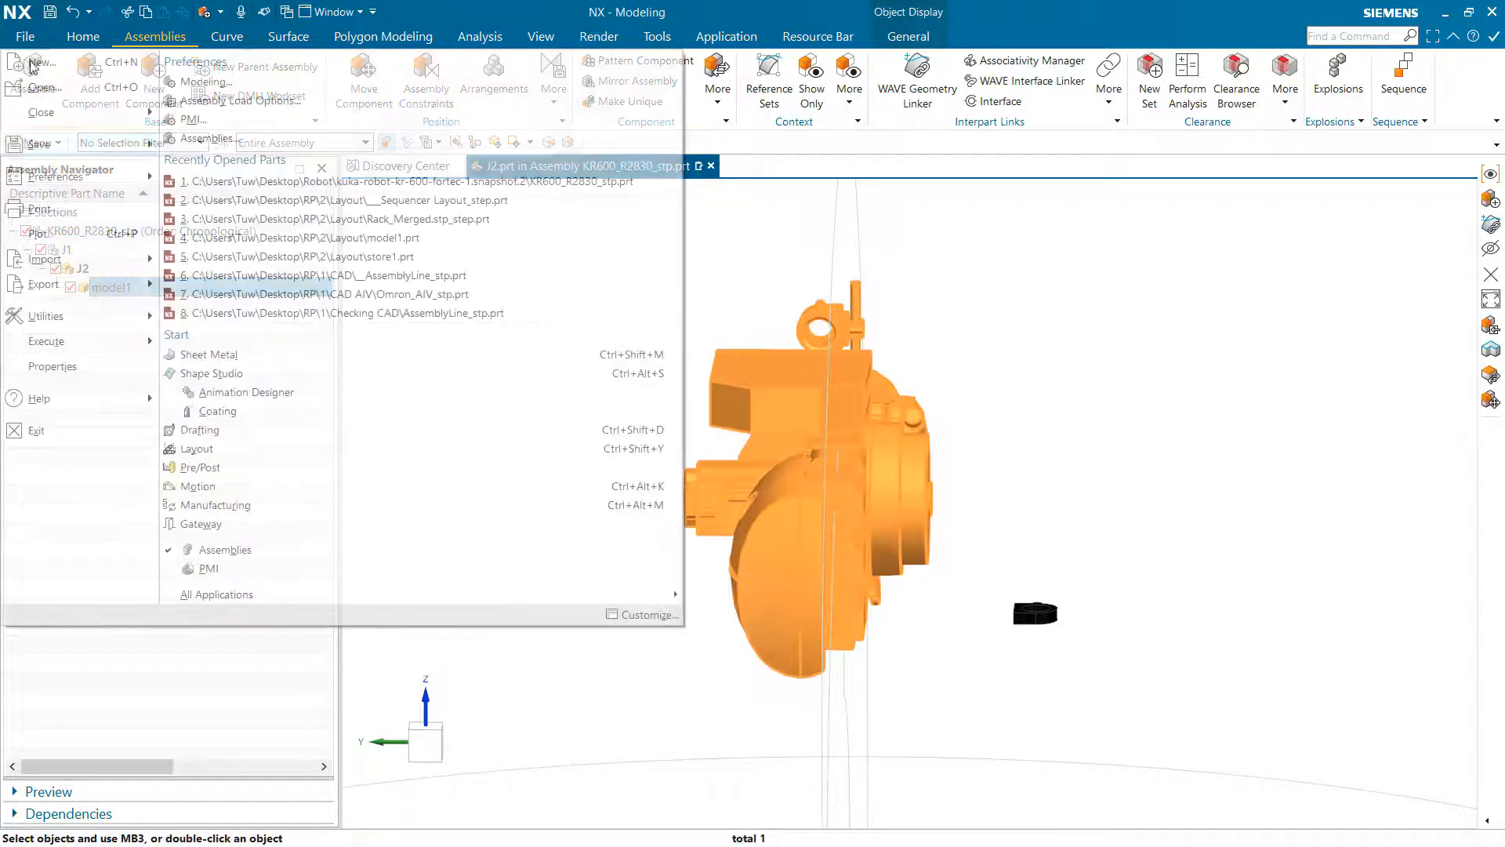
{"action": "mouse_move", "coordinate": [108, 157]}
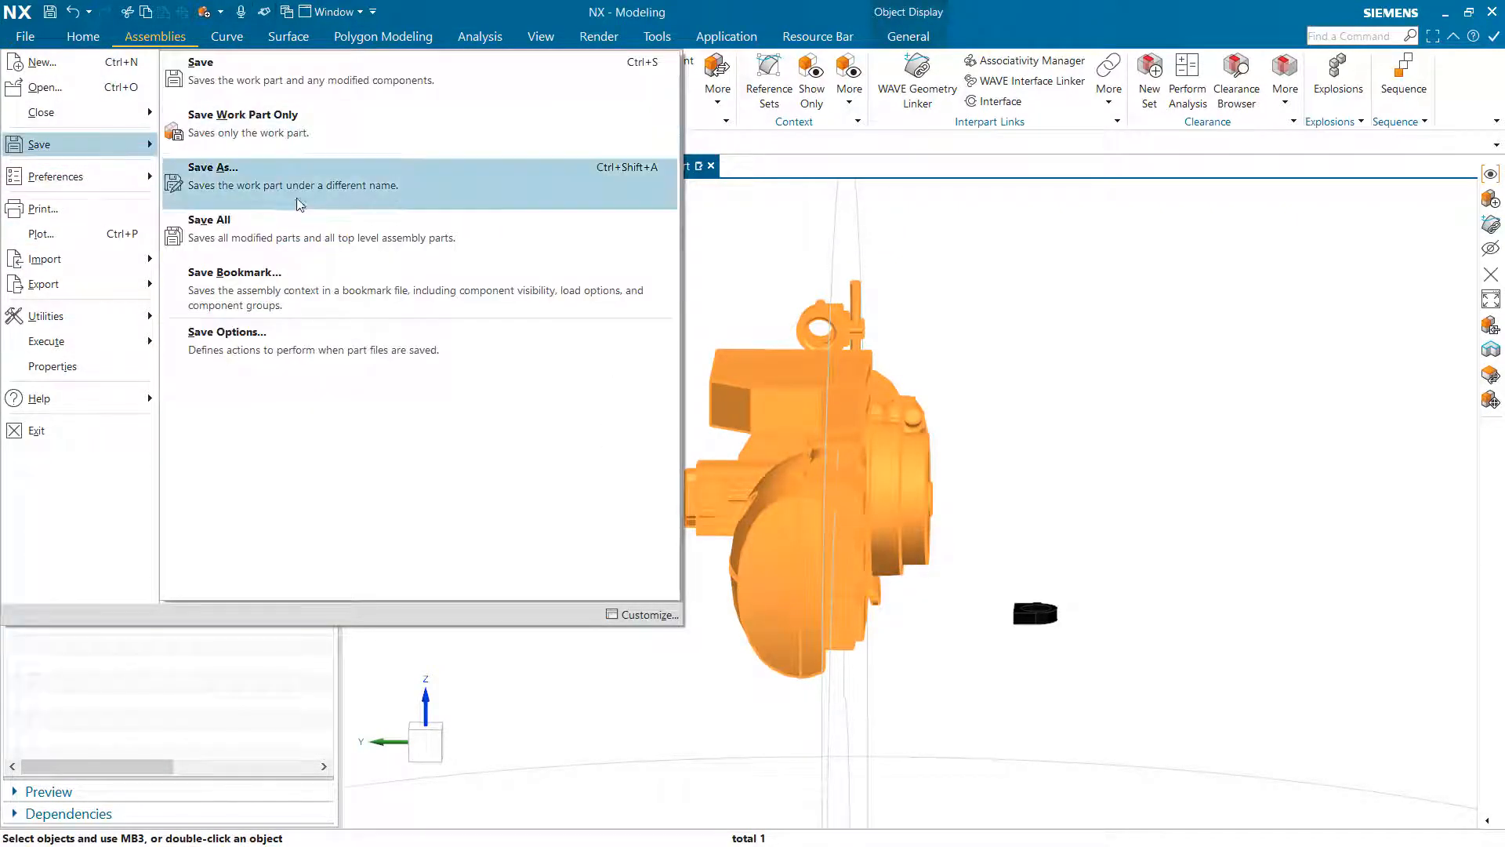
{"action": "left_click", "coordinate": [216, 174]}
{"action": "type", "text": "J3"}
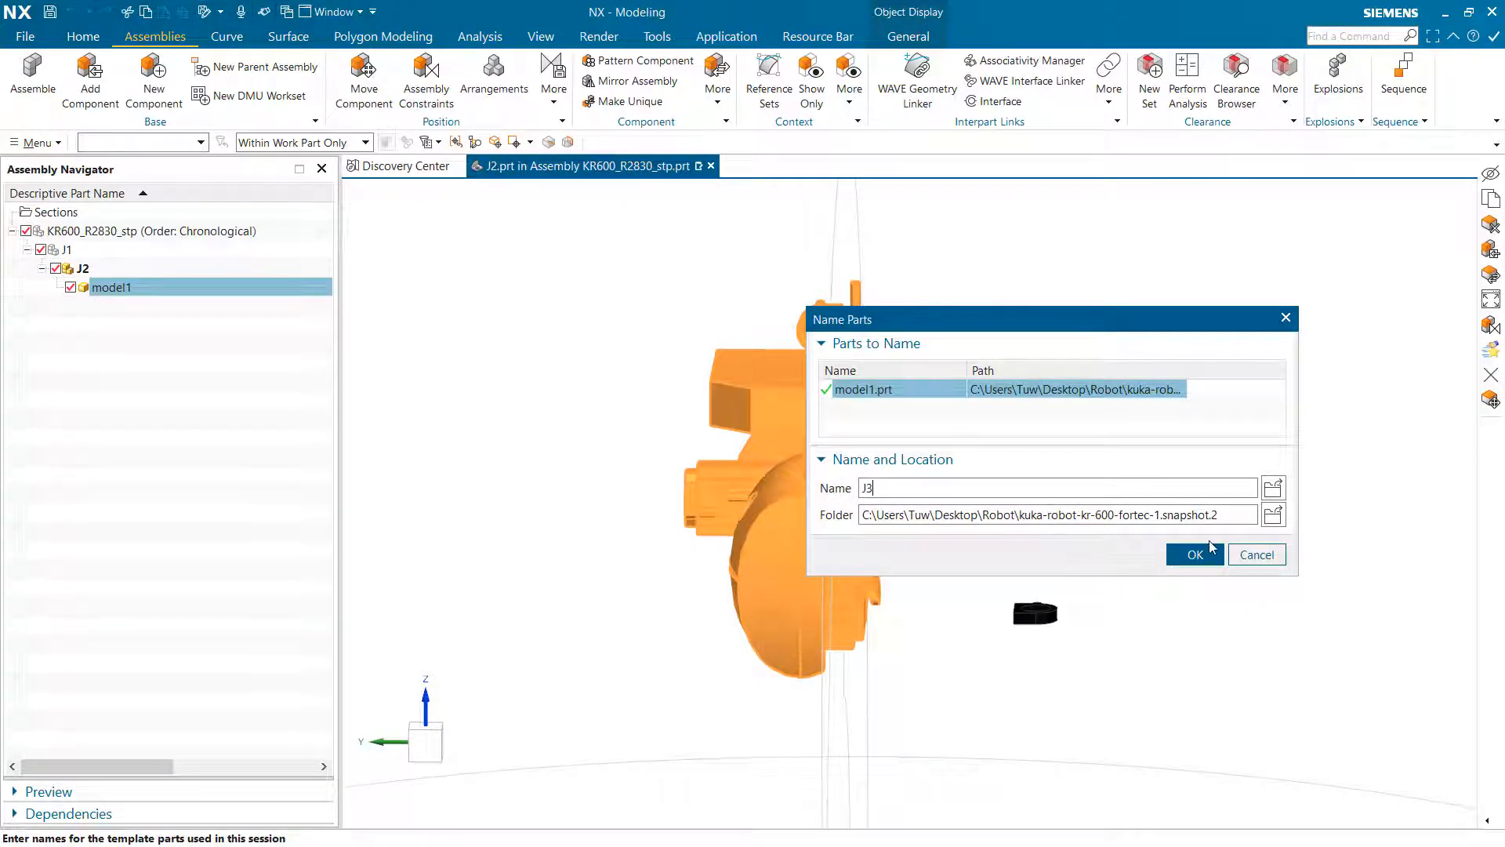
{"action": "left_click", "coordinate": [1195, 555]}
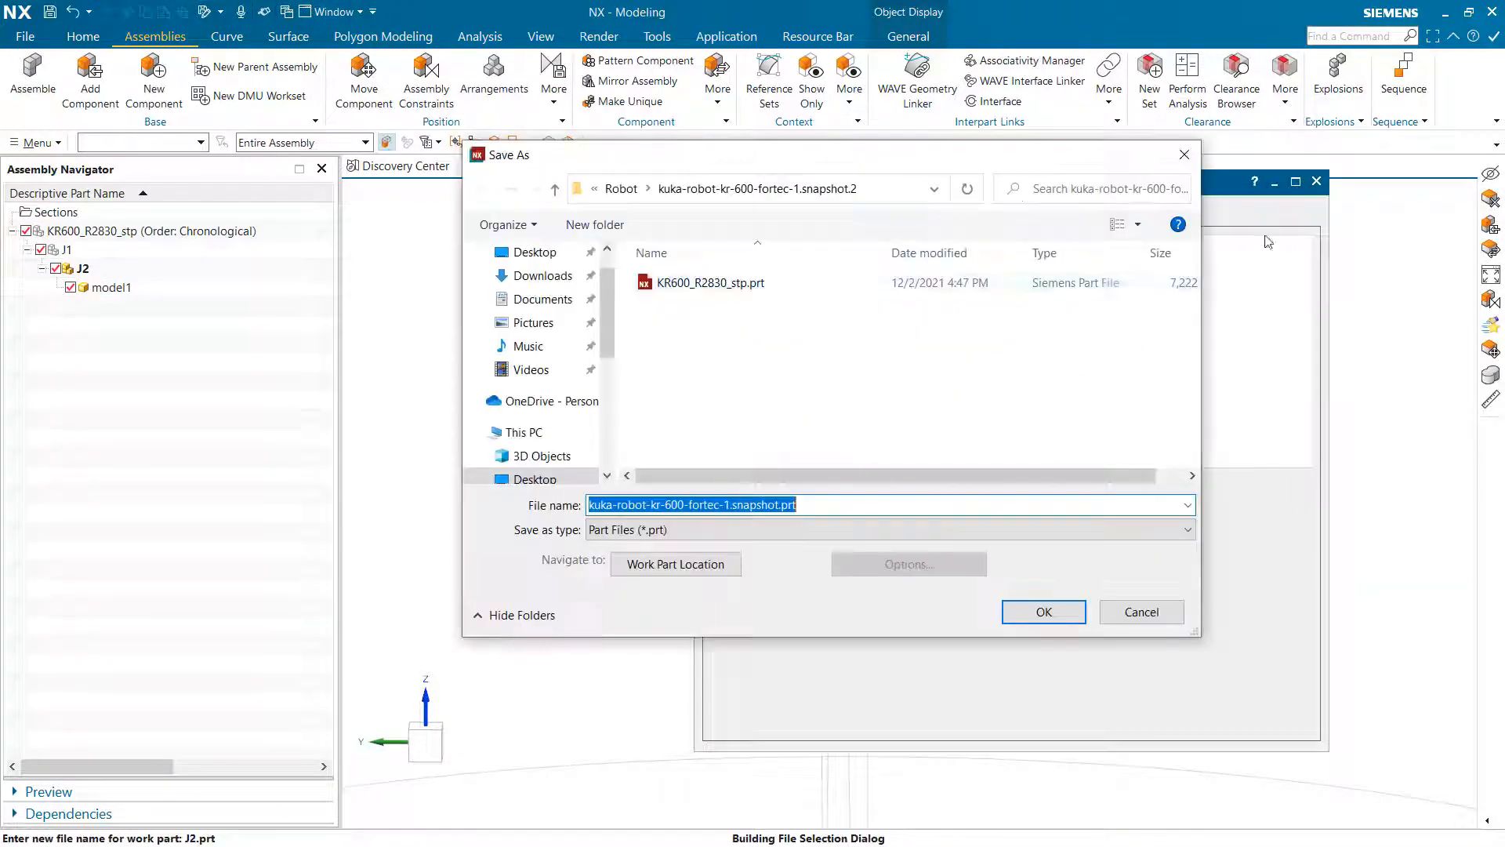
{"action": "left_click", "coordinate": [1136, 618]}
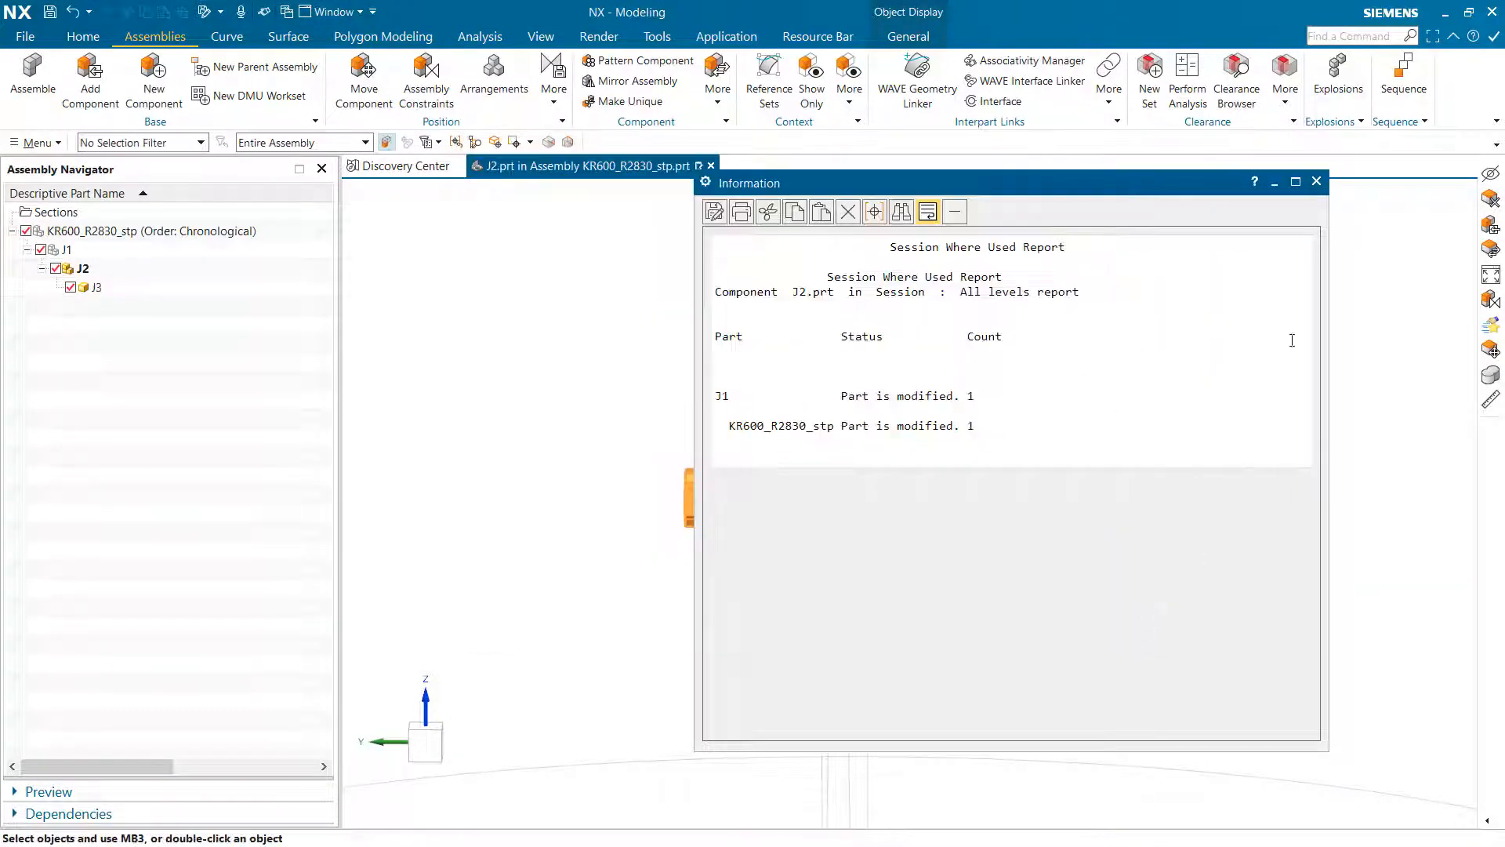
{"action": "left_click", "coordinate": [1296, 182]}
{"action": "left_click", "coordinate": [1492, 11]}
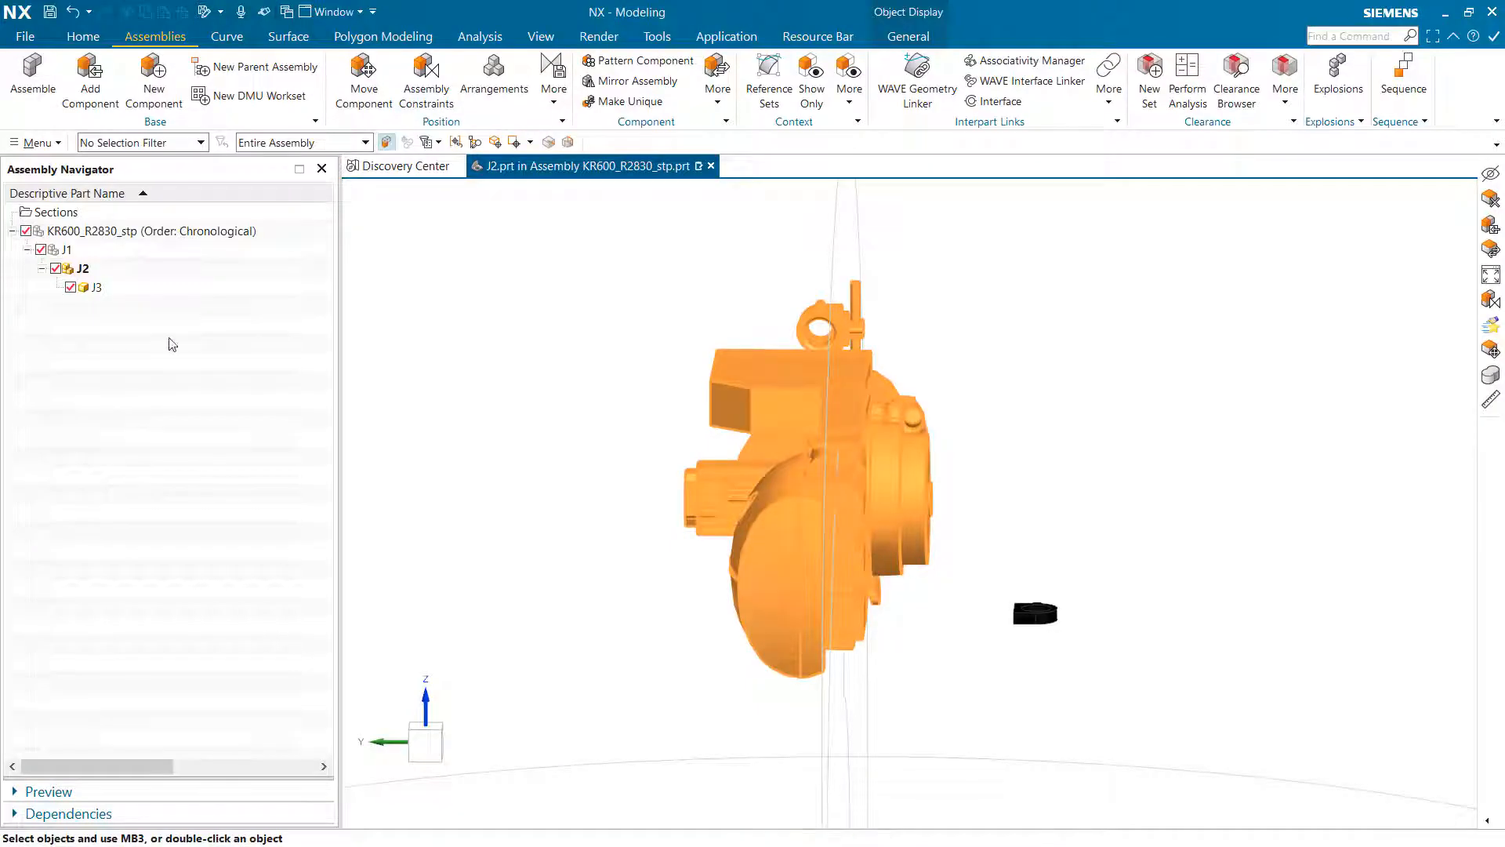
Make component J3 the work part and hide the upper arm housing, Body(2)
{"action": "left_click", "coordinate": [111, 287]}
{"action": "right_click", "coordinate": [111, 287]}
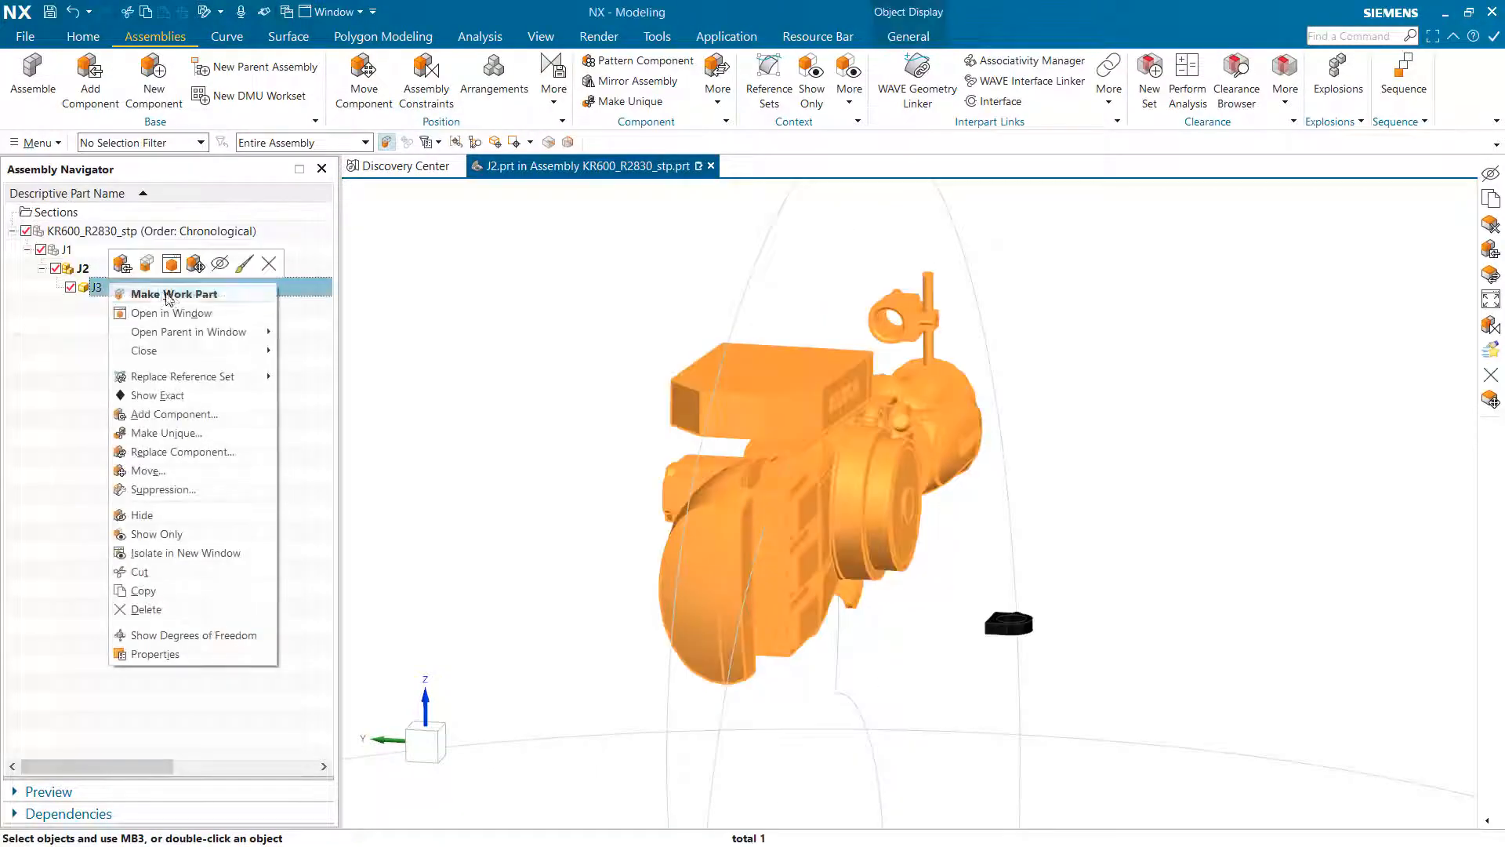
{"action": "left_click", "coordinate": [172, 296]}
{"action": "middle_click_drag", "start_coordinate": [1113, 471], "coordinate": [884, 517]}
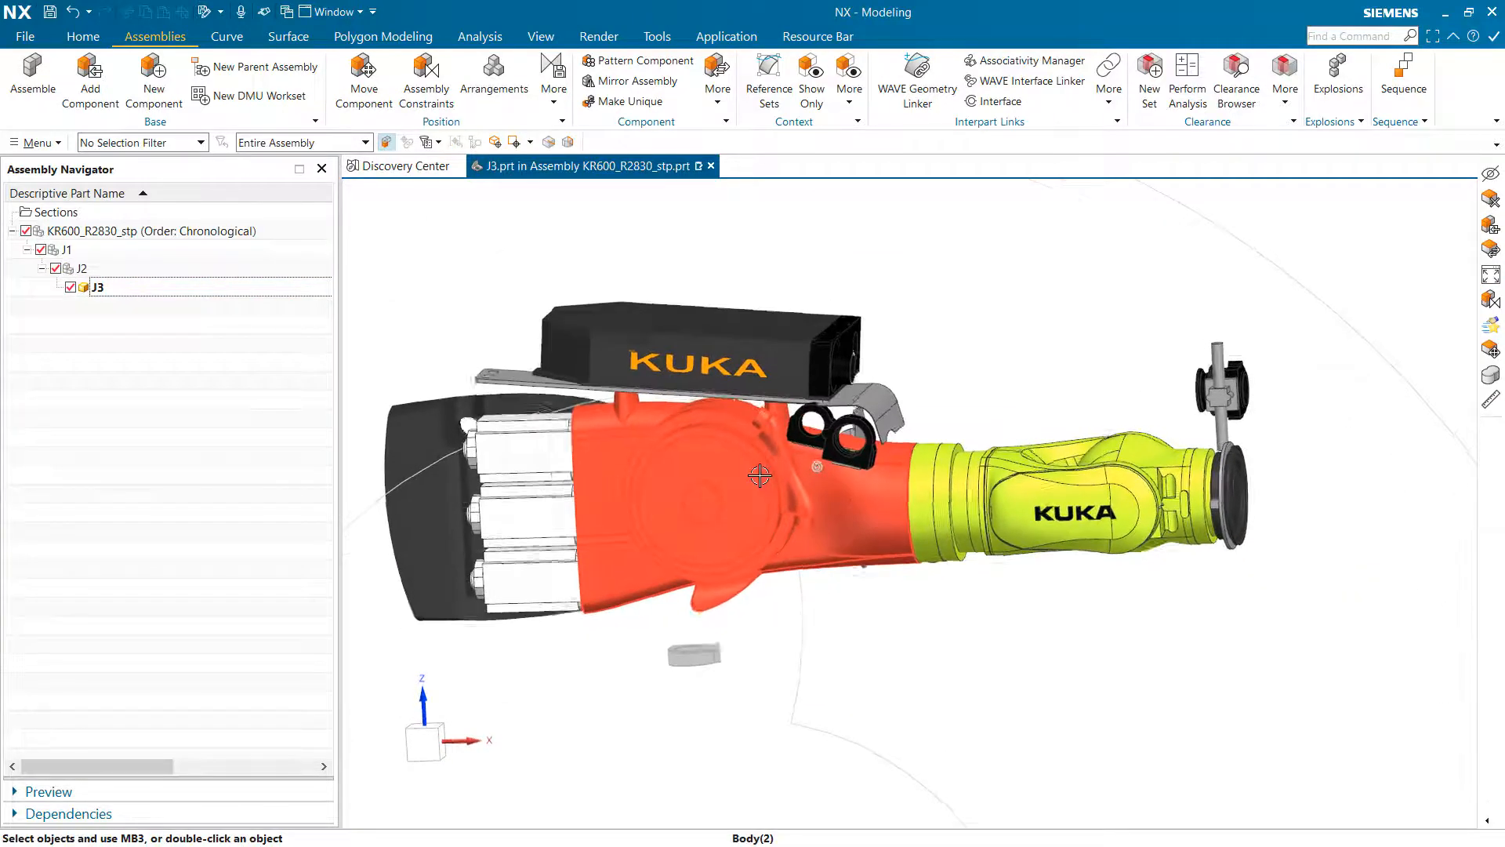
{"action": "middle_click_drag", "start_coordinate": [756, 471], "coordinate": [822, 460]}
{"action": "right_click_drag", "start_coordinate": [840, 460], "coordinate": [835, 558]}
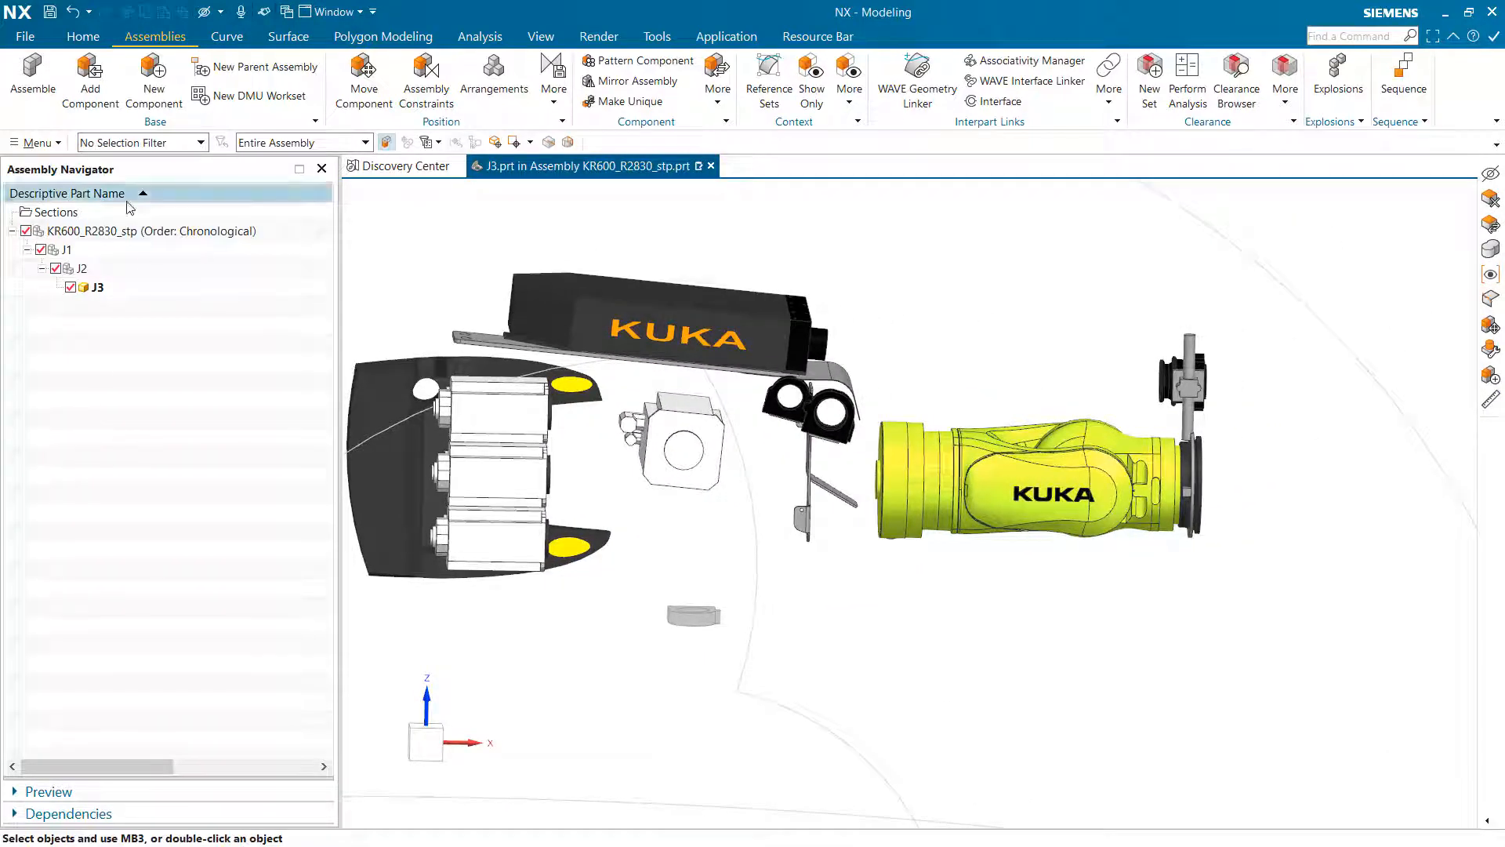
Create a new component inside J3 from the solid bodies of the yellow wrist and its end flange
{"action": "left_click", "coordinate": [157, 78]}
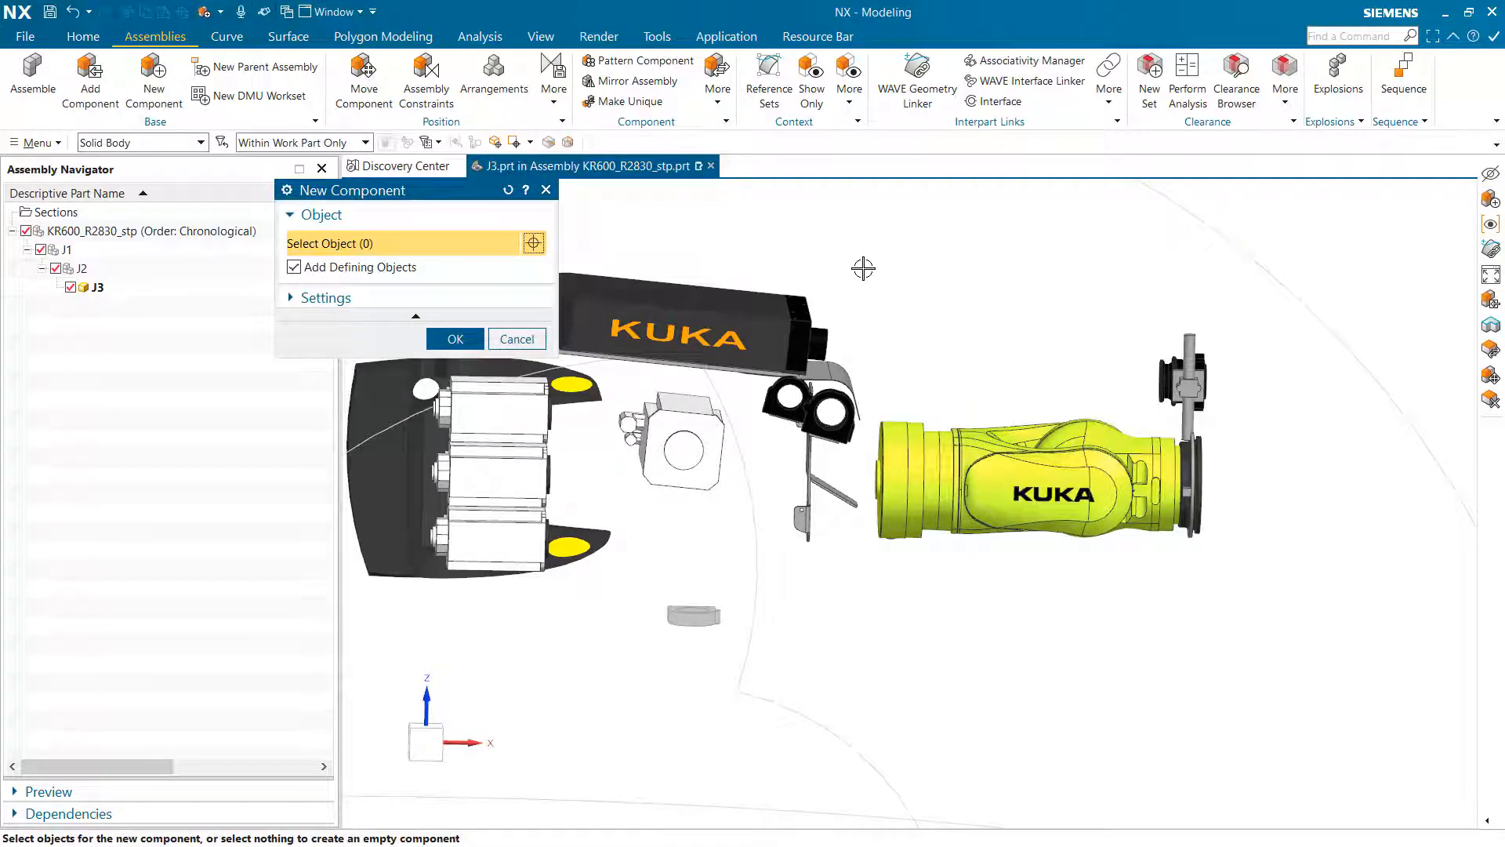
{"action": "left_click_drag", "start_coordinate": [864, 268], "coordinate": [1223, 627]}
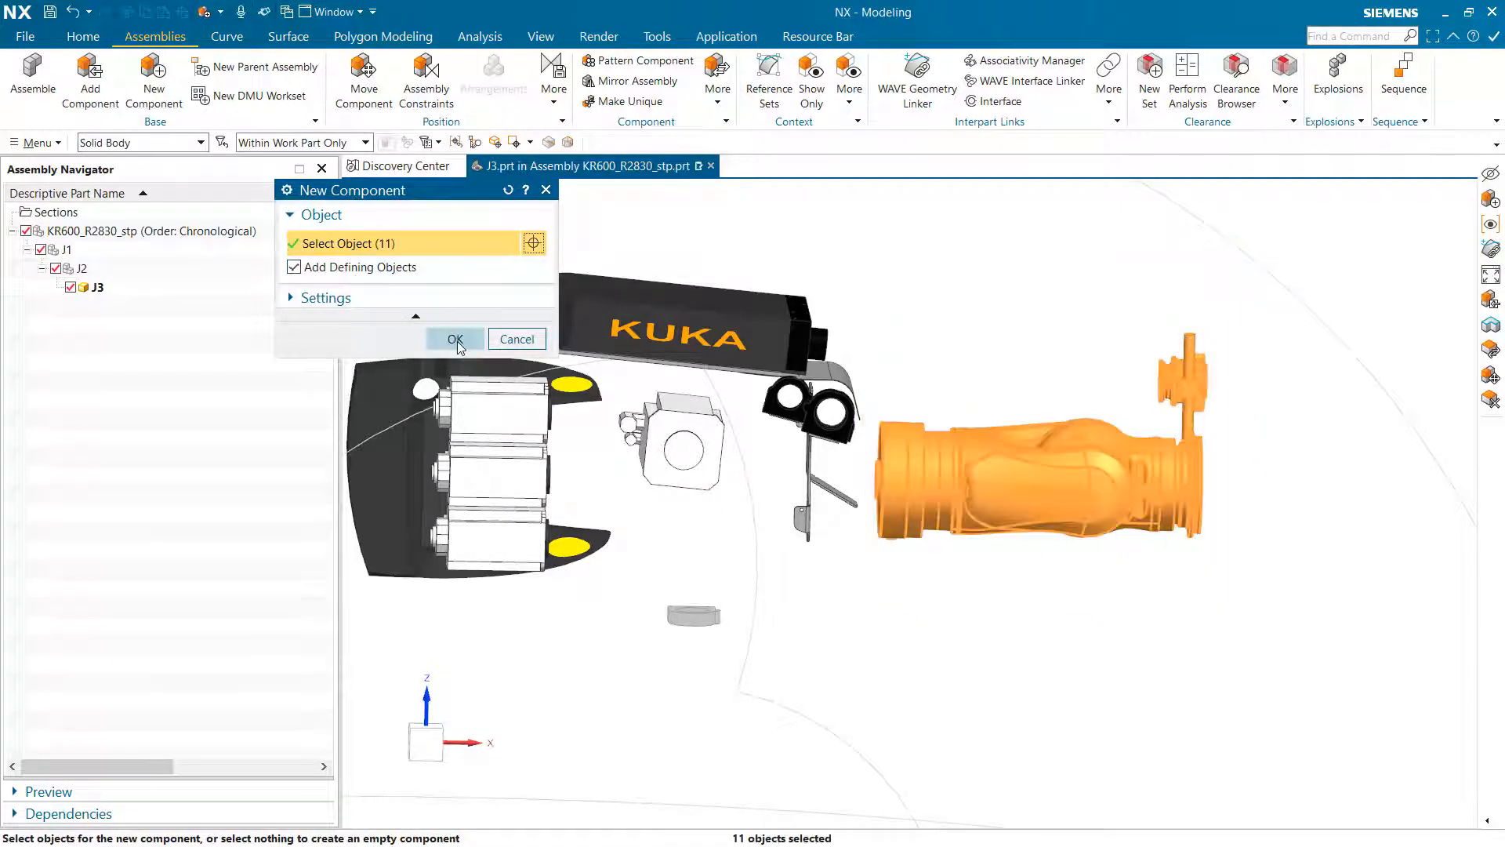
{"action": "left_click", "coordinate": [457, 340]}
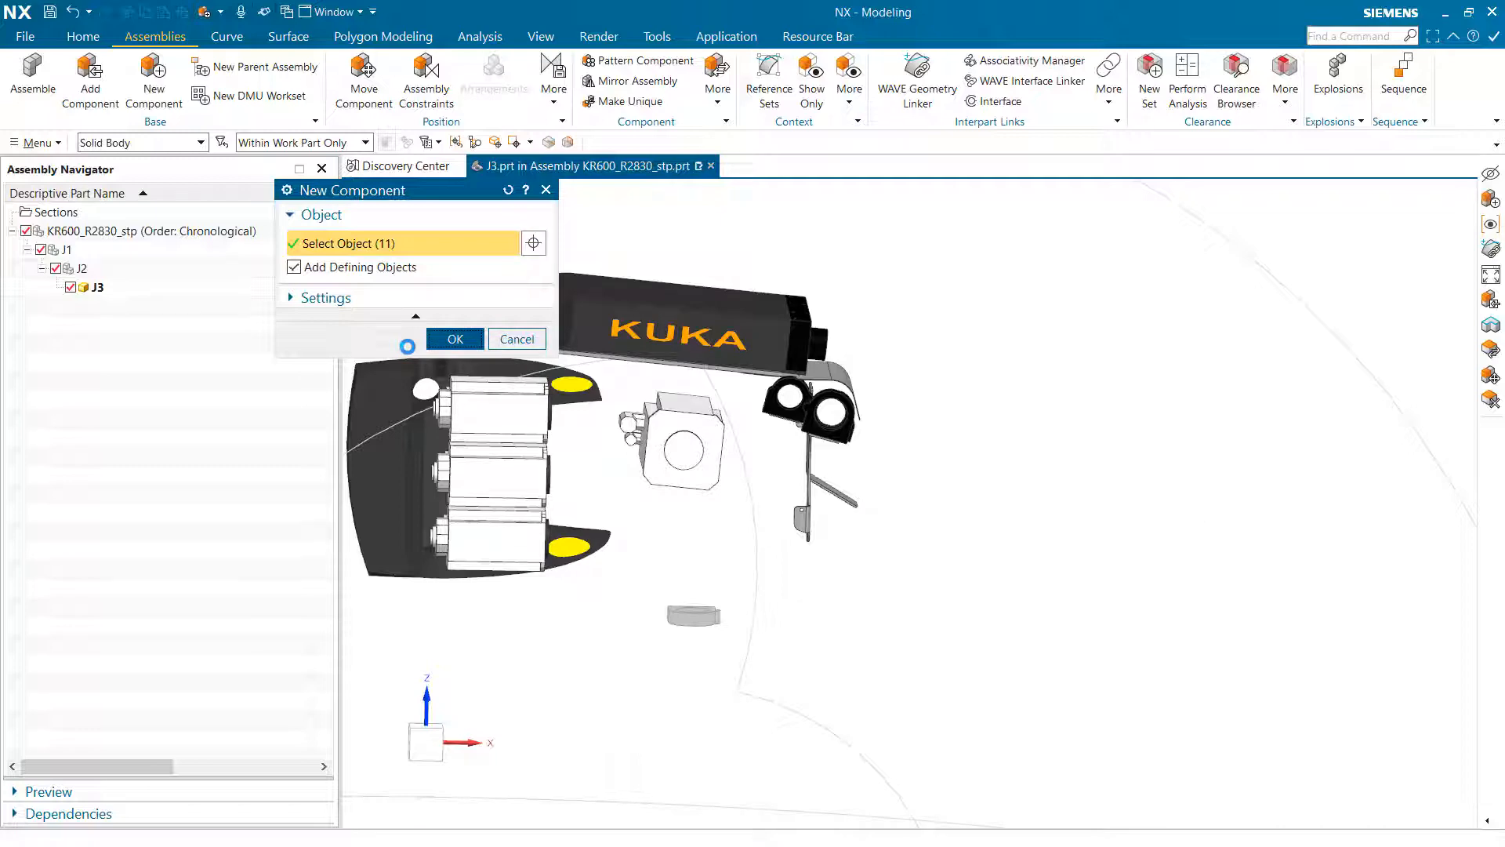
Name the new component under J3 as J4, cancel the work part's file save, close the report, and highlight J4 to check its bodies
{"action": "left_click", "coordinate": [57, 288]}
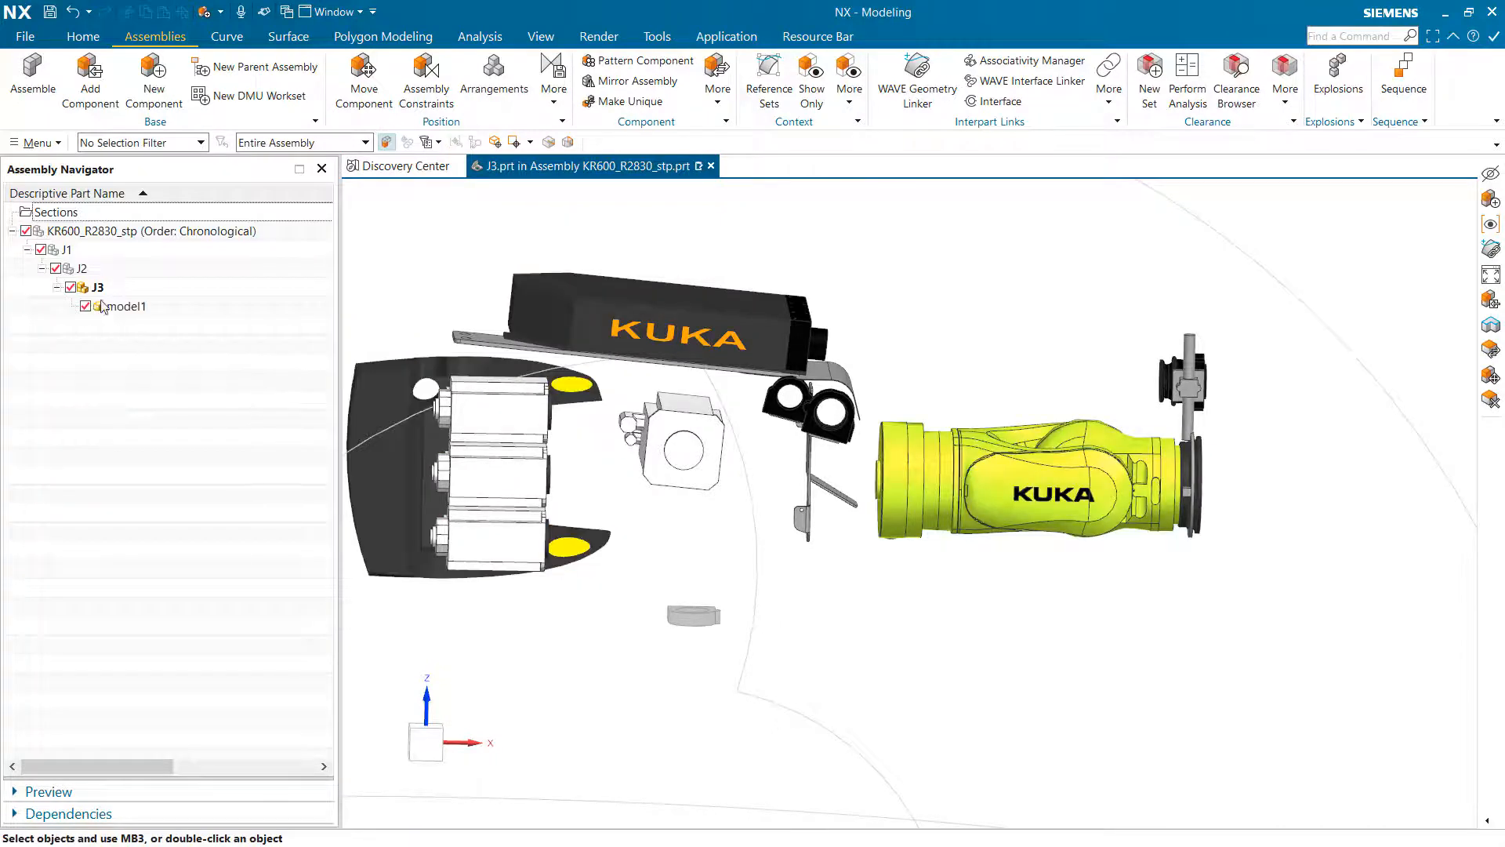
{"action": "left_click", "coordinate": [25, 36]}
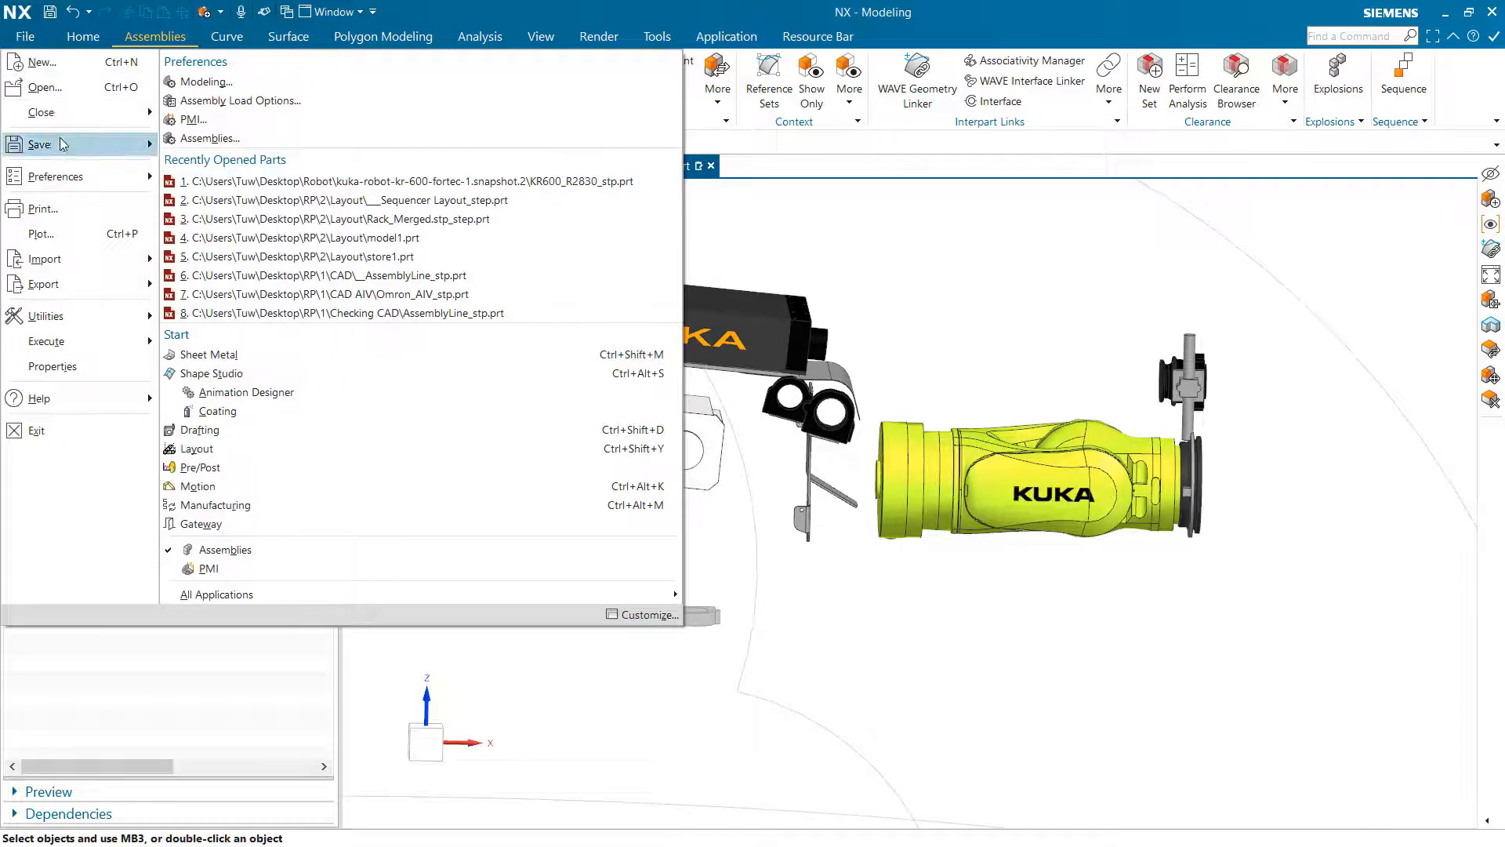
{"action": "mouse_move", "coordinate": [43, 144]}
{"action": "left_click", "coordinate": [309, 181]}
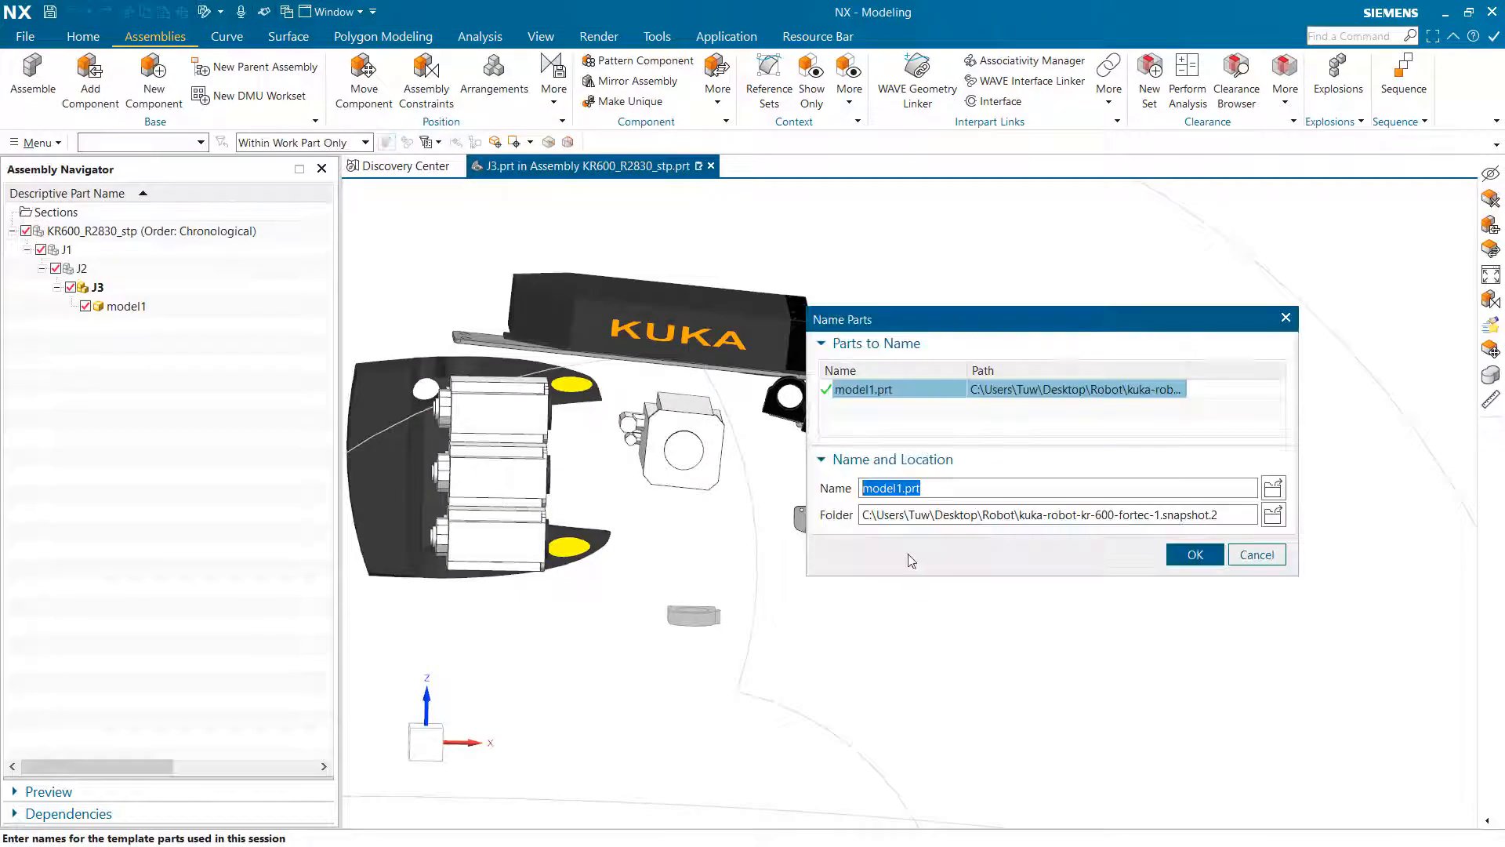
{"action": "type", "text": "J4"}
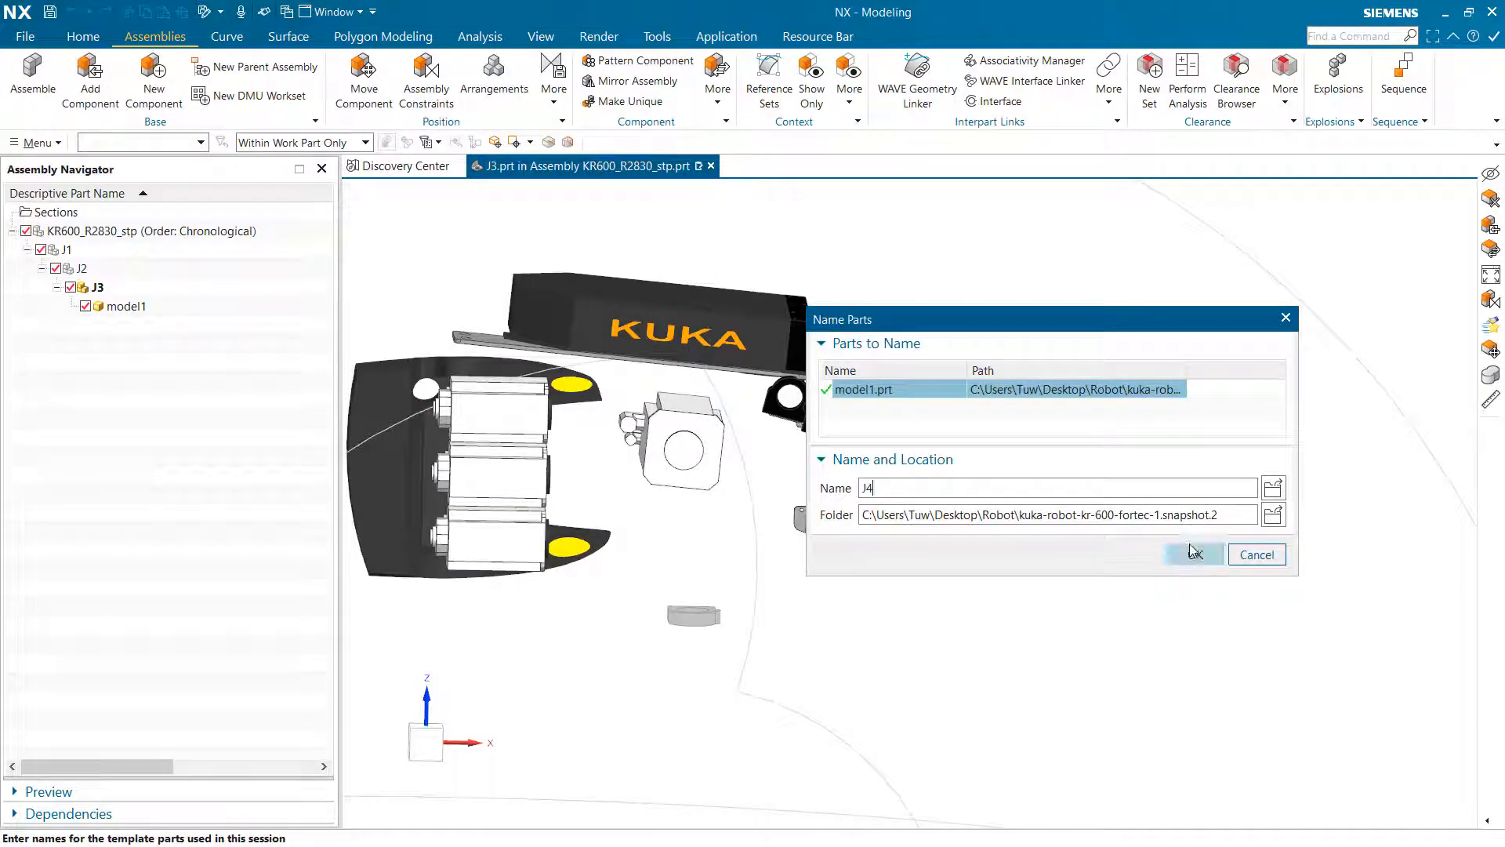
{"action": "left_click", "coordinate": [1194, 552]}
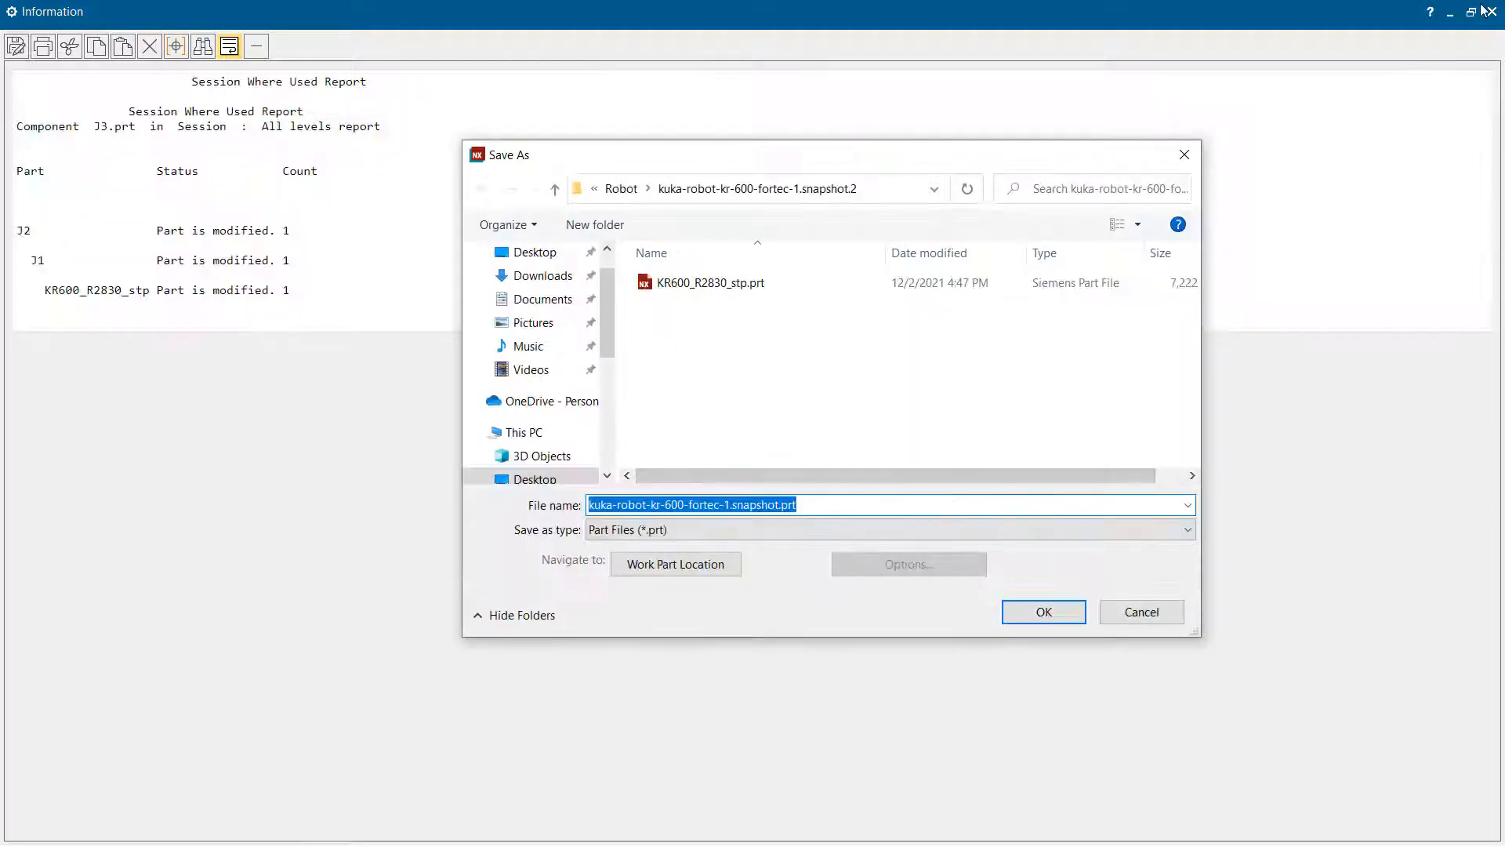
{"action": "left_click", "coordinate": [1116, 611]}
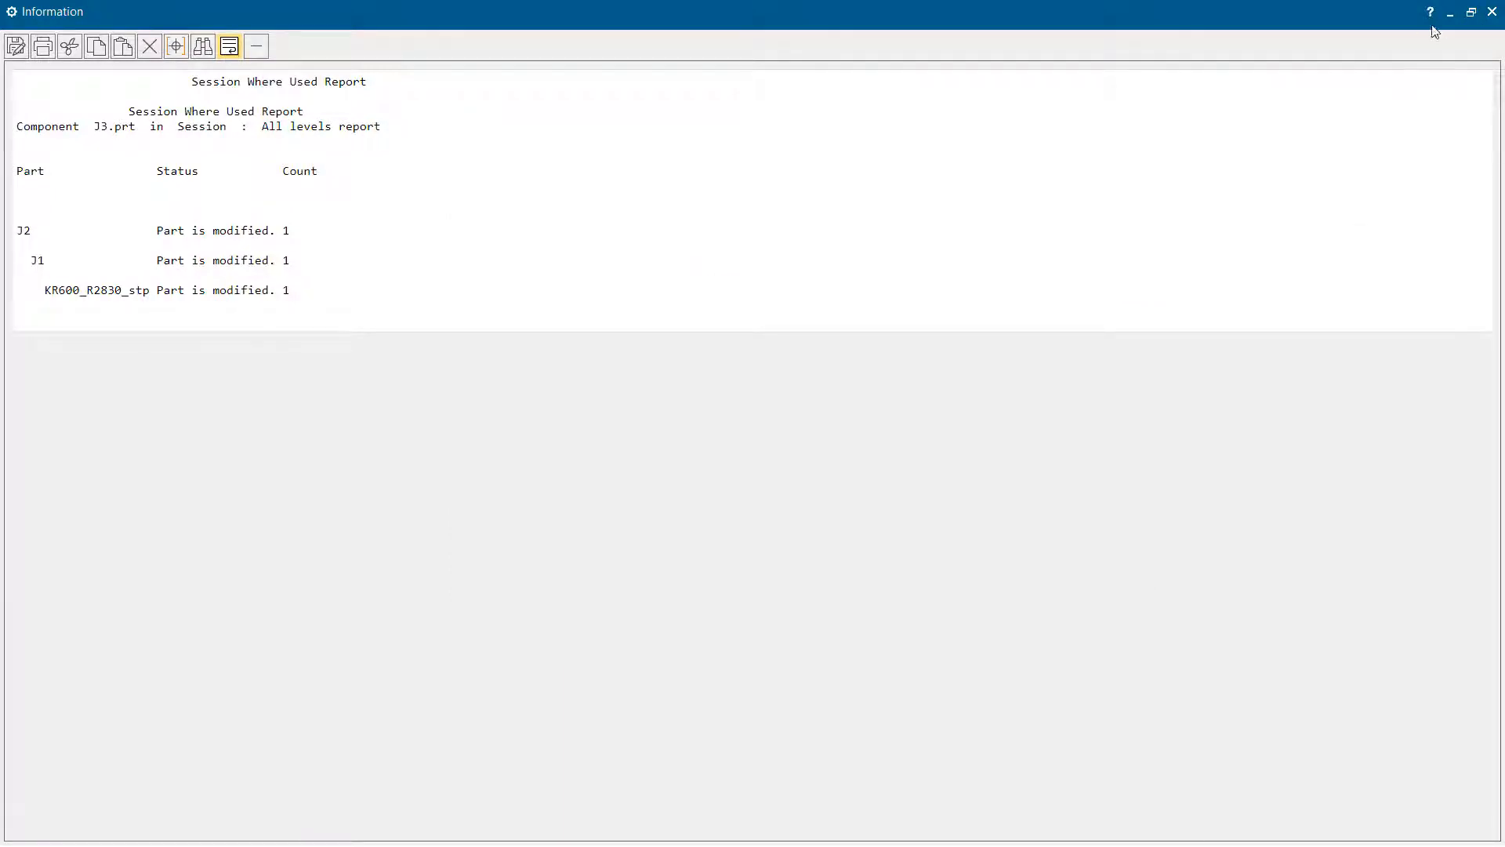
{"action": "left_click", "coordinate": [1467, 16]}
{"action": "left_click", "coordinate": [1320, 182]}
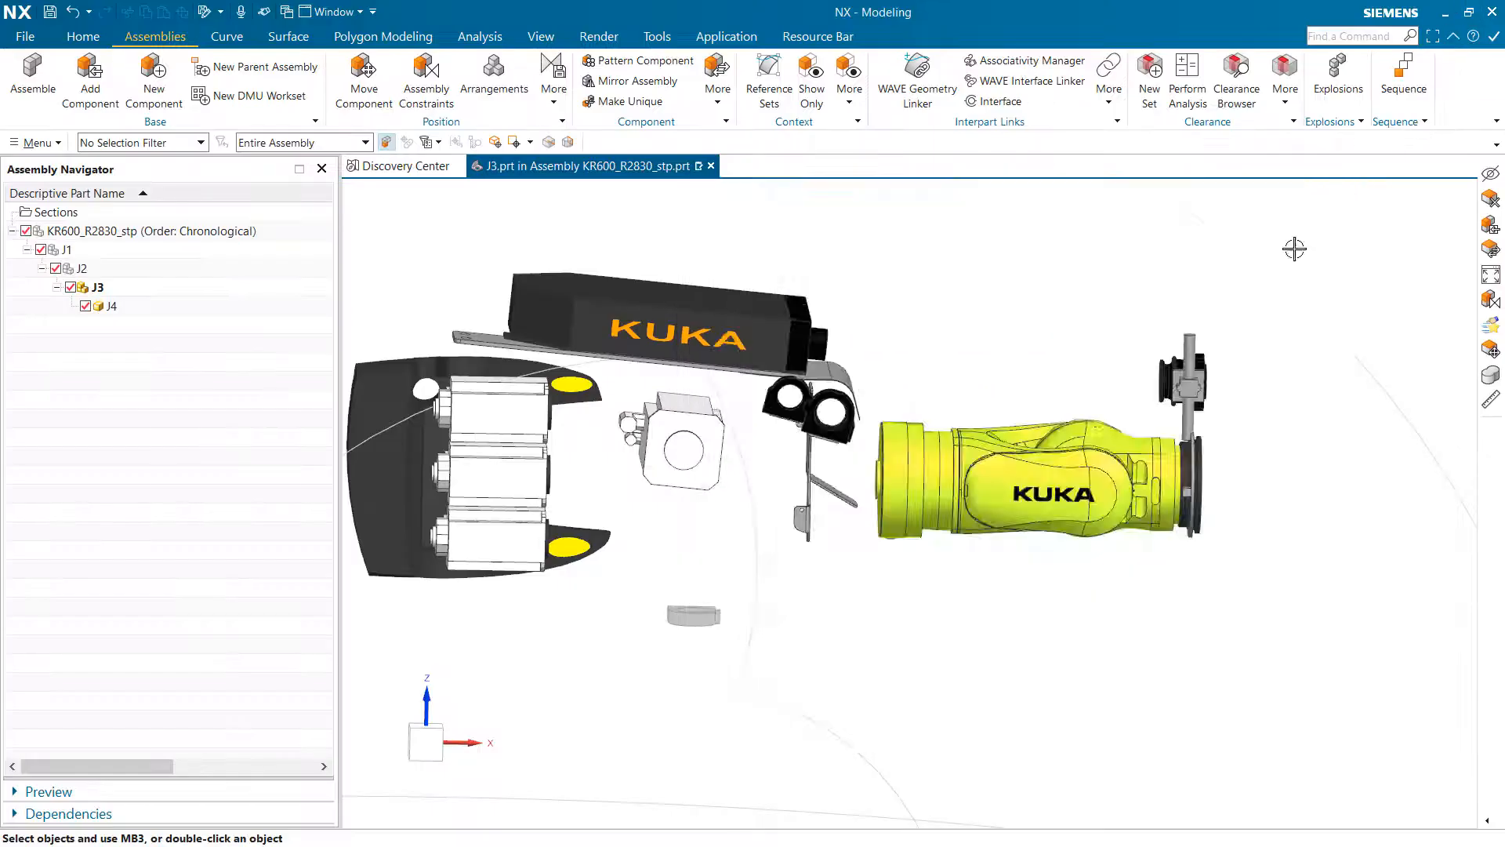
{"action": "left_click", "coordinate": [111, 307]}
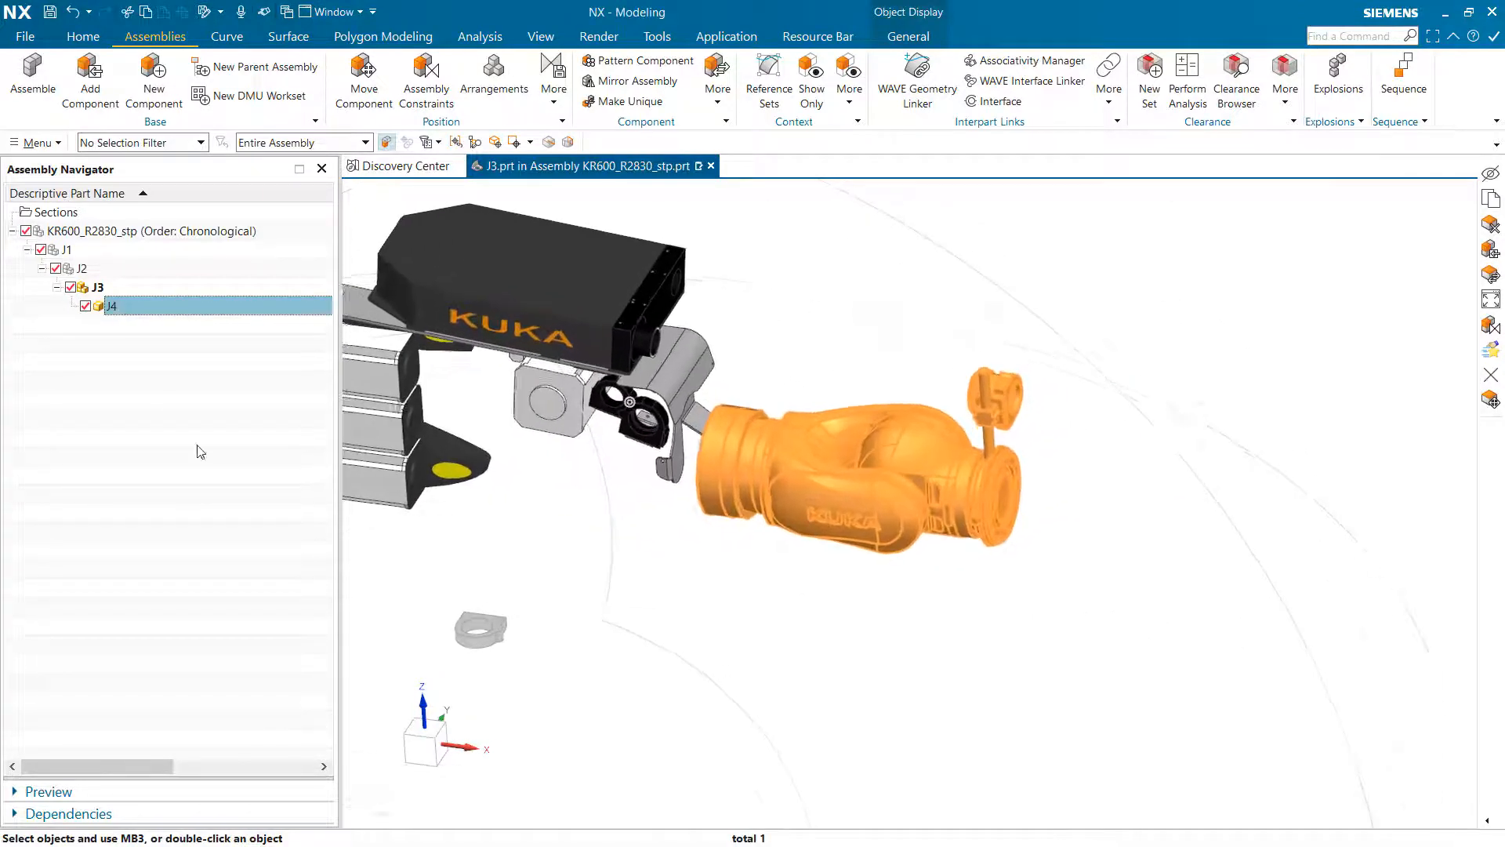
{"action": "key", "text": "Escape"}
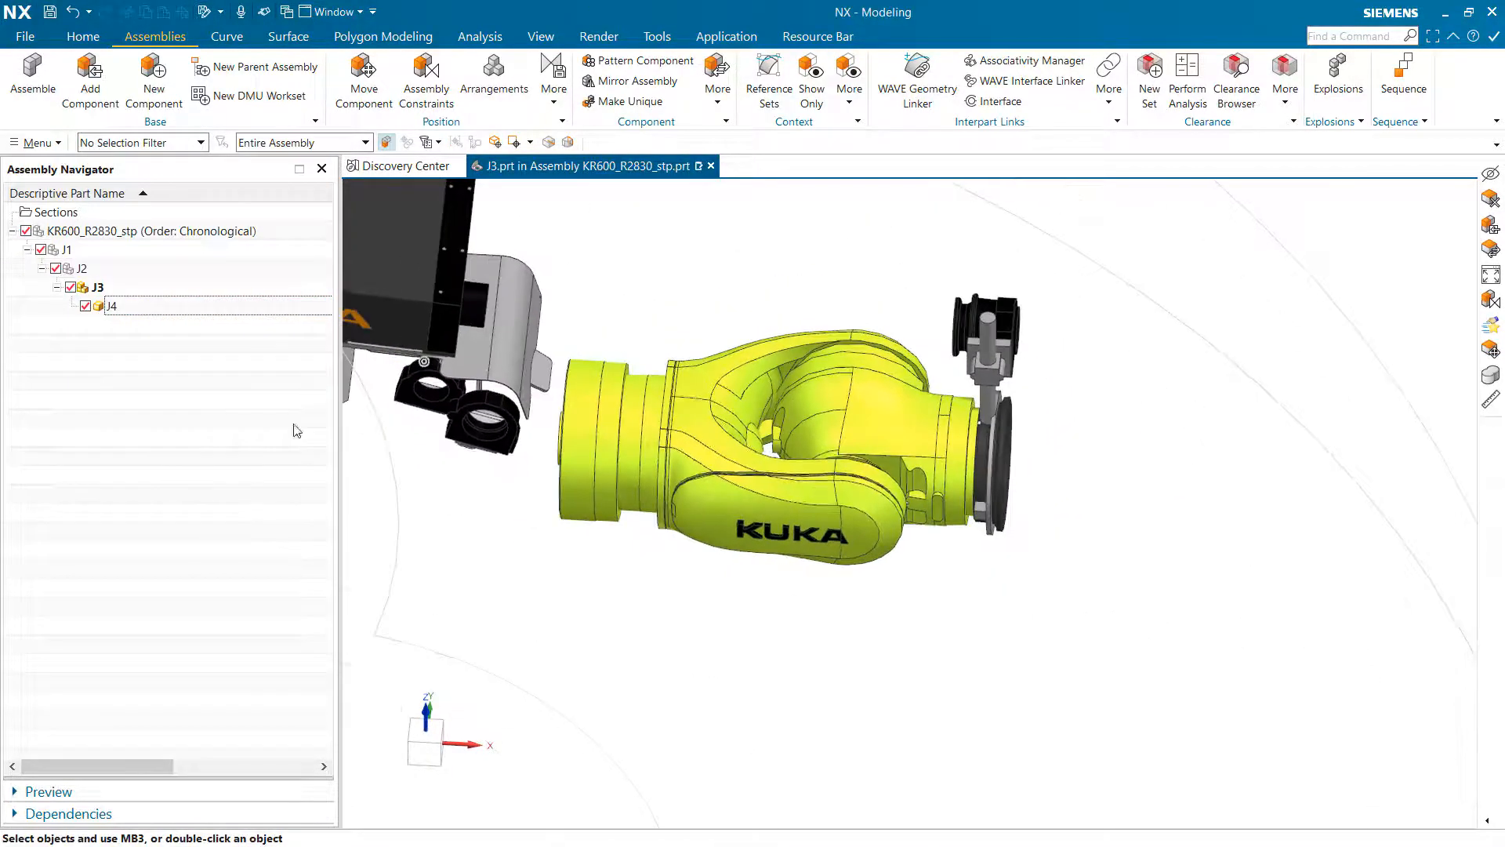
Make the top-level assembly KR600_R2830_stp the work part and clear the selection
{"action": "left_click", "coordinate": [107, 307]}
{"action": "key", "text": "Escape"}
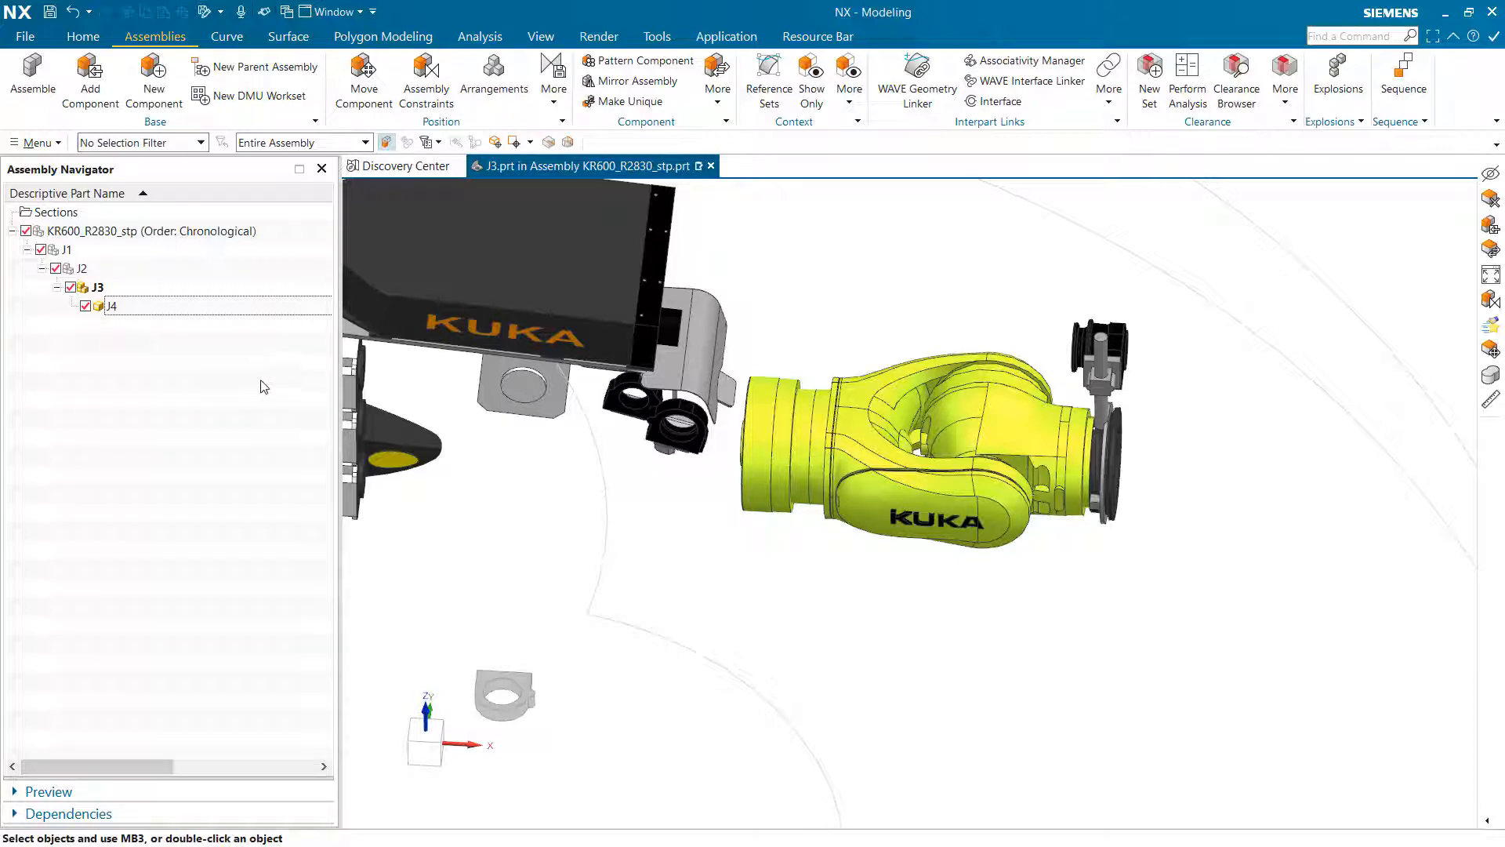
{"action": "middle_click_drag", "start_coordinate": [925, 369], "coordinate": [886, 372]}
{"action": "scroll", "coordinate": [878, 377], "scroll_direction": "down", "scroll_amount": 2}
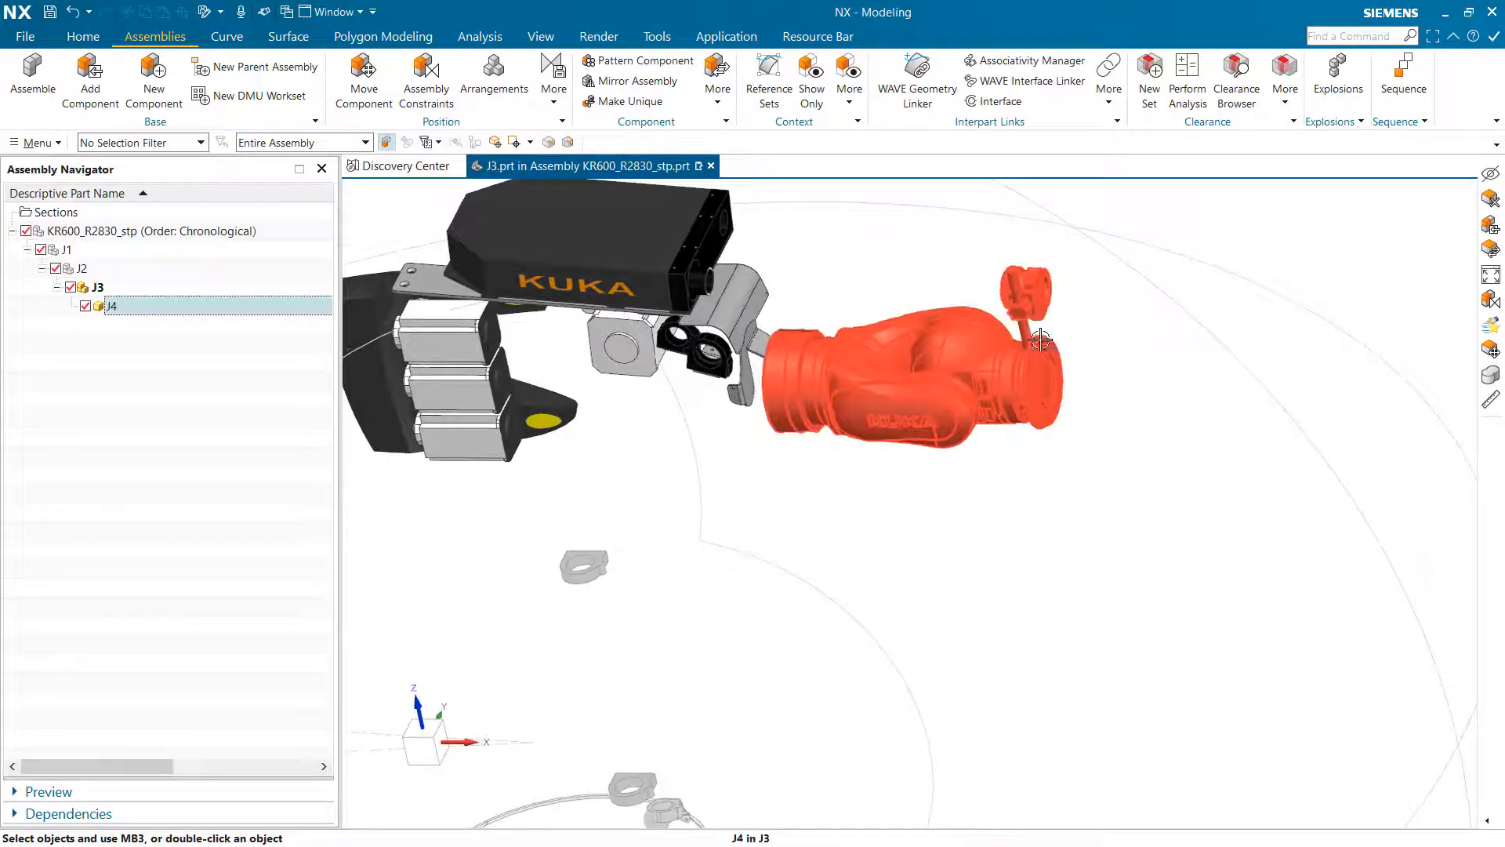
{"action": "left_click", "coordinate": [106, 233]}
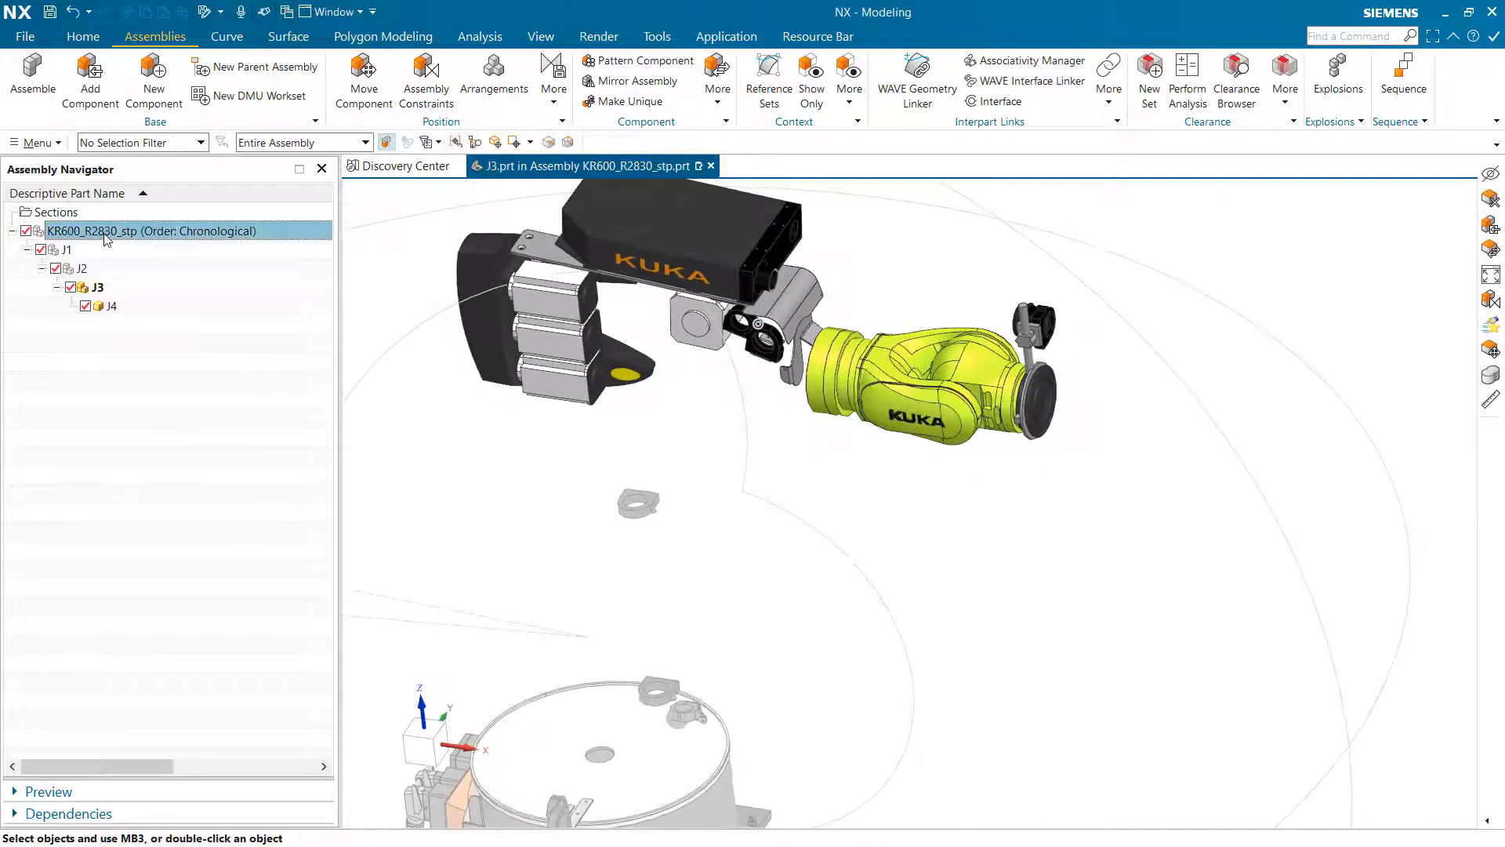
{"action": "double_click", "coordinate": [103, 231]}
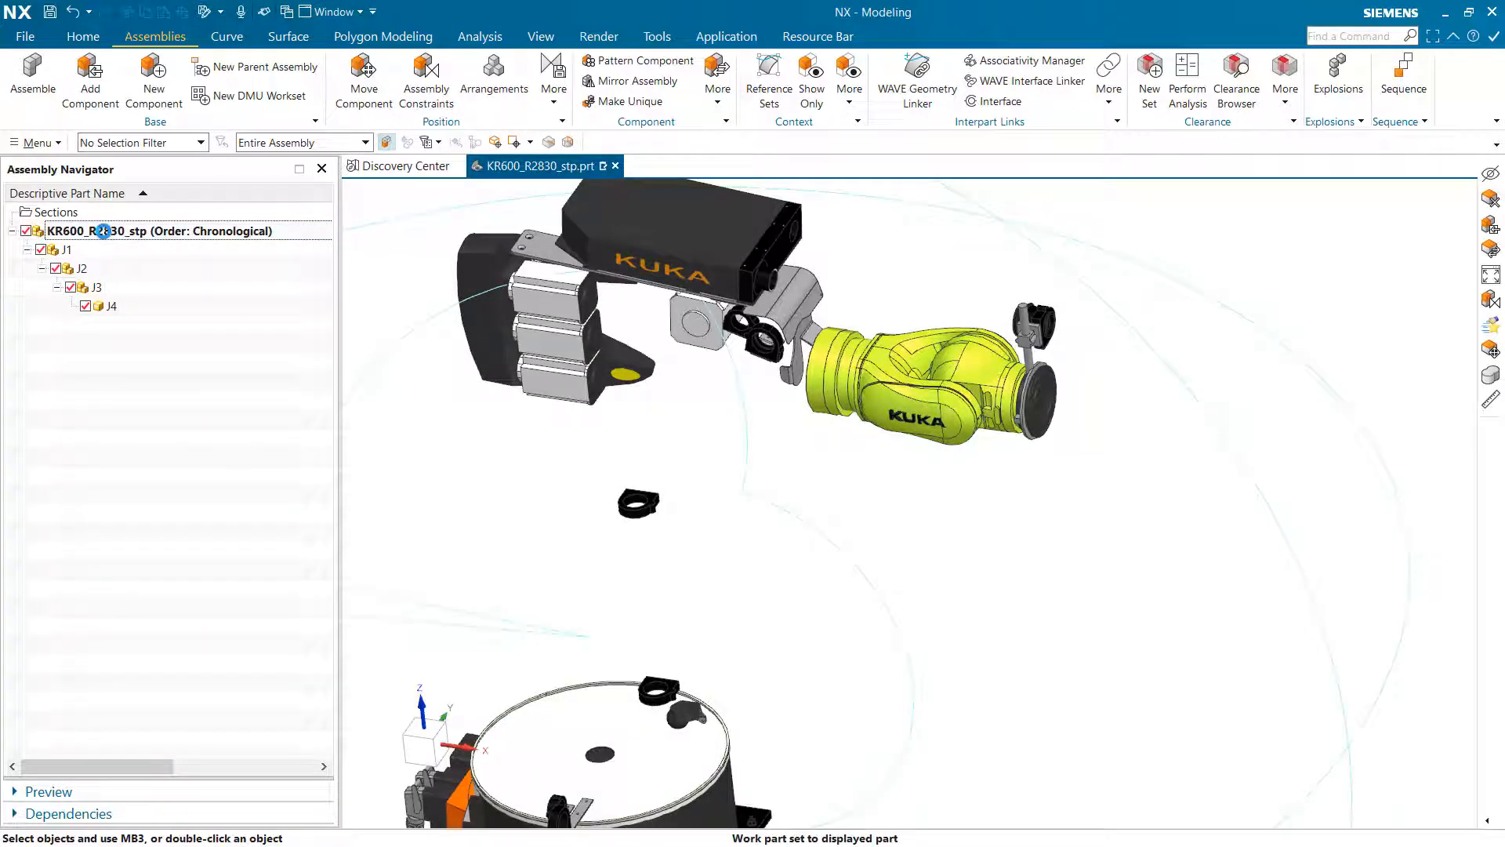
{"action": "left_click", "coordinate": [1176, 548]}
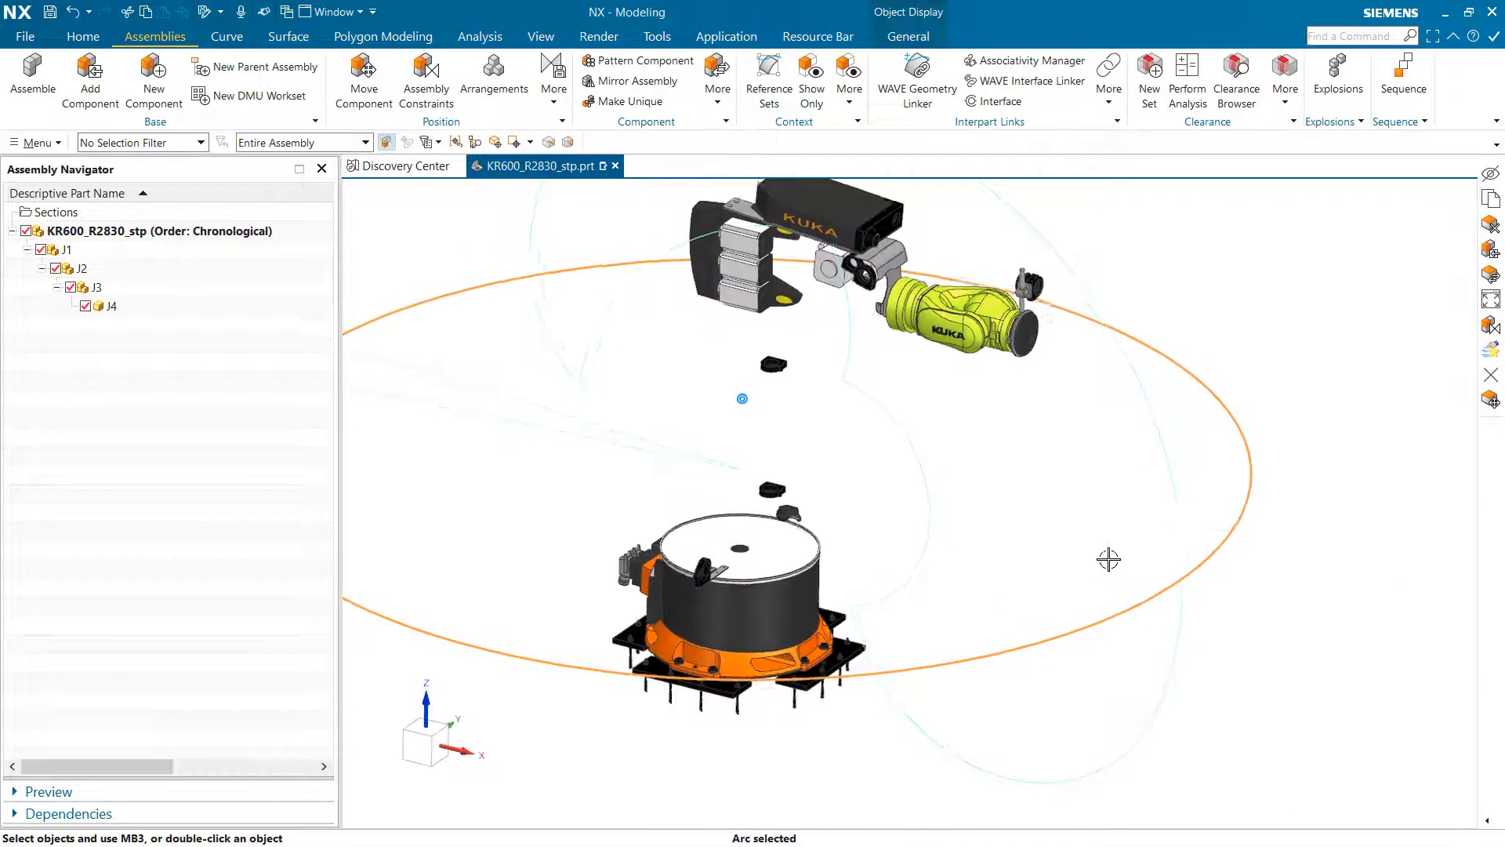
{"action": "key", "text": "Escape"}
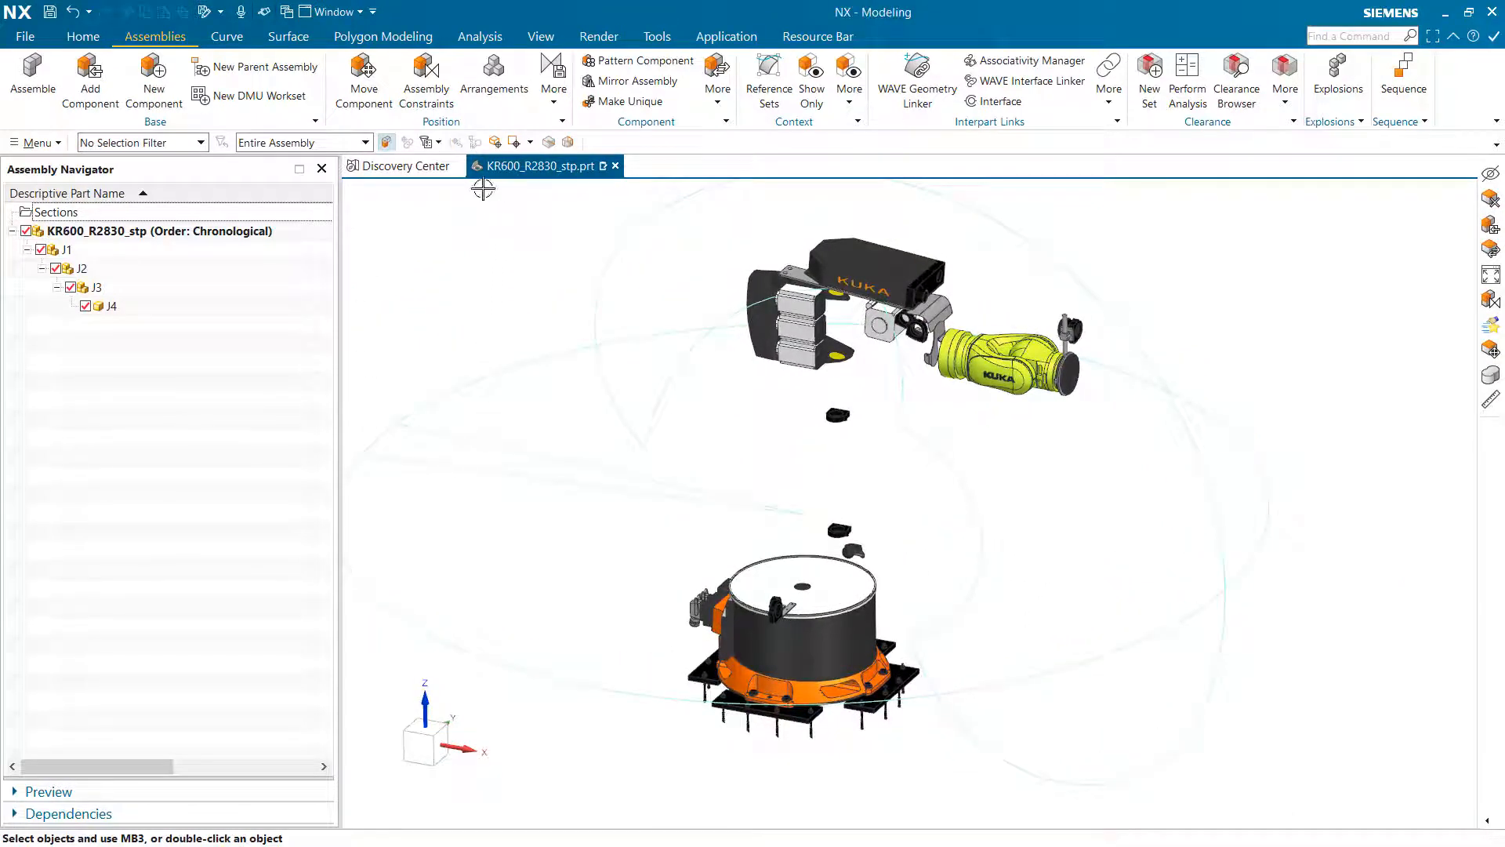
Show all hidden bodies so the complete robot from base to wrist is displayed
{"action": "left_click", "coordinate": [430, 251]}
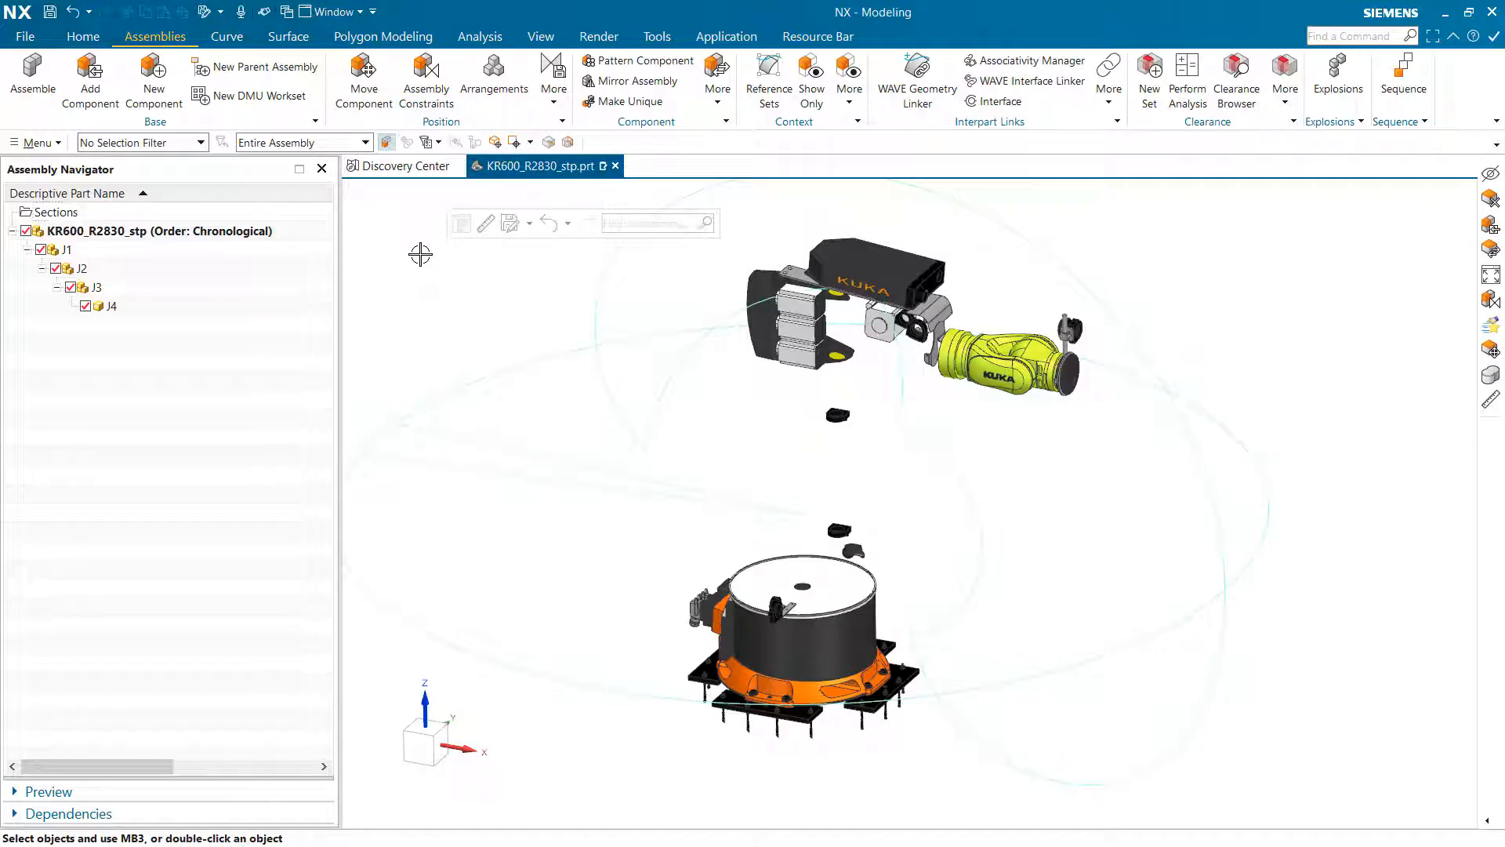
{"action": "key", "text": "ctrl+shift+u"}
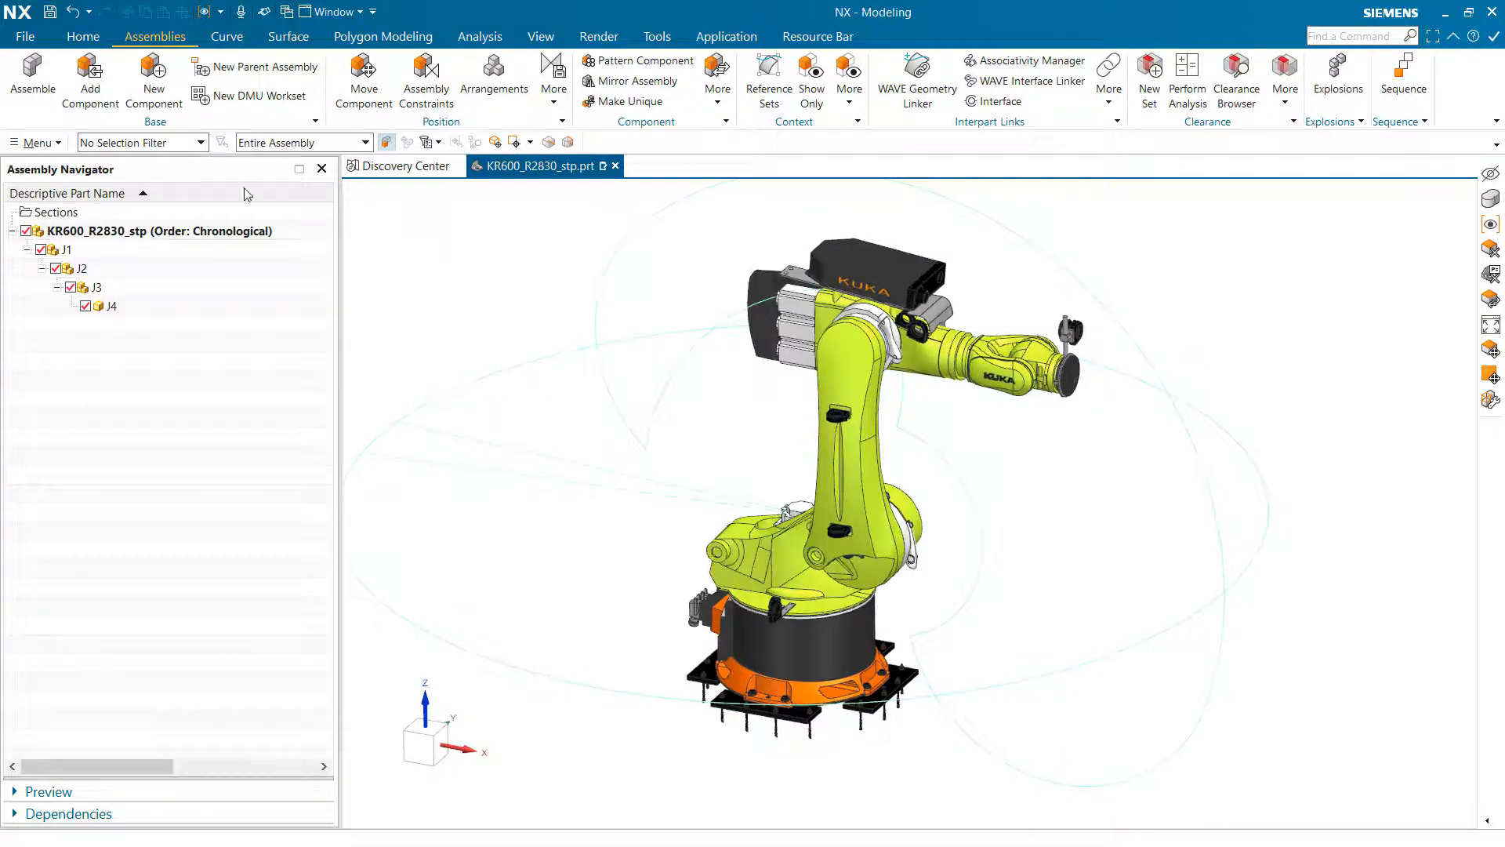
{"action": "middle_click_drag", "start_coordinate": [439, 502], "coordinate": [958, 203]}
{"action": "mouse_move", "coordinate": [973, 554]}
{"action": "middle_mouse_down"}
{"action": "mouse_move", "coordinate": [505, 669]}
{"action": "mouse_move", "coordinate": [795, 619]}
{"action": "middle_mouse_up"}
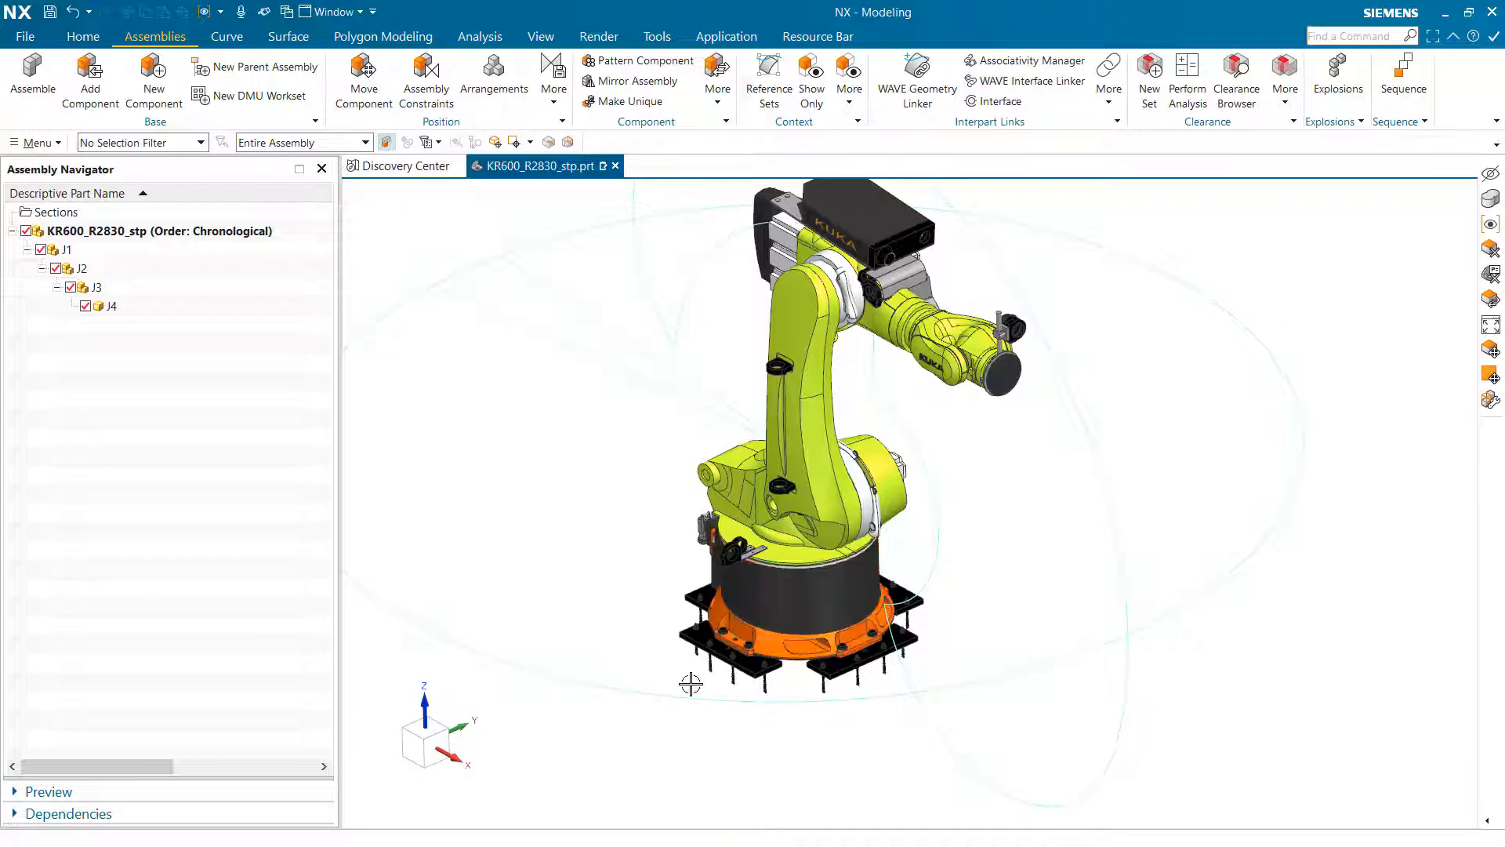
{"action": "middle_click_drag", "start_coordinate": [689, 682], "coordinate": [487, 397]}
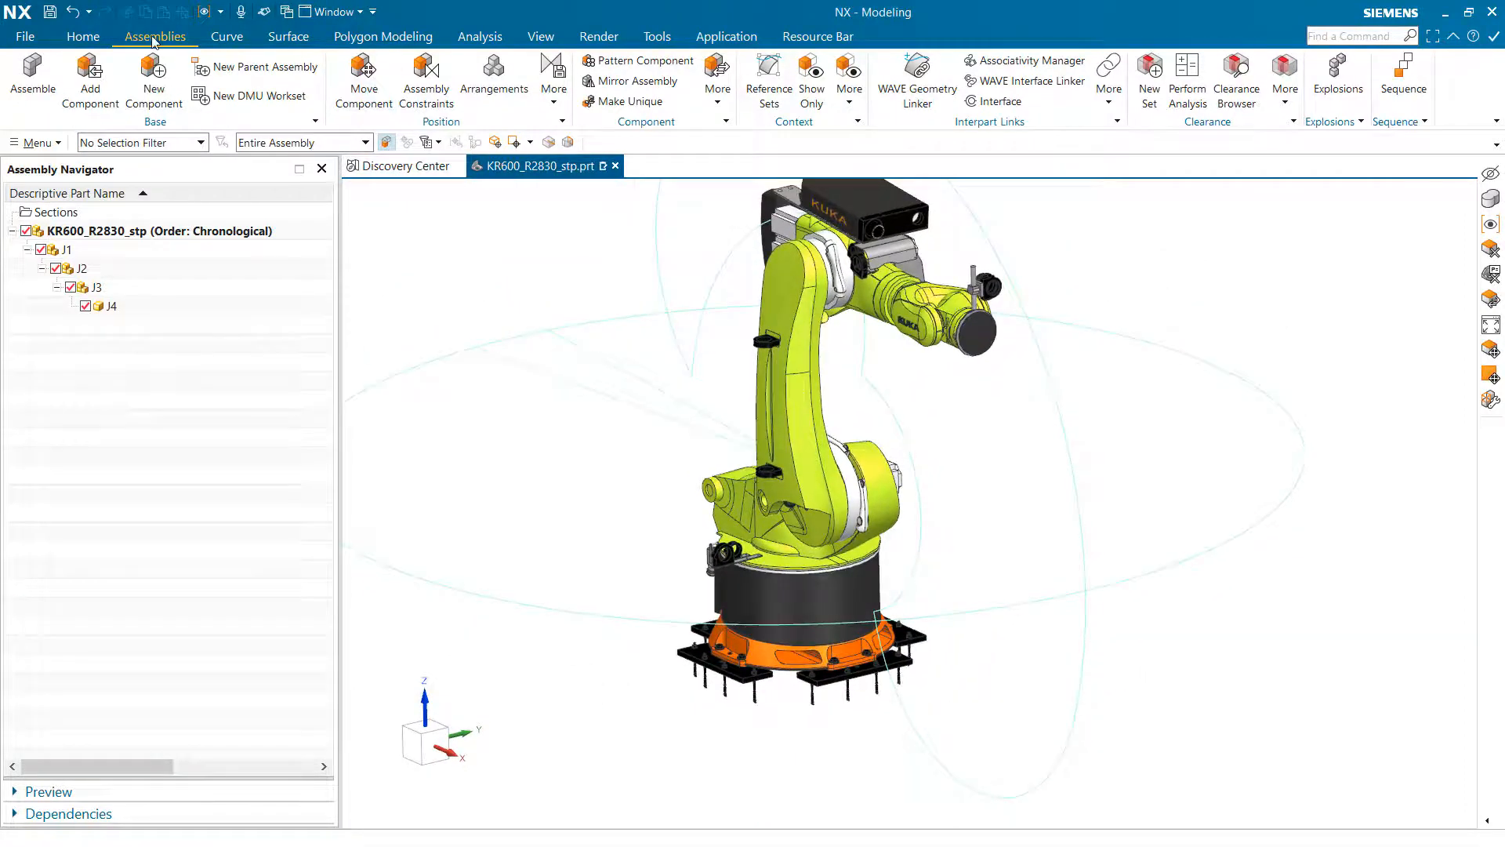
Create a datum coordinate system at the origin of the top-level assembly, beneath the robot's base
{"action": "left_click", "coordinate": [83, 36]}
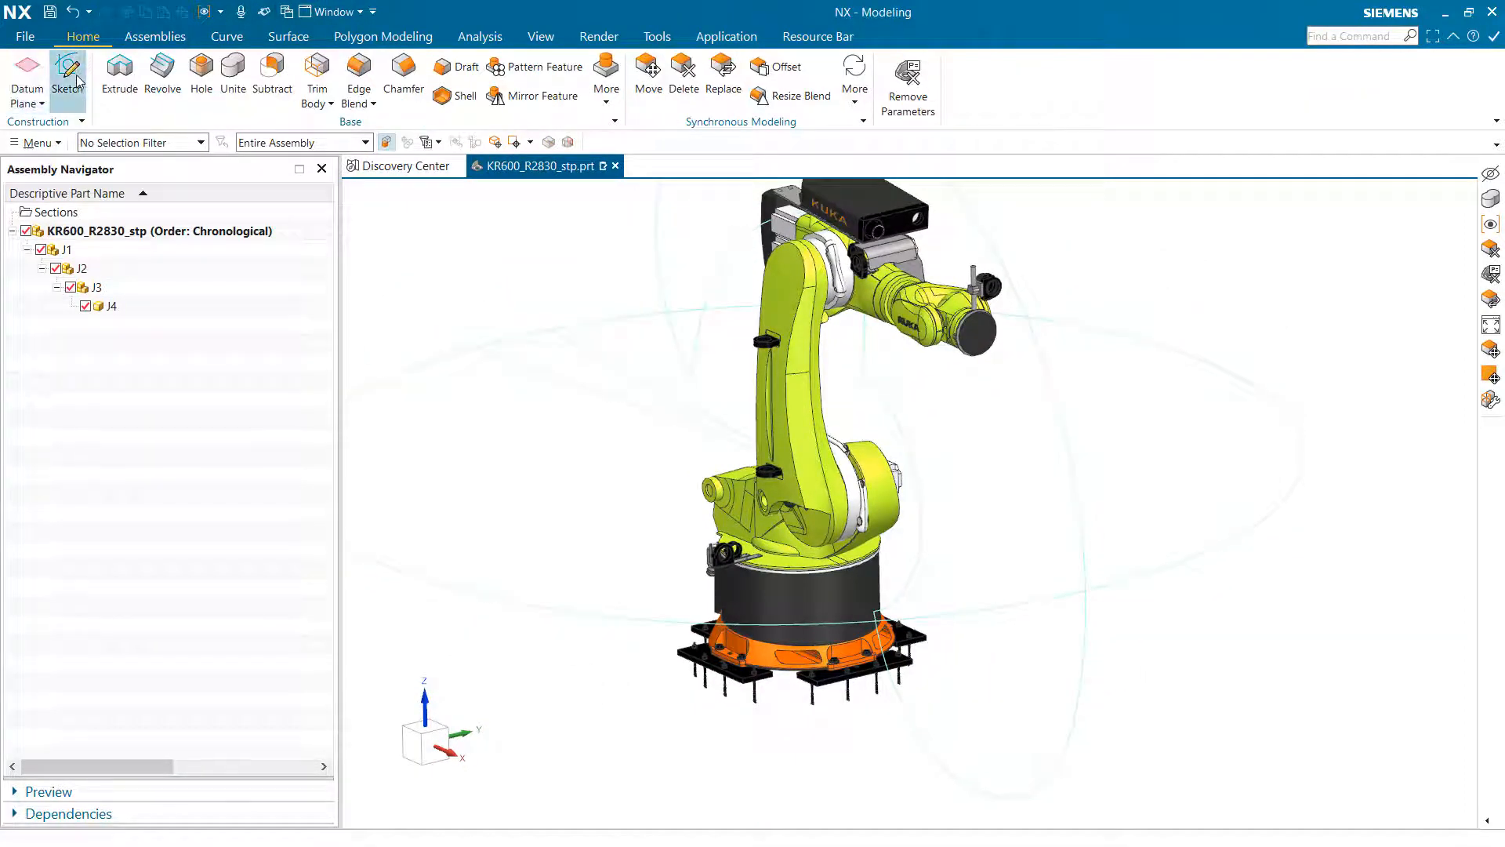
{"action": "left_click", "coordinate": [40, 102]}
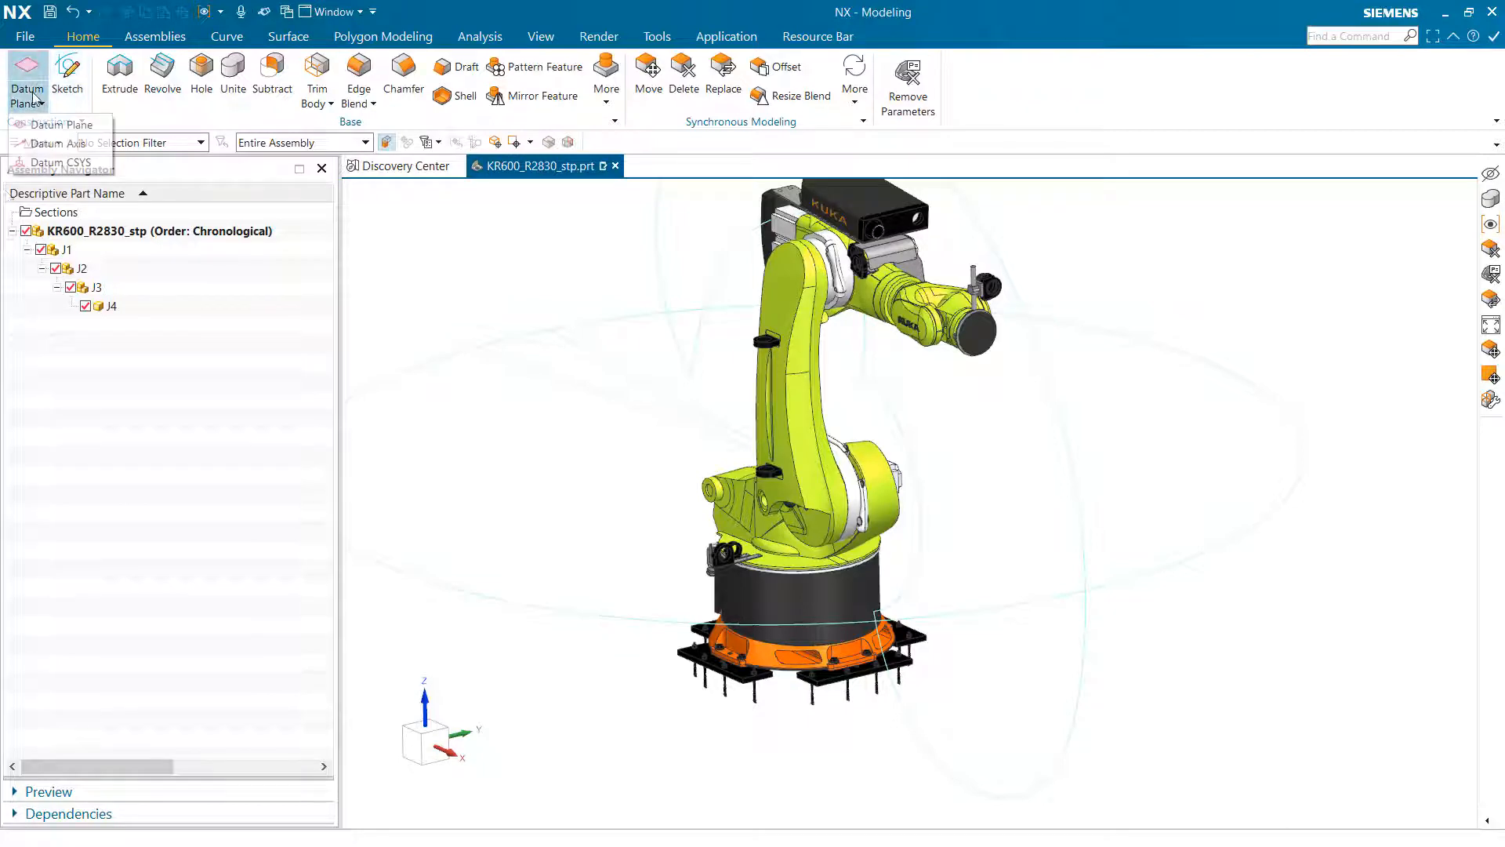
{"action": "left_click", "coordinate": [48, 163]}
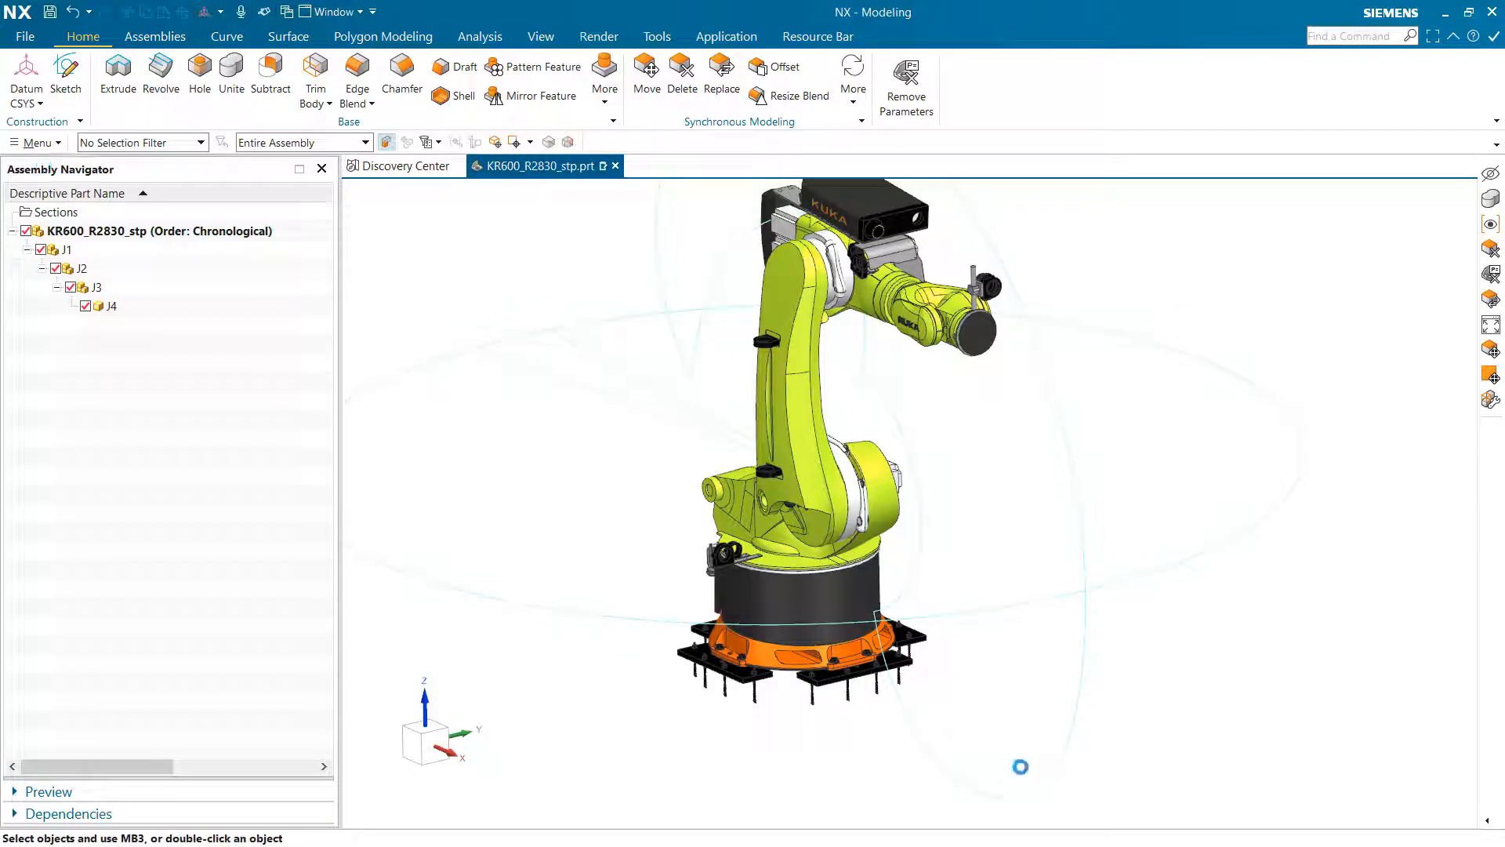
{"action": "left_click", "coordinate": [390, 417]}
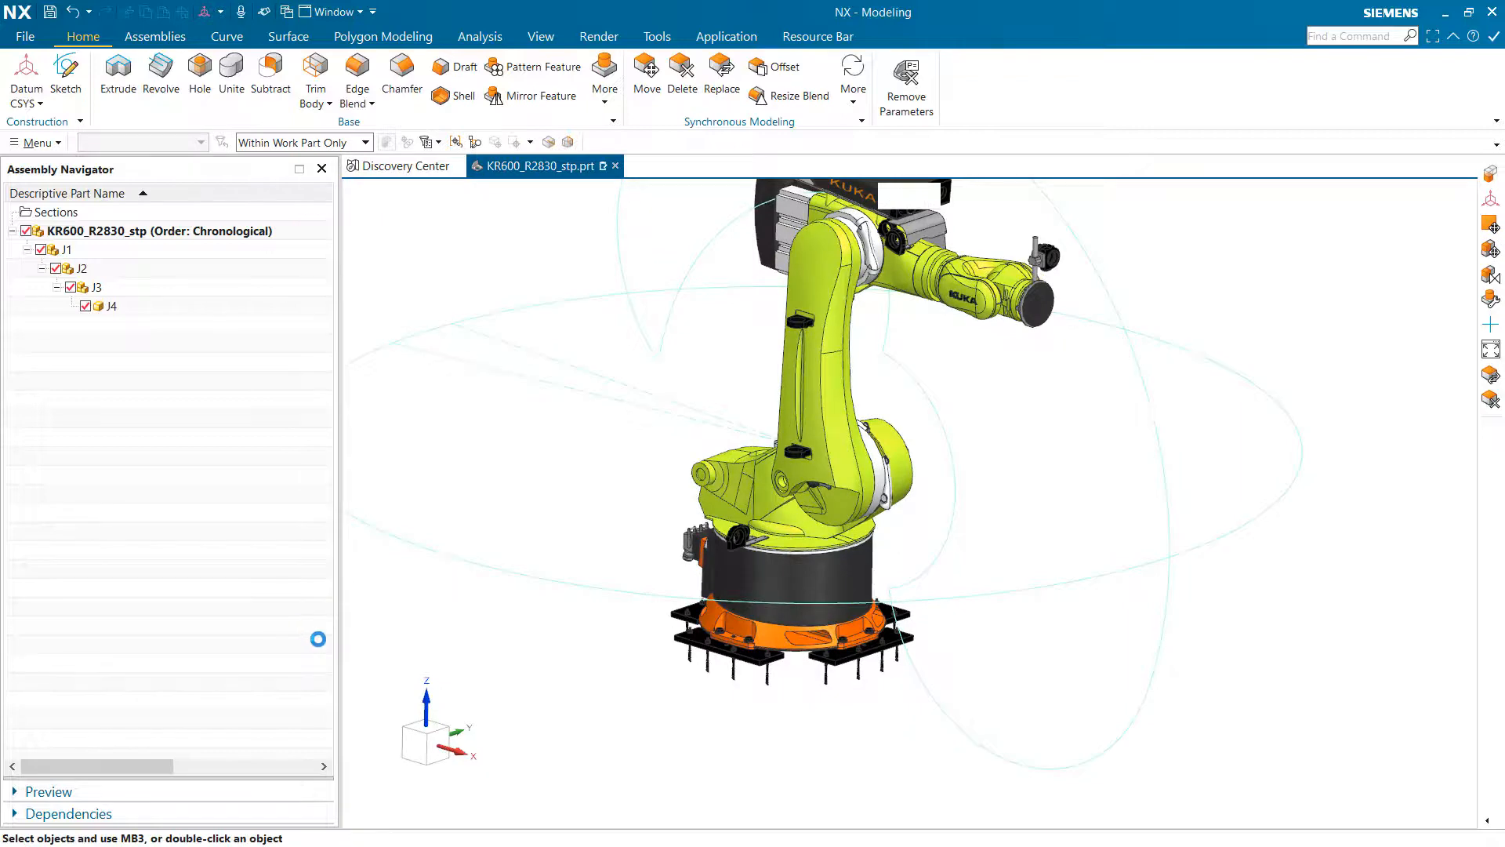
Examine from the front where the new datum coordinate system sits relative to the orange base and its mounting plates
{"action": "middle_click_drag", "start_coordinate": [402, 619], "coordinate": [1038, 744]}
{"action": "left_click", "coordinate": [738, 579]}
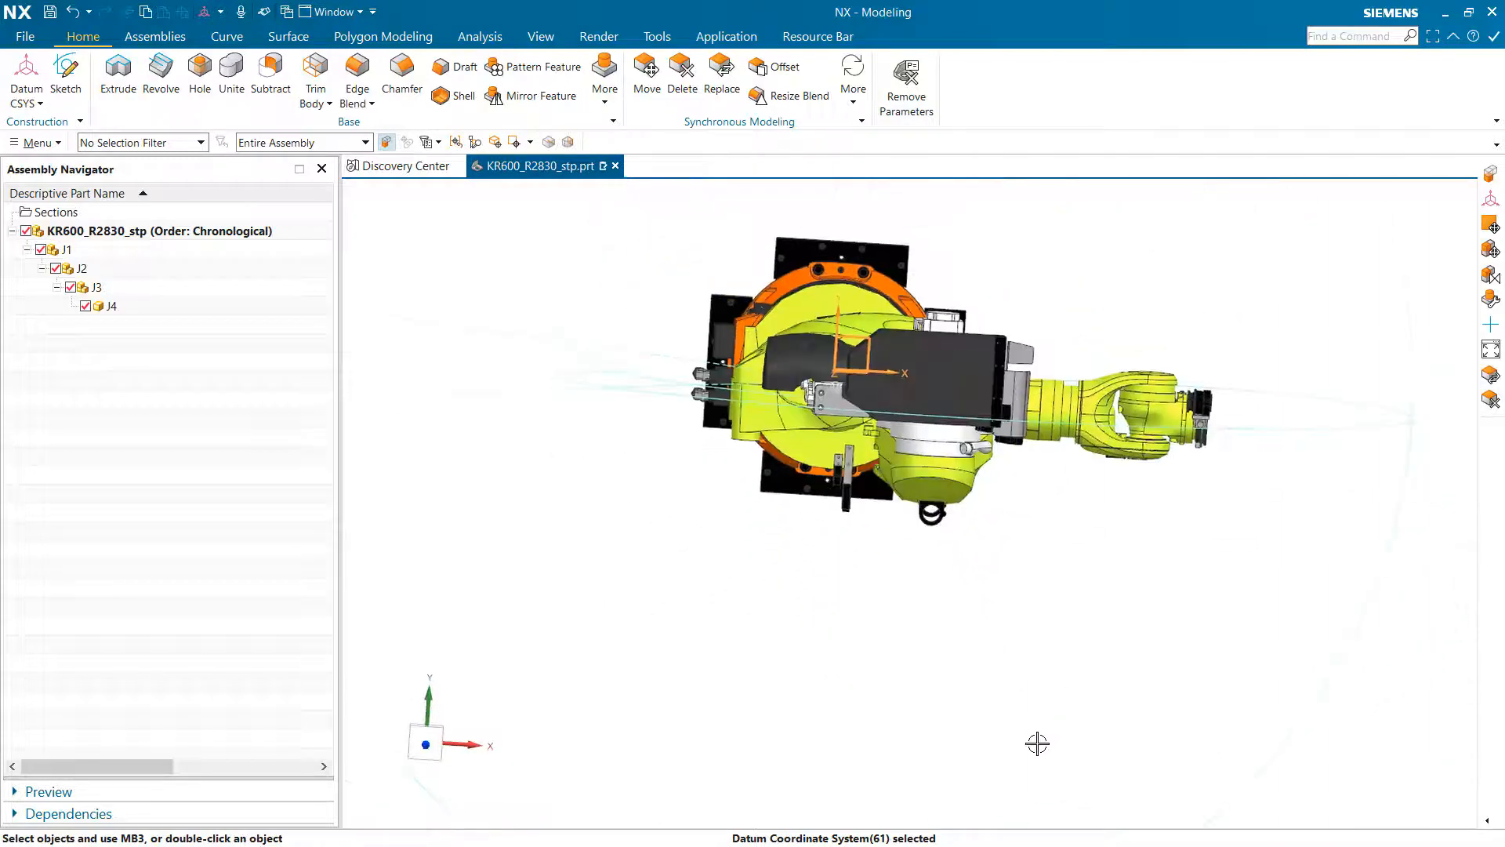
{"action": "key", "text": "ctrl+alt+f"}
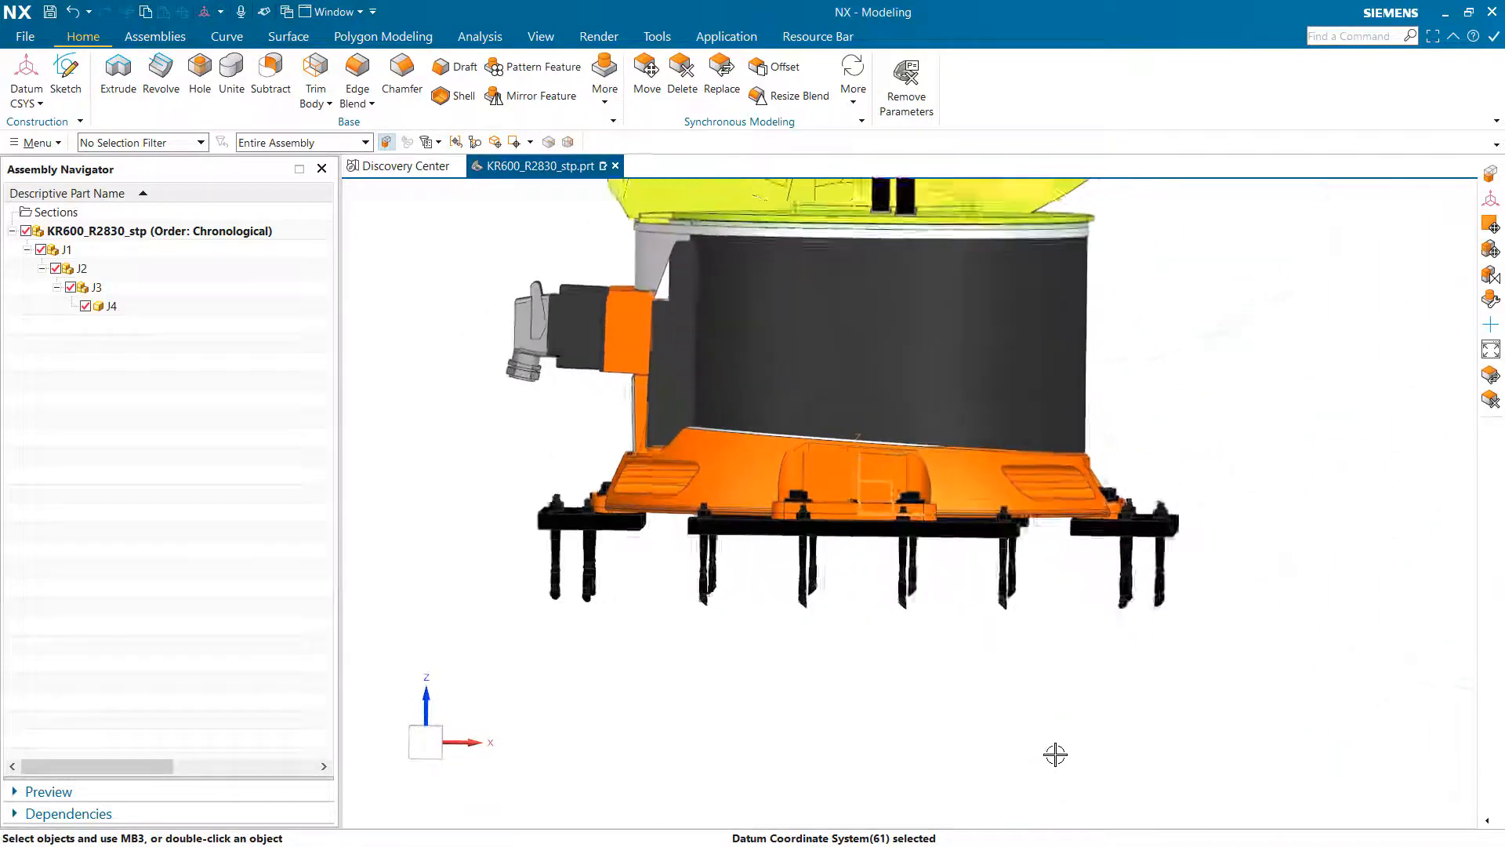
{"action": "scroll", "coordinate": [1069, 752], "scroll_direction": "up", "scroll_amount": 3}
{"action": "scroll", "coordinate": [901, 494], "scroll_direction": "up", "scroll_amount": 5}
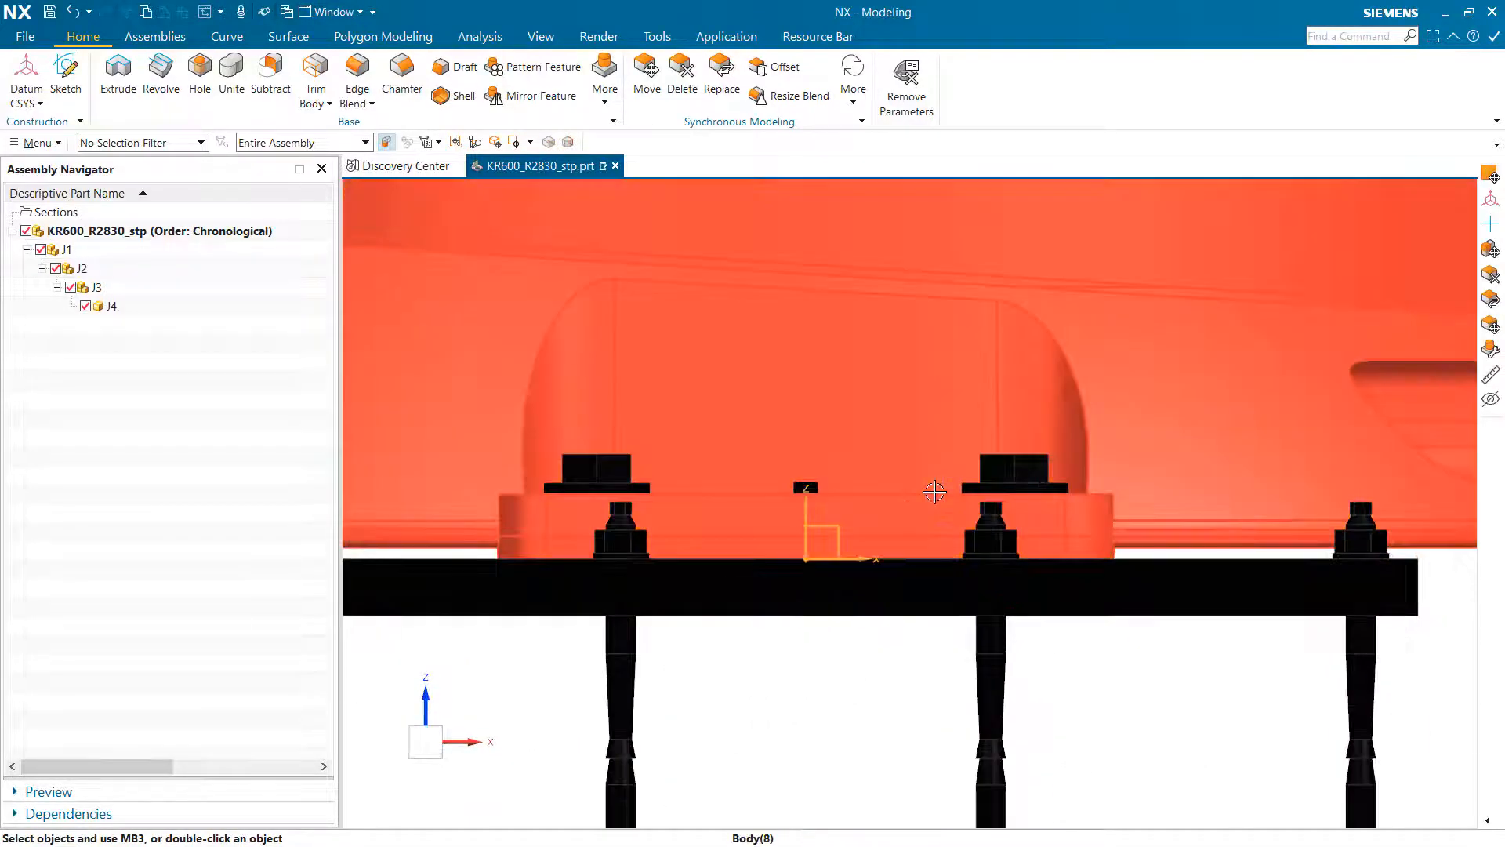
{"action": "scroll", "coordinate": [934, 492], "scroll_direction": "down", "scroll_amount": 5}
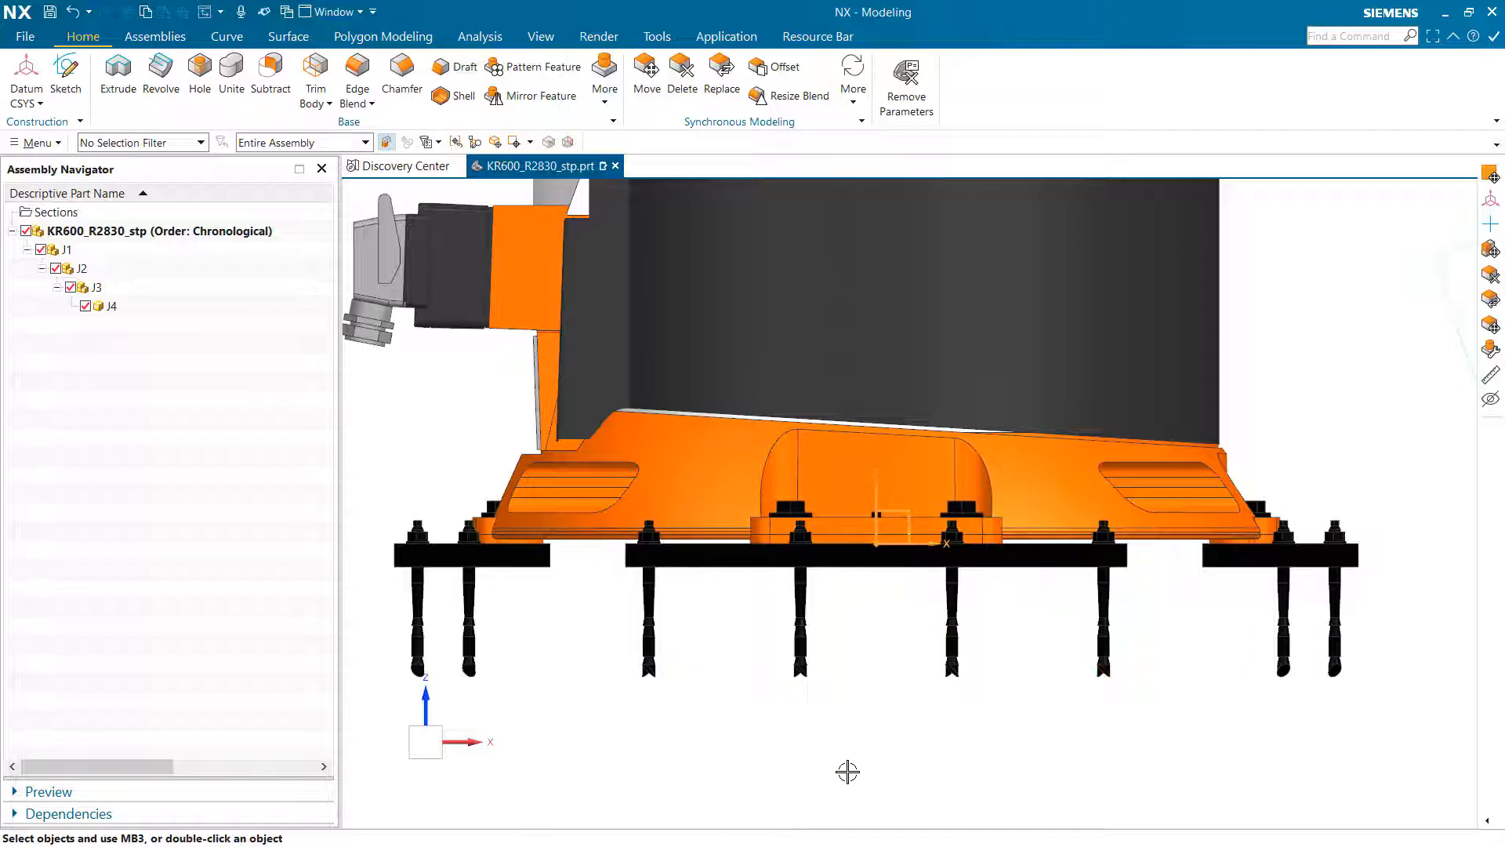
{"action": "mouse_move", "coordinate": [842, 816]}
{"action": "middle_mouse_down"}
{"action": "mouse_move", "coordinate": [750, 803]}
{"action": "mouse_move", "coordinate": [820, 809]}
{"action": "middle_mouse_up"}
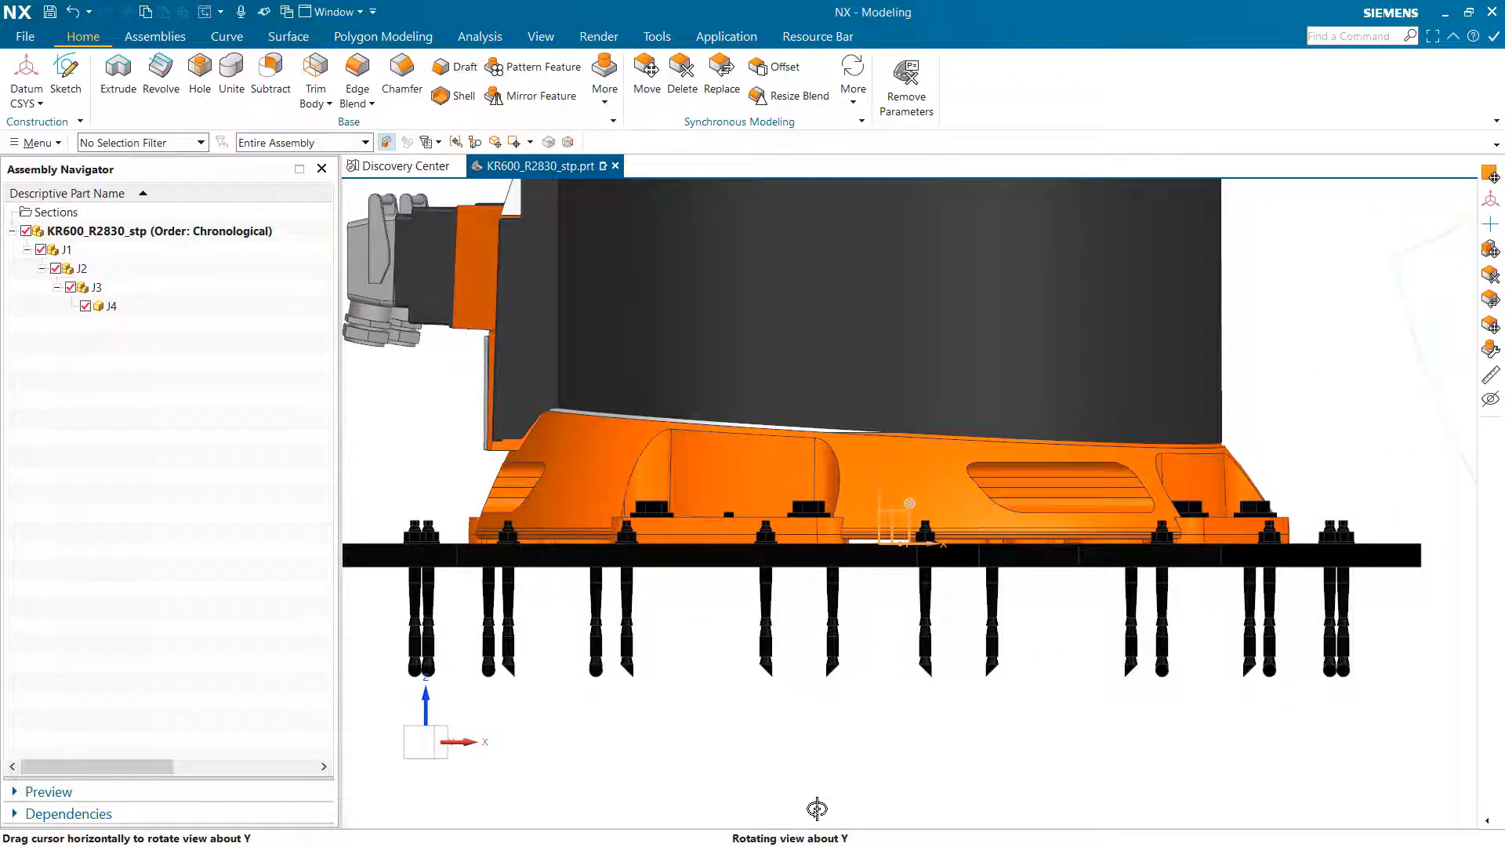
{"action": "scroll", "coordinate": [886, 776], "scroll_direction": "down", "scroll_amount": 5}
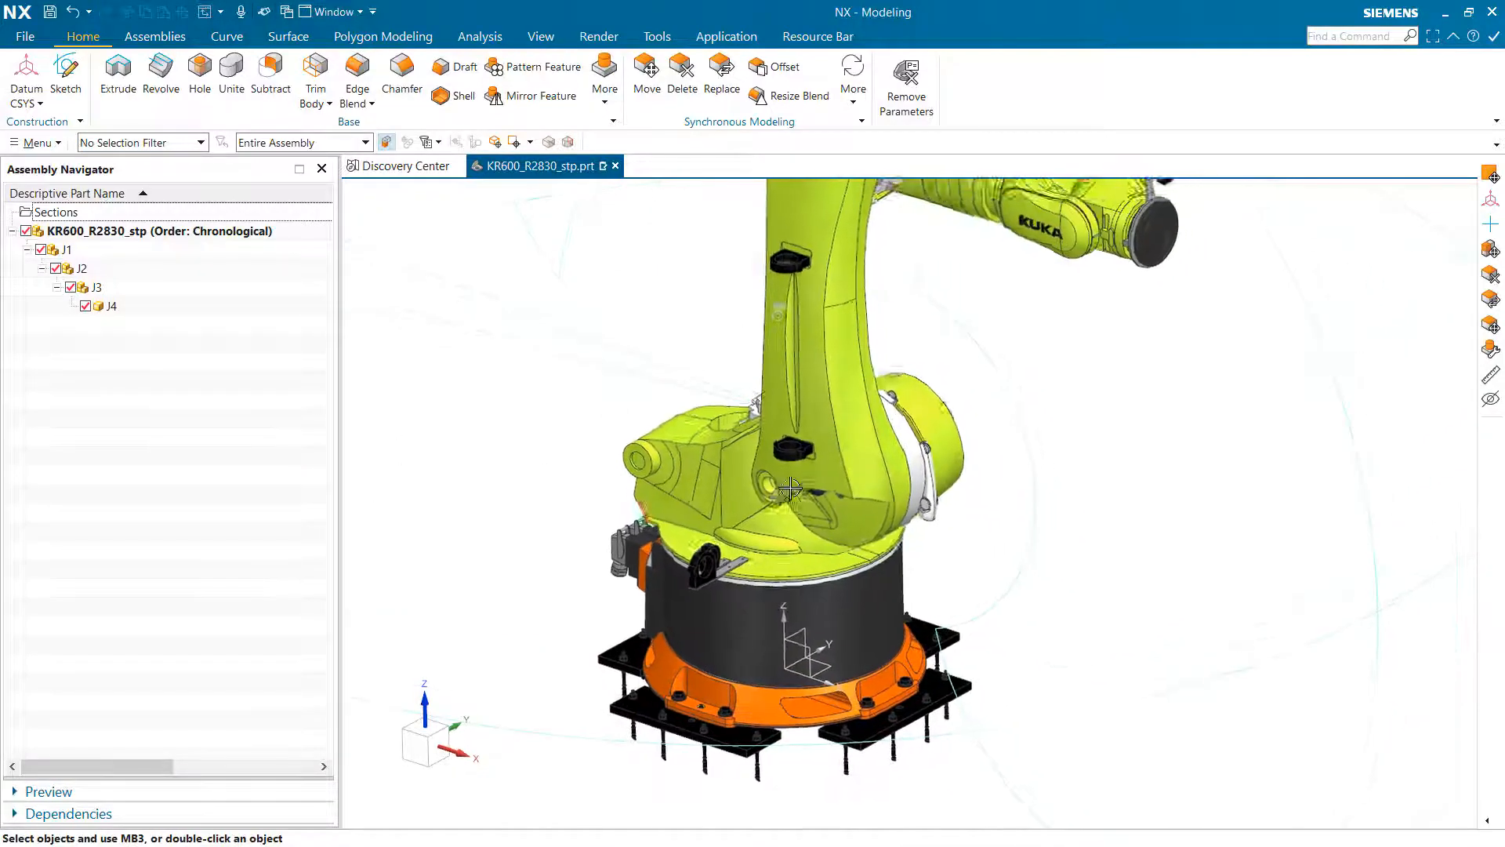
Open component J1 in its own window
{"action": "left_click", "coordinate": [90, 249]}
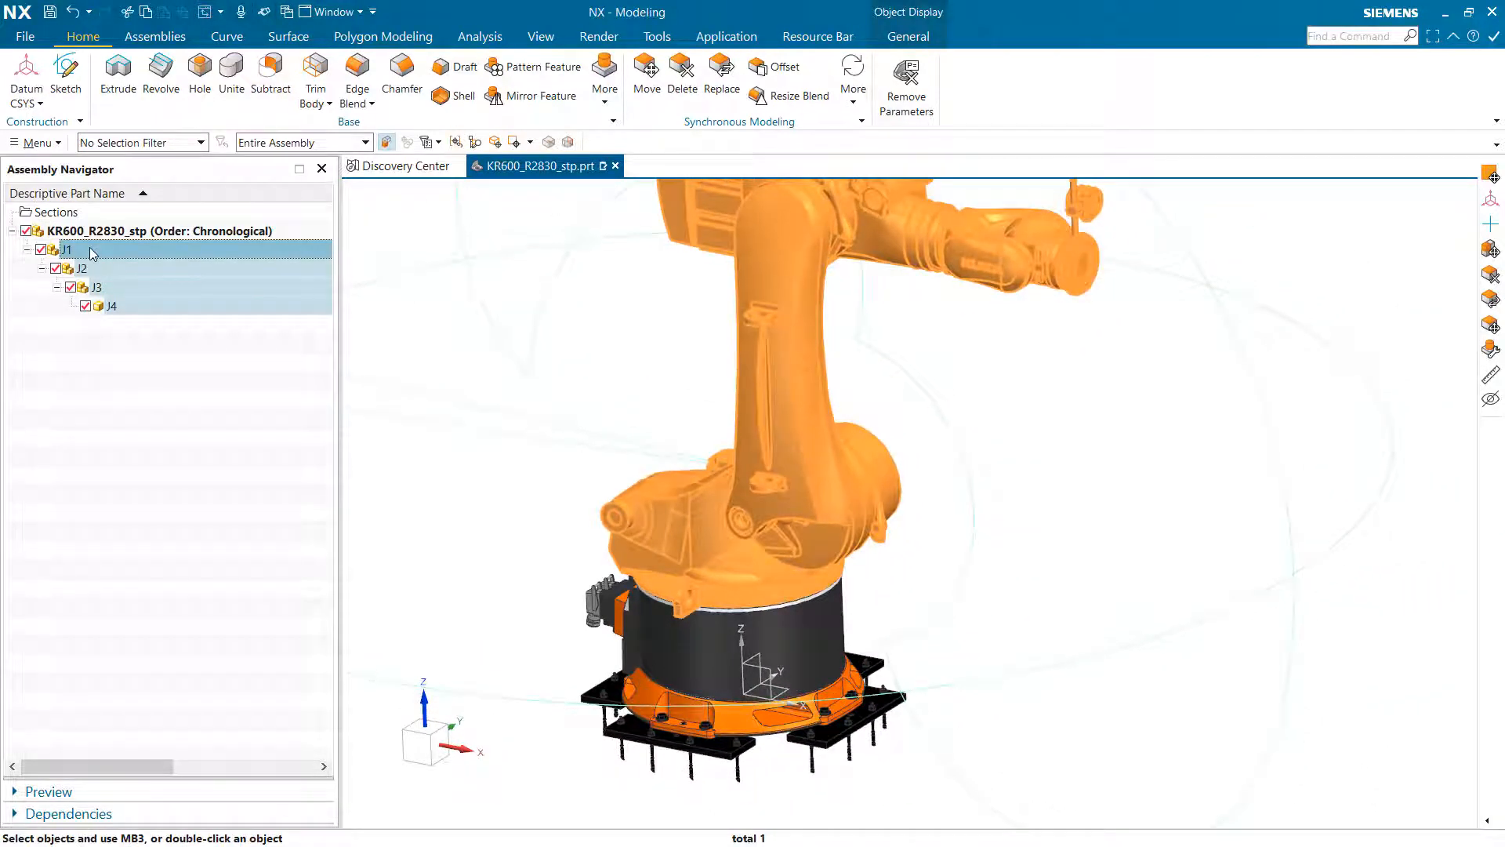
{"action": "right_click", "coordinate": [91, 253]}
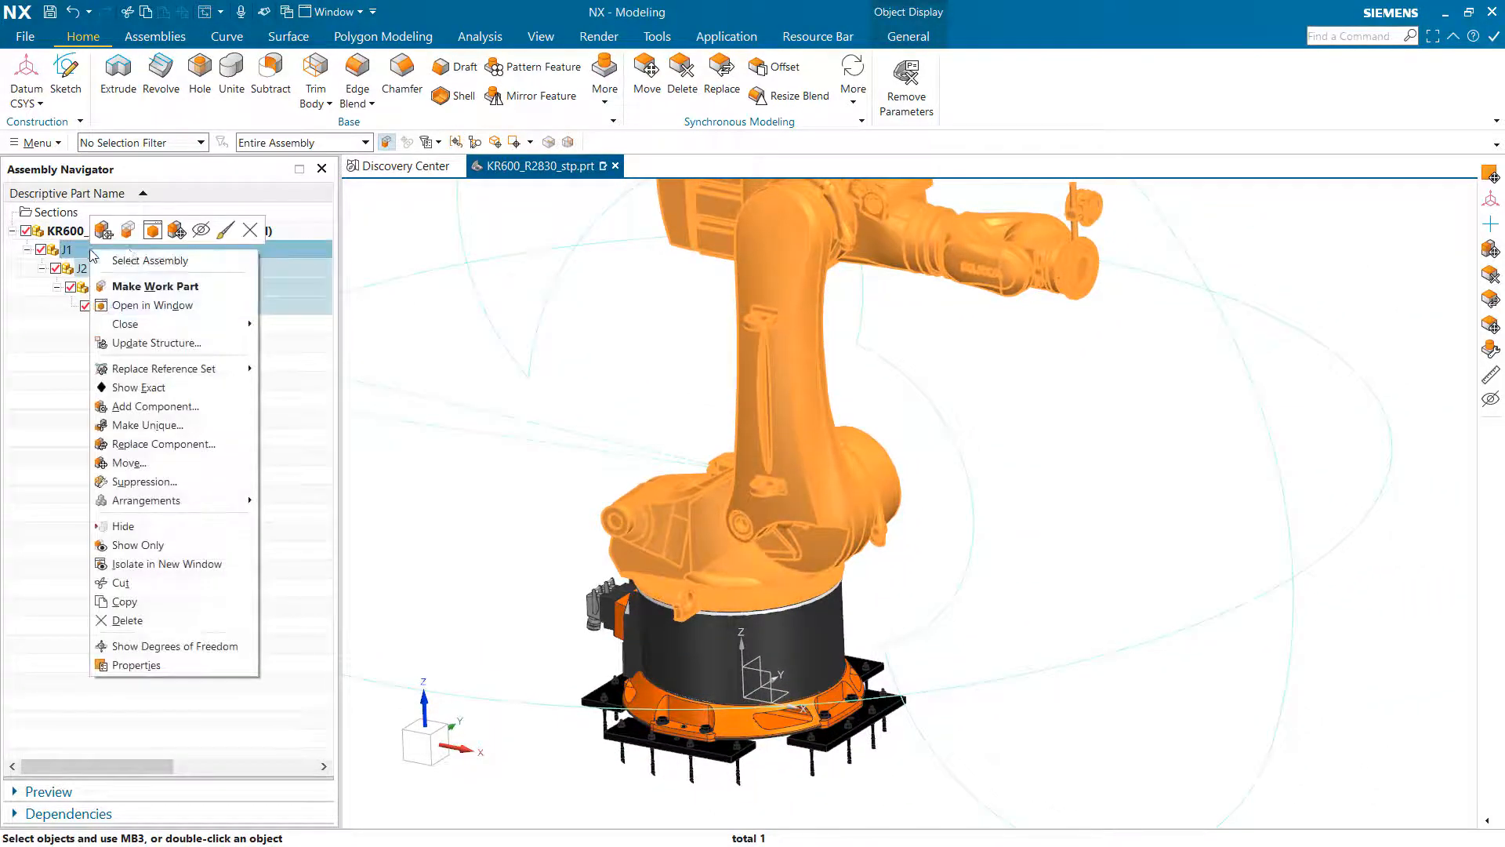
{"action": "left_click", "coordinate": [153, 305]}
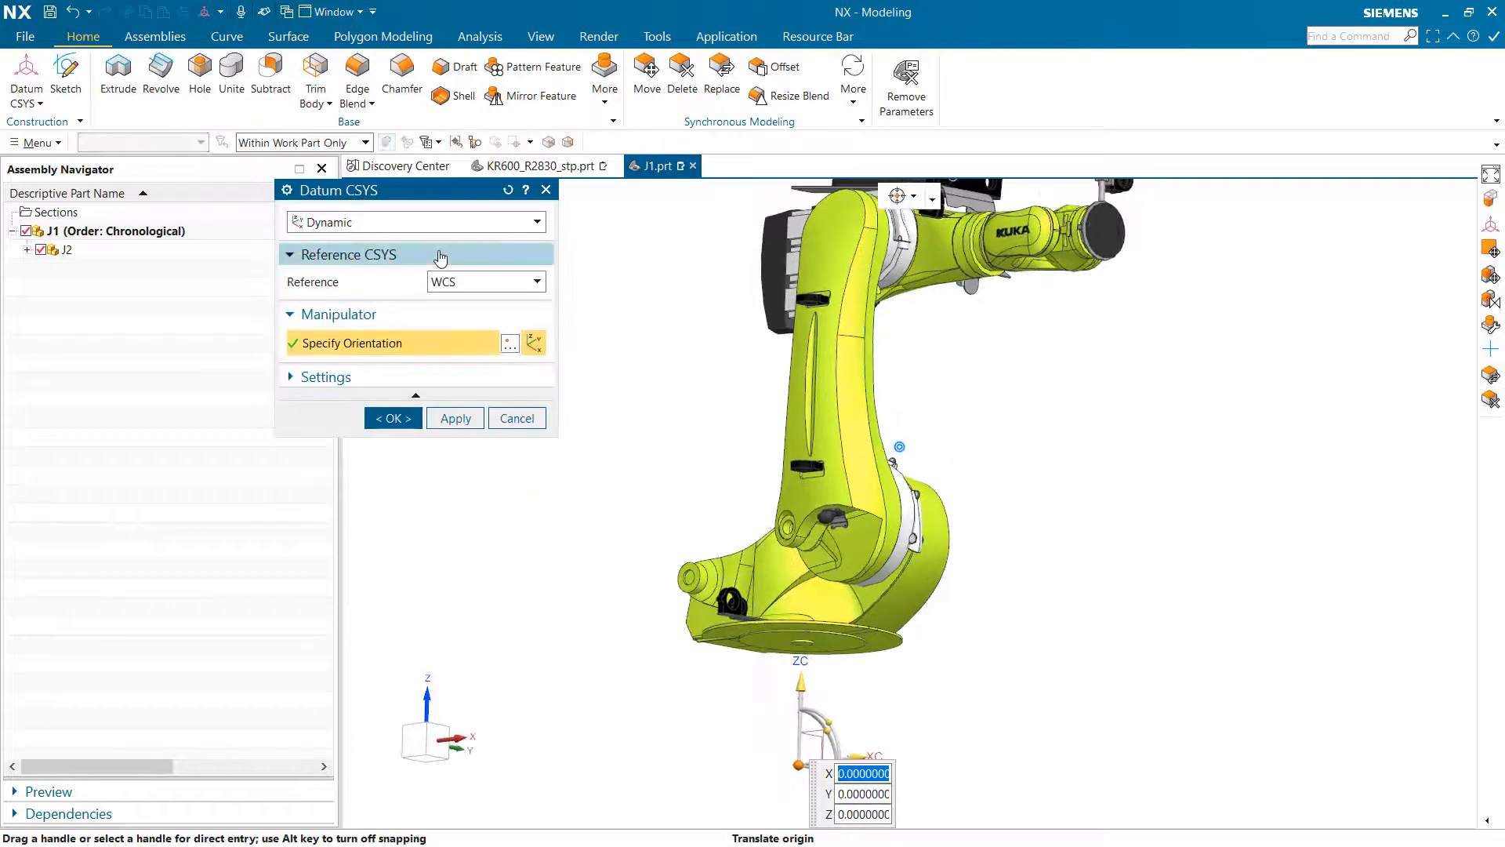
{"action": "left_click", "coordinate": [456, 284]}
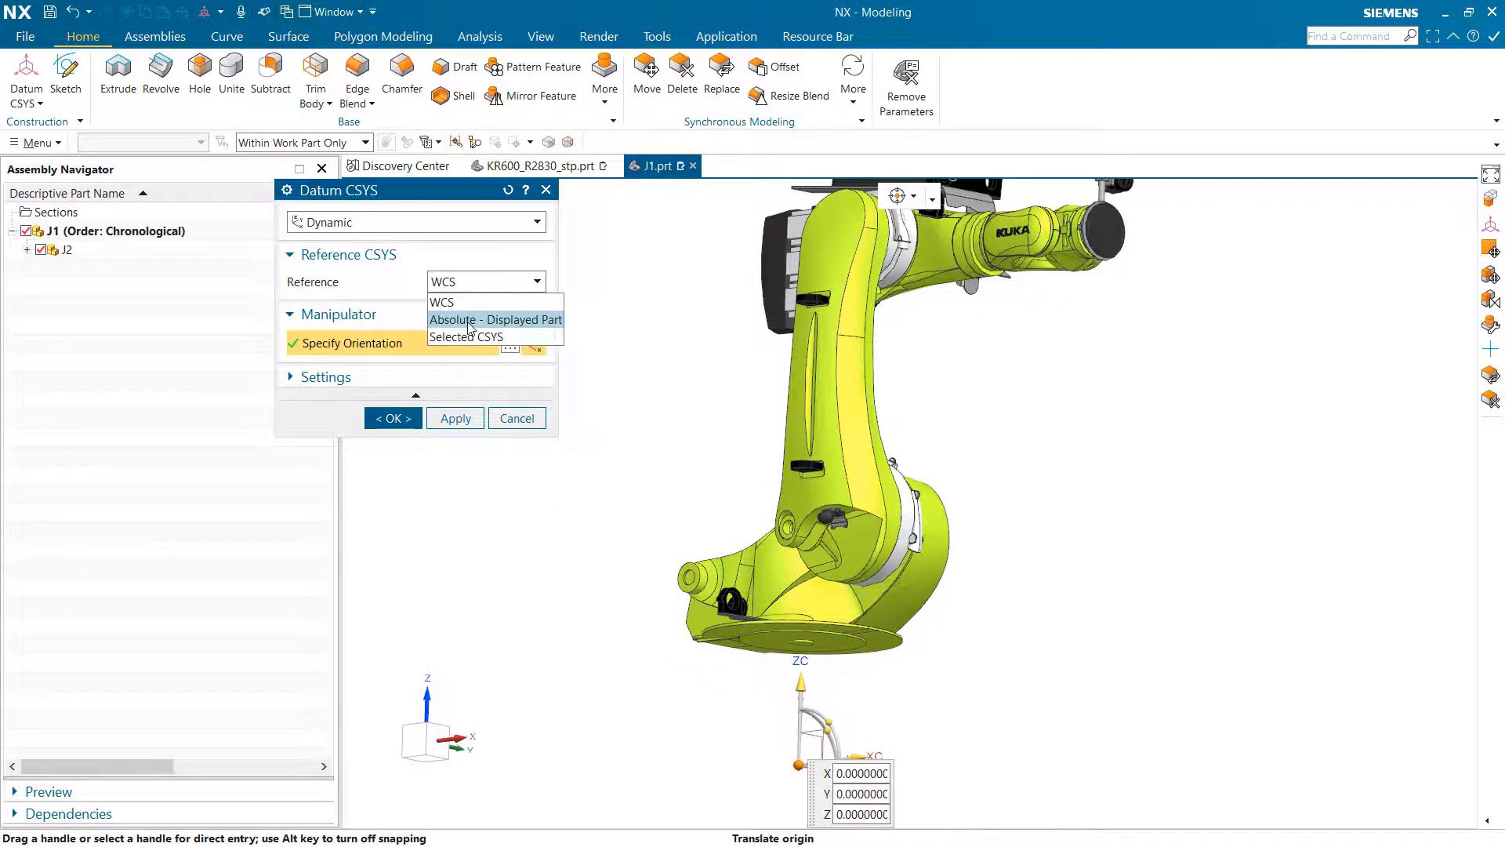
{"action": "left_click", "coordinate": [466, 321]}
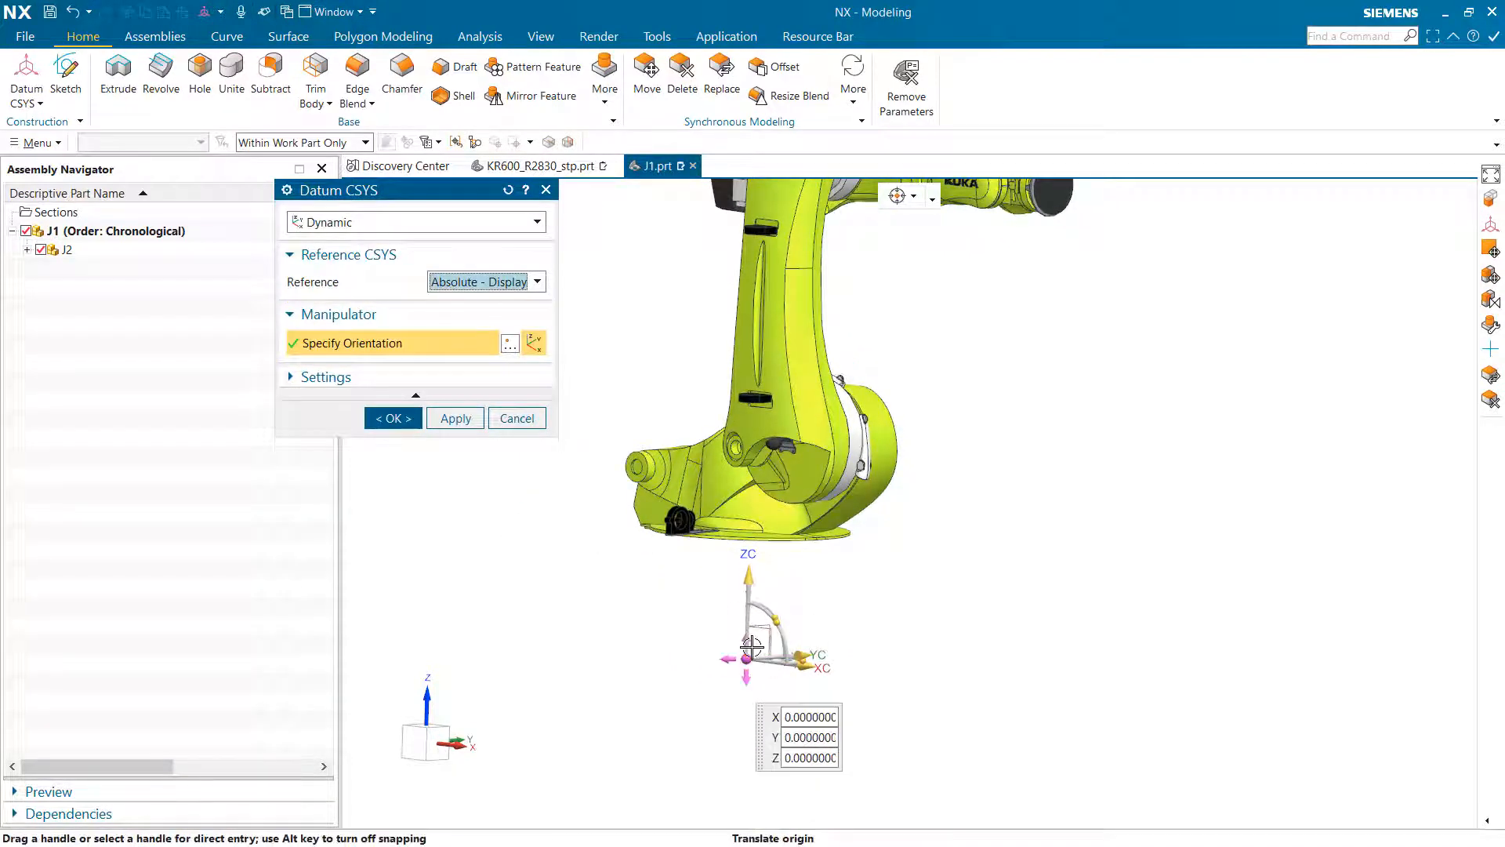
{"action": "scroll", "coordinate": [534, 511], "scroll_direction": "up", "scroll_amount": 5}
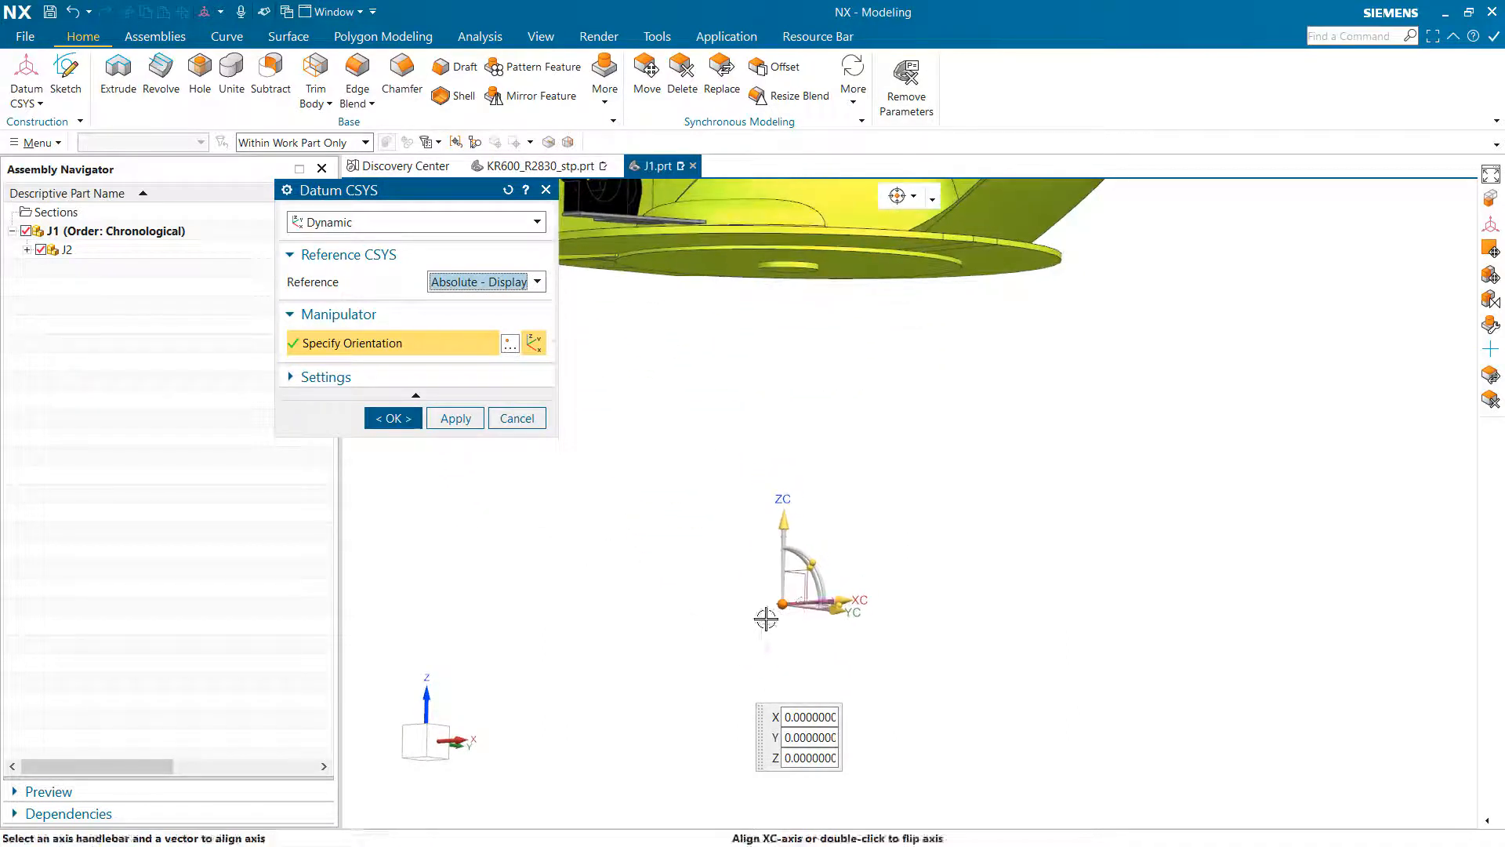
{"action": "left_click", "coordinate": [395, 428]}
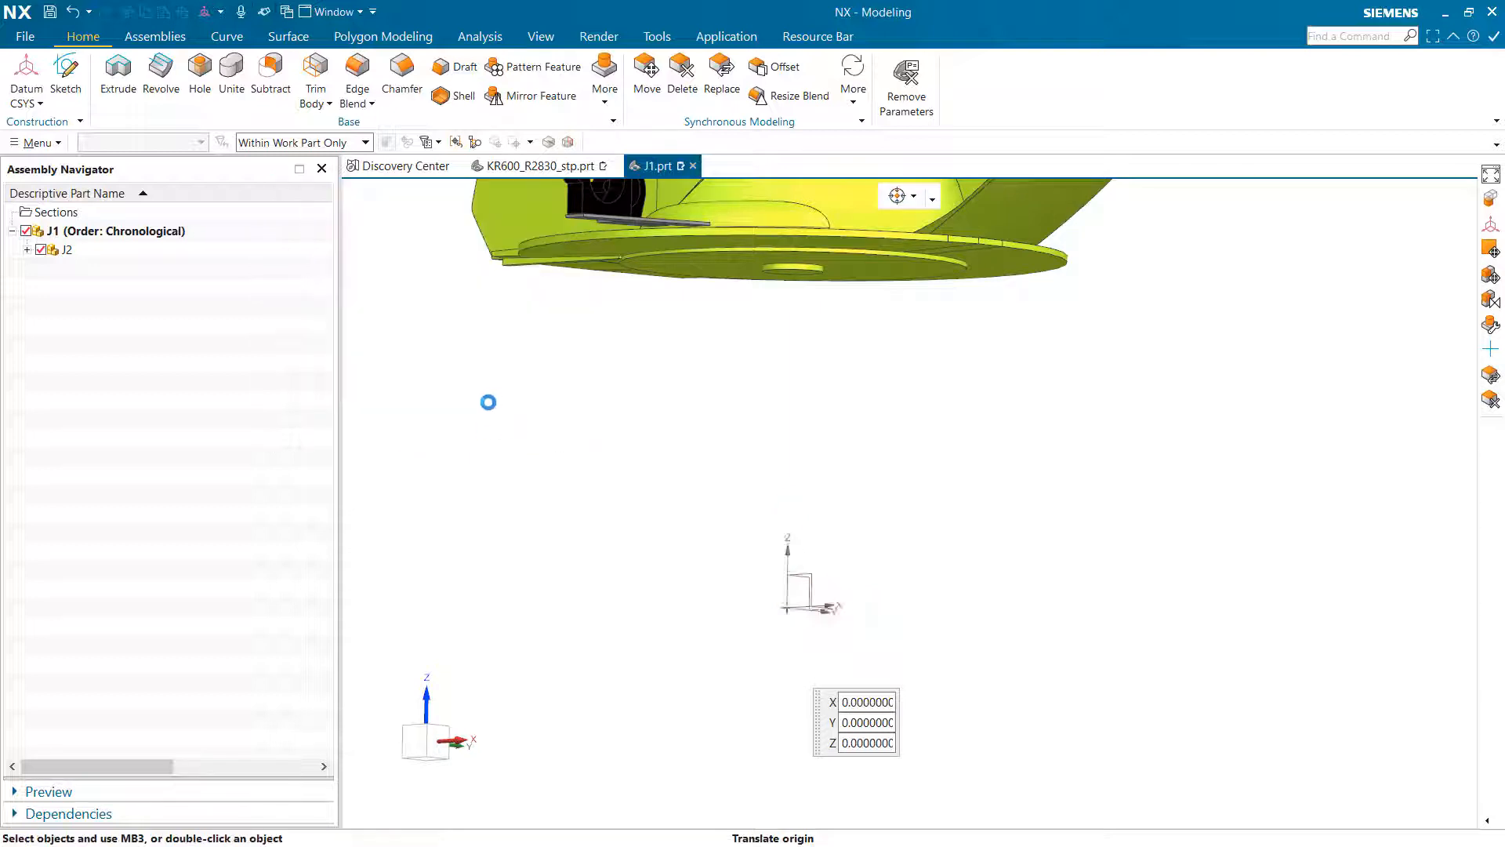
{"action": "left_click", "coordinate": [517, 429]}
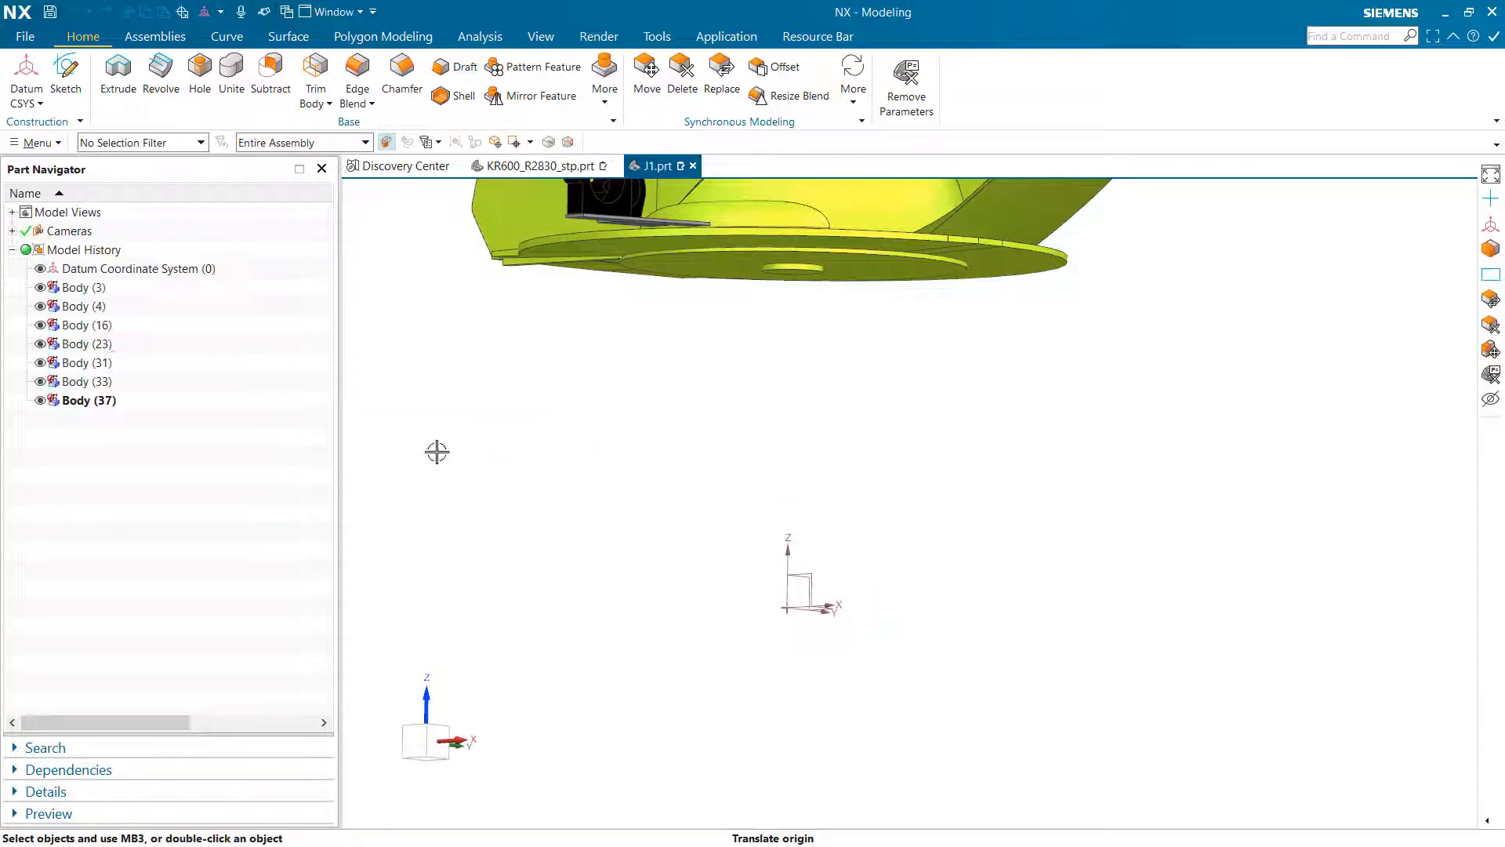
Create a datum coordinate system in J1 at the centre of the small circular edge under its base flange, at Z 556
{"action": "left_click", "coordinate": [137, 270]}
{"action": "key", "text": "Escape"}
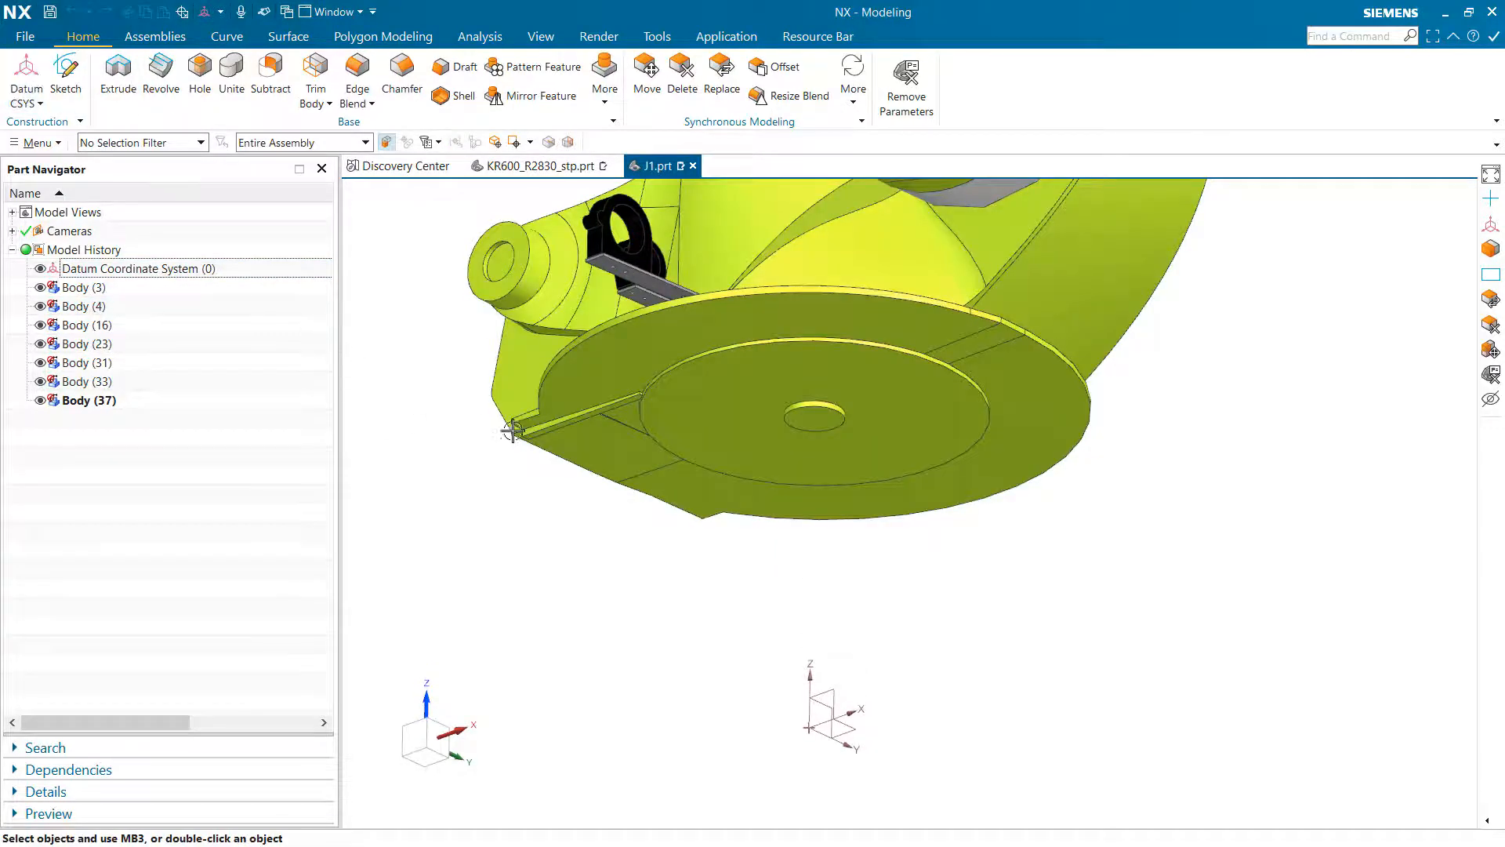
{"action": "middle_click_drag", "start_coordinate": [511, 431], "coordinate": [558, 404]}
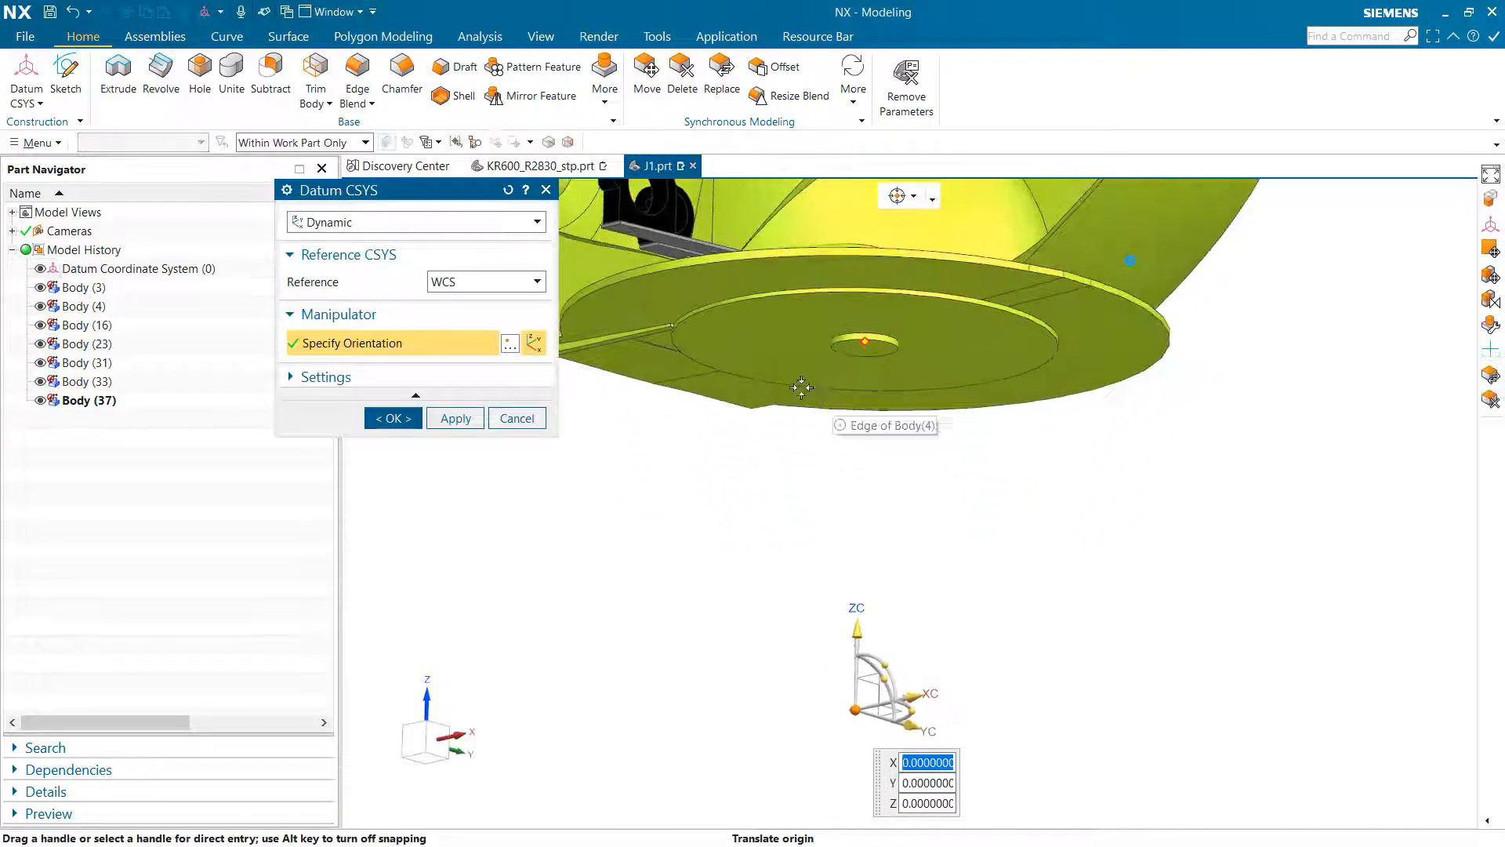
{"action": "left_click", "coordinate": [851, 351]}
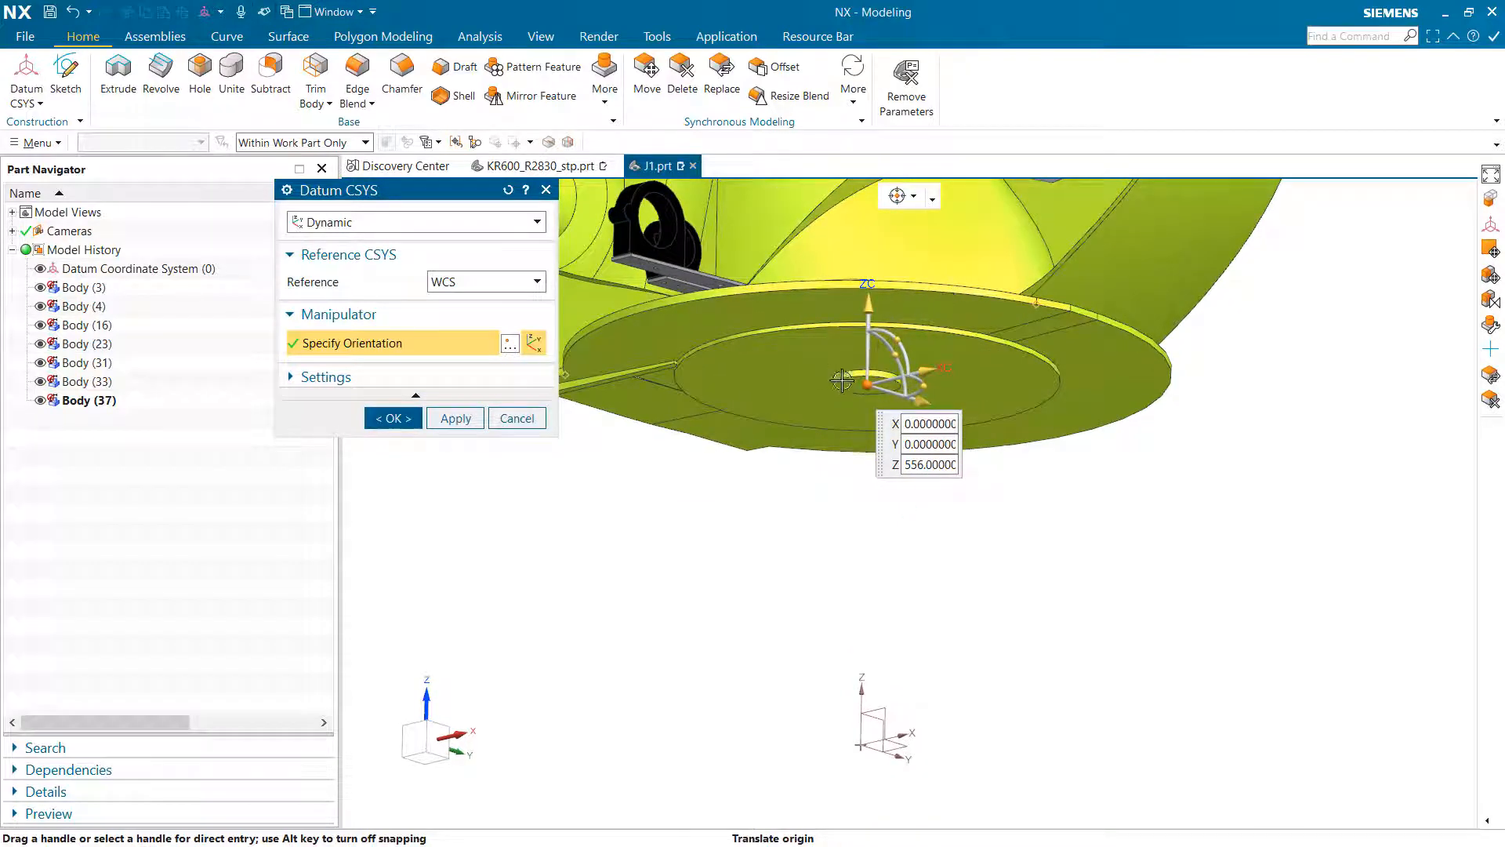
{"action": "left_click", "coordinate": [393, 418]}
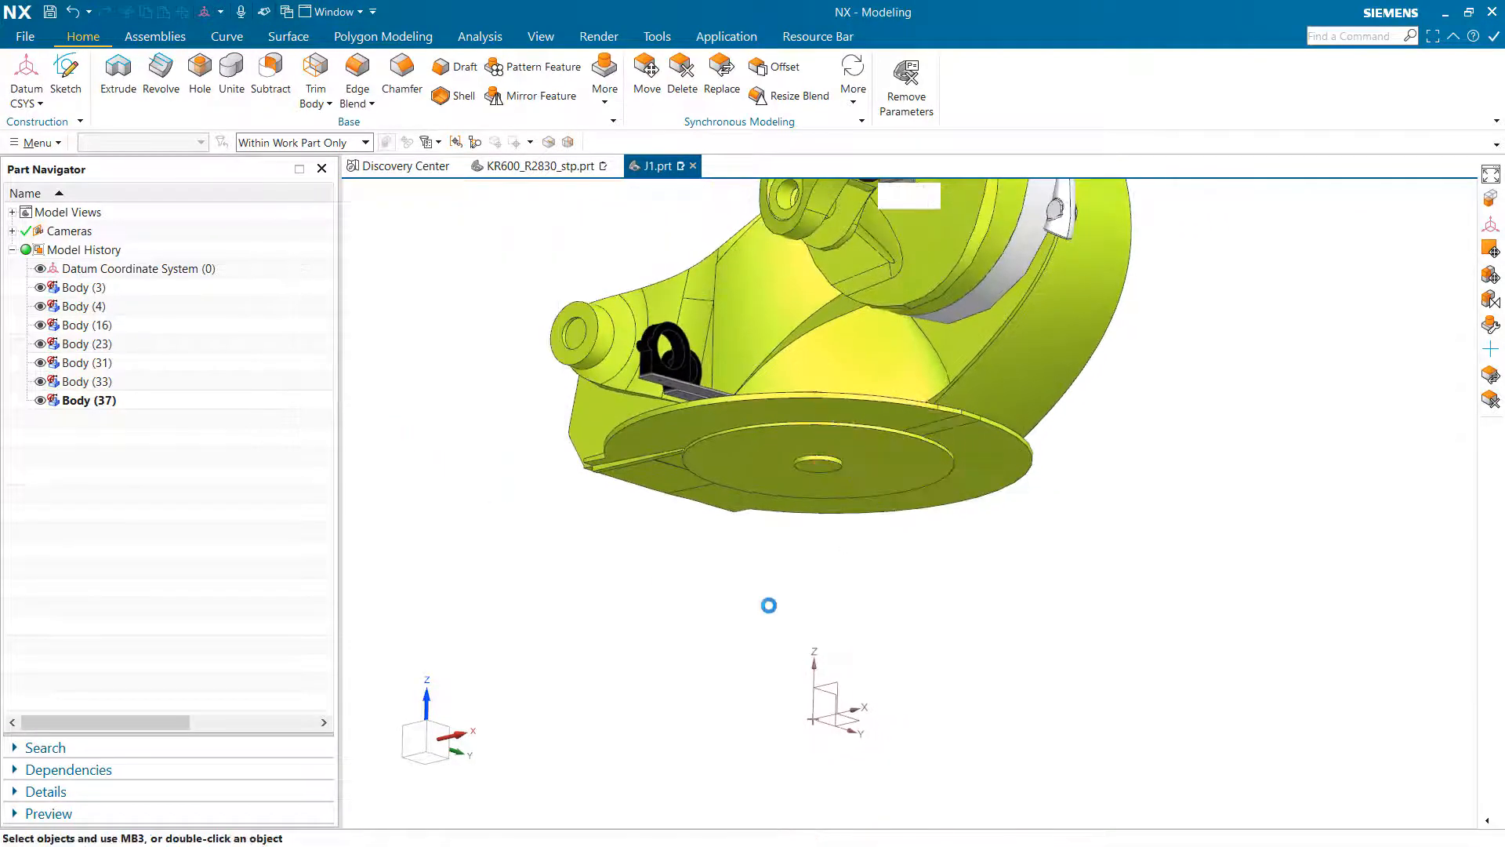
{"action": "left_click", "coordinate": [165, 270]}
{"action": "left_click", "coordinate": [147, 437]}
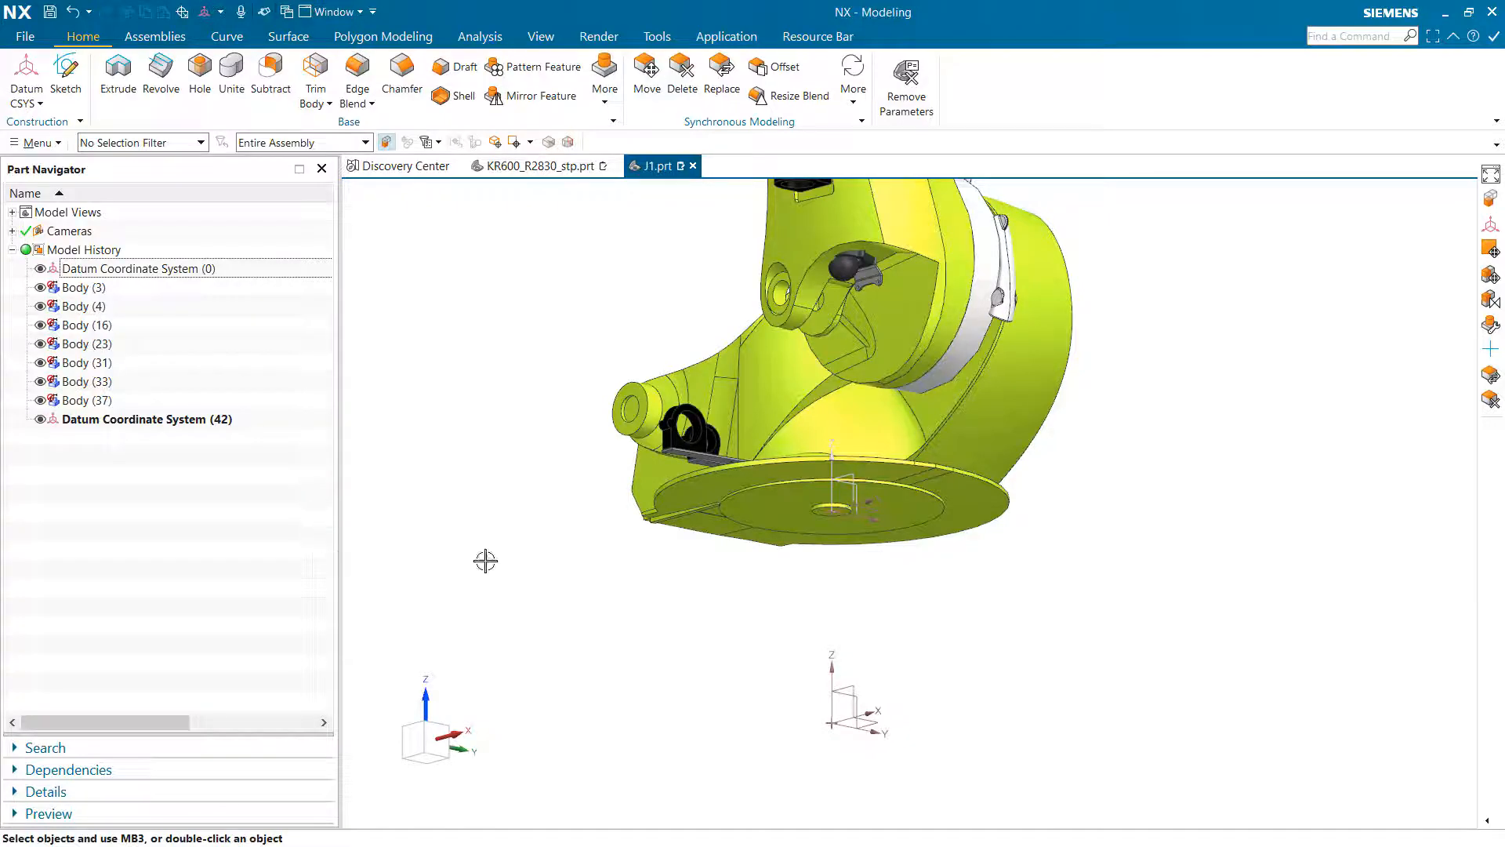
Start Move Object on all of J1's own bodies together with its flange datum coordinate system, using CSYS to CSYS motion
{"action": "scroll", "coordinate": [784, 750], "scroll_direction": "down", "scroll_amount": 5}
{"action": "middle_click_drag", "start_coordinate": [836, 722], "coordinate": [483, 556]}
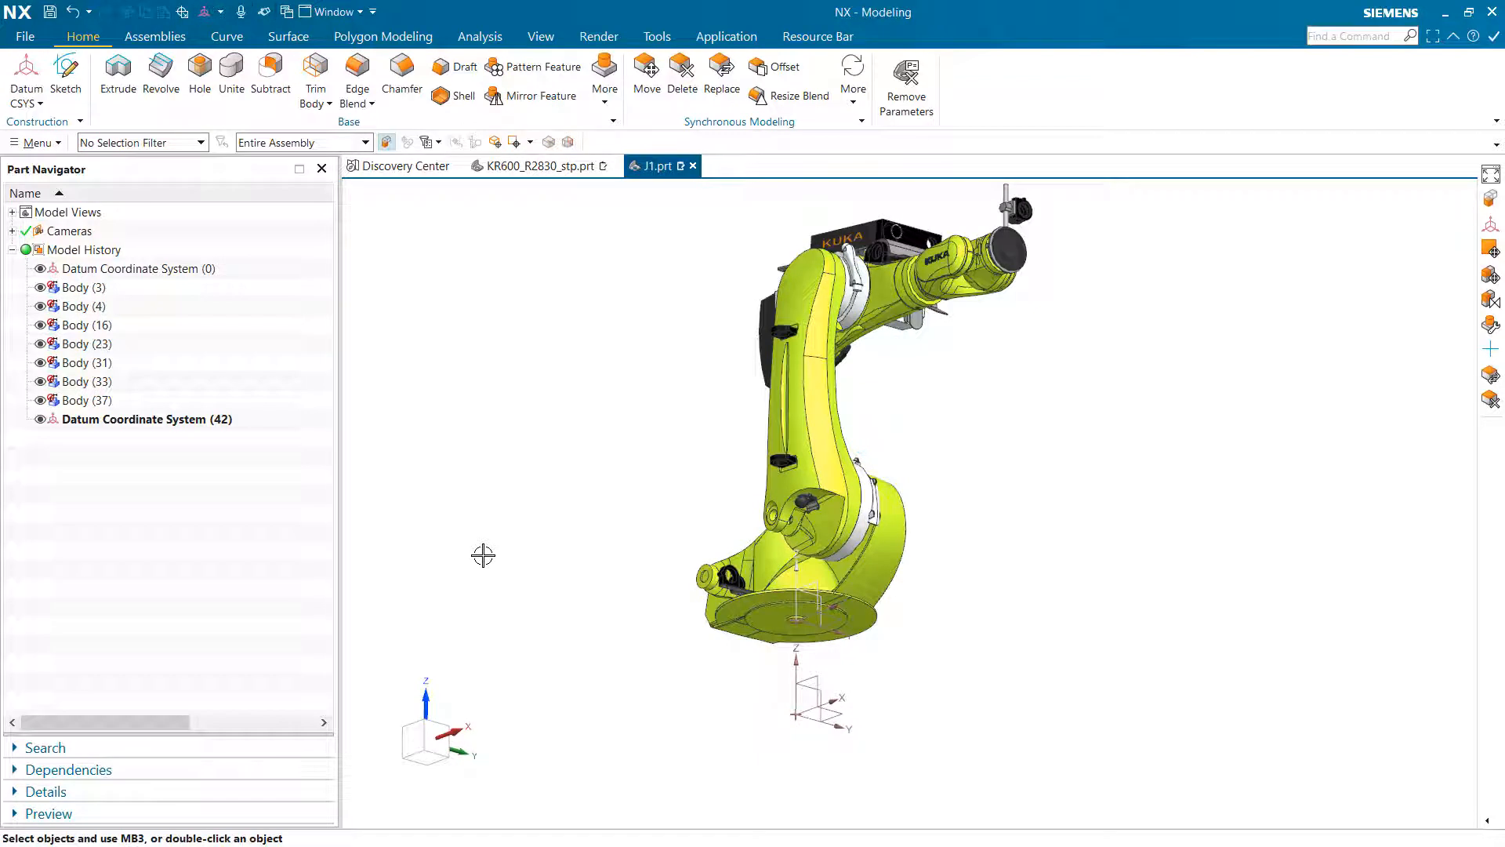
{"action": "left_click", "coordinate": [36, 142]}
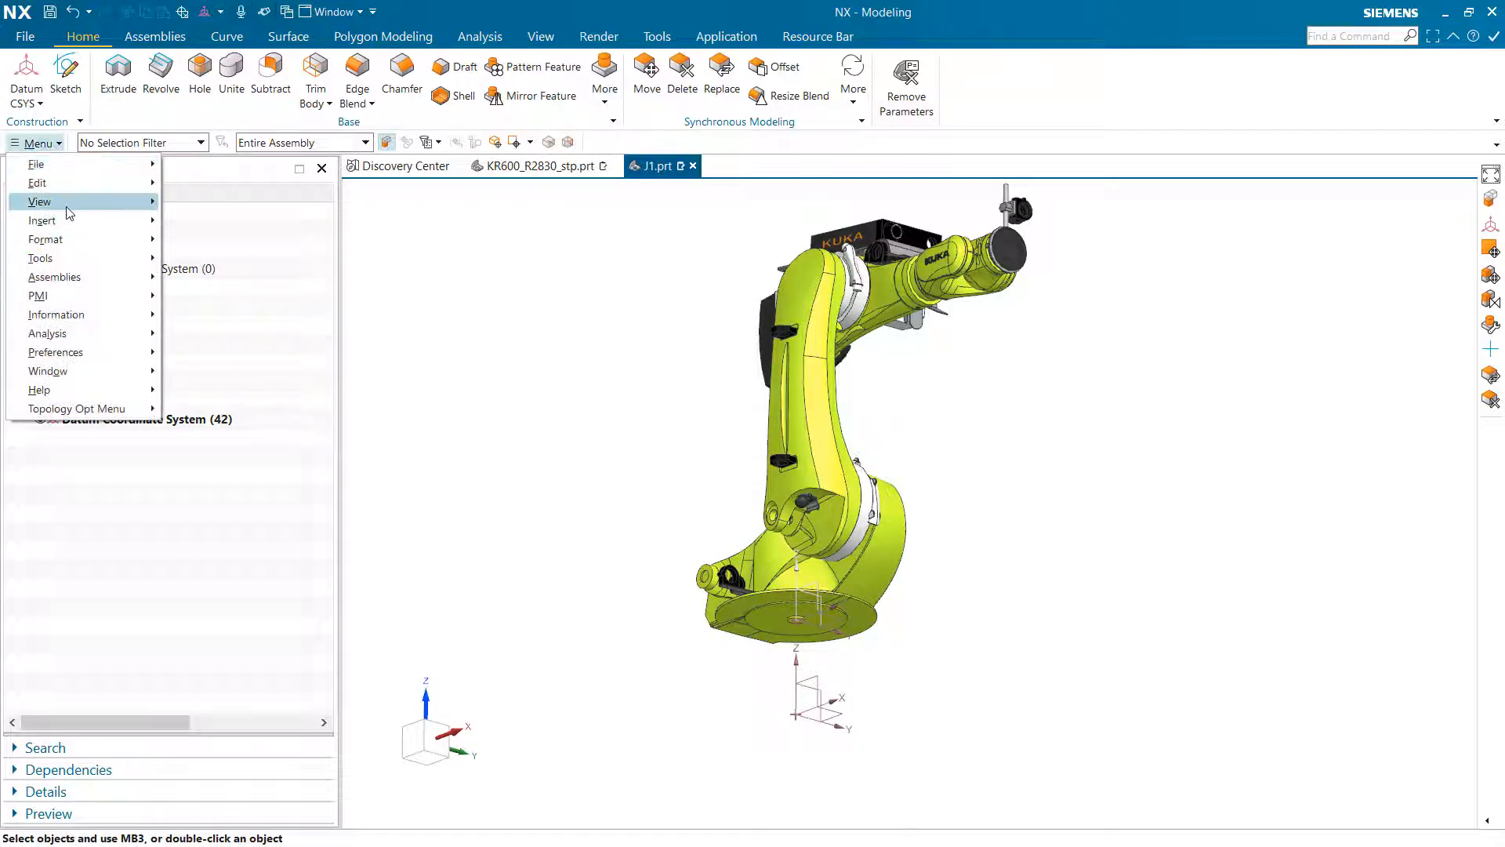
{"action": "mouse_move", "coordinate": [78, 184]}
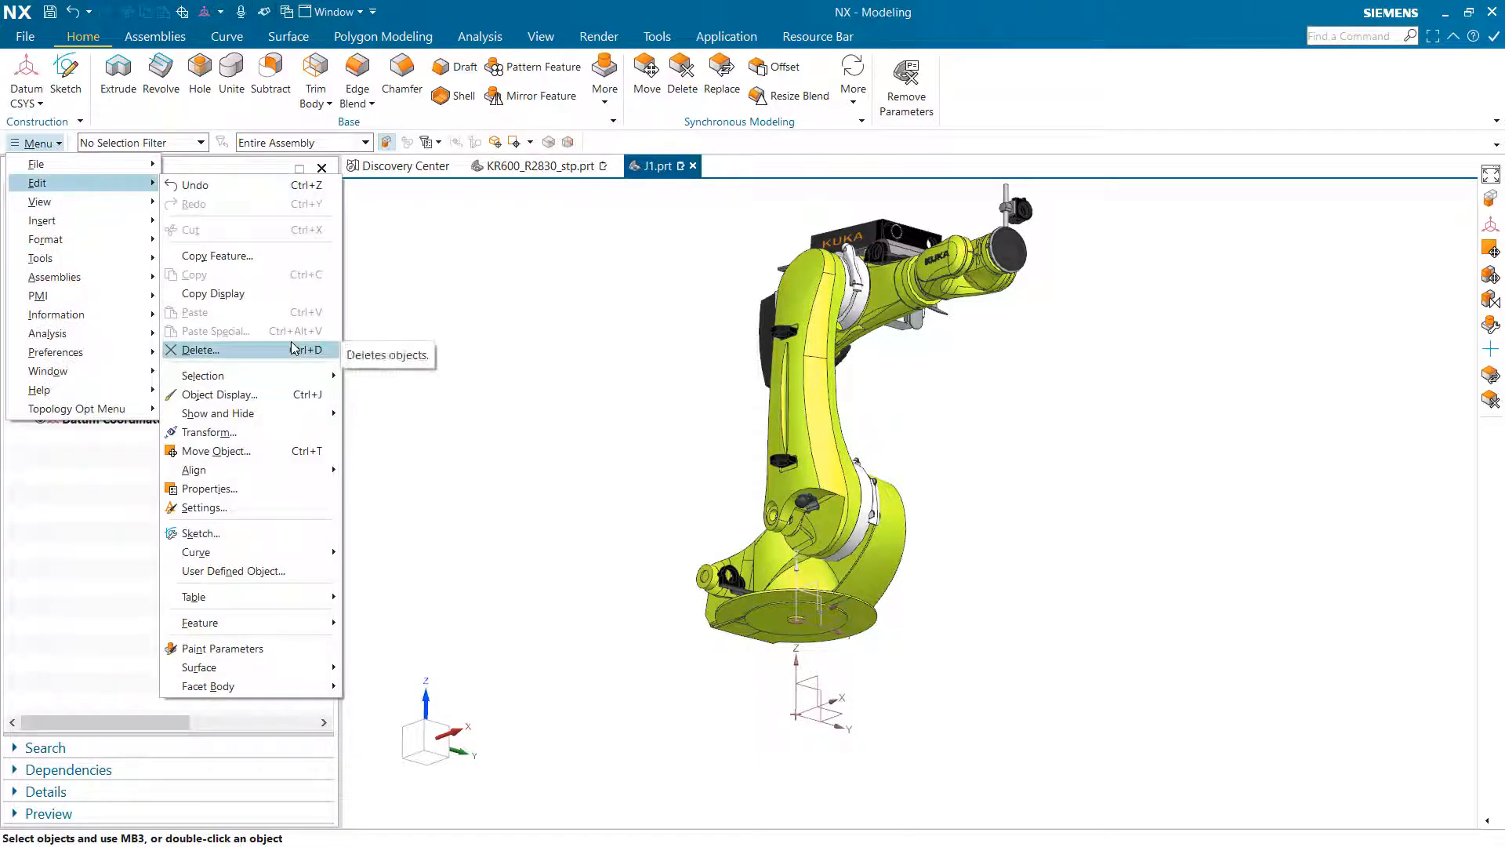
{"action": "left_click", "coordinate": [263, 460]}
{"action": "scroll", "coordinate": [752, 275], "scroll_direction": "down", "scroll_amount": 1}
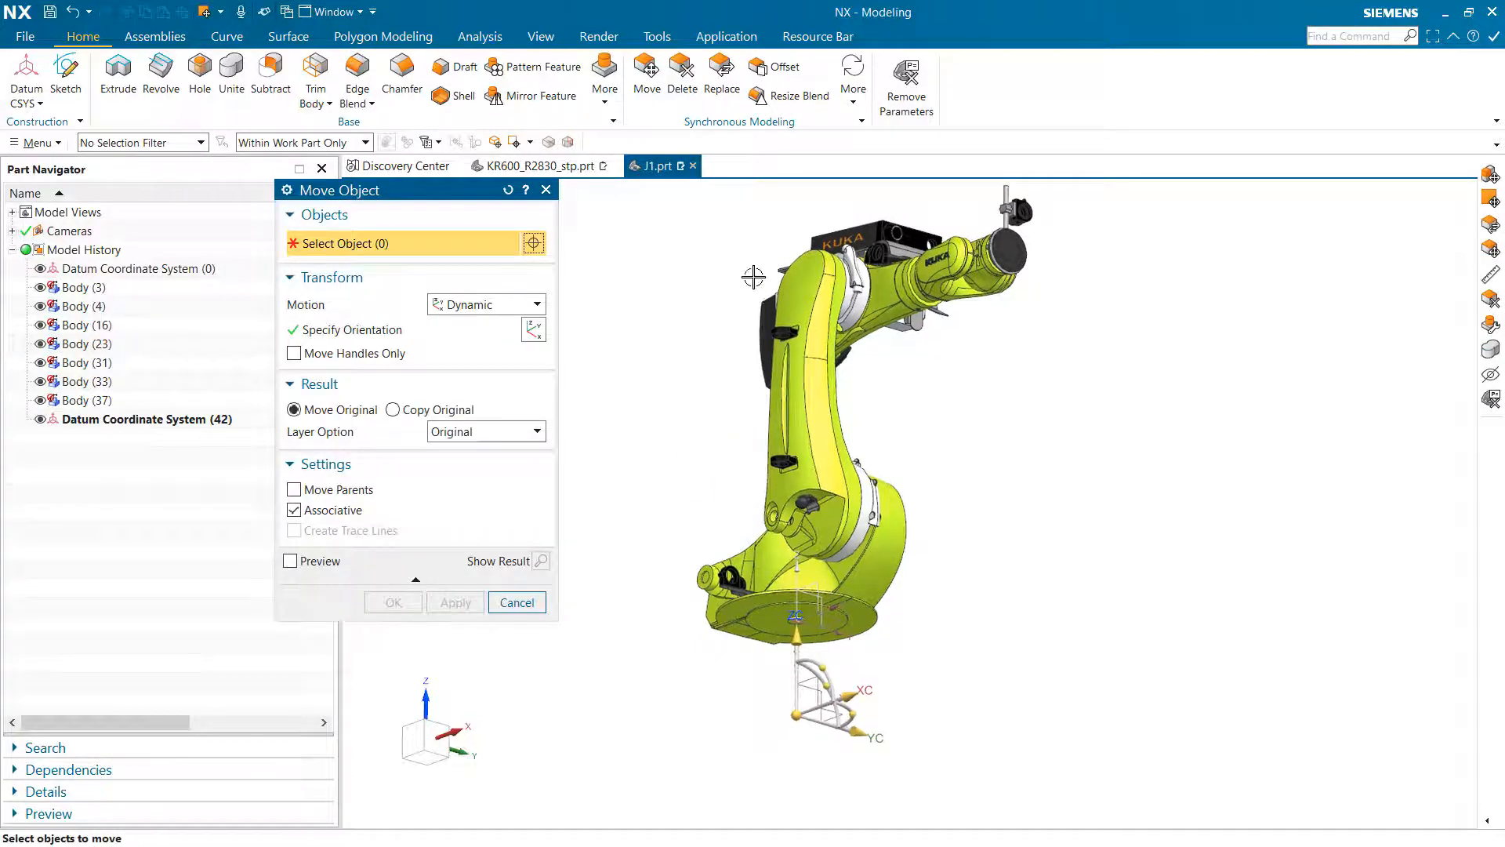
{"action": "left_click_drag", "start_coordinate": [688, 195], "coordinate": [1044, 669]}
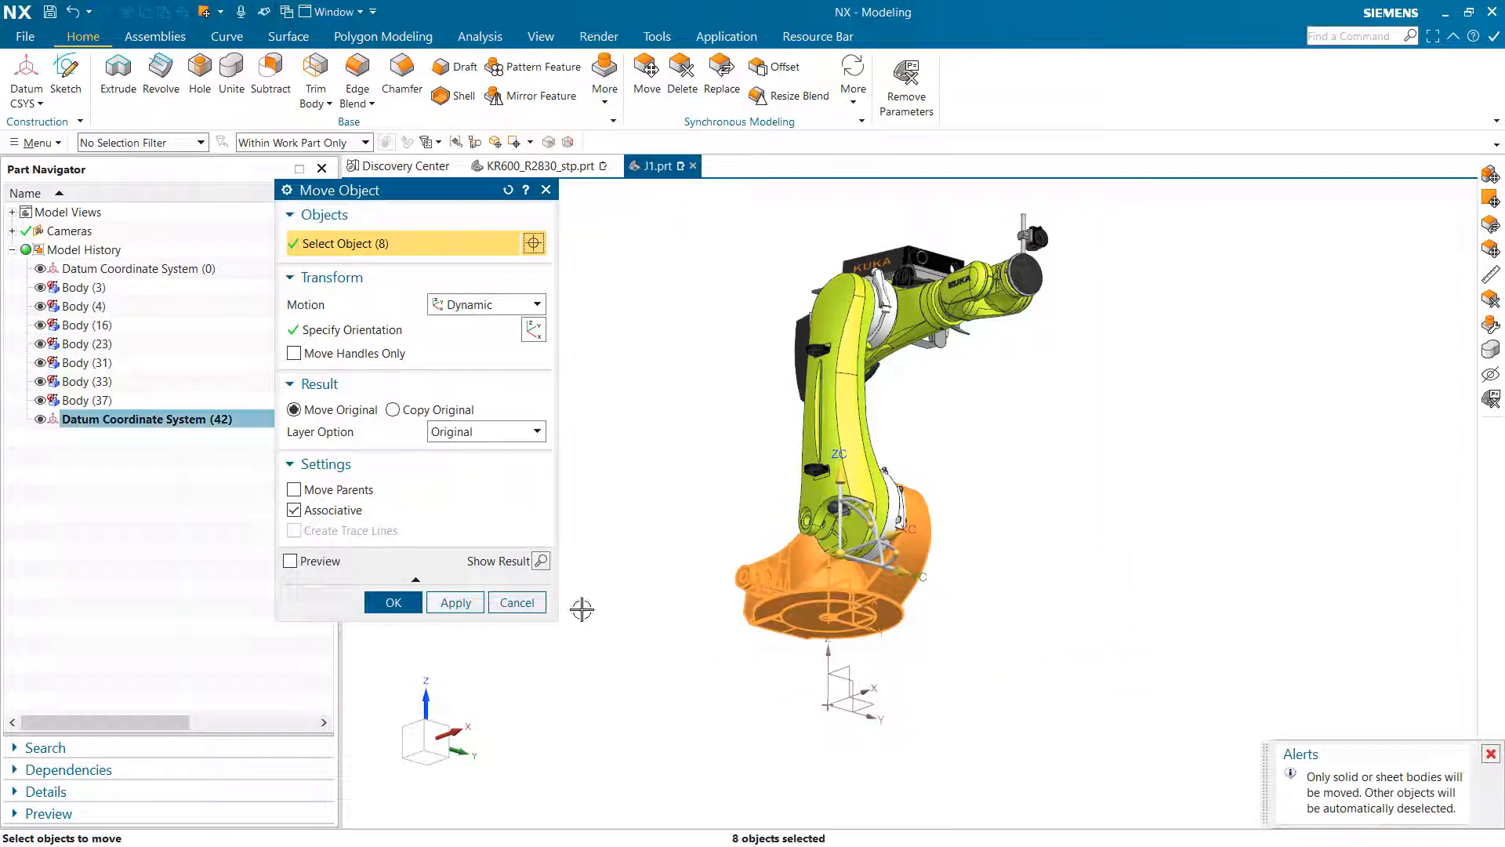
{"action": "left_click", "coordinate": [484, 305]}
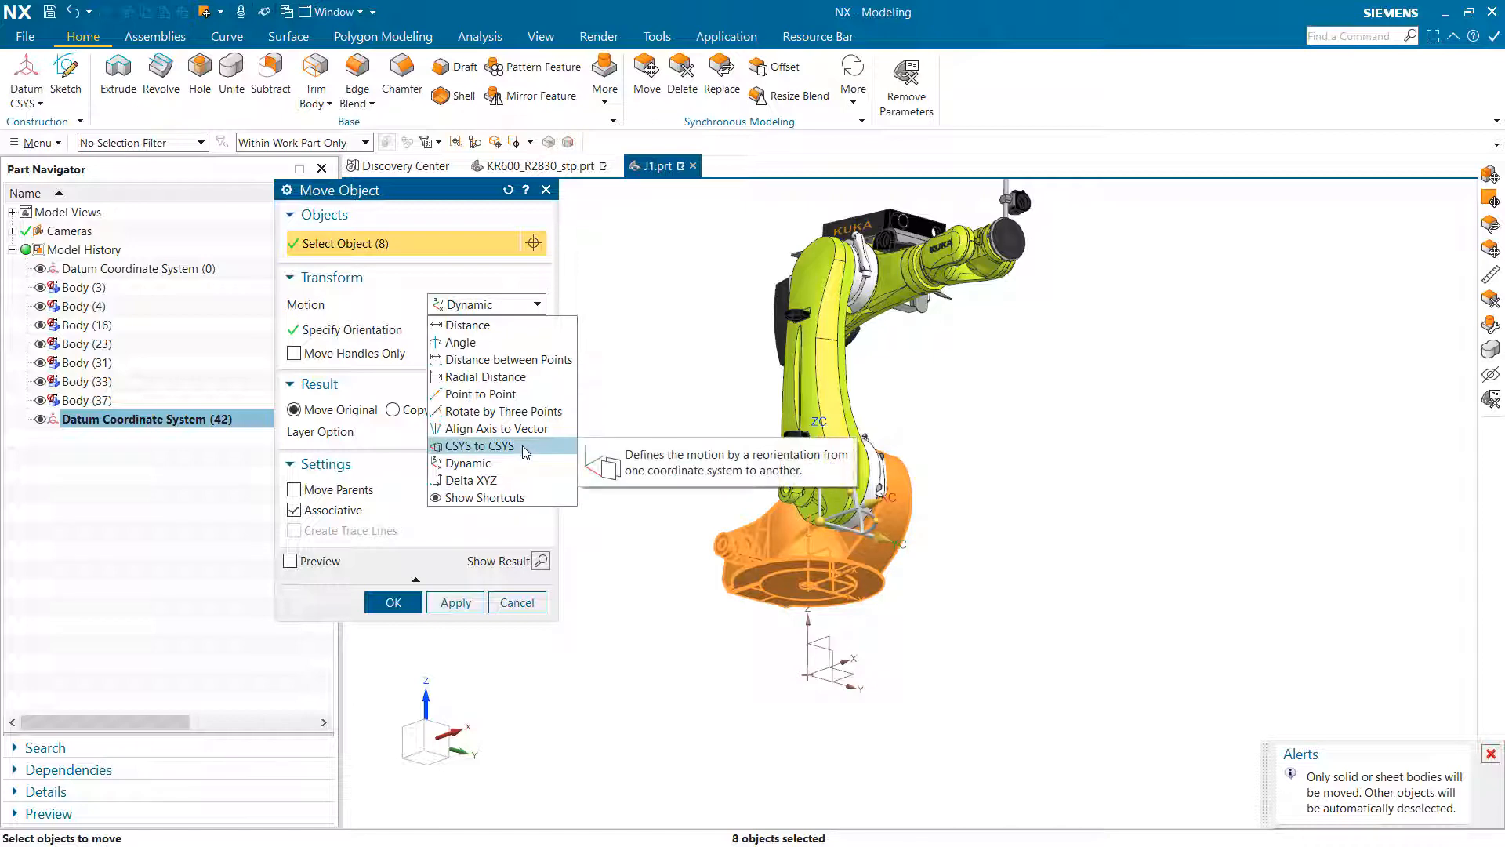
{"action": "left_click", "coordinate": [480, 446]}
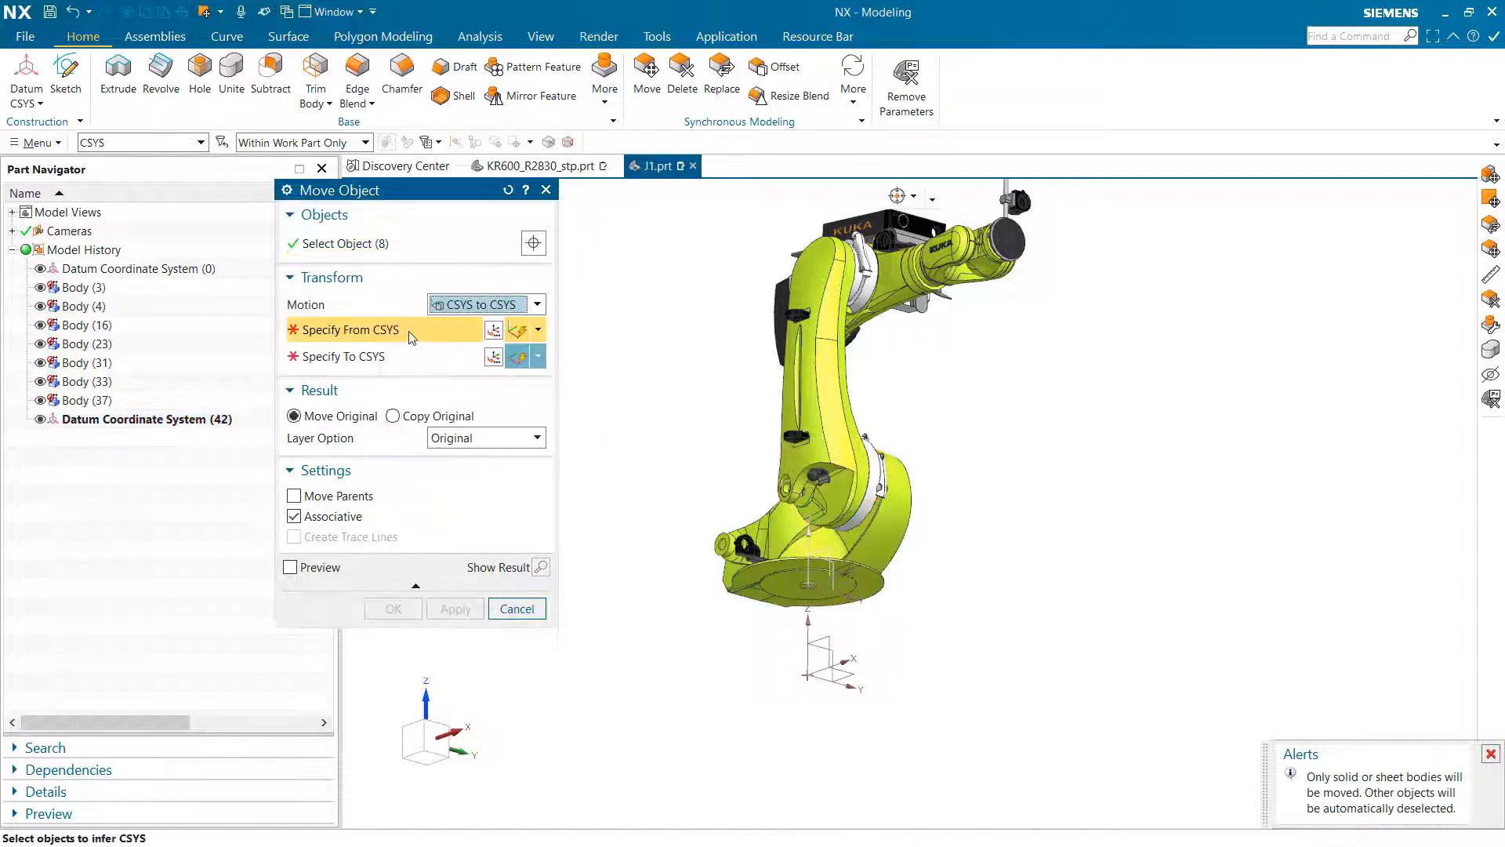
Move the selected J1 bodies from the datum coordinate system at the flange centre to the one at the part origin, with preview enabled
{"action": "scroll", "coordinate": [680, 676], "scroll_direction": "up", "scroll_amount": 2}
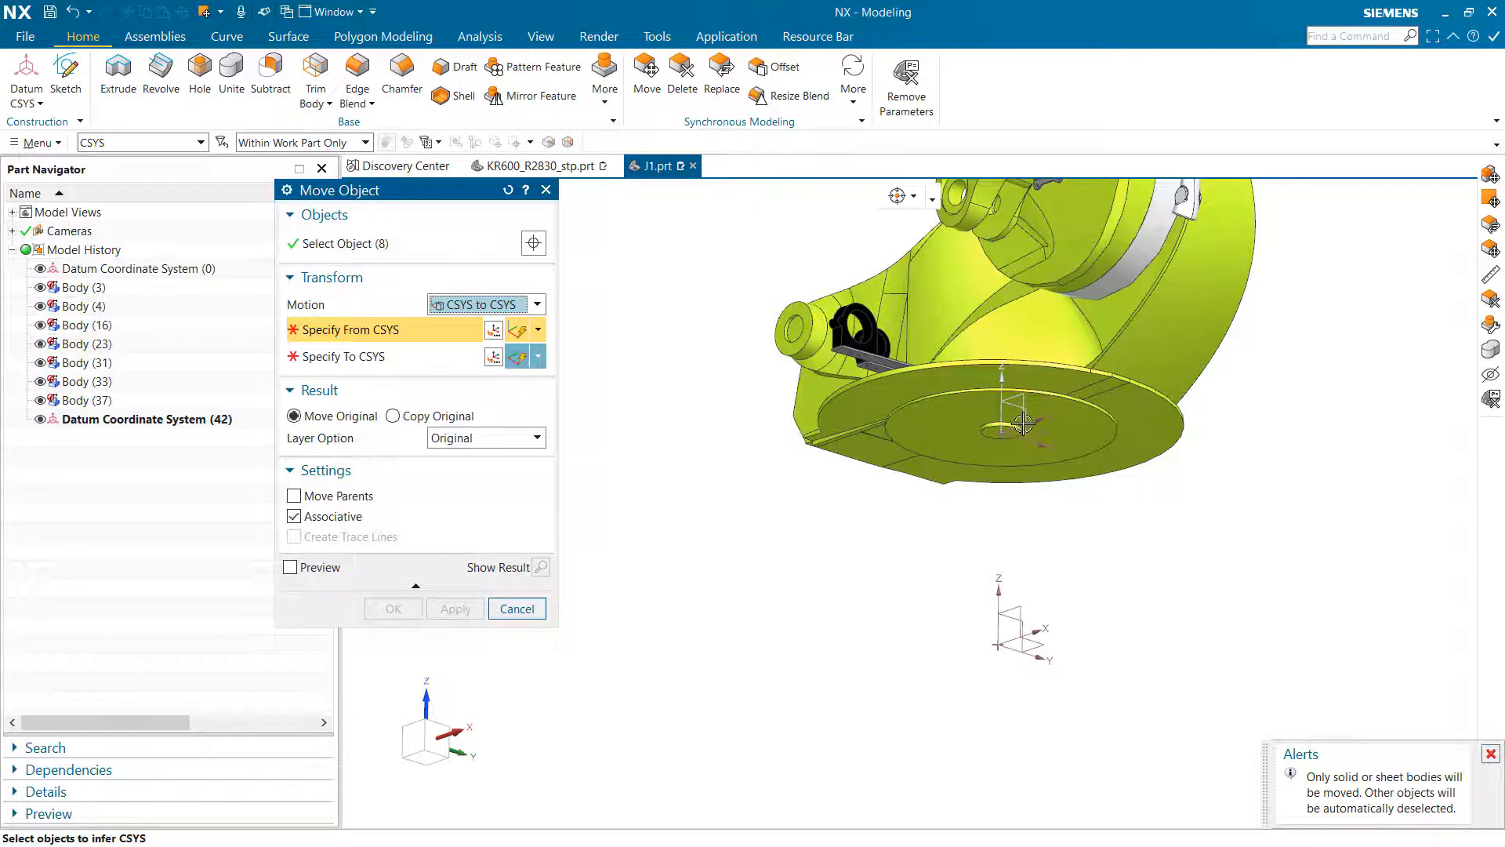
{"action": "right_click_drag", "start_coordinate": [813, 534], "coordinate": [1025, 420]}
{"action": "scroll", "coordinate": [1025, 420], "scroll_direction": "up", "scroll_amount": 1}
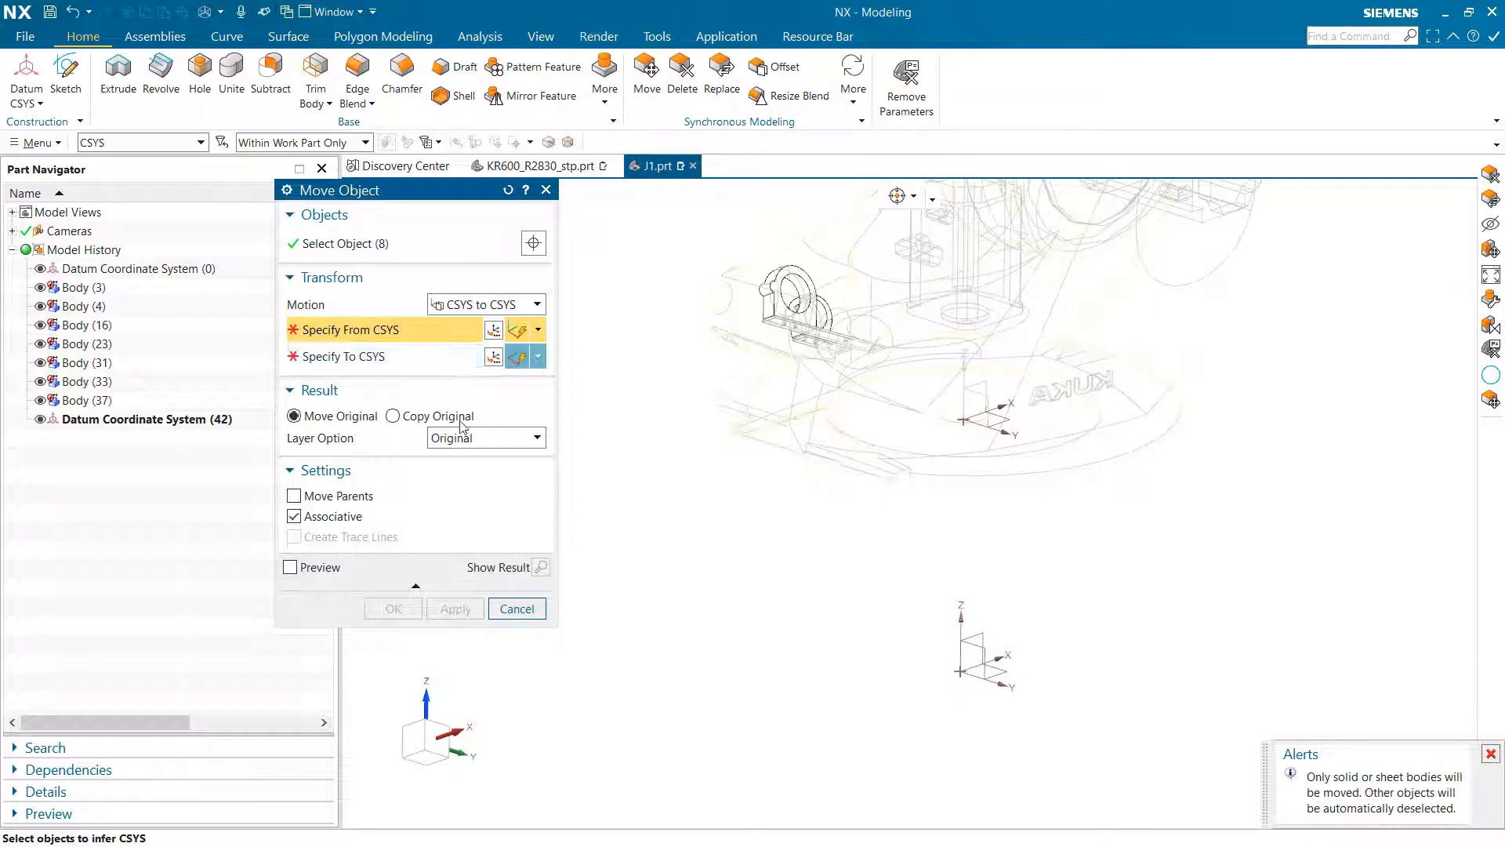
{"action": "left_click", "coordinate": [423, 252]}
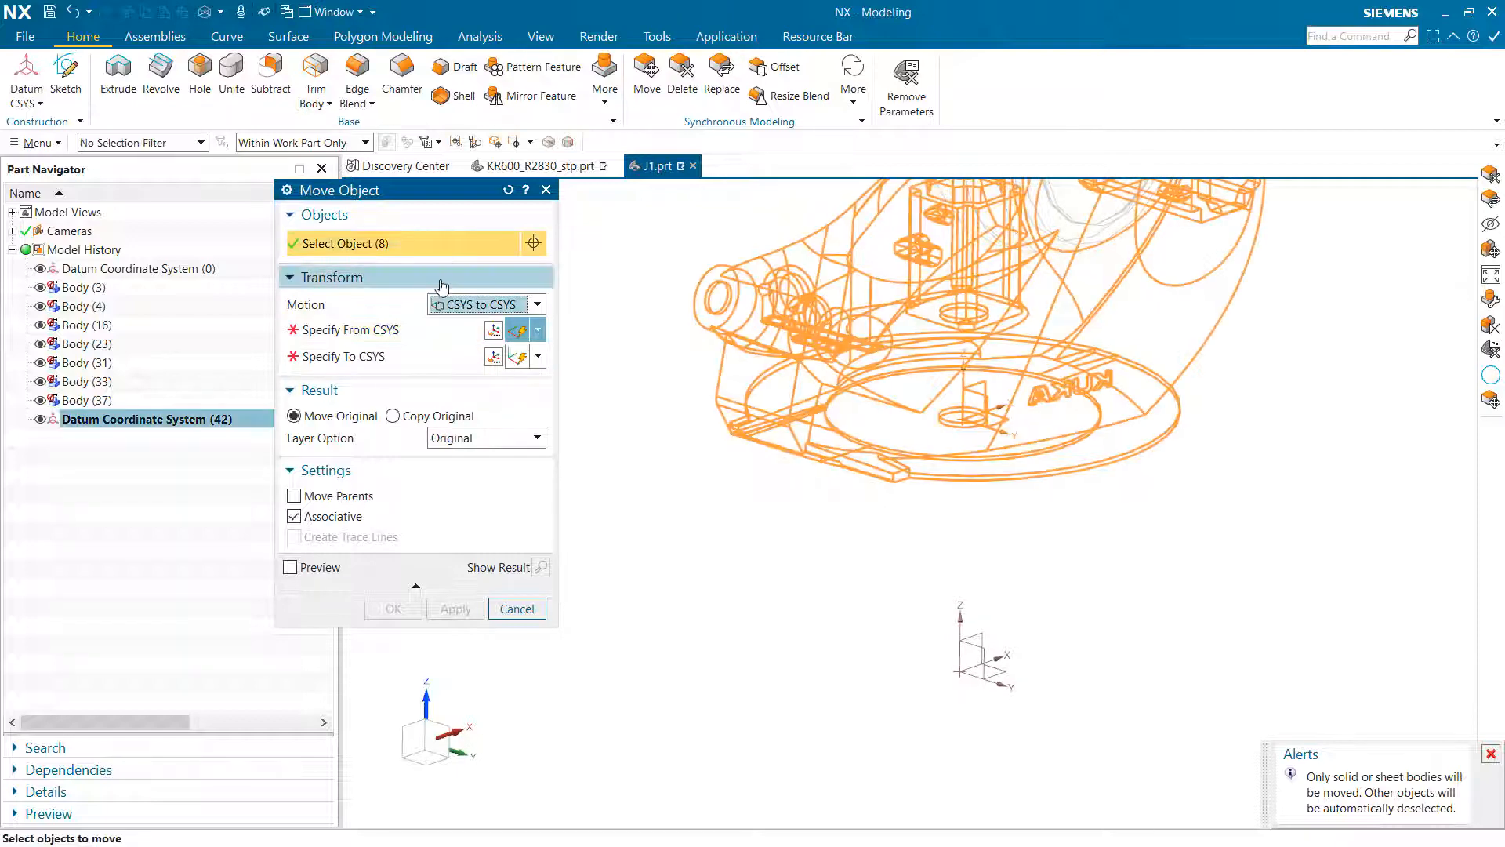
{"action": "left_click", "coordinate": [346, 327]}
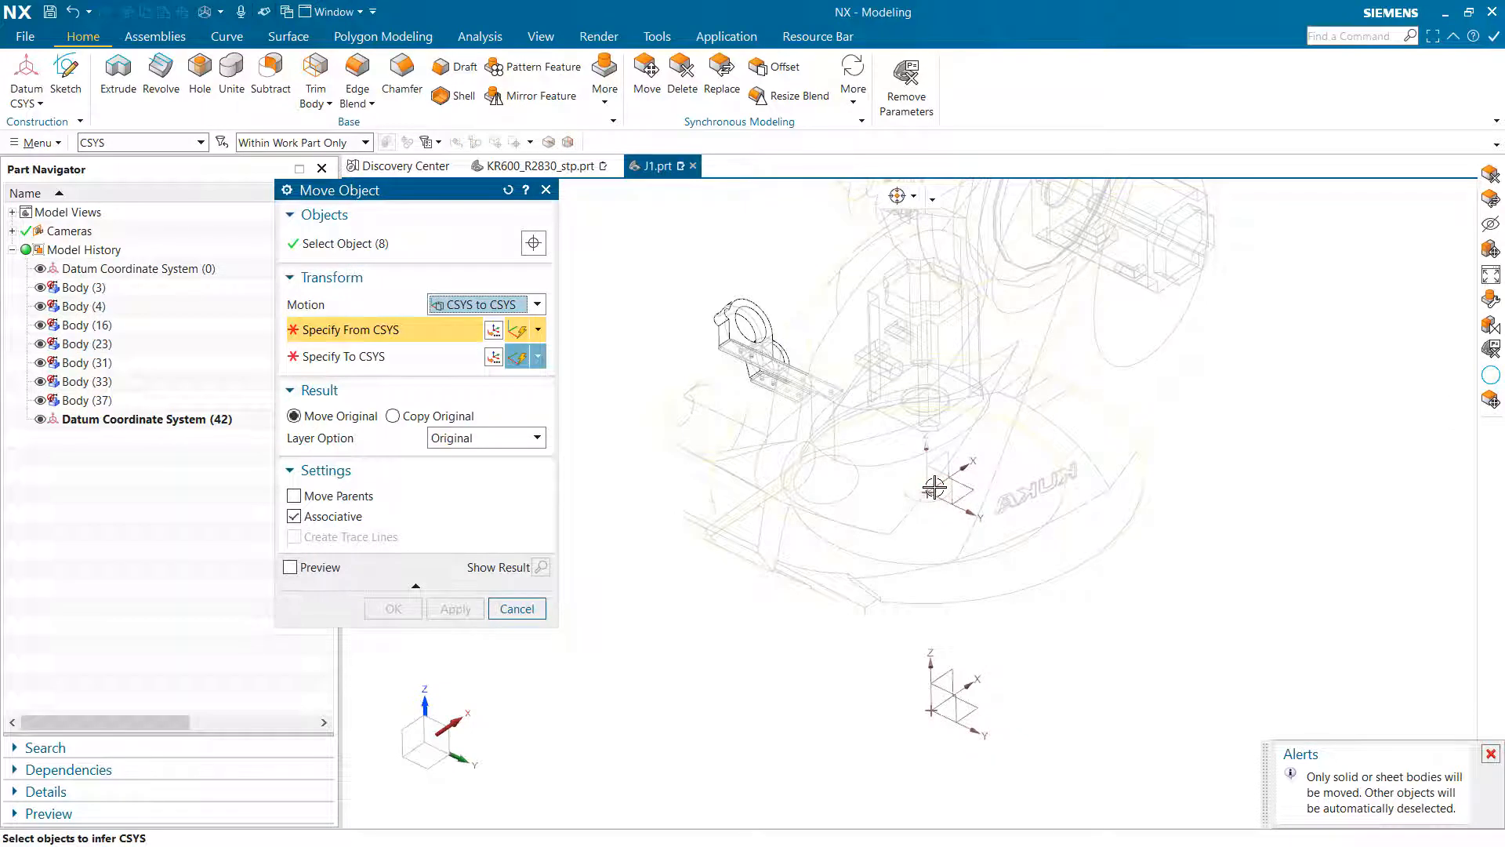
{"action": "left_click", "coordinate": [923, 494]}
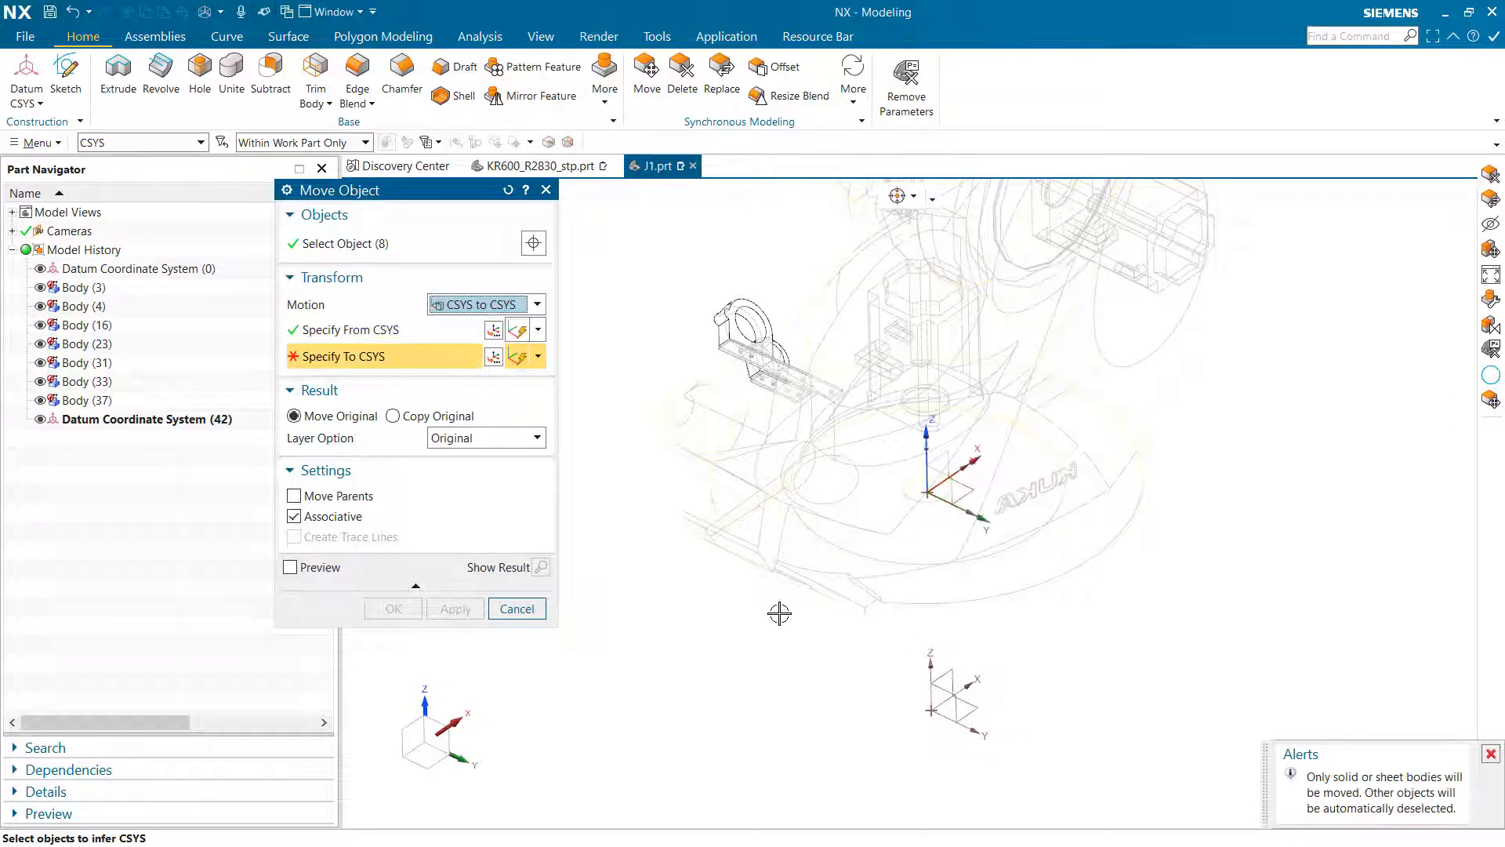
{"action": "left_click", "coordinate": [938, 715]}
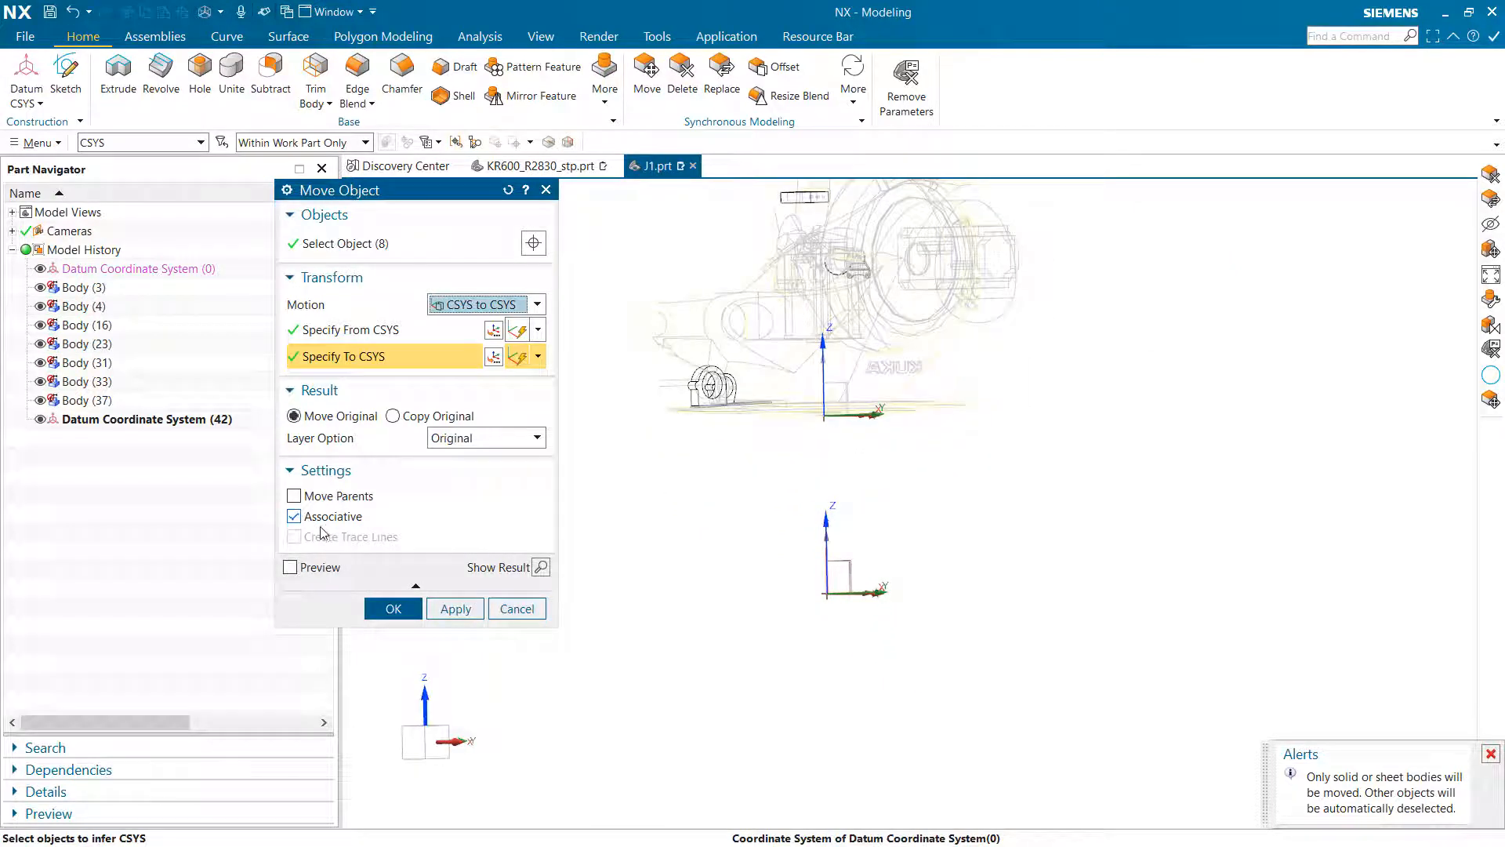
{"action": "left_click", "coordinate": [292, 567]}
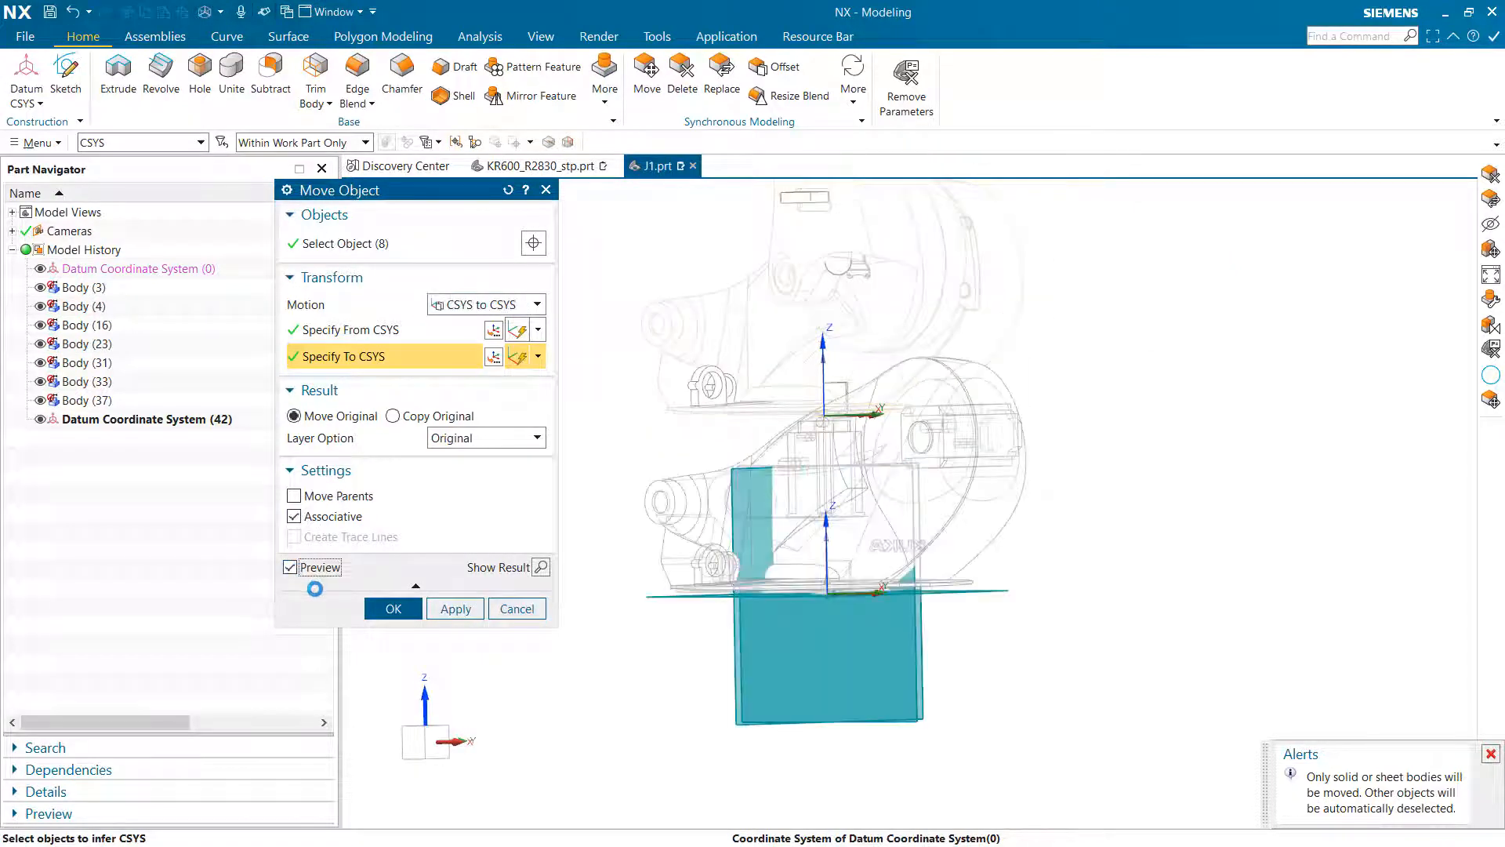
{"action": "right_click_drag", "start_coordinate": [669, 739], "coordinate": [632, 444]}
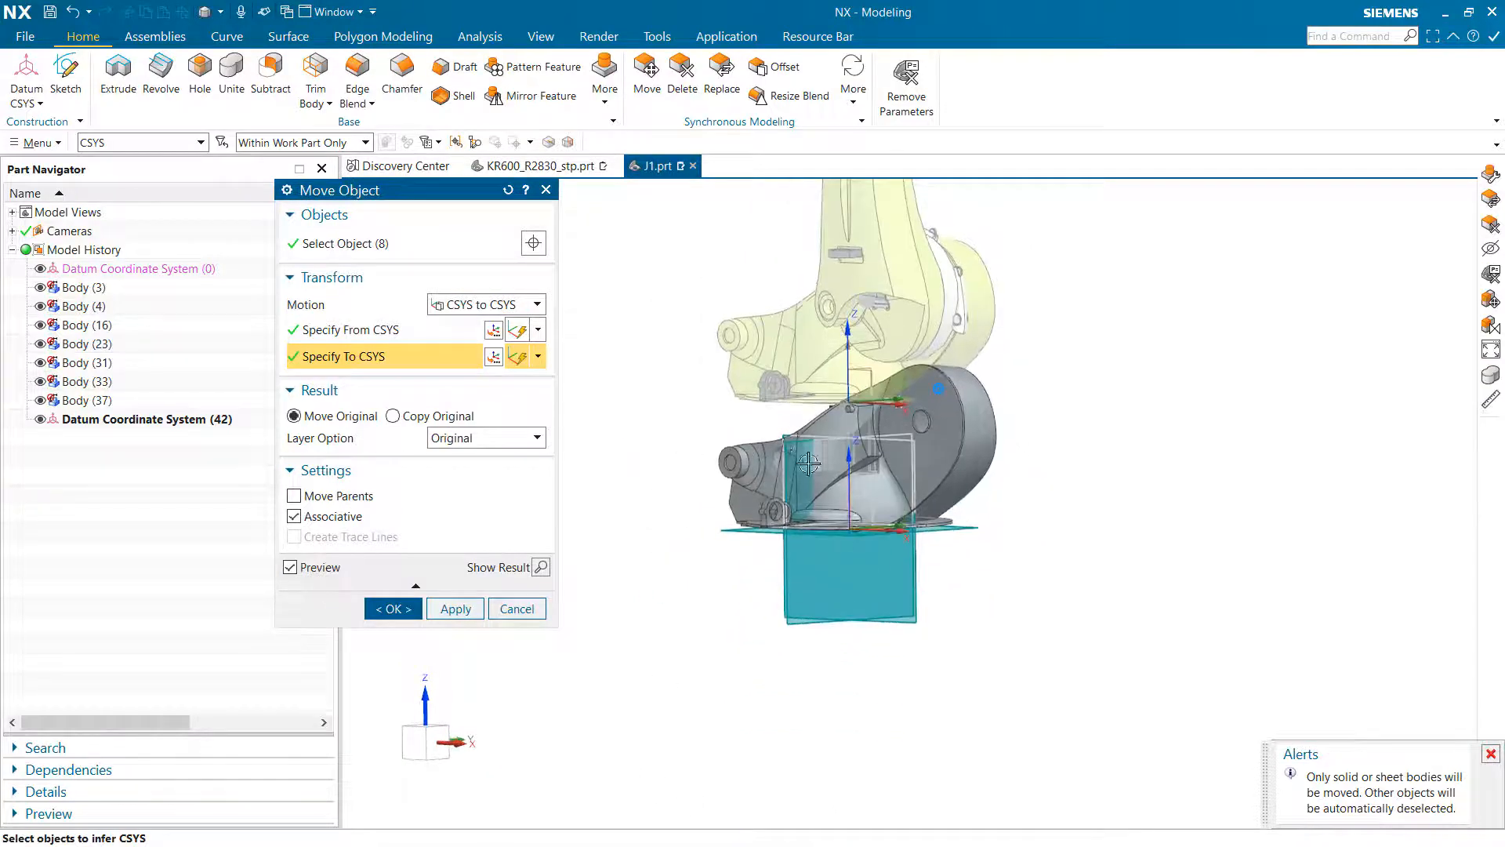
{"action": "middle_click_drag", "start_coordinate": [890, 334], "coordinate": [884, 307]}
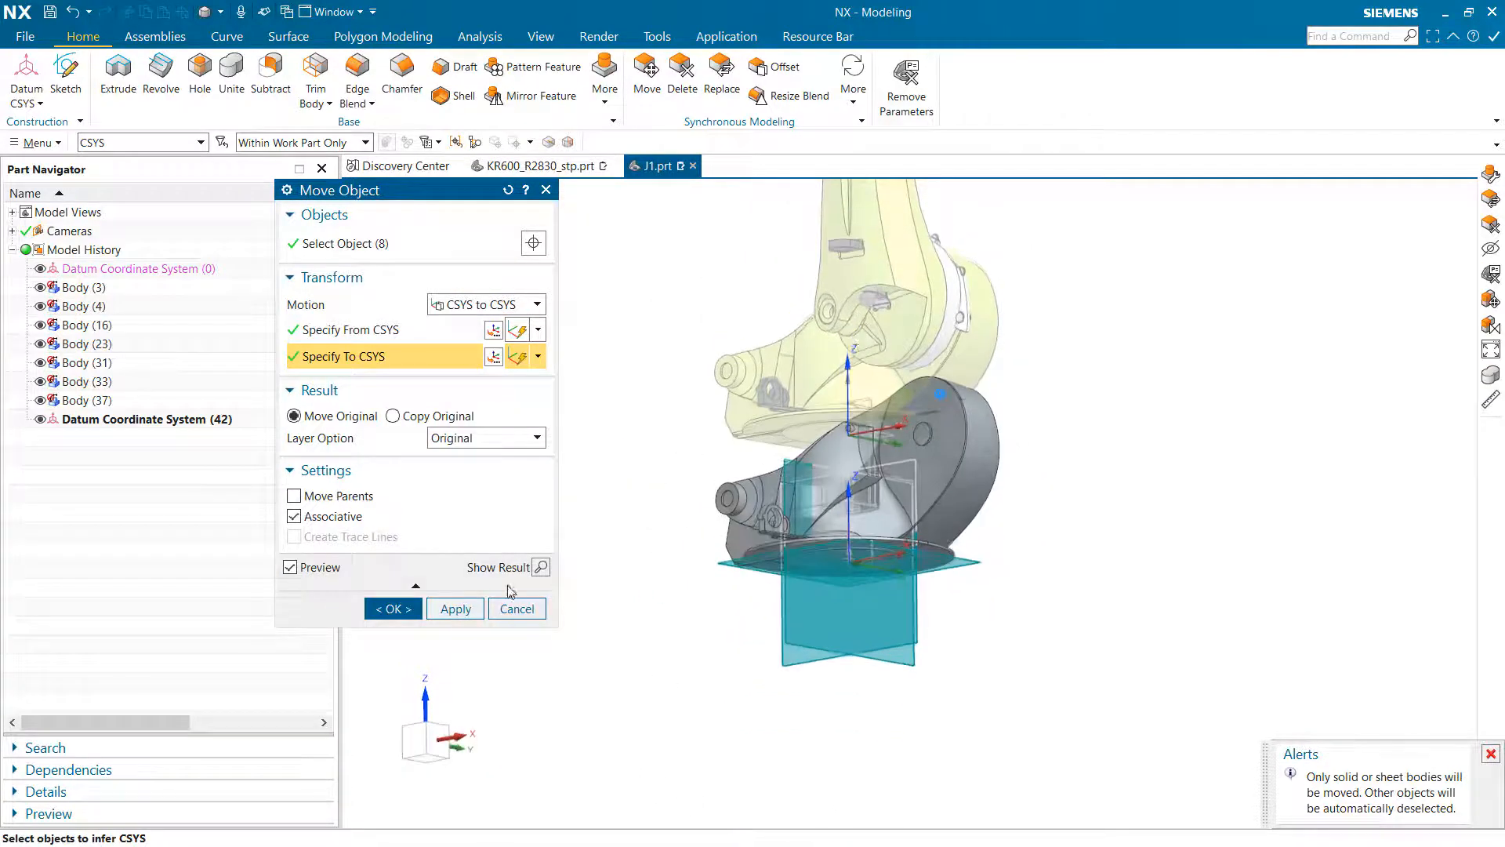
{"action": "left_click", "coordinate": [397, 611]}
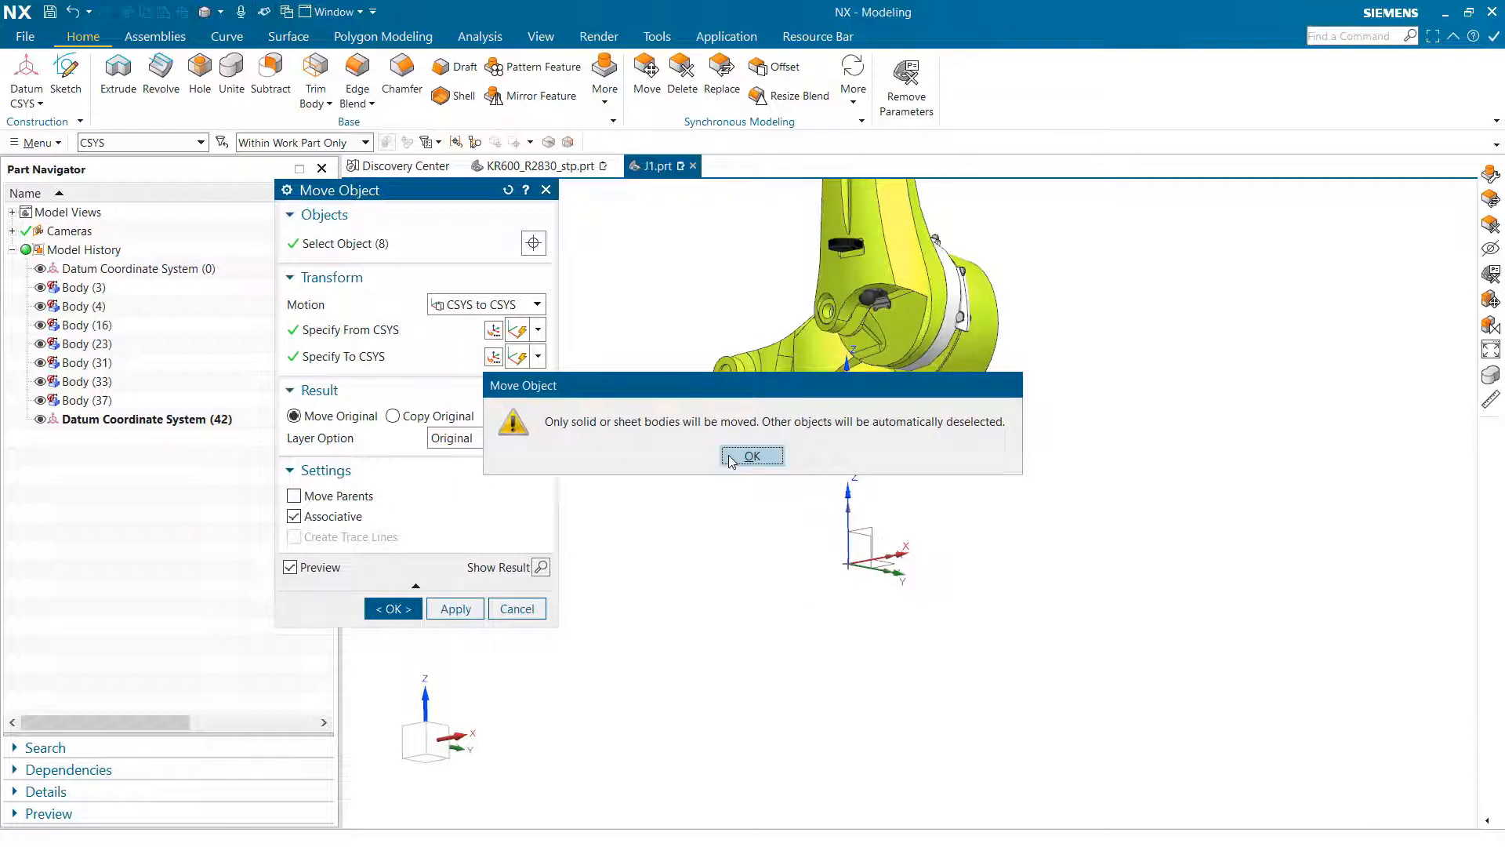
{"action": "left_click", "coordinate": [752, 456]}
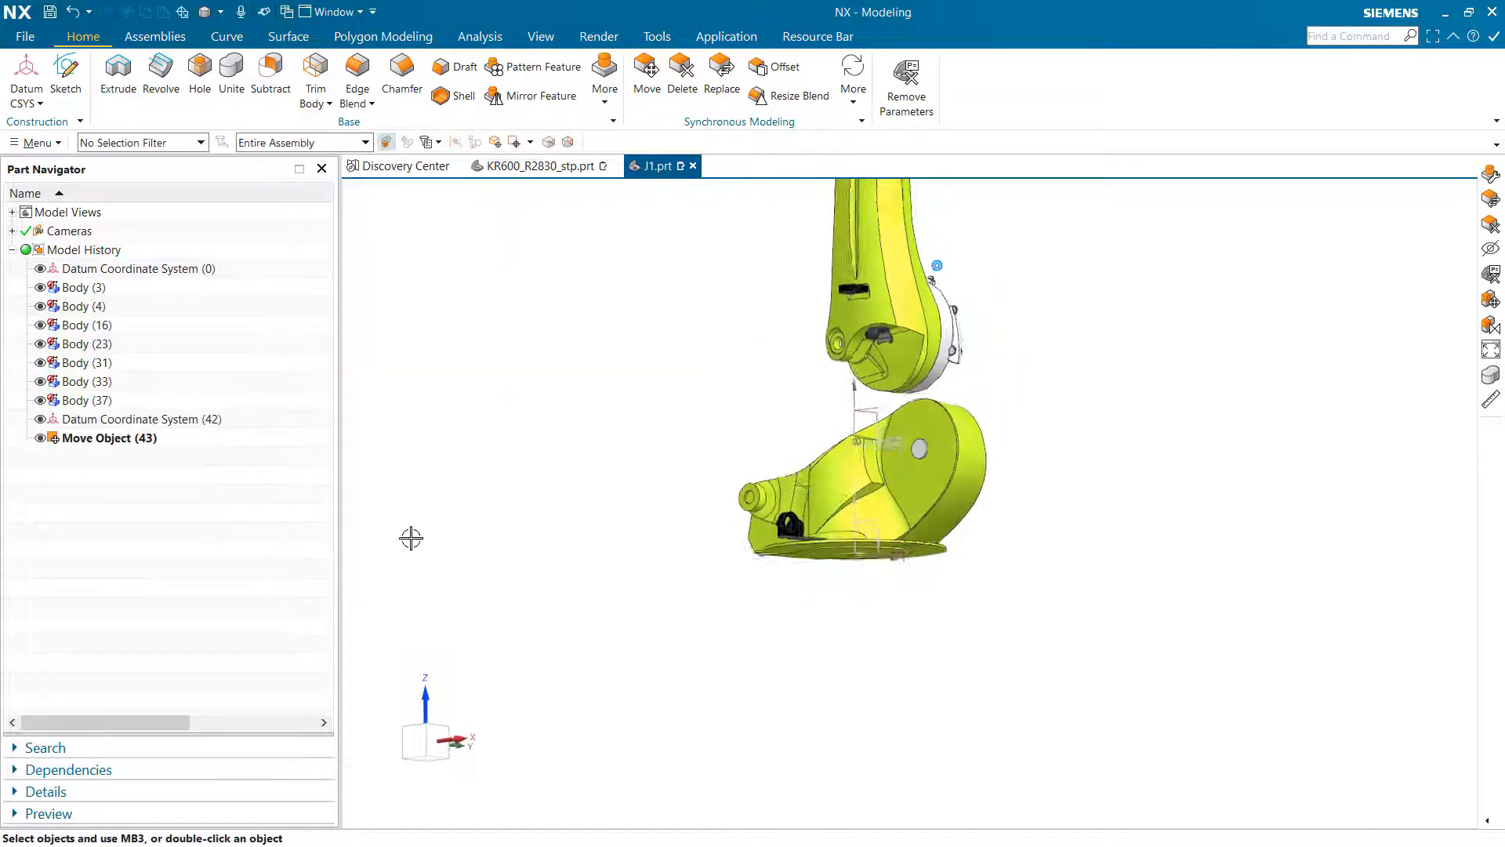
Move component J2 onto the shifted J1 with CSYS to CSYS motion, from the upper datum coordinate system to the origin one
{"action": "middle_click_drag", "start_coordinate": [411, 632], "coordinate": [436, 548]}
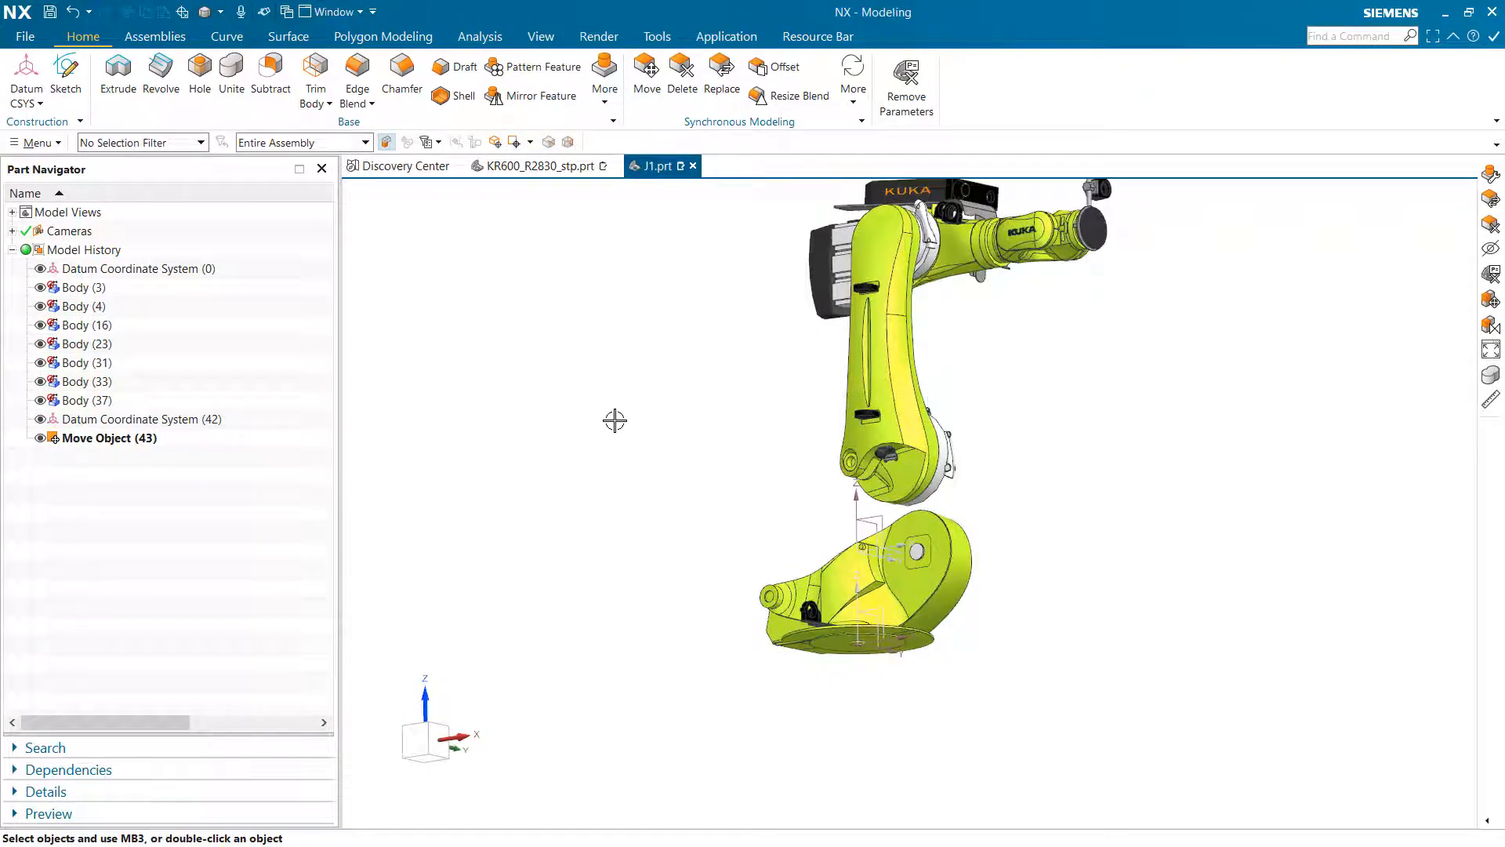
{"action": "right_click", "coordinate": [505, 394]}
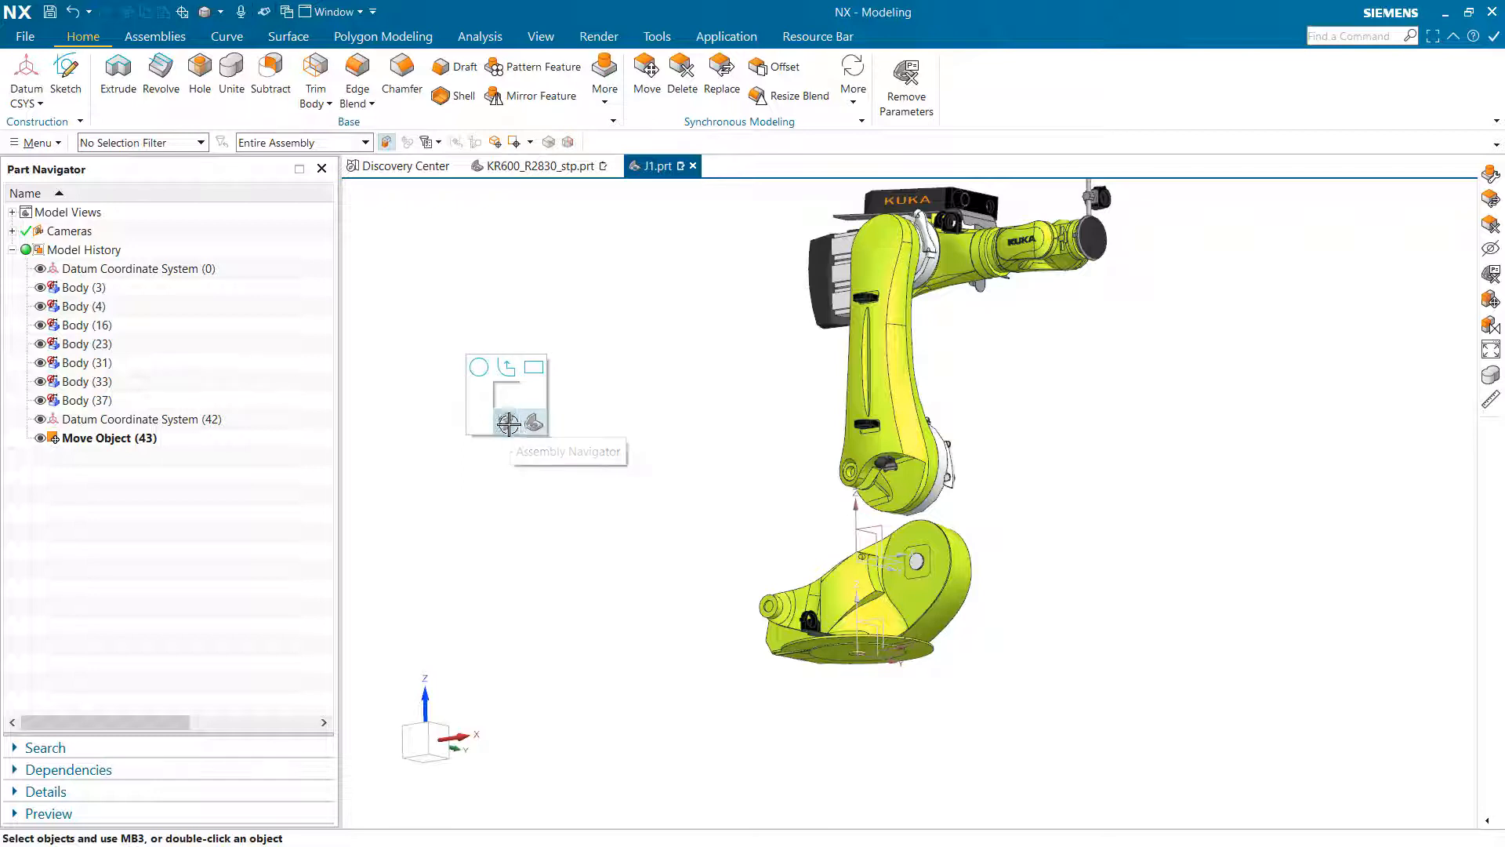
{"action": "left_click", "coordinate": [508, 423]}
{"action": "left_click", "coordinate": [64, 250]}
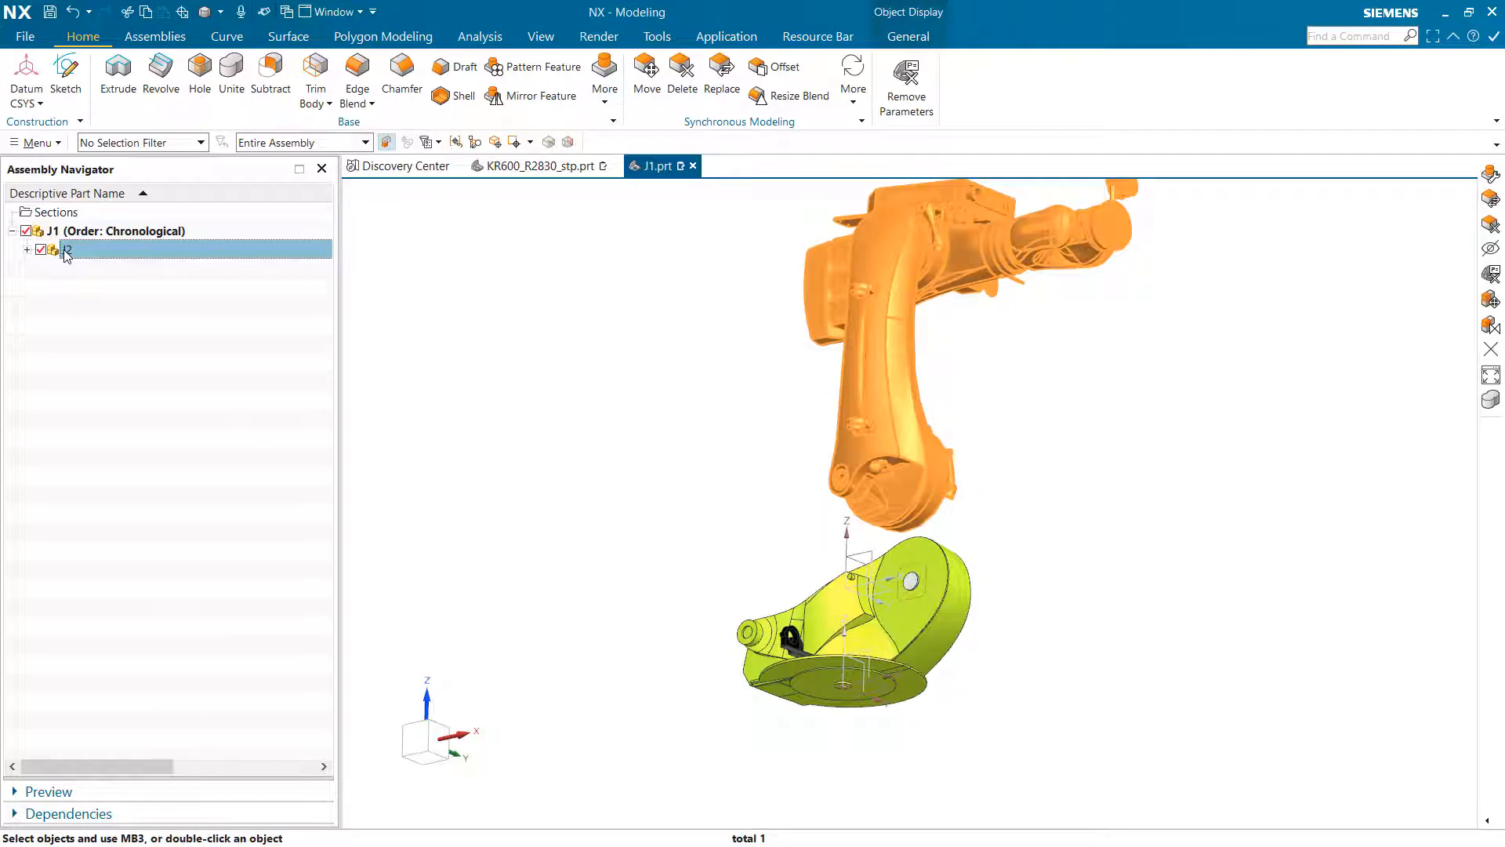
{"action": "right_click", "coordinate": [65, 251]}
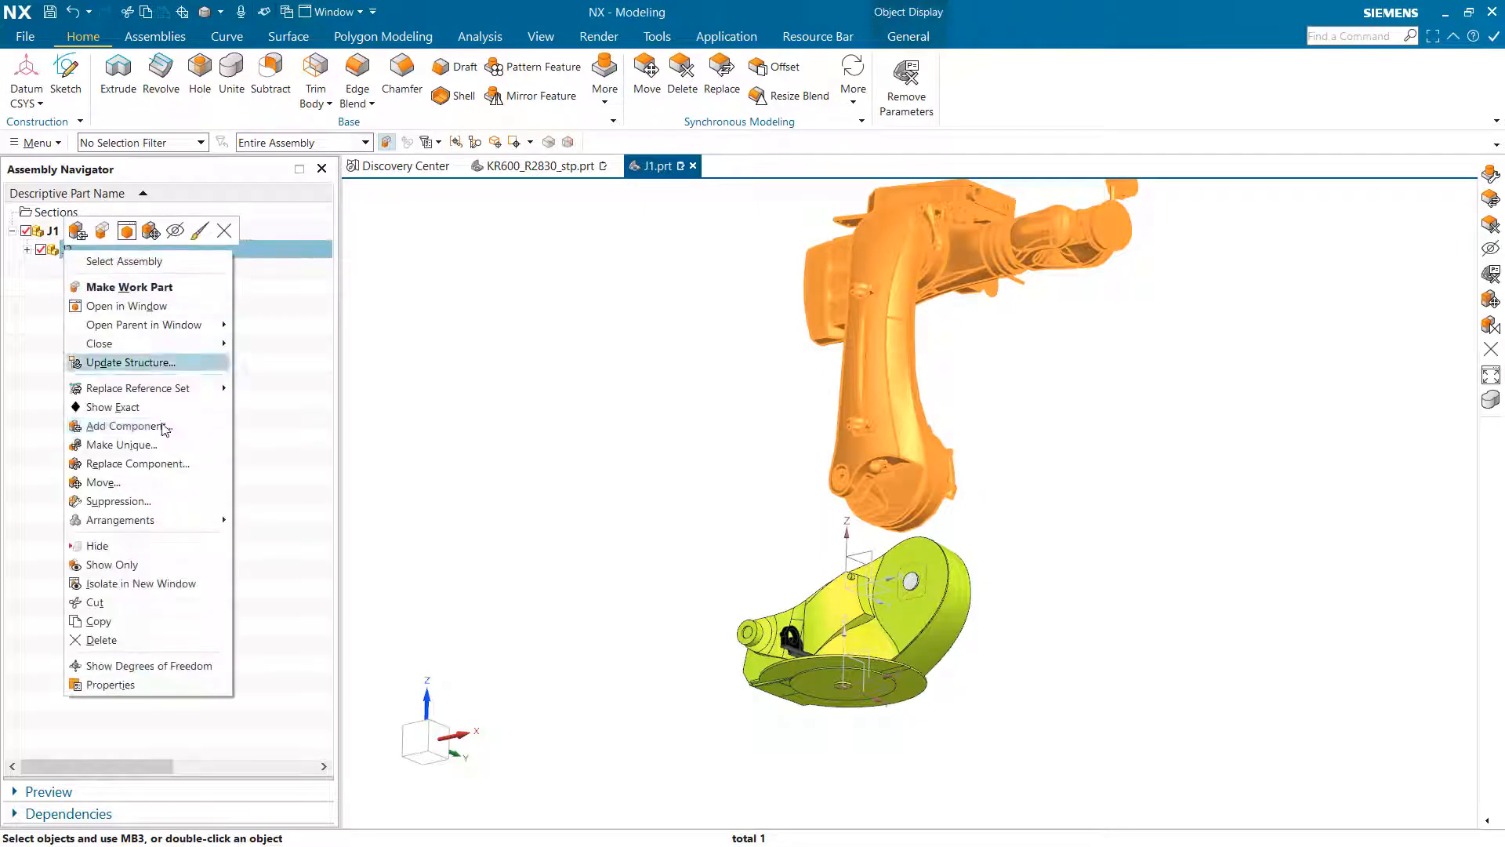
{"action": "left_click", "coordinate": [102, 482]}
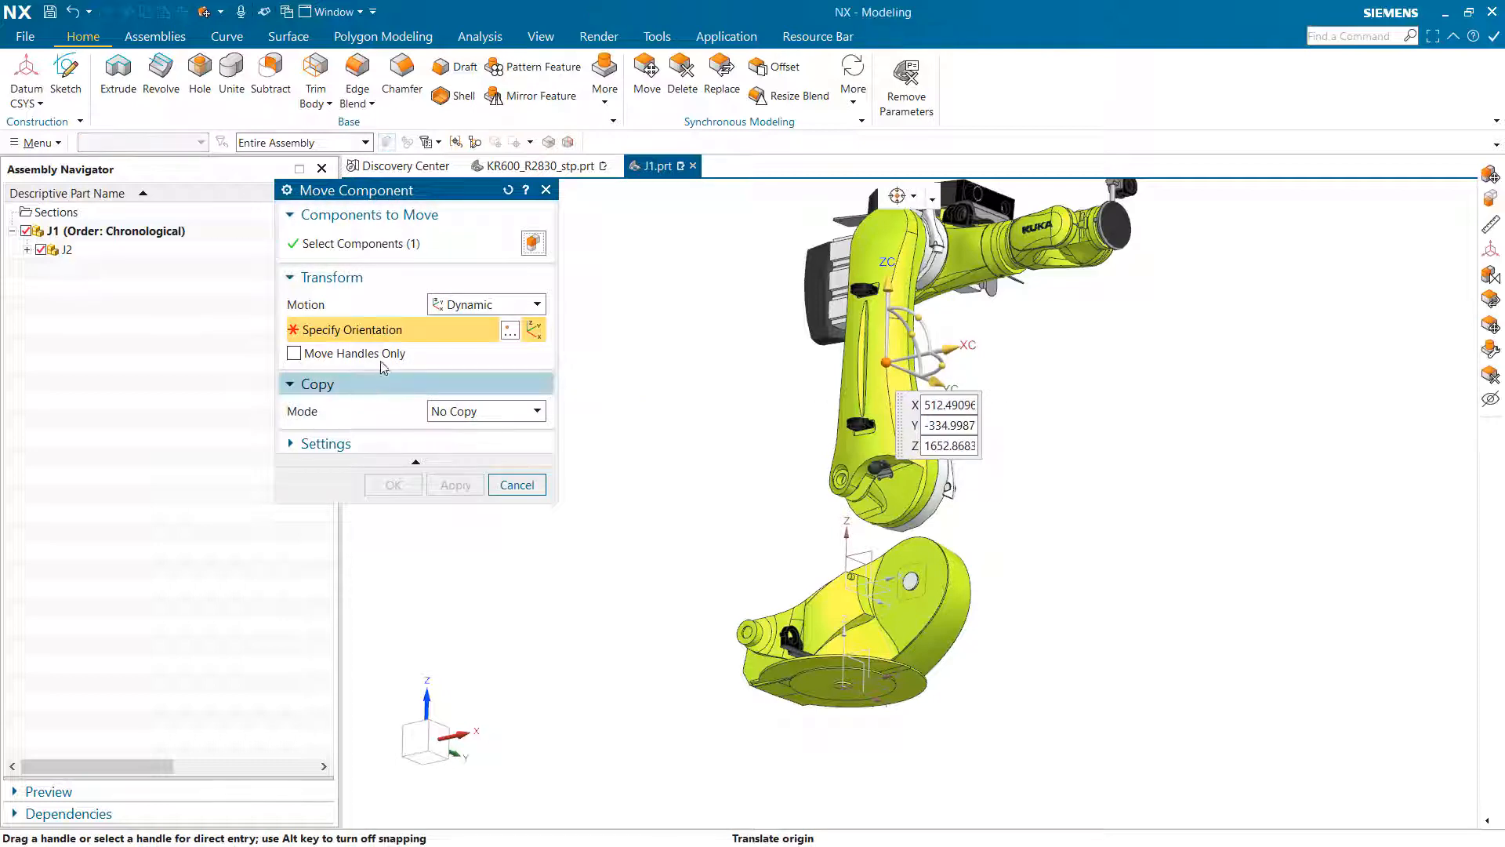
{"action": "left_click", "coordinate": [486, 304]}
{"action": "left_click", "coordinate": [469, 410]}
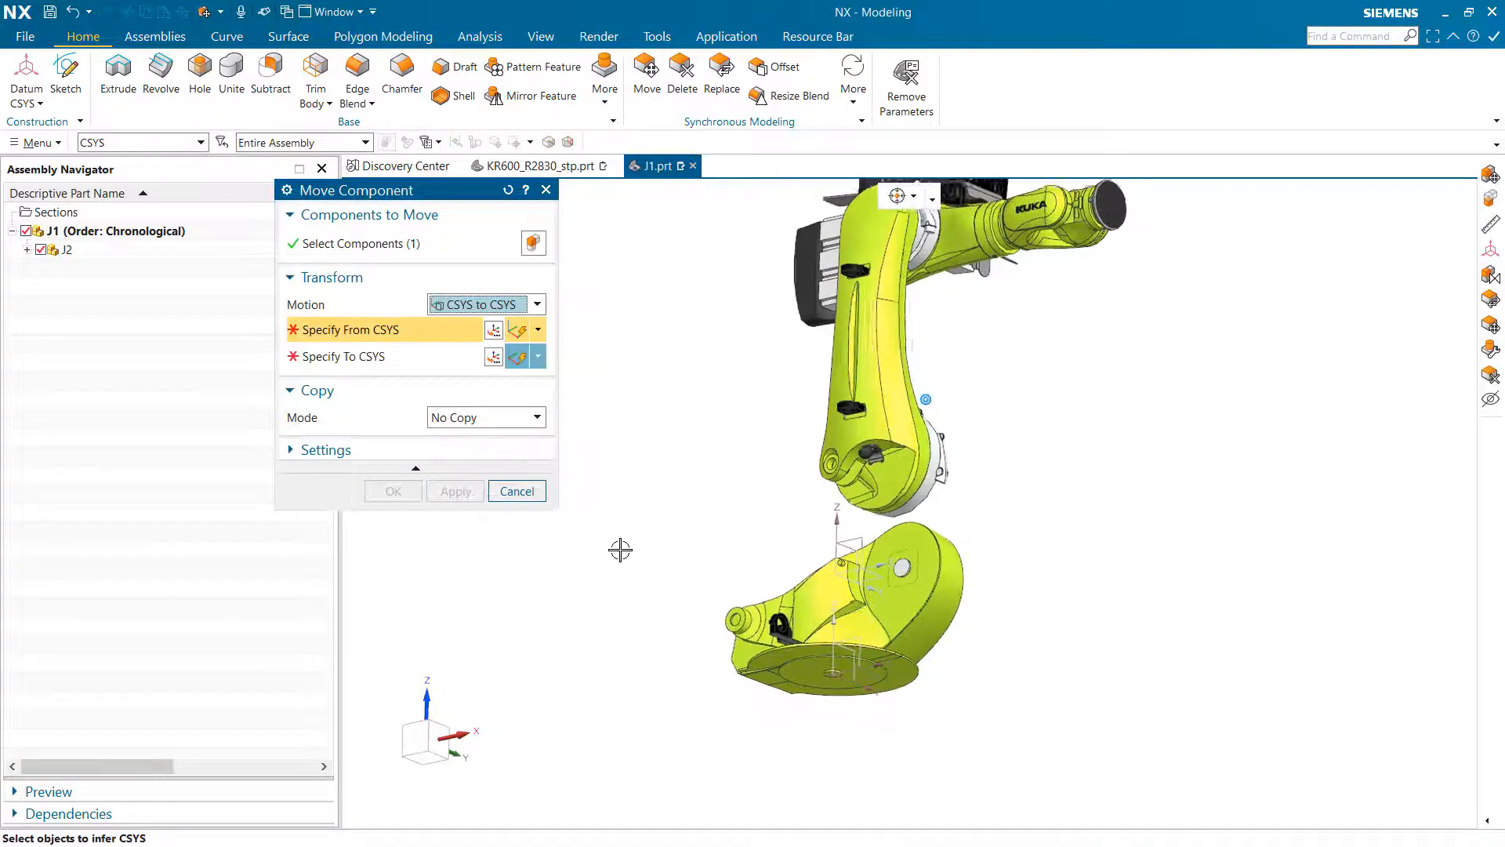
{"action": "scroll", "coordinate": [763, 562], "scroll_direction": "up", "scroll_amount": 5}
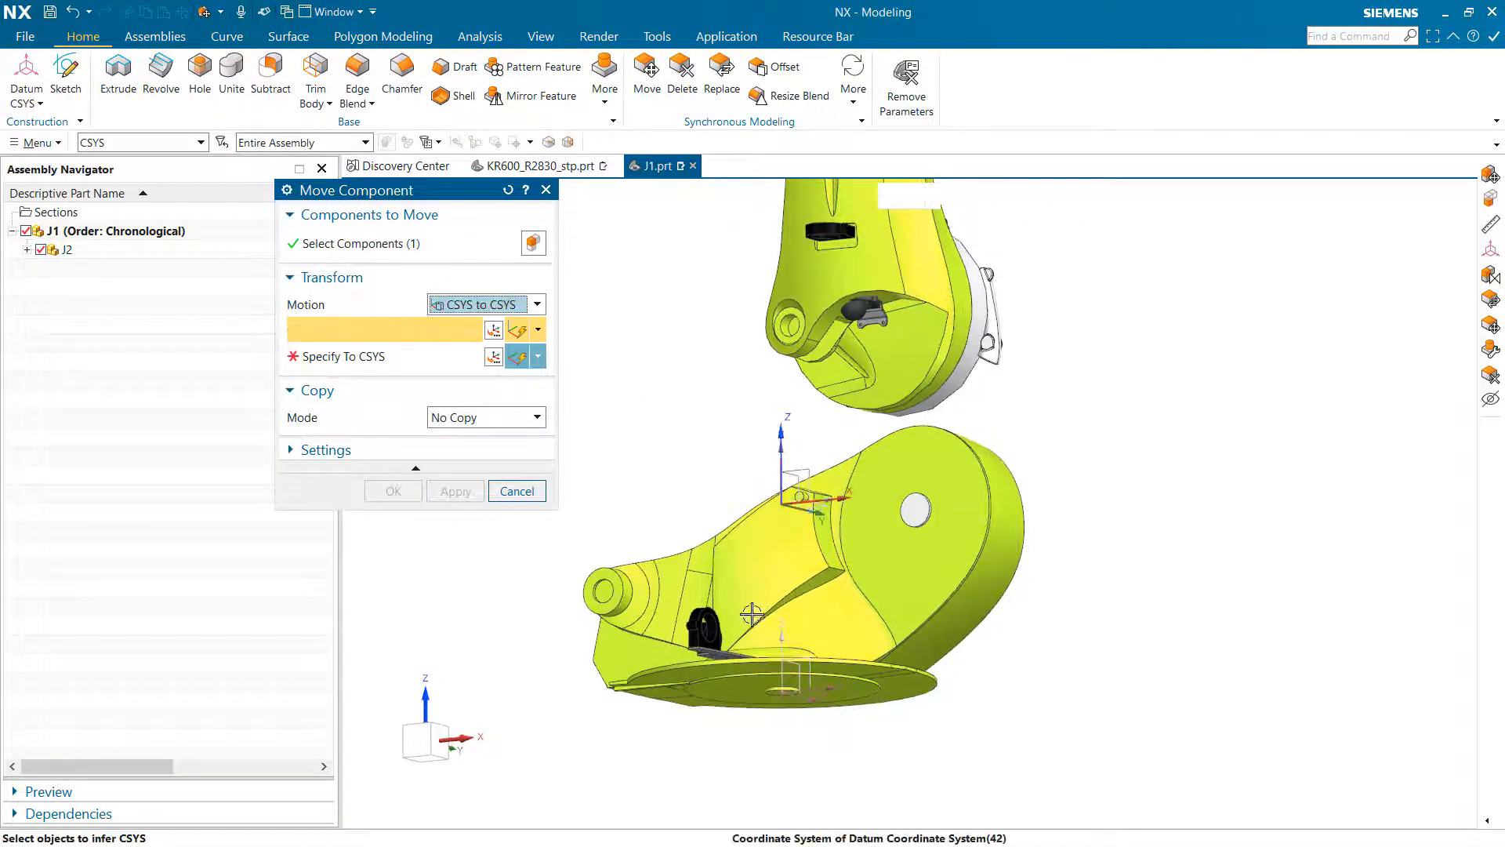
{"action": "left_click", "coordinate": [783, 643]}
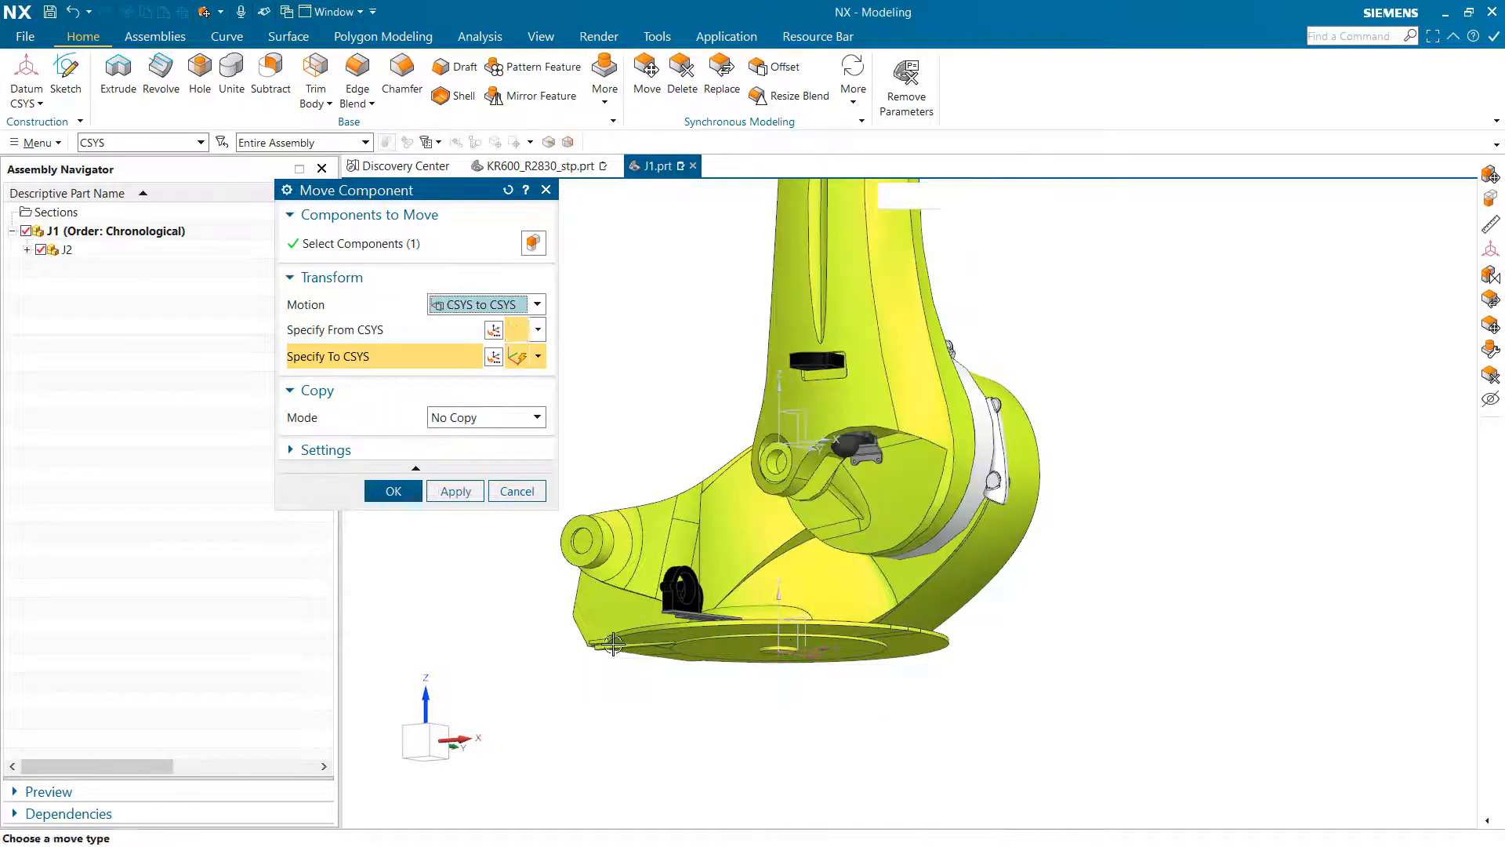
{"action": "left_click", "coordinate": [394, 491]}
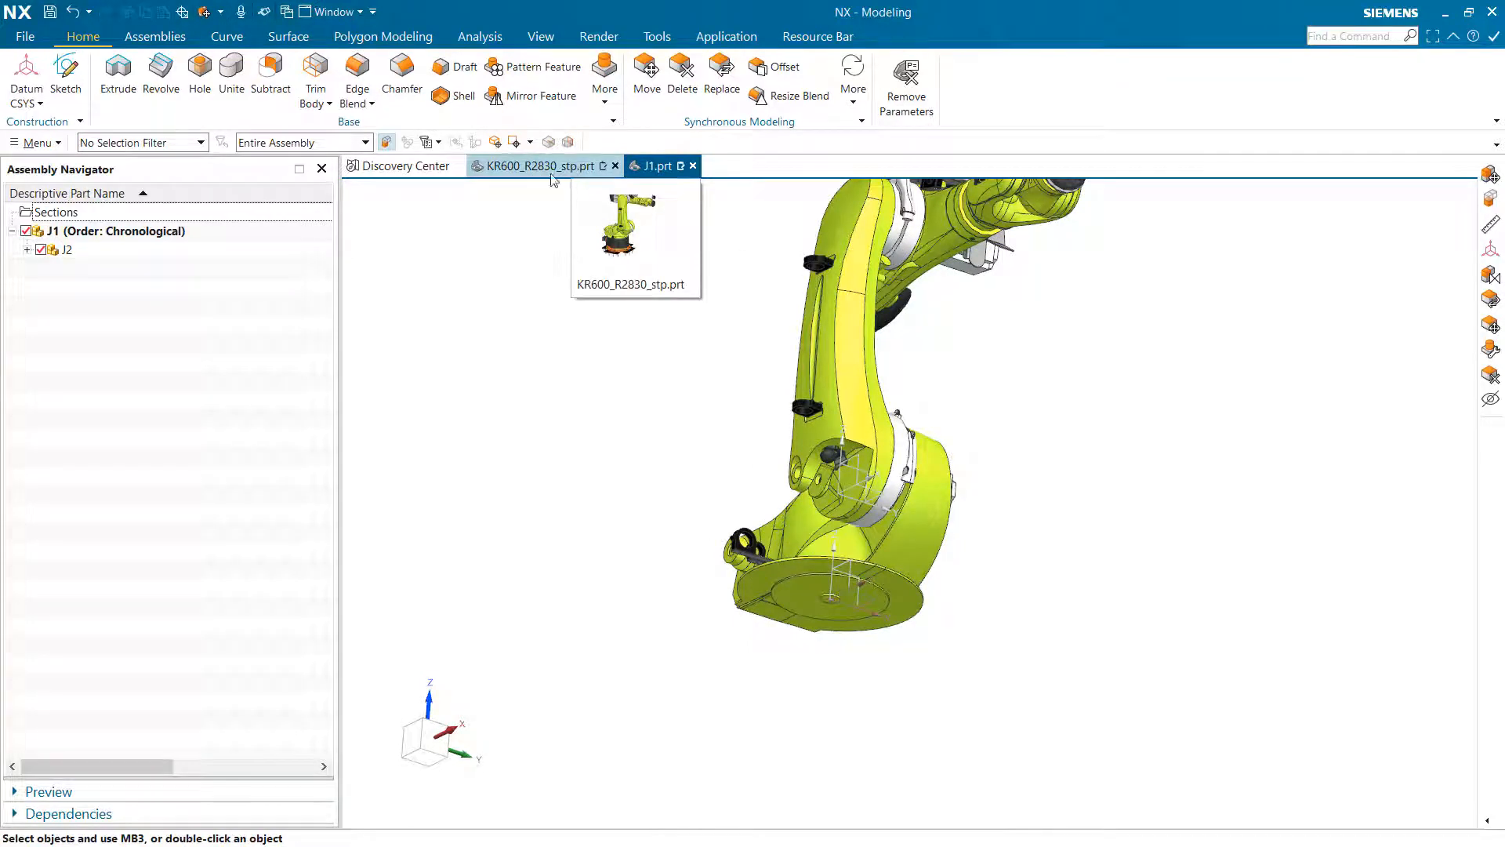
Switch to the KR600_R2830_stp assembly and replace component J1's reference set with Entire Part
{"action": "mouse_move", "coordinate": [533, 166]}
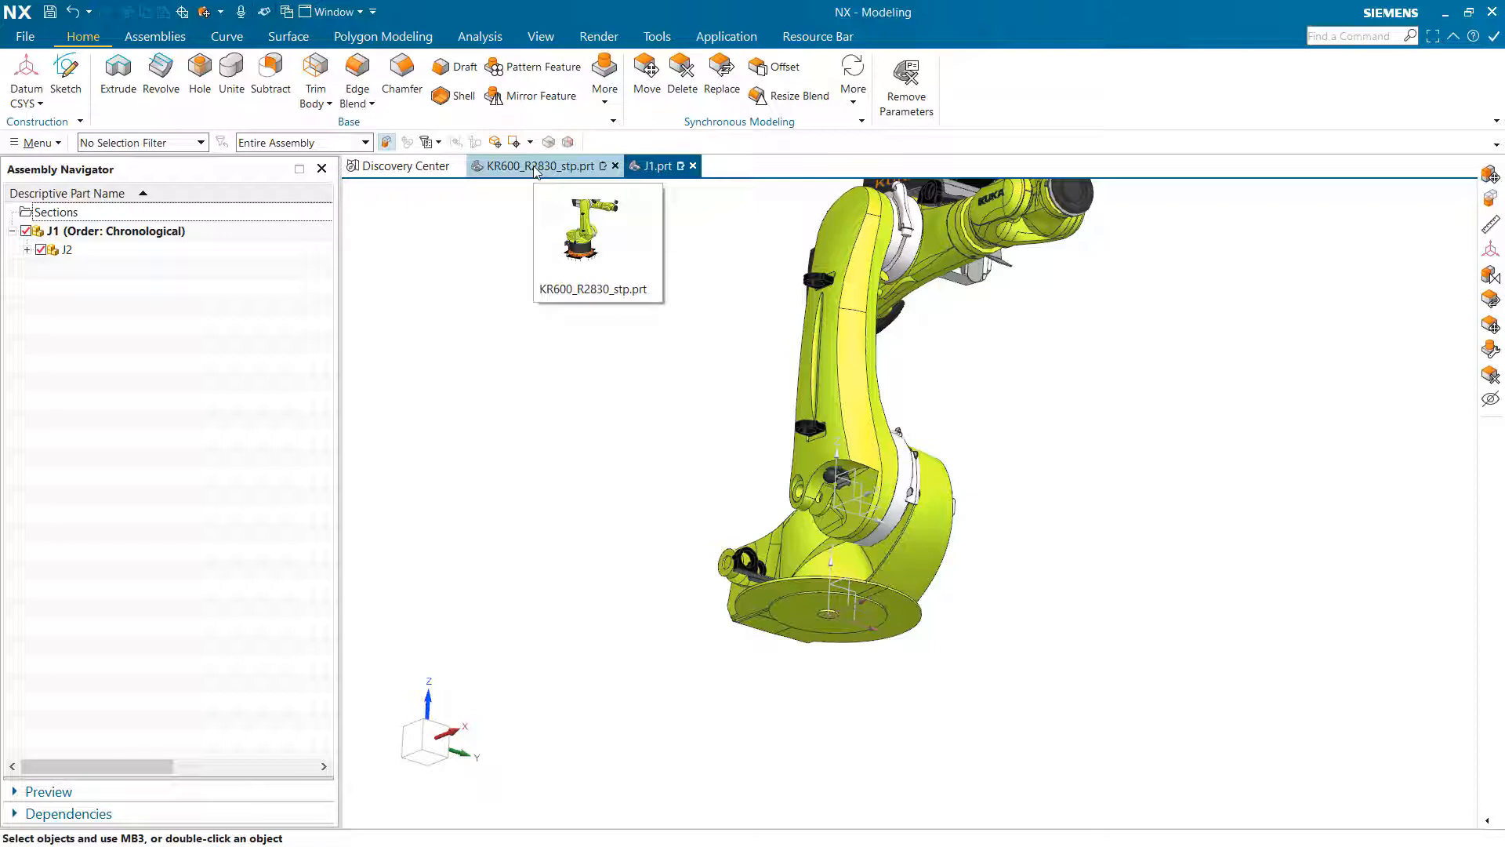
{"action": "left_click", "coordinate": [535, 168]}
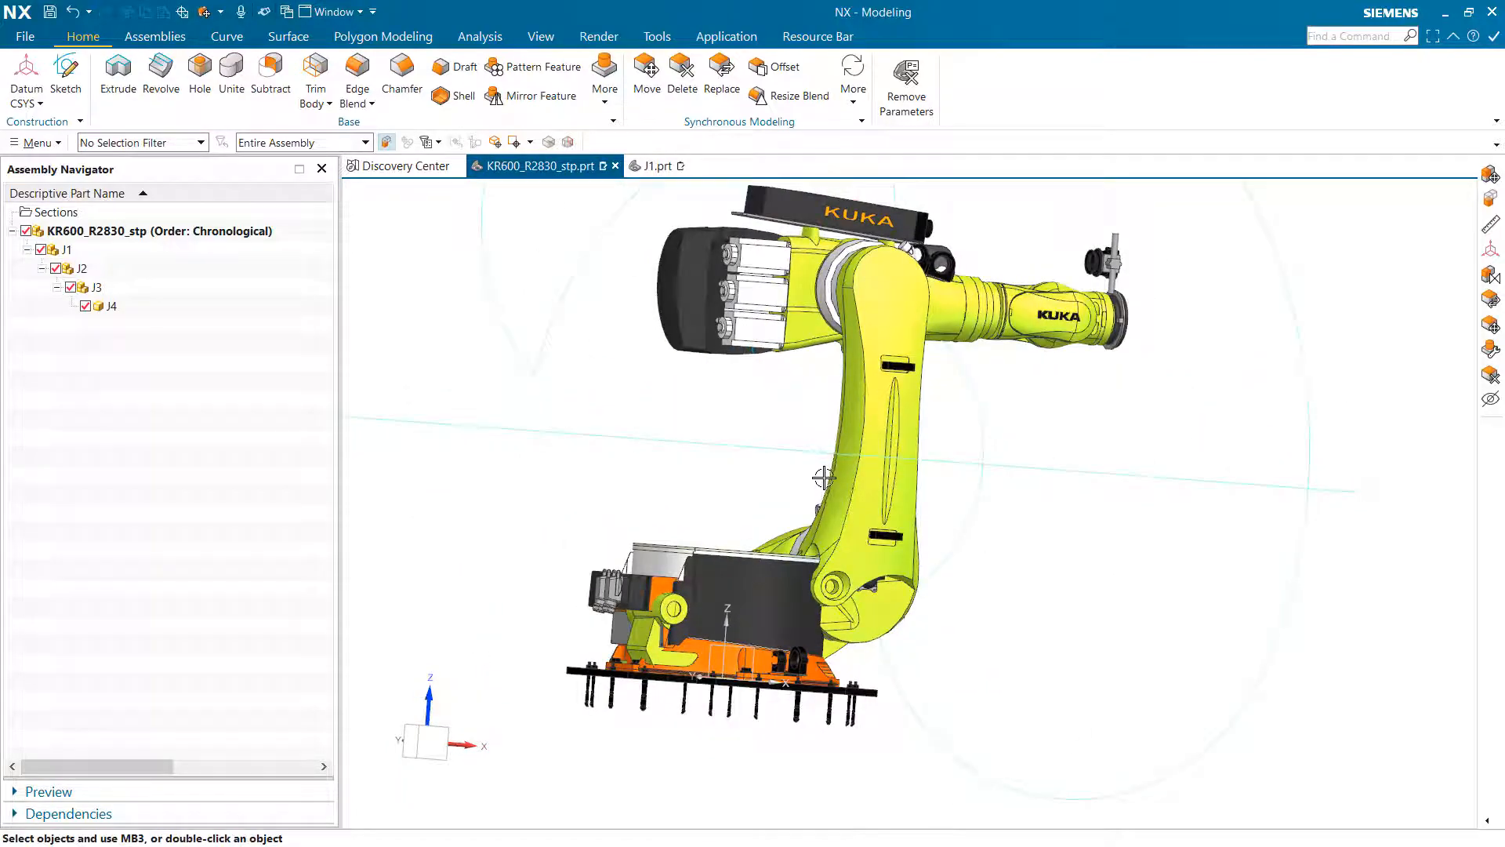
{"action": "left_click", "coordinate": [94, 251]}
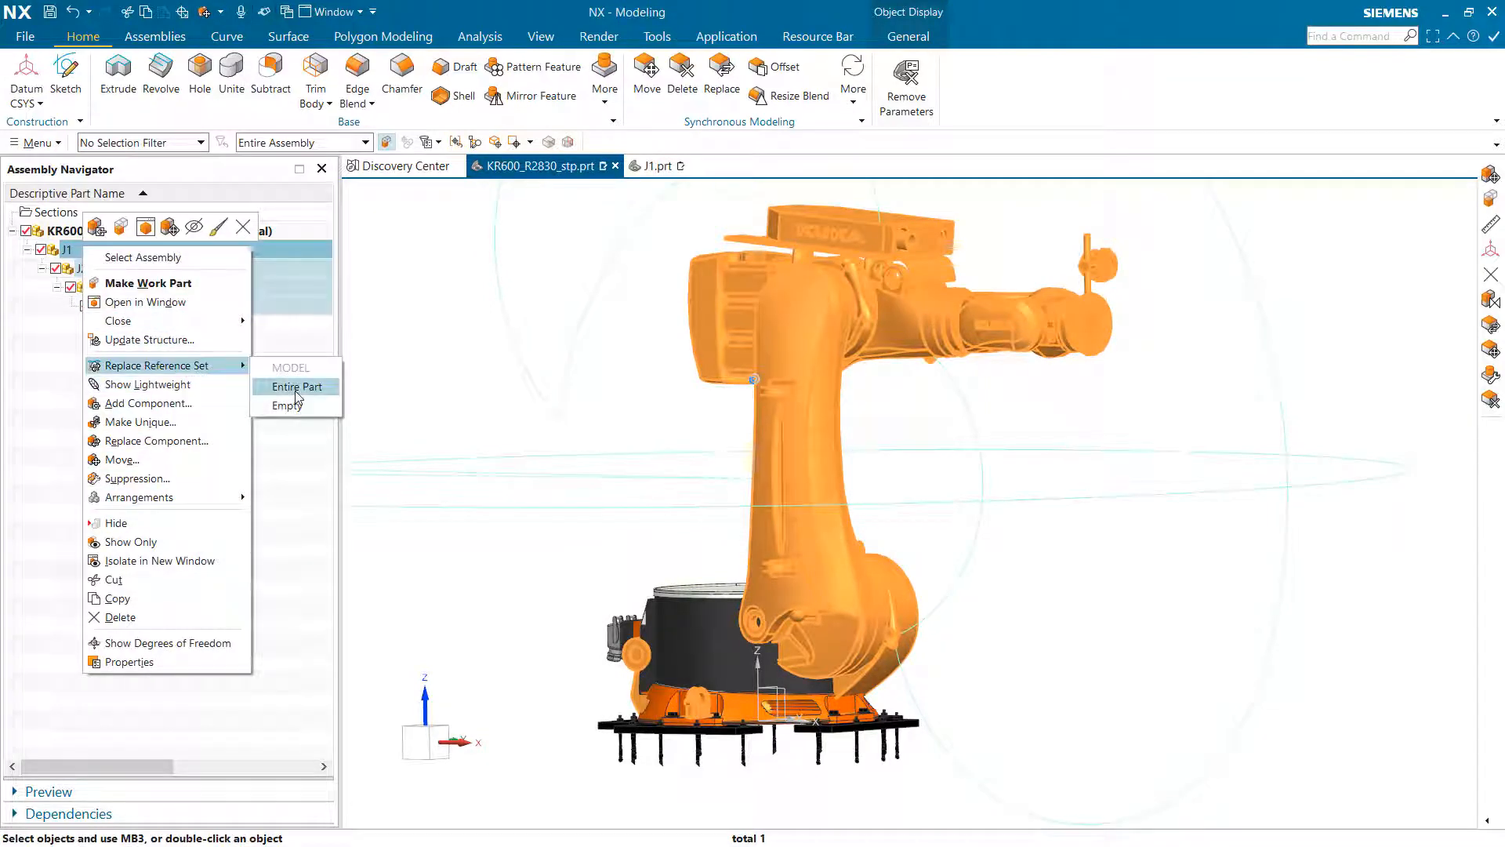
{"action": "left_click", "coordinate": [295, 389]}
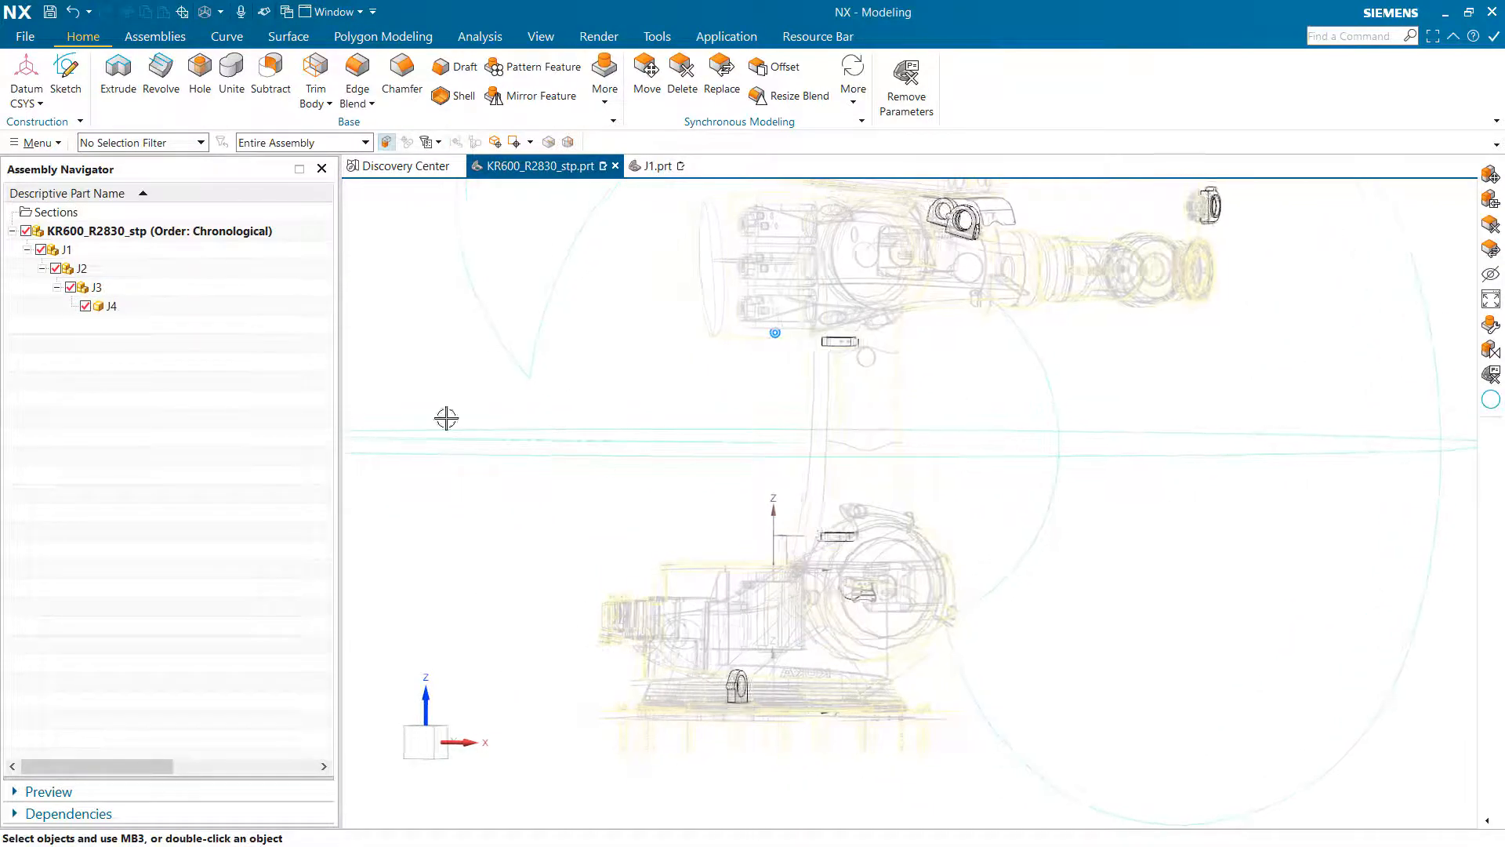
Move component J1 with CSYS to CSYS motion, from its origin datum coordinate system to the one atop the robot base, without copying
{"action": "left_click", "coordinate": [84, 251]}
{"action": "right_click", "coordinate": [83, 252]}
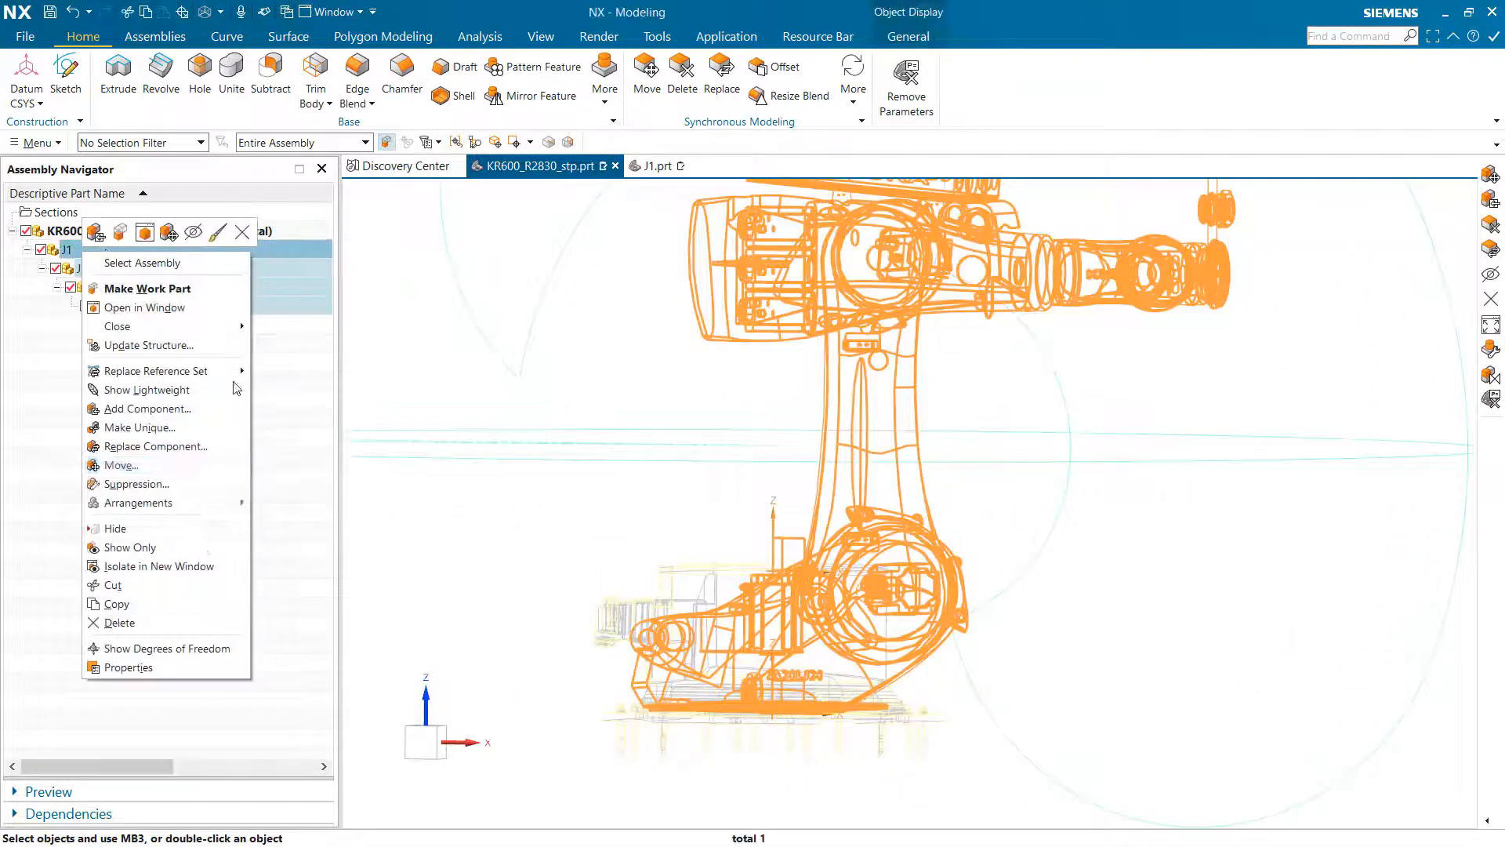
{"action": "left_click", "coordinate": [191, 469]}
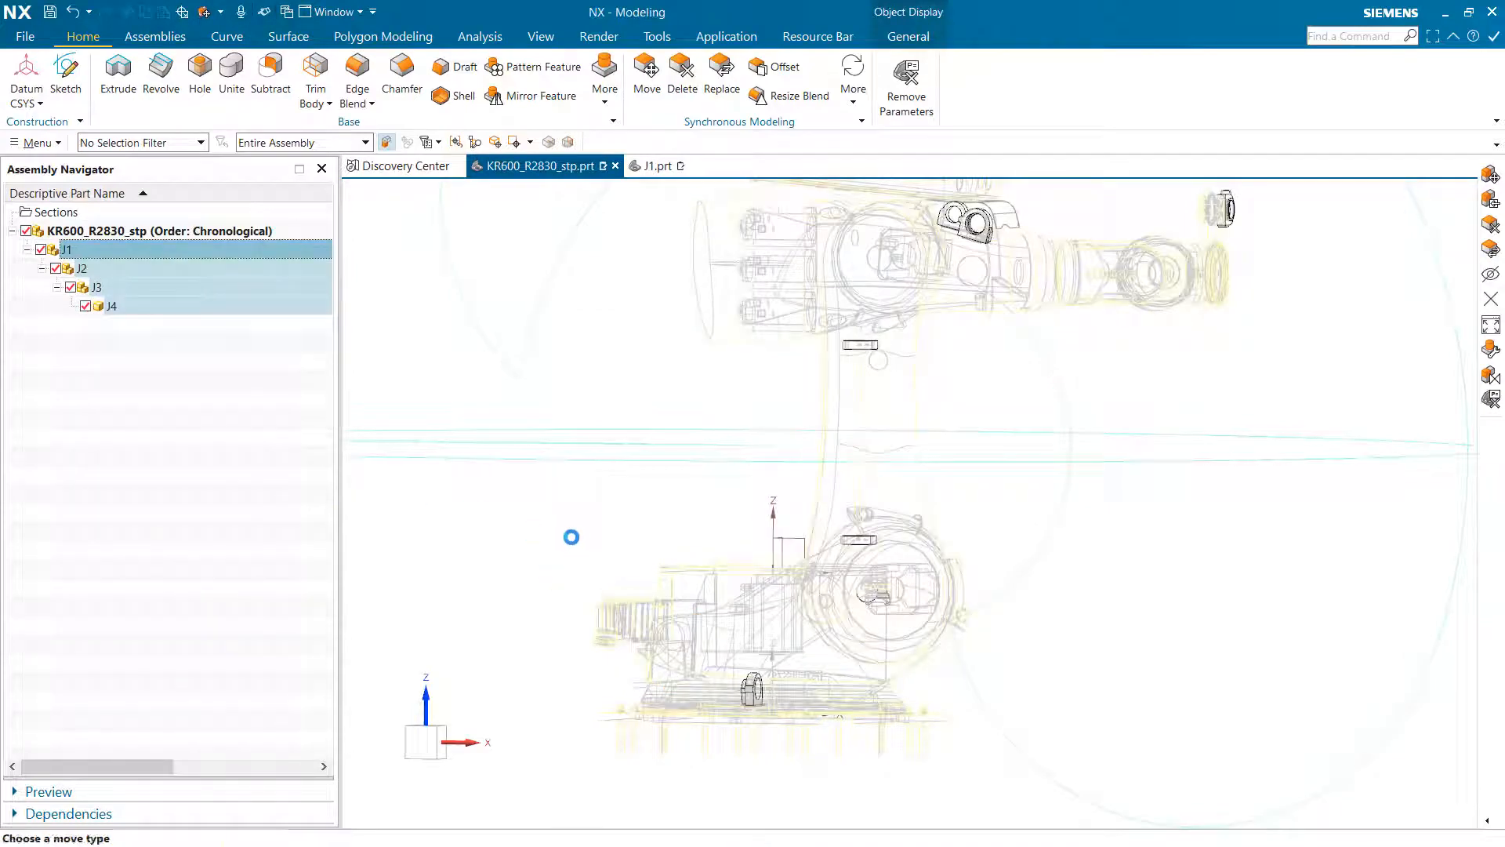
{"action": "scroll", "coordinate": [682, 659], "scroll_direction": "up", "scroll_amount": 3}
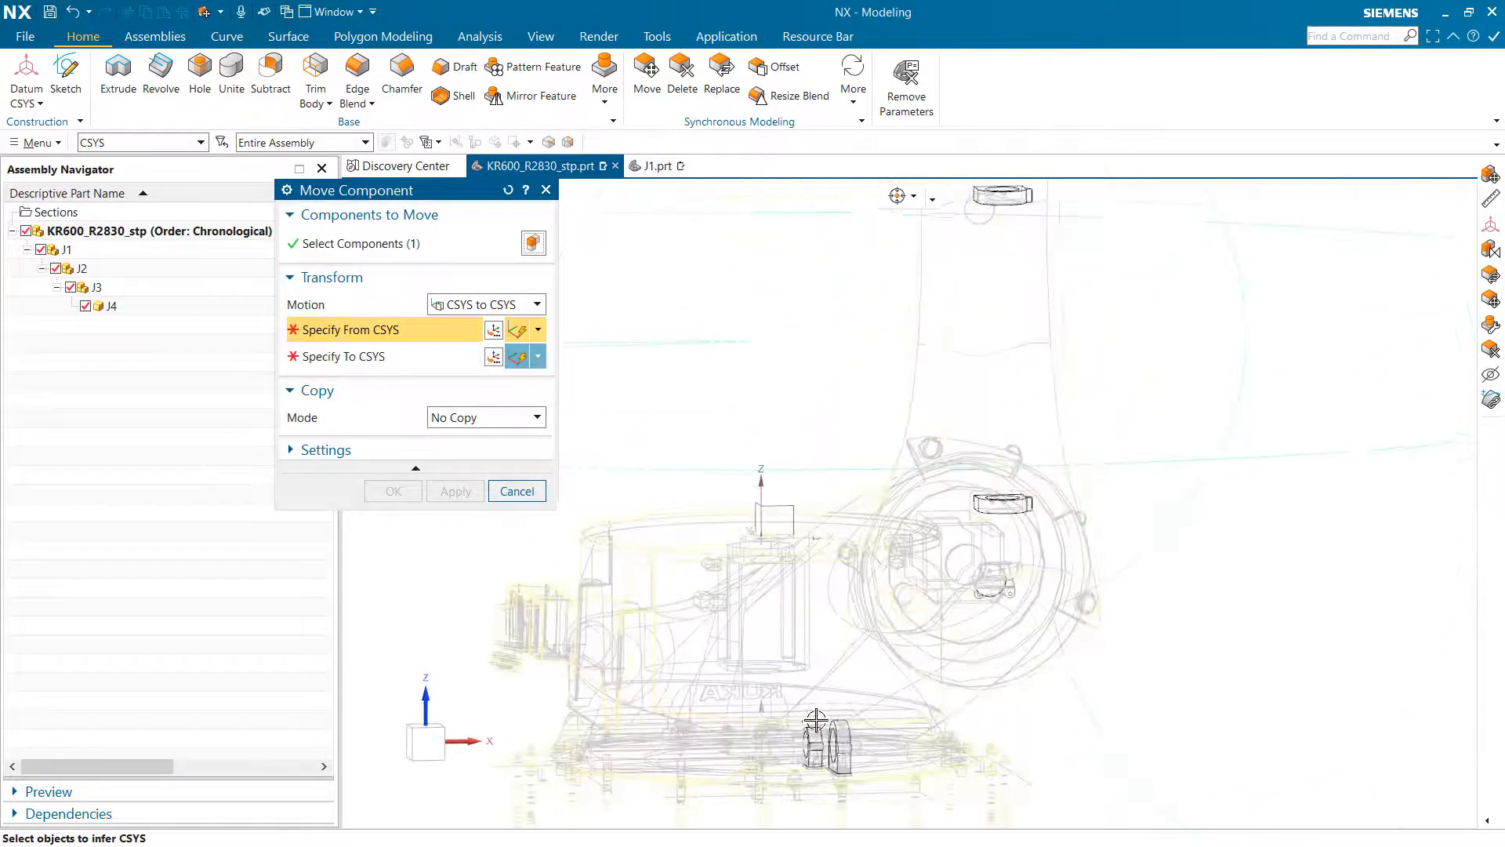
{"action": "scroll", "coordinate": [816, 720], "scroll_direction": "up", "scroll_amount": 5}
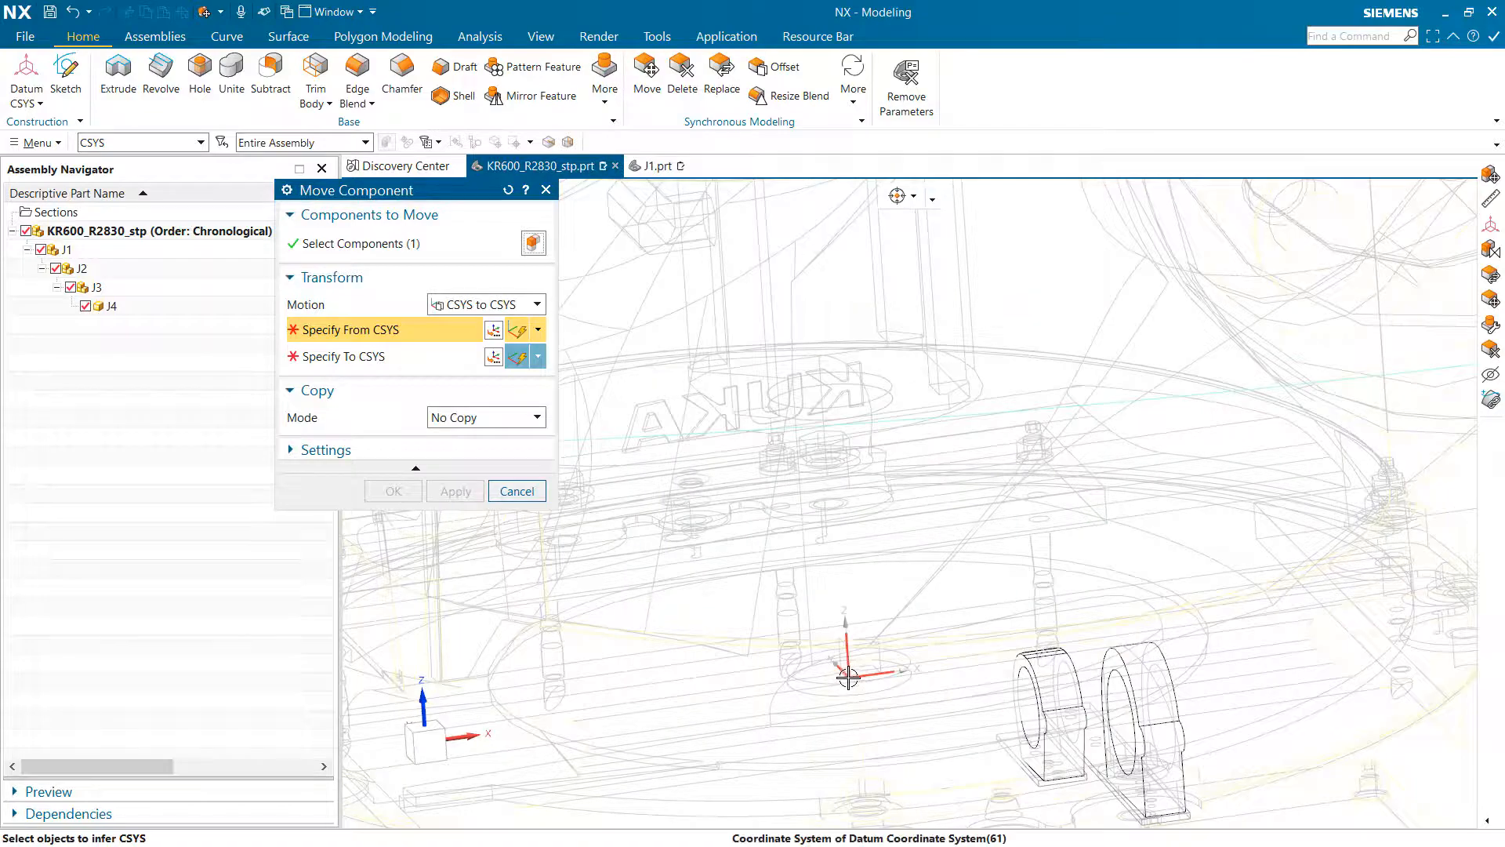
{"action": "left_click", "coordinate": [848, 676]}
{"action": "scroll", "coordinate": [614, 460], "scroll_direction": "down", "scroll_amount": 5}
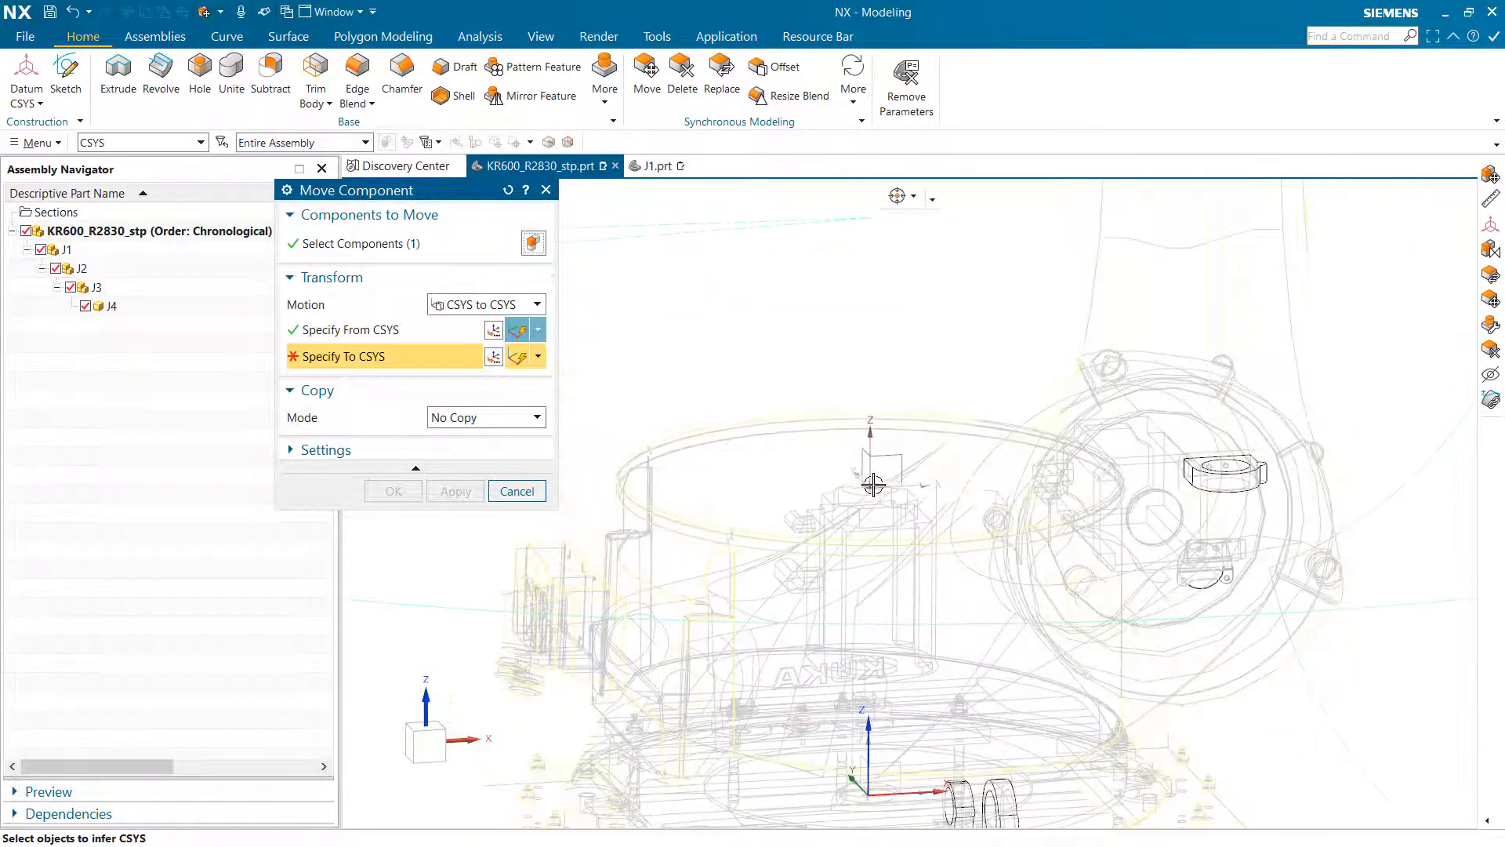
{"action": "left_click", "coordinate": [865, 491]}
{"action": "scroll", "coordinate": [864, 491], "scroll_direction": "down", "scroll_amount": 5}
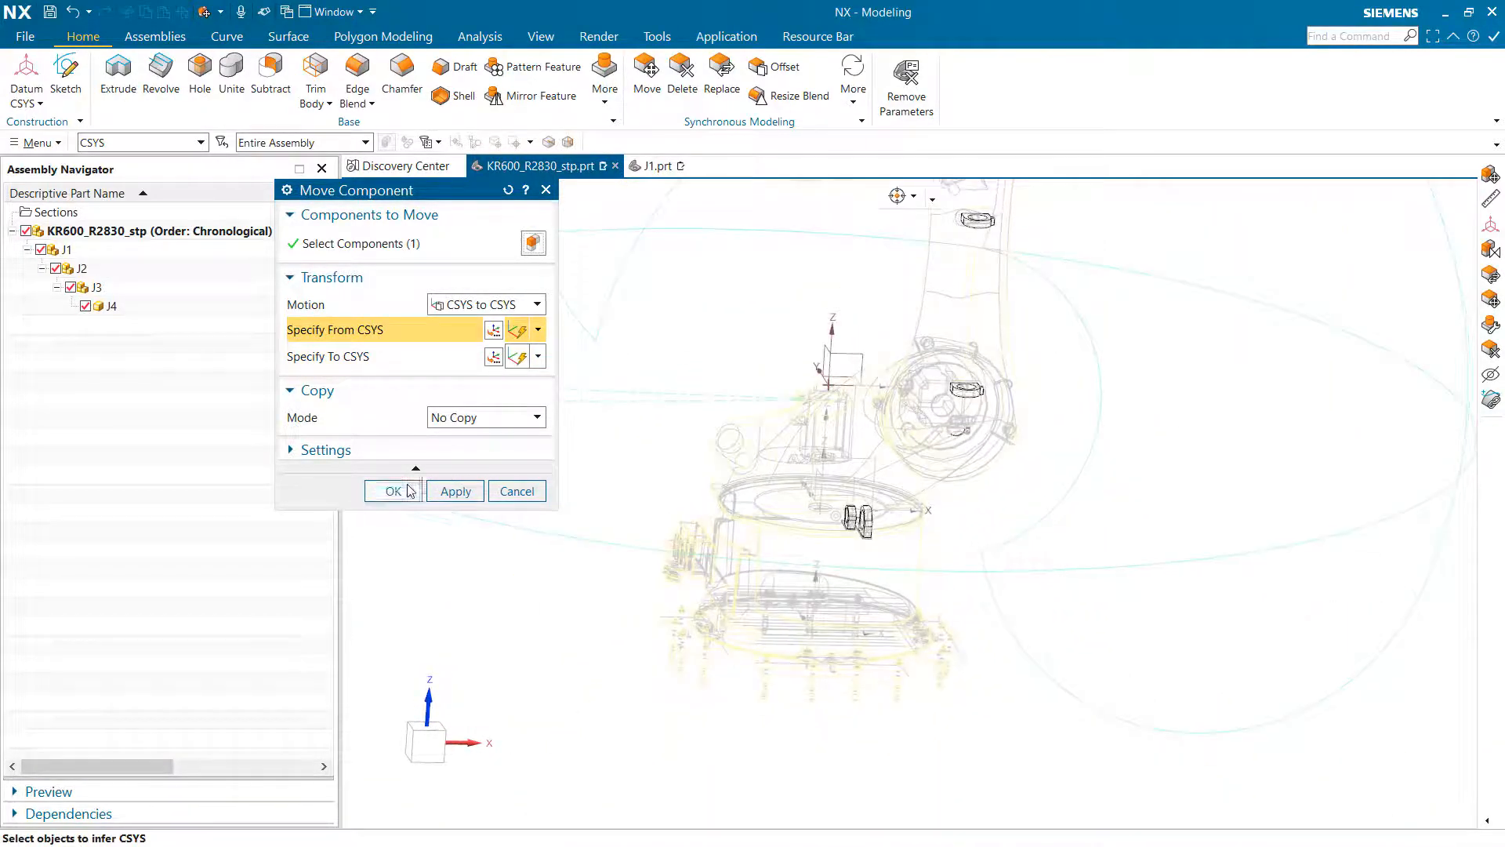
{"action": "left_click", "coordinate": [407, 484]}
Show the whole robot assembly shaded and close the separate J1 part window
{"action": "right_click_drag", "start_coordinate": [466, 606], "coordinate": [521, 552]}
{"action": "mouse_move", "coordinate": [521, 553]}
{"action": "middle_mouse_down"}
{"action": "mouse_move", "coordinate": [834, 352]}
{"action": "mouse_move", "coordinate": [490, 269]}
{"action": "middle_mouse_up"}
{"action": "scroll", "coordinate": [557, 528], "scroll_direction": "down", "scroll_amount": 2}
{"action": "scroll", "coordinate": [490, 269], "scroll_direction": "up", "scroll_amount": 1}
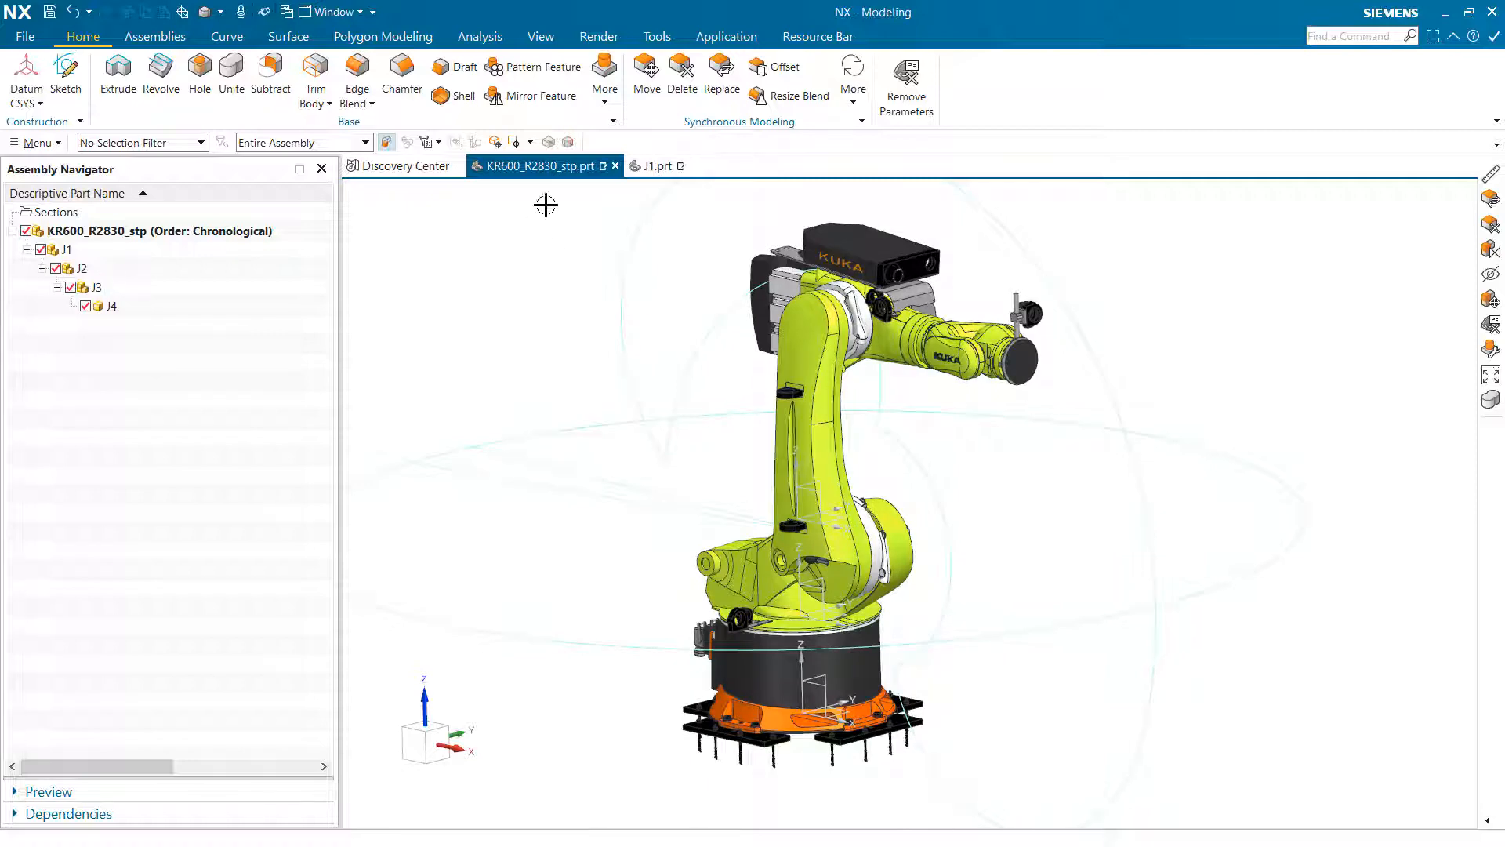
{"action": "left_click", "coordinate": [673, 167]}
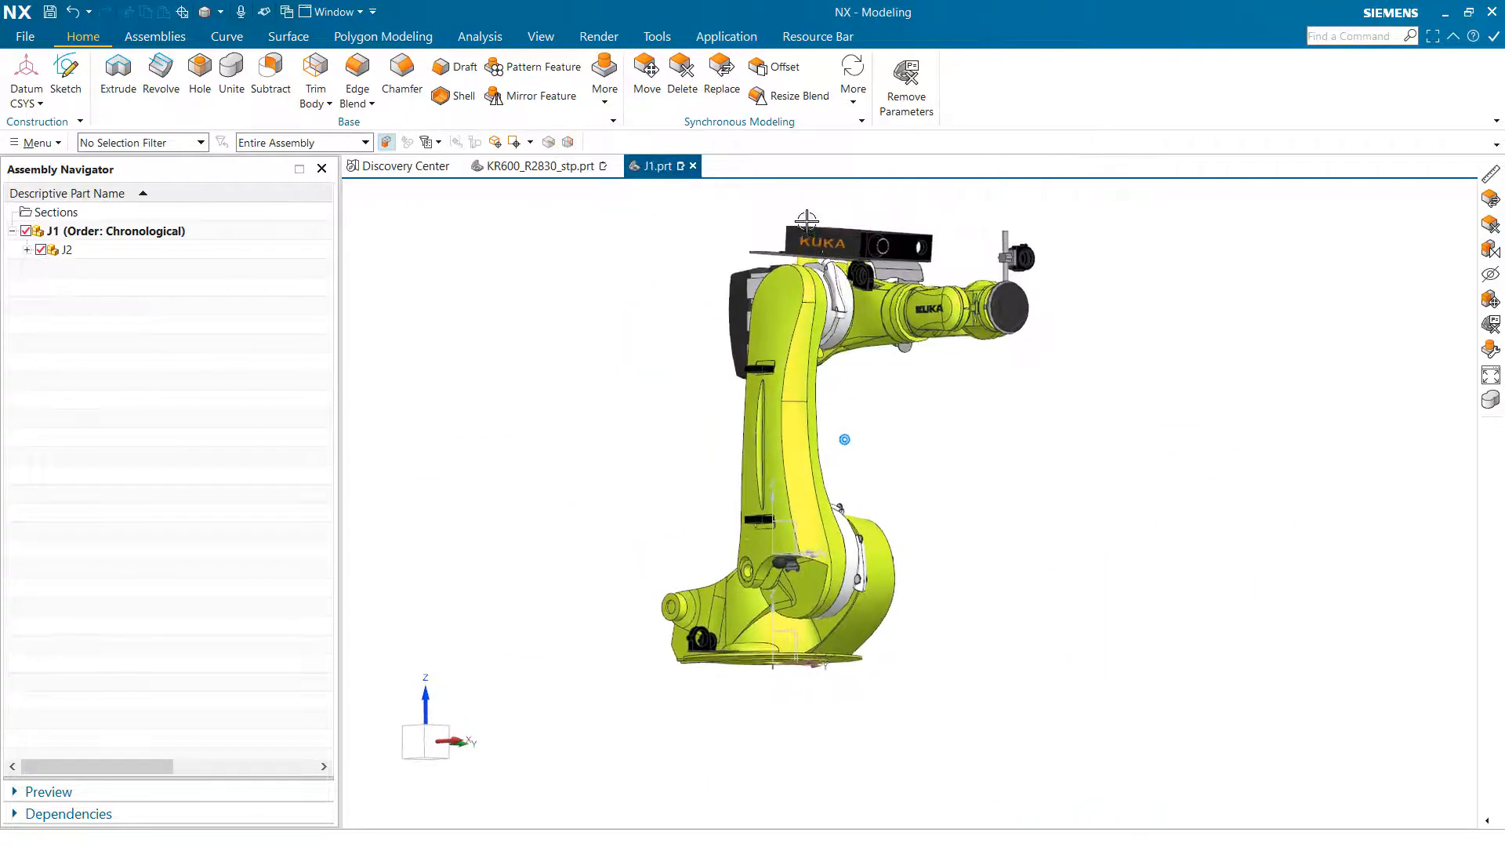
{"action": "left_click", "coordinate": [693, 165]}
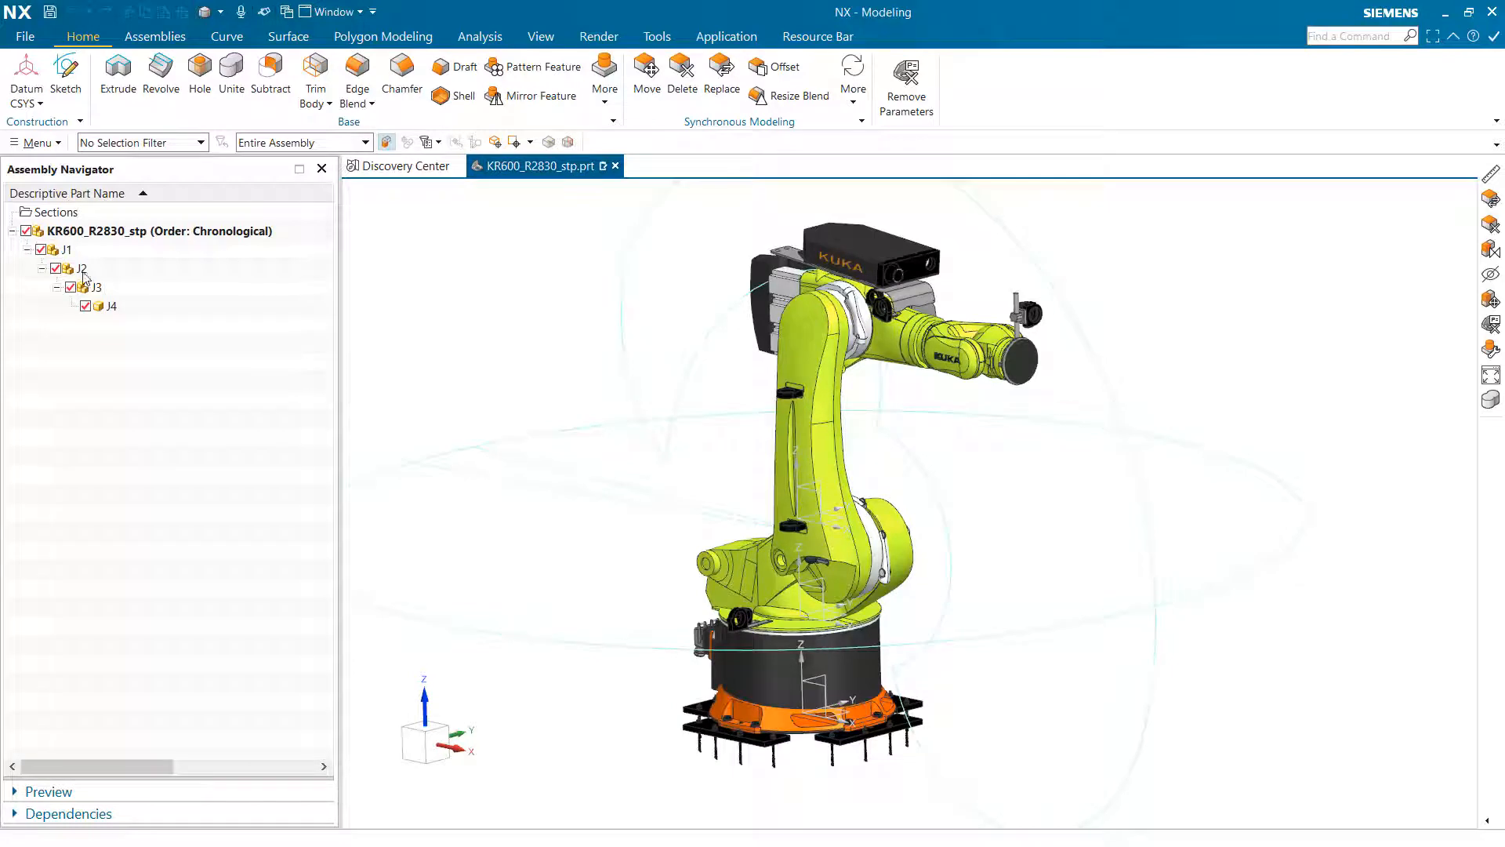
Open component J2 in its own window and highlight the origin datum coordinate system in its model history
{"action": "left_click", "coordinate": [82, 269]}
{"action": "right_click", "coordinate": [83, 269]}
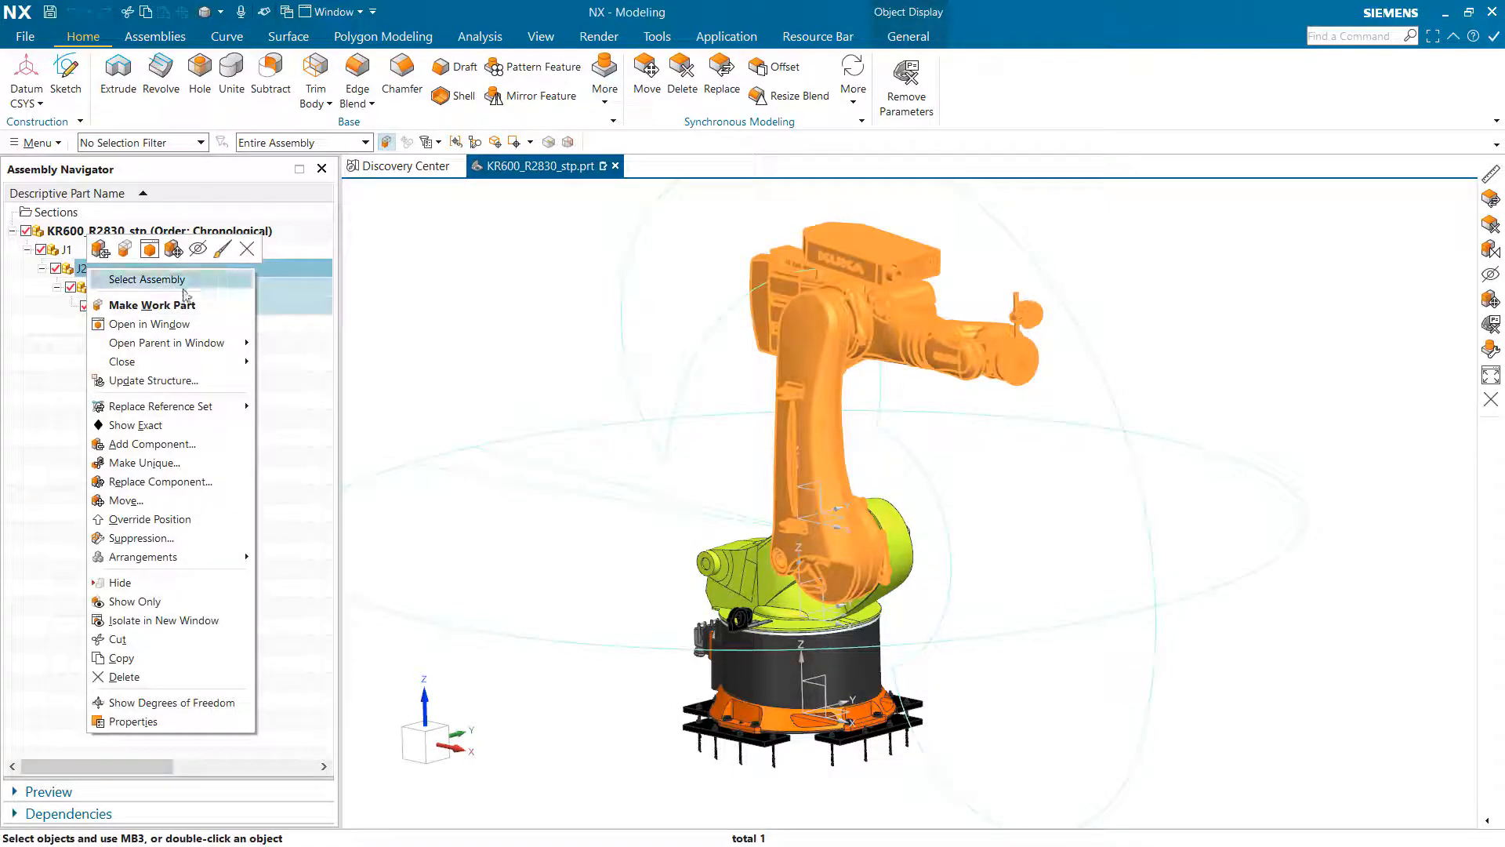
{"action": "left_click", "coordinate": [149, 323]}
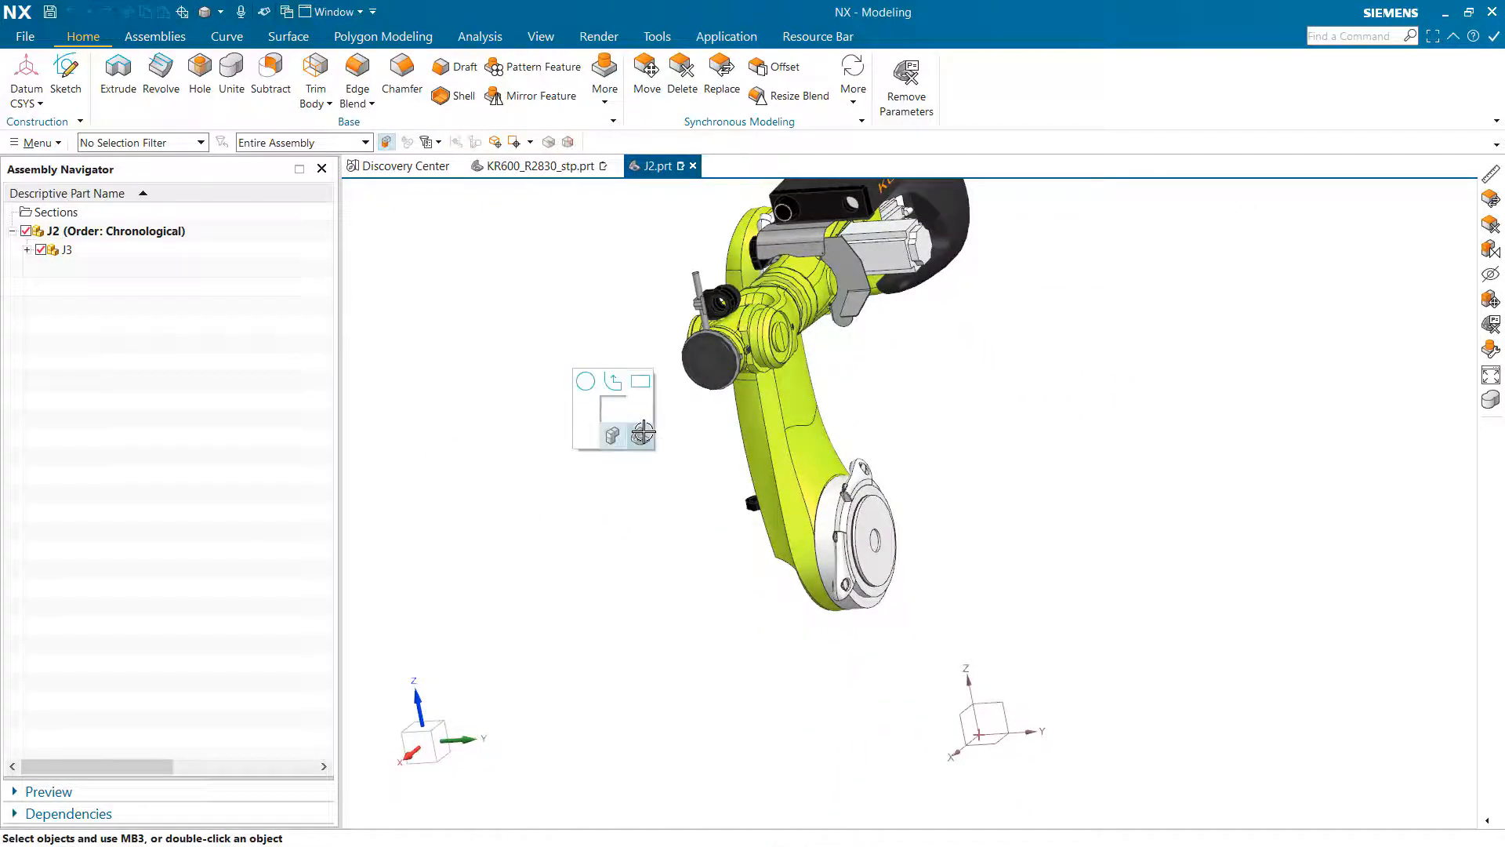
{"action": "left_click", "coordinate": [144, 269]}
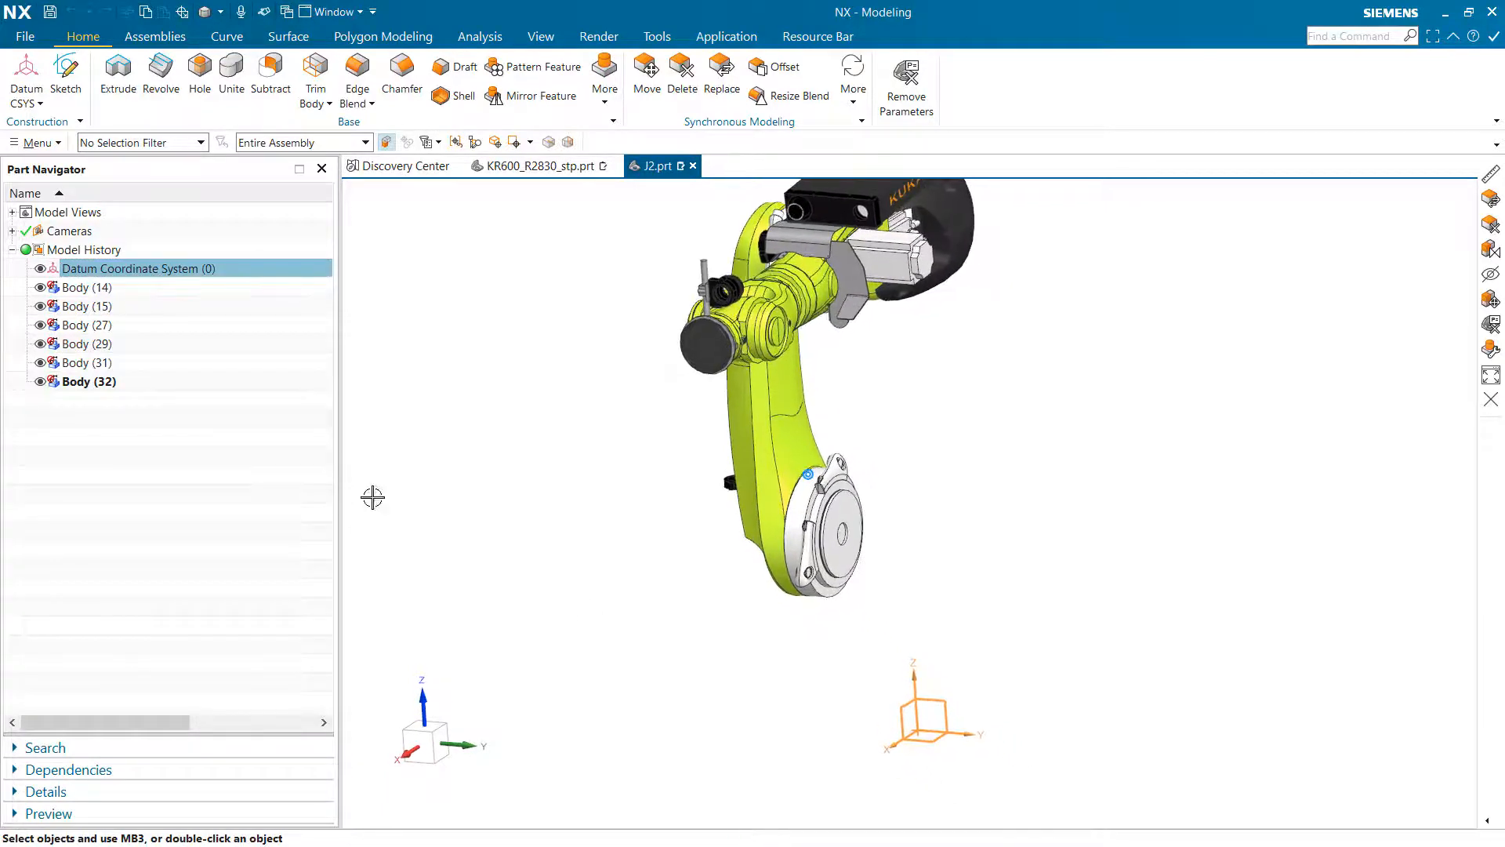
{"action": "key", "text": "Escape"}
Create a dynamic datum coordinate system at the centre of J2's flange hole, at X 500, Y -54, Z 1045
{"action": "left_click", "coordinate": [31, 65]}
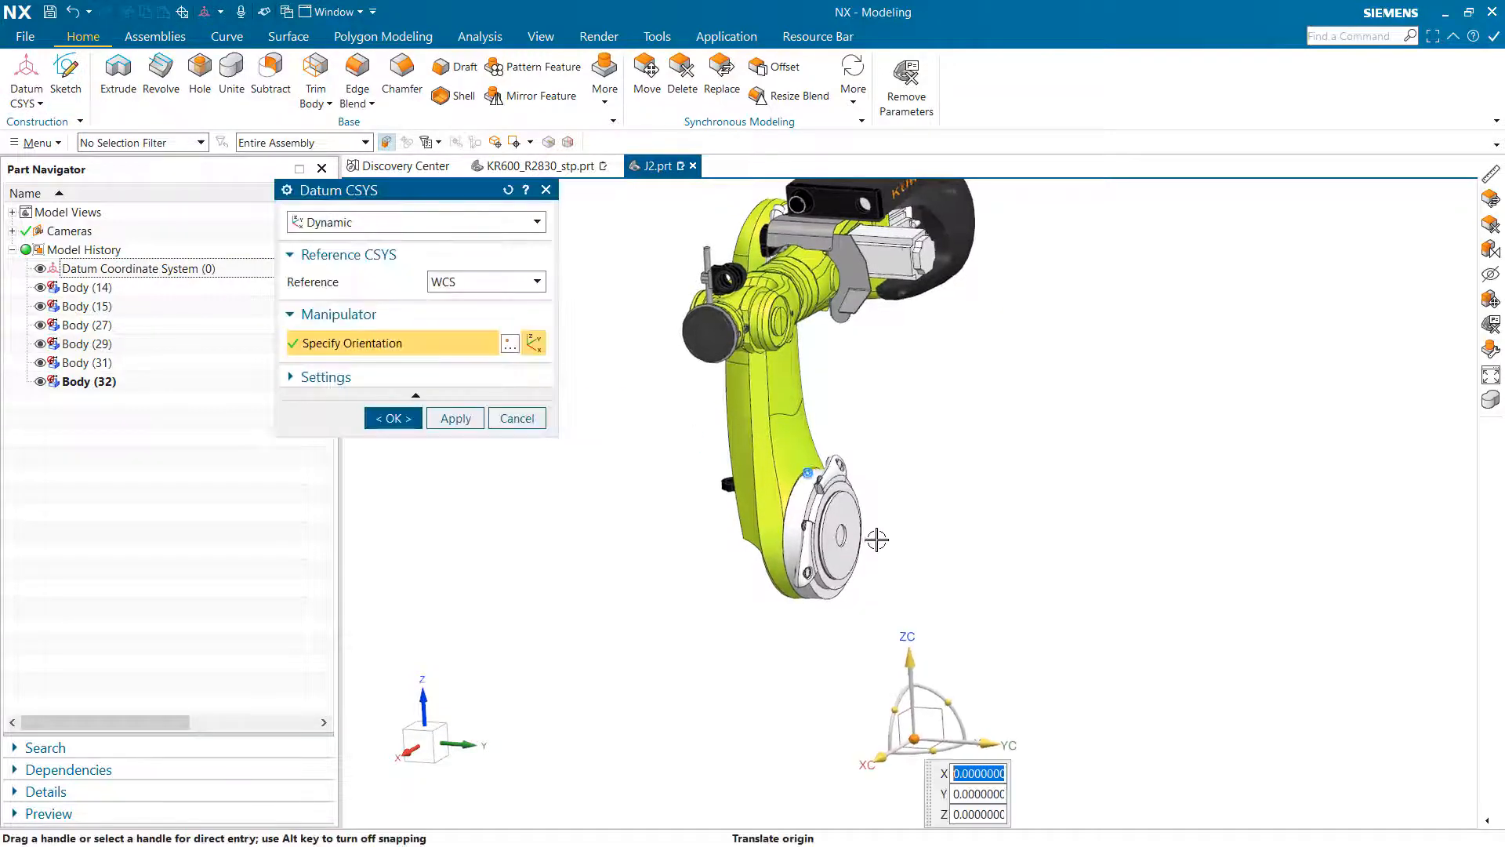
{"action": "scroll", "coordinate": [815, 486], "scroll_direction": "up", "scroll_amount": 5}
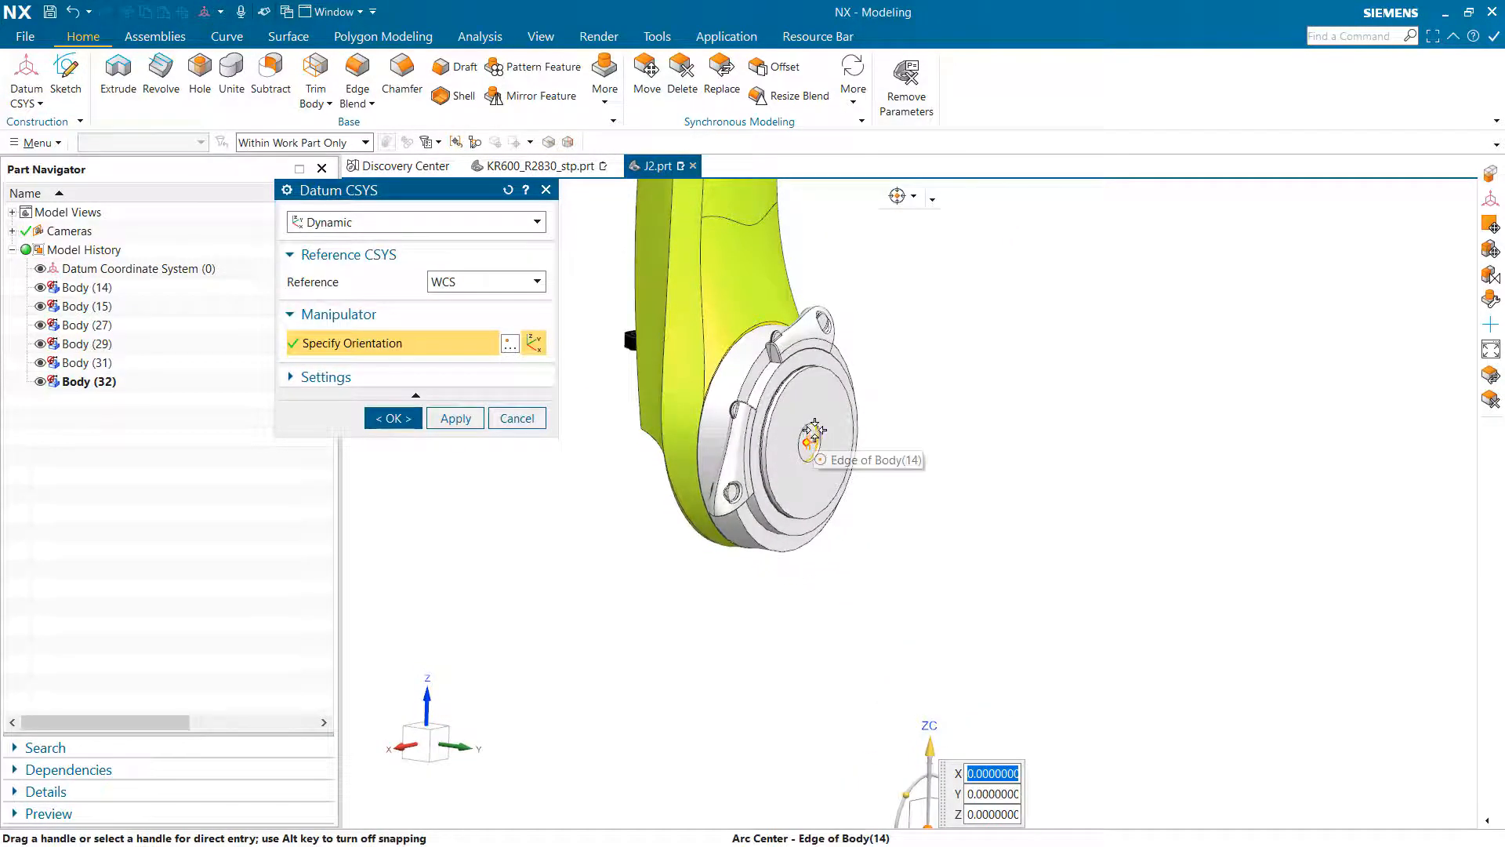
{"action": "scroll", "coordinate": [814, 429], "scroll_direction": "up", "scroll_amount": 3}
{"action": "left_click", "coordinate": [822, 447]}
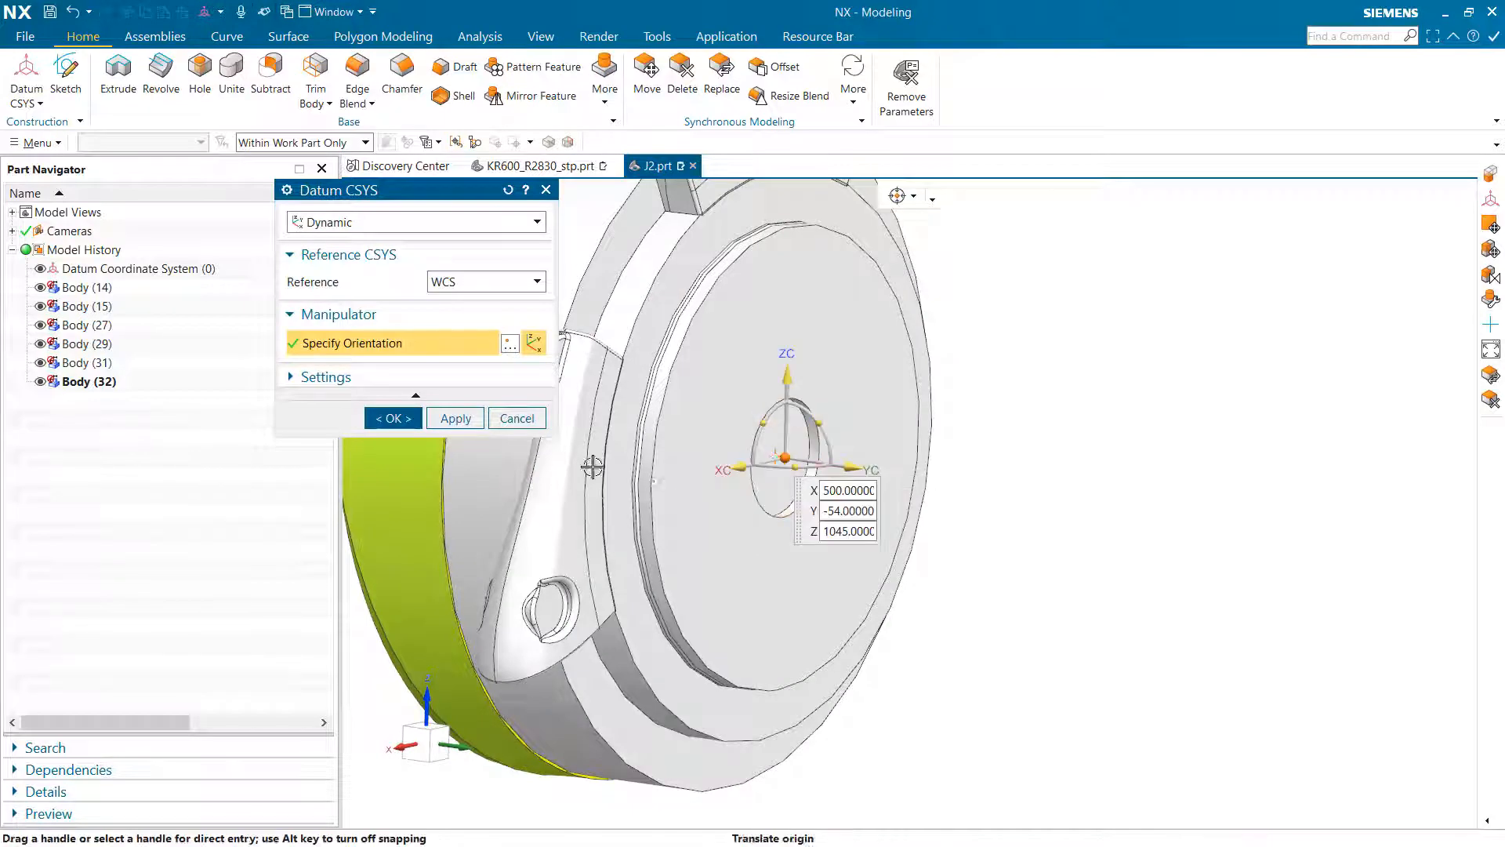
{"action": "scroll", "coordinate": [822, 448], "scroll_direction": "down", "scroll_amount": 3}
{"action": "left_click", "coordinate": [392, 418]}
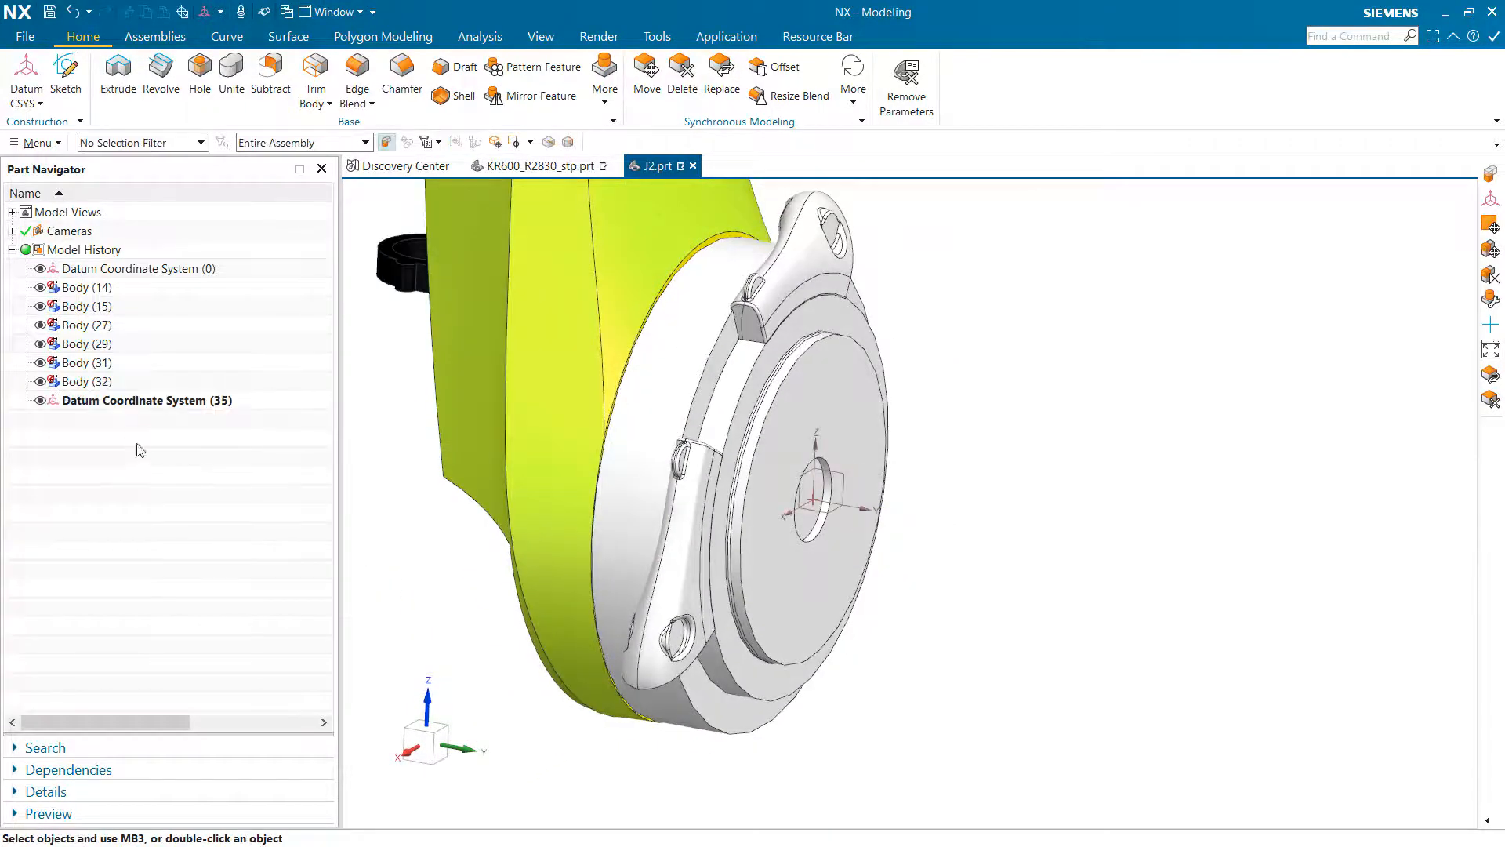
Start Move Object on all of J2's own bodies together with the flange datum coordinate system, using CSYS to CSYS motion
{"action": "scroll", "coordinate": [793, 558], "scroll_direction": "down", "scroll_amount": 8}
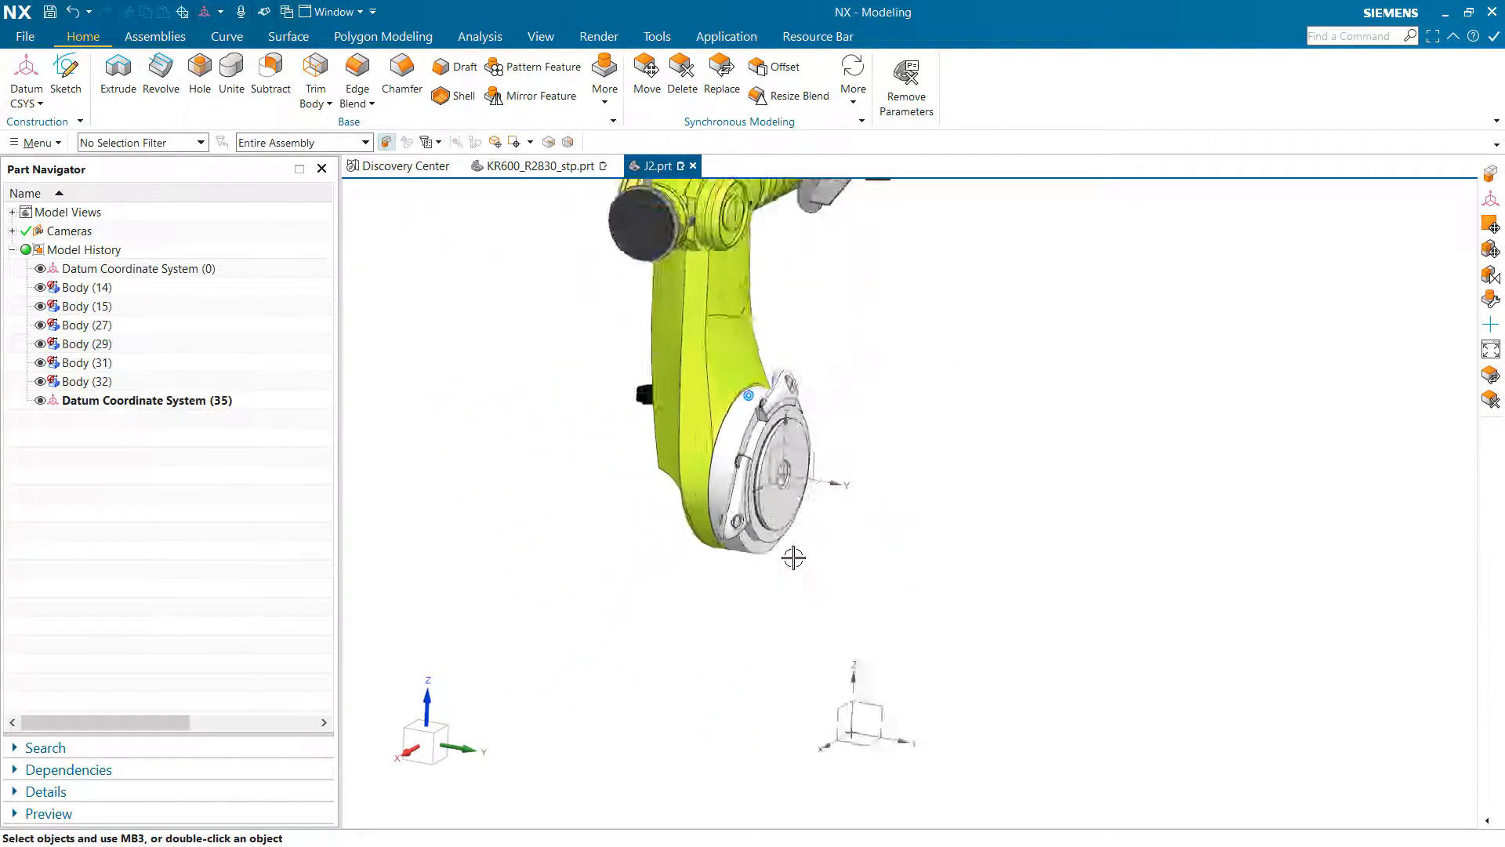
{"action": "left_click", "coordinate": [35, 143]}
{"action": "mouse_move", "coordinate": [61, 193]}
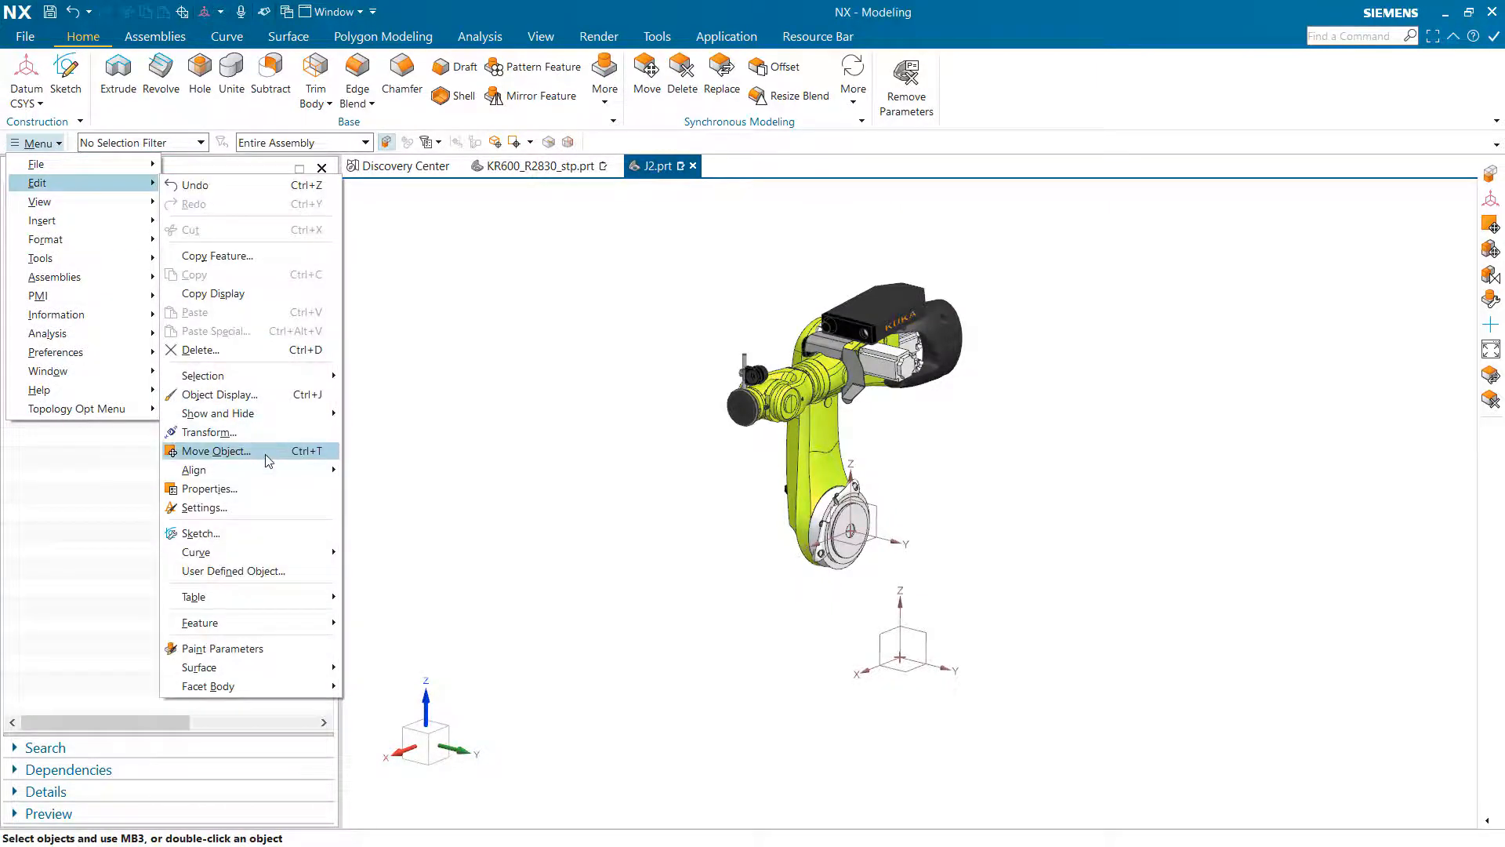
{"action": "left_click", "coordinate": [227, 451]}
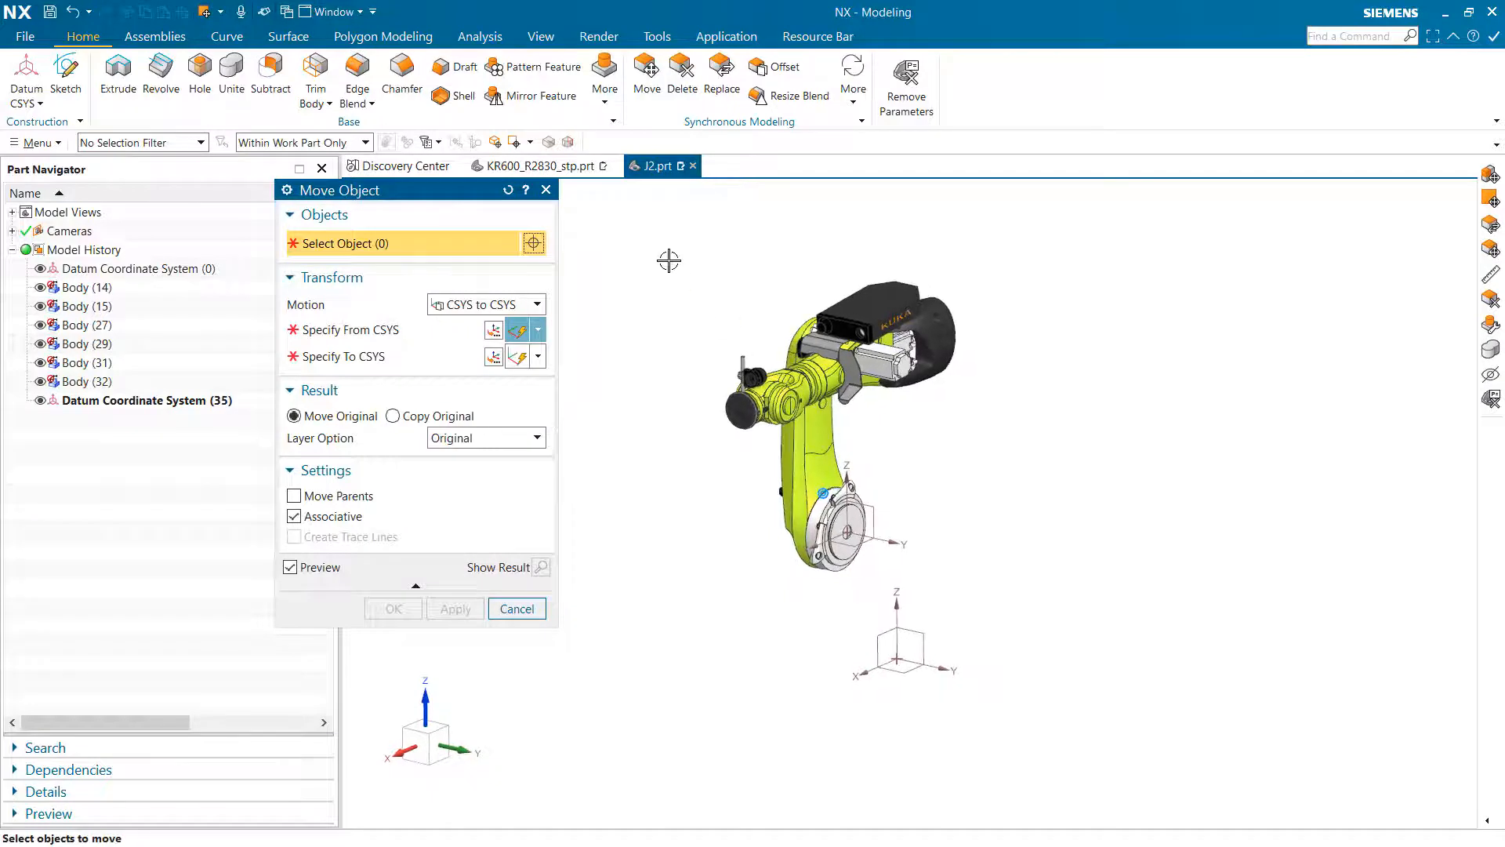
{"action": "left_click_drag", "start_coordinate": [691, 250], "coordinate": [995, 581]}
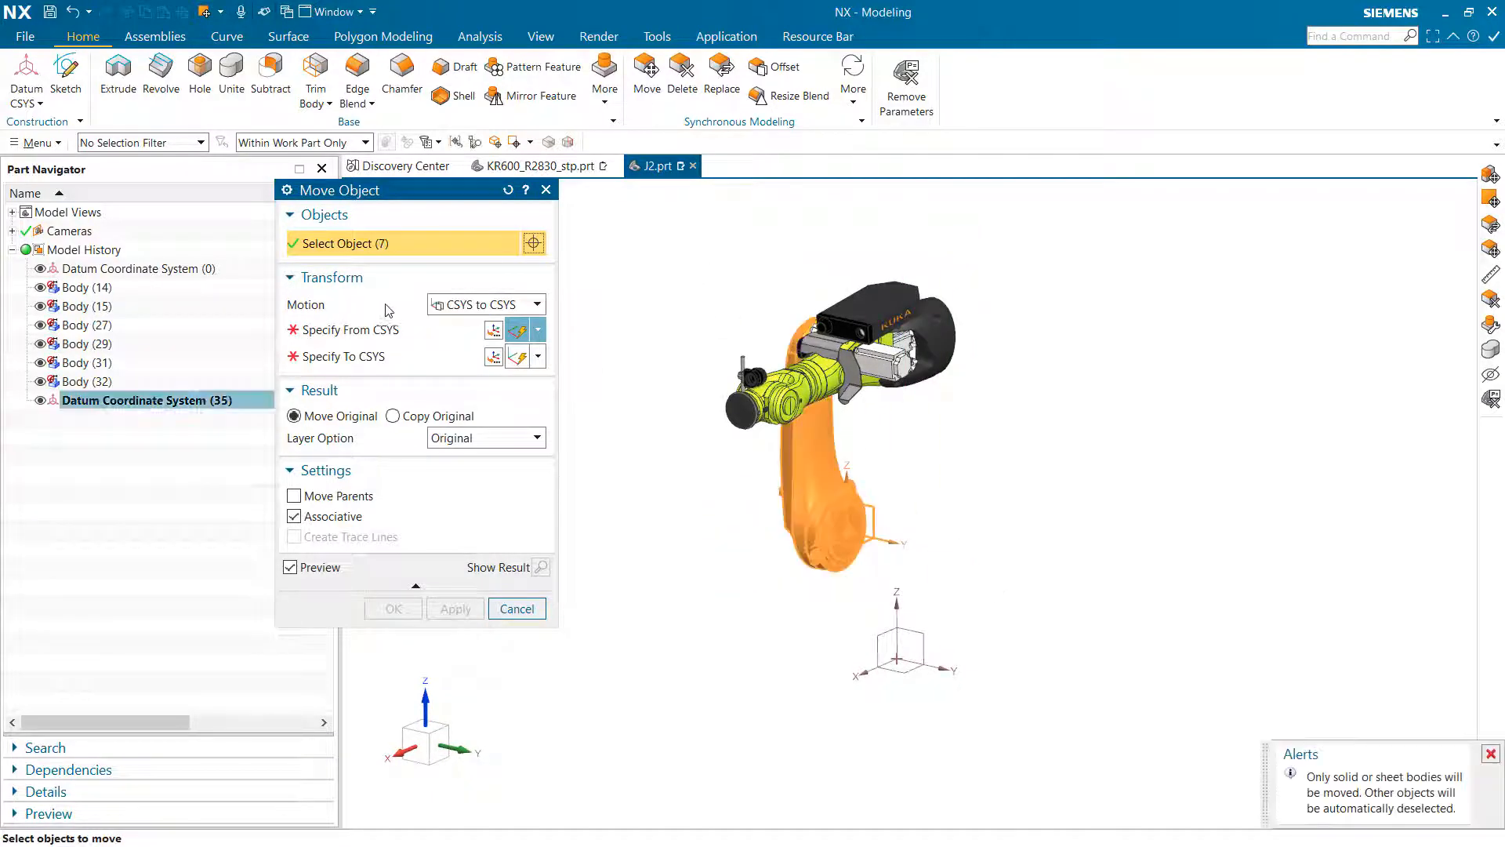
Move the selected J2 bodies from the flange datum coordinate system to the one at the part origin, keeping Move Original and Associative
{"action": "left_click", "coordinate": [364, 327]}
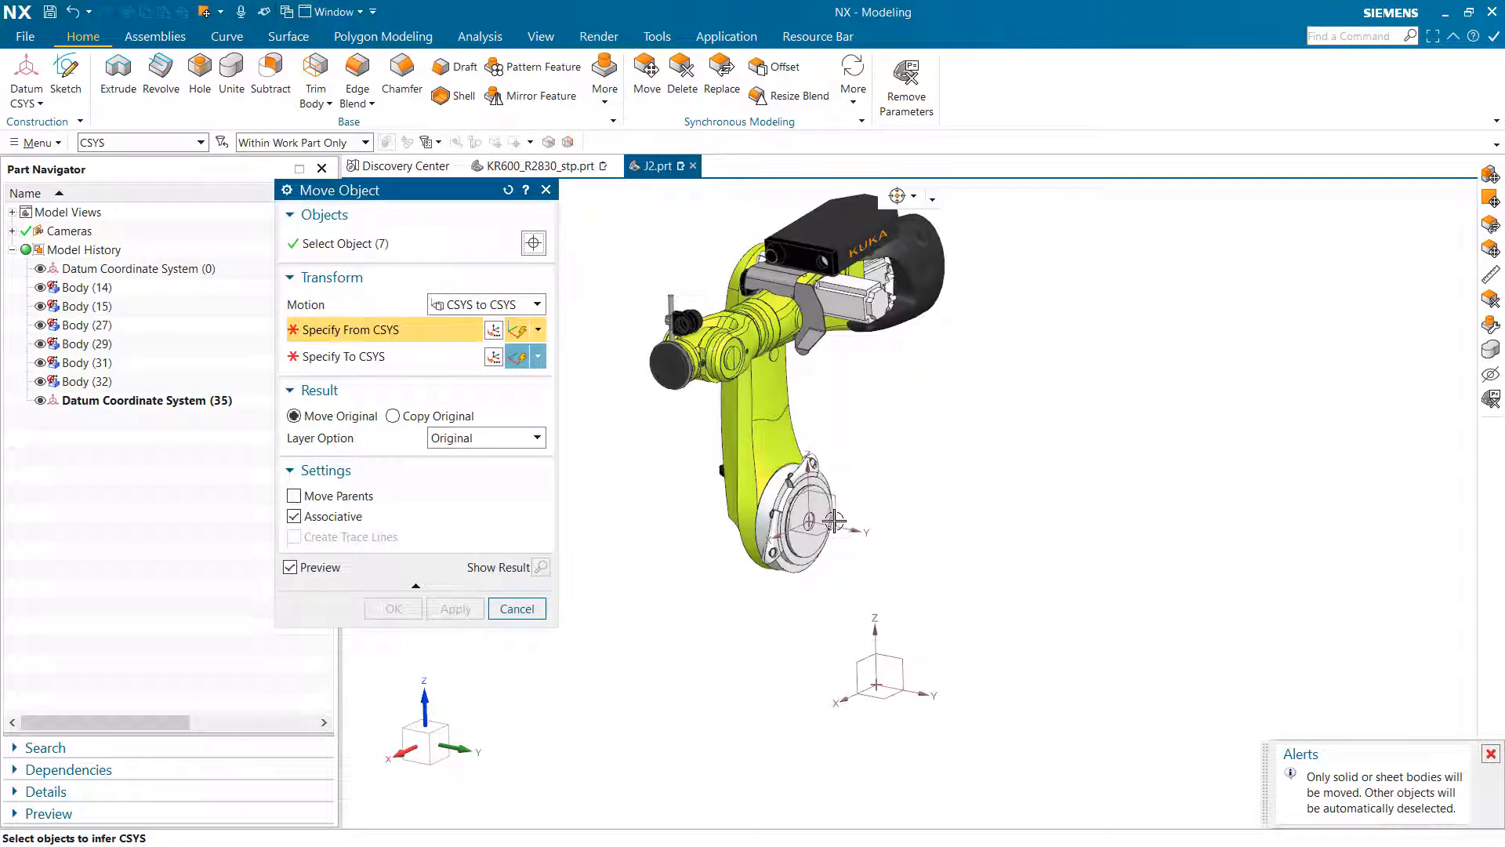
{"action": "left_click", "coordinate": [814, 524]}
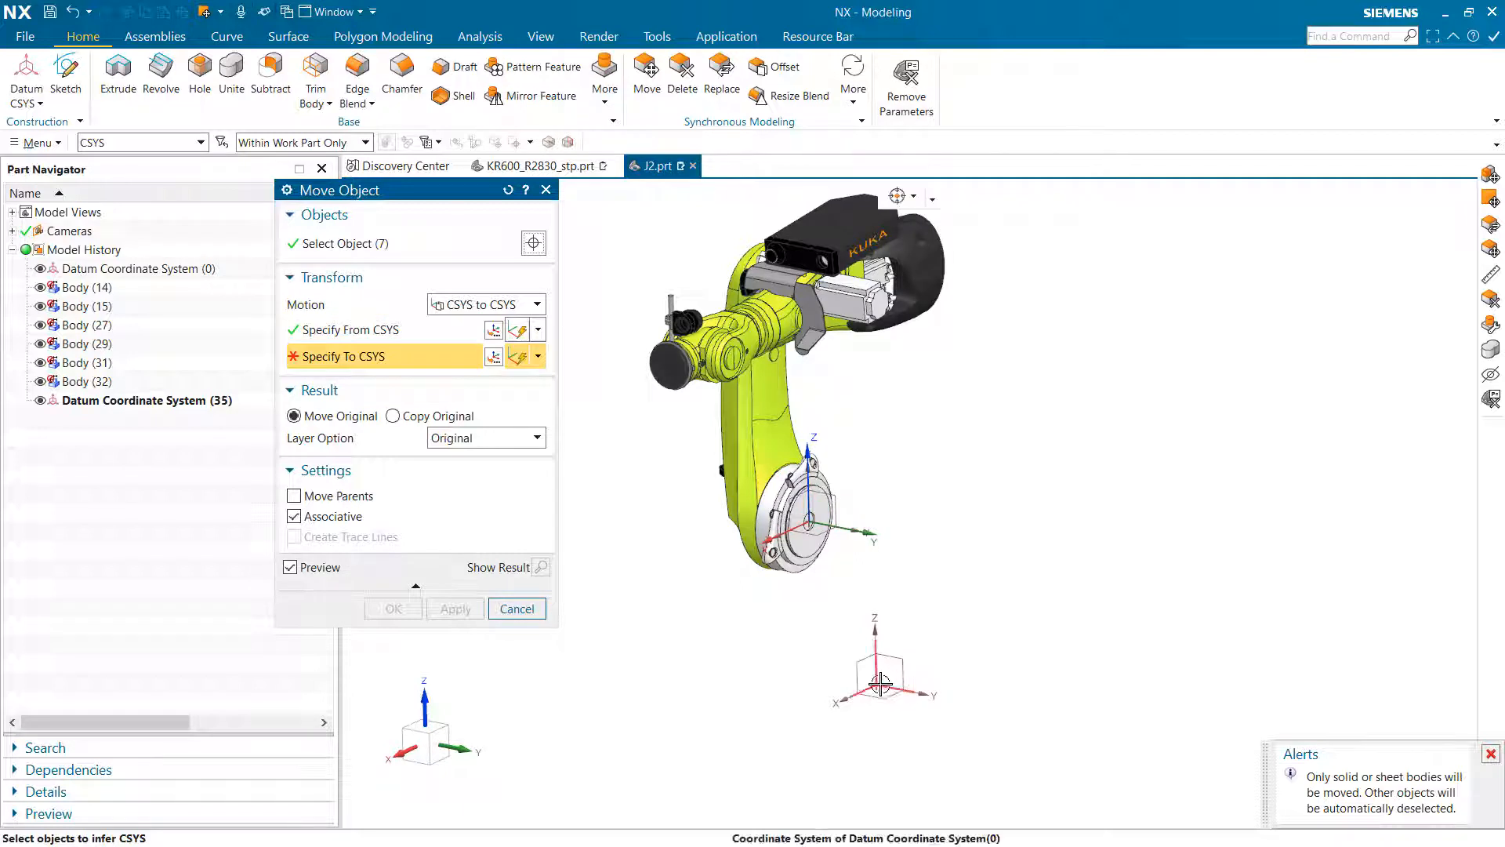
{"action": "left_click", "coordinate": [880, 685]}
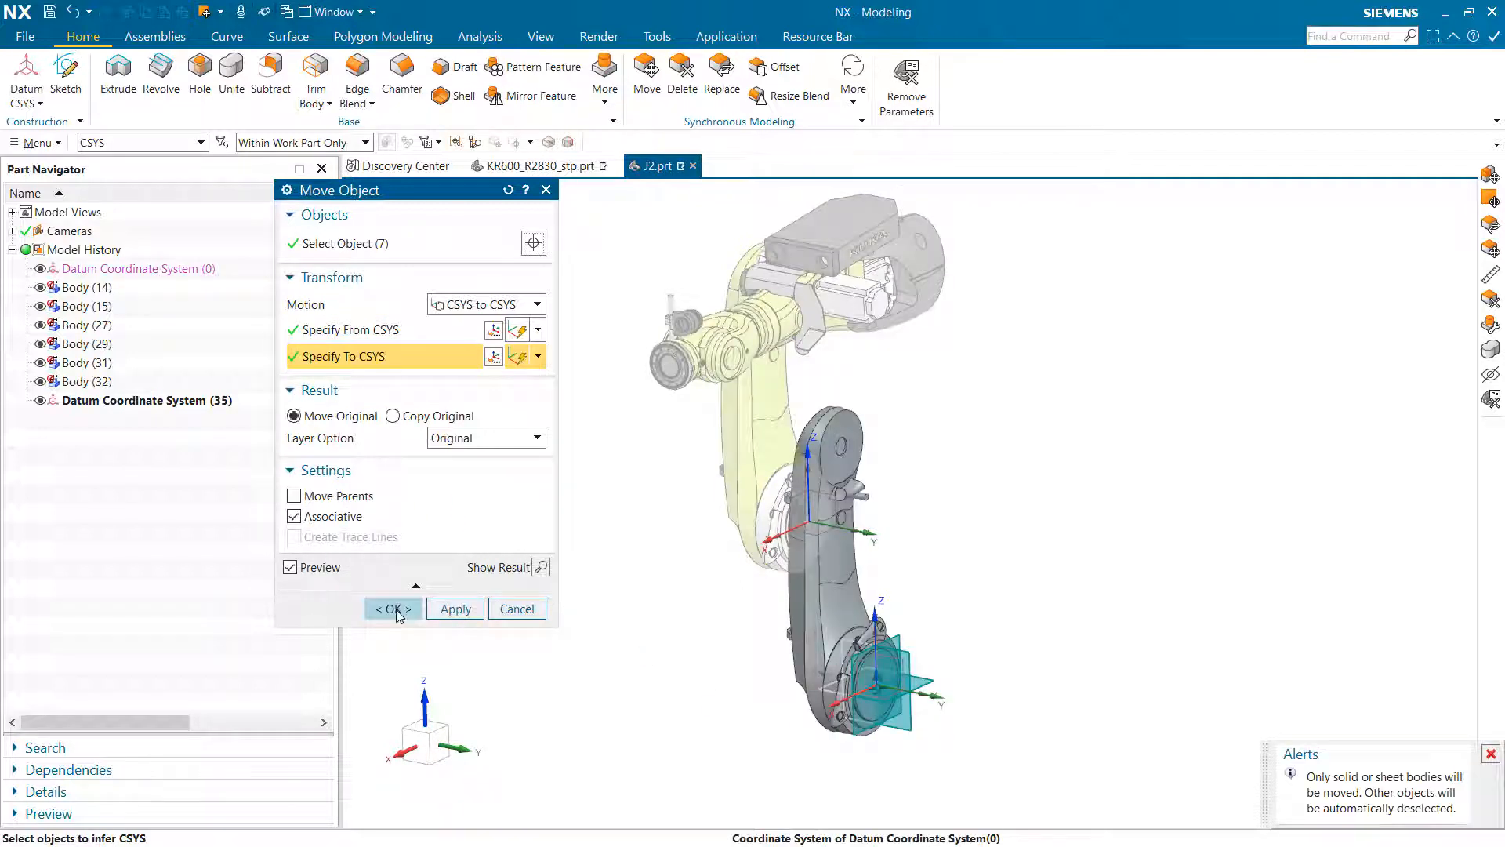
{"action": "left_click", "coordinate": [445, 609]}
{"action": "left_click", "coordinate": [767, 463]}
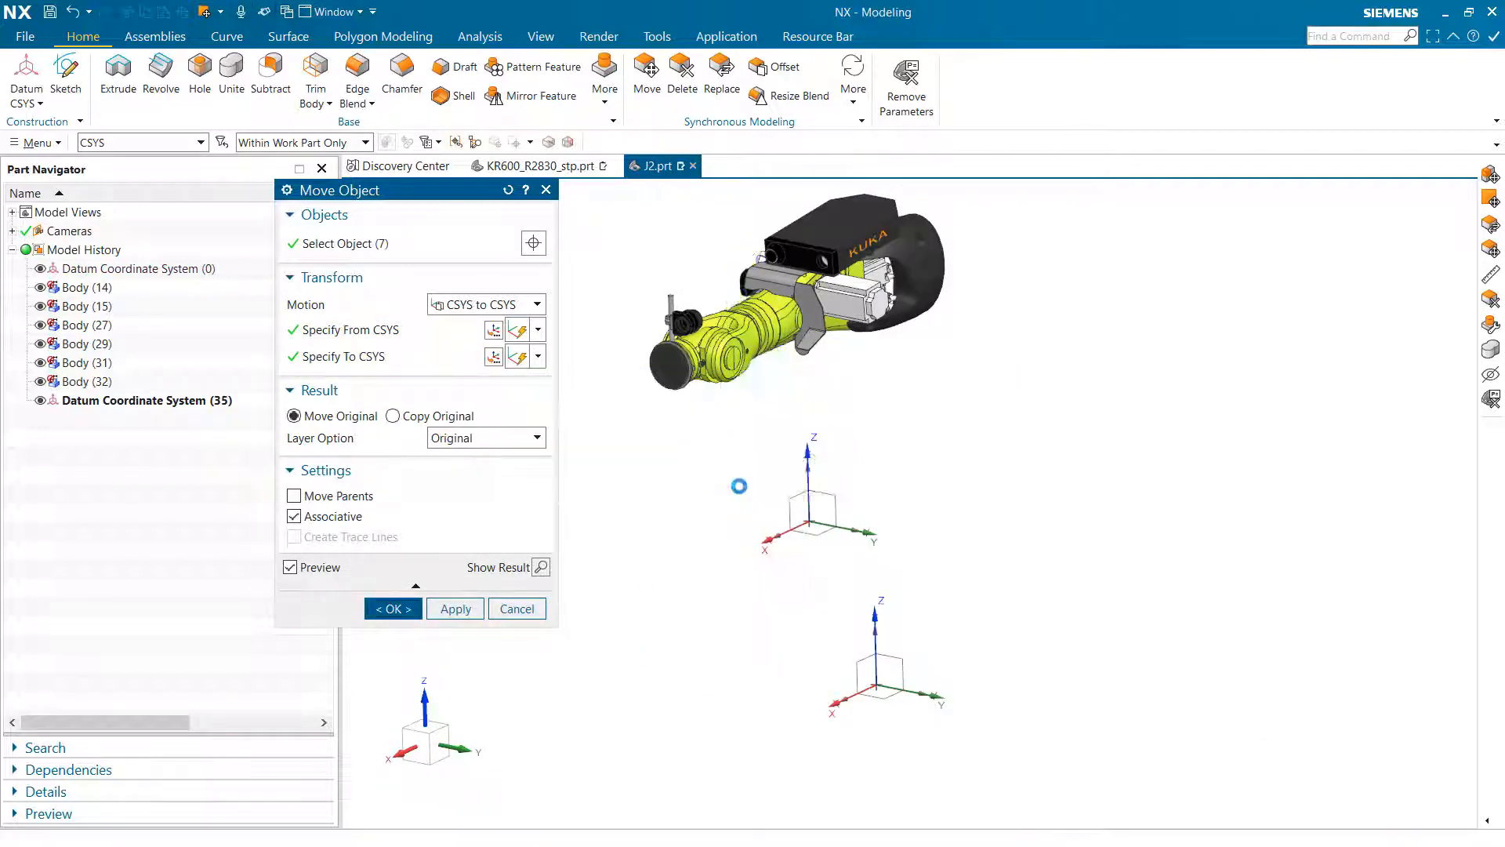
{"action": "key", "text": "Home"}
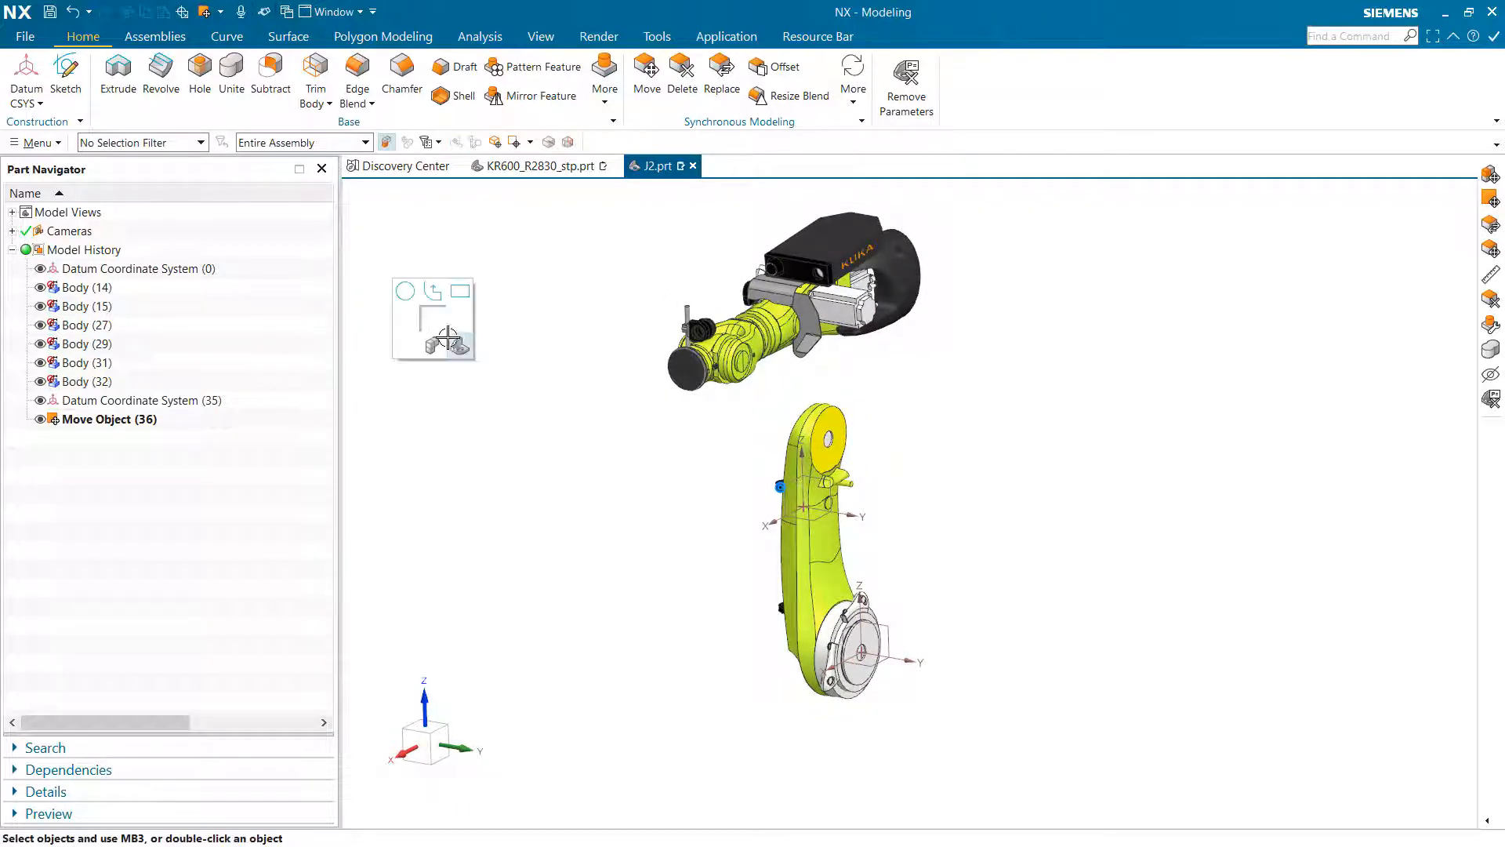
Move component J3 onto the shifted J2 with CSYS to CSYS motion, from the upper datum coordinate system to the origin one
{"action": "left_click", "coordinate": [424, 354]}
{"action": "key", "text": "super+space"}
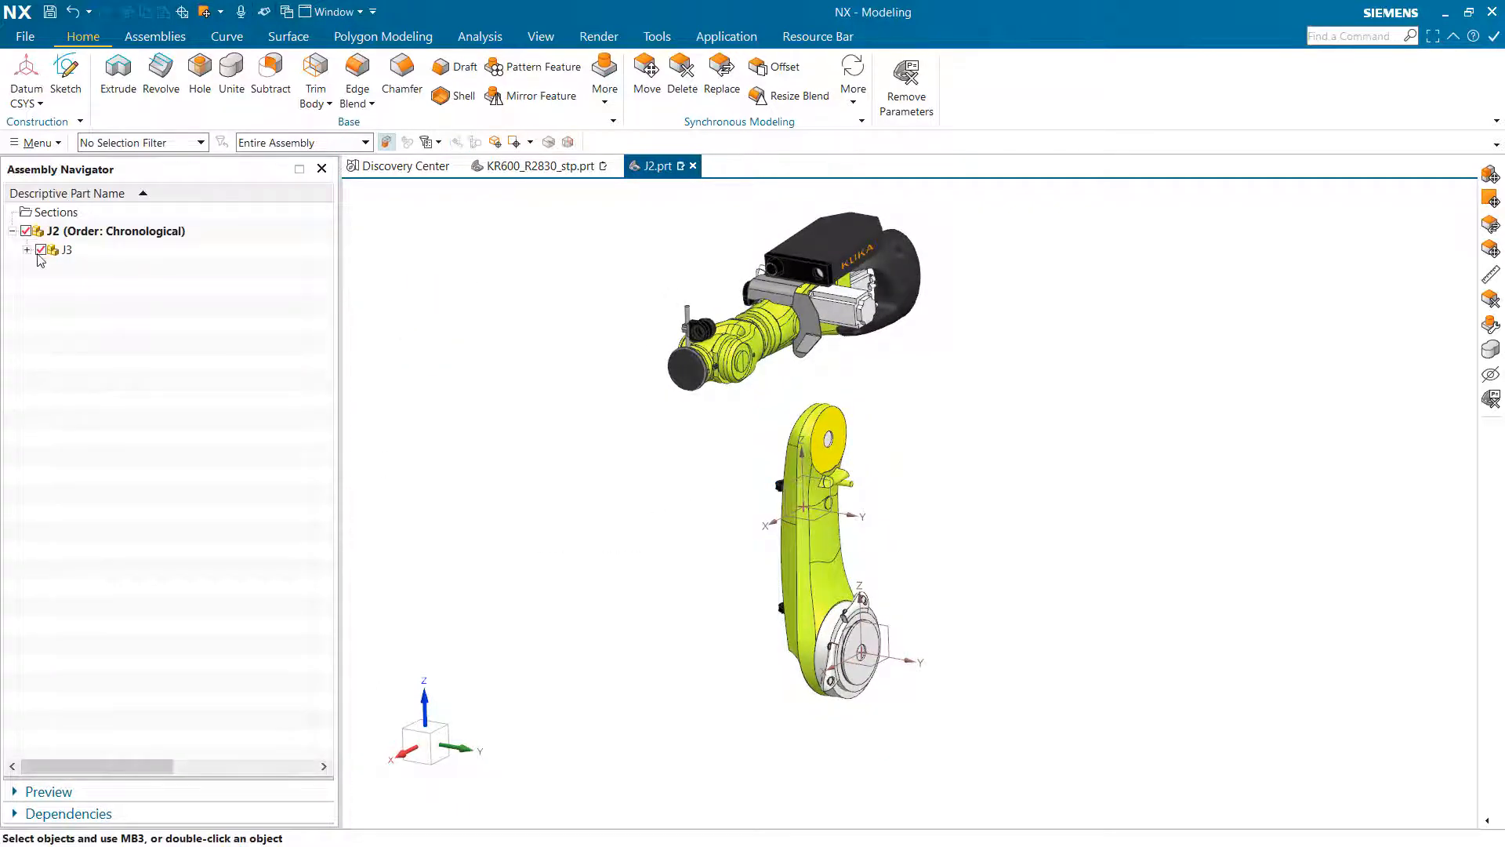
{"action": "left_click", "coordinate": [66, 249]}
{"action": "right_click", "coordinate": [70, 249]}
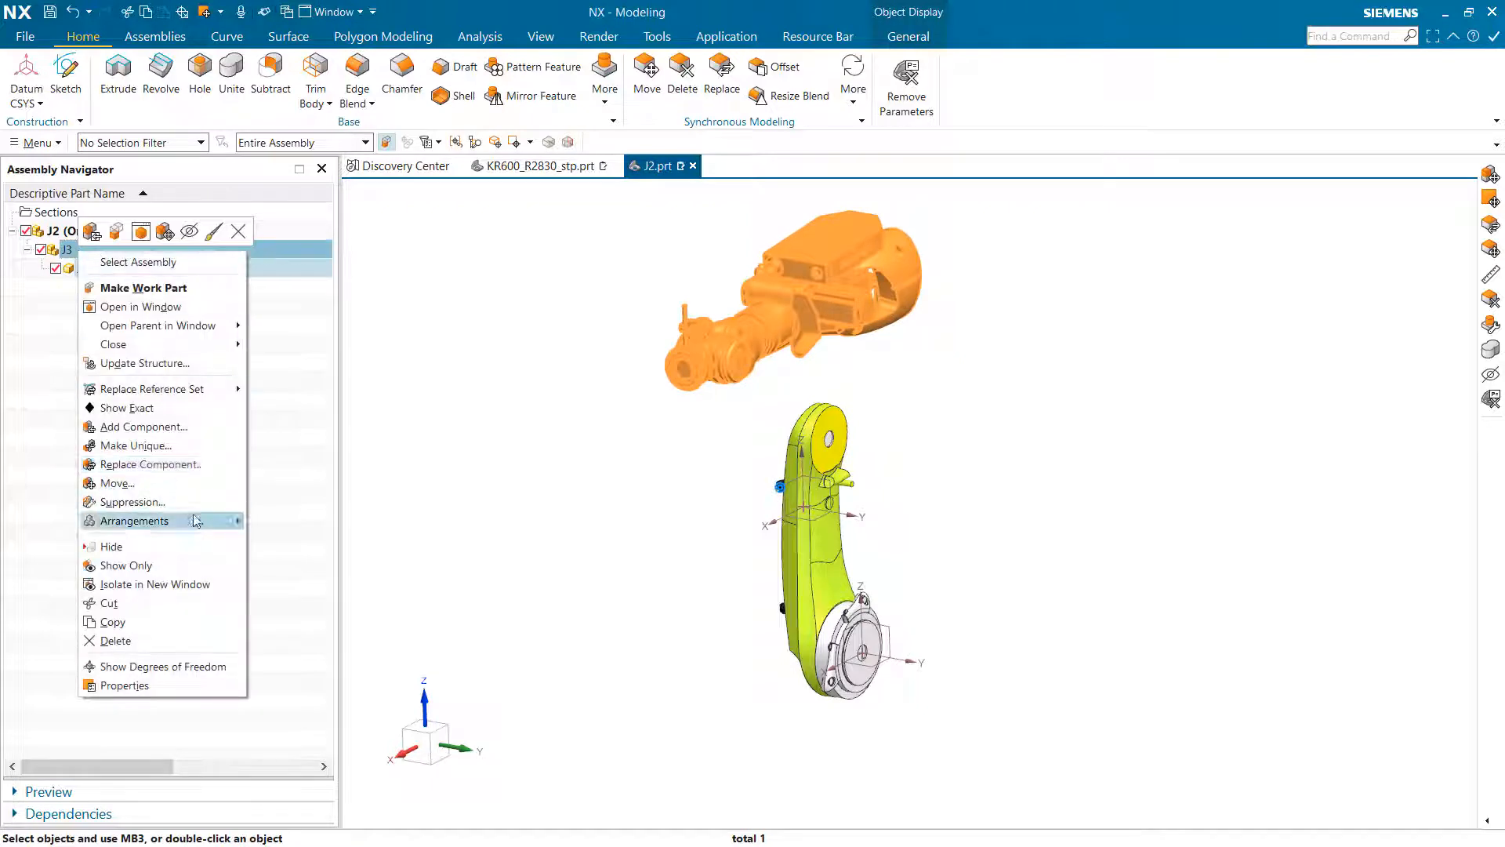
{"action": "left_click", "coordinate": [163, 488]}
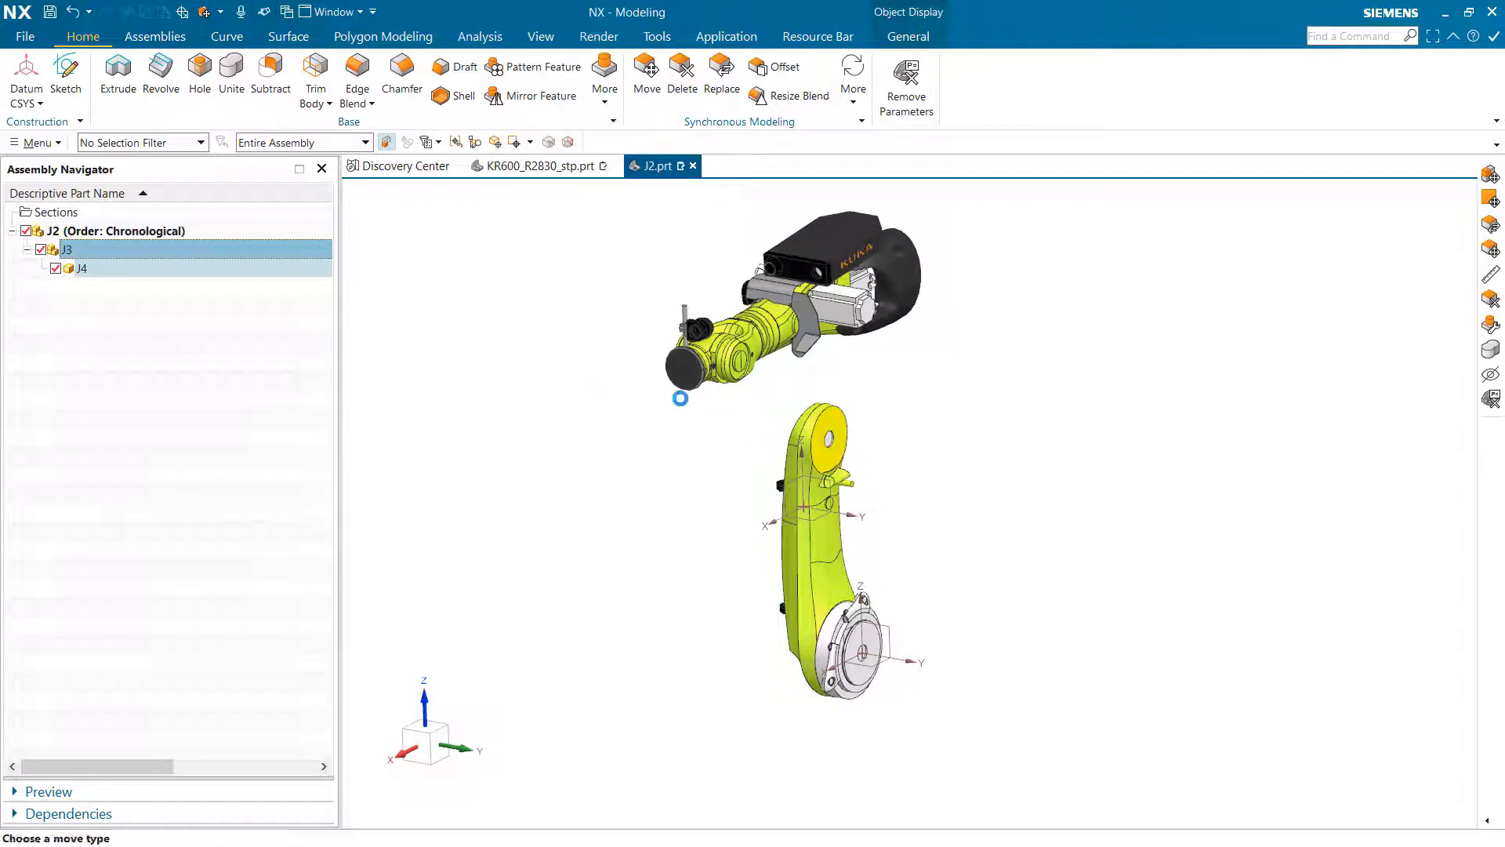
{"action": "left_click", "coordinate": [805, 510]}
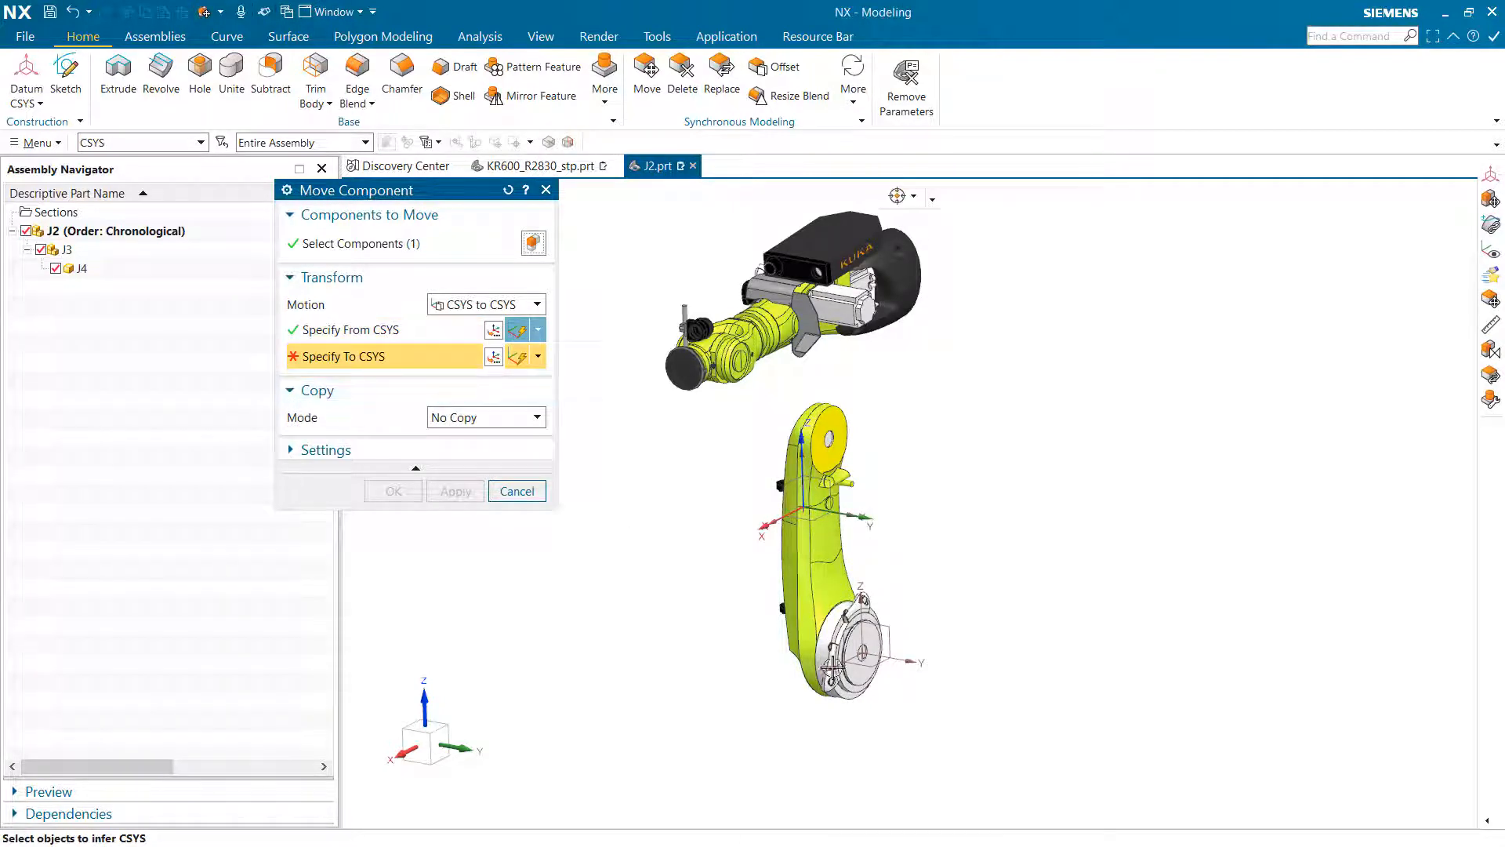
{"action": "left_click", "coordinate": [864, 649]}
{"action": "left_click", "coordinate": [394, 491]}
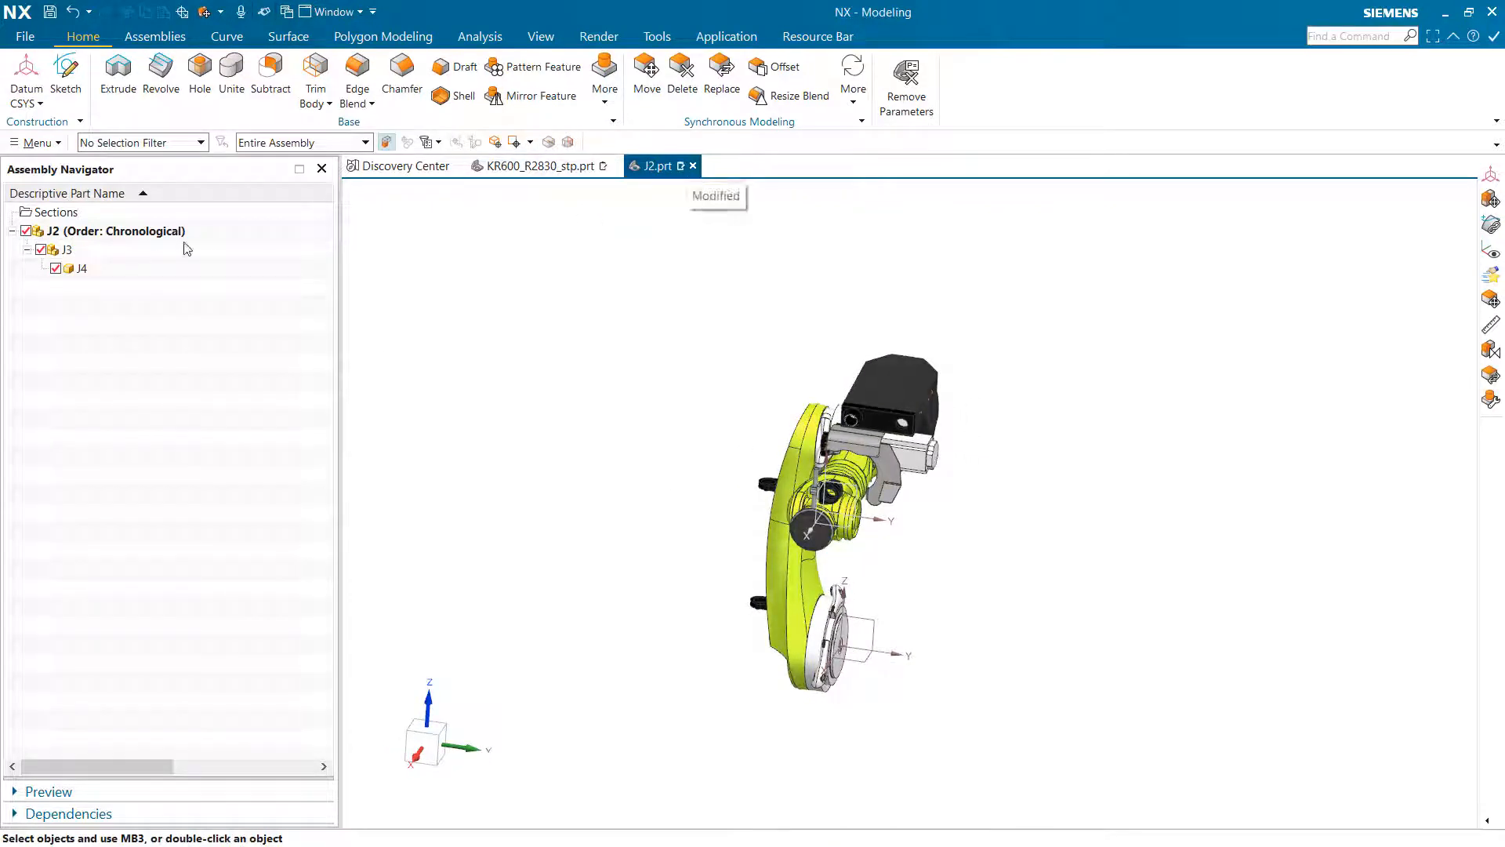
Open J2's parent assembly J1 in its own window
{"action": "right_click", "coordinate": [146, 232]}
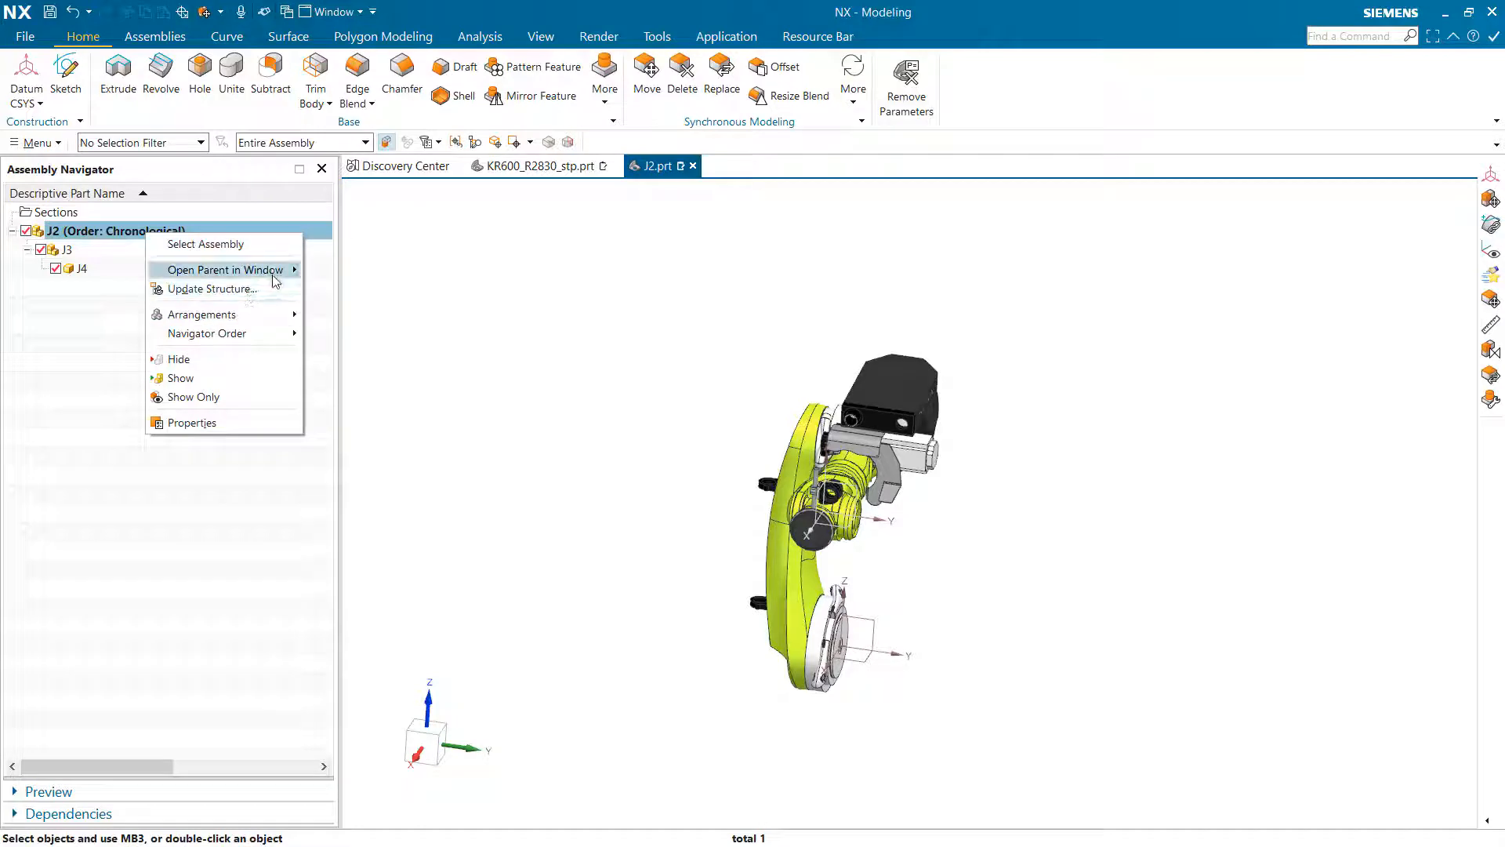
{"action": "left_click", "coordinate": [357, 275]}
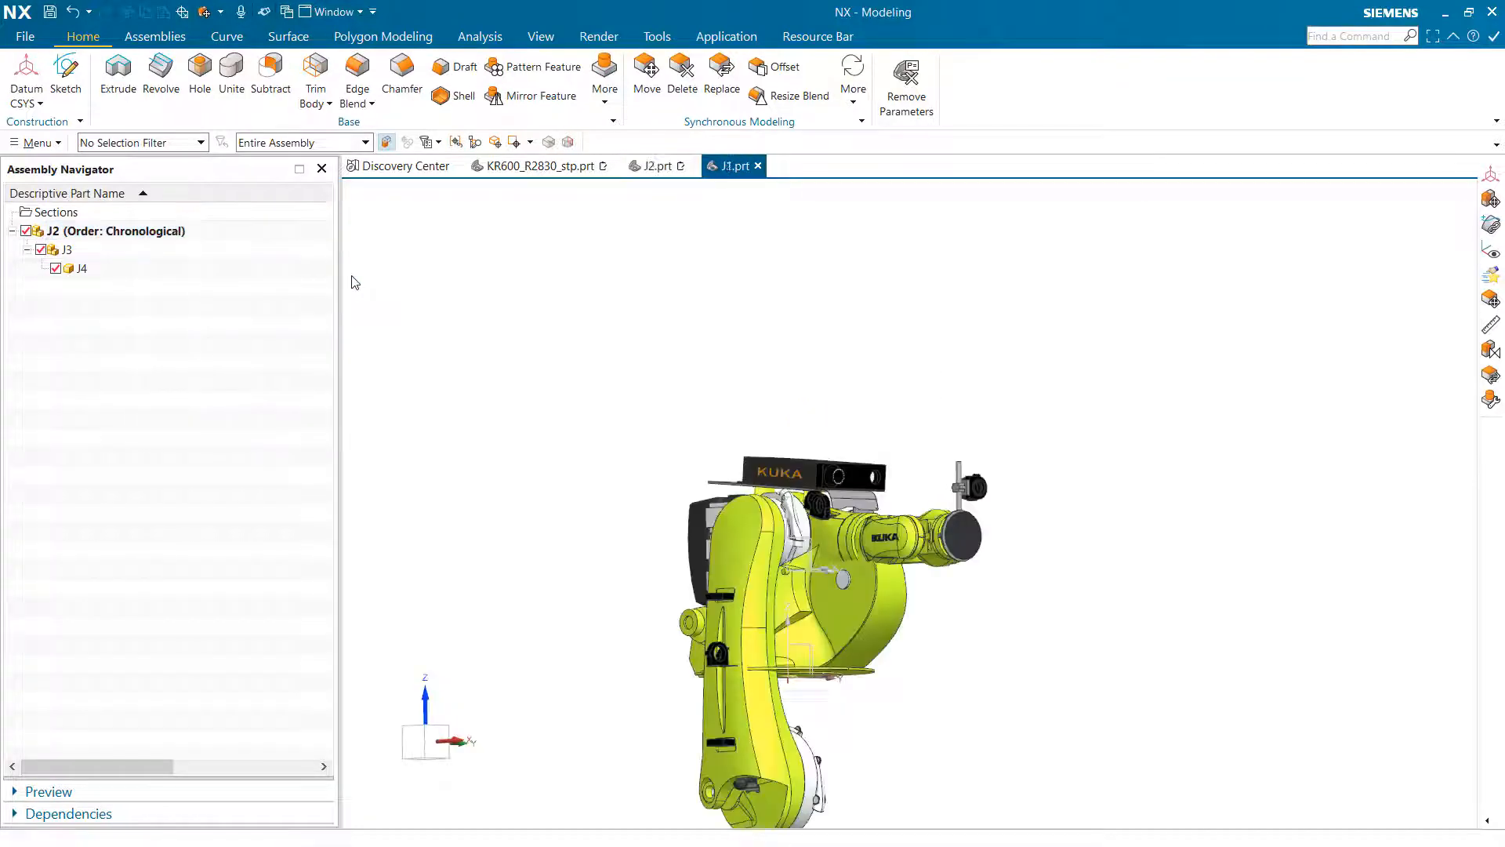
{"action": "middle_click_drag", "start_coordinate": [717, 546], "coordinate": [836, 541]}
{"action": "right_click", "coordinate": [50, 229]}
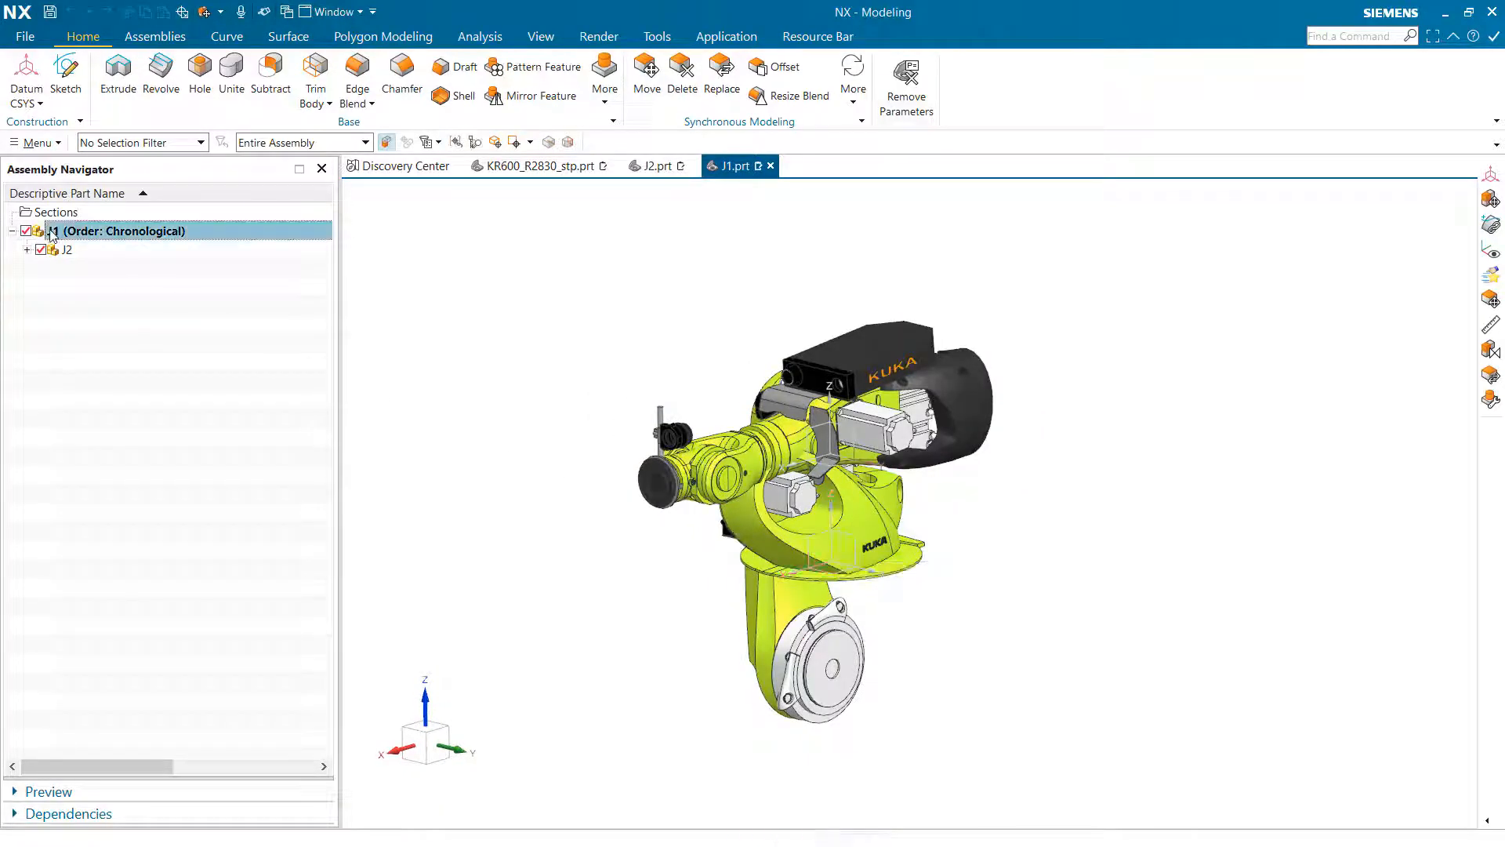
{"action": "left_click", "coordinate": [3, 446]}
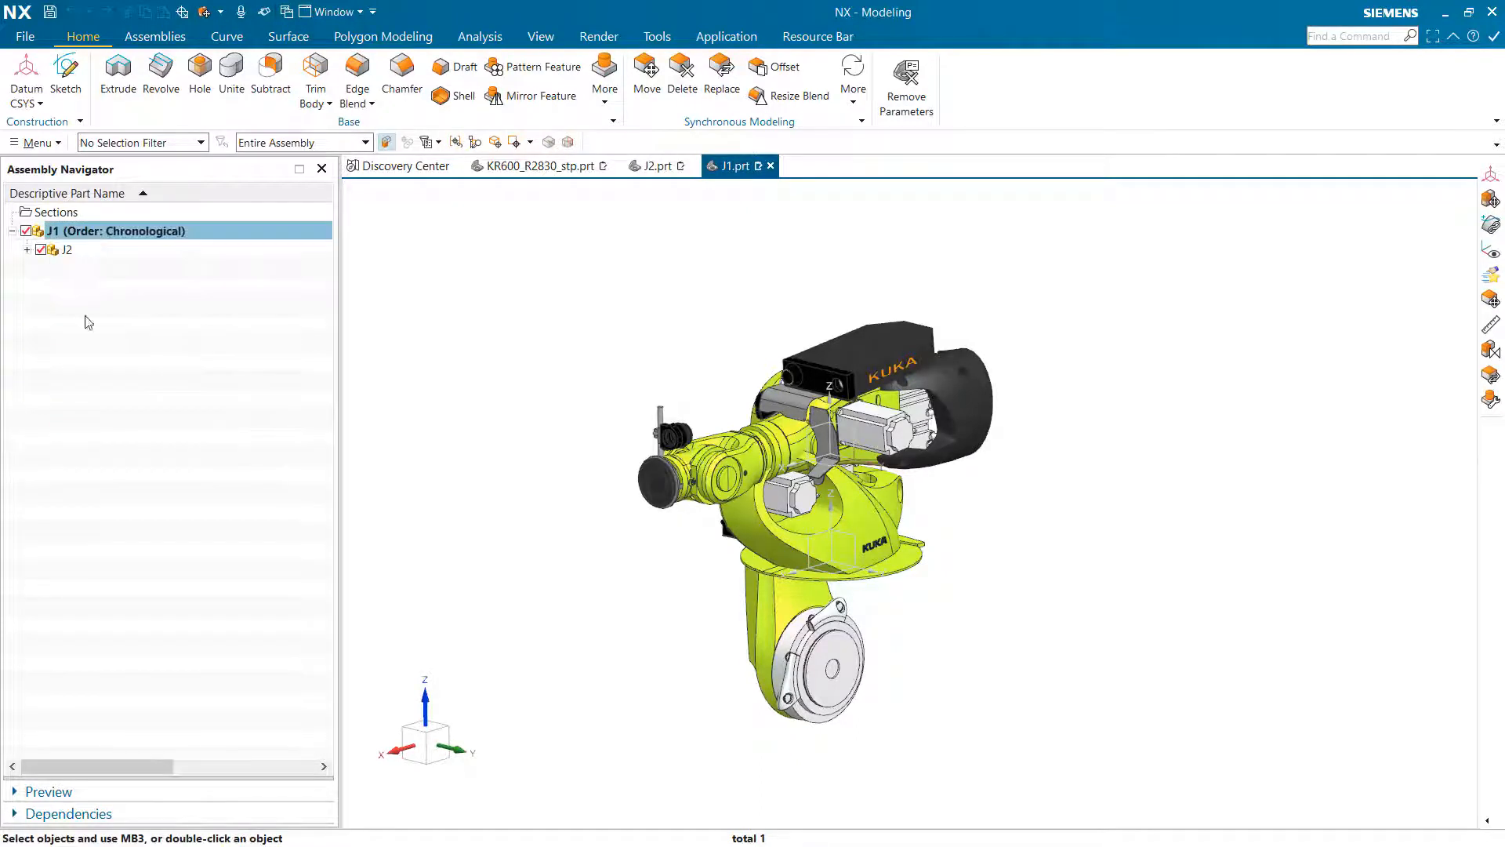
{"action": "right_click", "coordinate": [82, 254]}
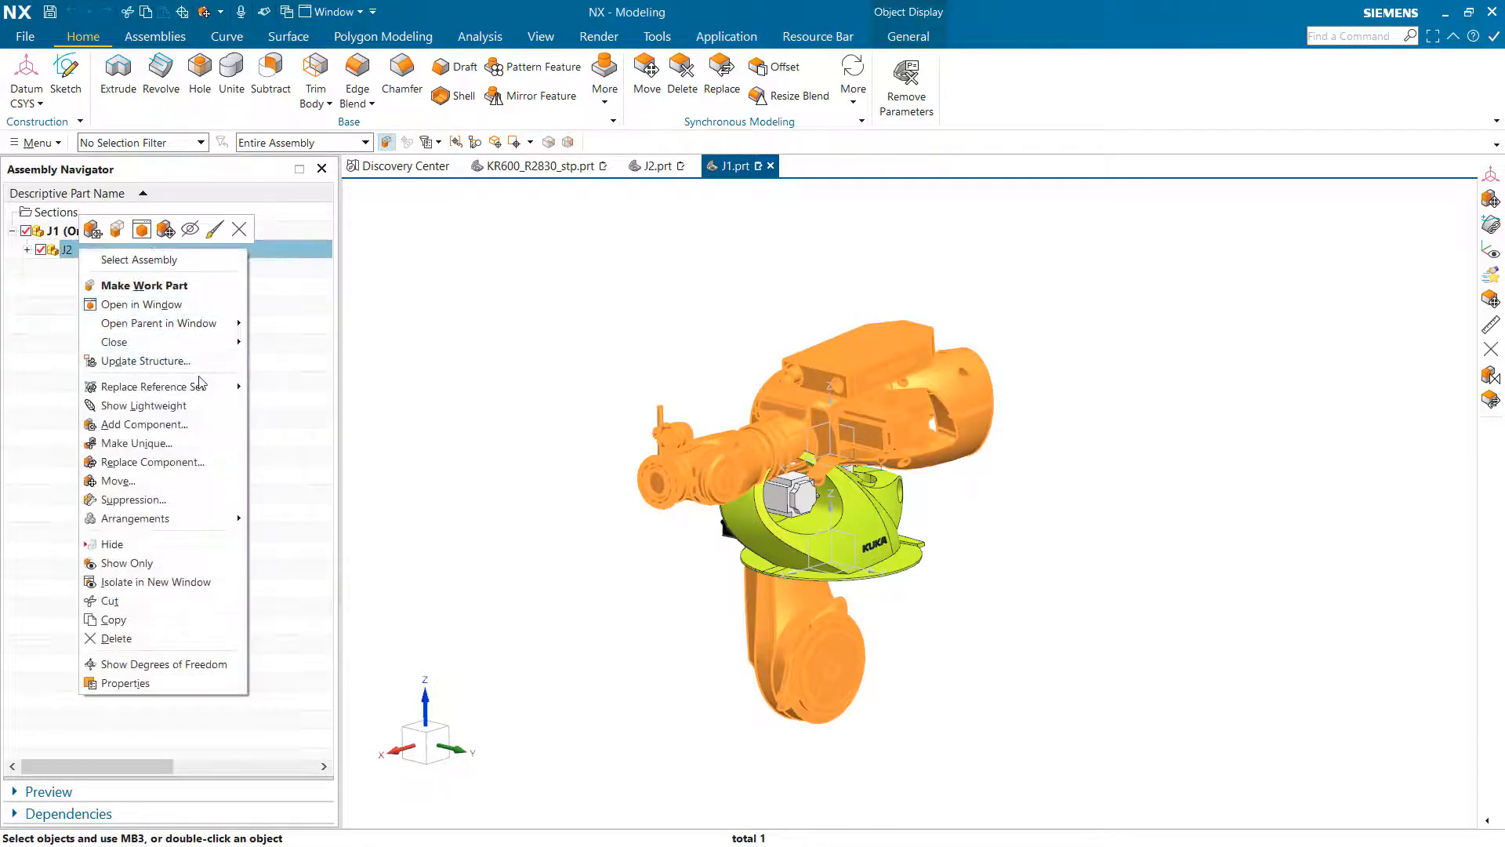
{"action": "left_click", "coordinate": [310, 415]}
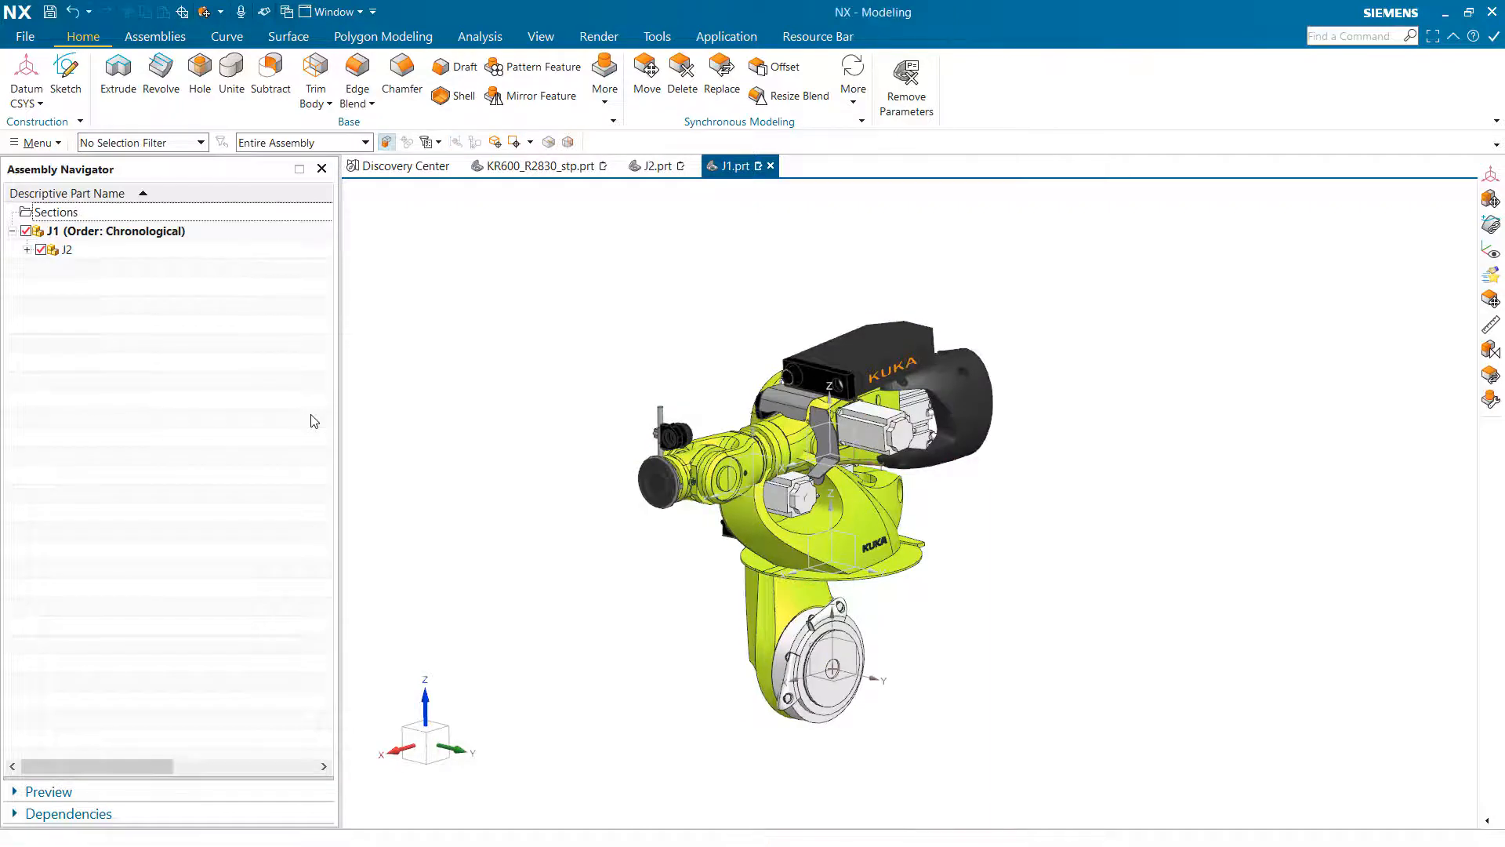
{"action": "right_click", "coordinate": [78, 251]}
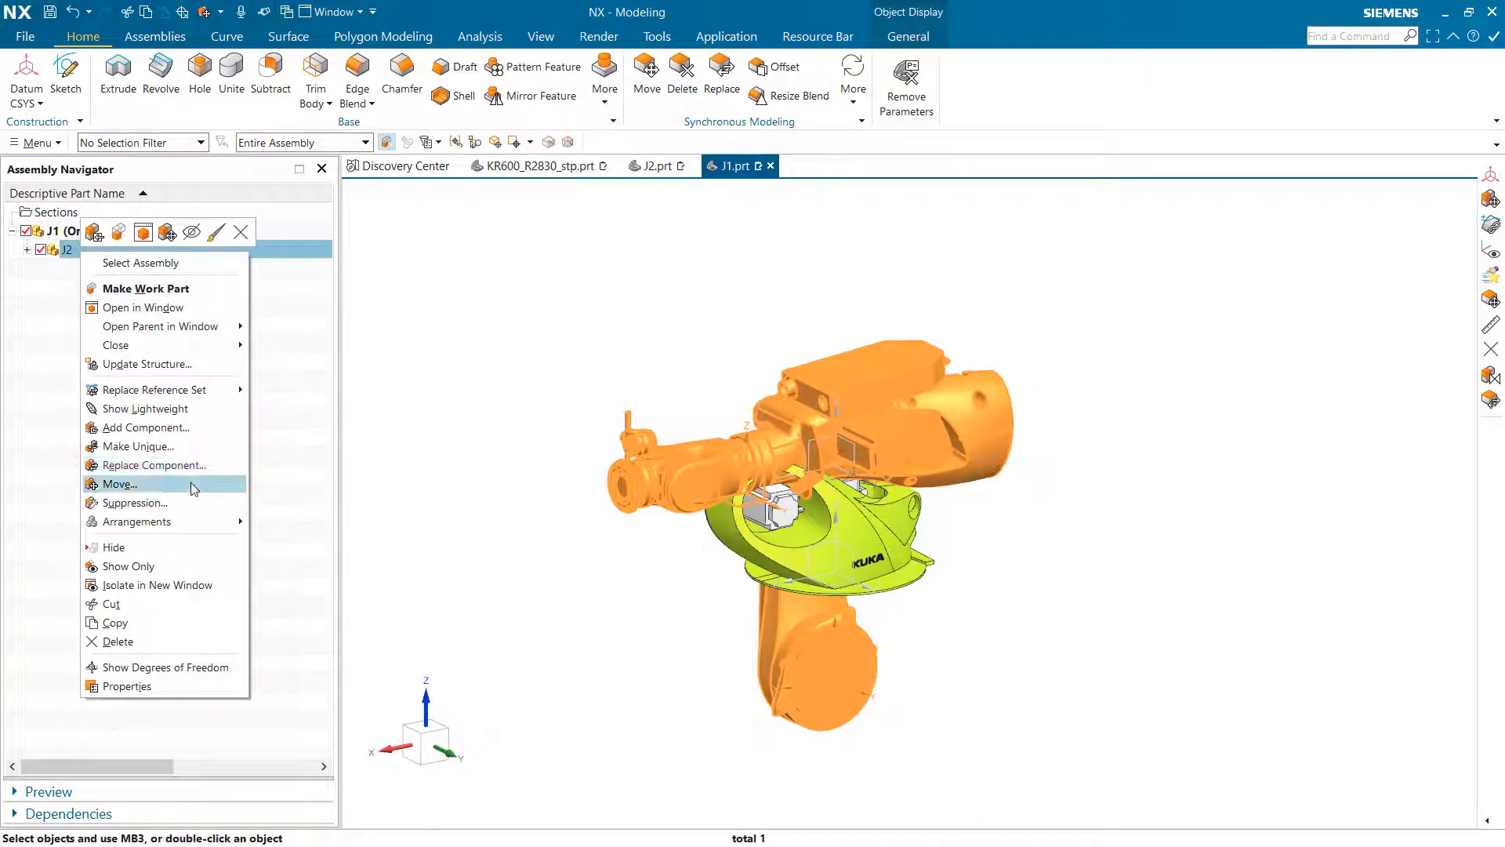
{"action": "left_click", "coordinate": [118, 484]}
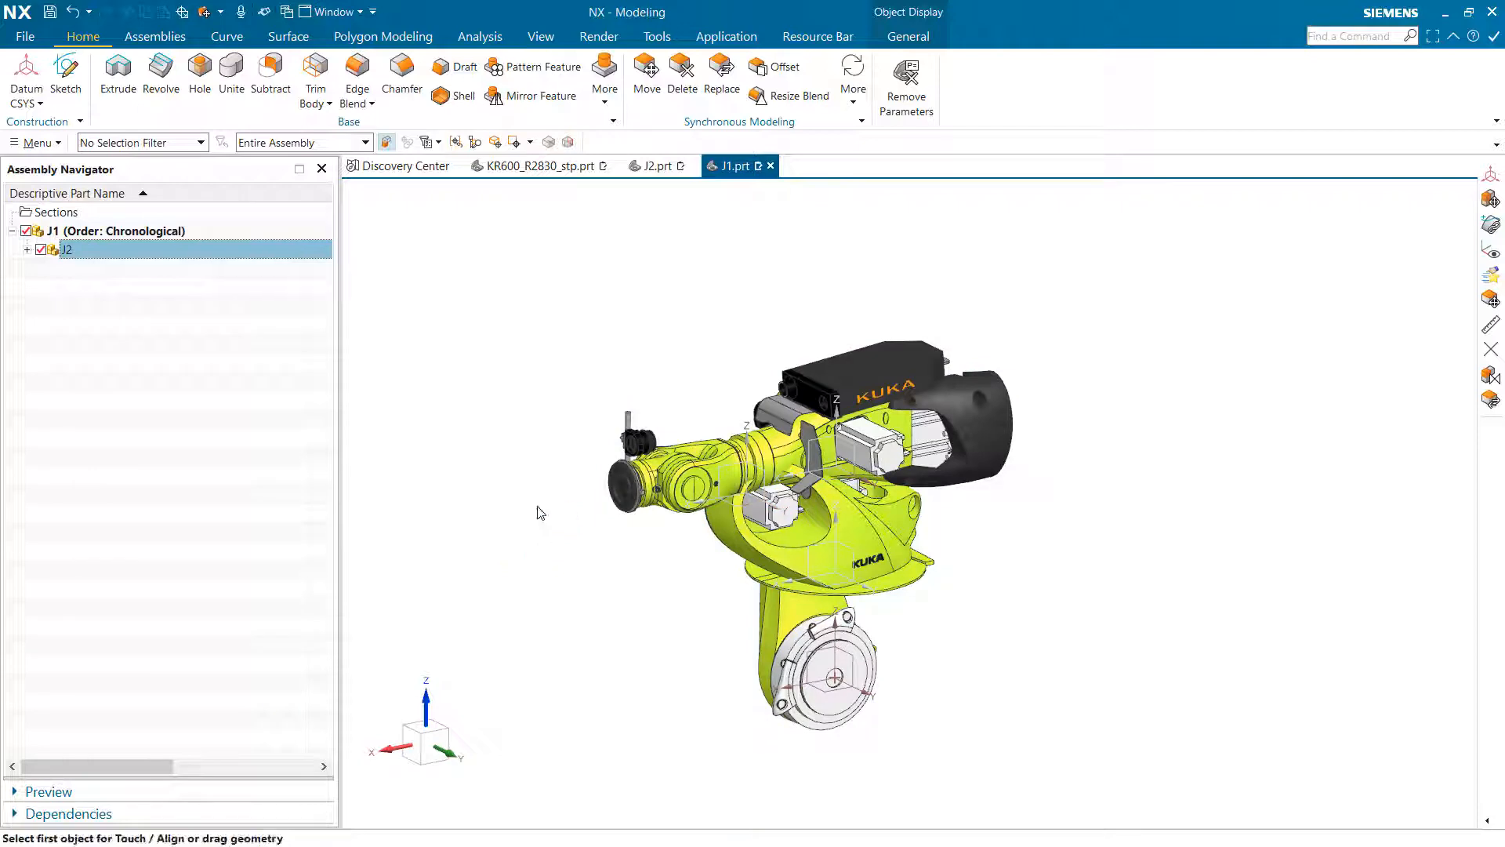
{"action": "middle_click_drag", "start_coordinate": [593, 513], "coordinate": [631, 530]}
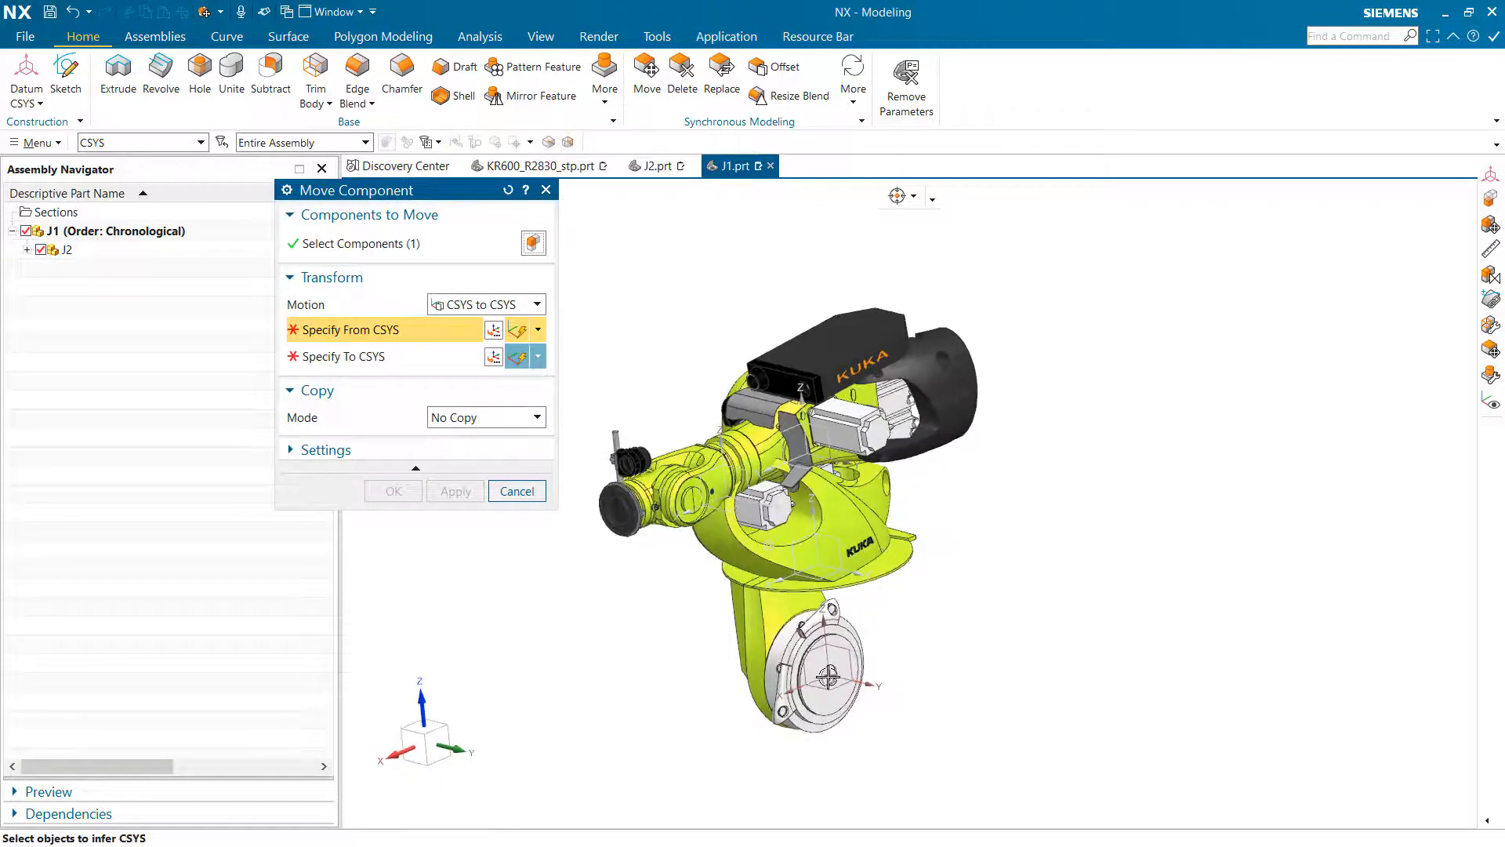
{"action": "left_click", "coordinate": [836, 676]}
{"action": "middle_click_drag", "start_coordinate": [836, 676], "coordinate": [748, 504]}
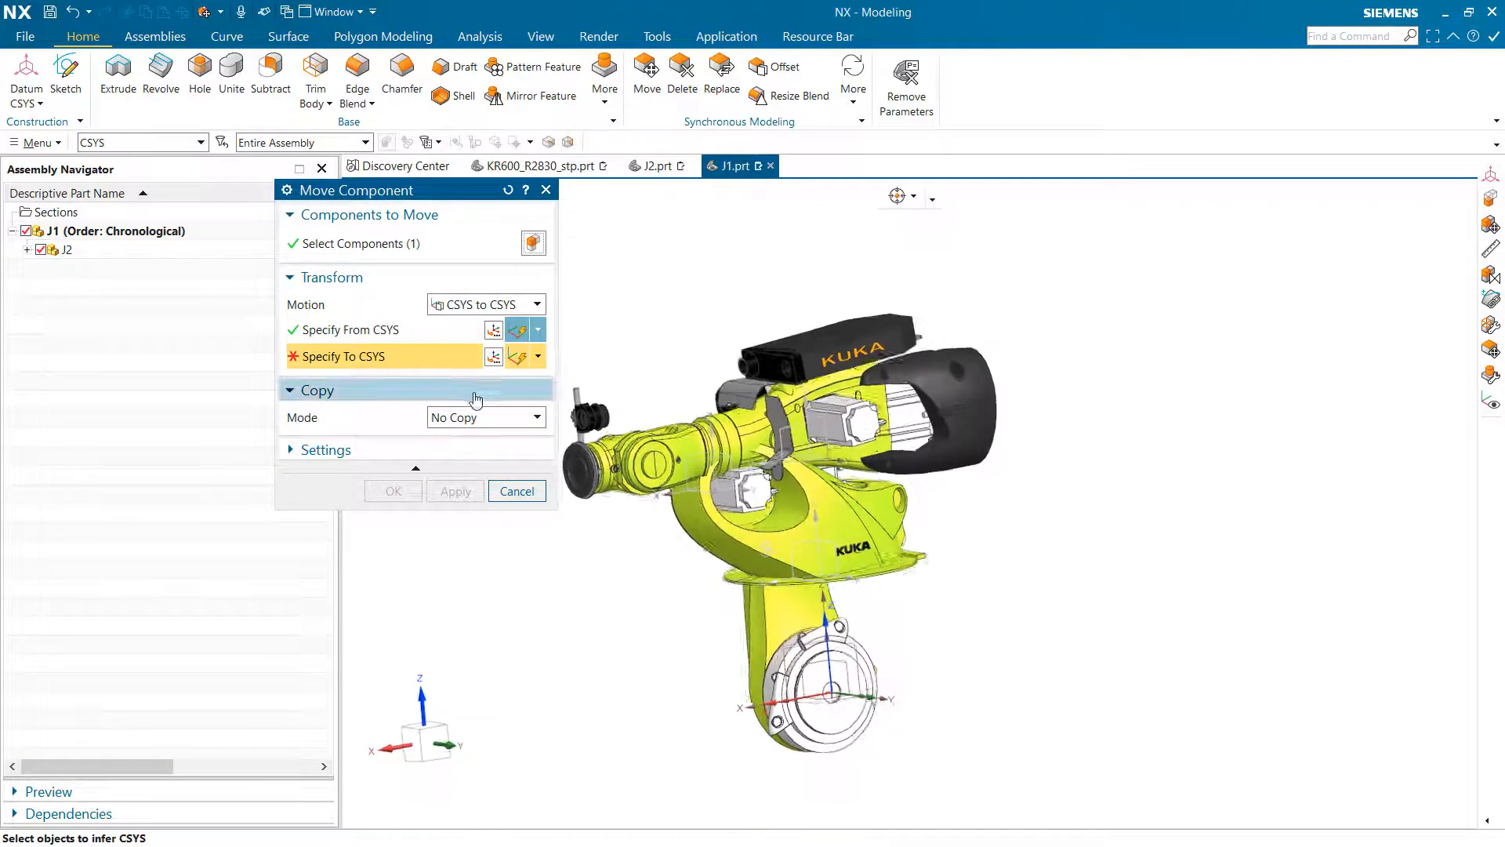
{"action": "left_click", "coordinate": [814, 457]}
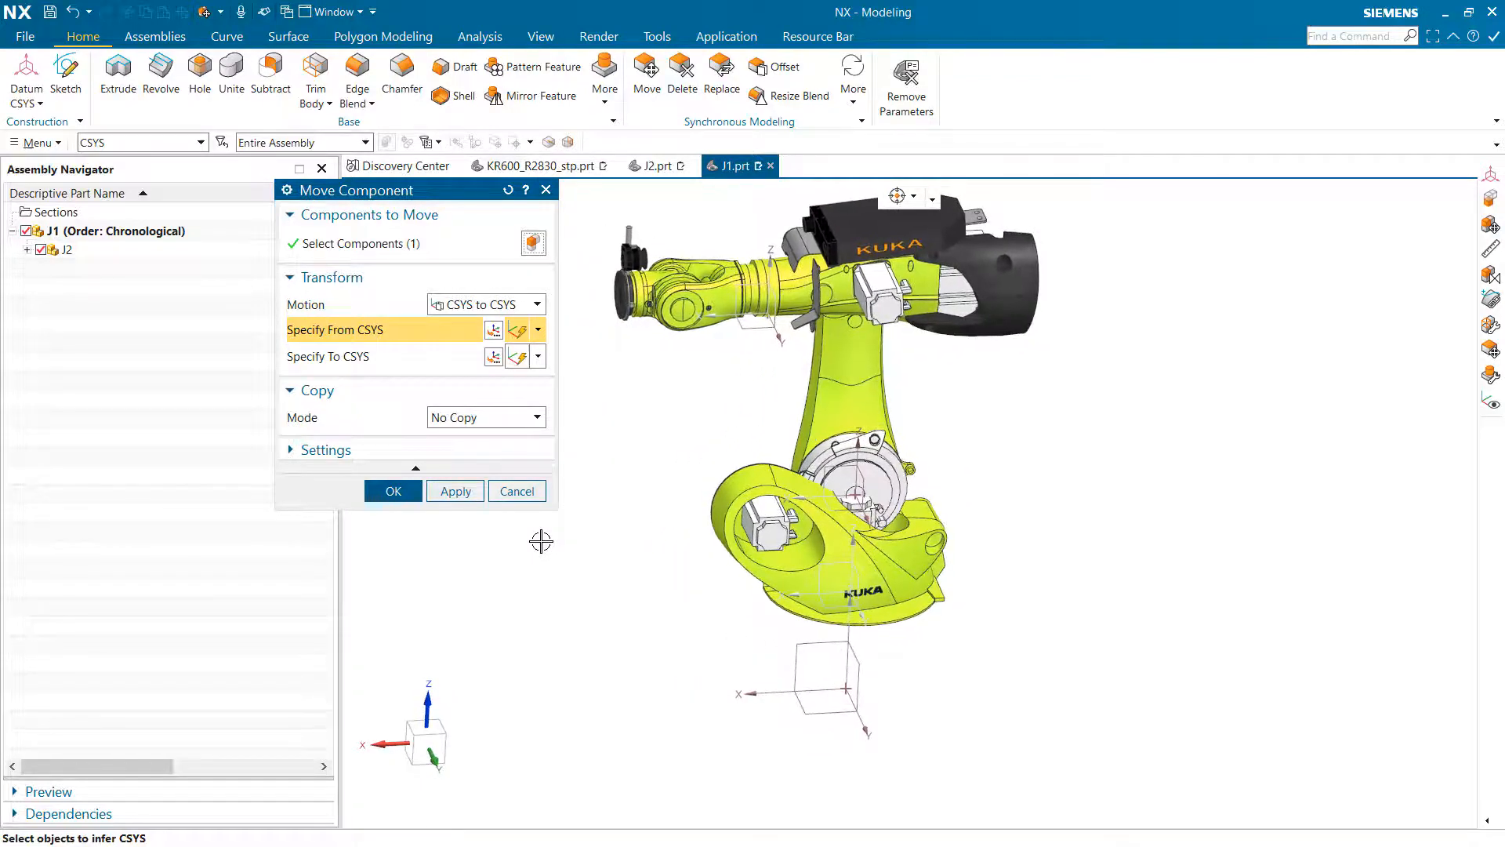
{"action": "left_click", "coordinate": [515, 494]}
{"action": "left_click", "coordinate": [885, 464]}
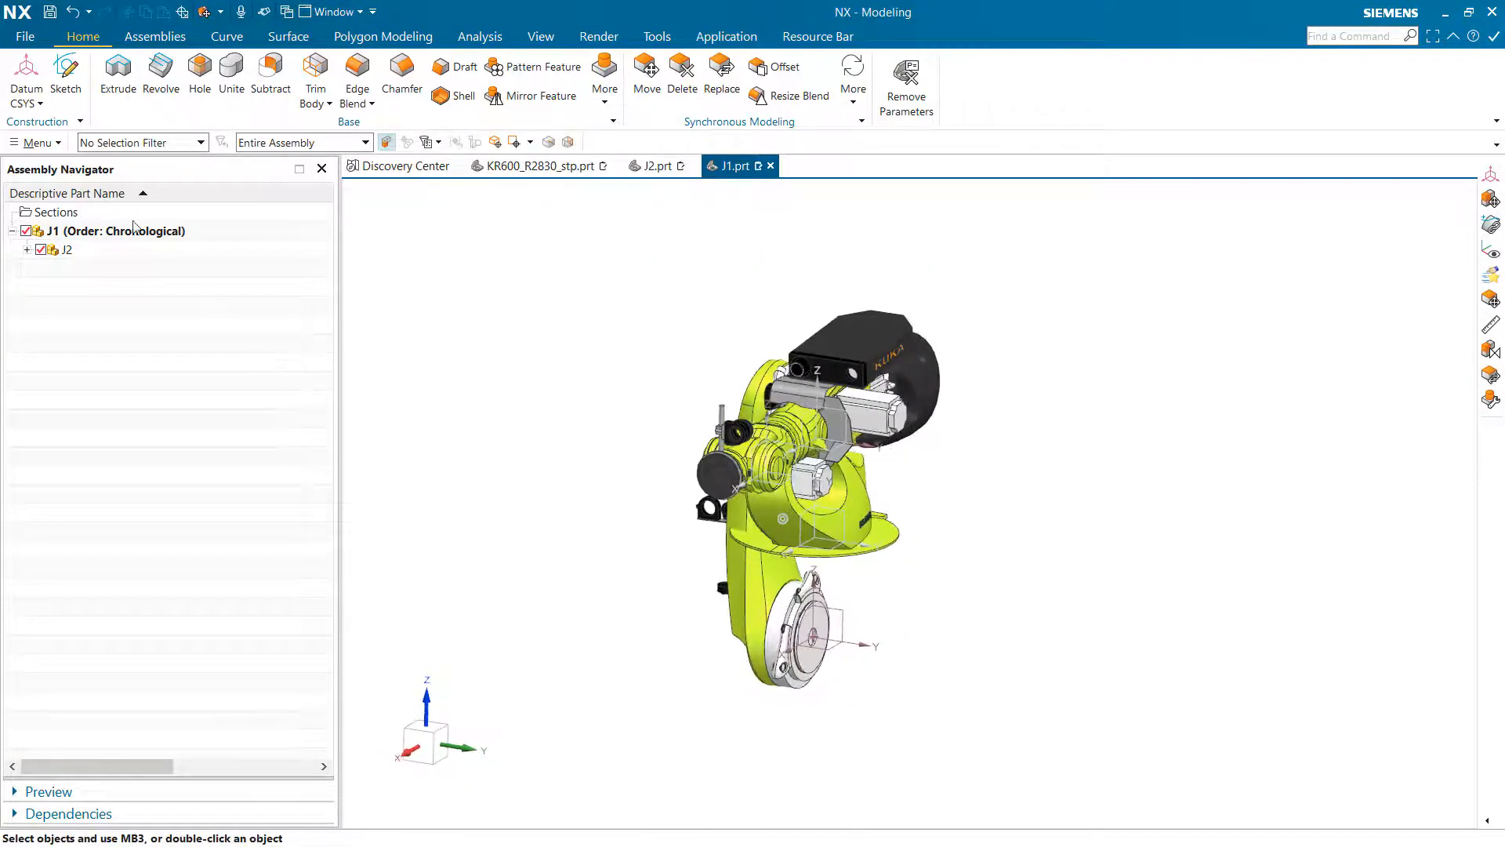
Hide both datum coordinate systems in J1's model history
{"action": "left_click", "coordinate": [102, 232]}
{"action": "right_click_drag", "start_coordinate": [481, 299], "coordinate": [514, 329]}
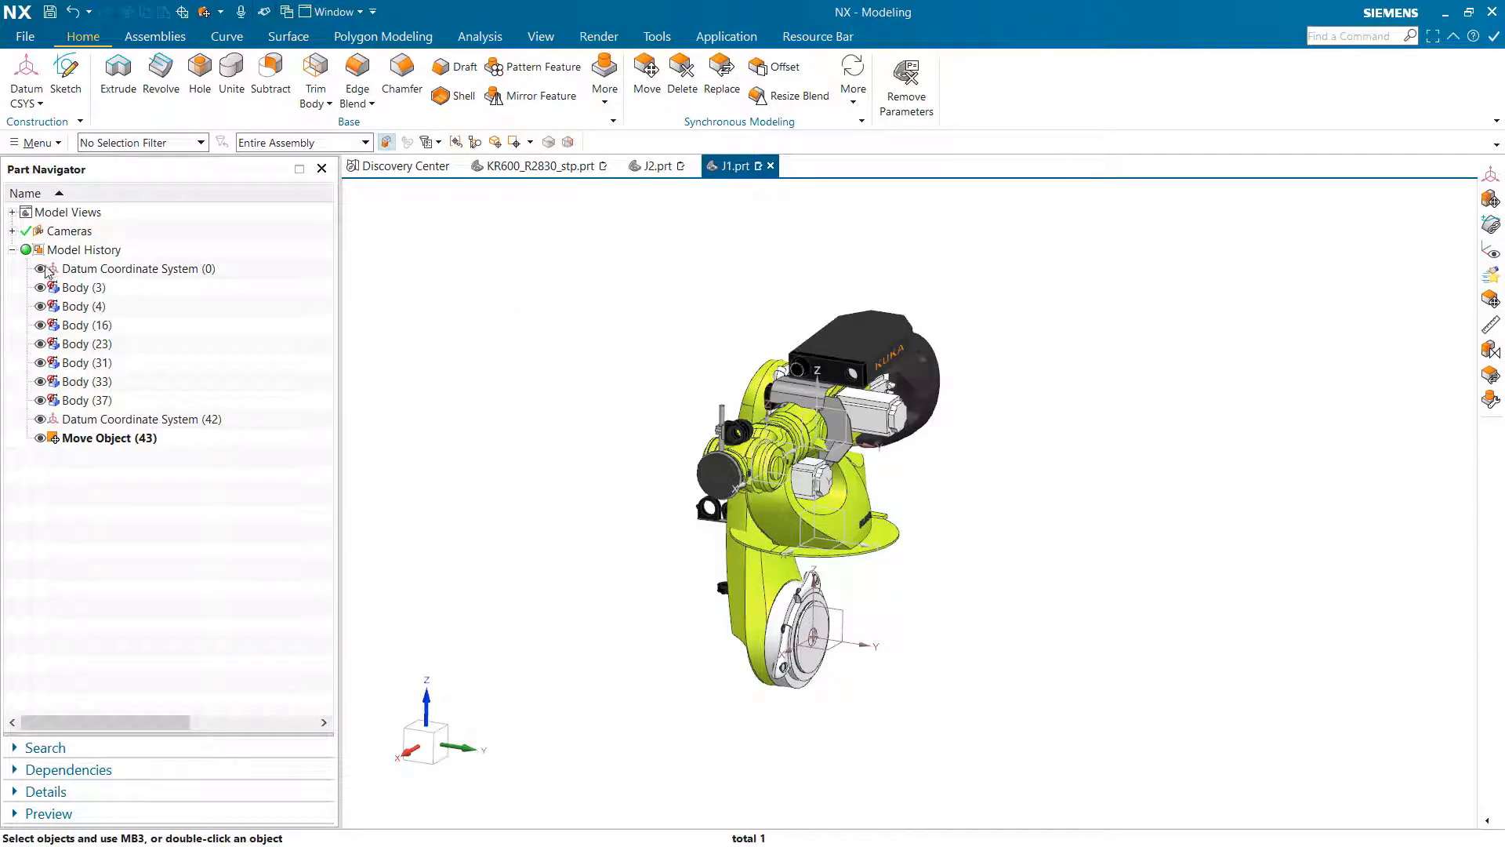
{"action": "middle_click_drag", "start_coordinate": [377, 485], "coordinate": [729, 540]}
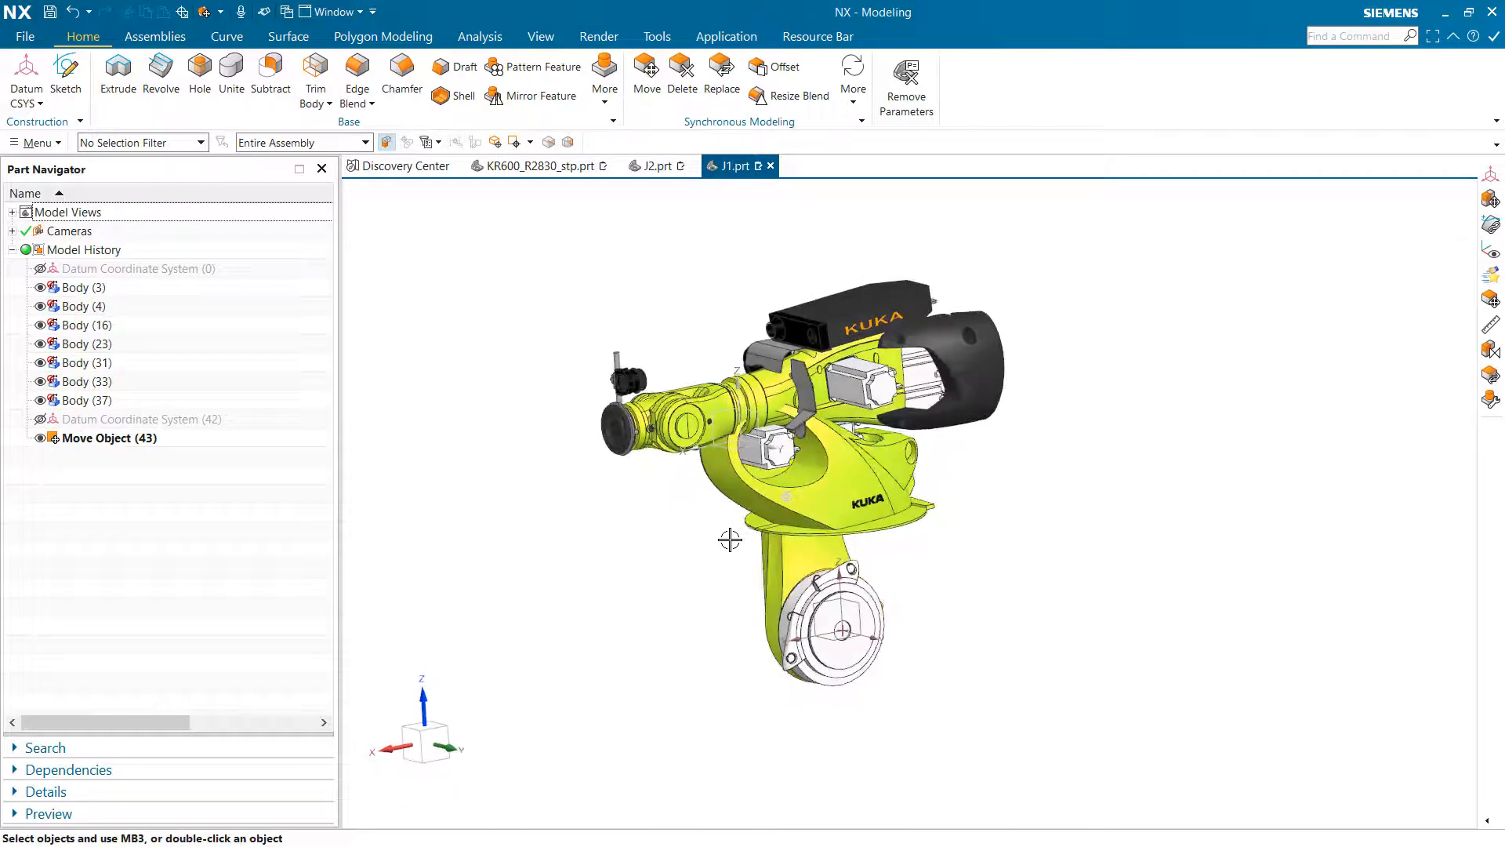
{"action": "right_click_drag", "start_coordinate": [483, 348], "coordinate": [477, 378]}
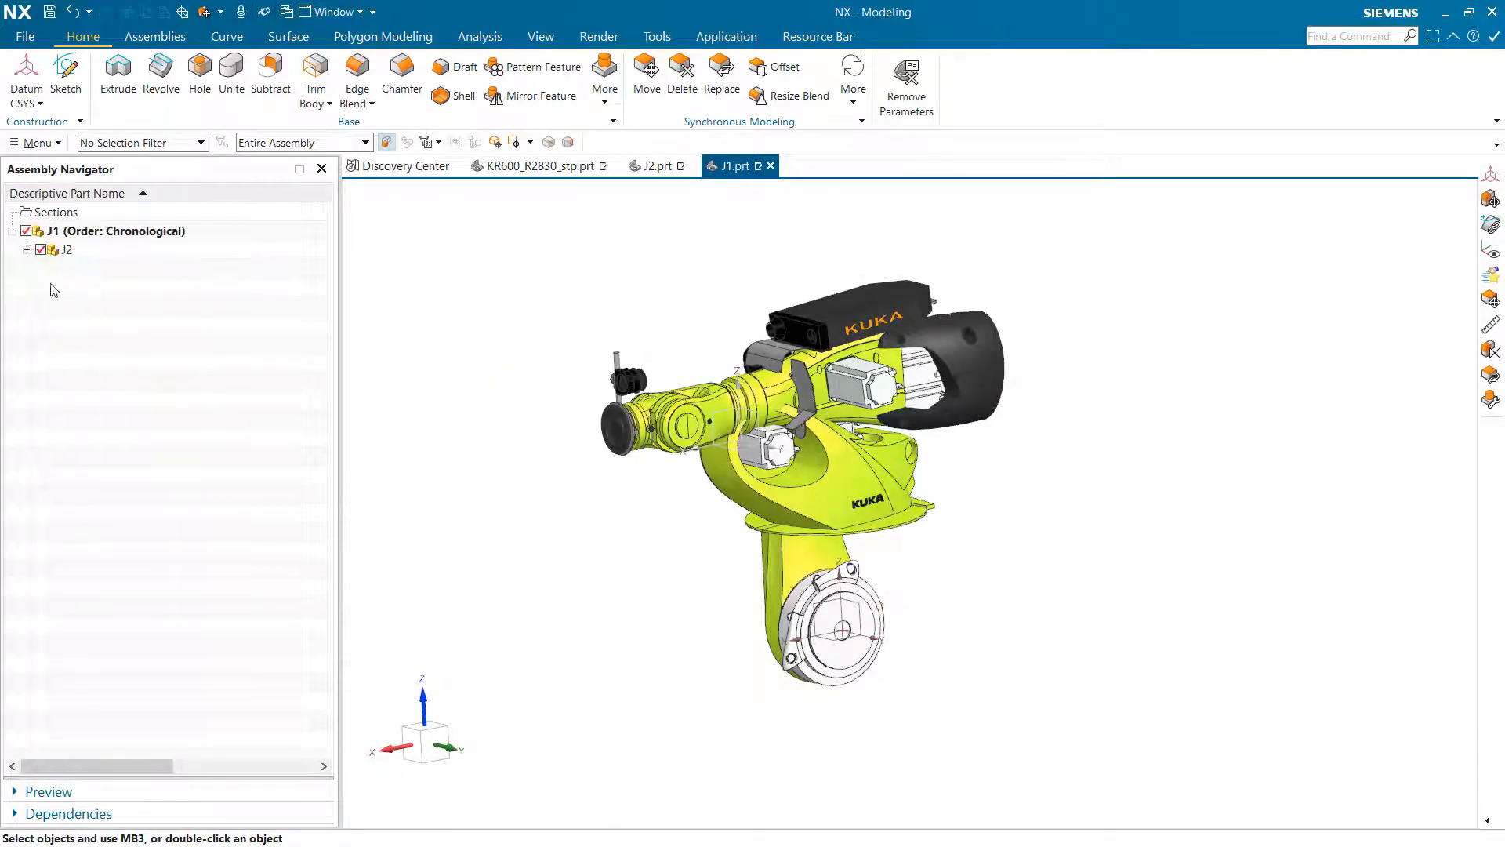
Move component J2 within J1 with CSYS to CSYS motion, from J2's flange datum coordinate system to the upper one, without copying
{"action": "left_click", "coordinate": [65, 249]}
{"action": "right_click", "coordinate": [65, 249]}
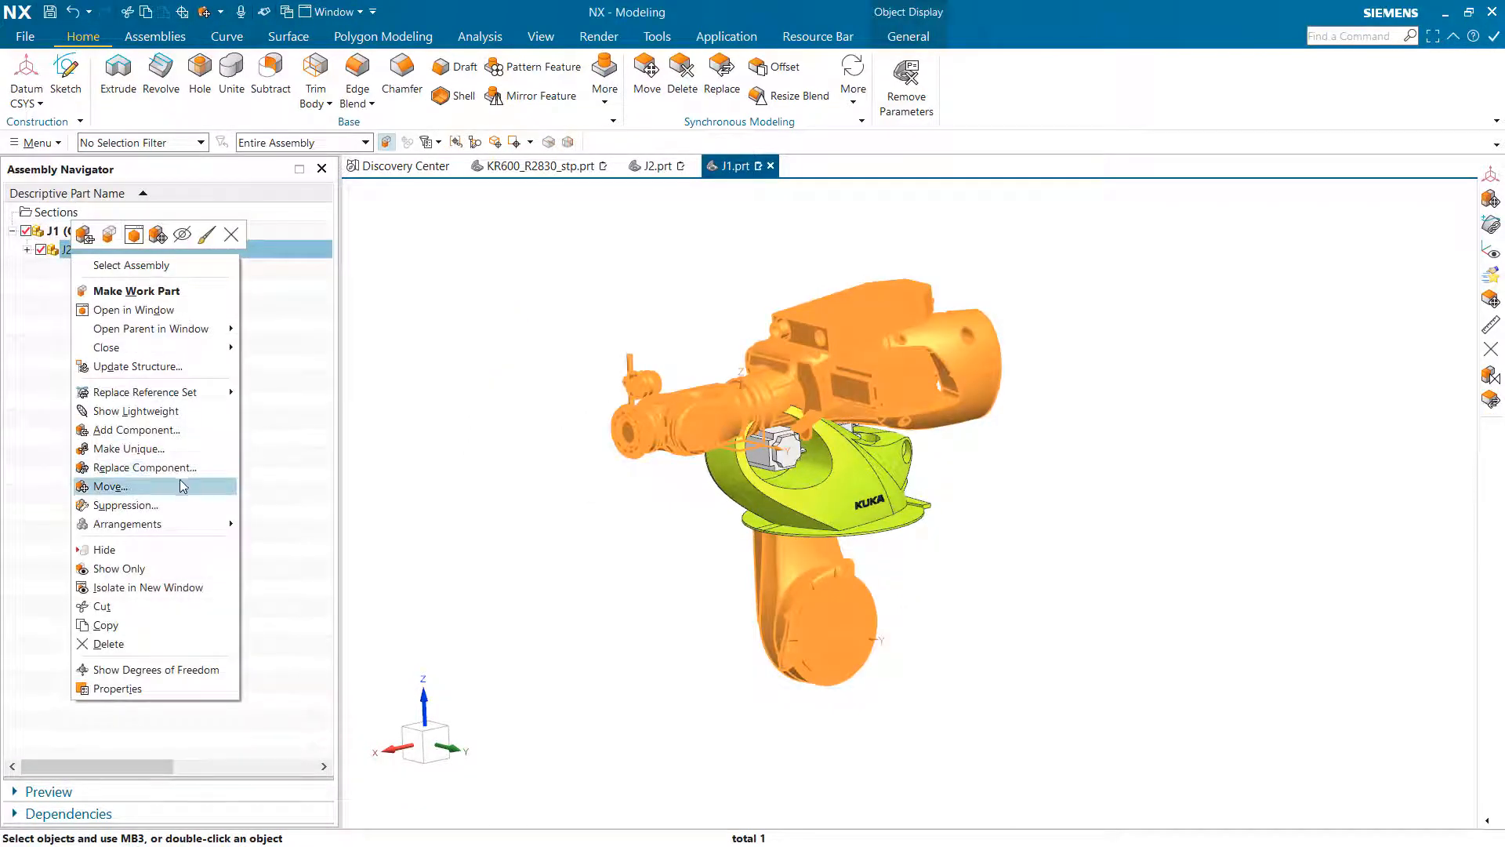
{"action": "left_click", "coordinate": [180, 480]}
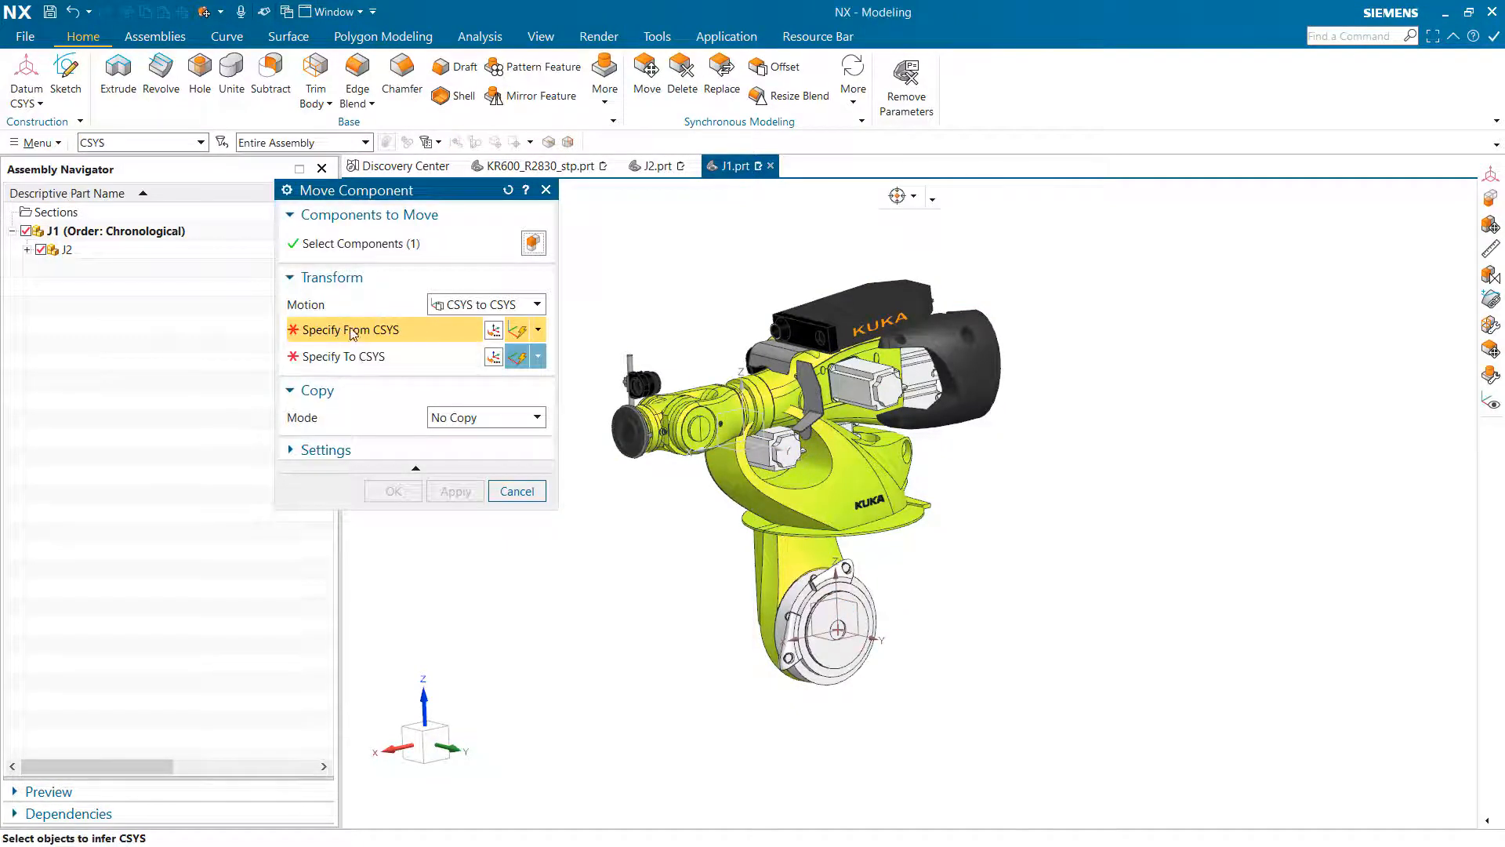
{"action": "scroll", "coordinate": [839, 602], "scroll_direction": "up", "scroll_amount": 1}
{"action": "left_click", "coordinate": [842, 632]}
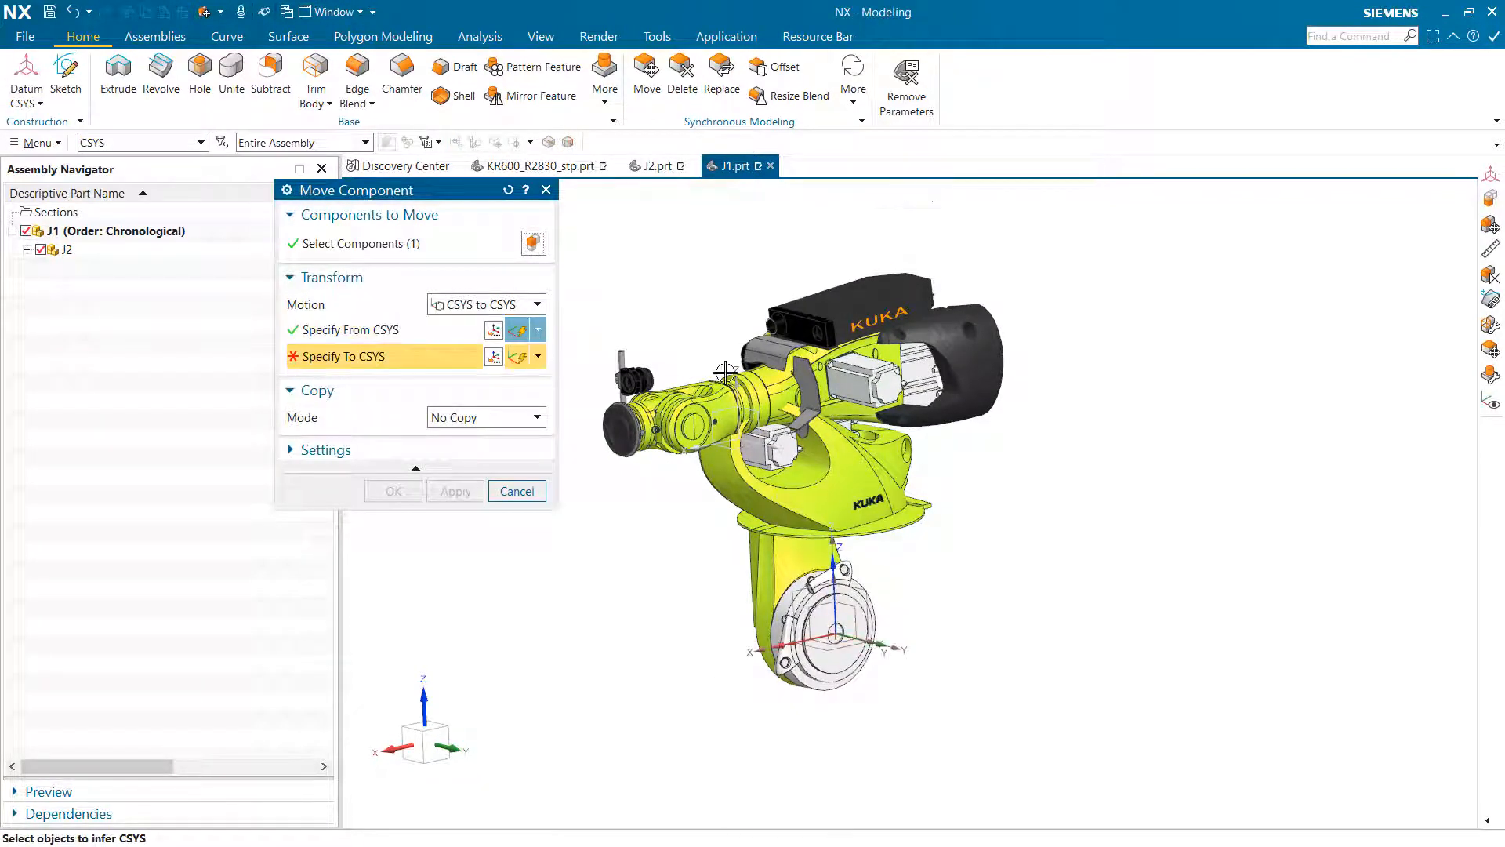
{"action": "left_click", "coordinate": [739, 439]}
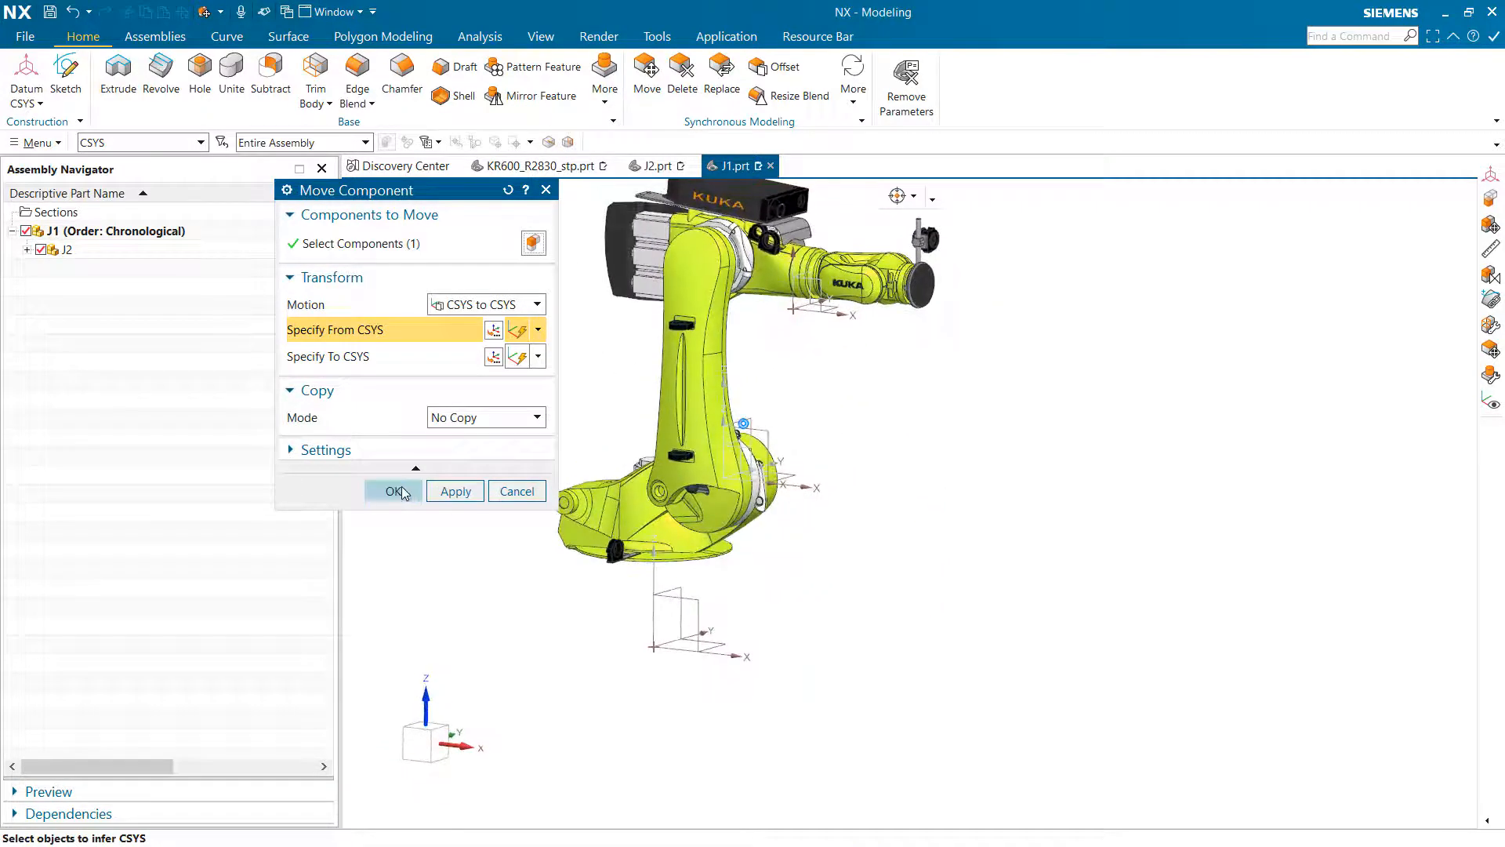
{"action": "left_click", "coordinate": [392, 491]}
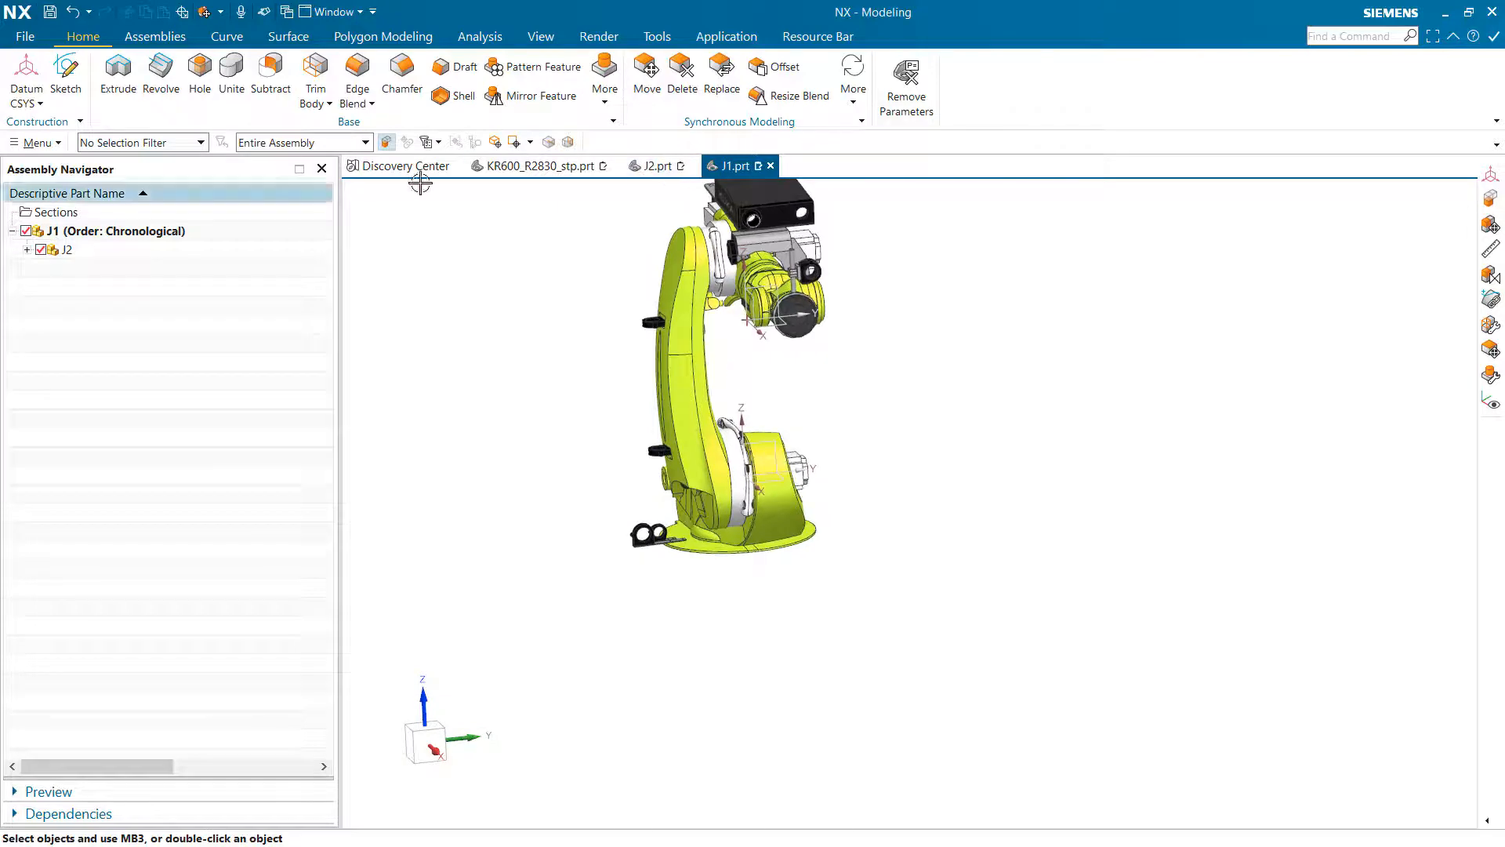
Review J2's placement in the full KR600_R2830_stp assembly and J2's model history in its own window
{"action": "left_click", "coordinate": [556, 167]}
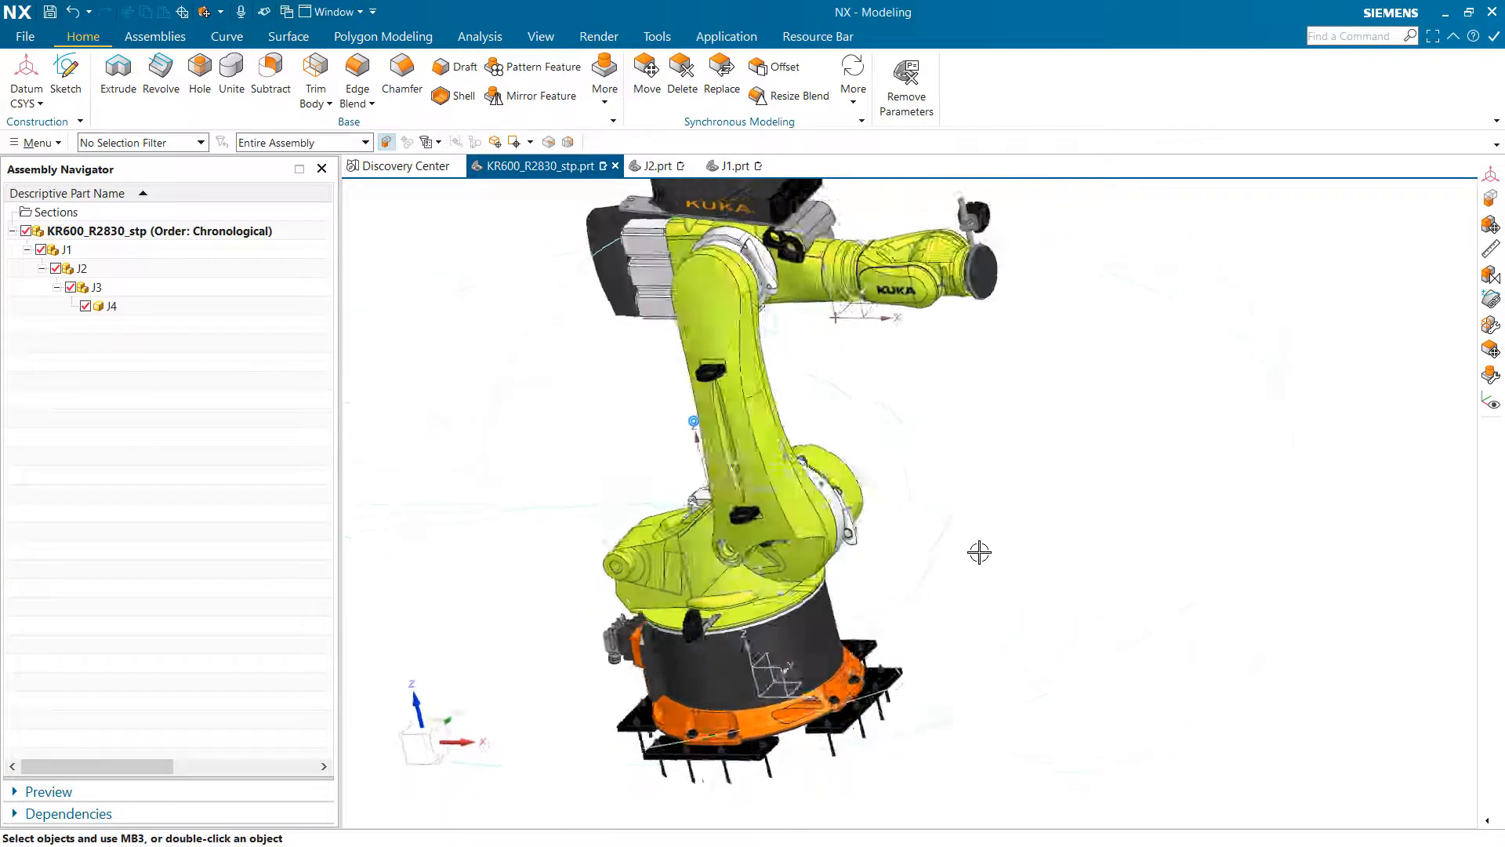
{"action": "left_click", "coordinate": [670, 169]}
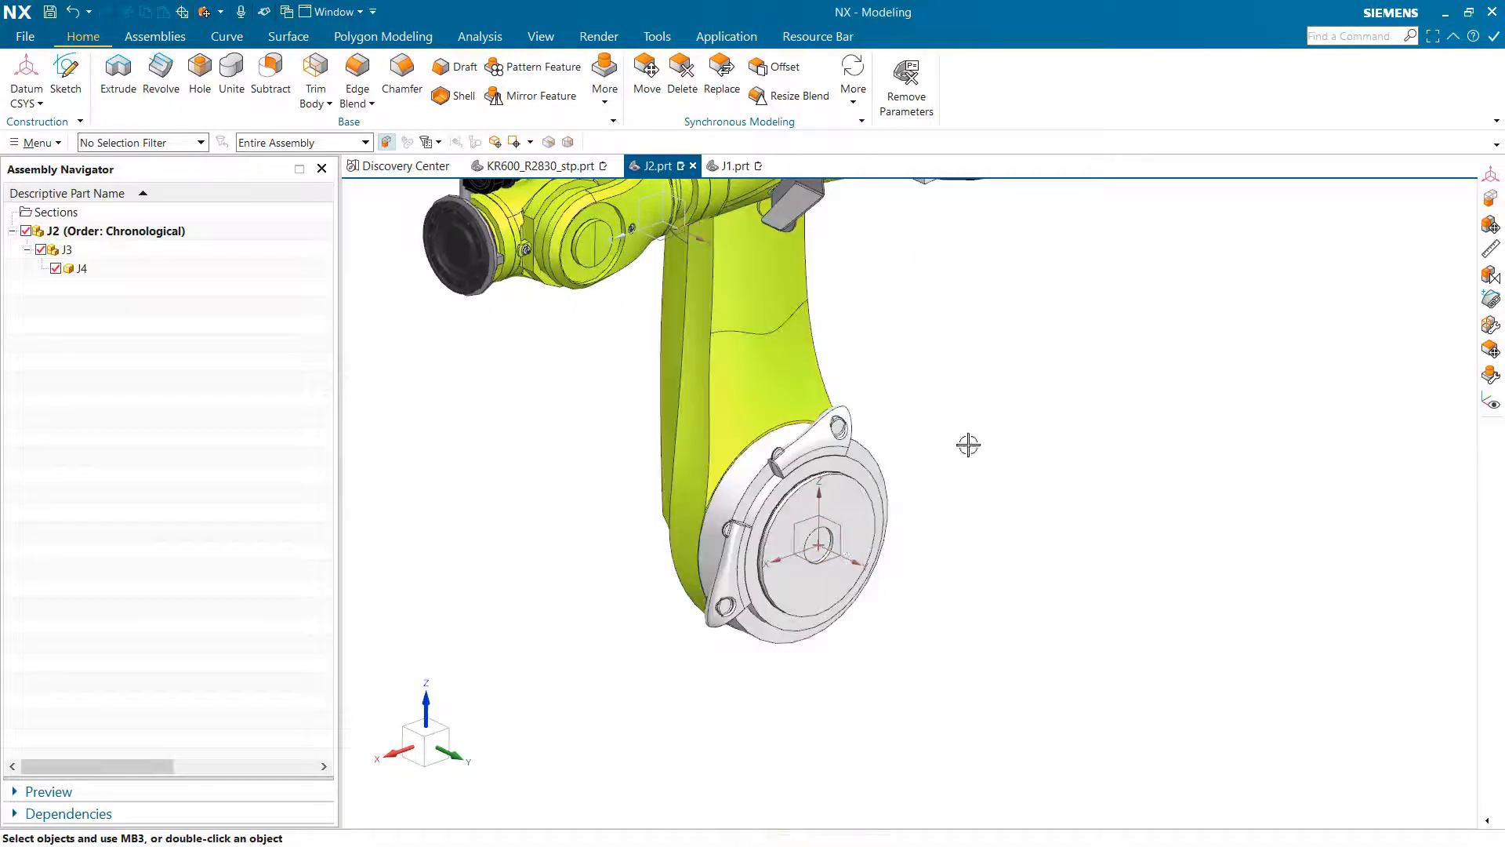
{"action": "left_click", "coordinate": [998, 467]}
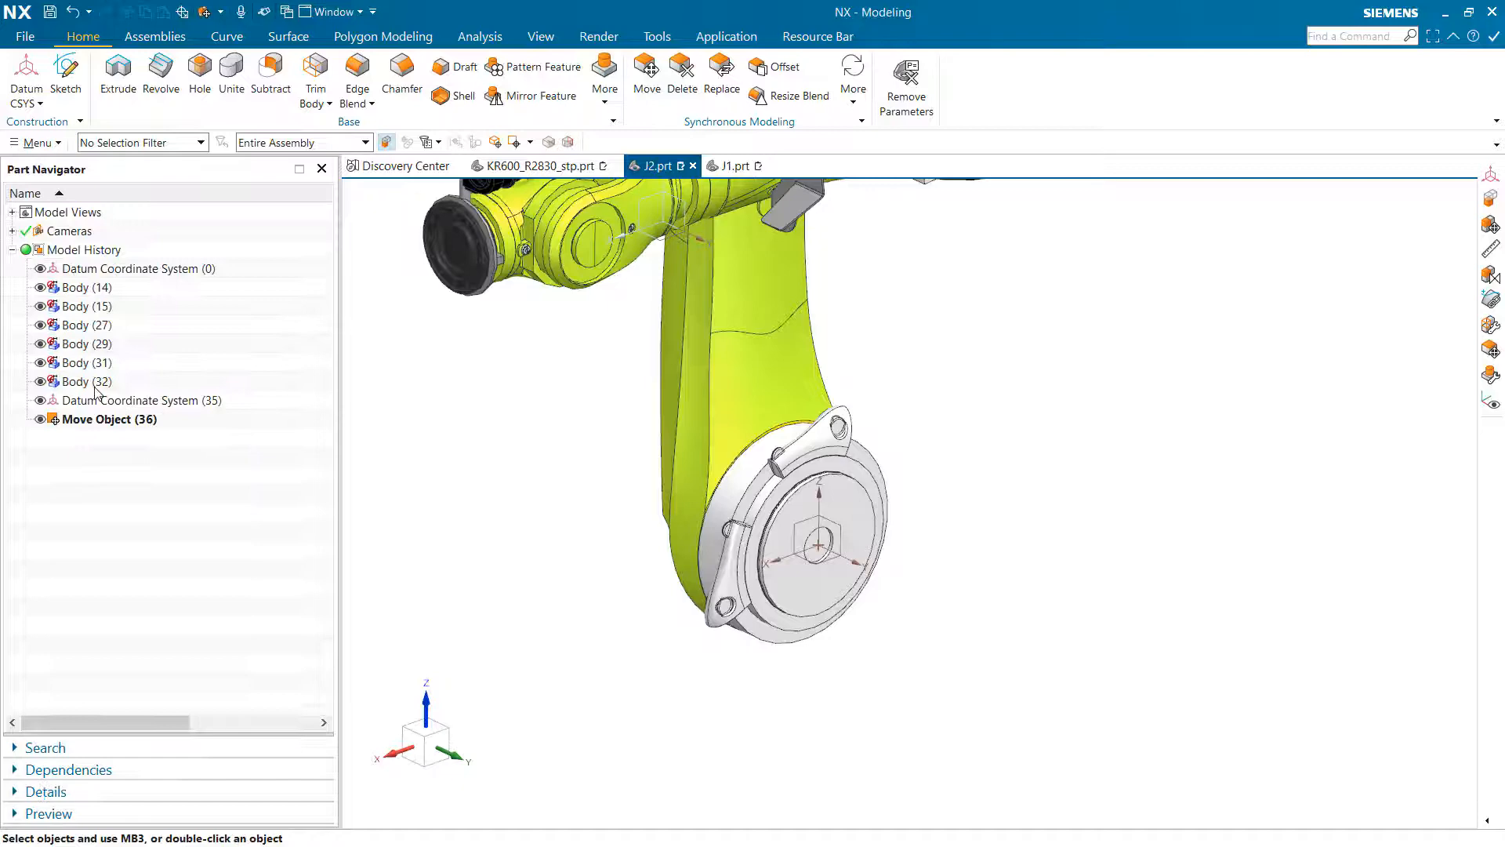
{"action": "left_click", "coordinate": [137, 268]}
{"action": "left_click", "coordinate": [154, 616]}
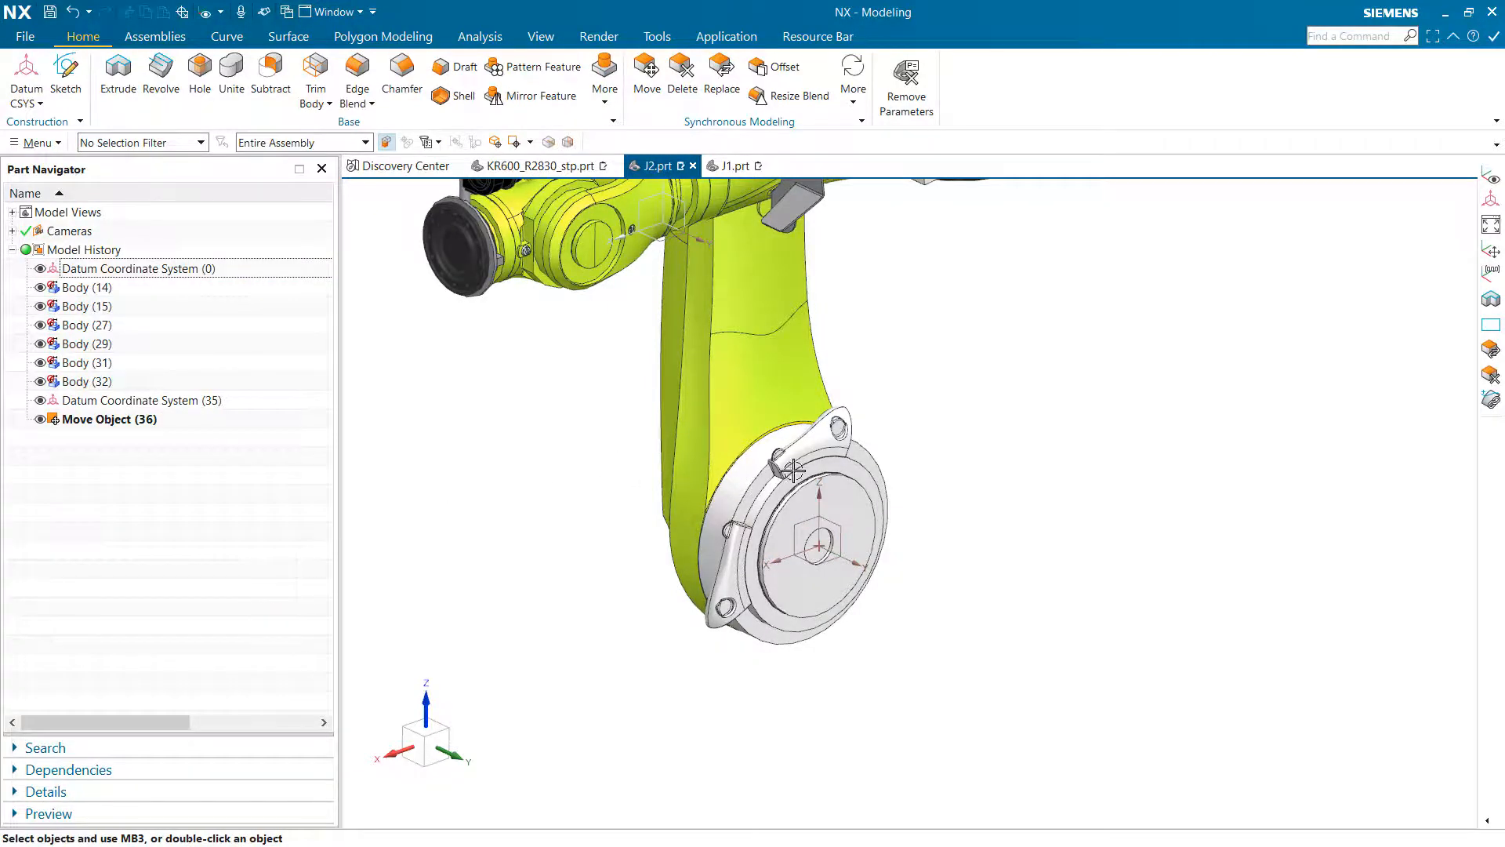
Open component J3 from the KR600_R2830_stp assembly in its own window and show its model history
{"action": "left_click", "coordinate": [541, 165]}
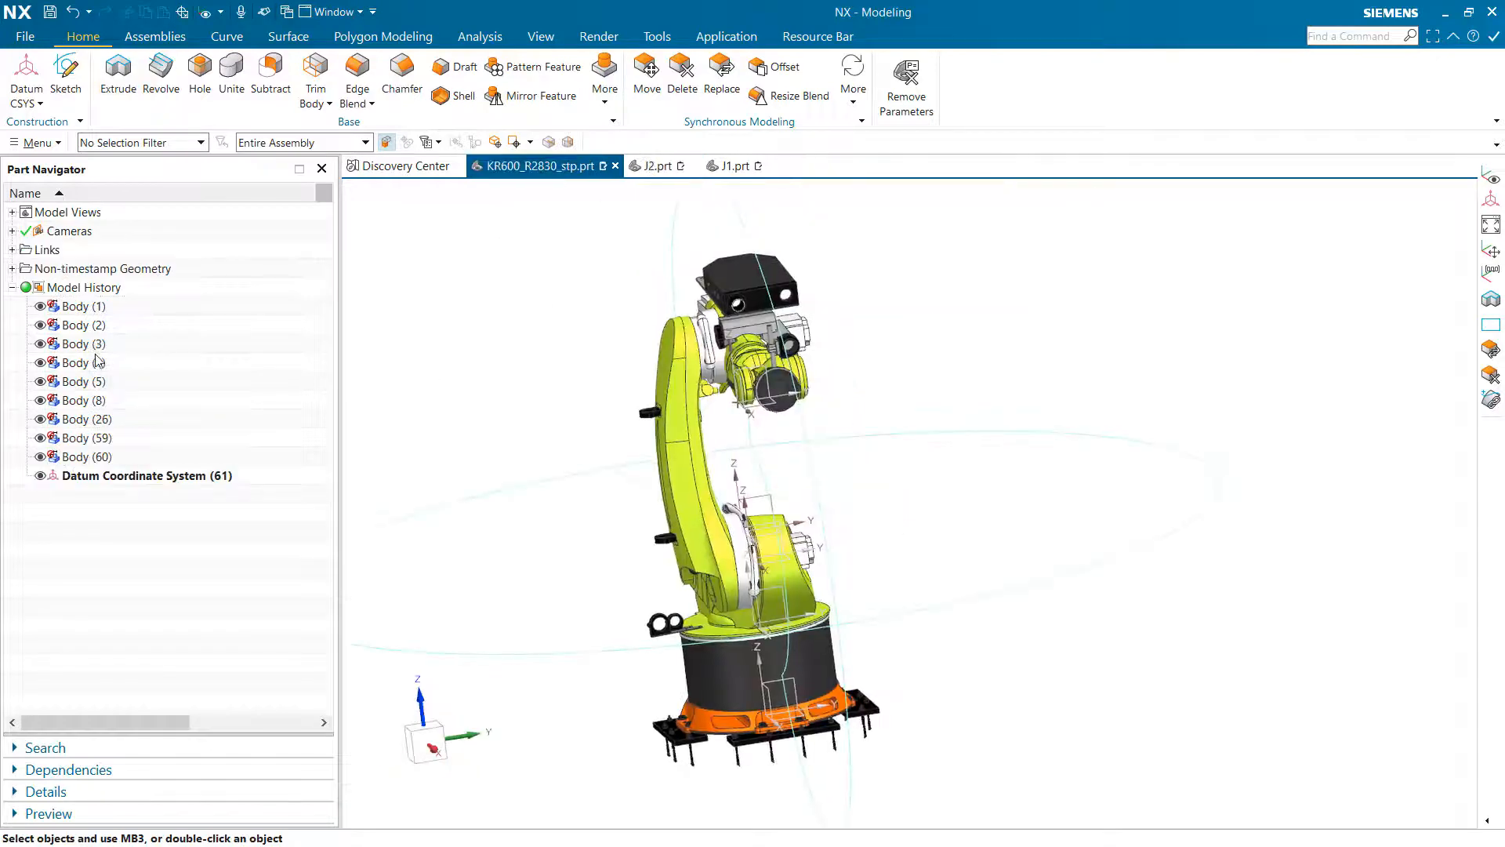
{"action": "left_click", "coordinate": [447, 347]}
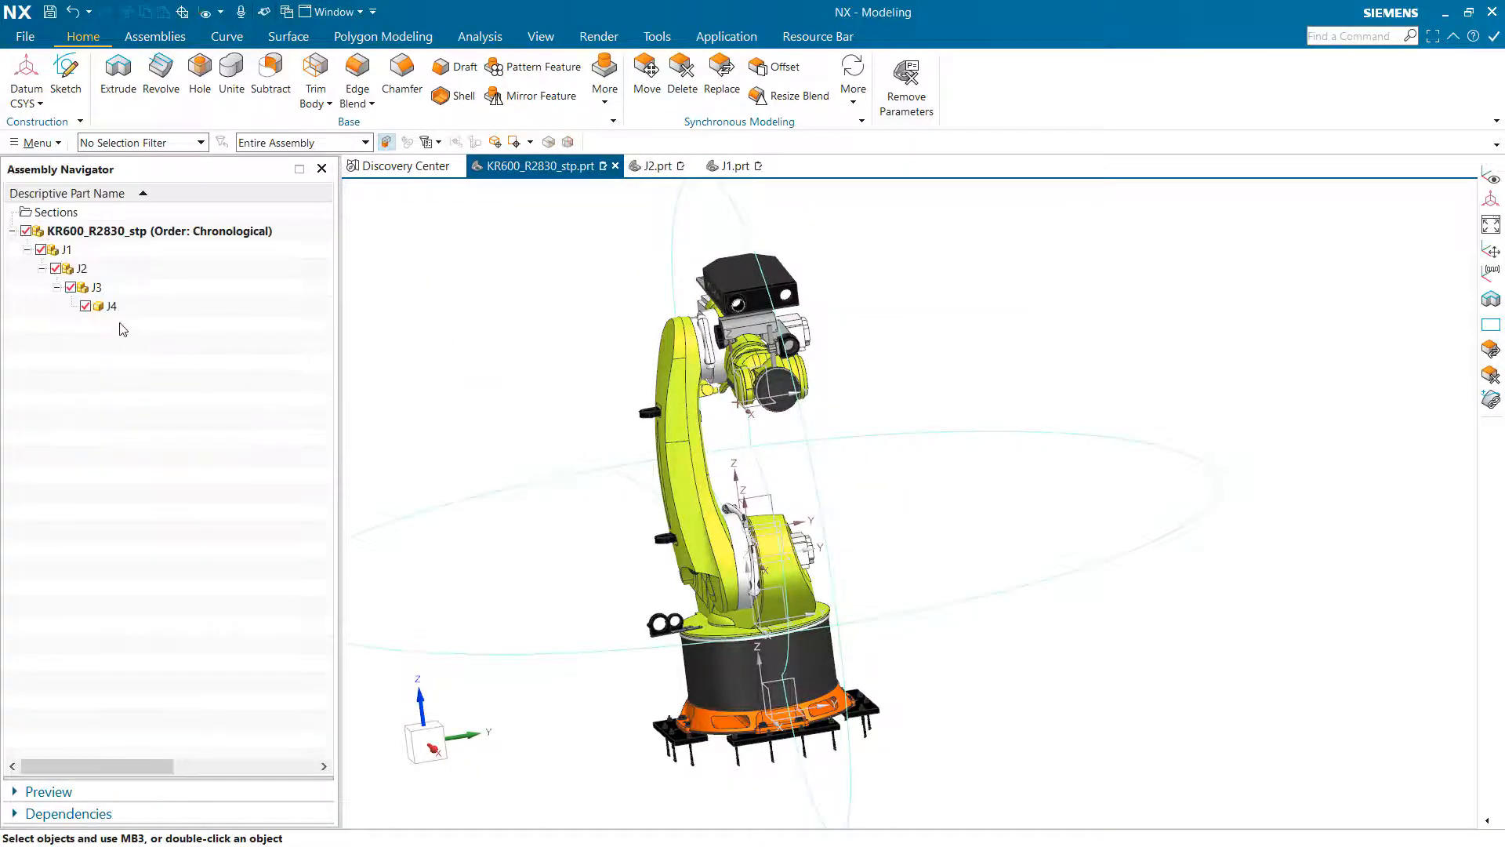
{"action": "left_click", "coordinate": [98, 288]}
{"action": "right_click", "coordinate": [98, 288]}
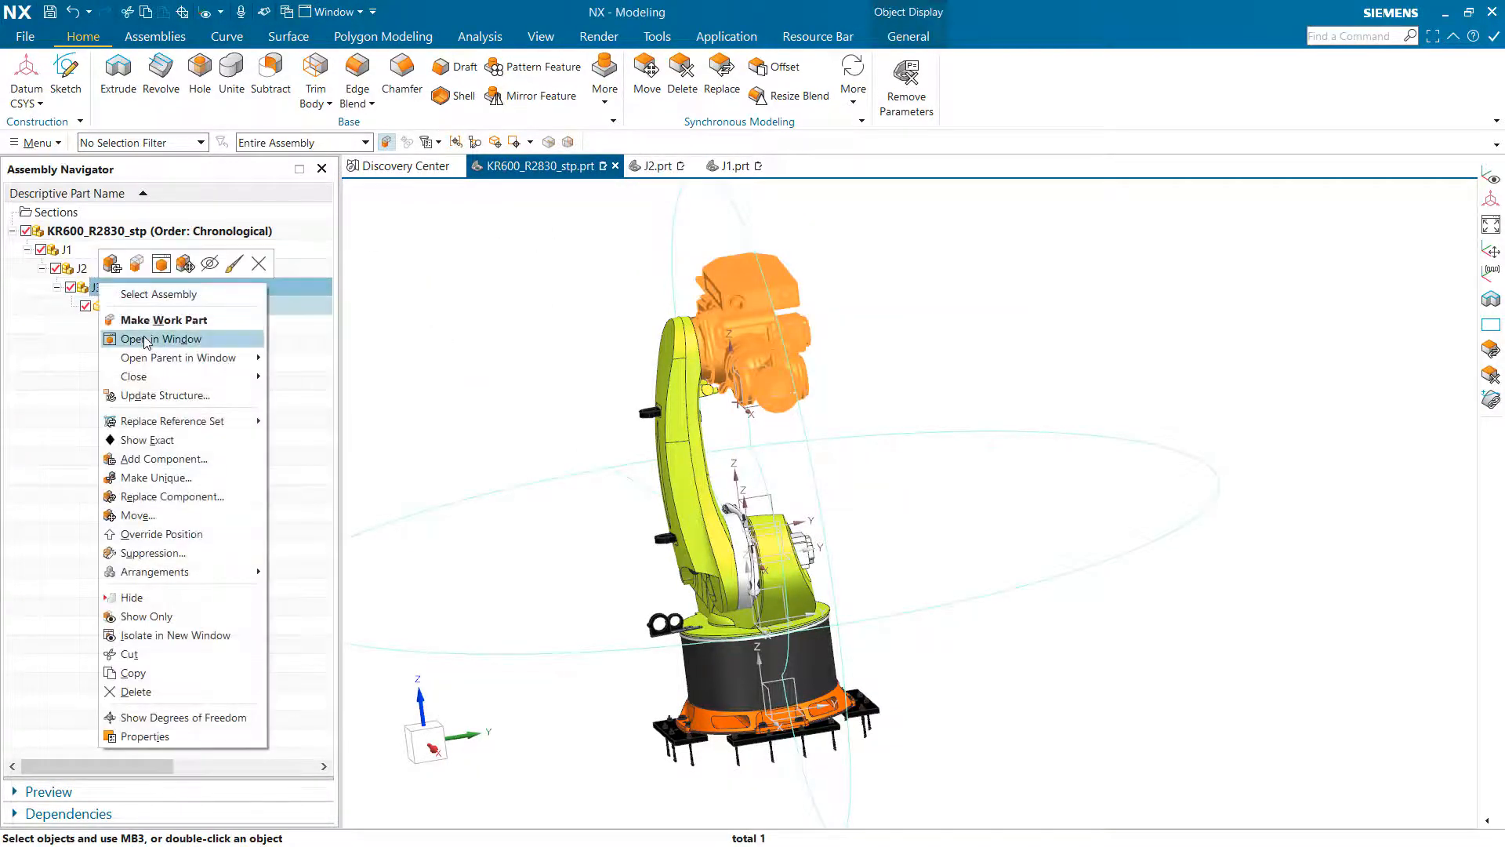
{"action": "left_click", "coordinate": [149, 340]}
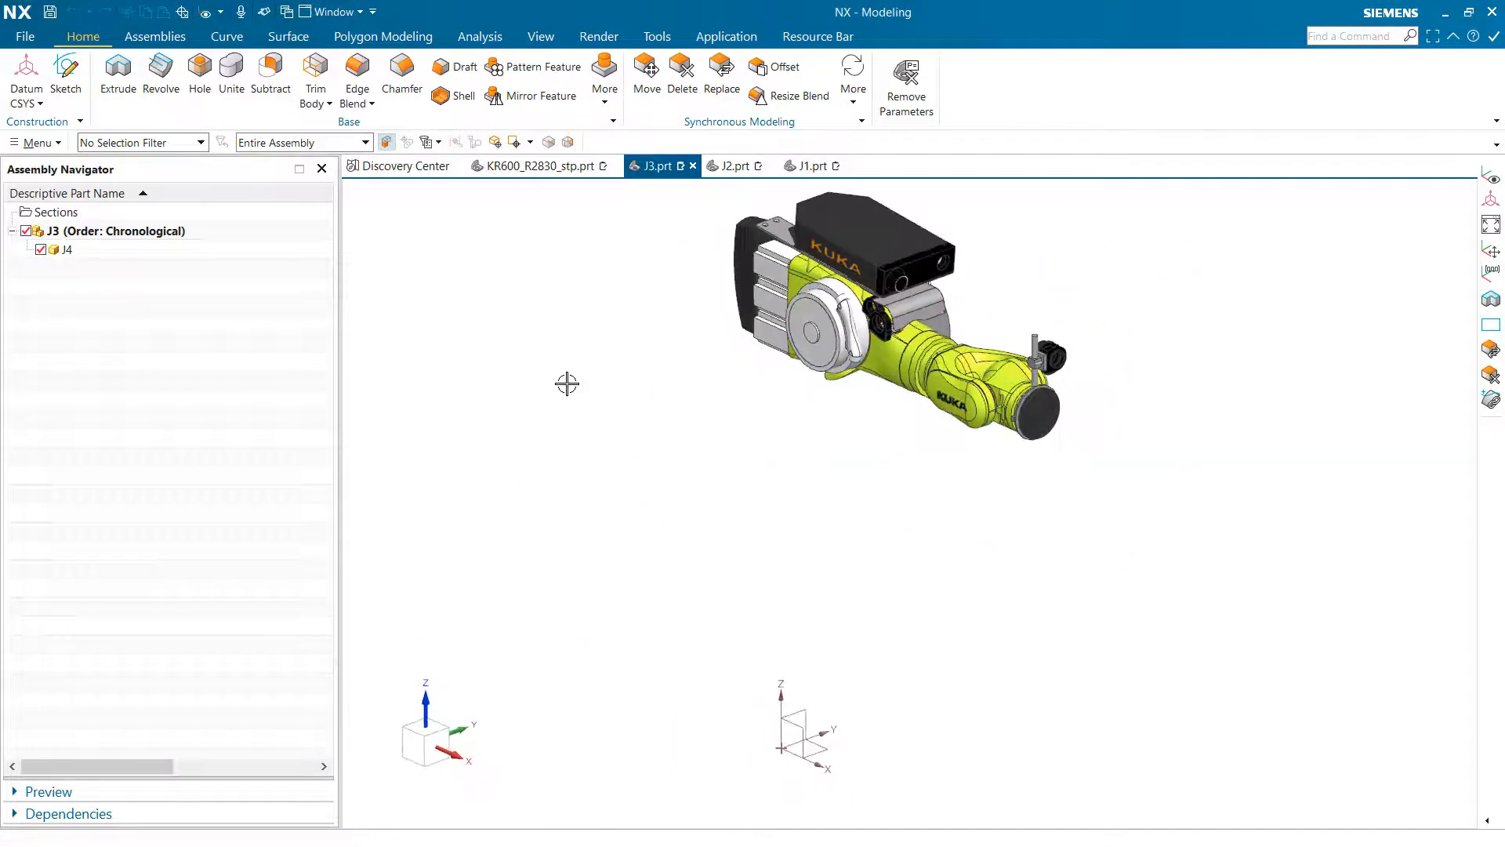
{"action": "left_click", "coordinate": [594, 411]}
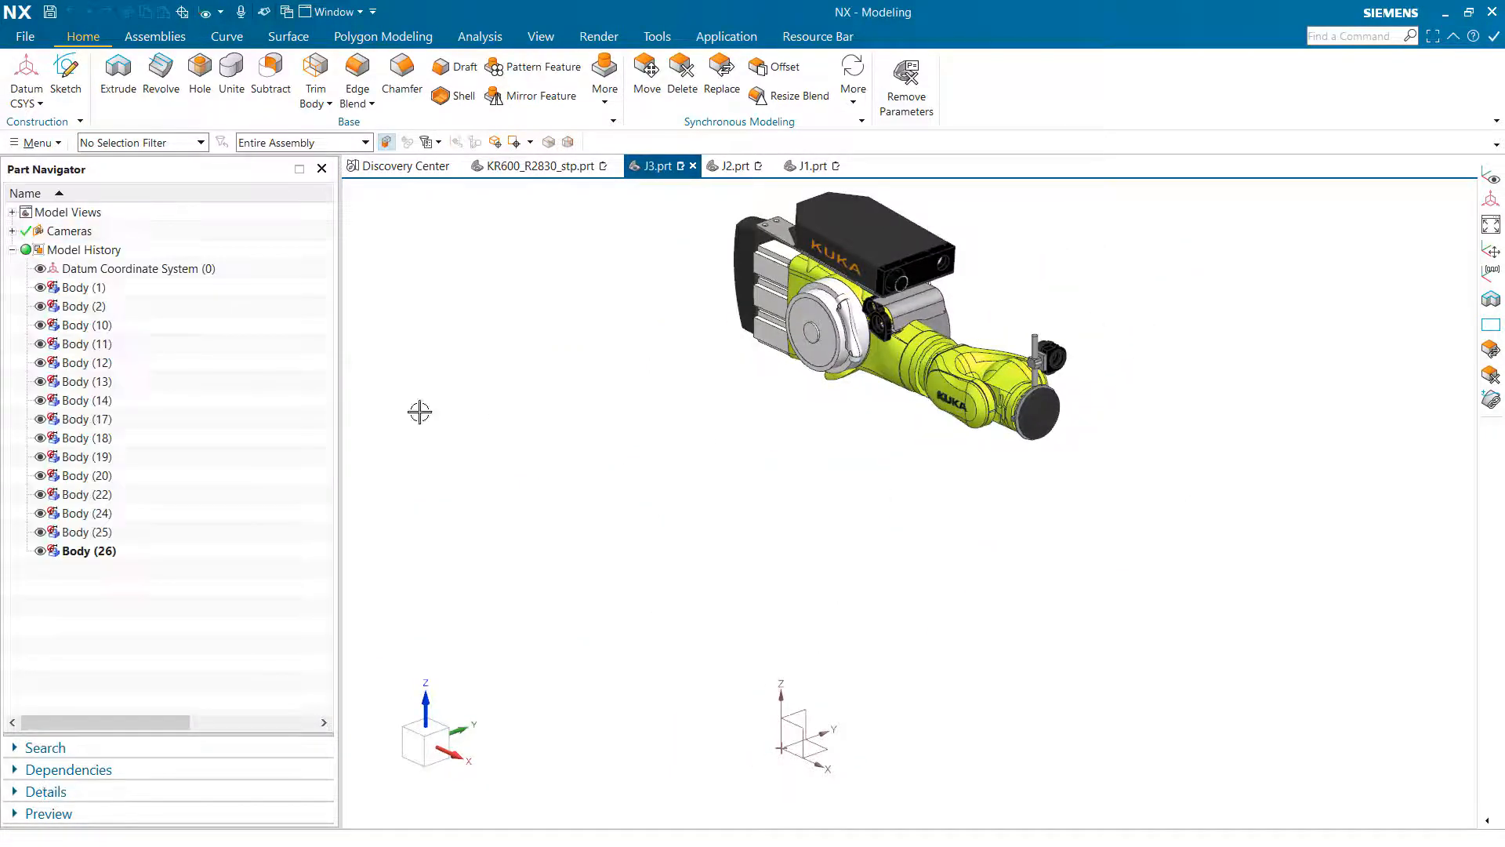
Create a dynamic datum coordinate system at the centre of J3's round flange, at X 500, Y -255, Z 2345 relative to the WCS
{"action": "left_click", "coordinate": [62, 72]}
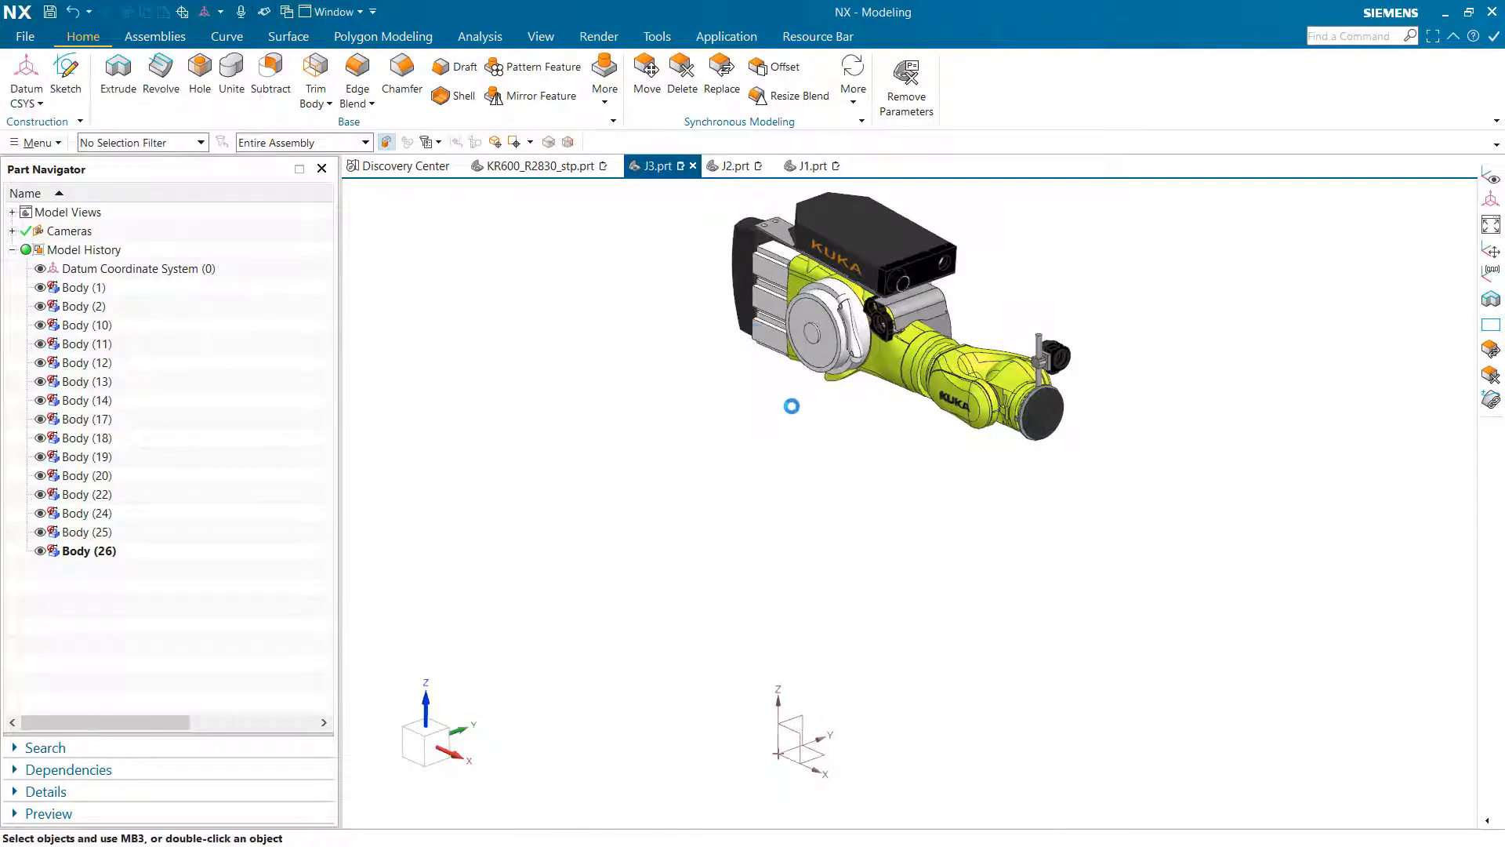
{"action": "mouse_move", "coordinate": [792, 407]}
{"action": "middle_mouse_down"}
{"action": "mouse_move", "coordinate": [776, 413]}
{"action": "mouse_move", "coordinate": [816, 407]}
{"action": "middle_mouse_up"}
{"action": "scroll", "coordinate": [817, 407], "scroll_direction": "up", "scroll_amount": 7}
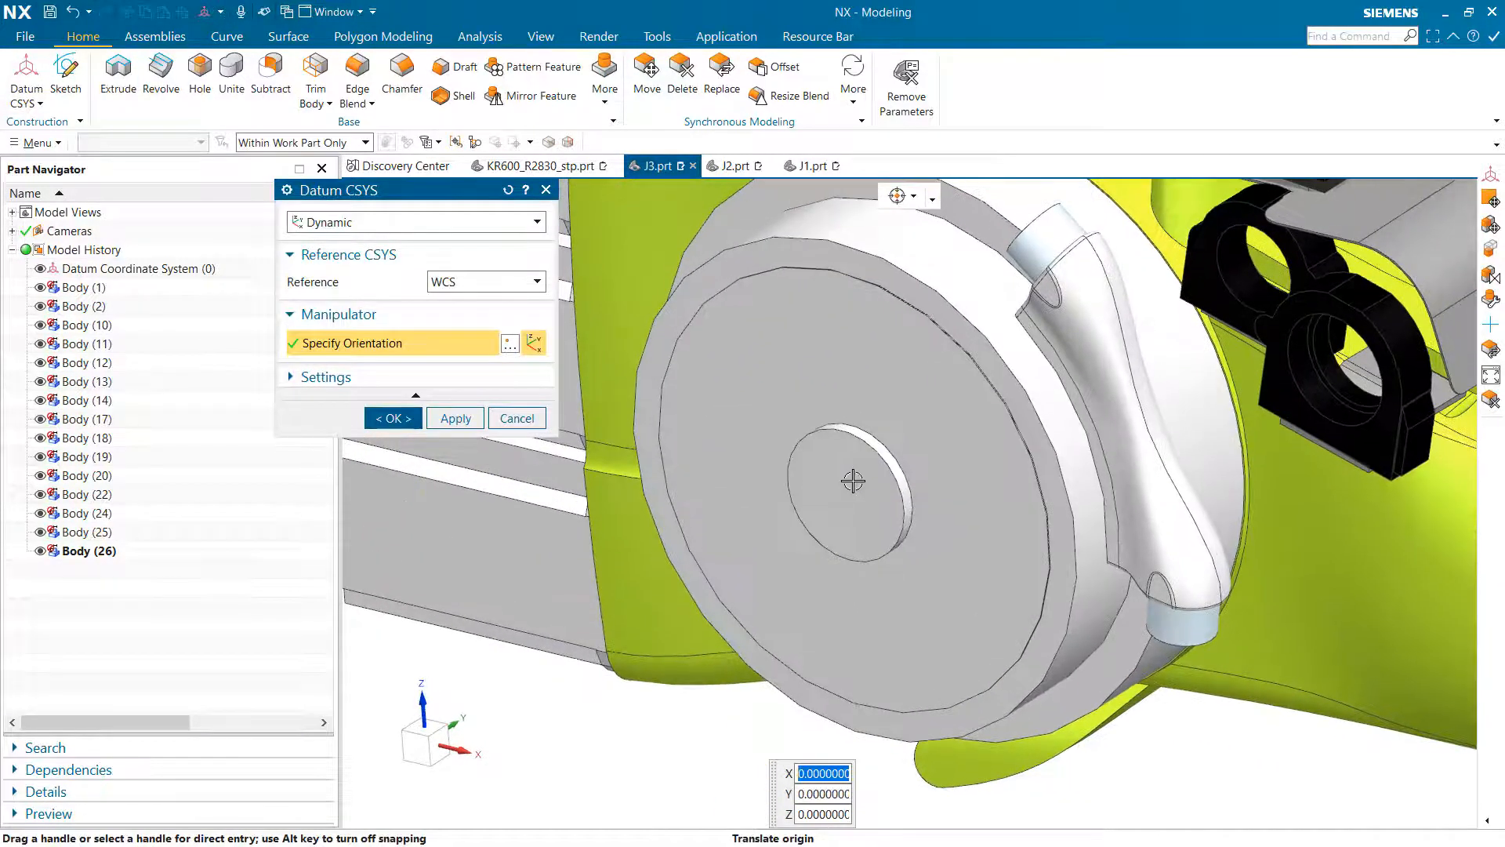
{"action": "left_click", "coordinate": [853, 480]}
{"action": "scroll", "coordinate": [851, 482], "scroll_direction": "down", "scroll_amount": 2}
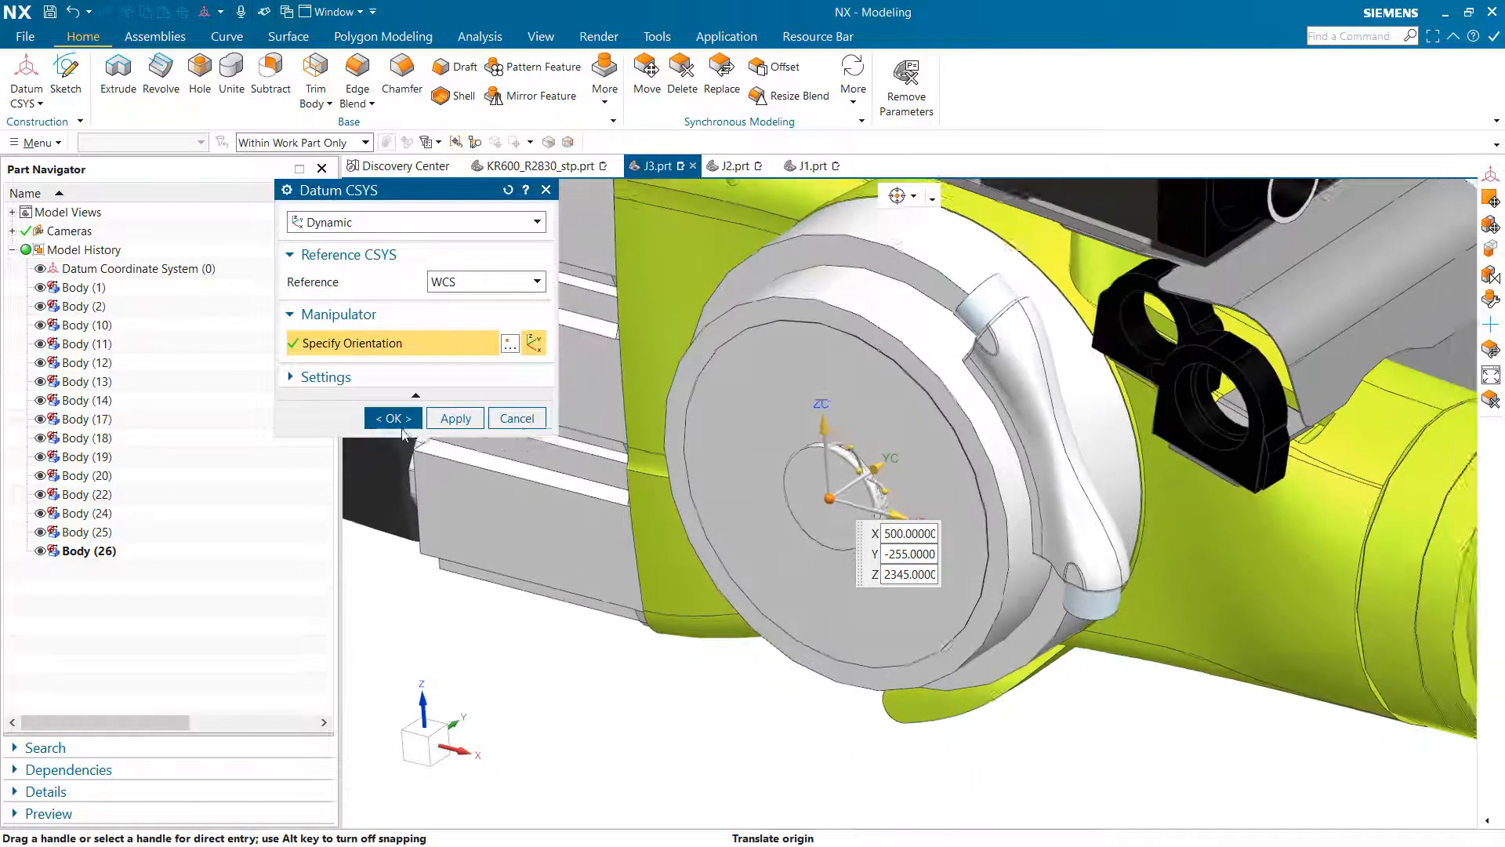
{"action": "left_click", "coordinate": [390, 417]}
Move J3's 15 solid bodies with associative CSYS to CSYS motion, from the flange datum coordinate system to the part's origin coordinate system
{"action": "key", "text": "Home"}
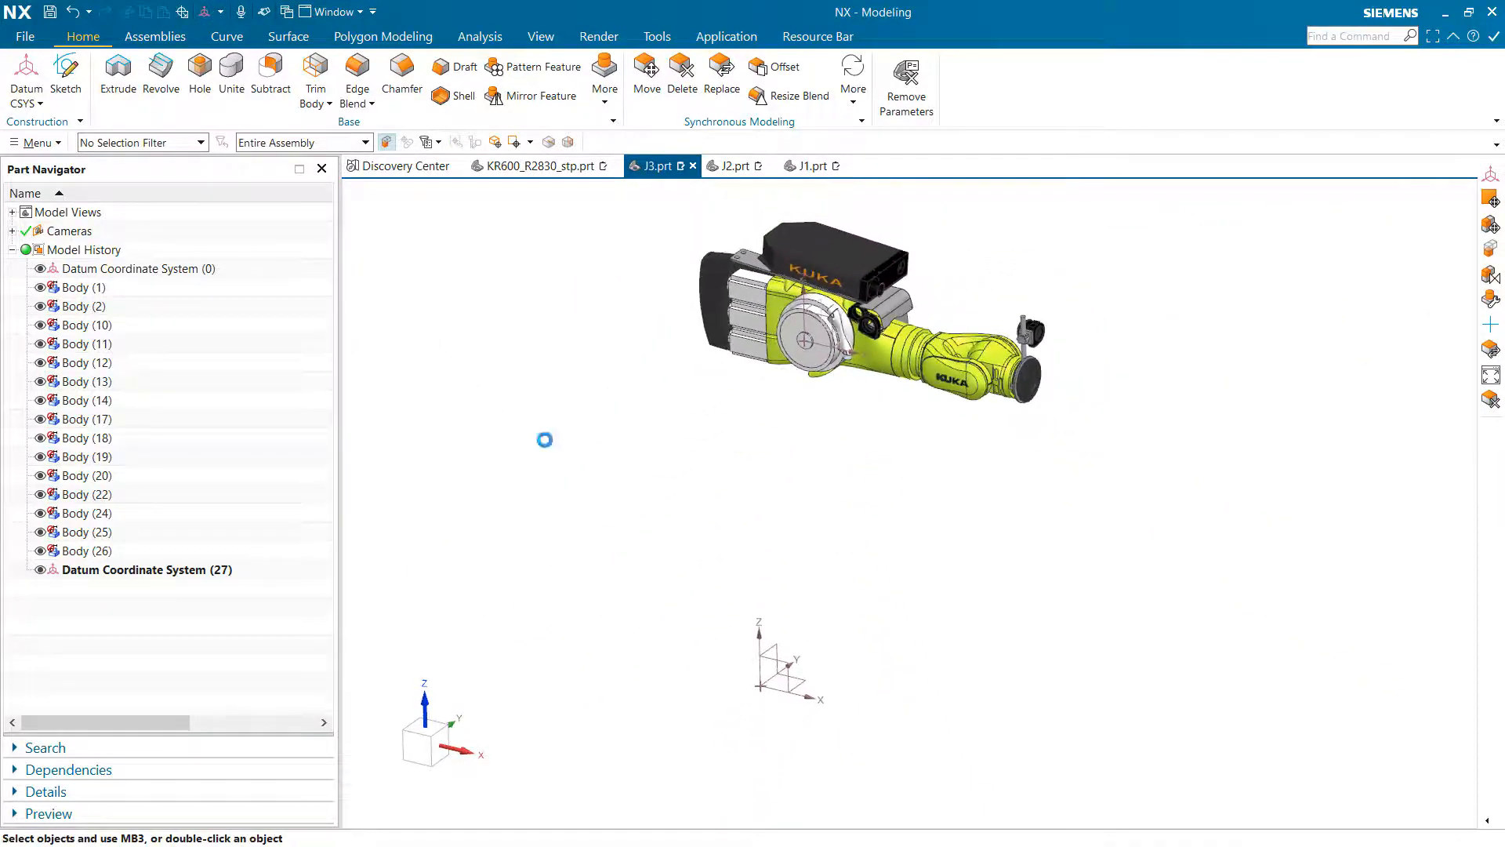
{"action": "key", "text": "ctrl+t"}
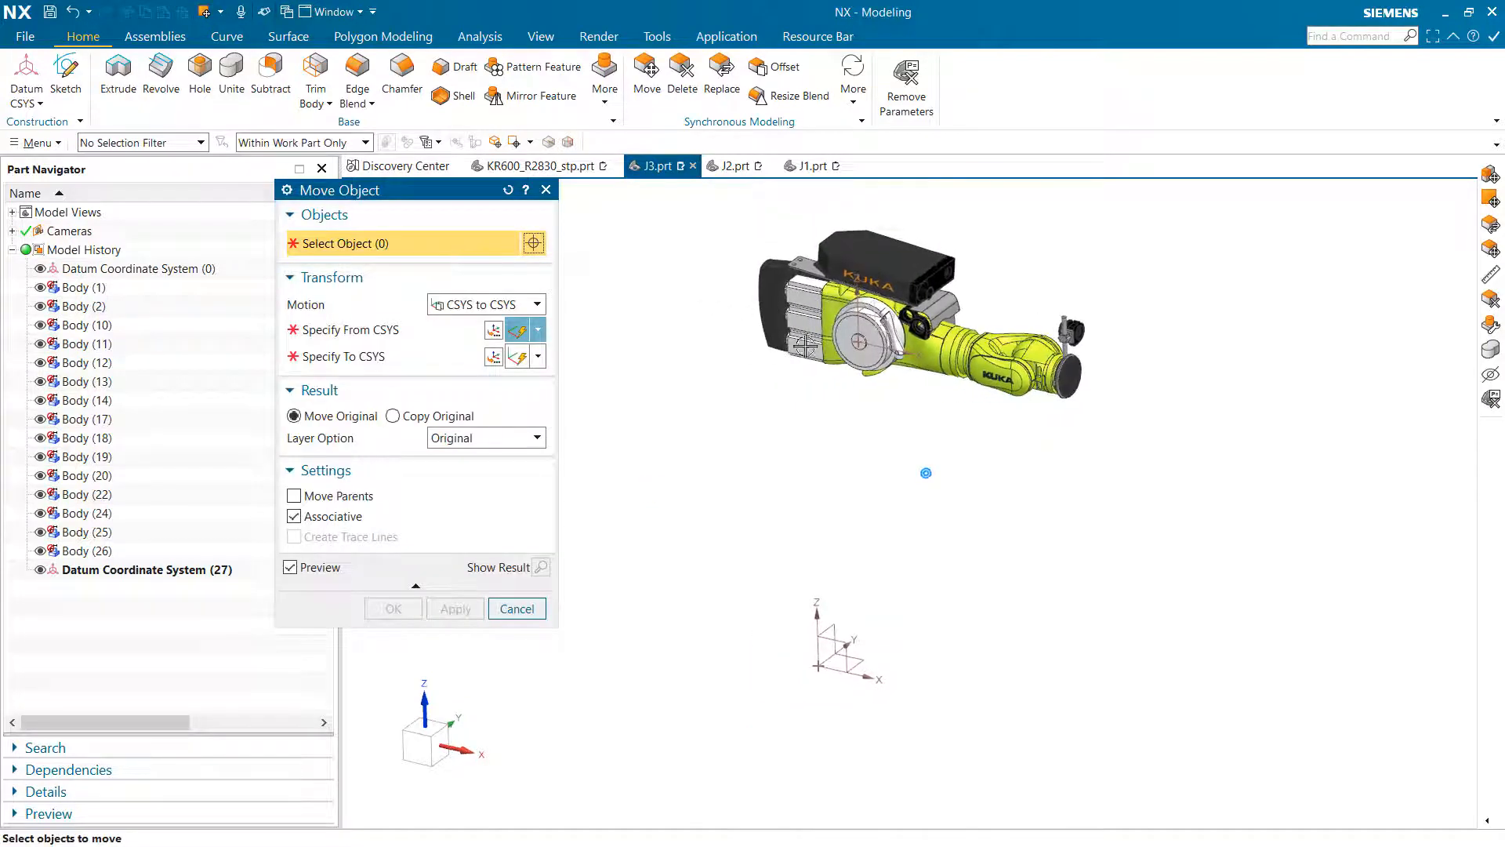
{"action": "left_click", "coordinate": [163, 143]}
{"action": "scroll", "coordinate": [128, 439], "scroll_direction": "down", "scroll_amount": 2}
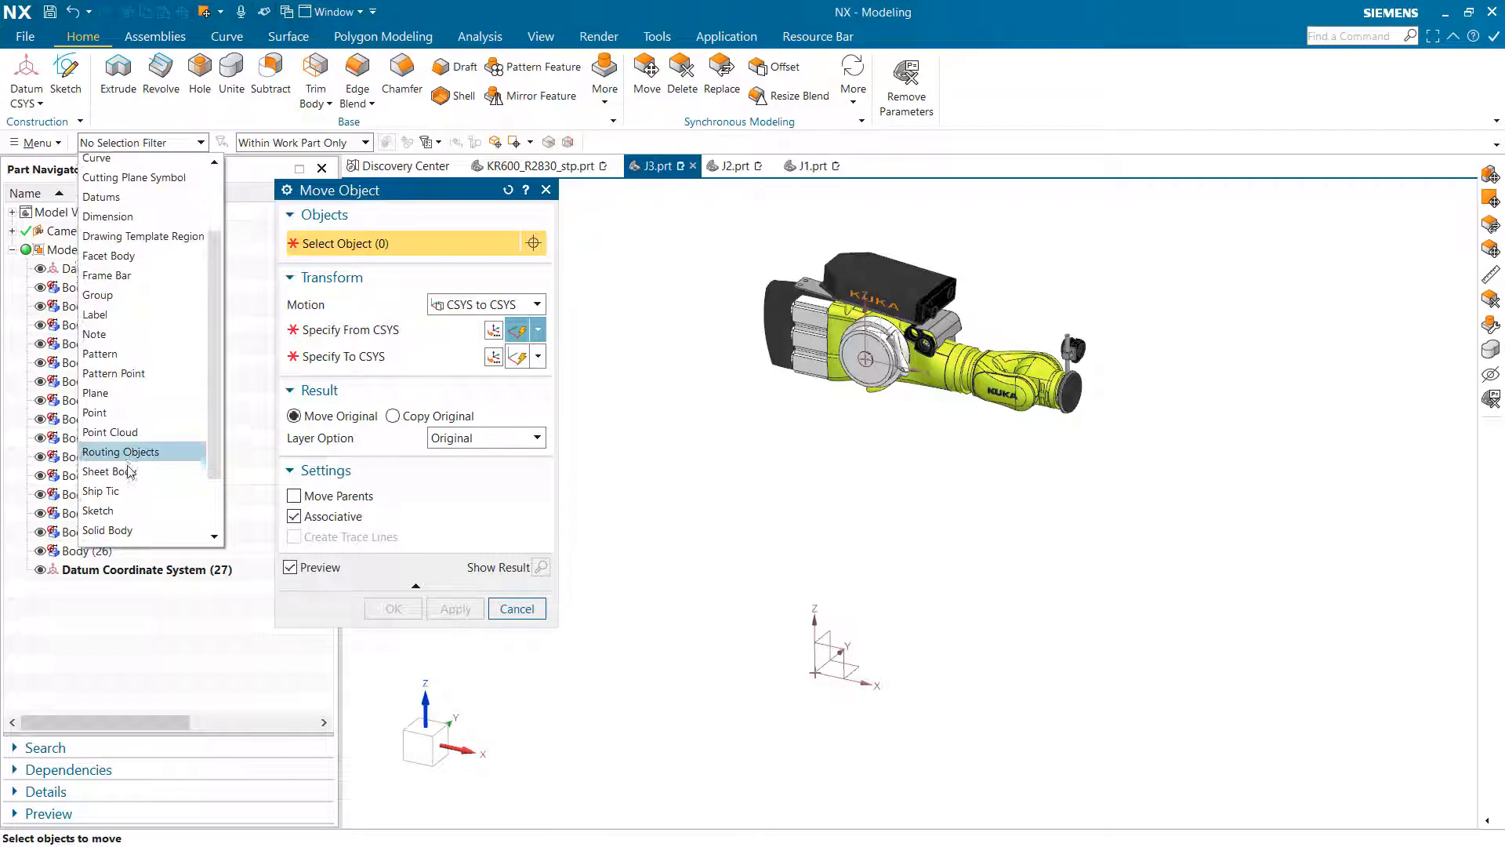
{"action": "scroll", "coordinate": [129, 471], "scroll_direction": "down", "scroll_amount": 1}
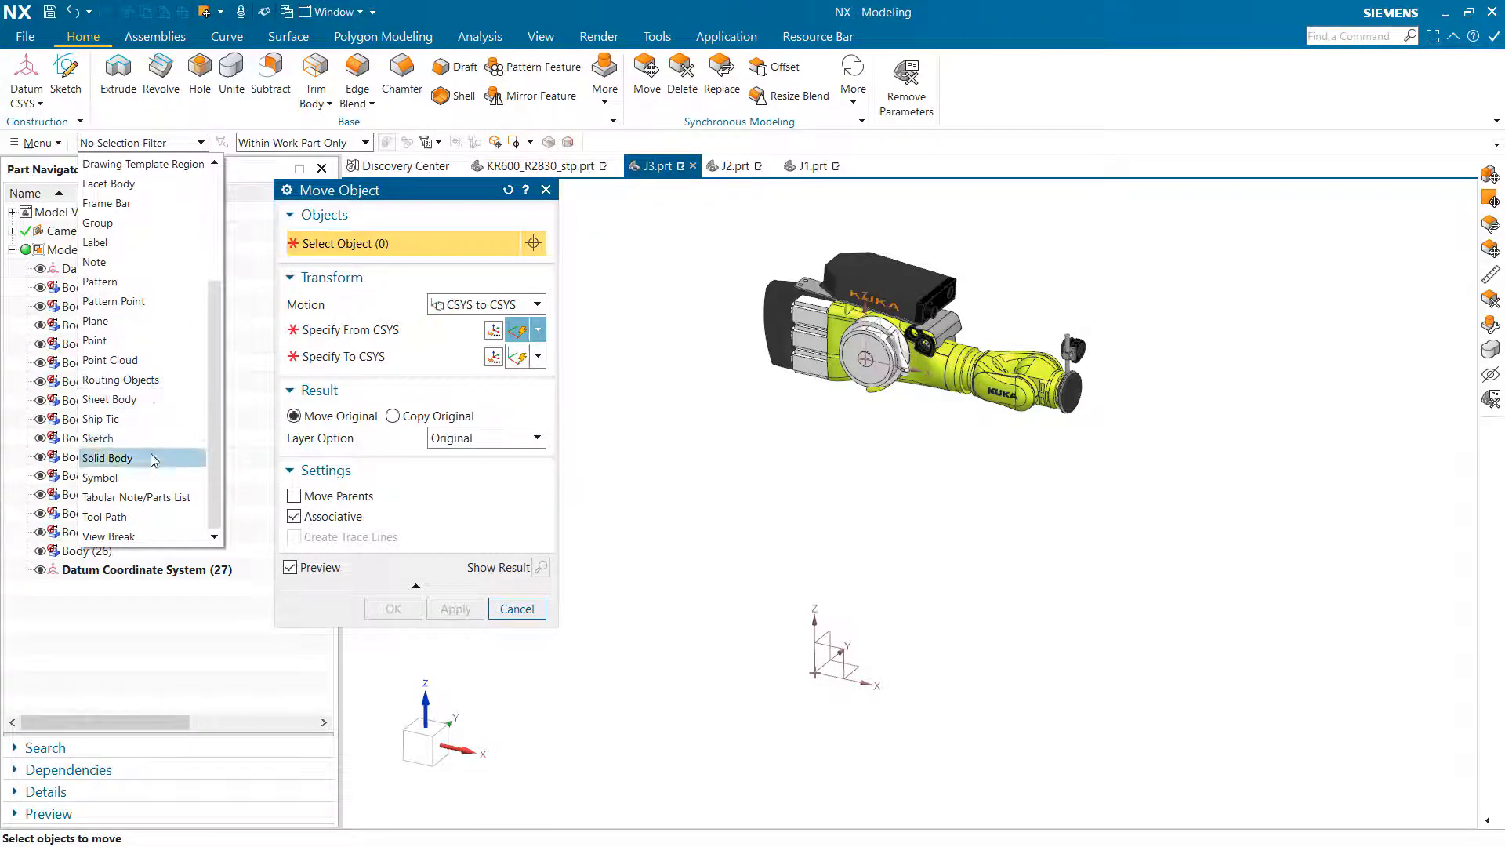
{"action": "left_click", "coordinate": [154, 459]}
{"action": "left_click_drag", "start_coordinate": [741, 245], "coordinate": [1158, 492]}
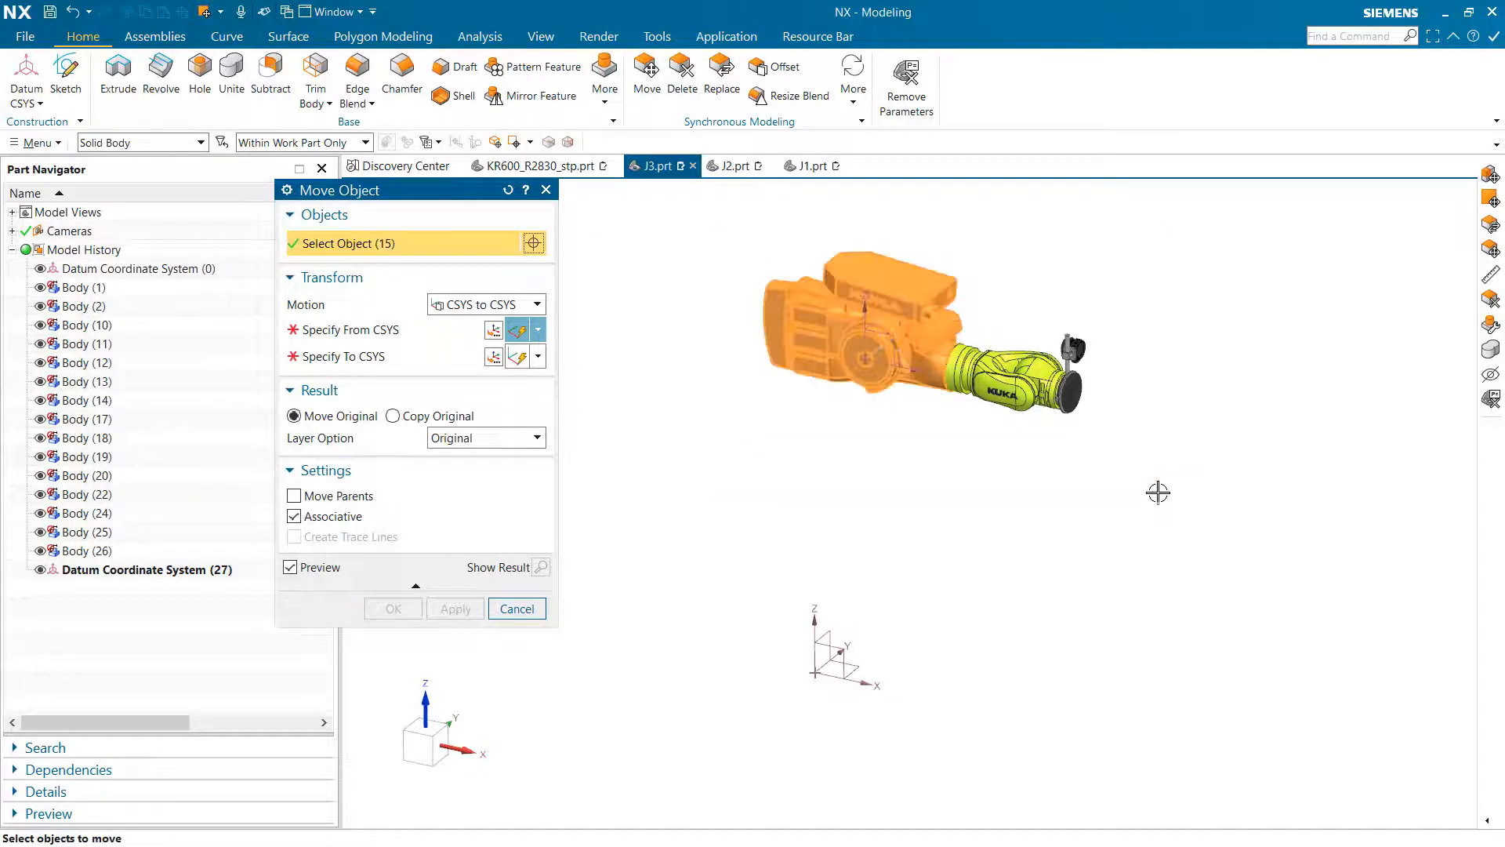
{"action": "left_click", "coordinate": [375, 327]}
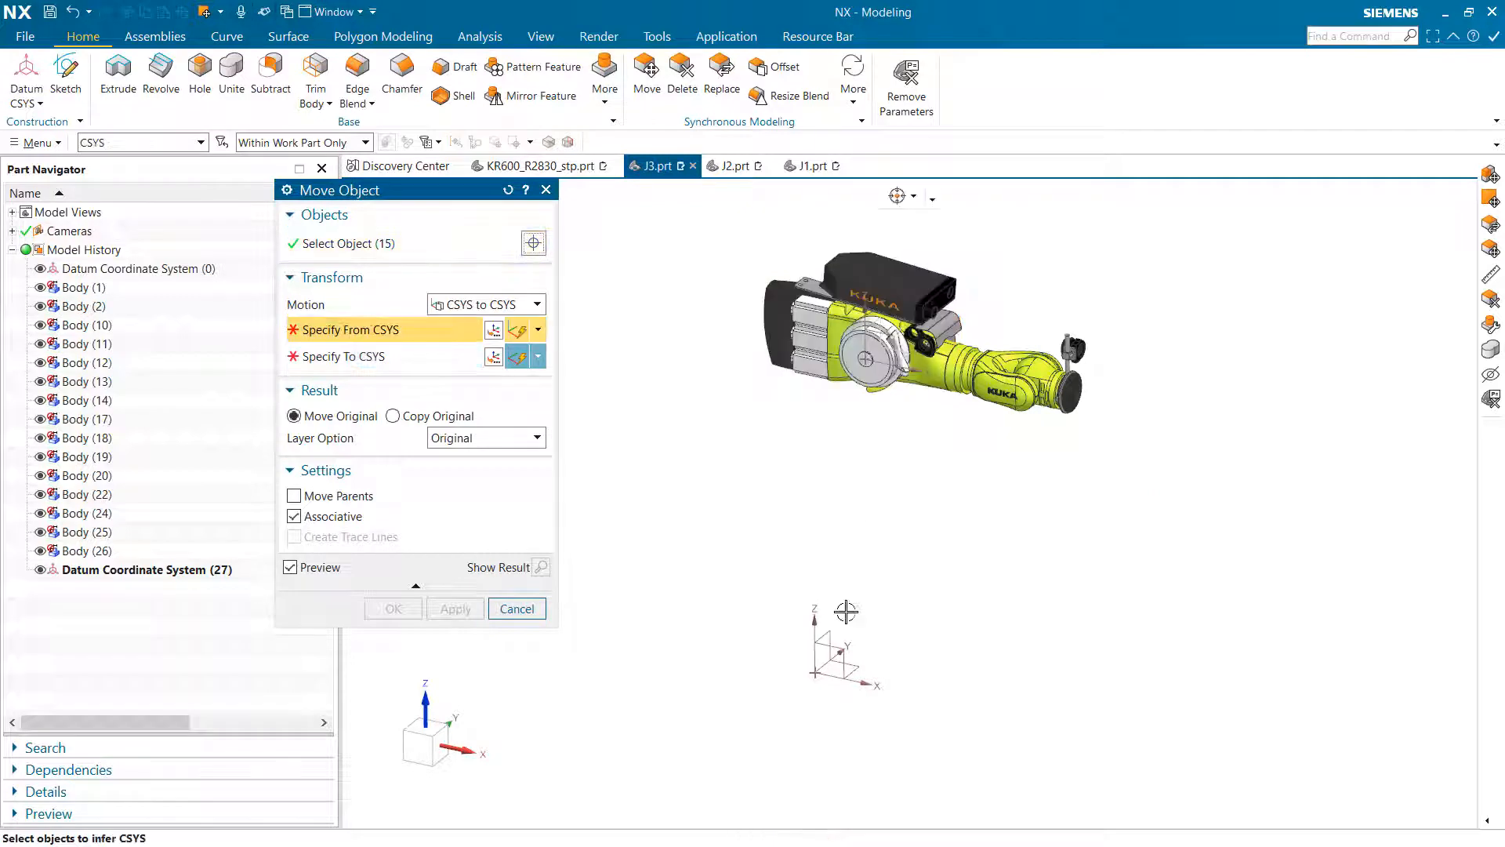
{"action": "left_click", "coordinate": [865, 348]}
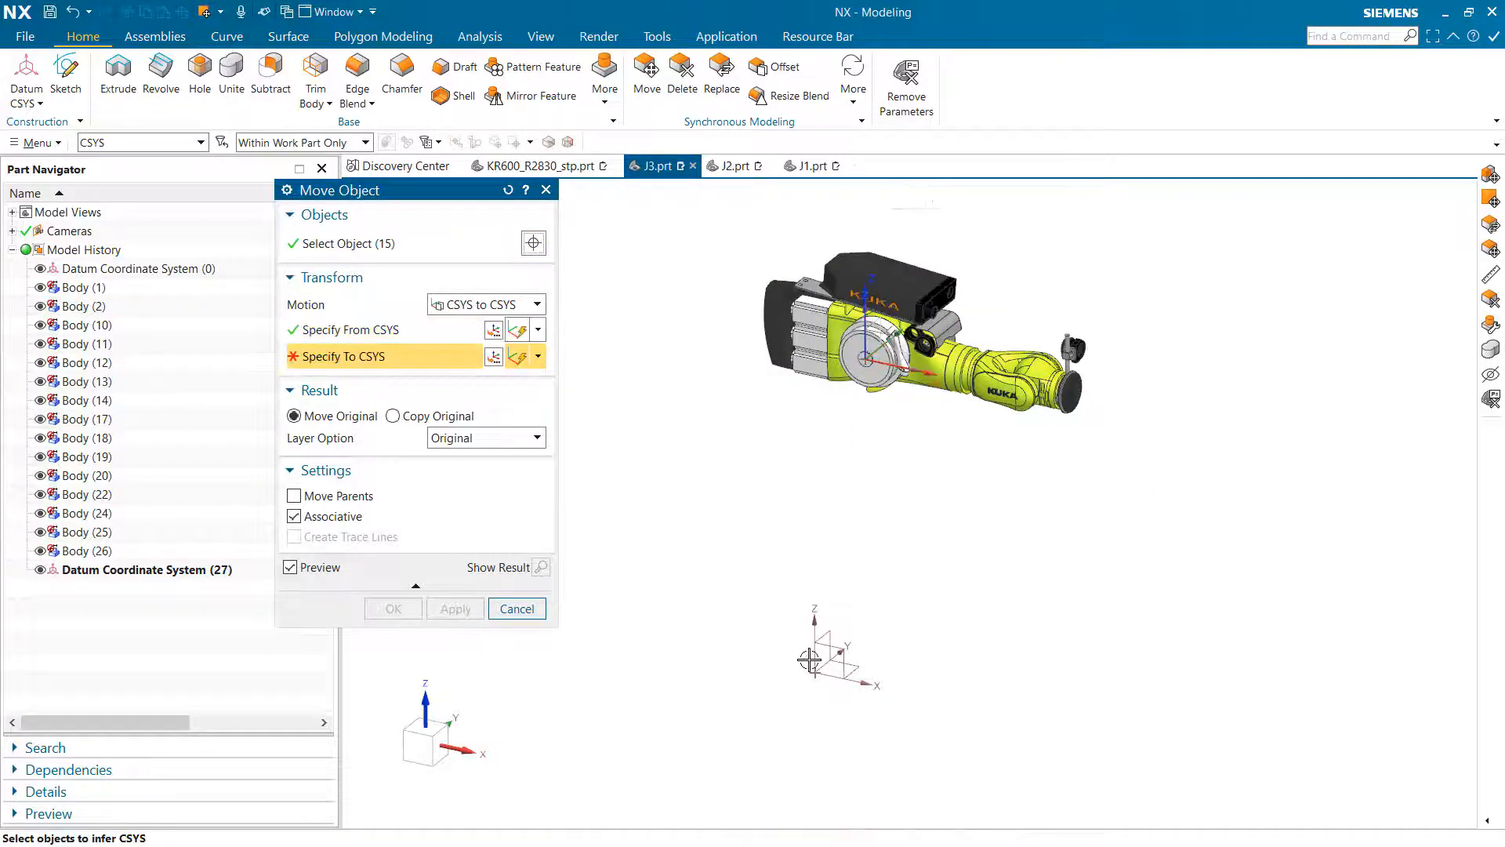
{"action": "left_click", "coordinate": [812, 672]}
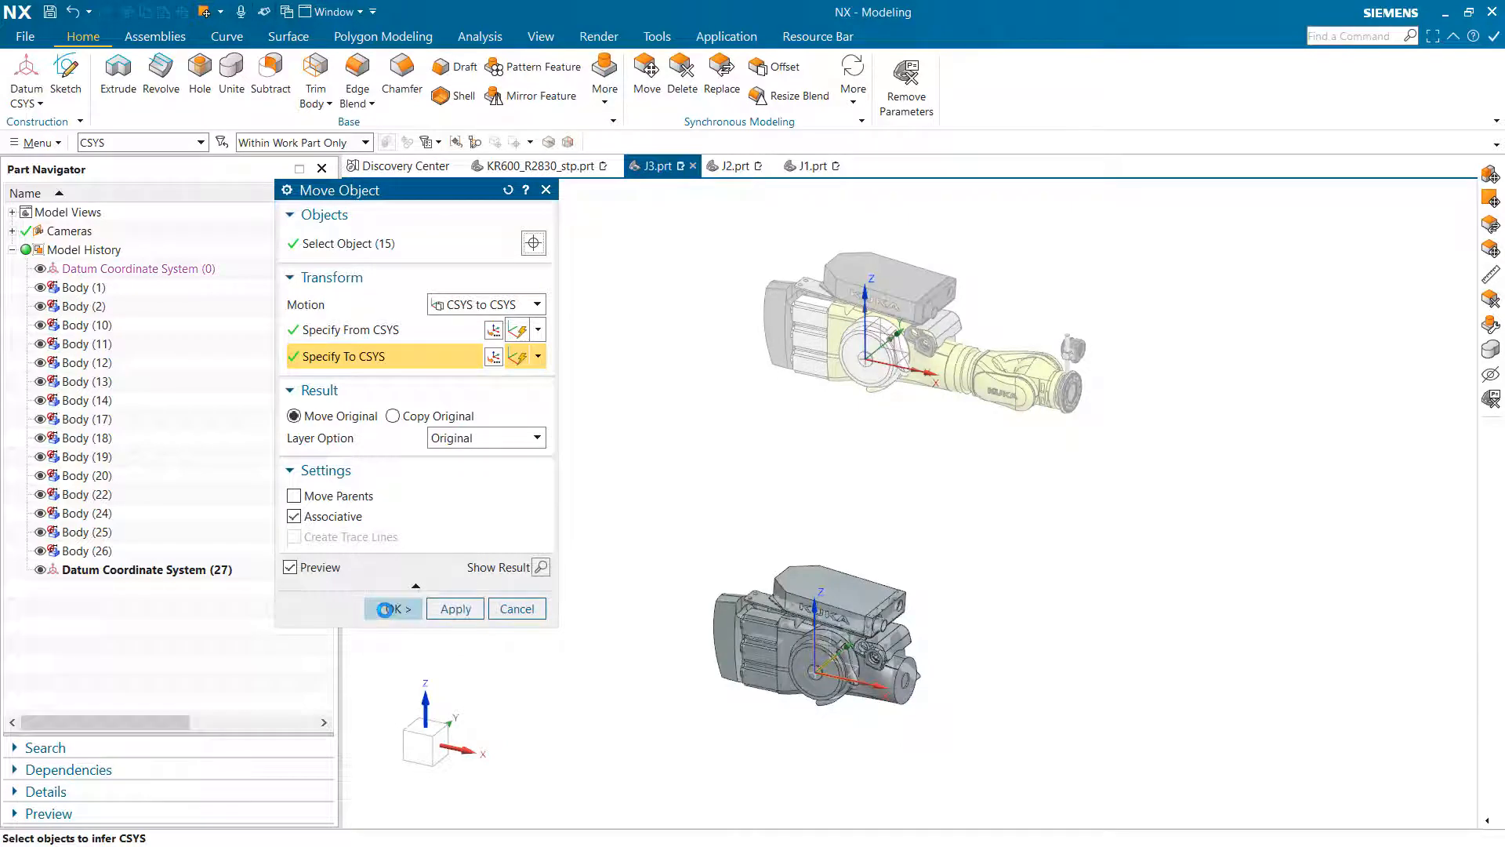
{"action": "left_click", "coordinate": [385, 609]}
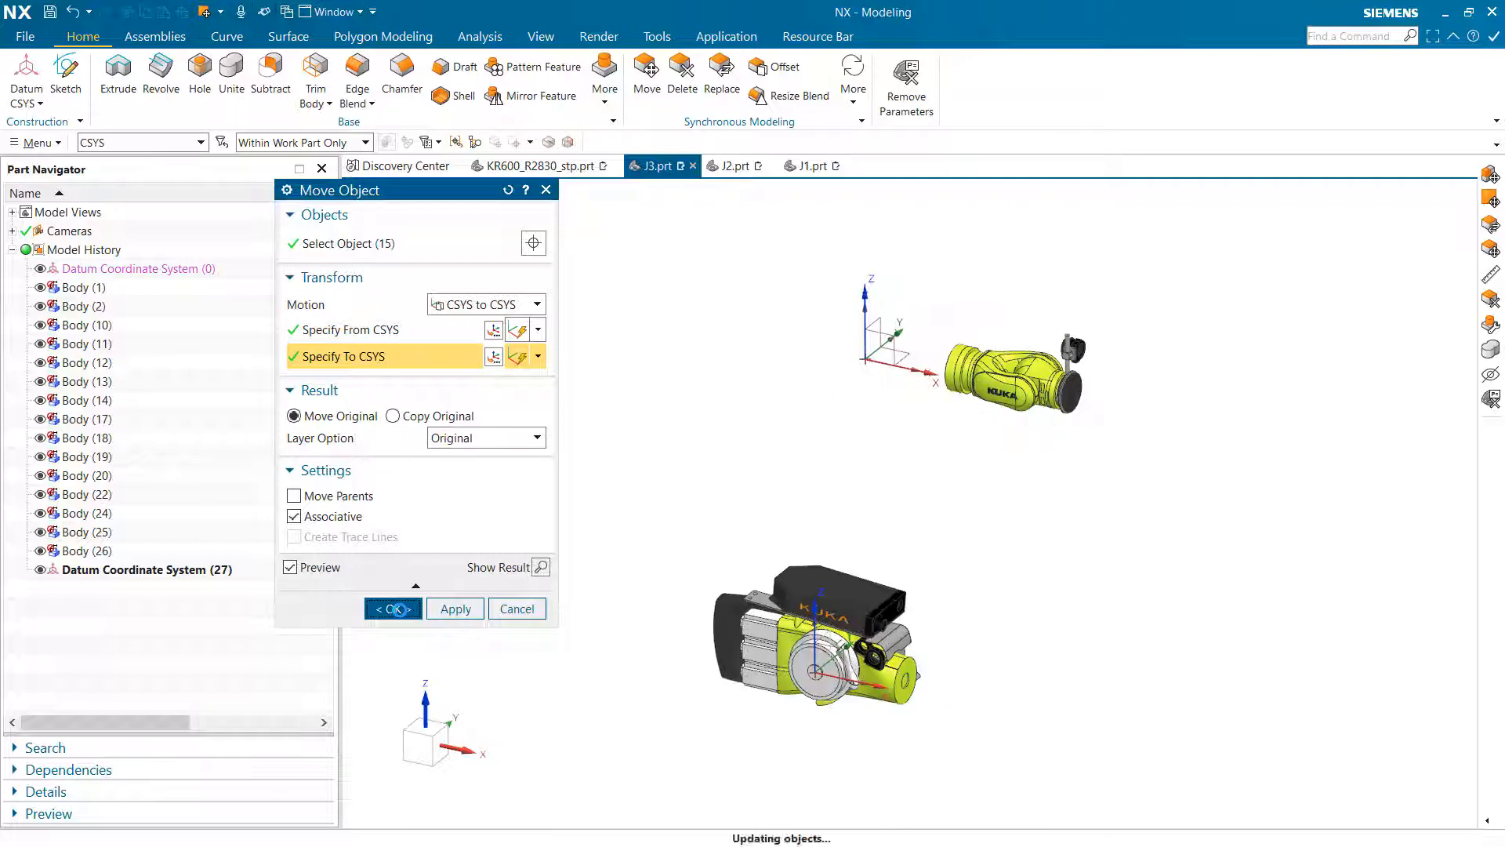
Hide J2's datum coordinate systems and set component J3's reference set to Entire Part in the J2 assembly
{"action": "left_click", "coordinate": [736, 166]}
{"action": "key", "text": "Home"}
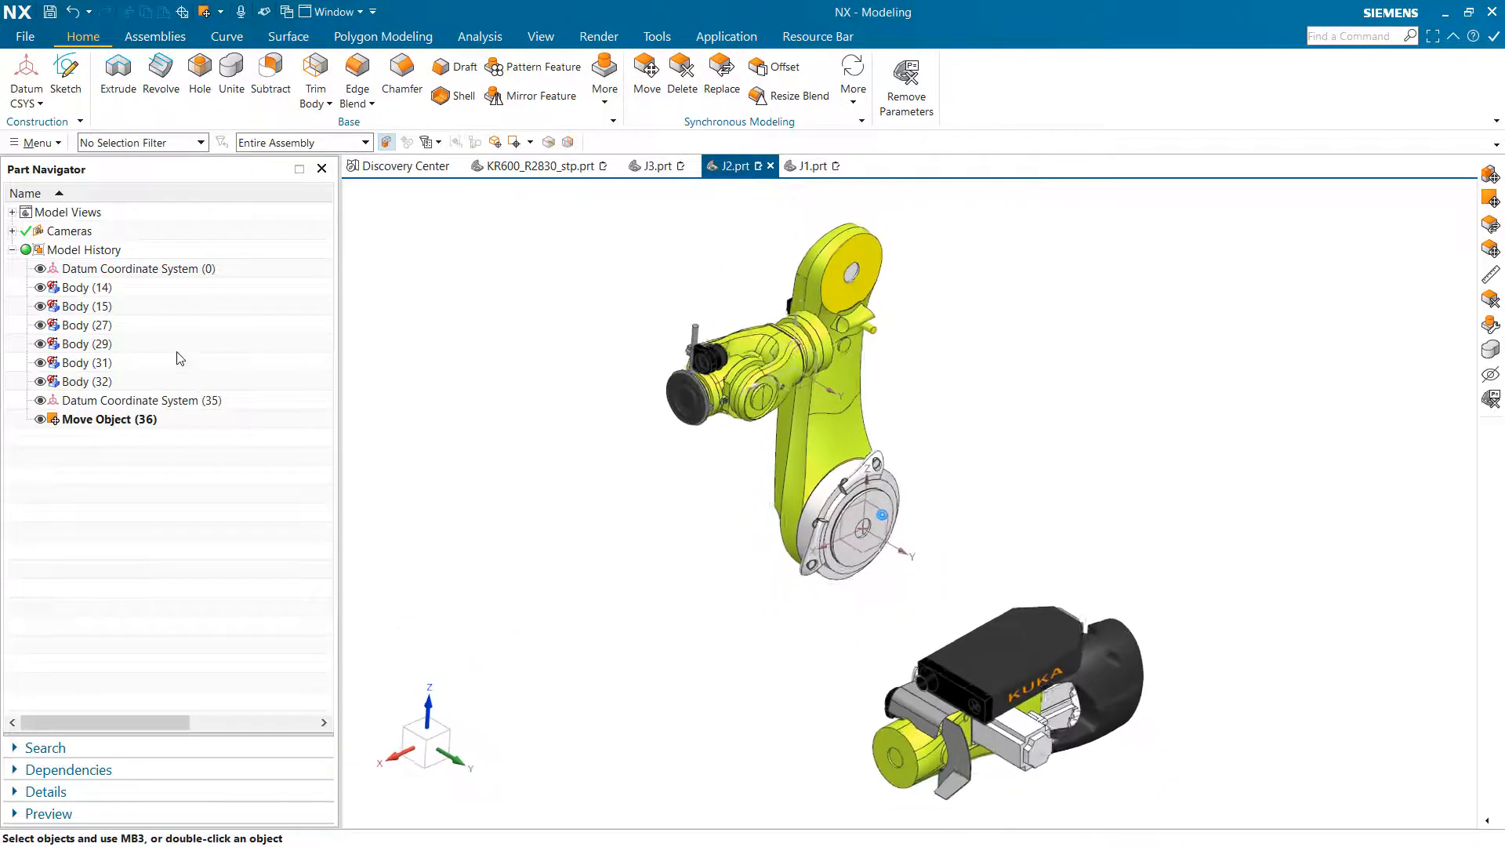
{"action": "left_click", "coordinate": [41, 269]}
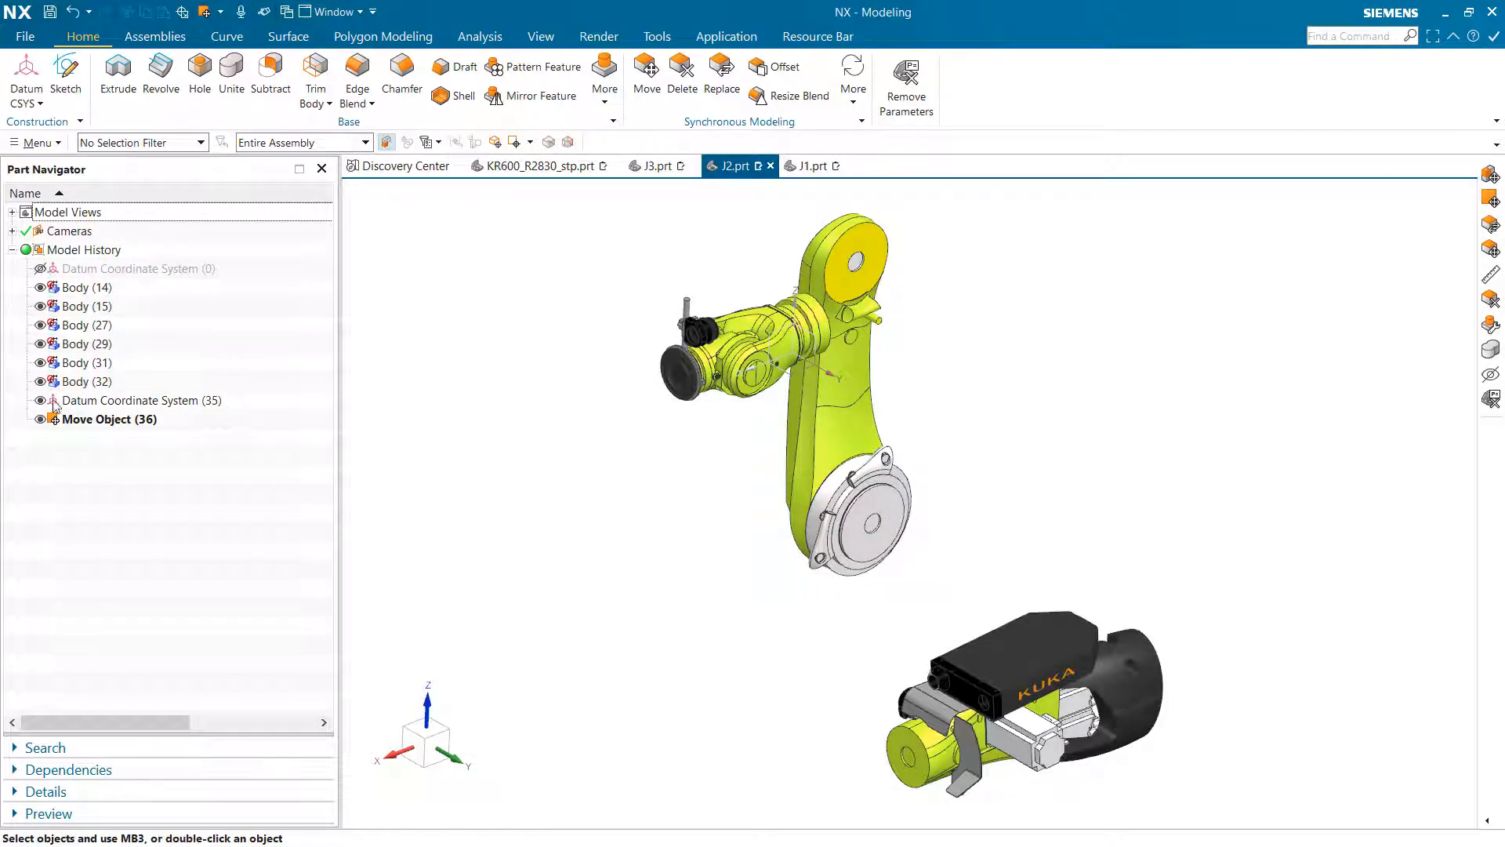
{"action": "right_click", "coordinate": [541, 368]}
{"action": "left_click", "coordinate": [543, 402]}
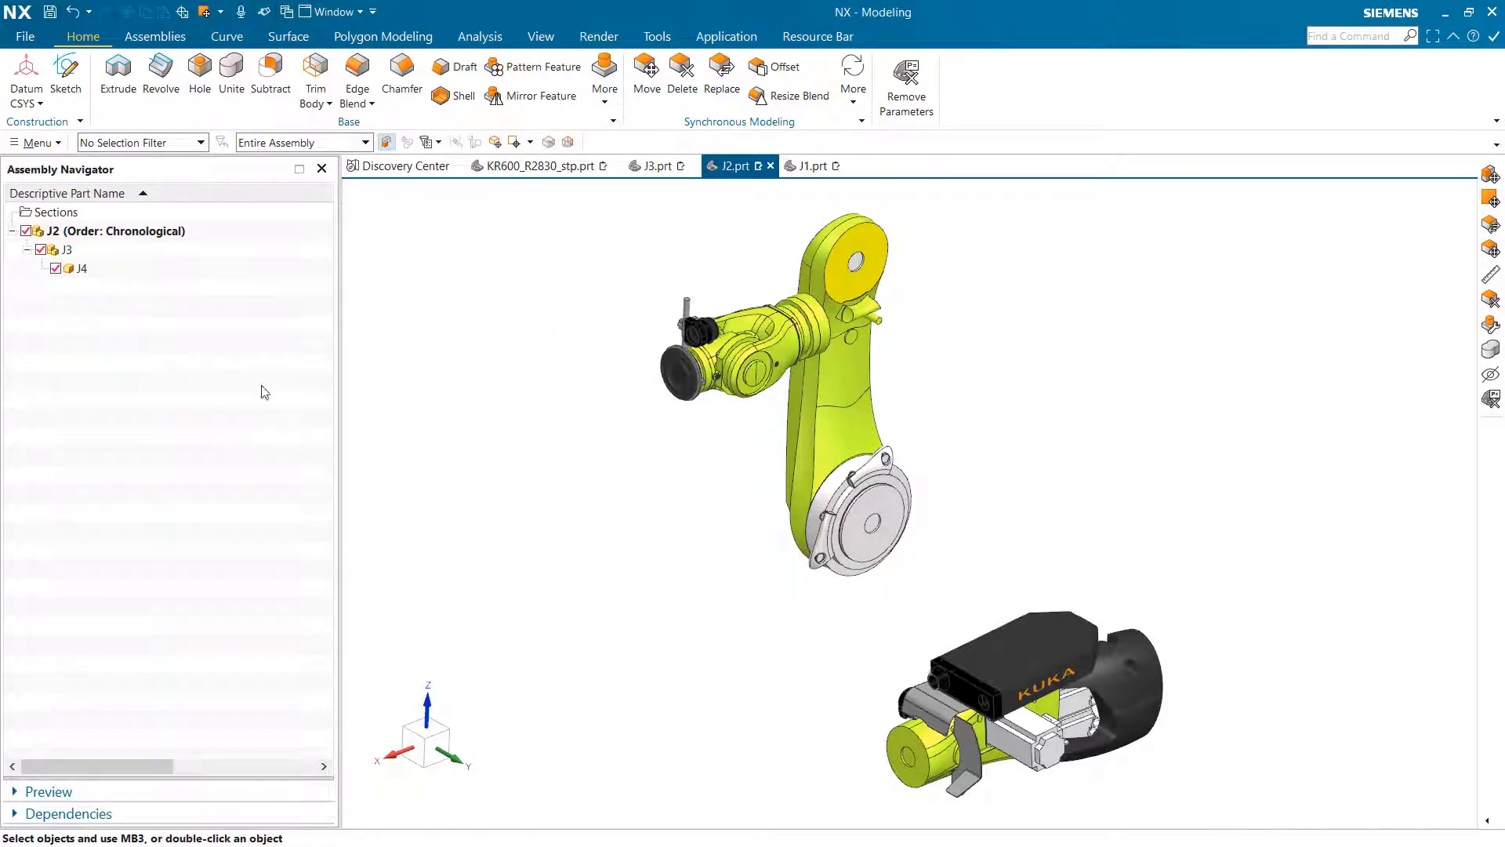
{"action": "right_click", "coordinate": [83, 253]}
{"action": "mouse_move", "coordinate": [208, 400]}
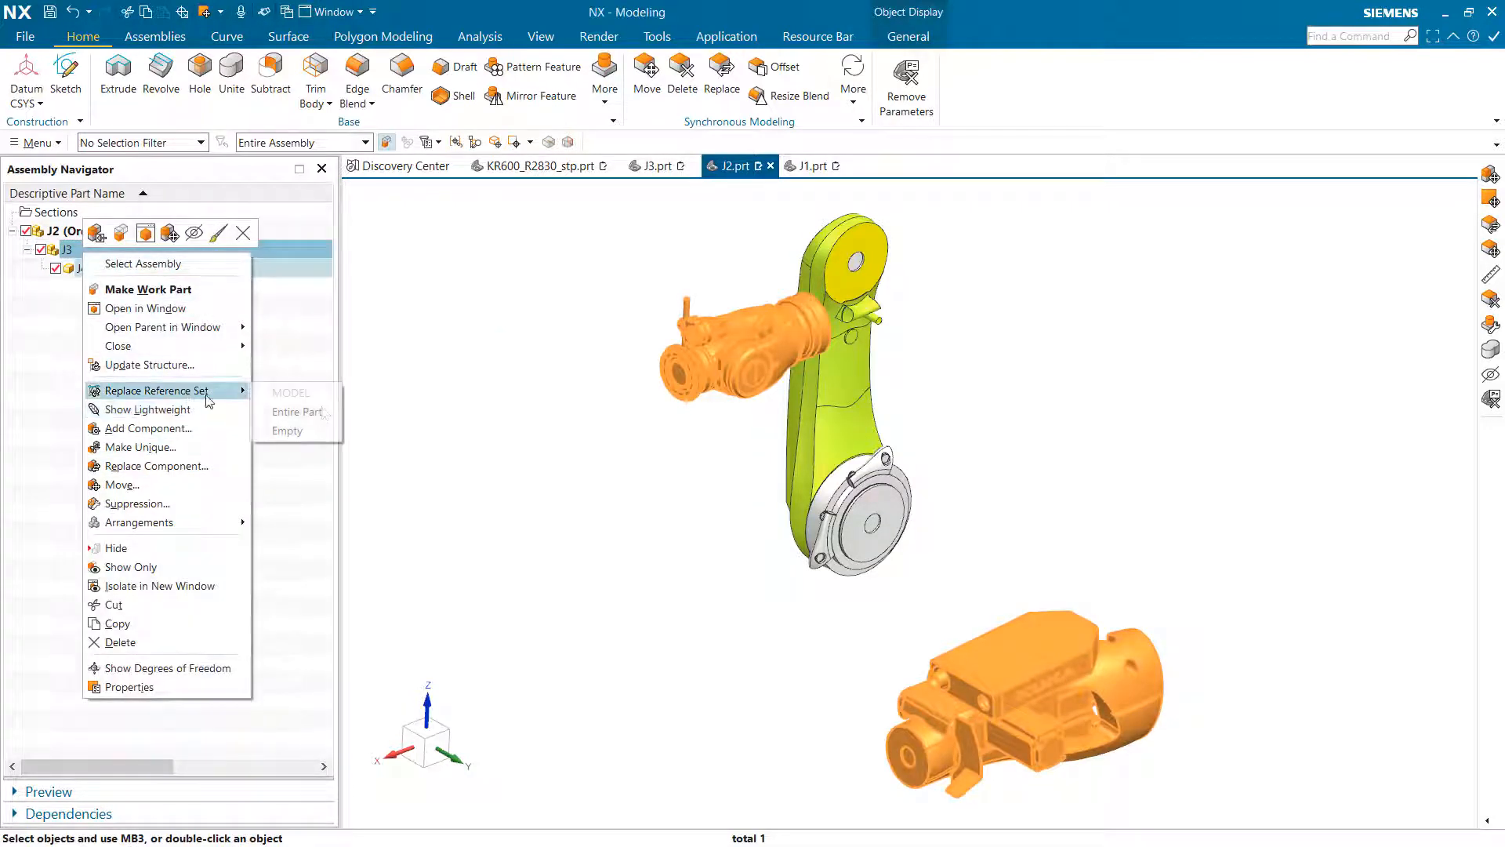
{"action": "left_click", "coordinate": [297, 411]}
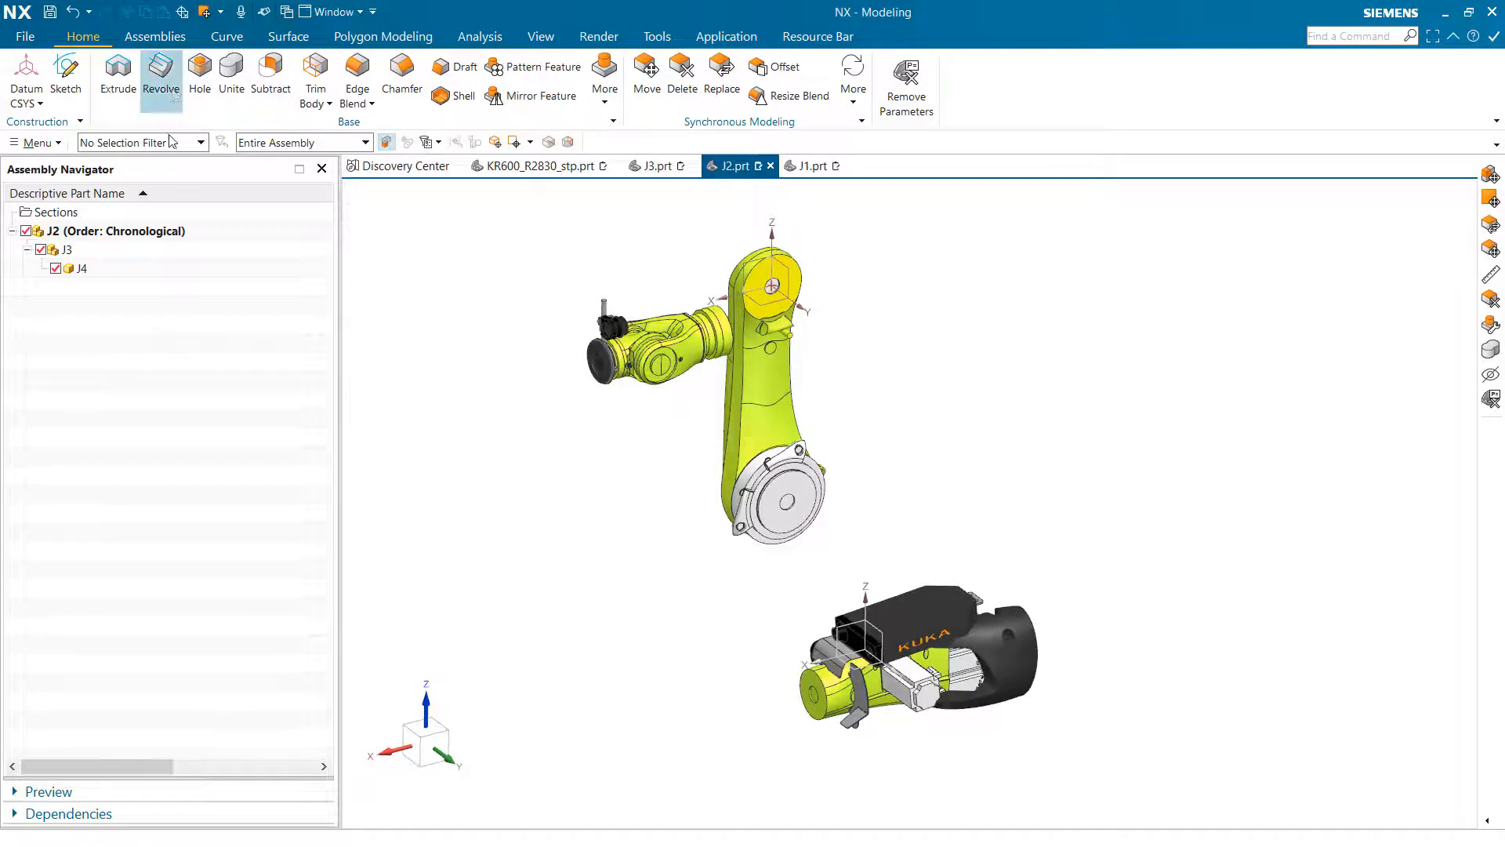
Move component J4 within J3 with CSYS to CSYS motion, from the upper datum coordinate system to the one at J3's flange, without copying
{"action": "right_click", "coordinate": [68, 251]}
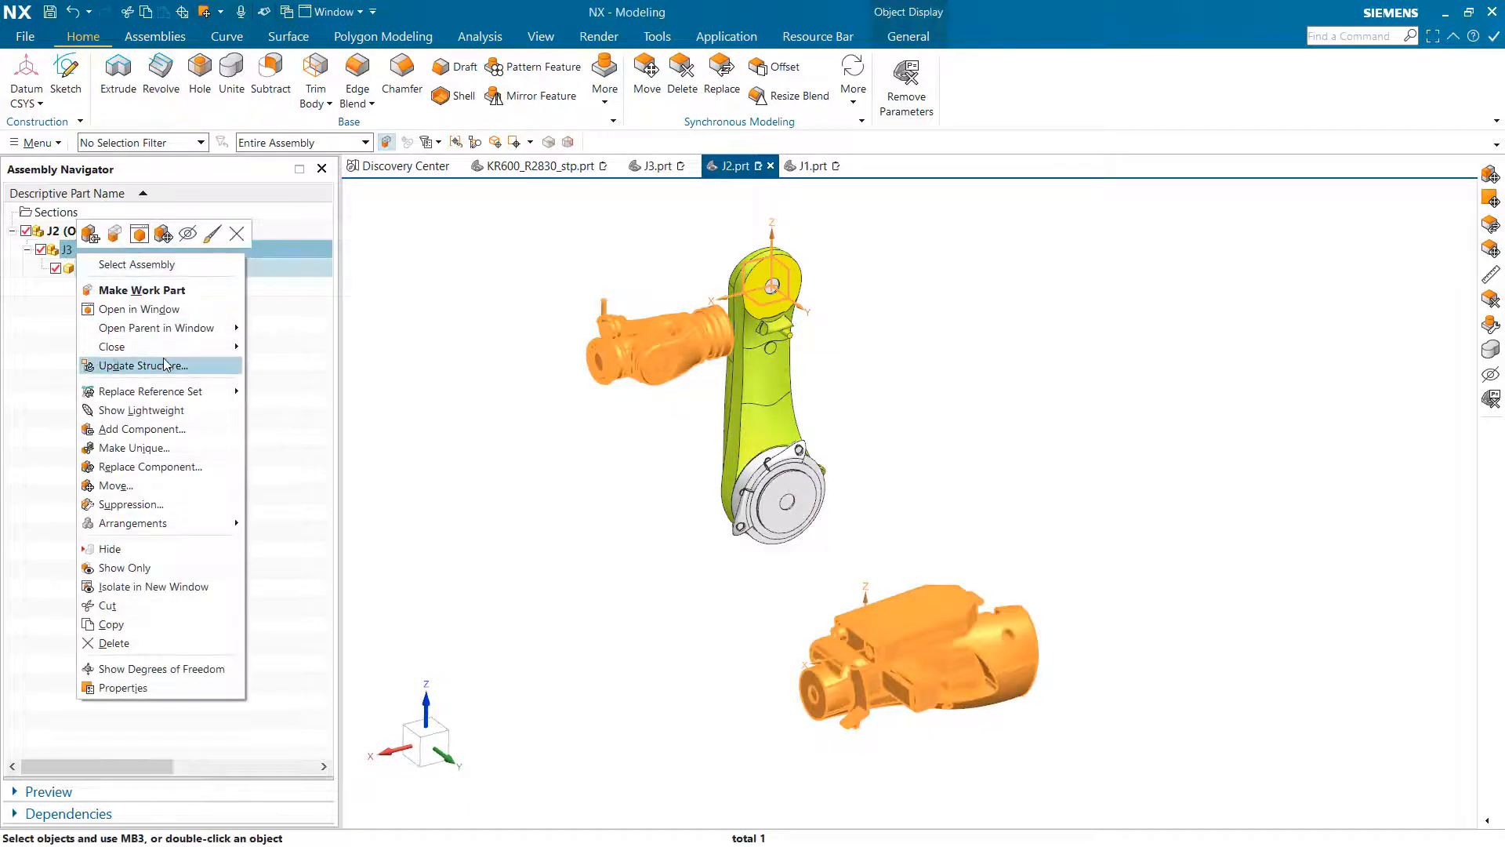
{"action": "left_click", "coordinate": [657, 166]}
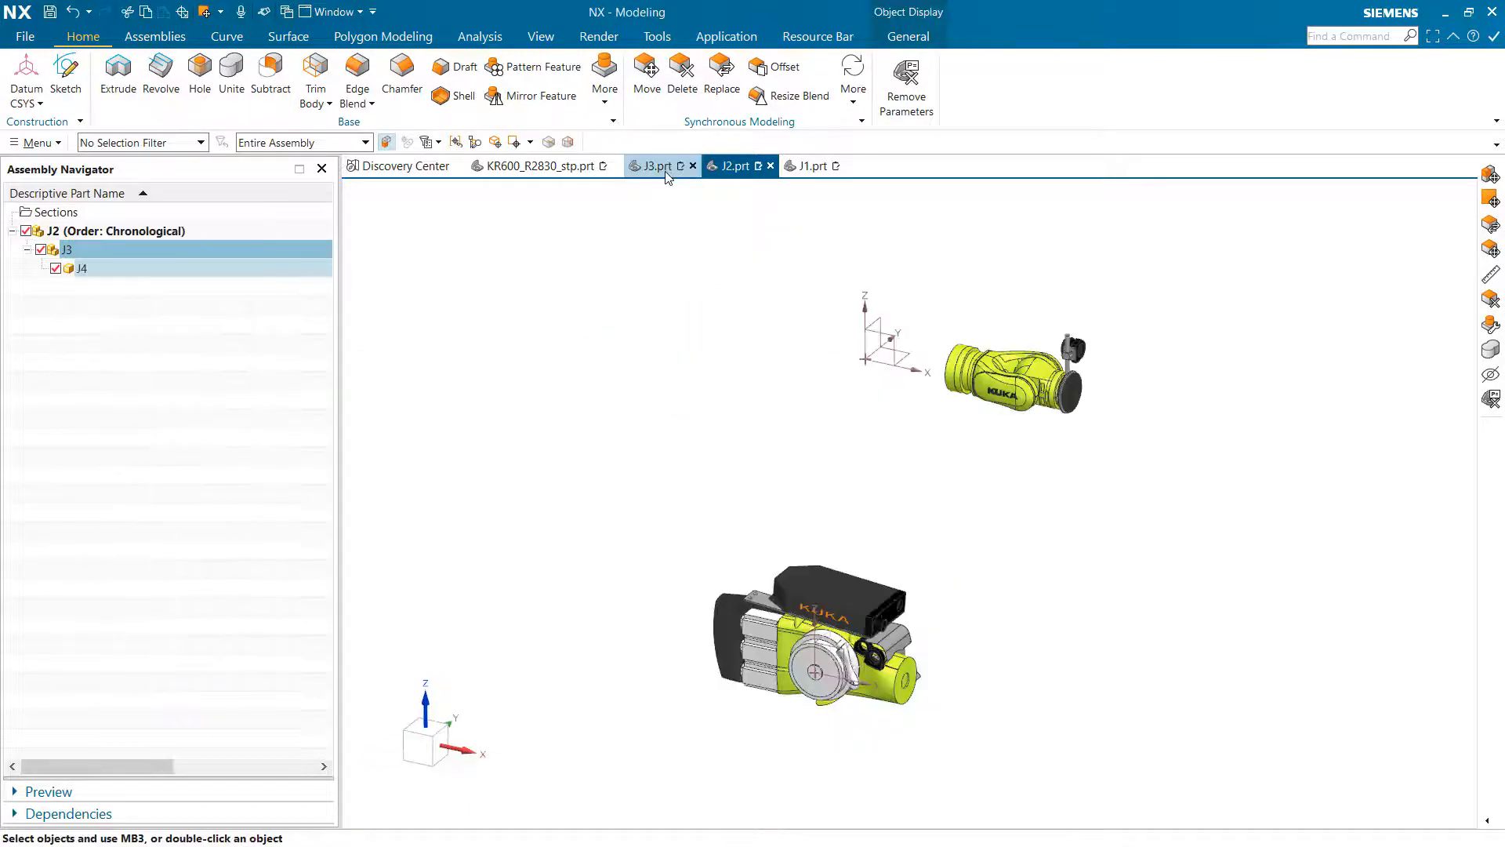
{"action": "mouse_move", "coordinate": [690, 369]}
{"action": "middle_mouse_down"}
{"action": "mouse_move", "coordinate": [729, 447]}
{"action": "mouse_move", "coordinate": [904, 357]}
{"action": "middle_mouse_up"}
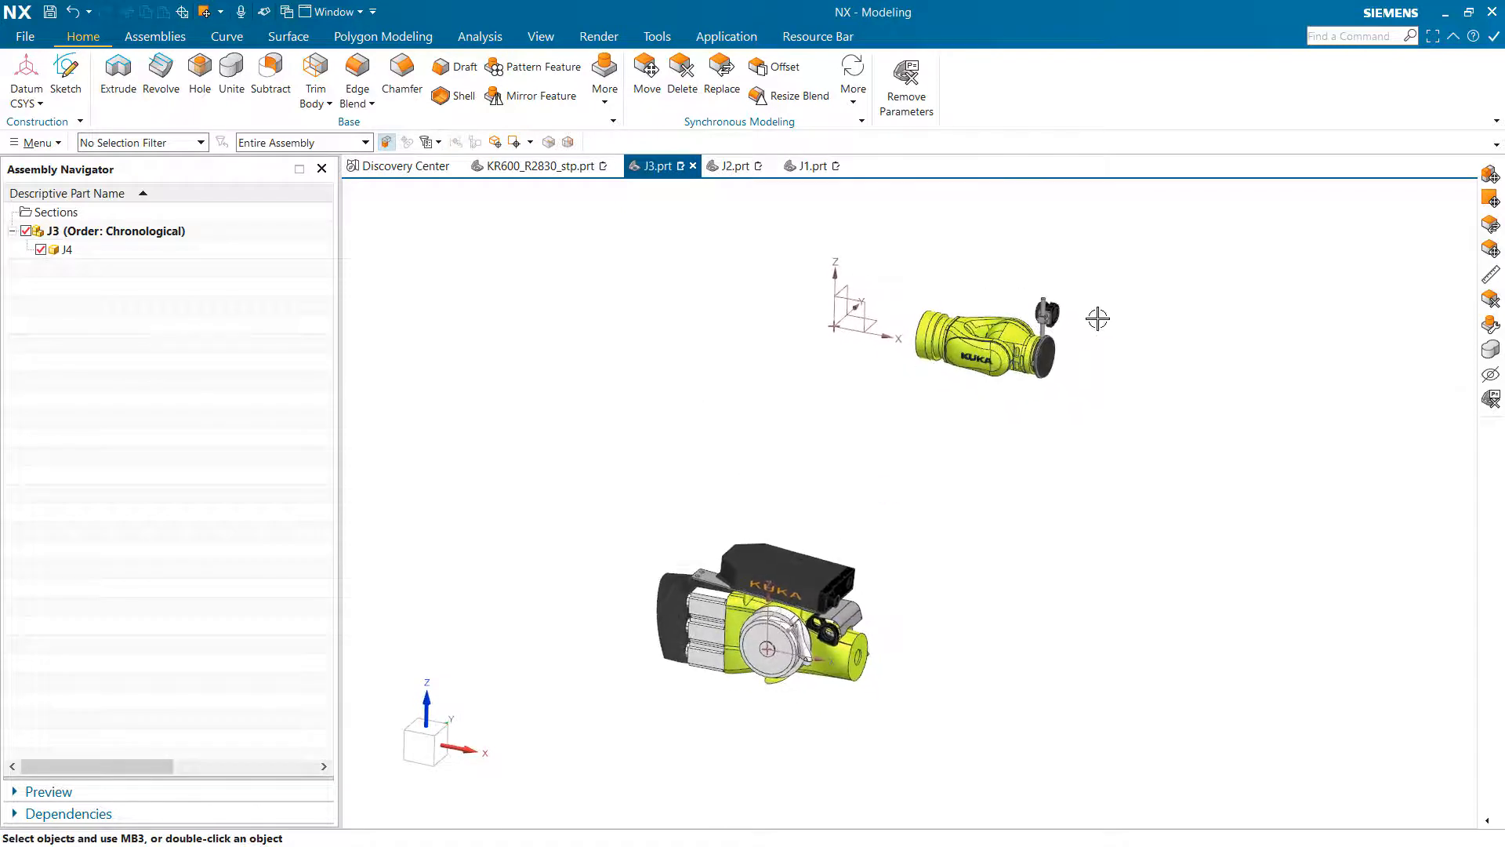
{"action": "middle_click_drag", "start_coordinate": [1098, 319], "coordinate": [929, 349]}
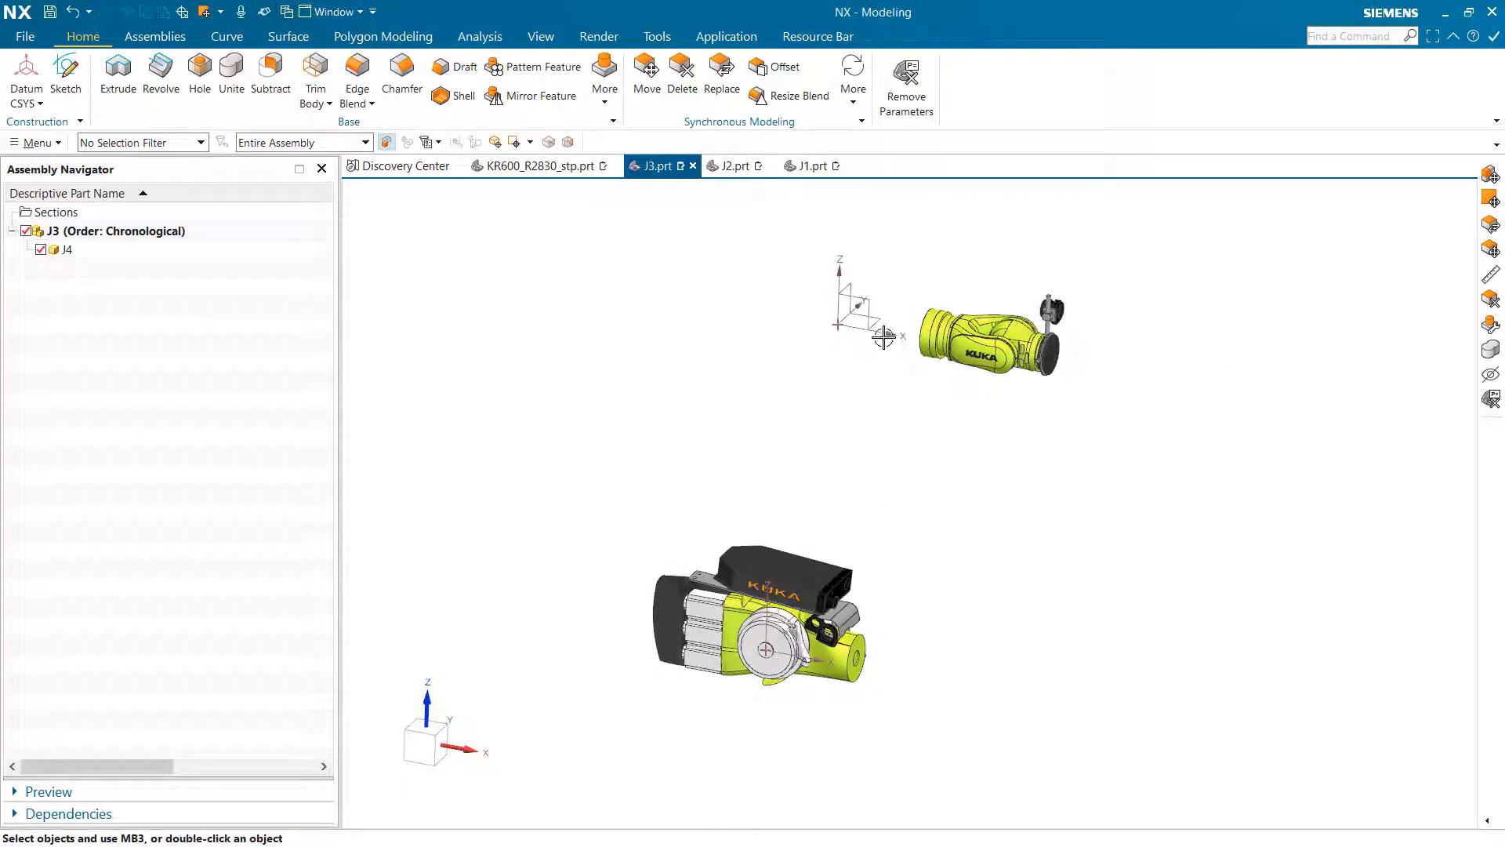
{"action": "left_click", "coordinate": [75, 254]}
{"action": "right_click", "coordinate": [75, 253]}
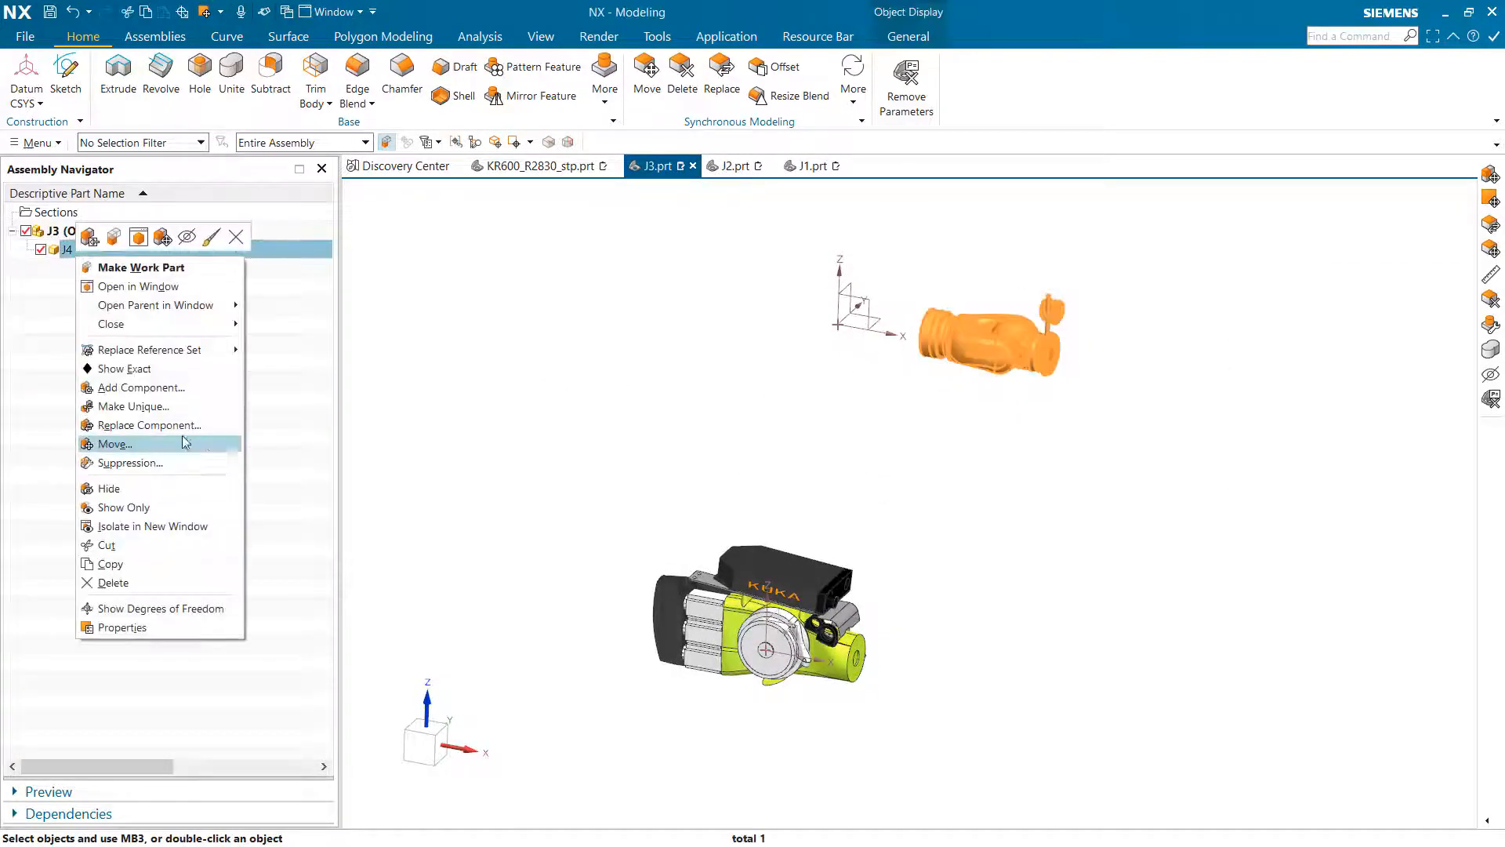
{"action": "left_click", "coordinate": [167, 448]}
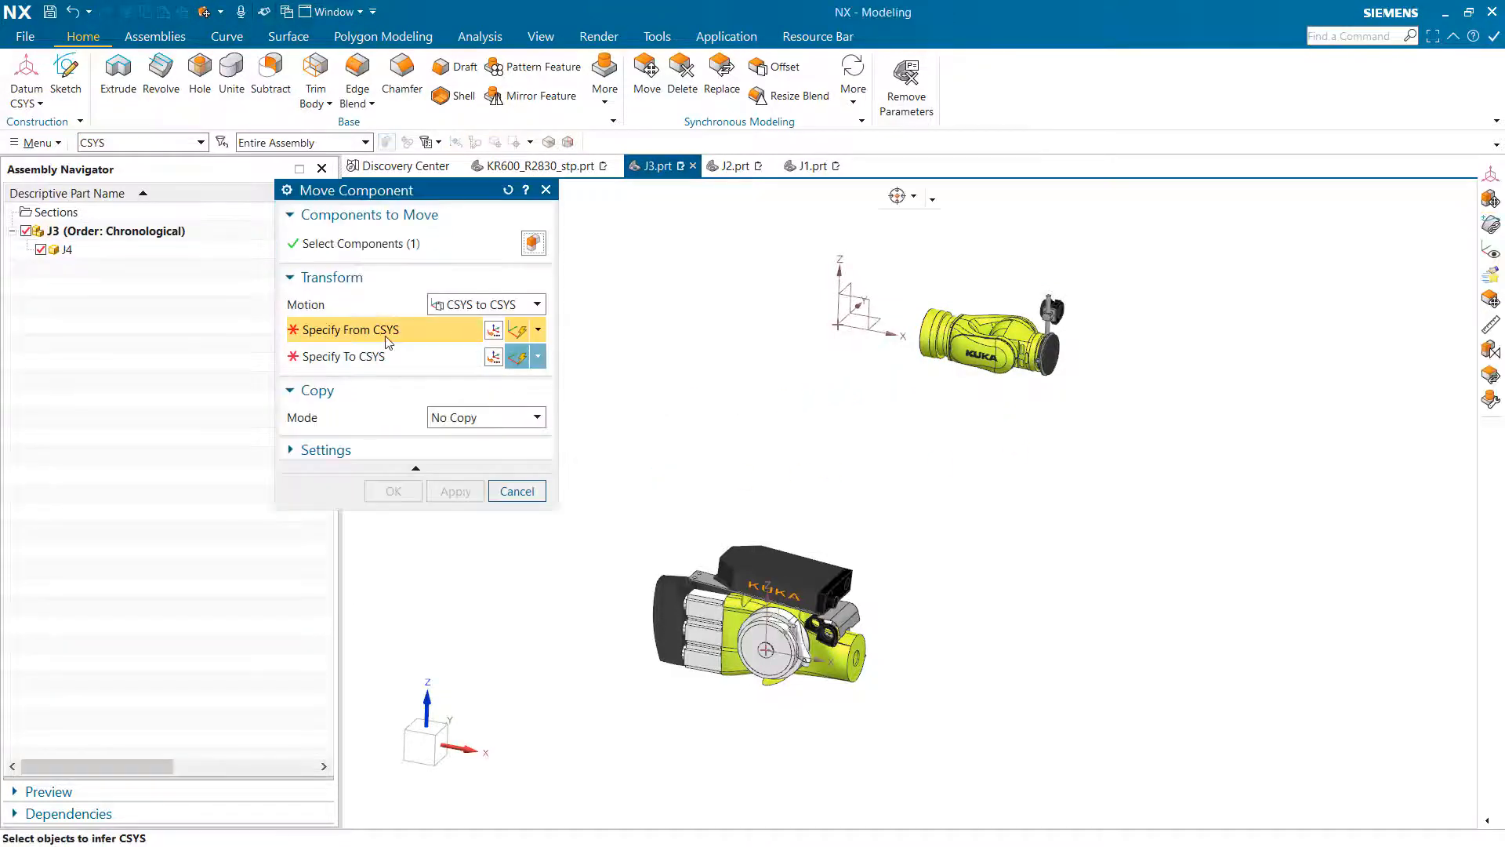
{"action": "left_click", "coordinate": [844, 322]}
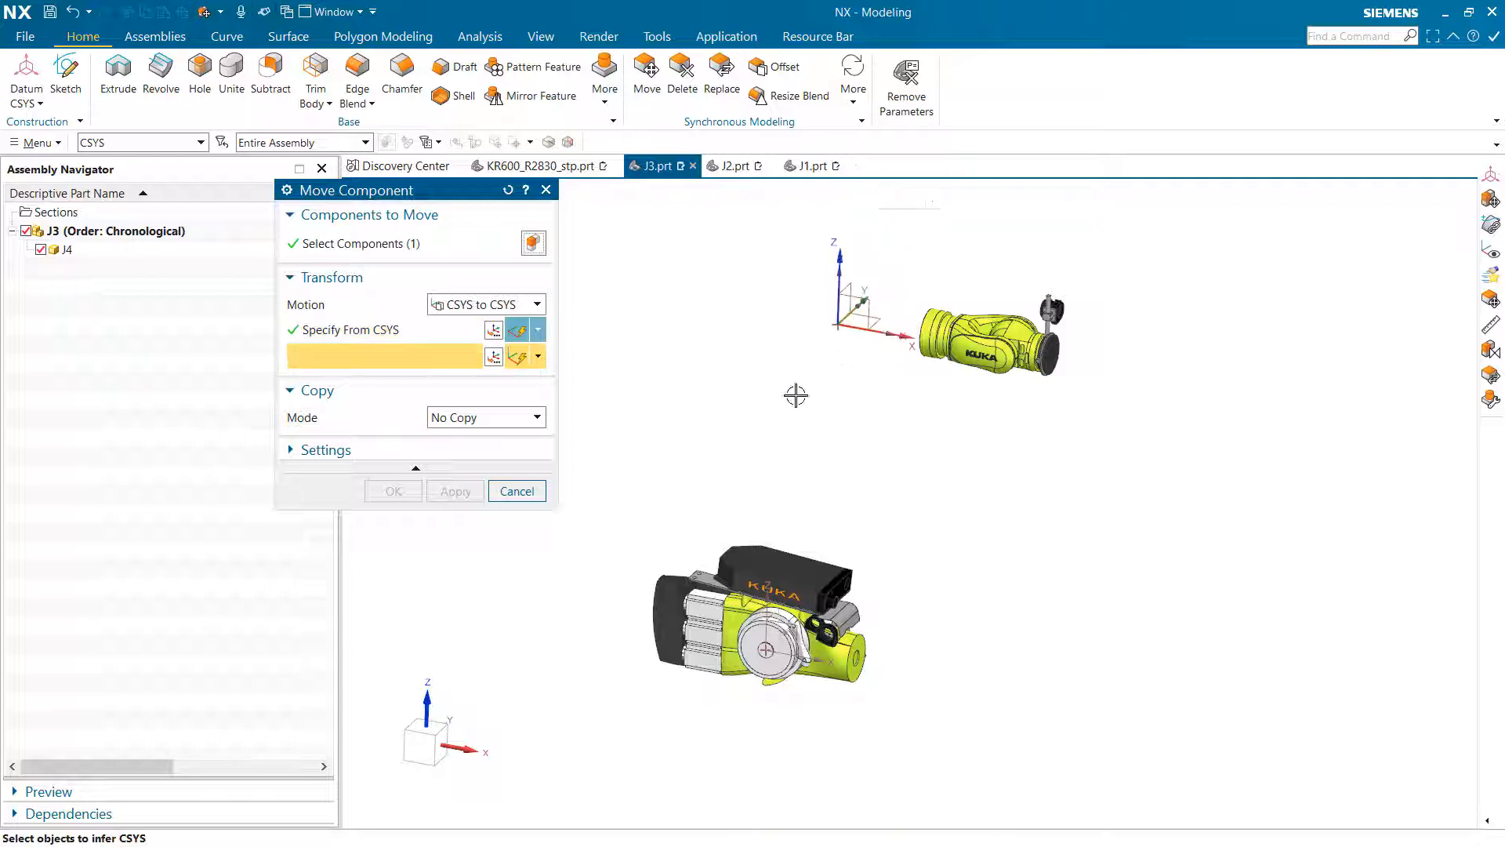
{"action": "left_click", "coordinate": [766, 648]}
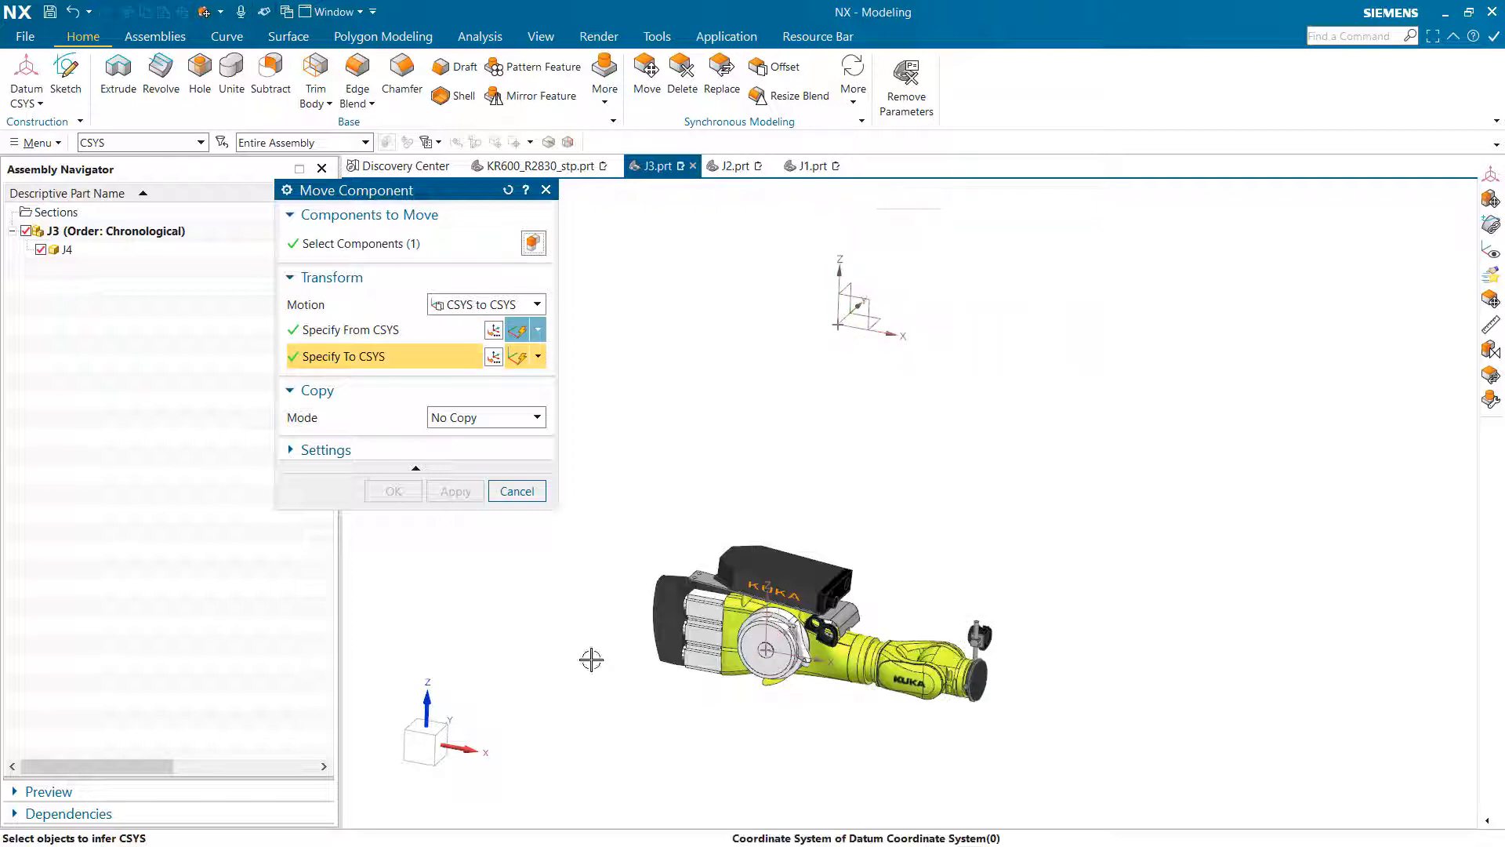
{"action": "middle_click", "coordinate": [566, 459]}
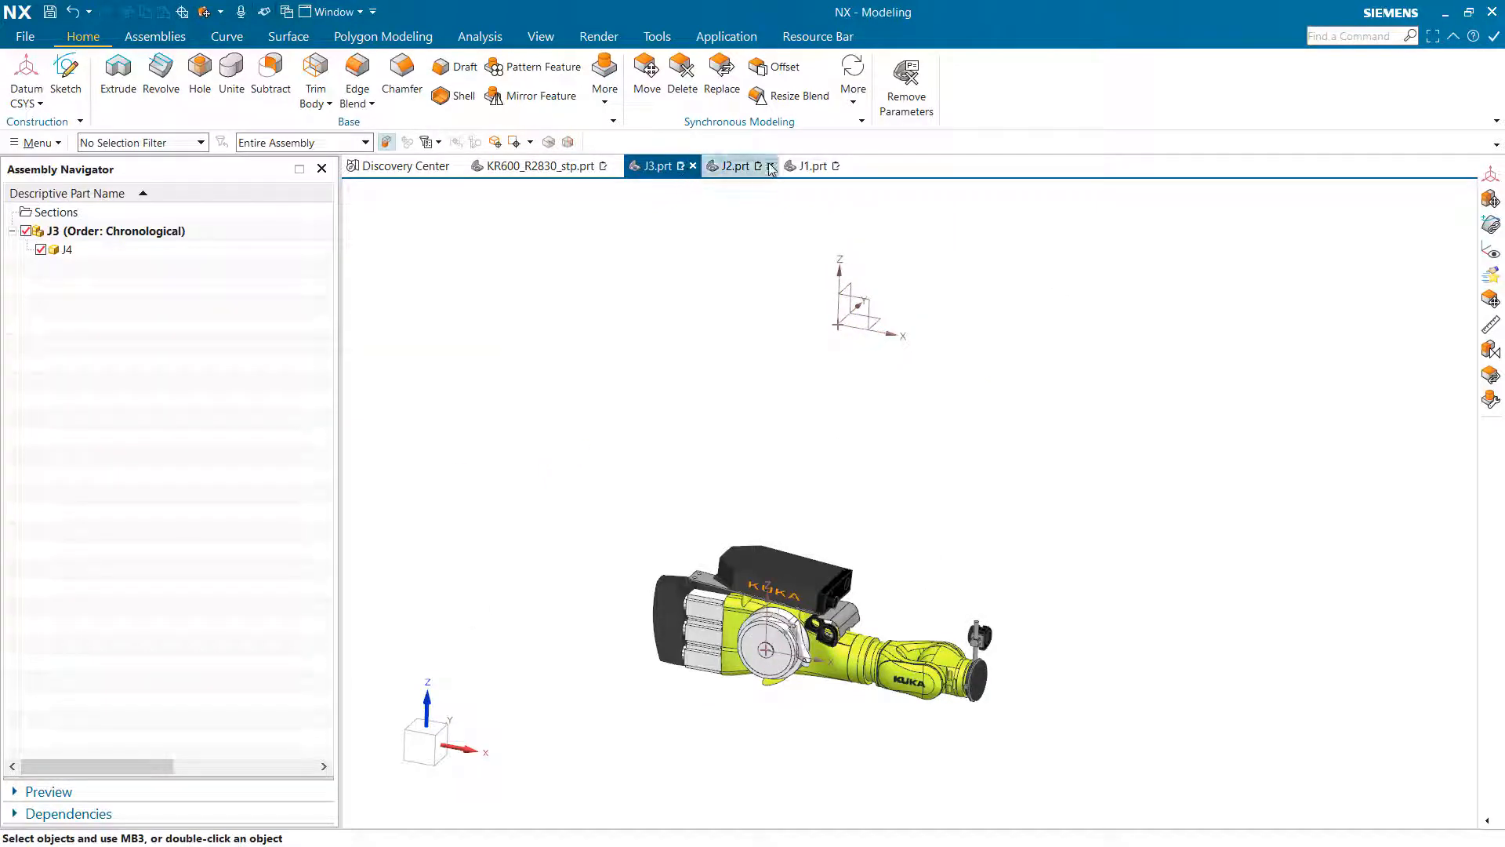
Move component J3 within J2 with CSYS to CSYS motion, from J3's flange coordinate system to the one at J2's upper joint, without copying
{"action": "left_click", "coordinate": [722, 173]}
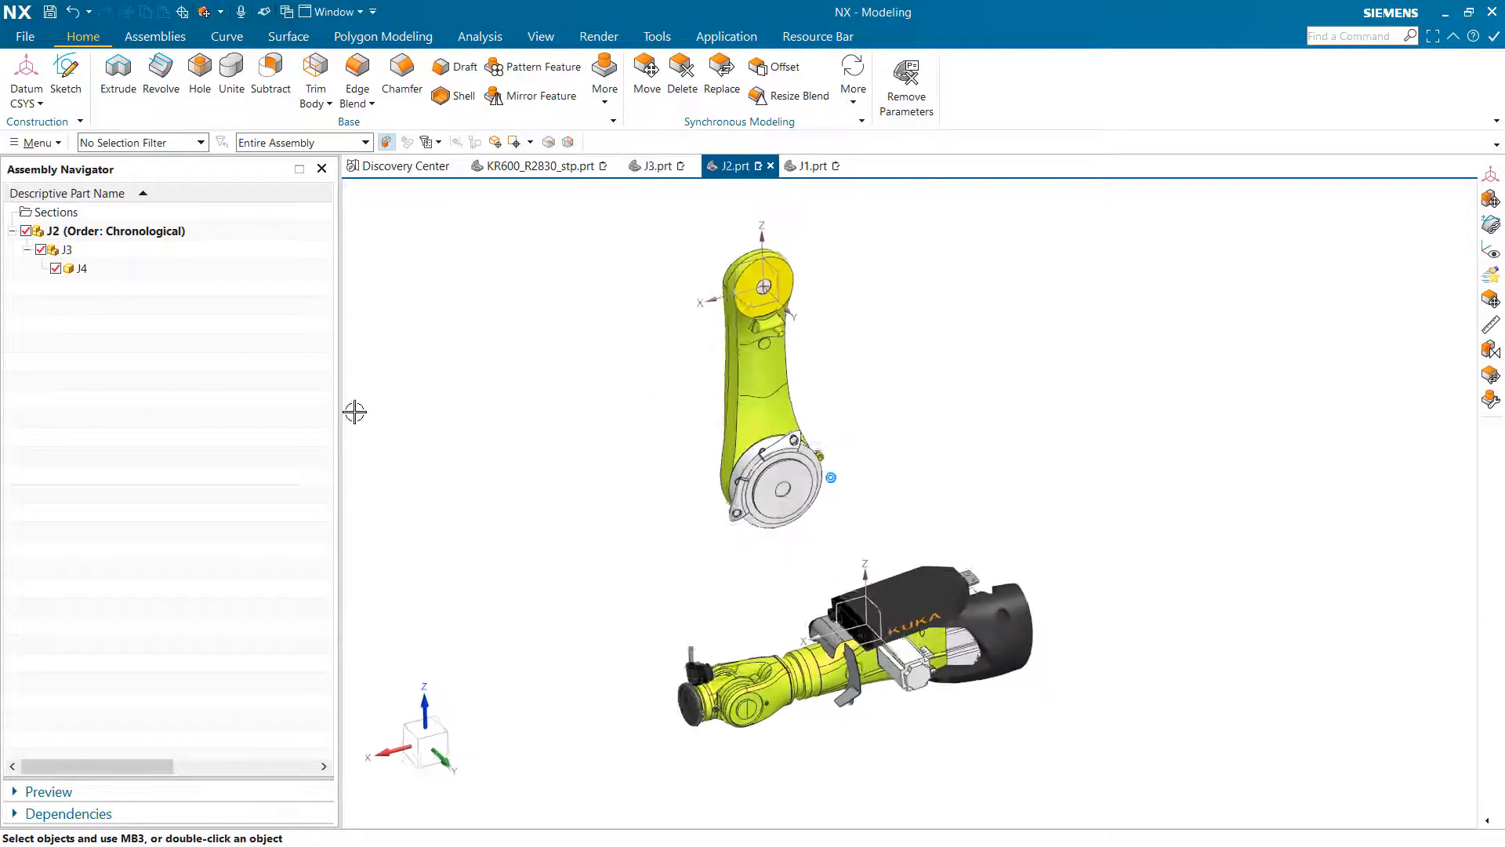
{"action": "left_click", "coordinate": [76, 263]}
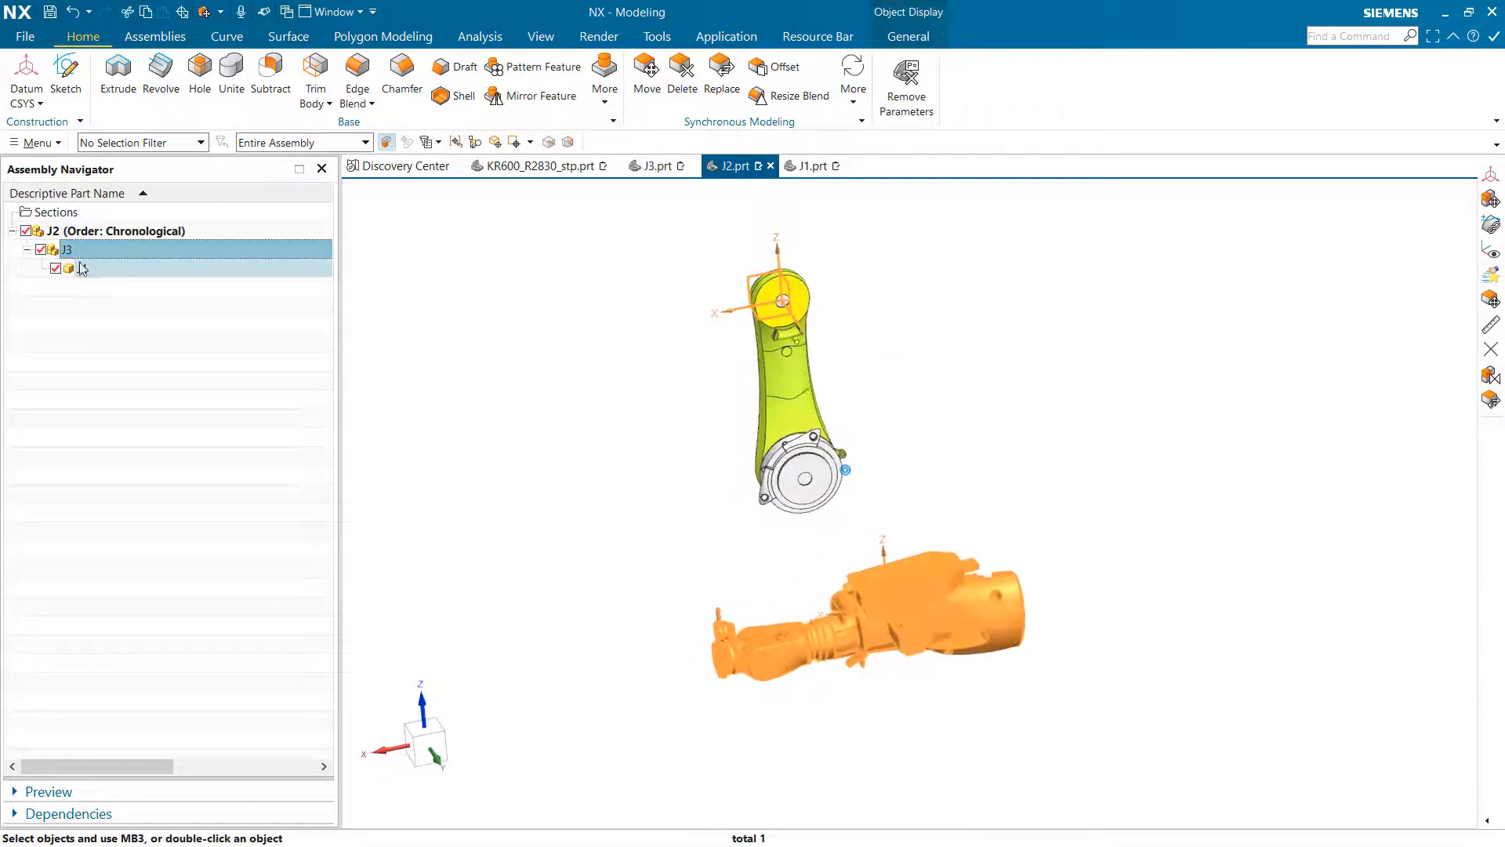
{"action": "right_click", "coordinate": [92, 268]}
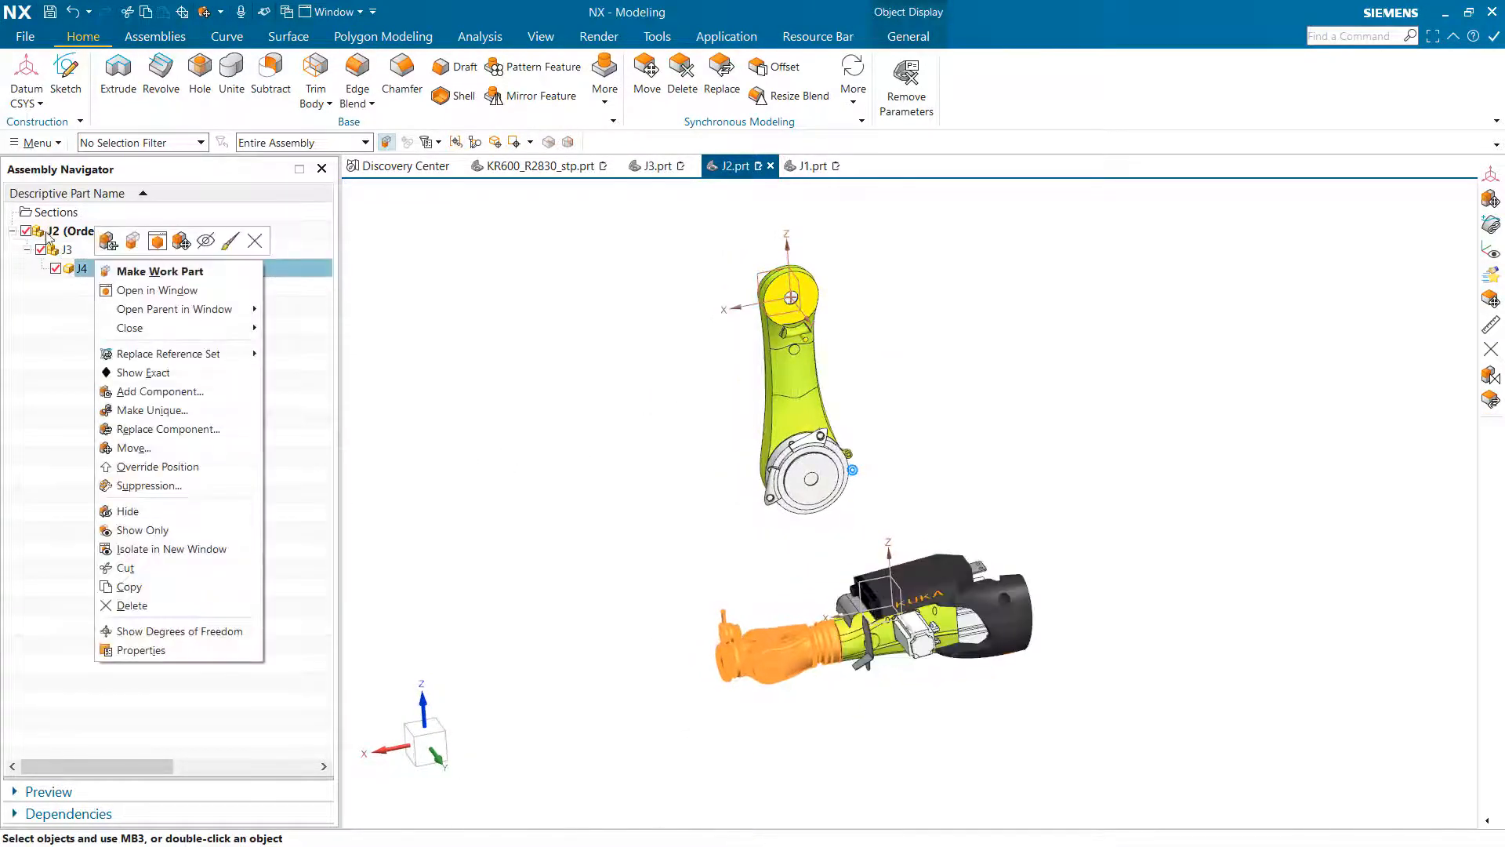
{"action": "key", "text": "Escape"}
{"action": "right_click", "coordinate": [83, 251]}
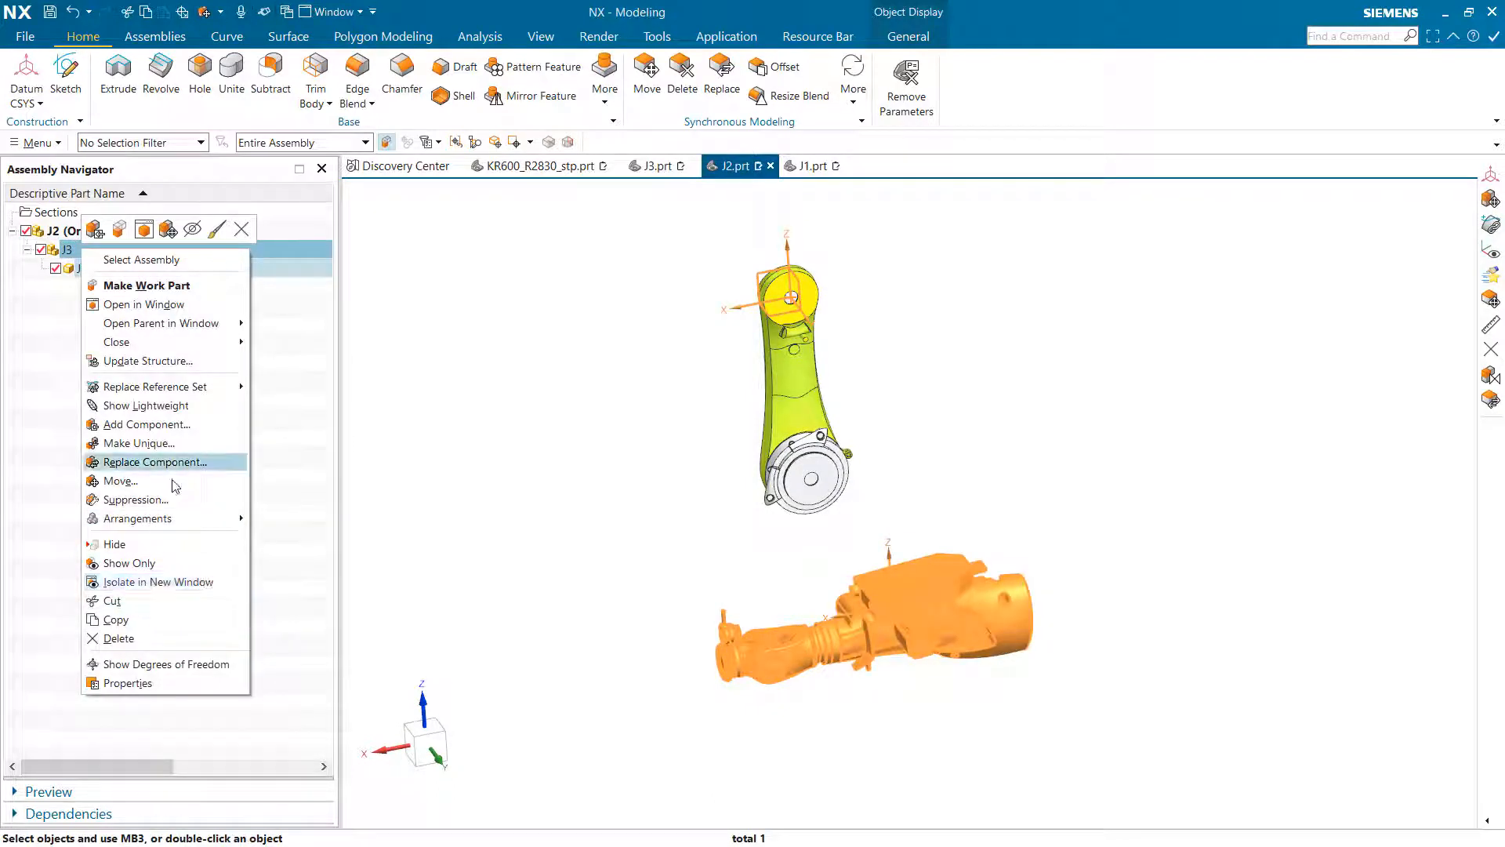
{"action": "left_click", "coordinate": [121, 481]}
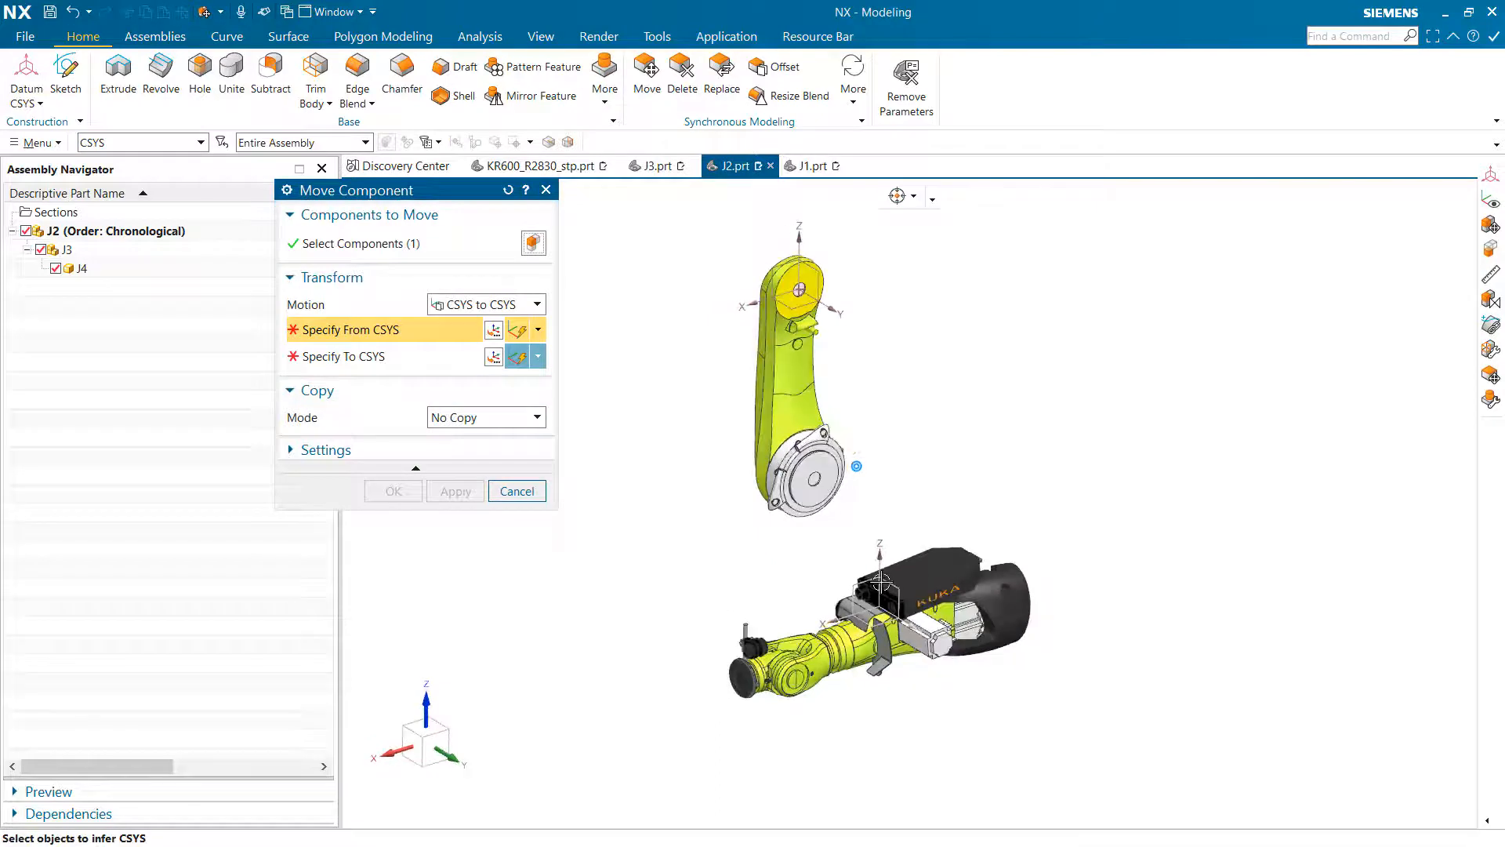
{"action": "left_click", "coordinate": [878, 602]}
{"action": "left_click", "coordinate": [799, 289]}
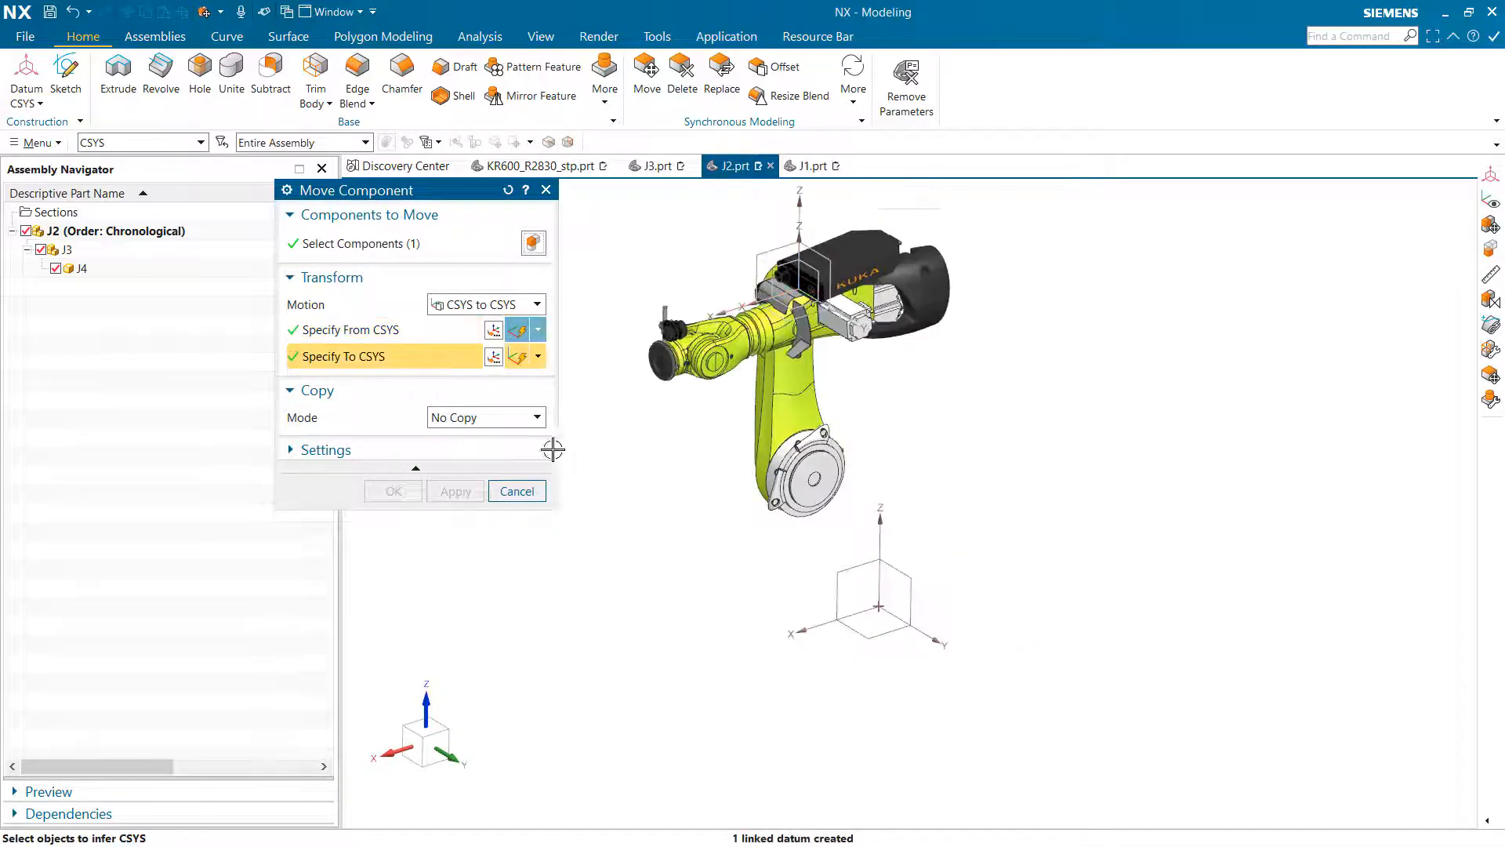
{"action": "left_click", "coordinate": [421, 489]}
{"action": "middle_click_drag", "start_coordinate": [473, 497], "coordinate": [656, 202]}
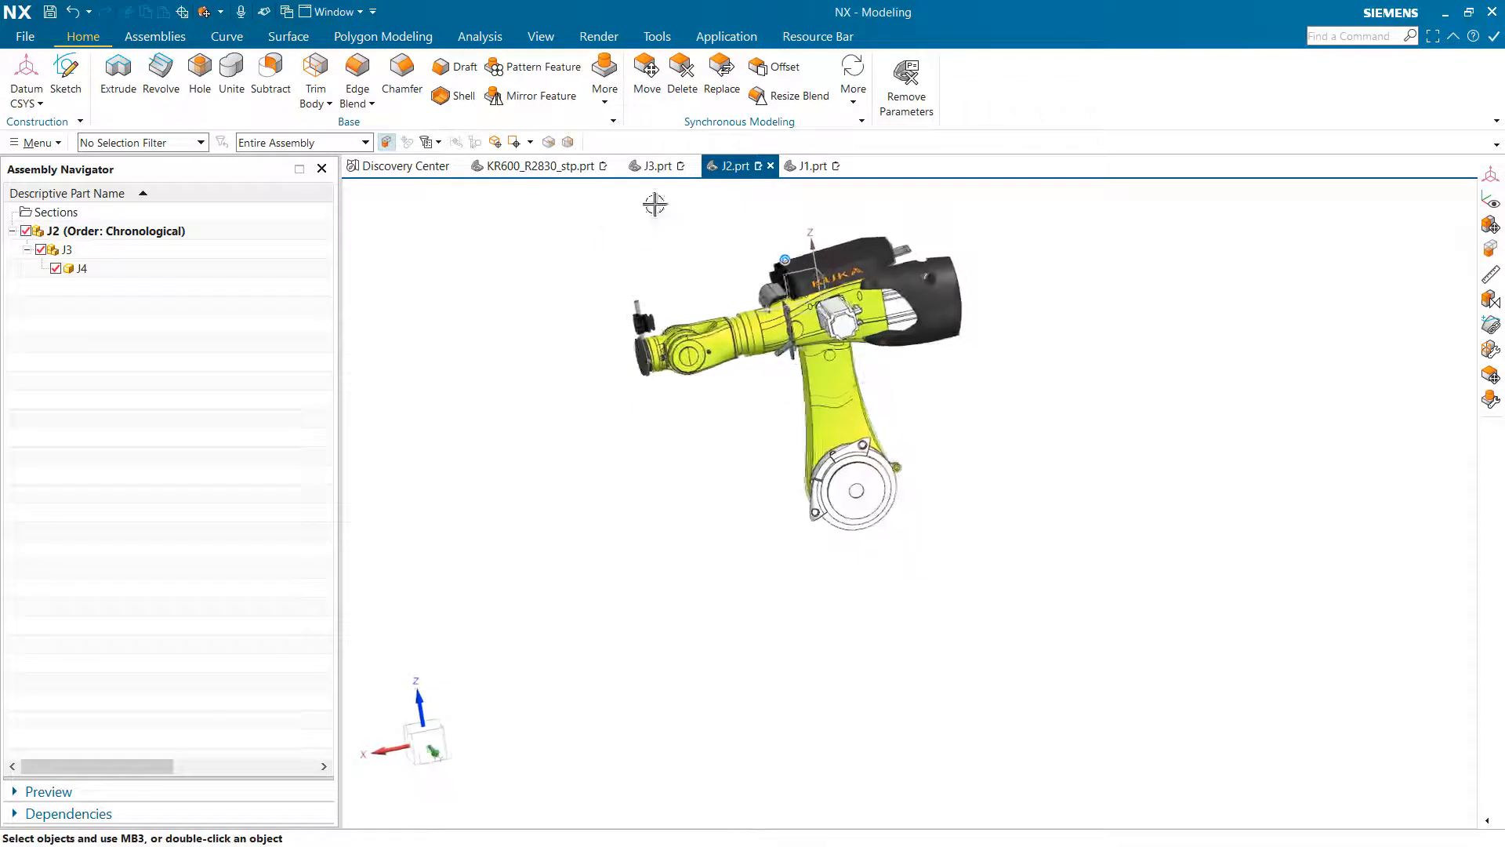
Review the full KR600_R2830_stp assembly and open component J4 from J3 in its own window
{"action": "left_click", "coordinate": [519, 165]}
{"action": "middle_click_drag", "start_coordinate": [505, 243], "coordinate": [860, 334]}
{"action": "left_click", "coordinate": [667, 165]}
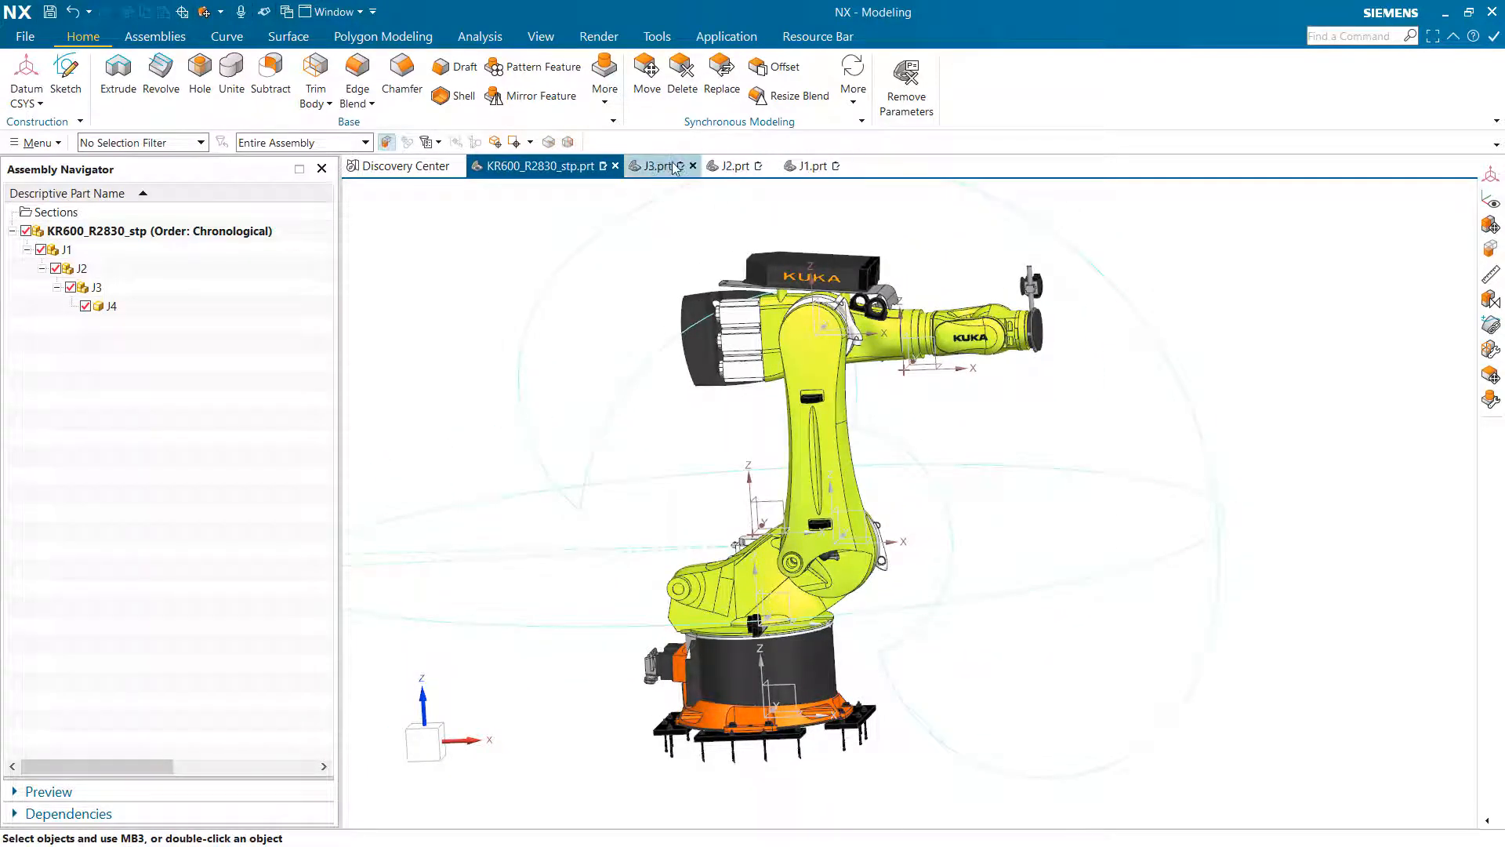
{"action": "middle_click_drag", "start_coordinate": [683, 239], "coordinate": [492, 436]}
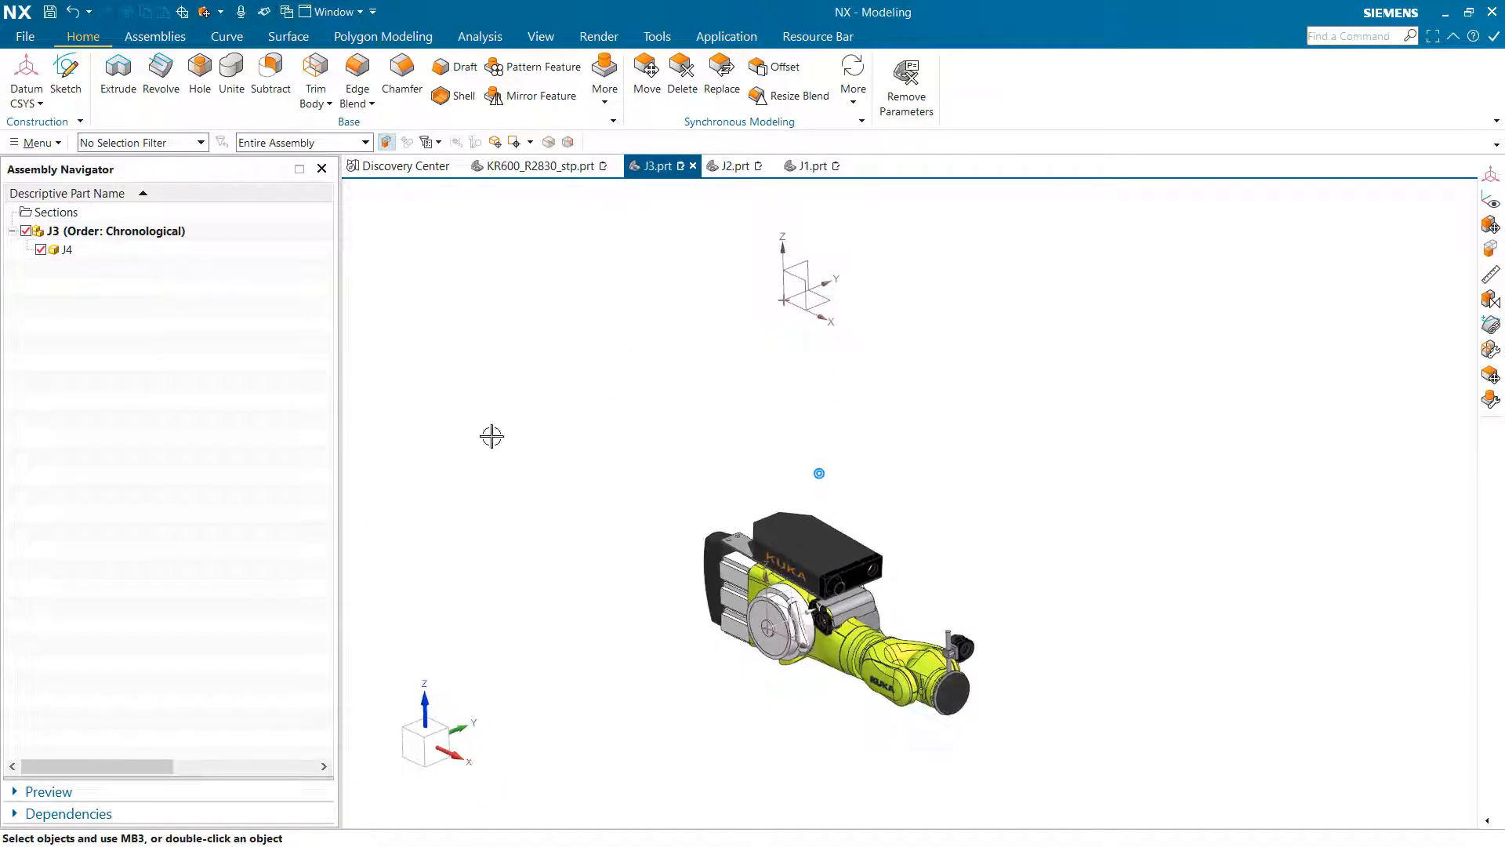
{"action": "left_click", "coordinate": [93, 251]}
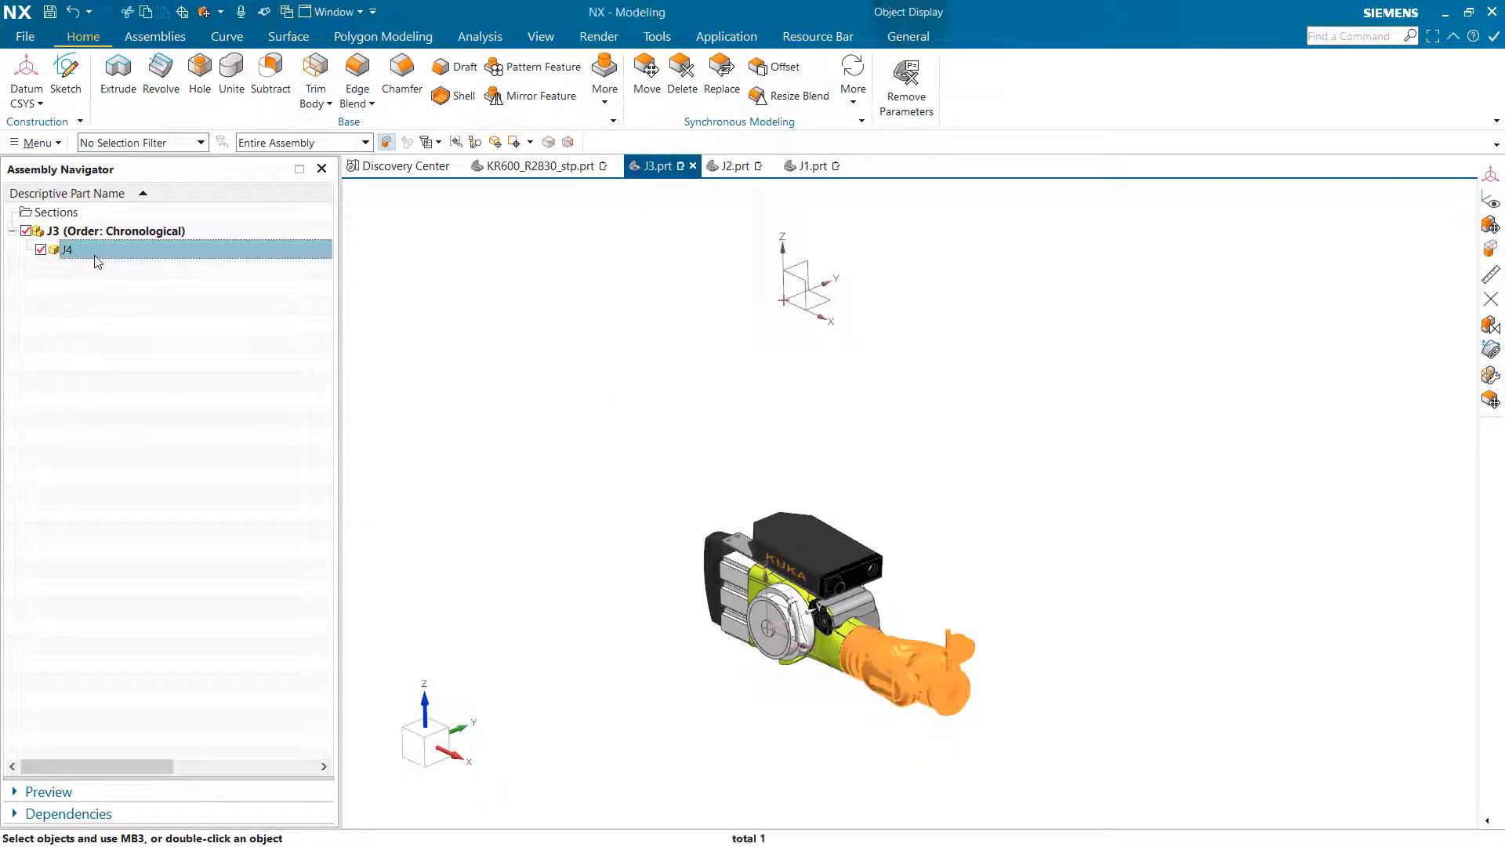
{"action": "right_click", "coordinate": [94, 252]}
{"action": "left_click", "coordinate": [147, 284]}
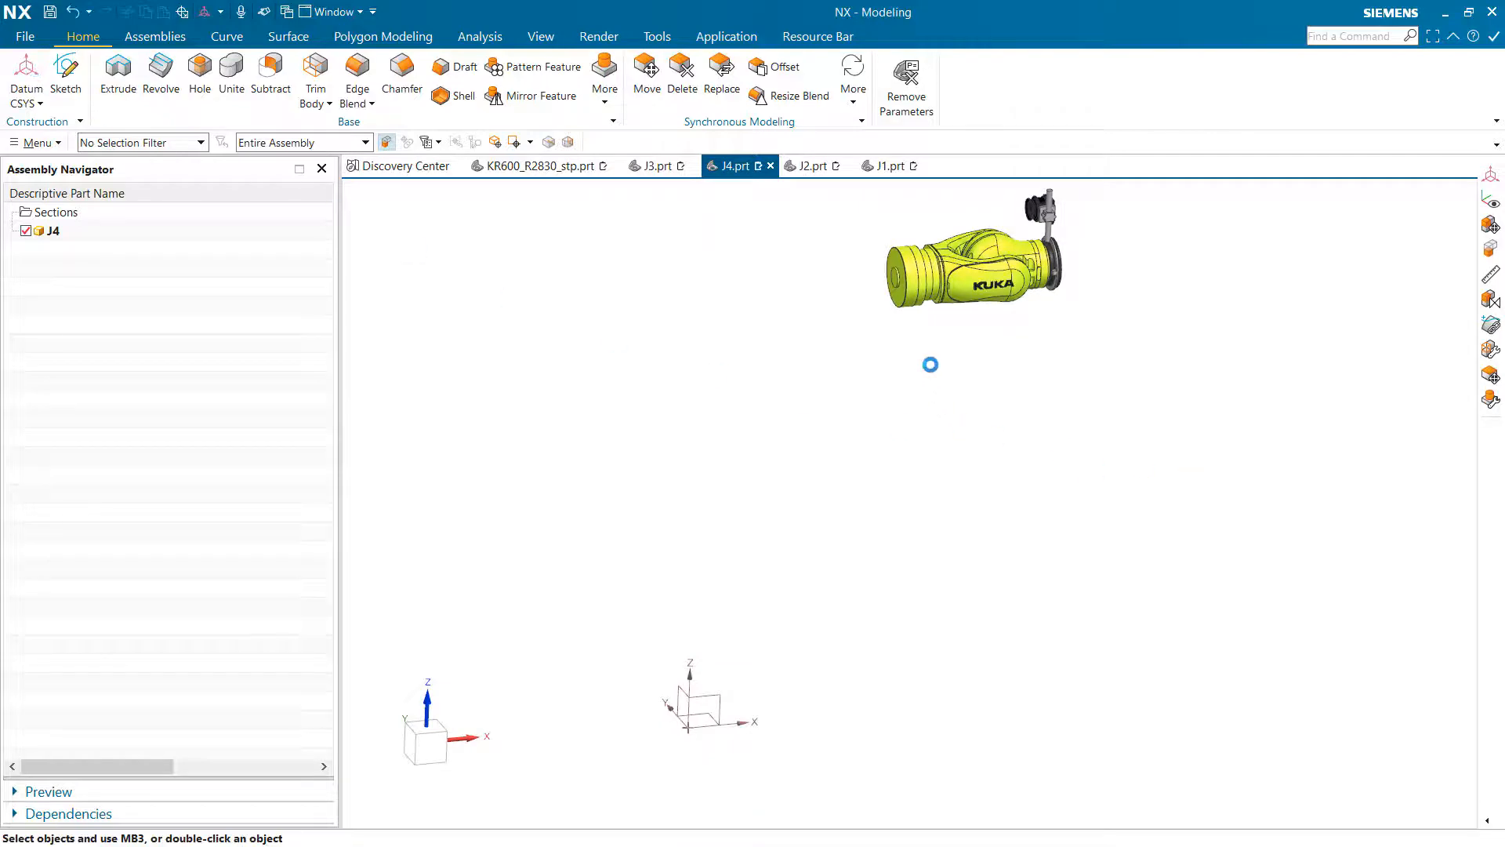
Create a dynamic datum coordinate system at the centre of the circular end face of J4's rear flange
{"action": "mouse_move", "coordinate": [921, 332]}
{"action": "middle_mouse_down"}
{"action": "mouse_move", "coordinate": [908, 329]}
{"action": "mouse_move", "coordinate": [921, 336]}
{"action": "middle_mouse_up"}
{"action": "scroll", "coordinate": [920, 335], "scroll_direction": "up", "scroll_amount": 5}
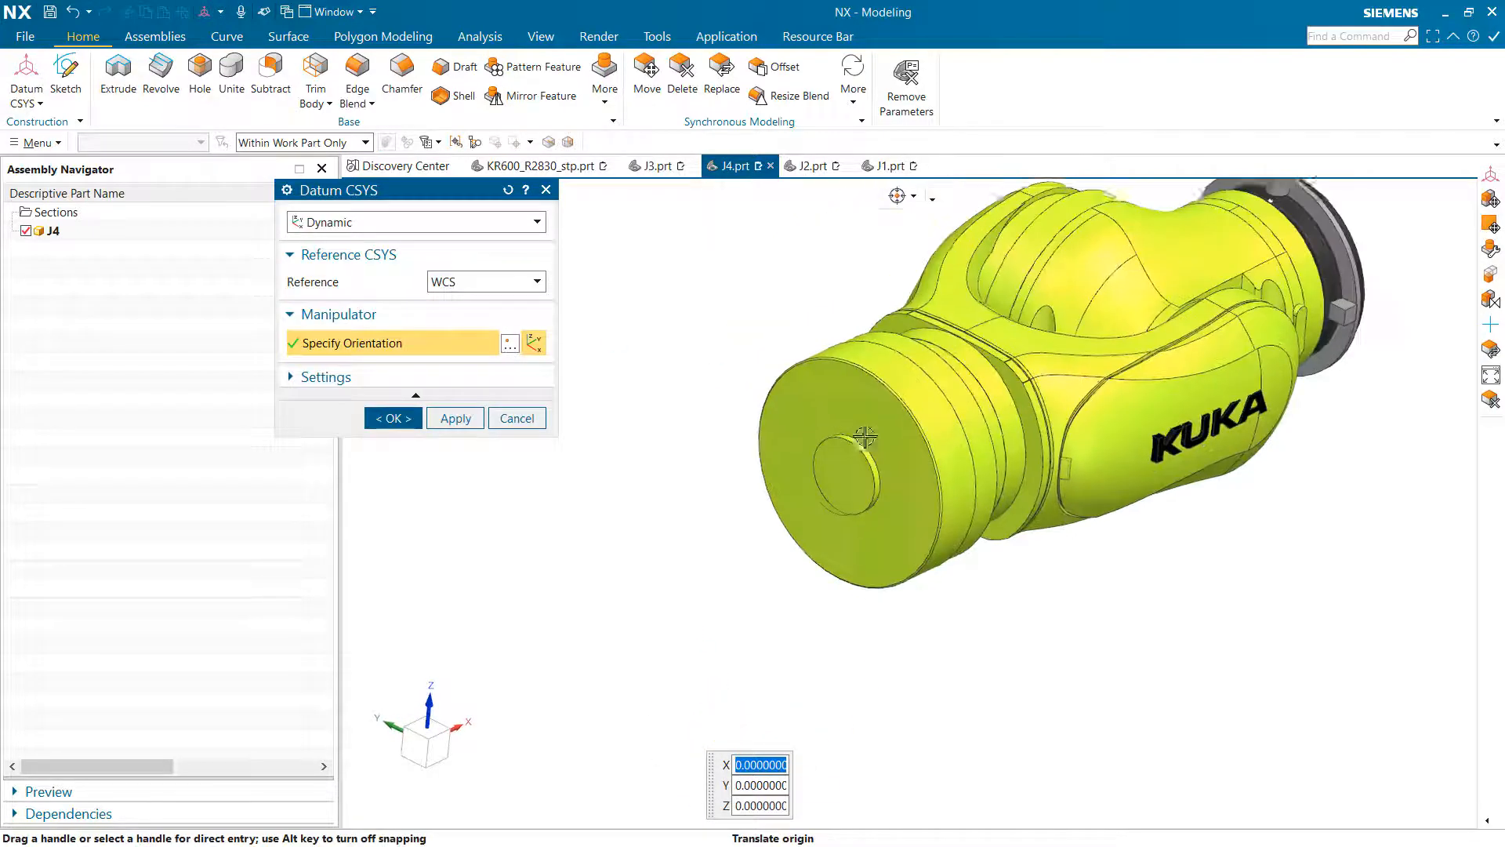
{"action": "left_click", "coordinate": [861, 492]}
{"action": "scroll", "coordinate": [719, 531], "scroll_direction": "down", "scroll_amount": 3}
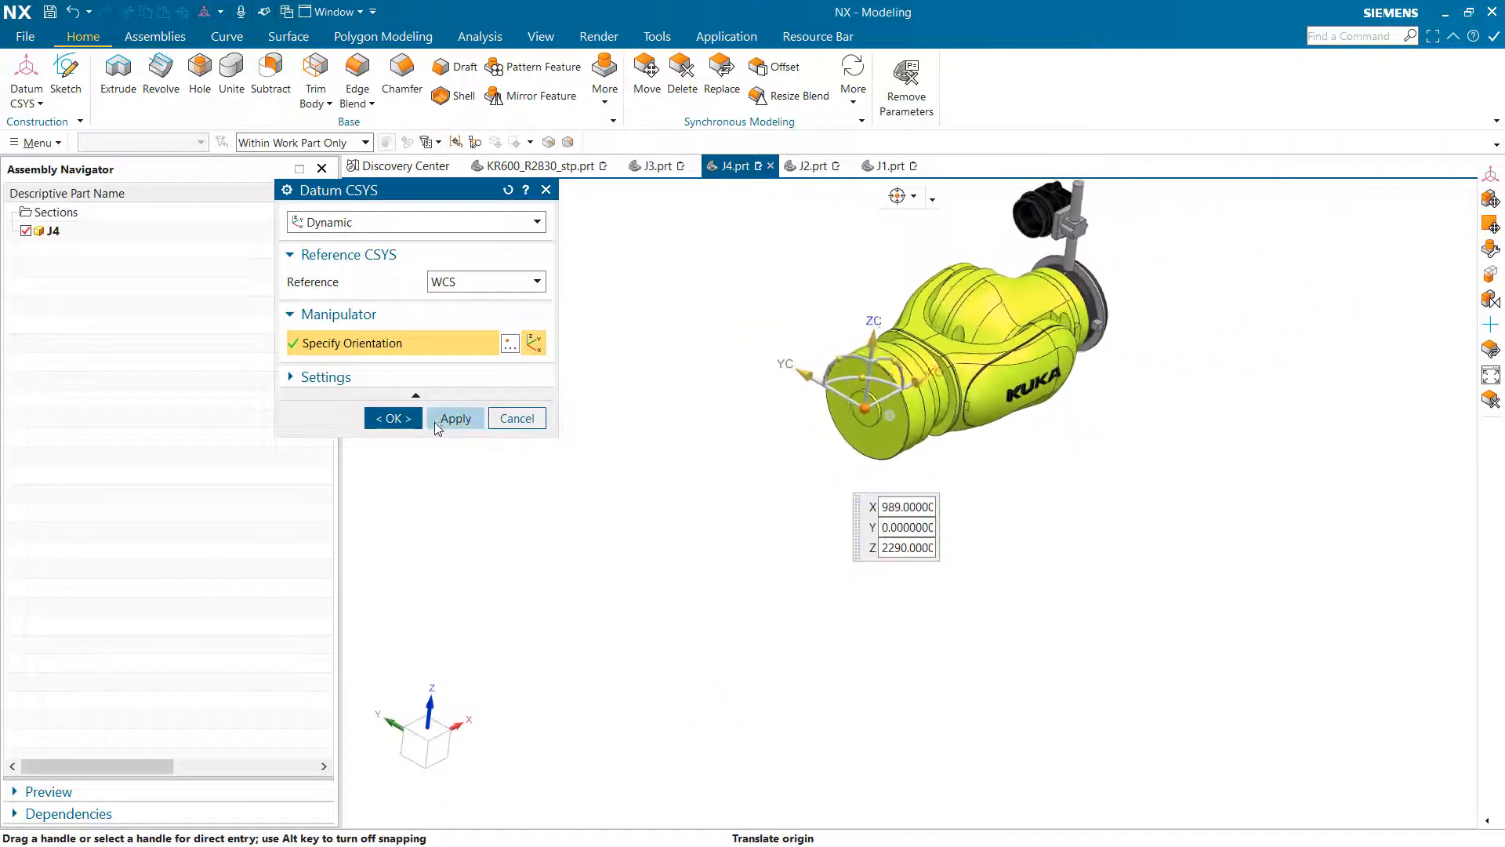
{"action": "left_click", "coordinate": [418, 411]}
{"action": "scroll", "coordinate": [662, 421], "scroll_direction": "down", "scroll_amount": 4}
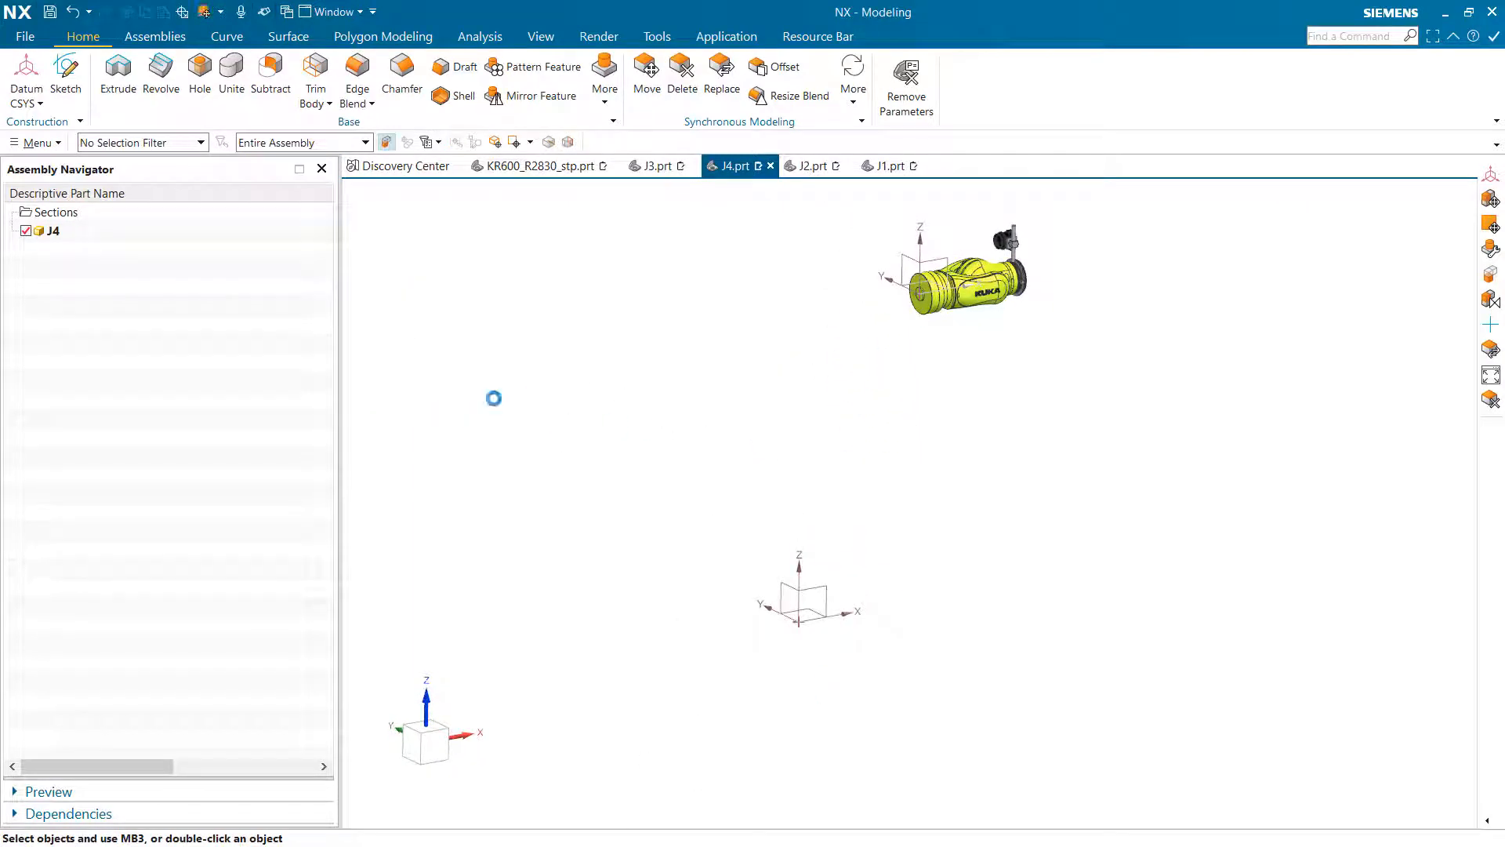
Move all of J4's solid bodies with CSYS to CSYS motion, from the flange coordinate system to the origin coordinate system, without copying
{"action": "key", "text": "ctrl+t"}
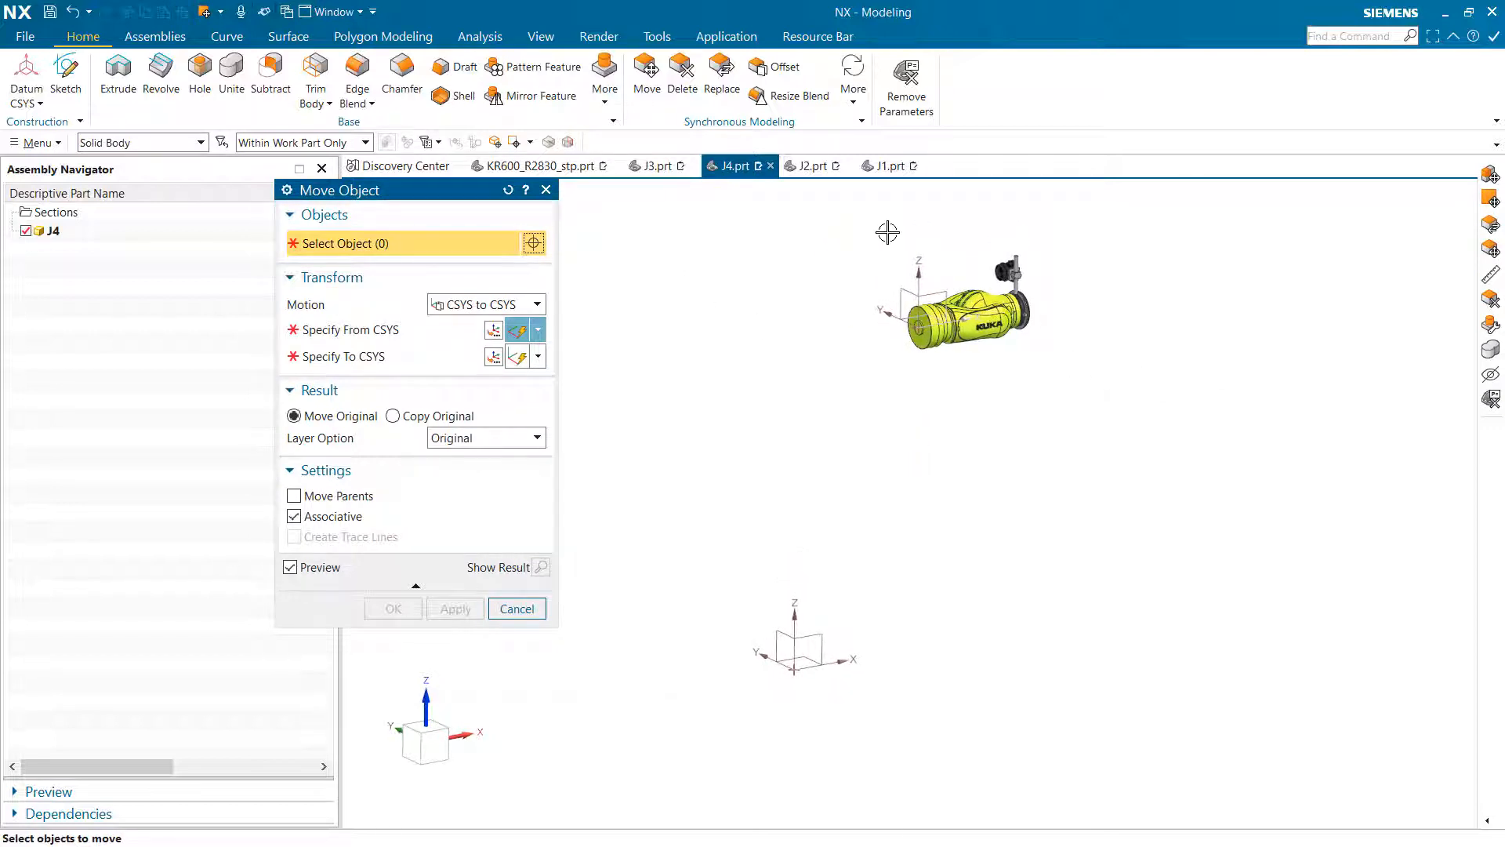
{"action": "left_click_drag", "start_coordinate": [844, 233], "coordinate": [684, 304]}
{"action": "left_click", "coordinate": [159, 143]}
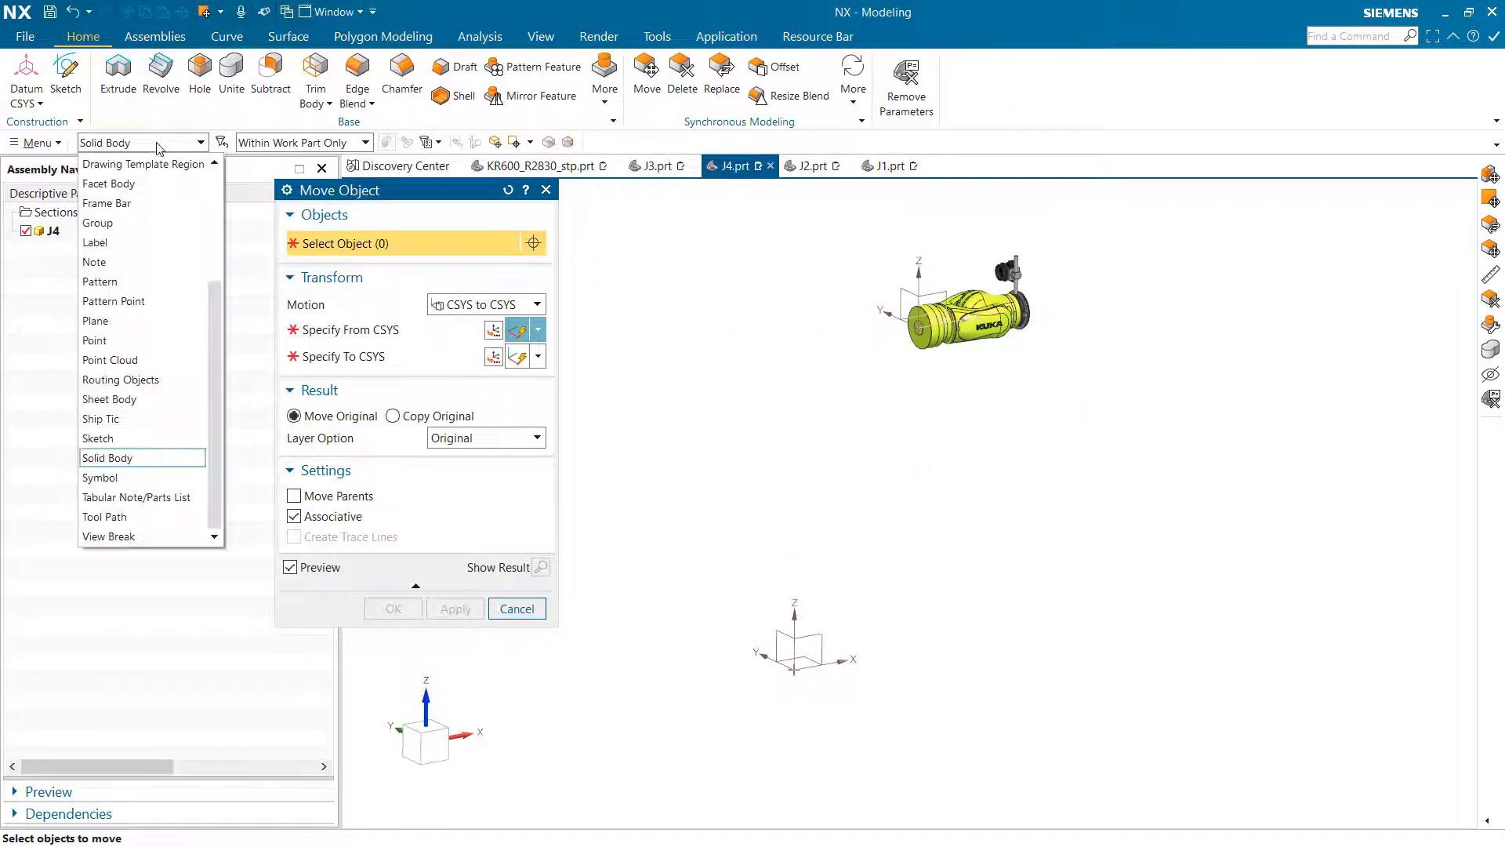
{"action": "left_click", "coordinate": [159, 143]}
{"action": "left_click_drag", "start_coordinate": [833, 237], "coordinate": [1223, 467]}
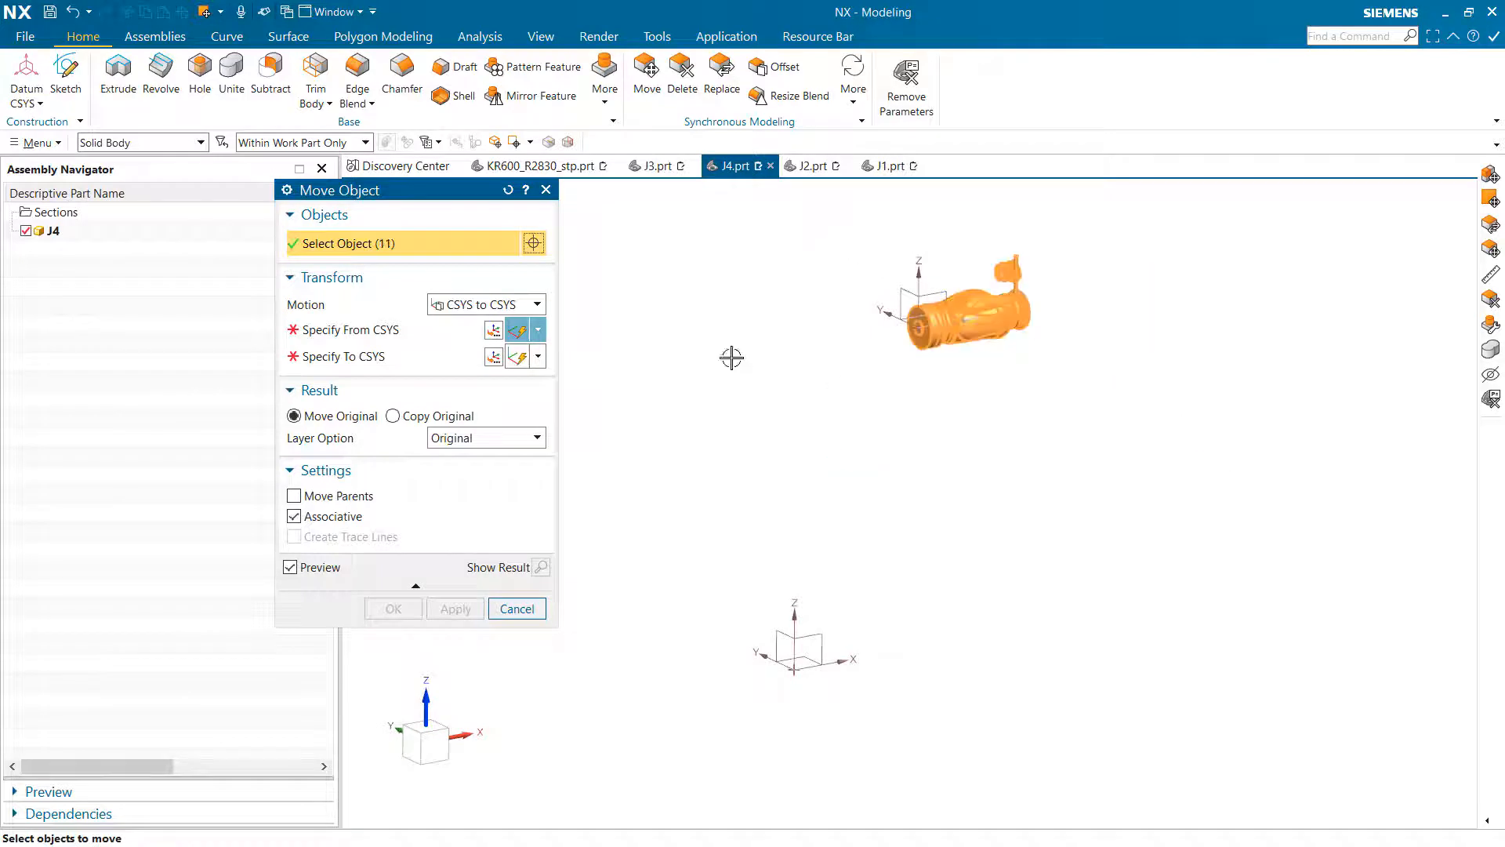
{"action": "left_click", "coordinate": [470, 330]}
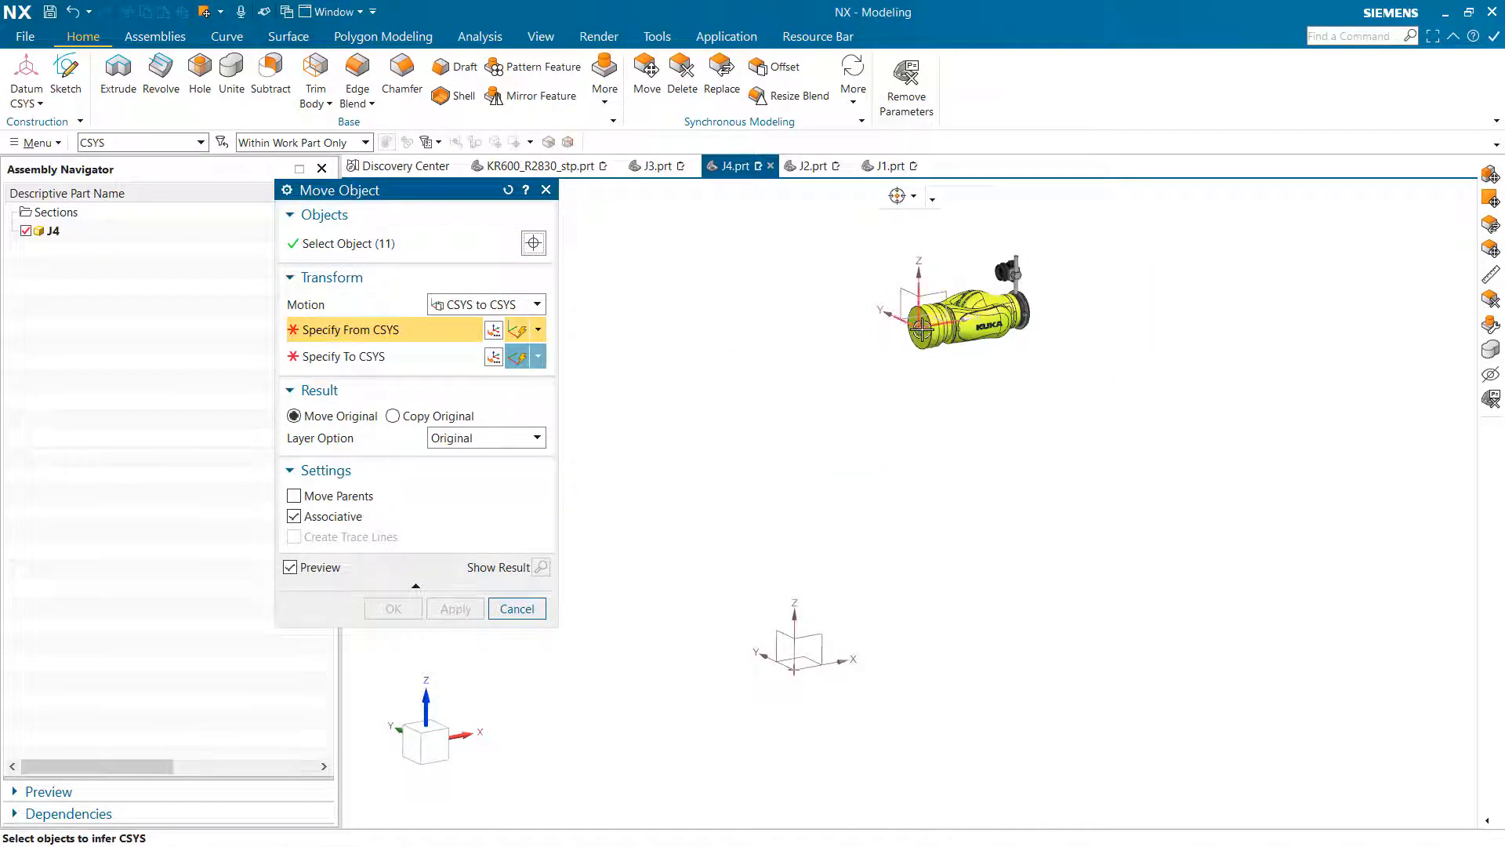
{"action": "left_click", "coordinate": [923, 330]}
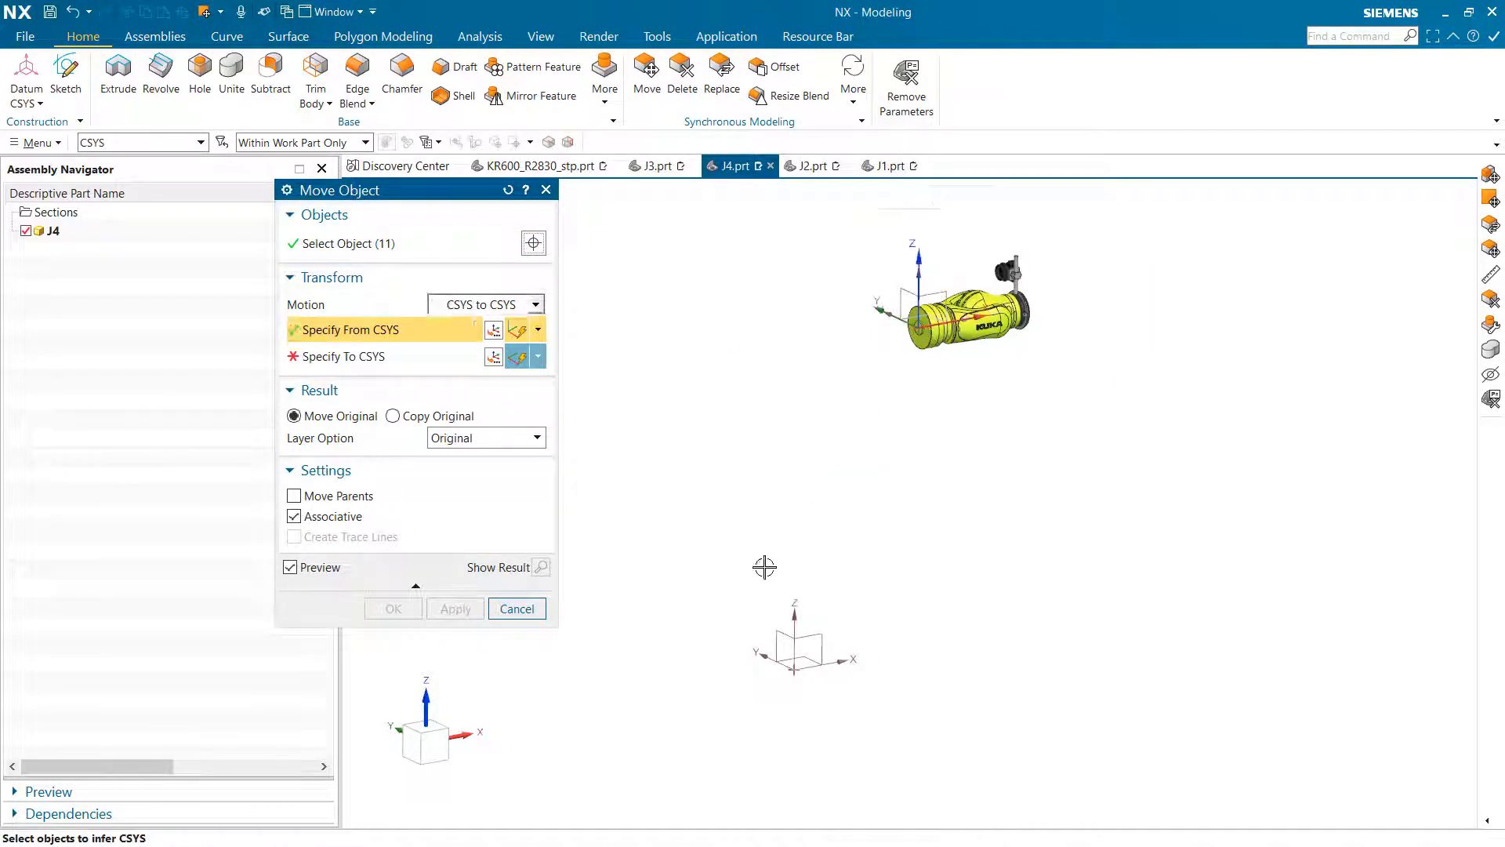
{"action": "left_click", "coordinate": [805, 670]}
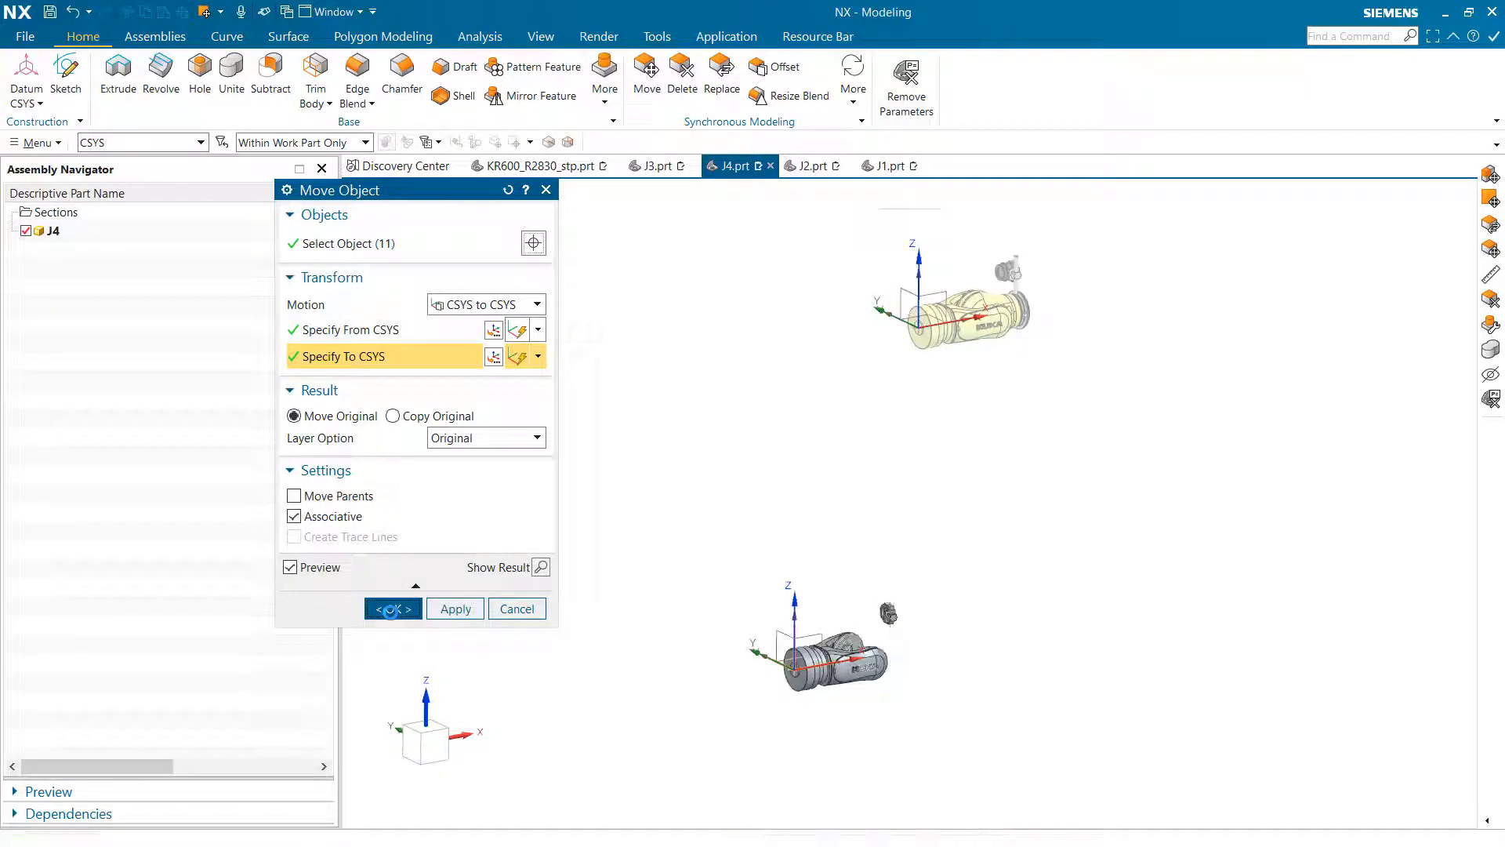
{"action": "left_click", "coordinate": [390, 610]}
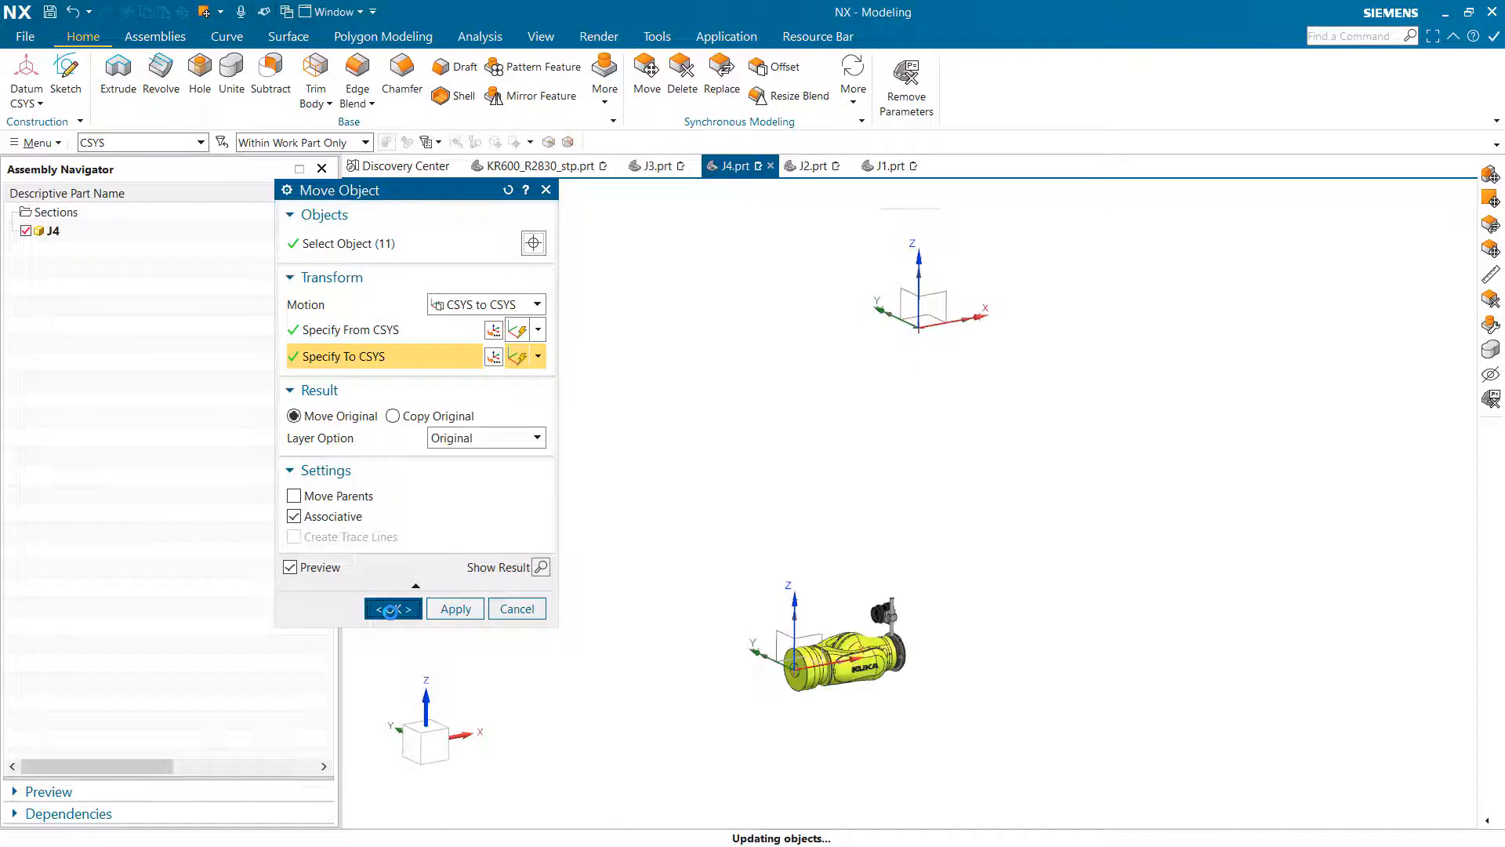
In the J3 assembly, hide J3's two datum coordinate systems and set component J4's reference set to Entire Part
{"action": "left_click", "coordinate": [656, 169]}
{"action": "key", "text": "ctrl+alt+f"}
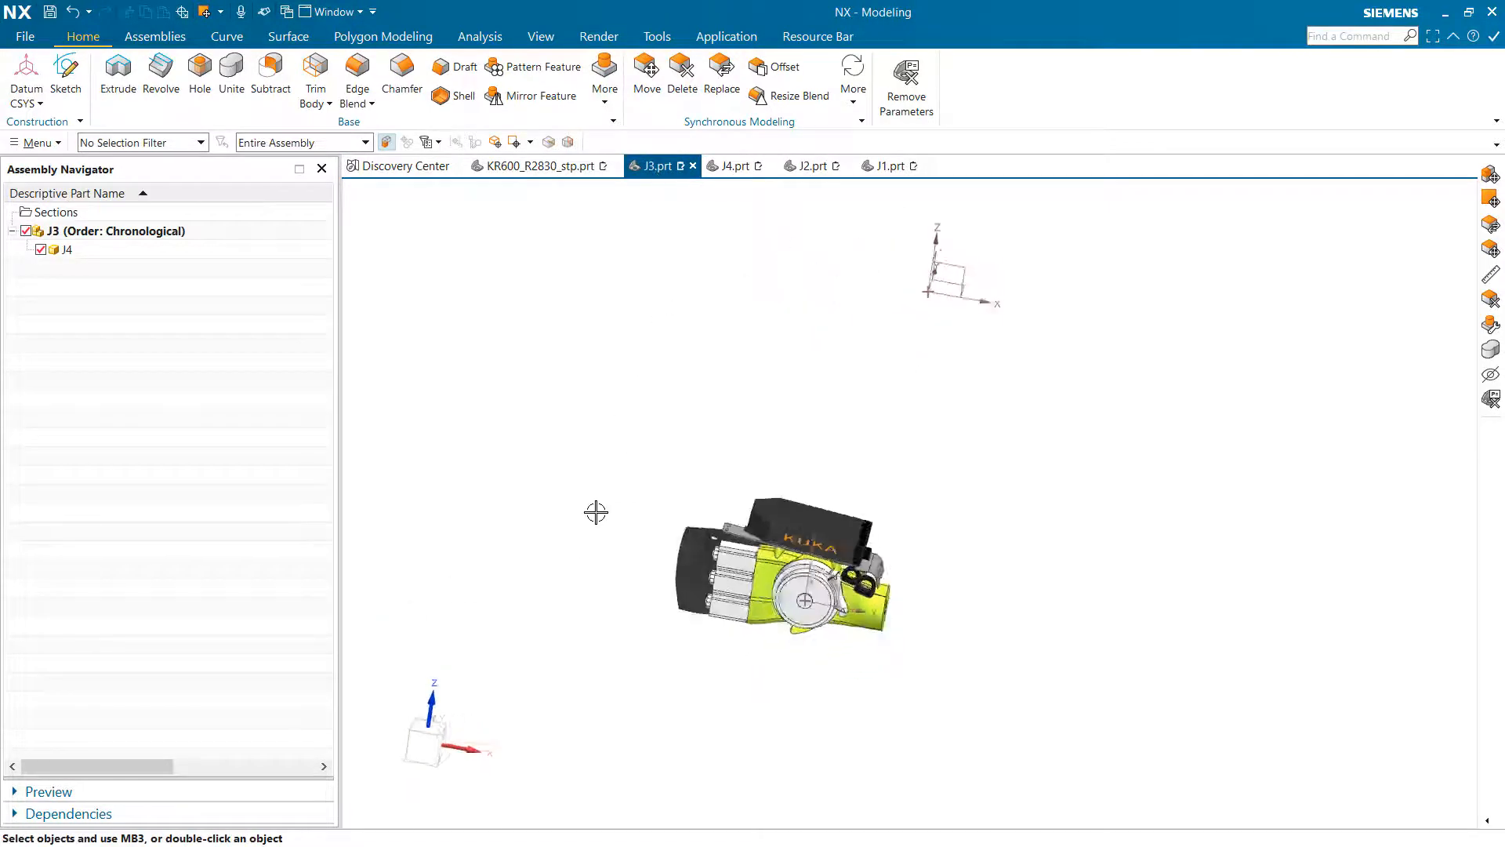
{"action": "left_click", "coordinate": [104, 232]}
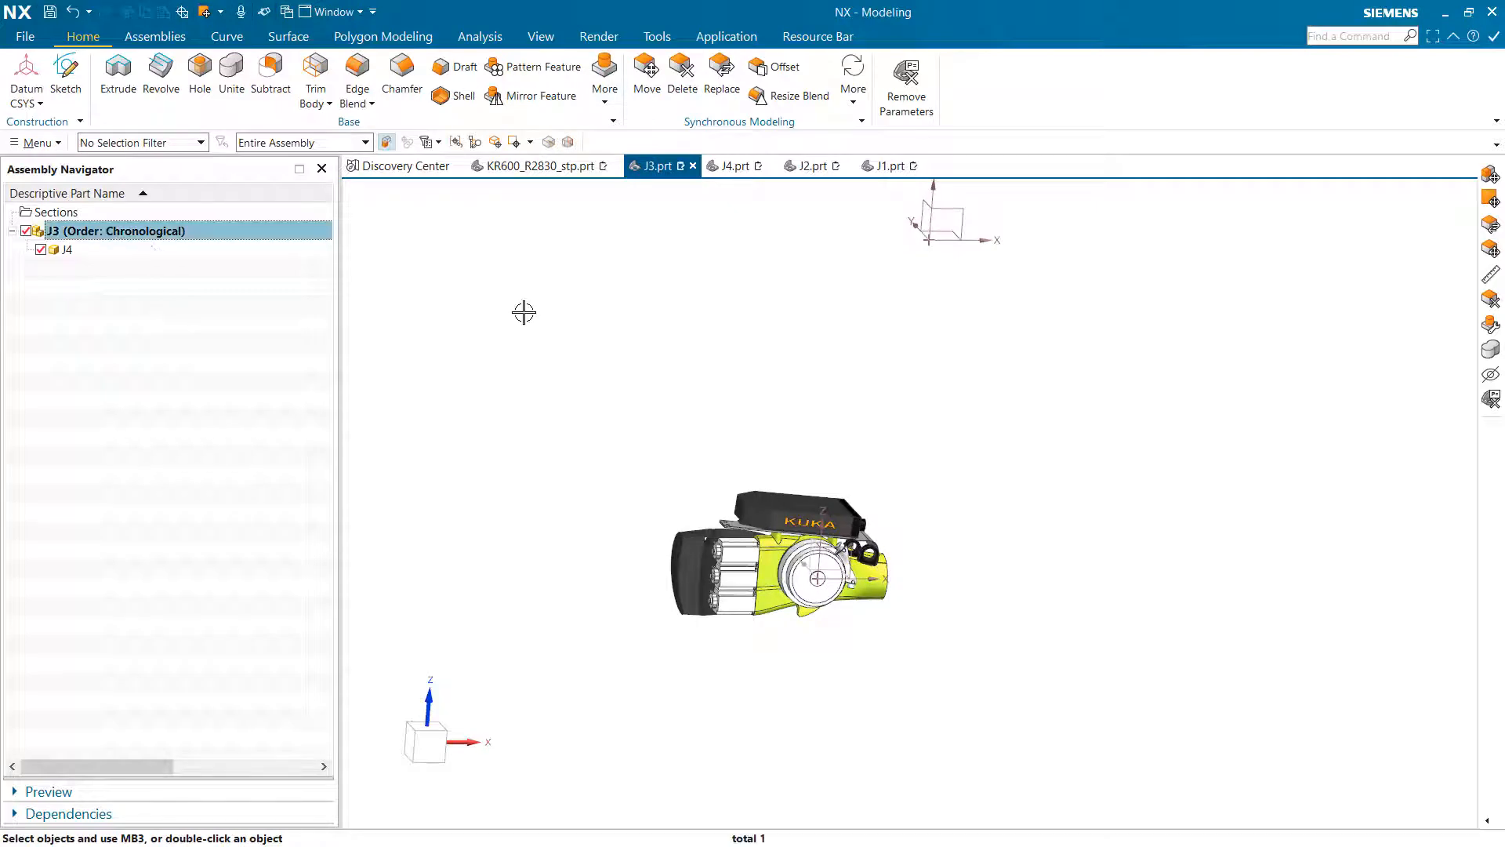
{"action": "left_click_drag", "start_coordinate": [524, 312], "coordinate": [547, 338], "text": "ctrl+shift"}
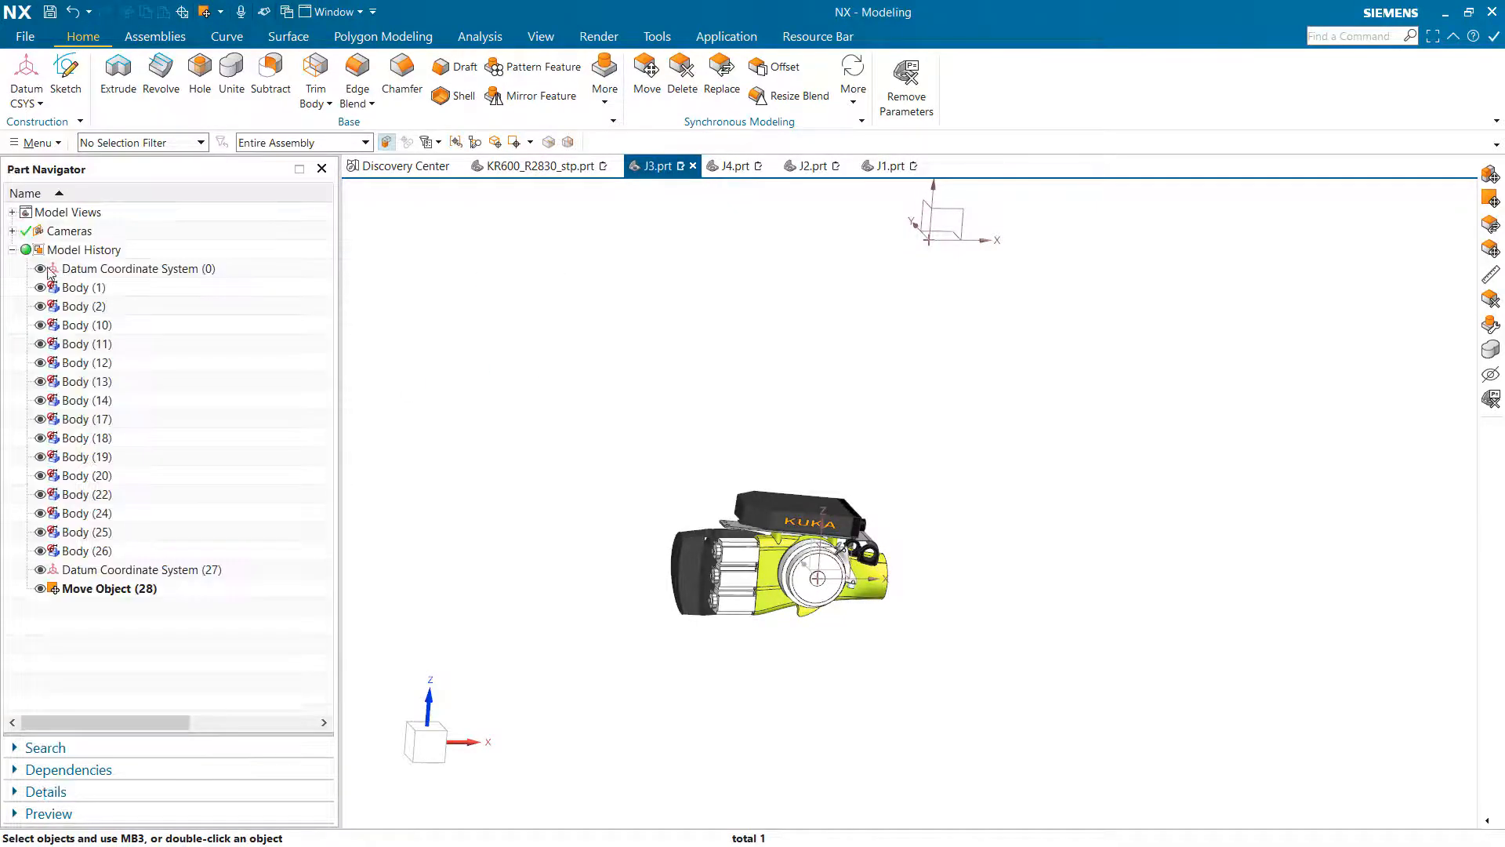
{"action": "left_click", "coordinate": [40, 269]}
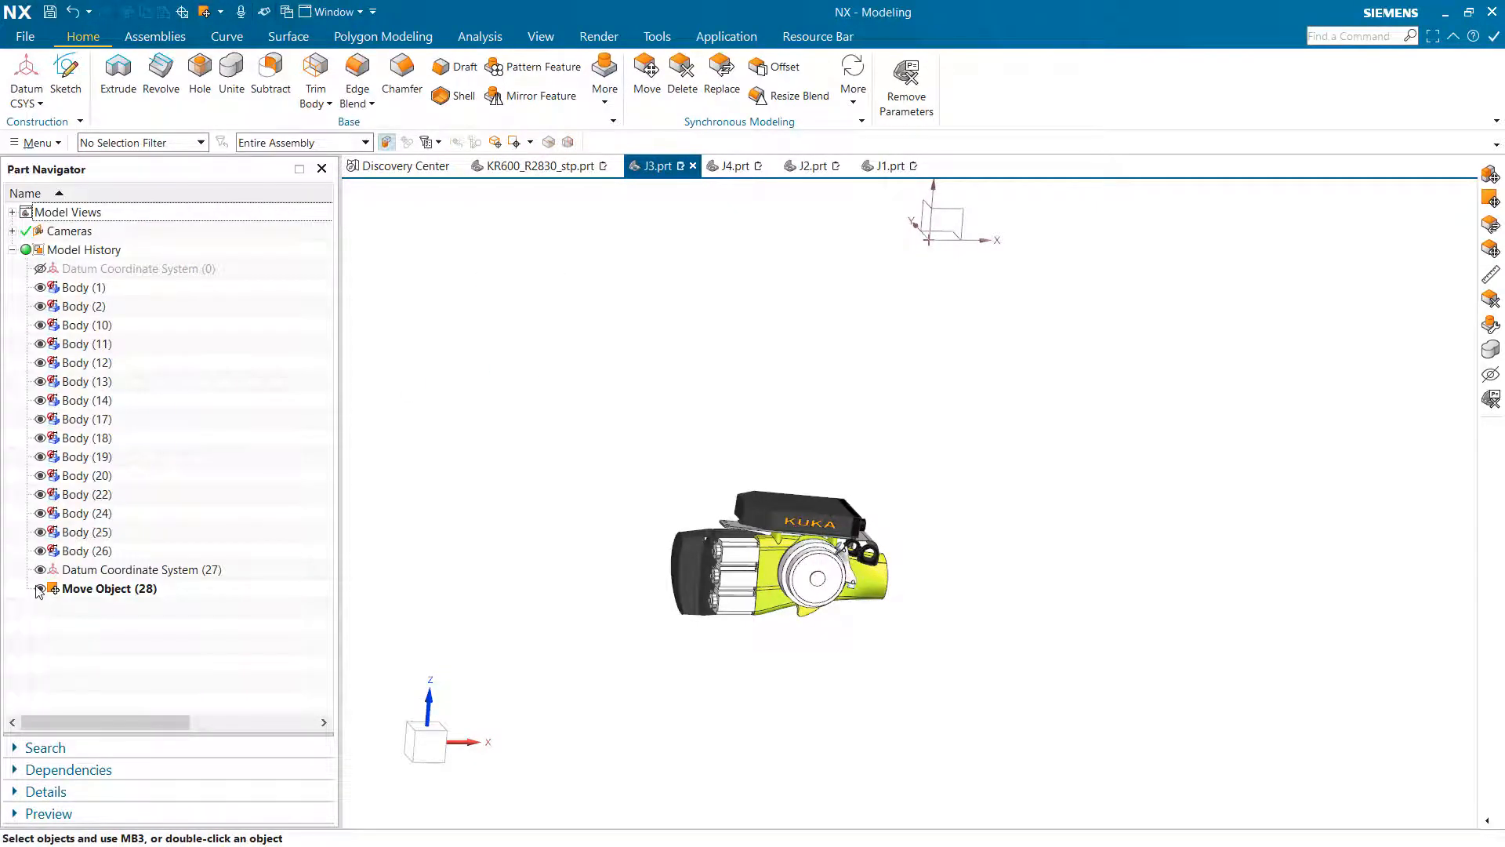
{"action": "left_click", "coordinate": [41, 570]}
{"action": "left_click_drag", "start_coordinate": [685, 396], "coordinate": [686, 436], "text": "ctrl+shift"}
{"action": "right_click", "coordinate": [95, 249]}
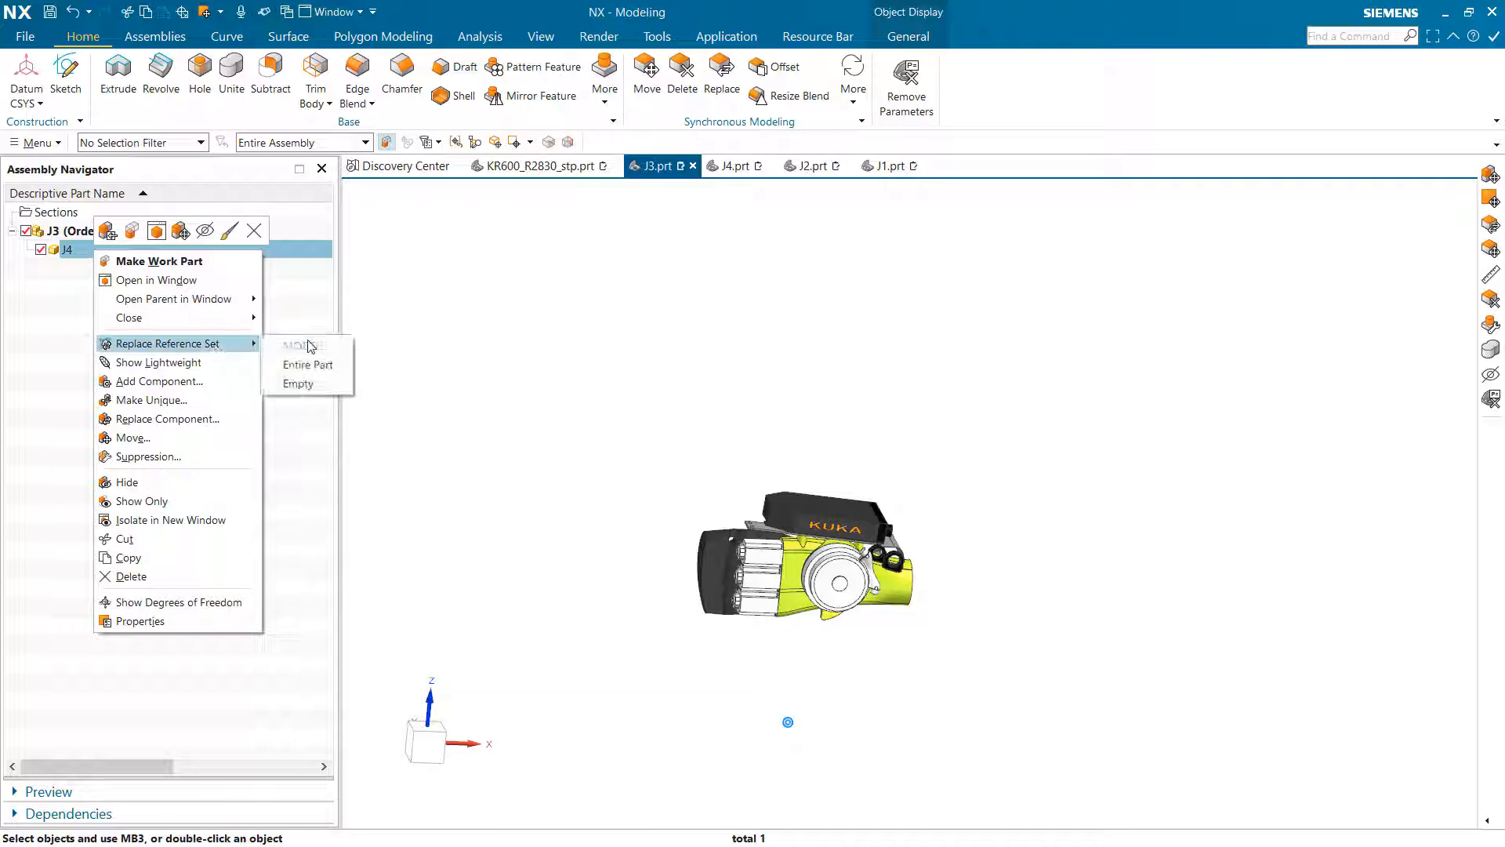
{"action": "left_click", "coordinate": [292, 369]}
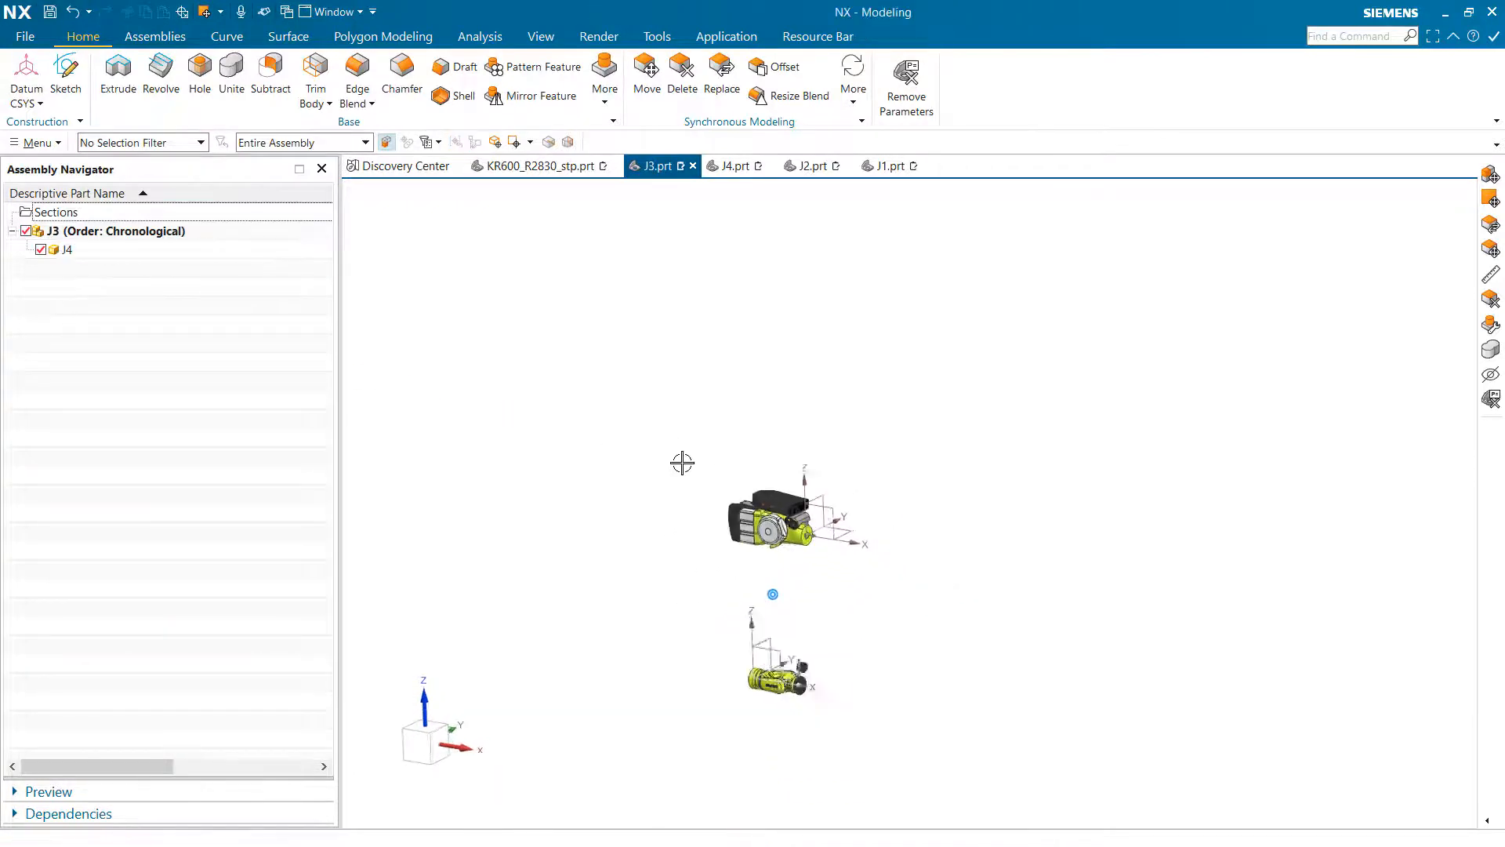
Start moving component J4 within the J3 assembly
{"action": "left_click", "coordinate": [98, 250]}
{"action": "right_click", "coordinate": [99, 251]}
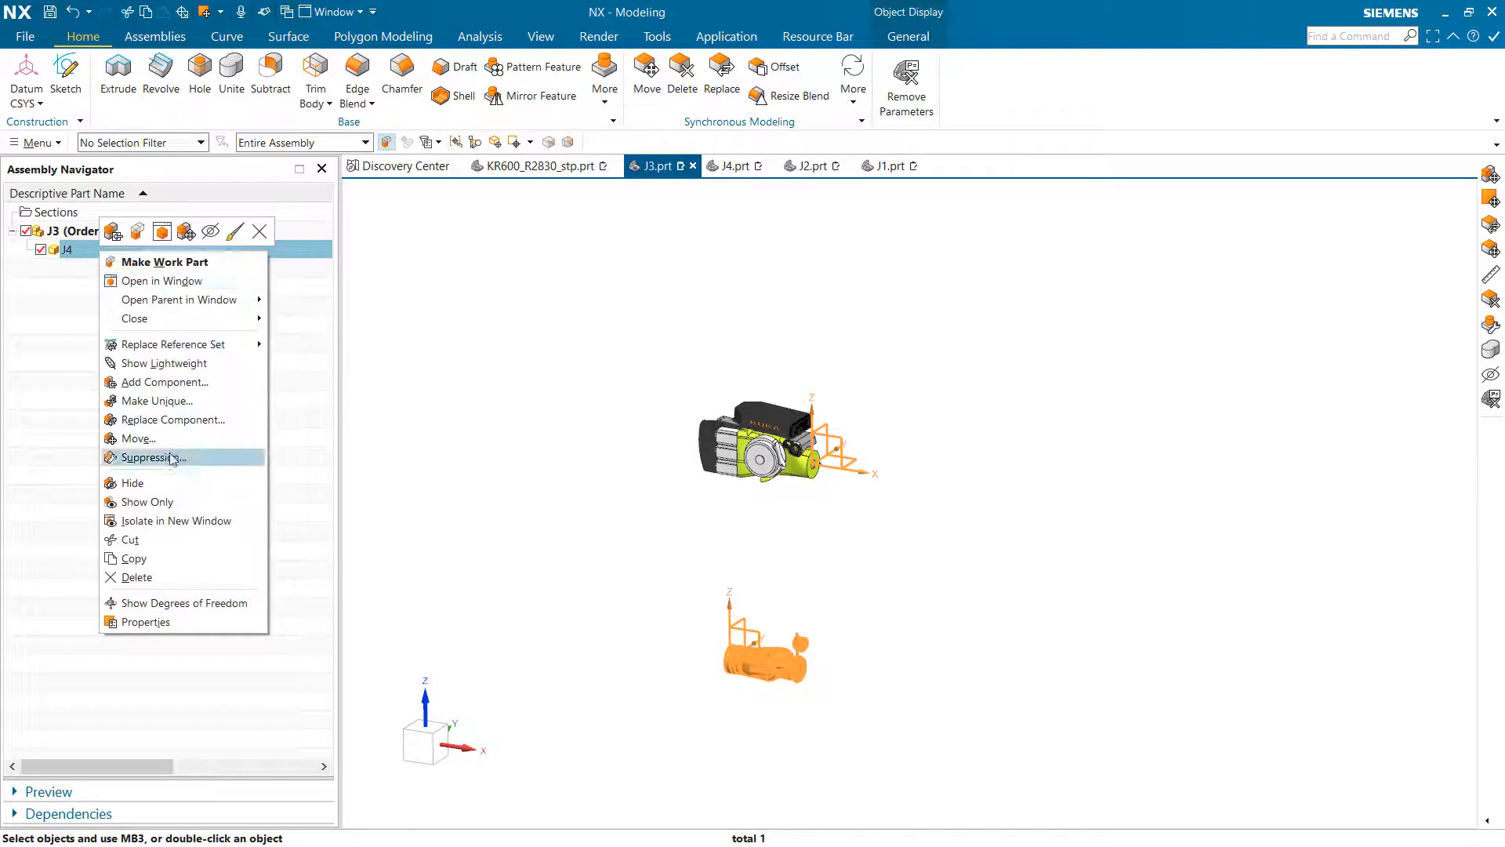
Move component J4 from its own coordinate system onto the coordinate system at the end of the J3 arm, without copying
{"action": "left_click", "coordinate": [191, 443]}
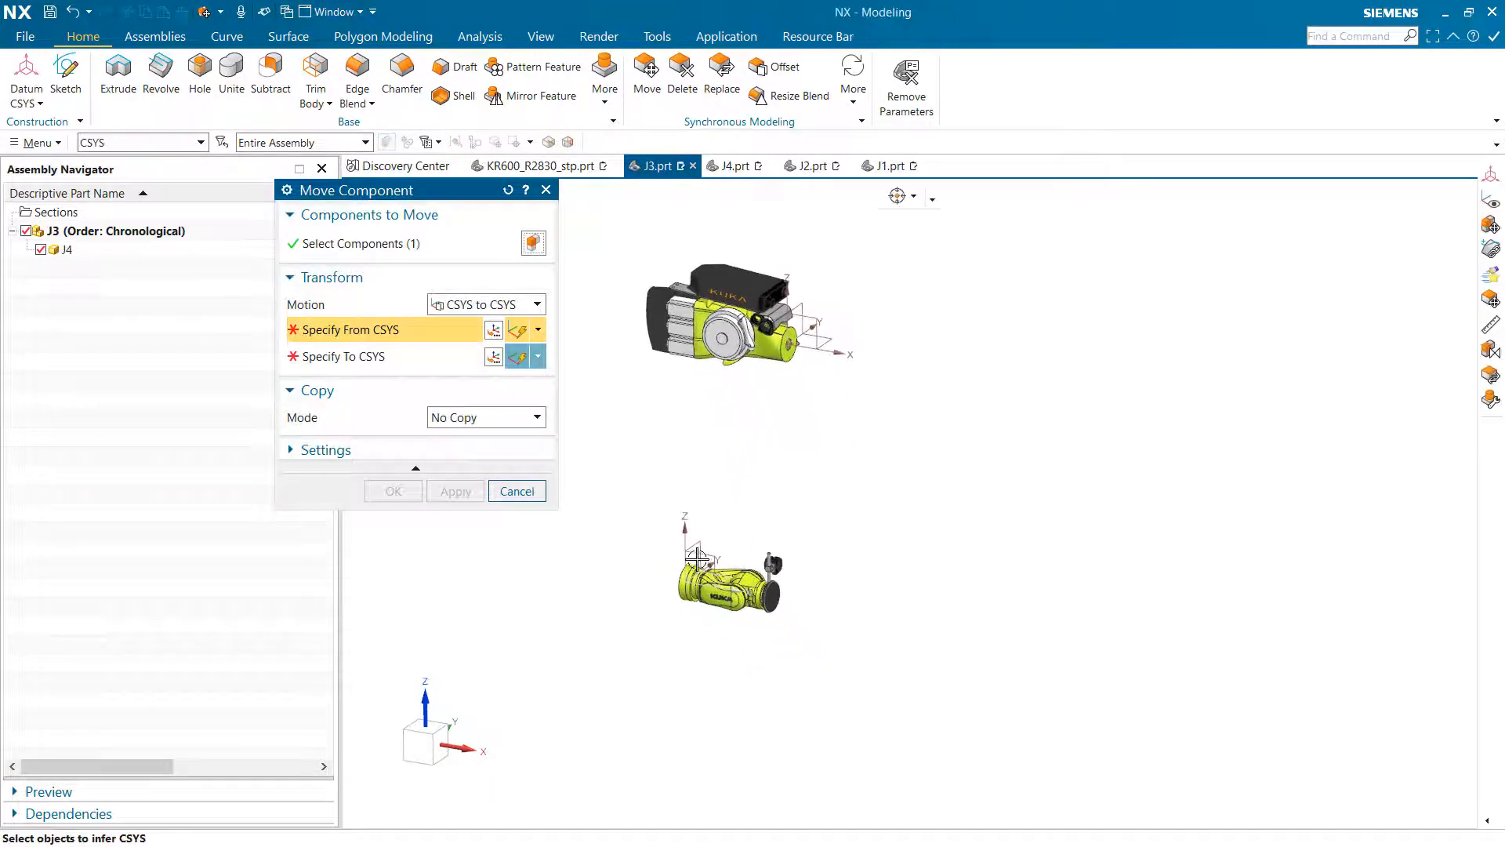
{"action": "left_click", "coordinate": [684, 580]}
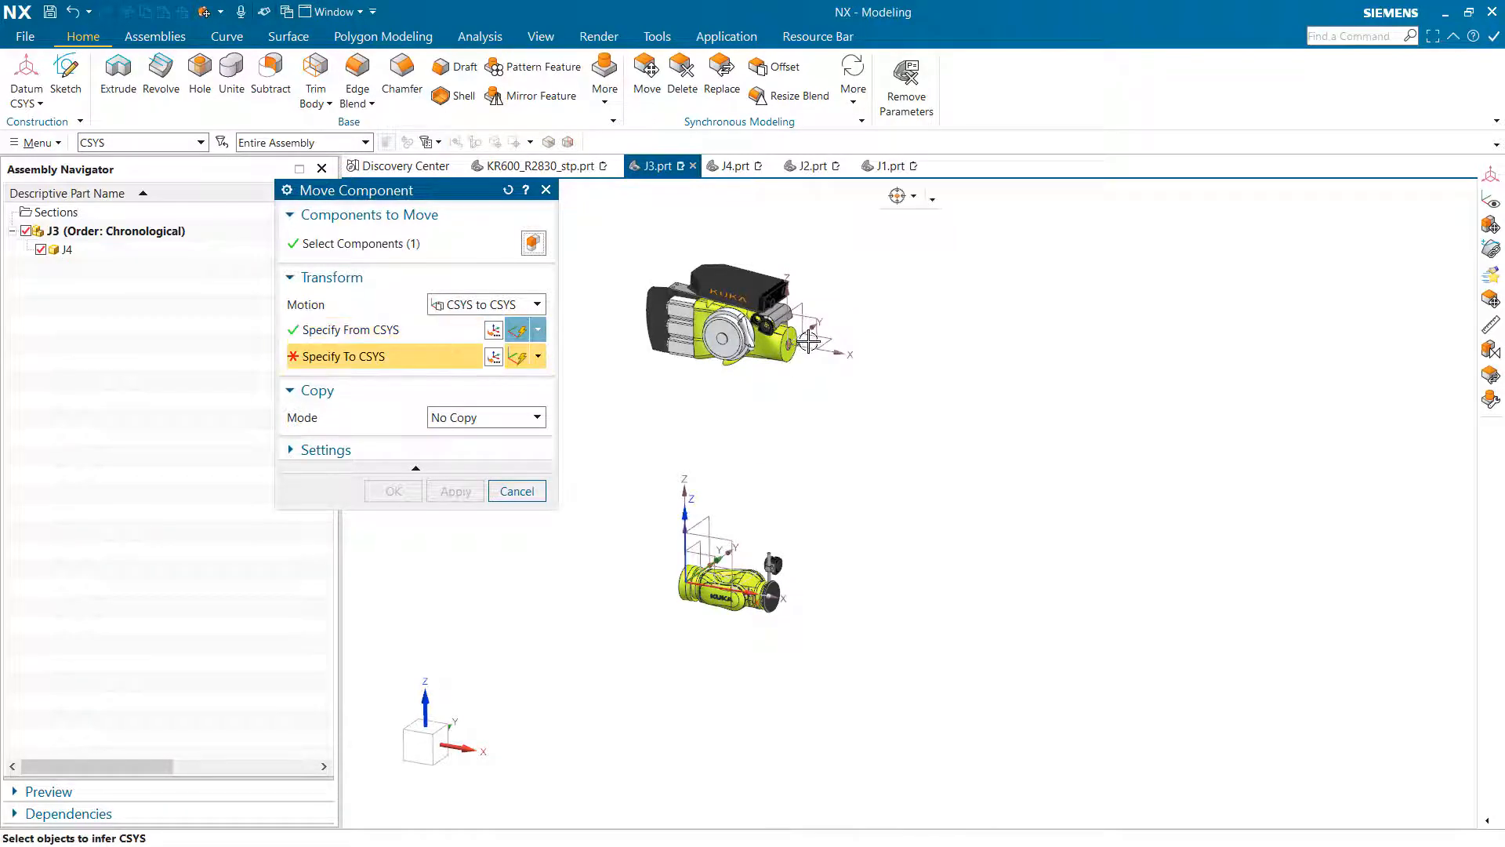
{"action": "left_click", "coordinate": [790, 341]}
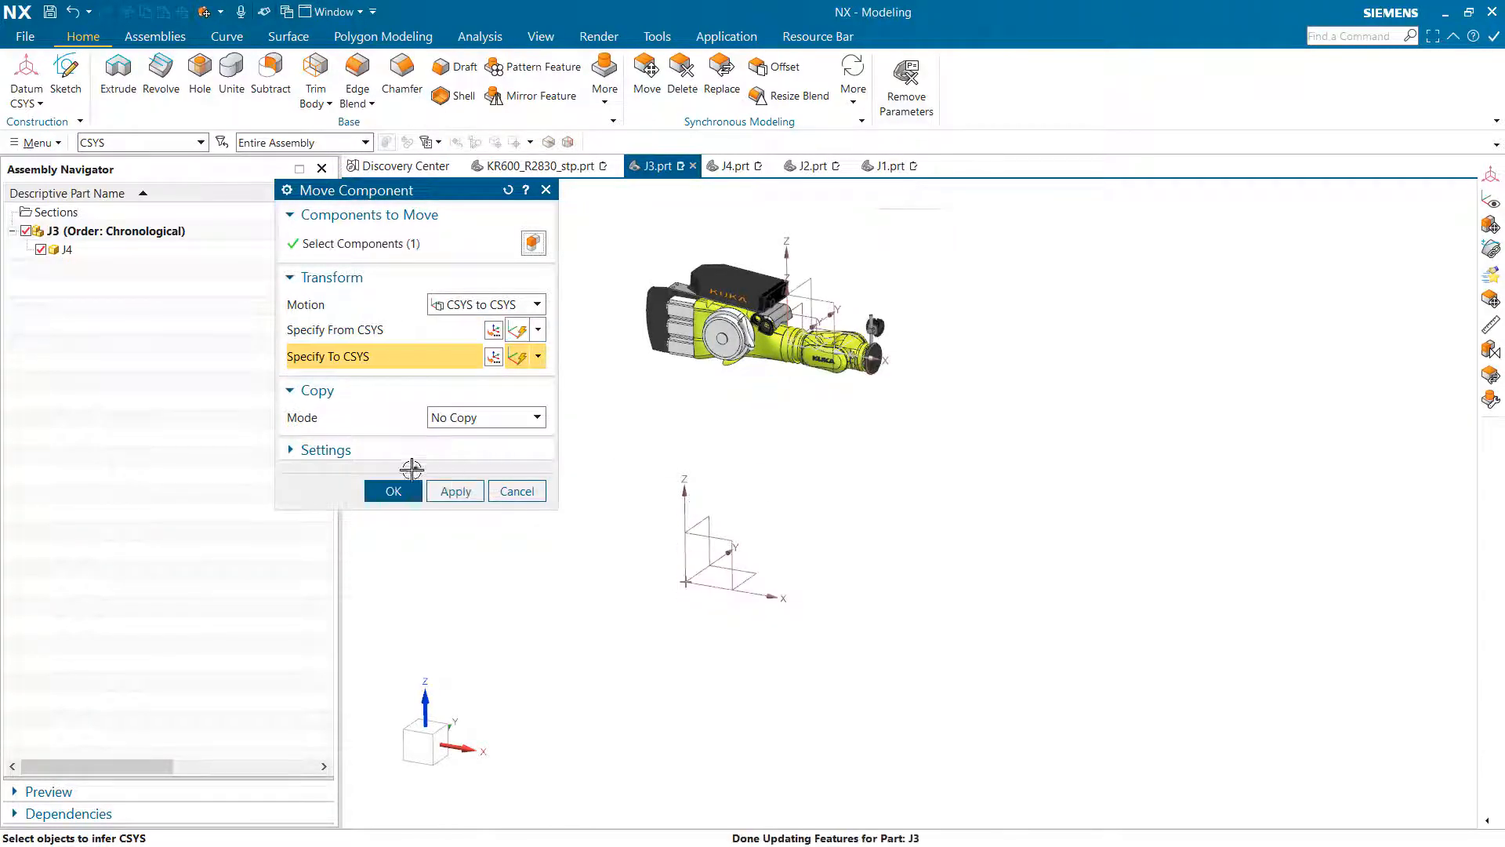
{"action": "left_click", "coordinate": [394, 490]}
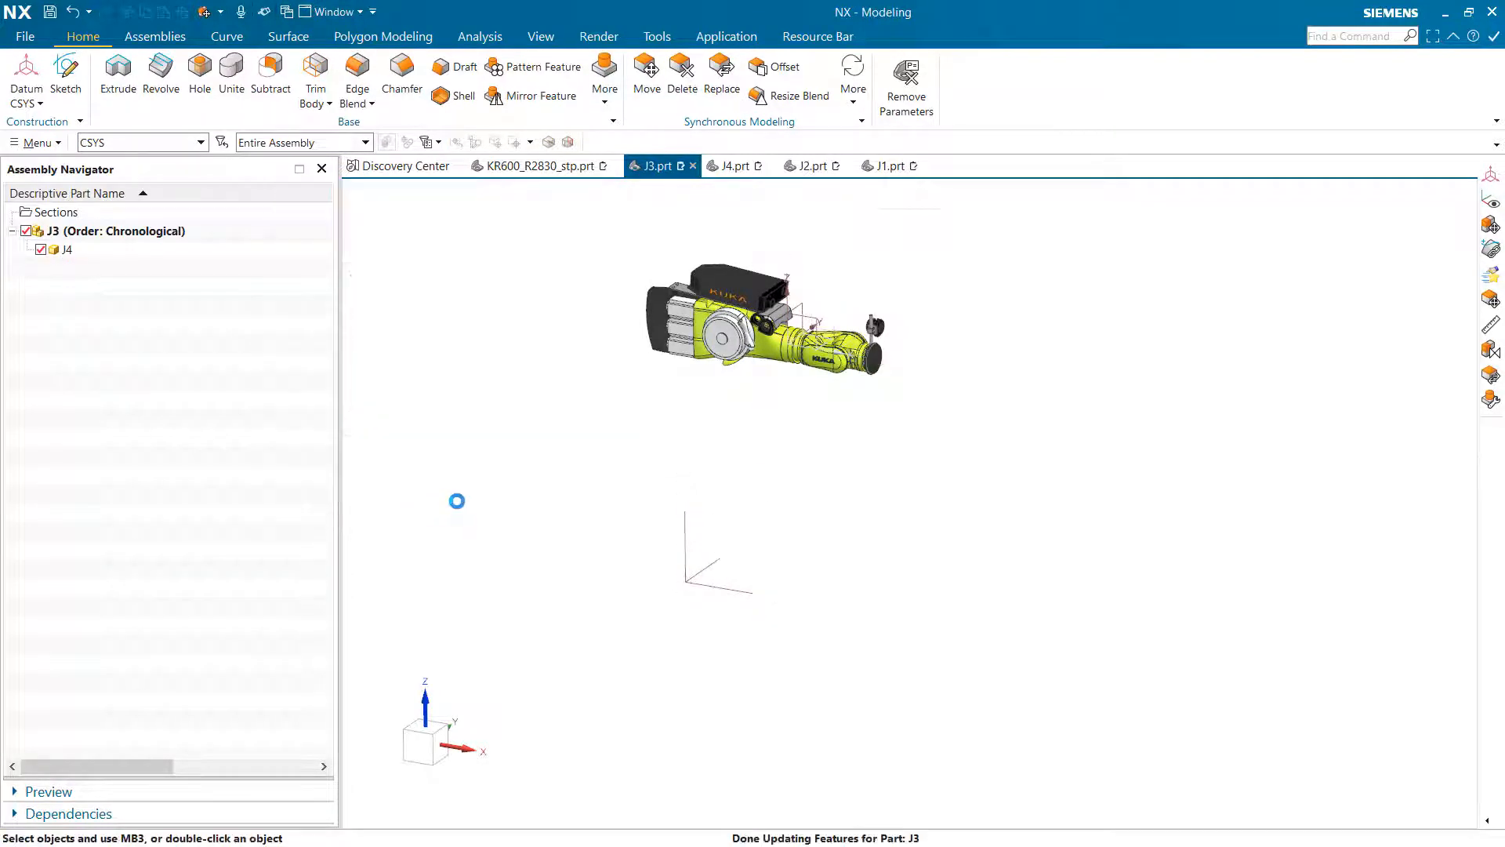
Open the J4 part and display its work coordinate system
{"action": "left_click", "coordinate": [735, 165]}
{"action": "scroll", "coordinate": [793, 726], "scroll_direction": "up", "scroll_amount": 5}
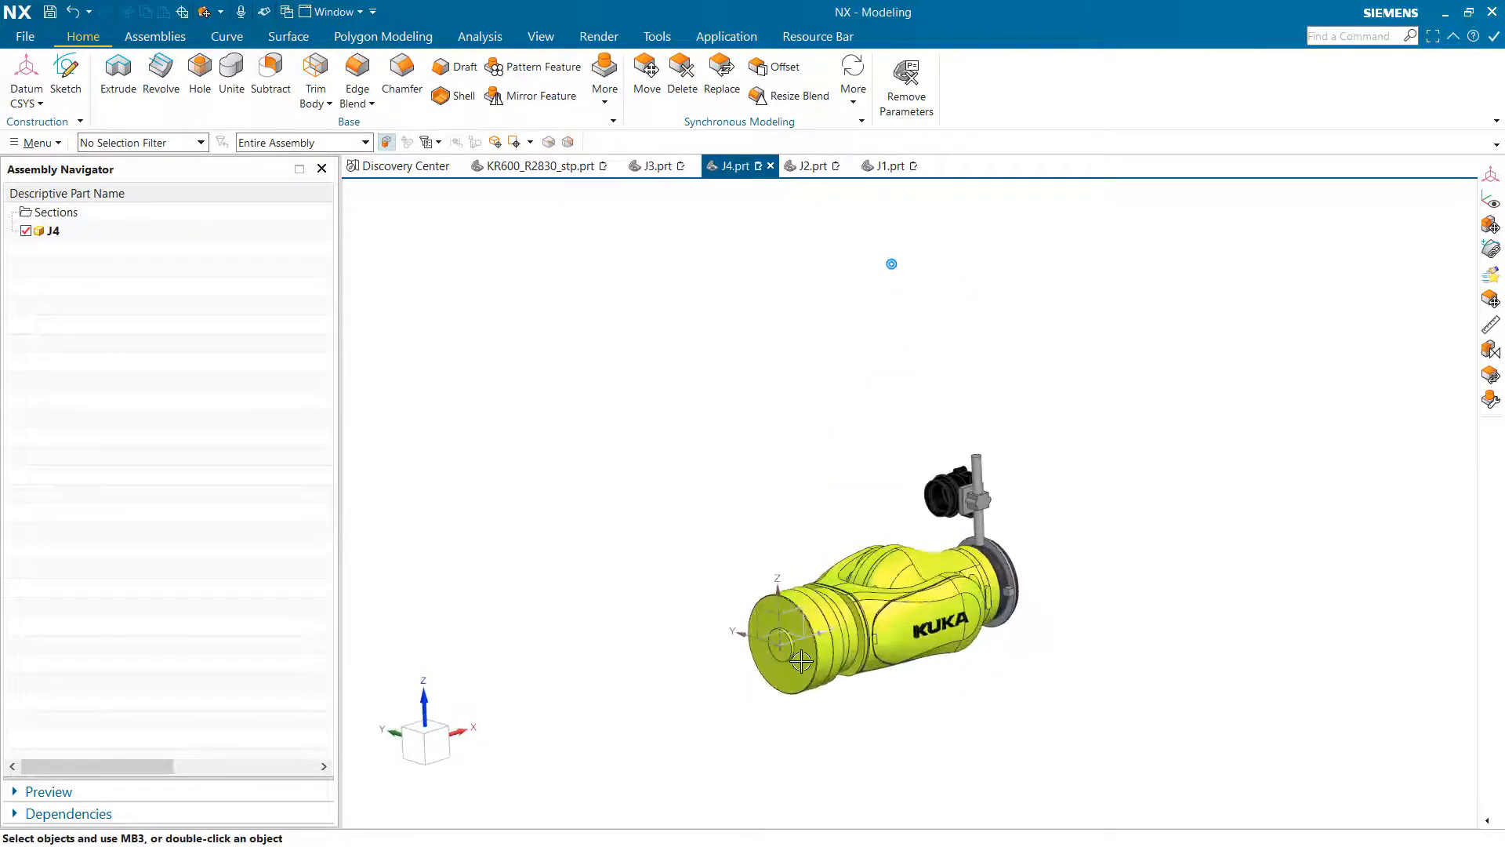
{"action": "key", "text": "w"}
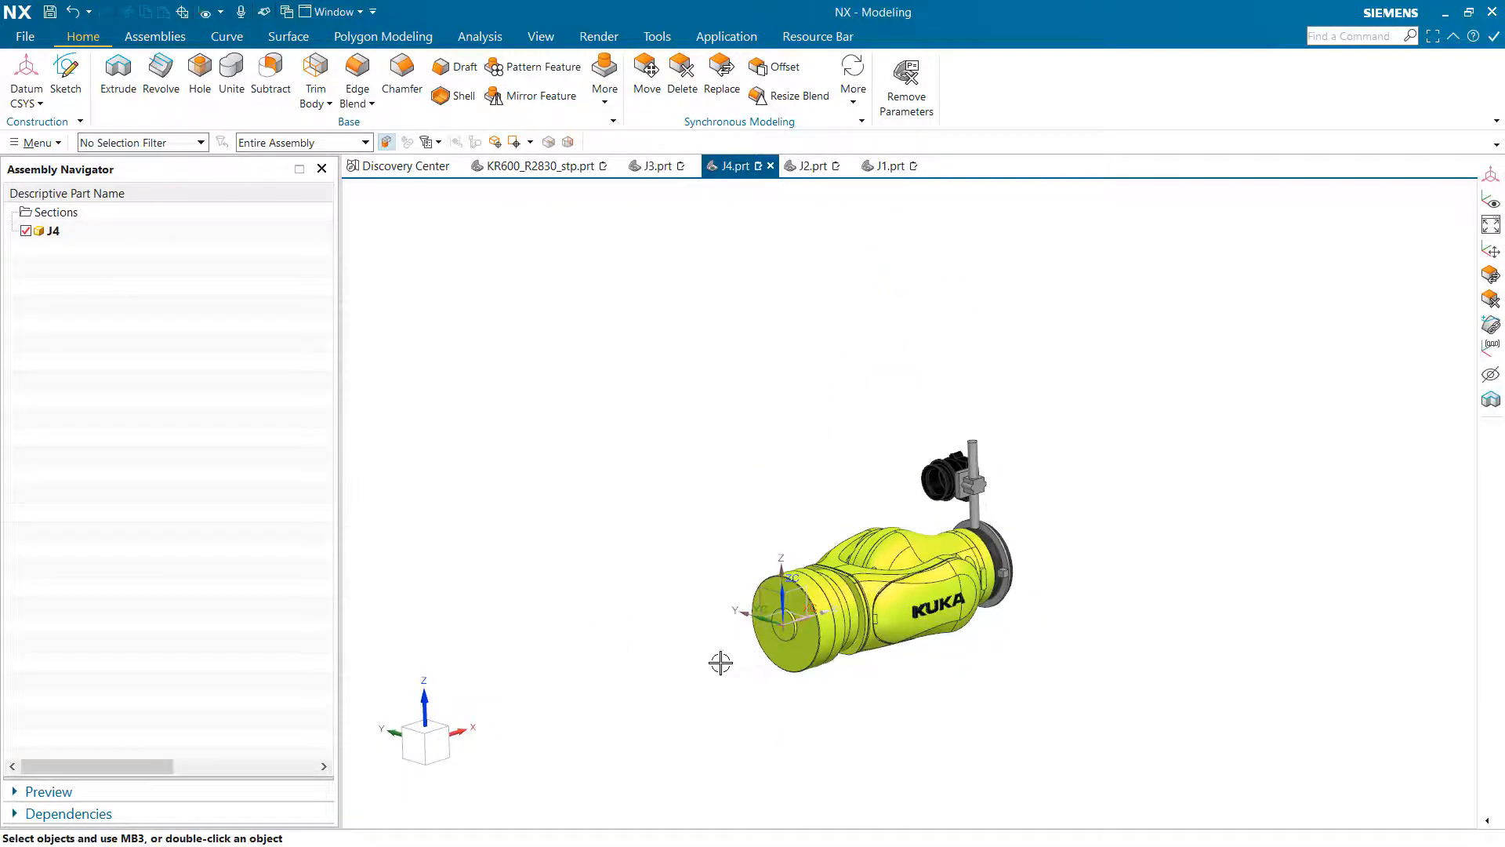
{"action": "scroll", "coordinate": [725, 651], "scroll_direction": "up", "scroll_amount": 3}
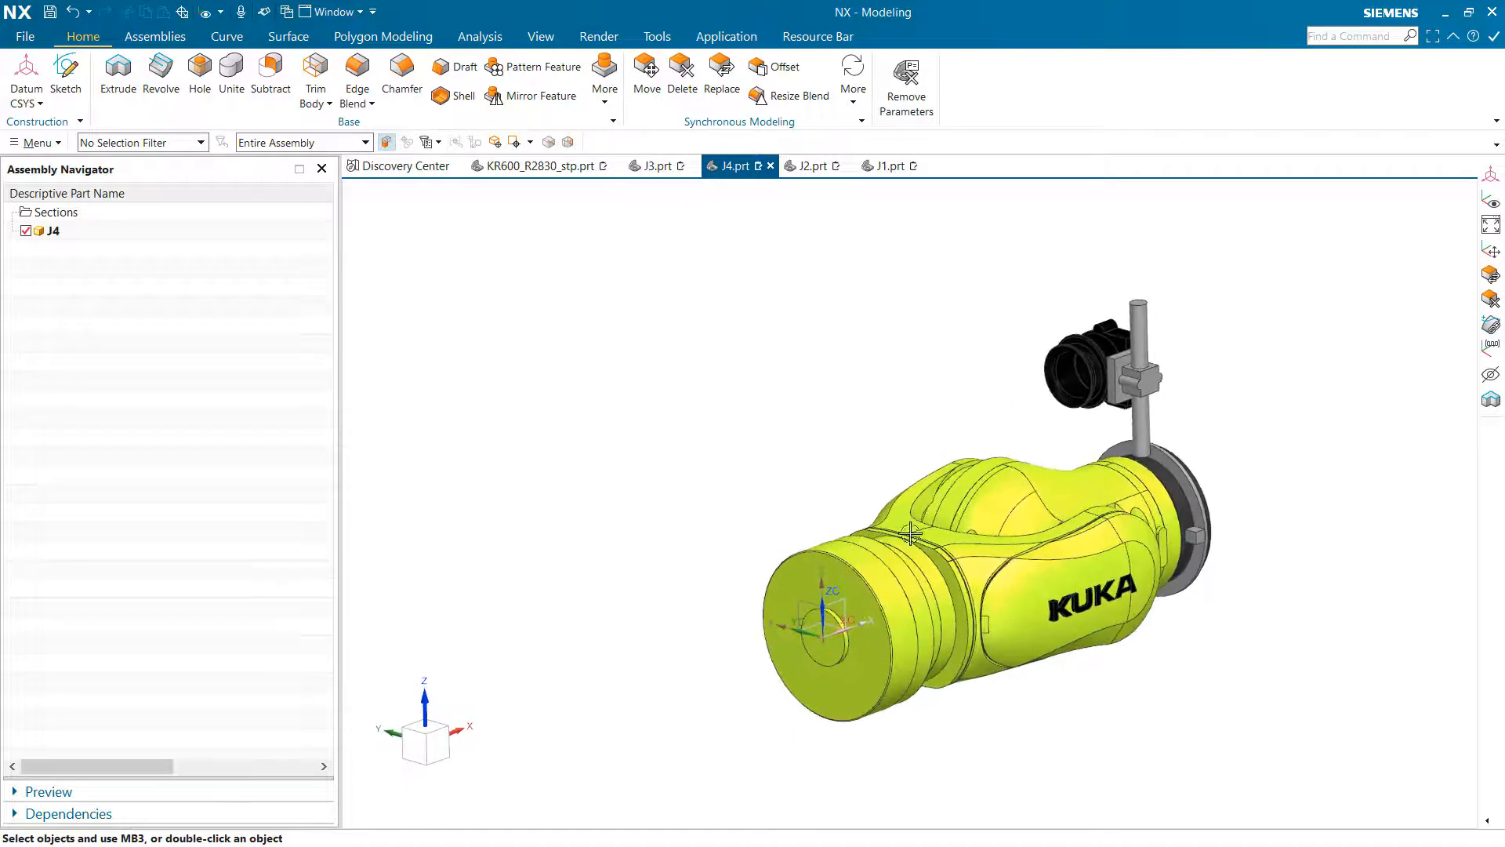
{"action": "scroll", "coordinate": [910, 533], "scroll_direction": "down", "scroll_amount": 6}
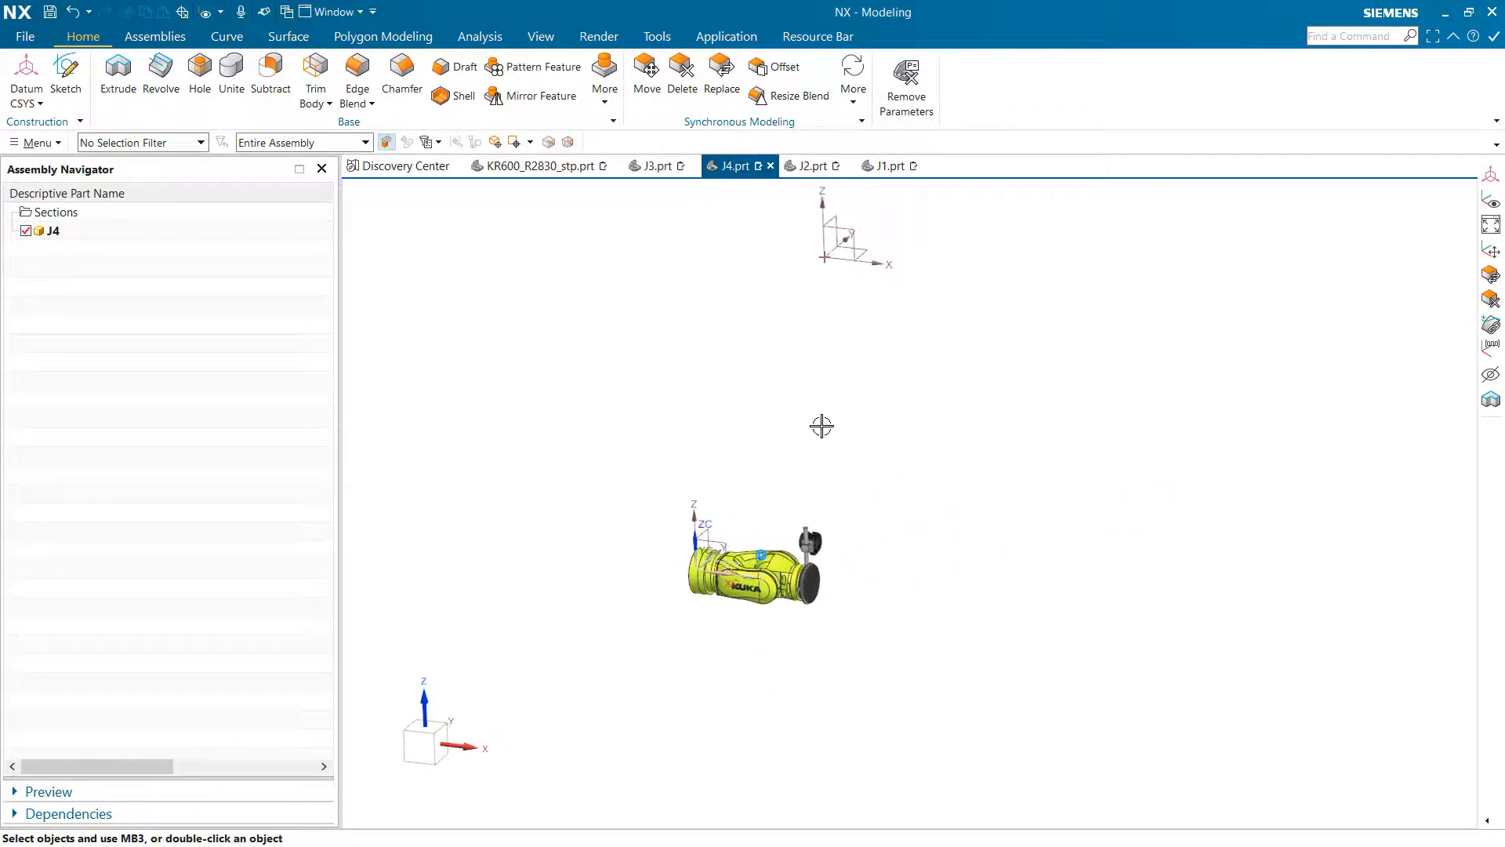
Return to the KR600_R2830_stp assembly and prepare to save it under another name in the STEP (*.stp) format
{"action": "left_click", "coordinate": [541, 165]}
{"action": "middle_click_drag", "start_coordinate": [504, 391], "coordinate": [466, 407]}
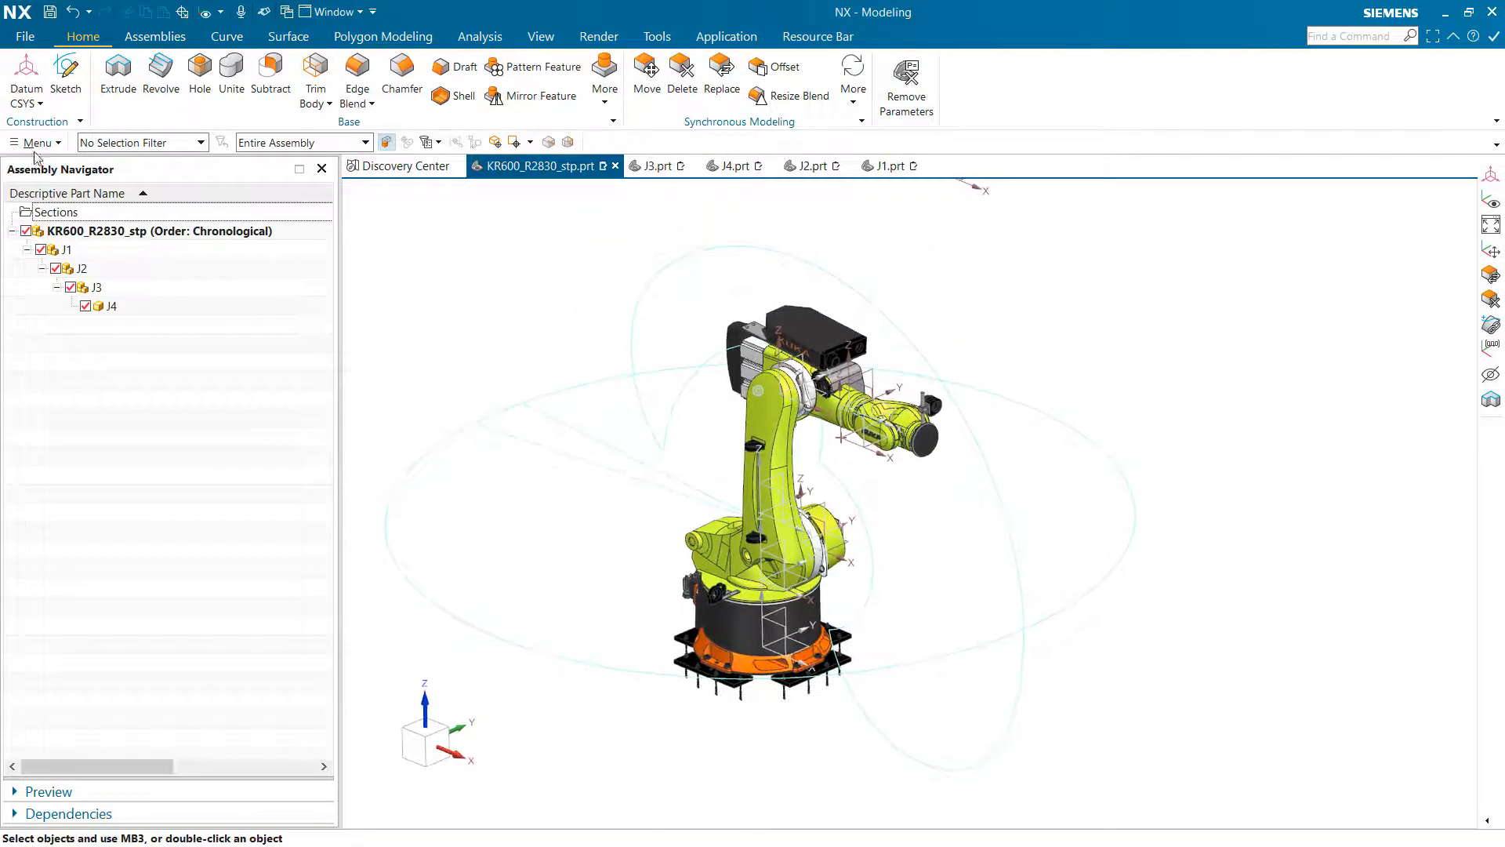
{"action": "left_click", "coordinate": [25, 38]}
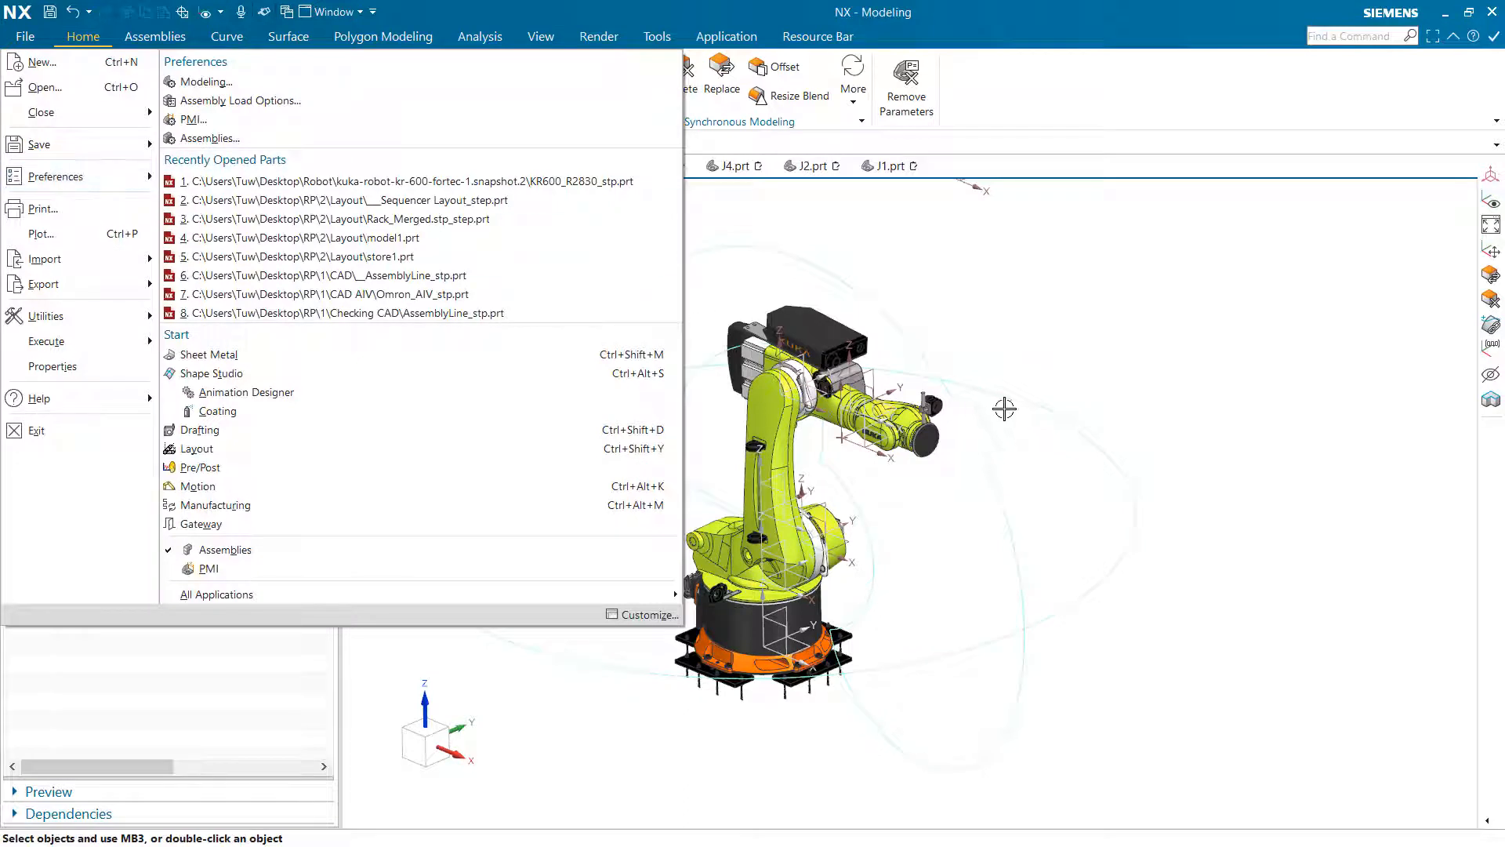
{"action": "middle_click_drag", "start_coordinate": [945, 334], "coordinate": [999, 346], "text": "shift"}
{"action": "left_click", "coordinate": [1078, 232]}
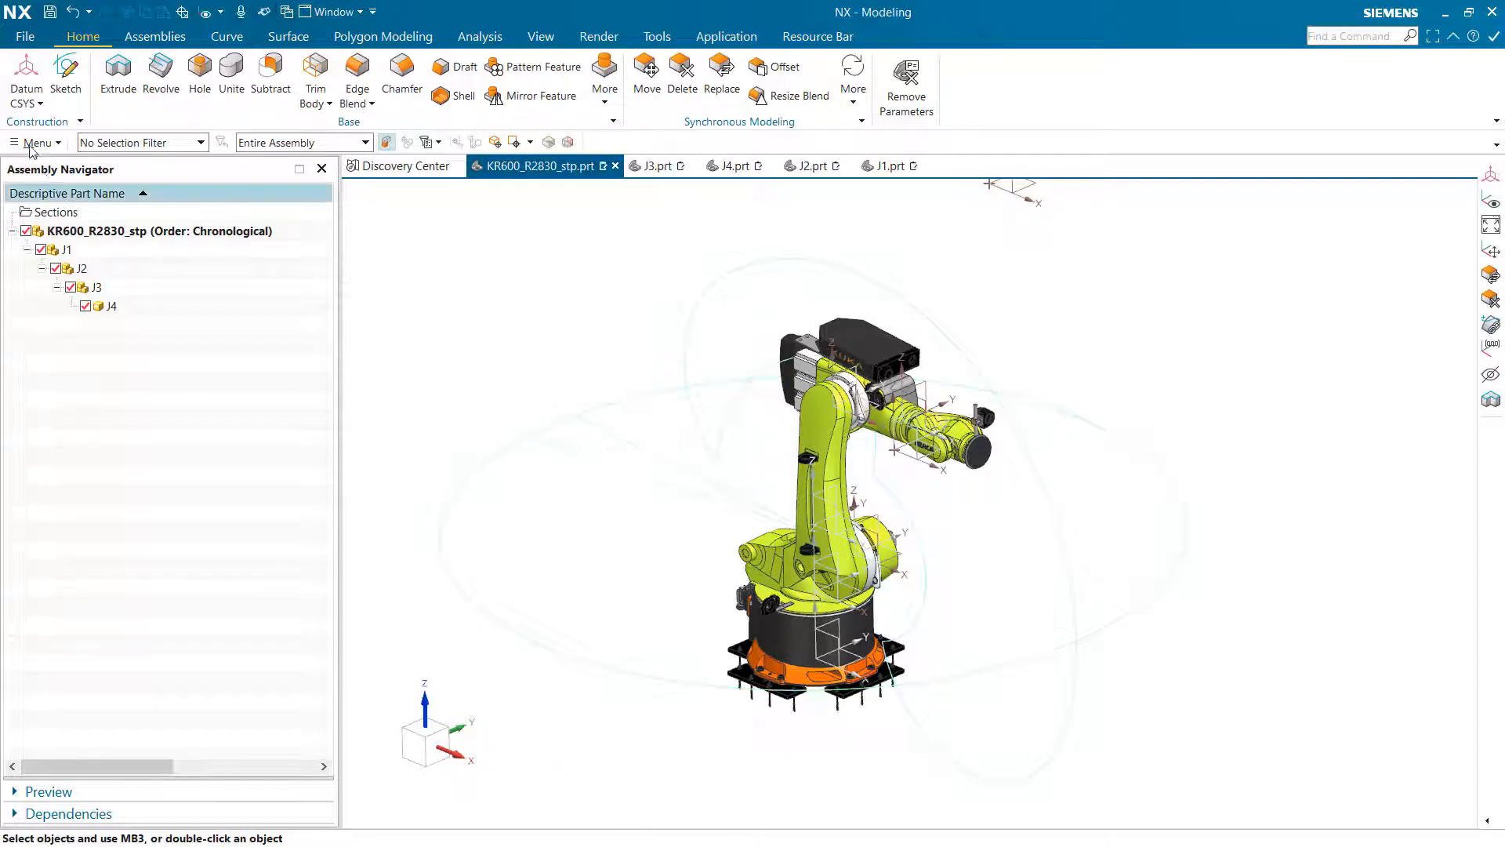
{"action": "left_click", "coordinate": [23, 35]}
{"action": "mouse_move", "coordinate": [43, 143]}
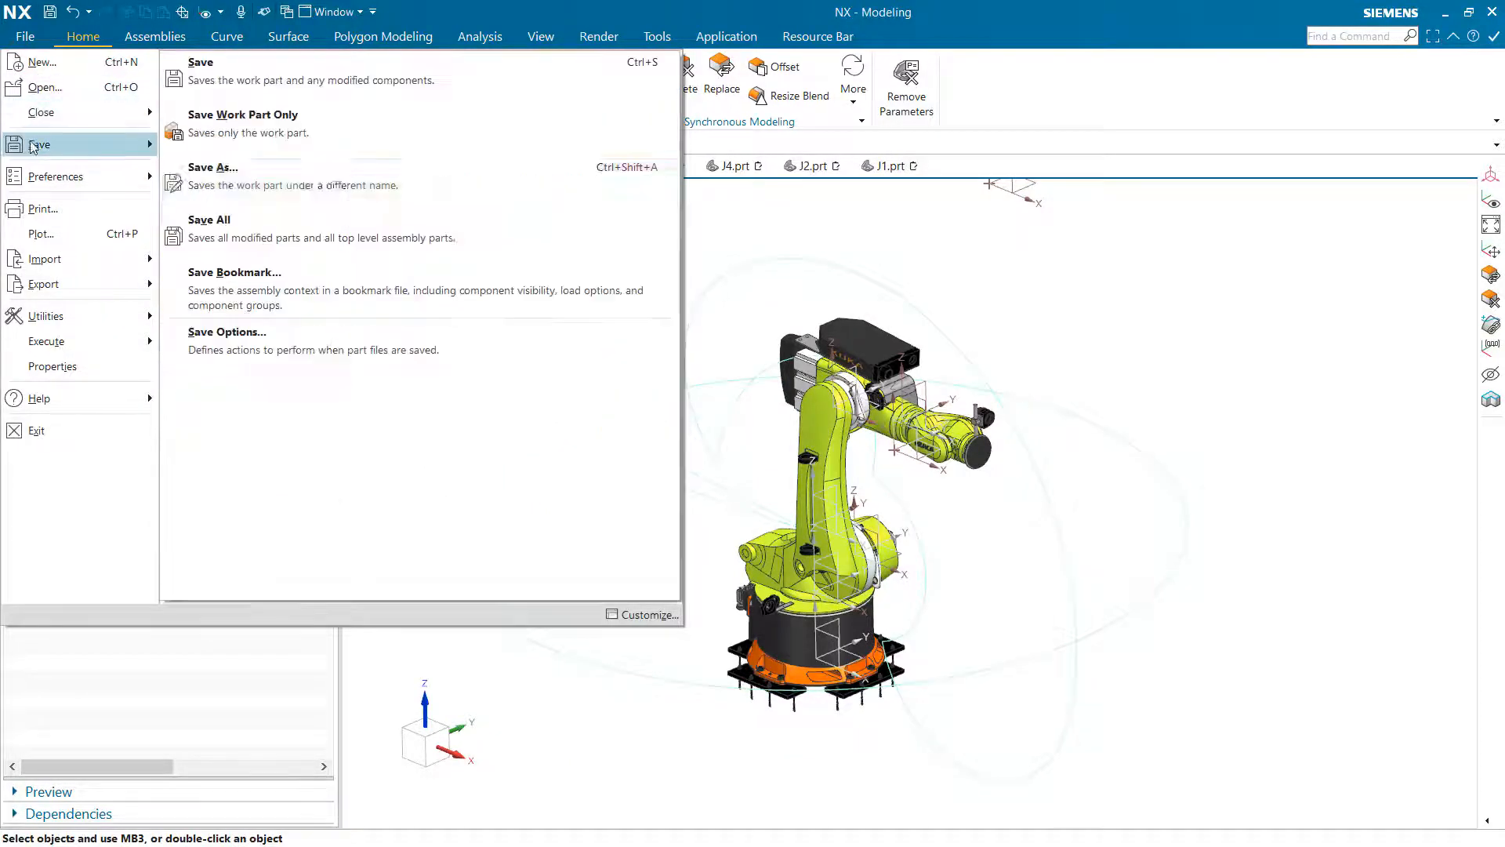
{"action": "left_click", "coordinate": [192, 221]}
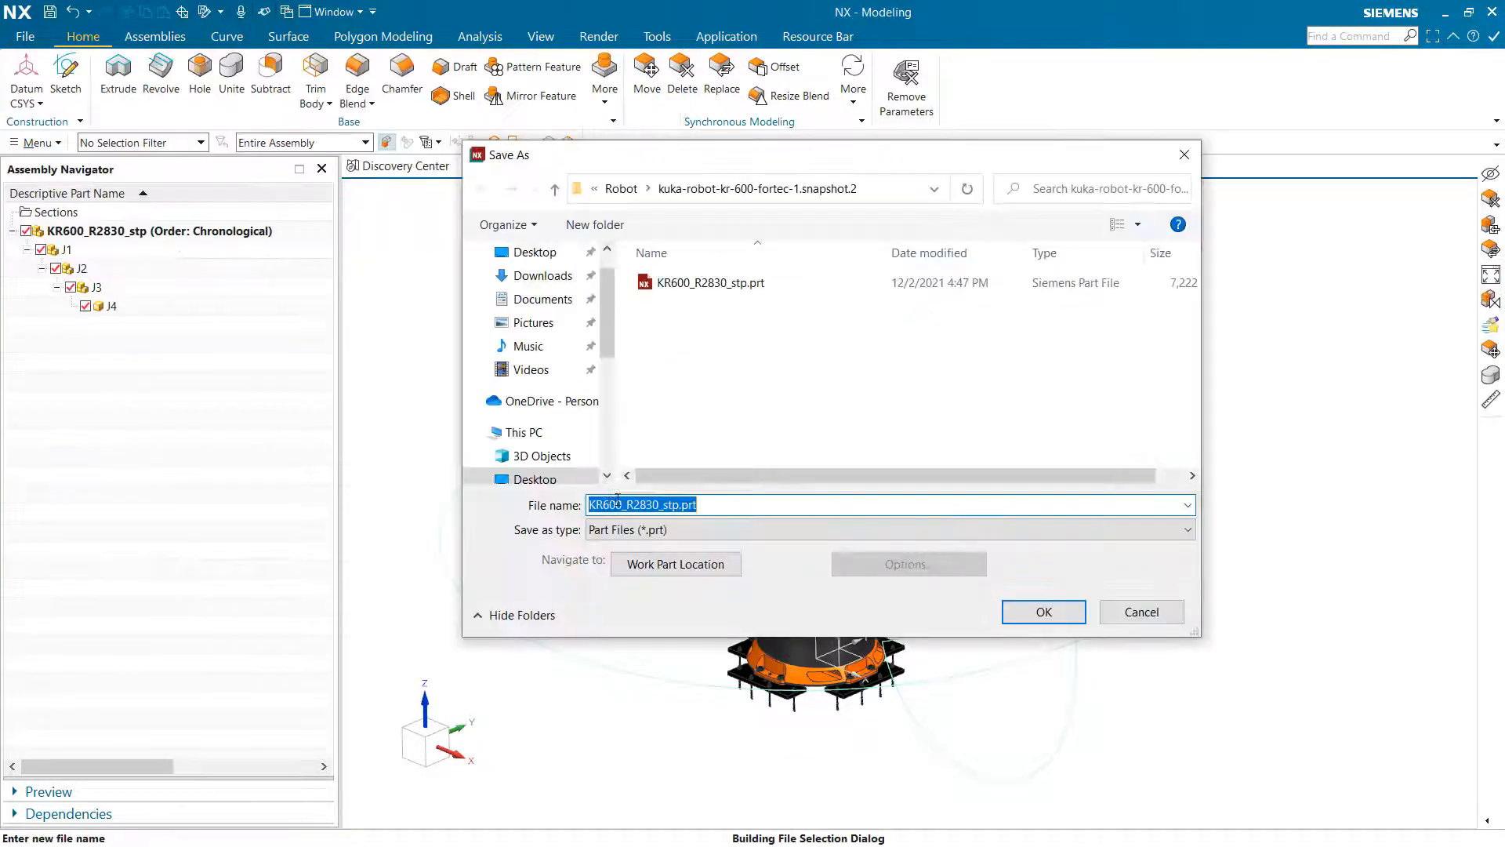
{"action": "left_click", "coordinate": [719, 528]}
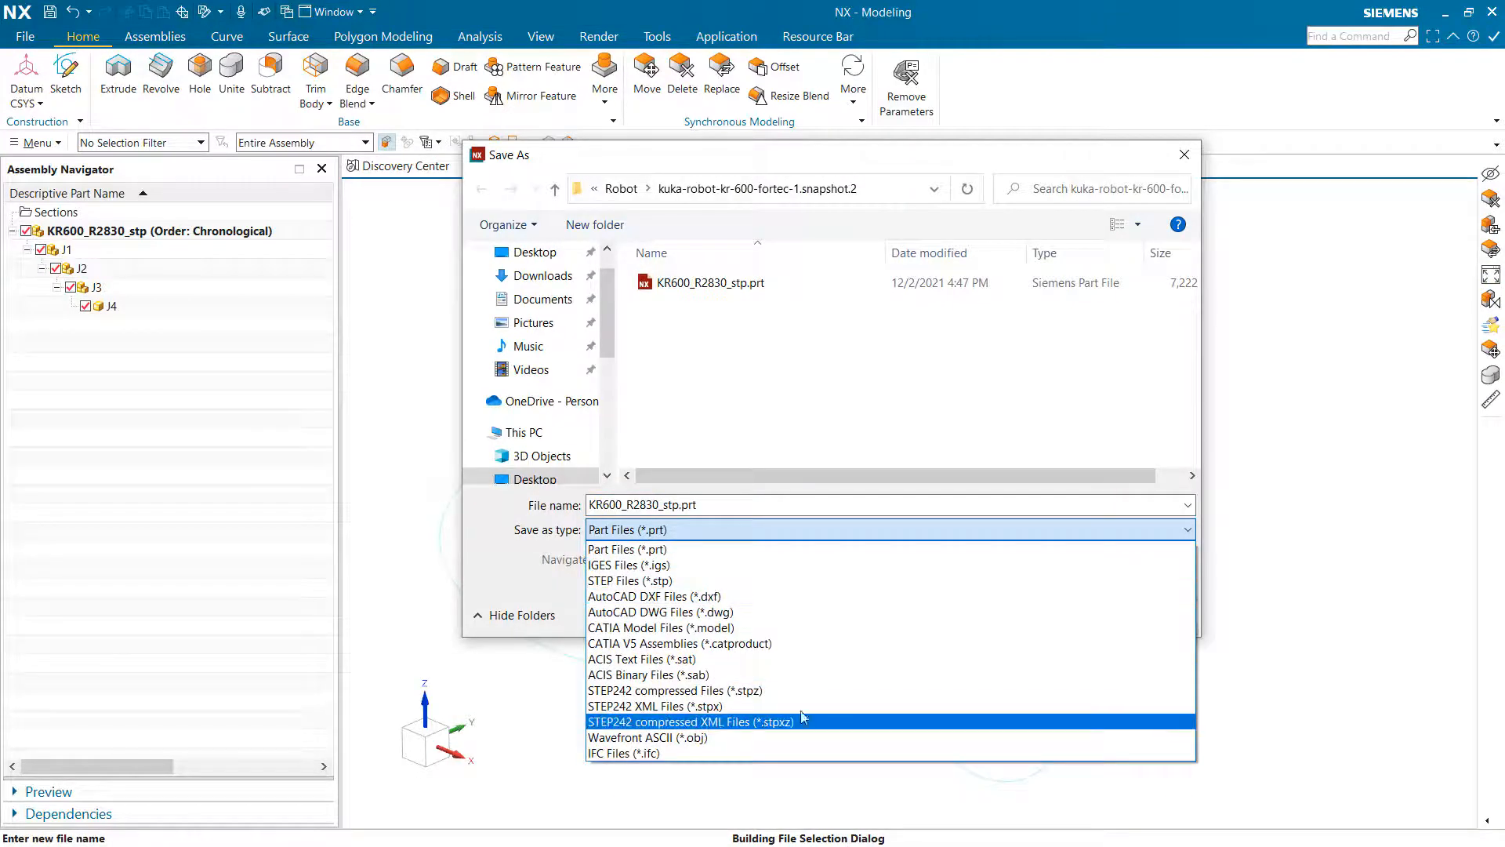
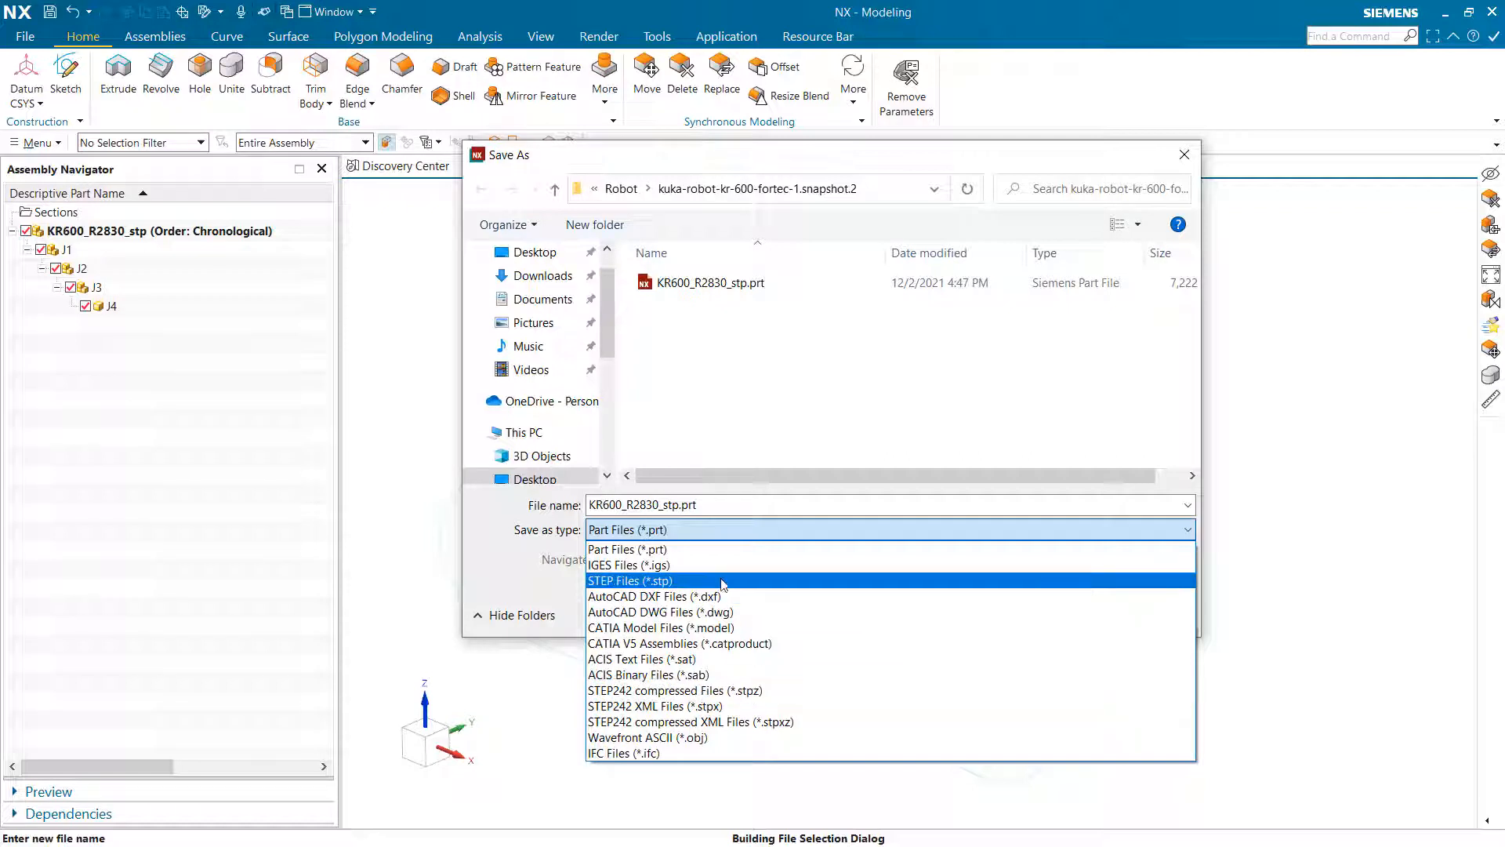
{"action": "left_click", "coordinate": [670, 581]}
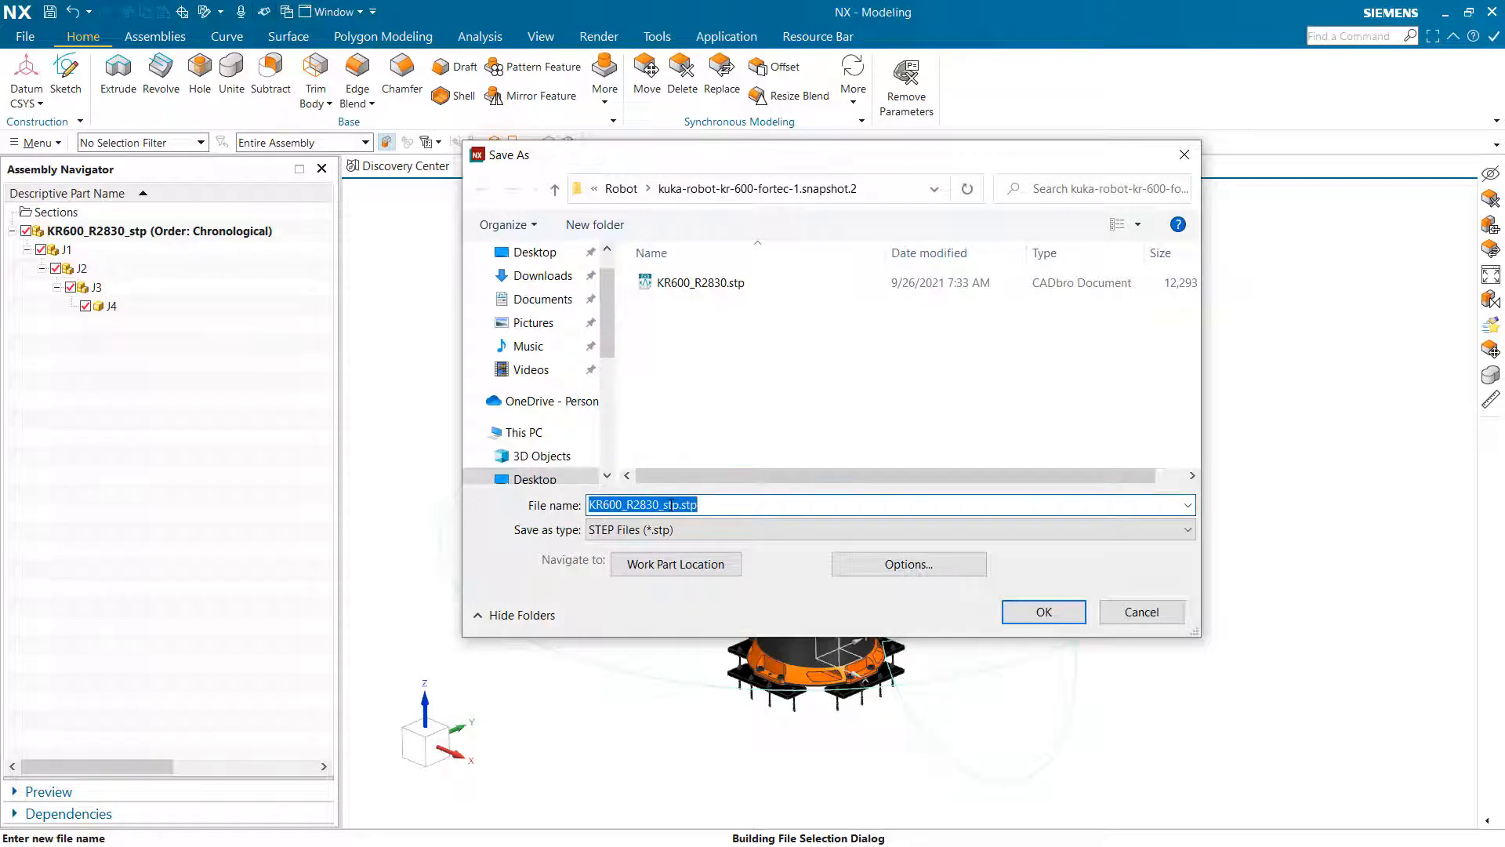
Replace the proposed file name with Robot_PlantSim1 and save the STEP file
{"action": "key", "text": "BackSpace"}
{"action": "key", "text": "BackSpace"}
{"action": "key", "text": "BackSpace"}
{"action": "key", "text": "BackSpace"}
{"action": "key", "text": "BackSpace"}
{"action": "key", "text": "BackSpace"}
{"action": "key", "text": "BackSpace"}
{"action": "key", "text": "BackSpace"}
{"action": "key", "text": "BackSpace"}
{"action": "key", "text": "BackSpace"}
{"action": "key", "text": "BackSpace"}
{"action": "key", "text": "BackSpace"}
{"action": "key", "text": "BackSpace"}
{"action": "key", "text": "BackSpace"}
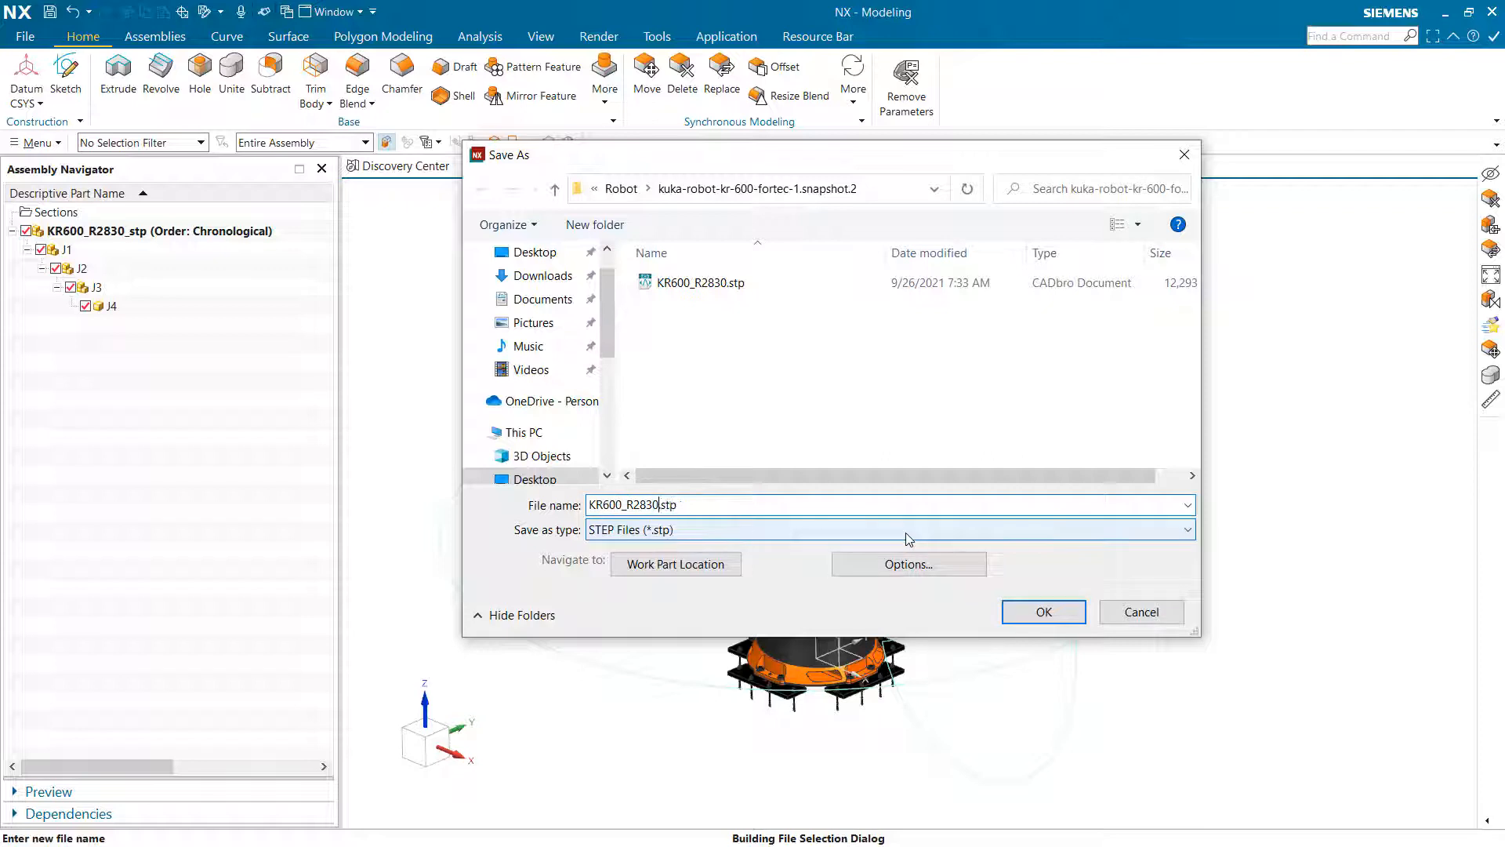
{"action": "type", "text": "Robot_PlantSim1"}
{"action": "left_click", "coordinate": [1045, 613]}
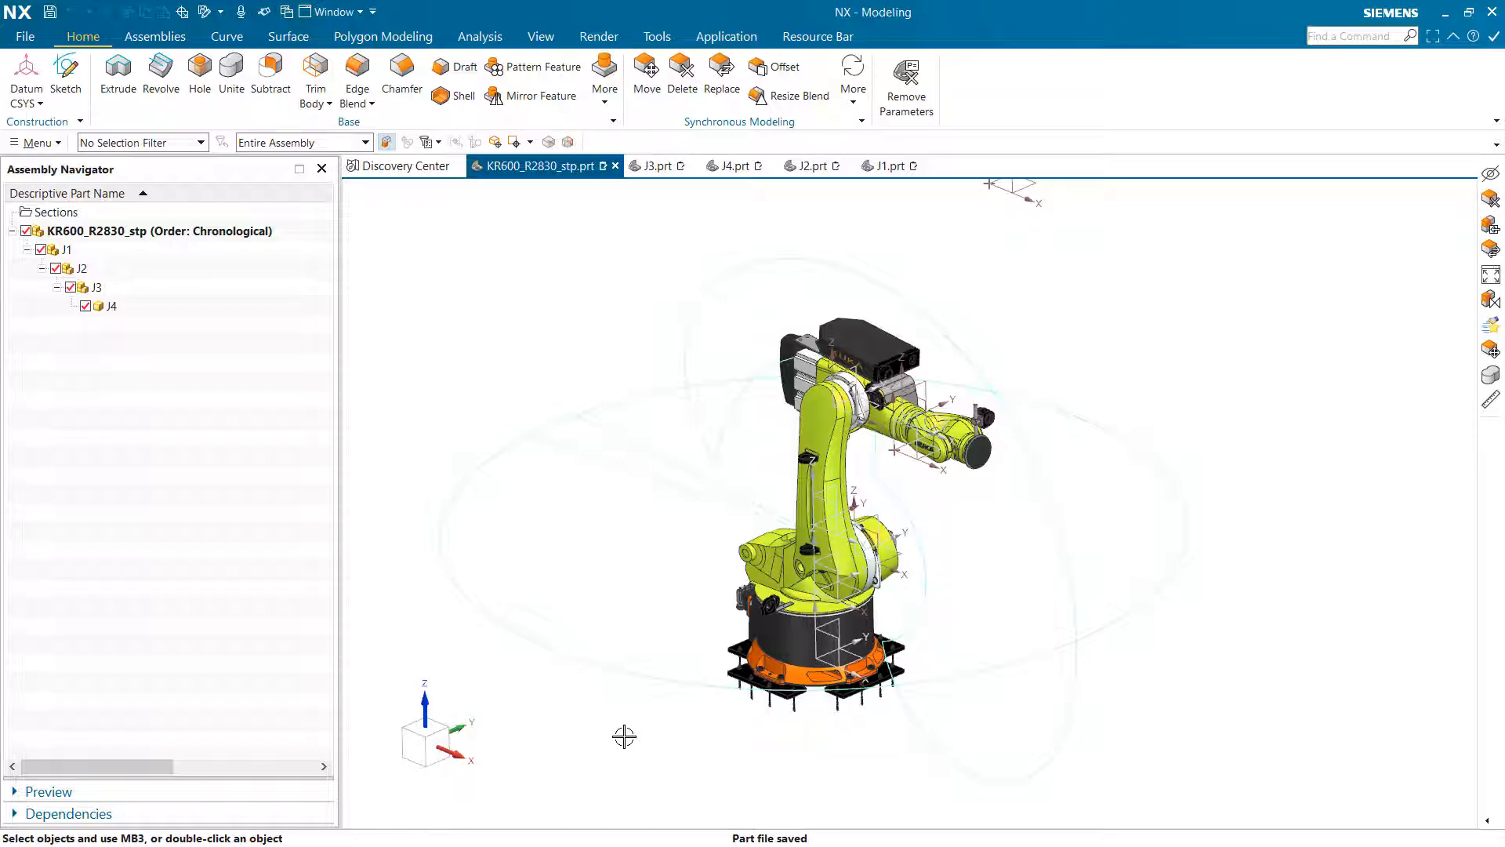
Switch to Tecnomatix Plant Simulation and create a new 3D model
{"action": "key", "text": "alt+Tab"}
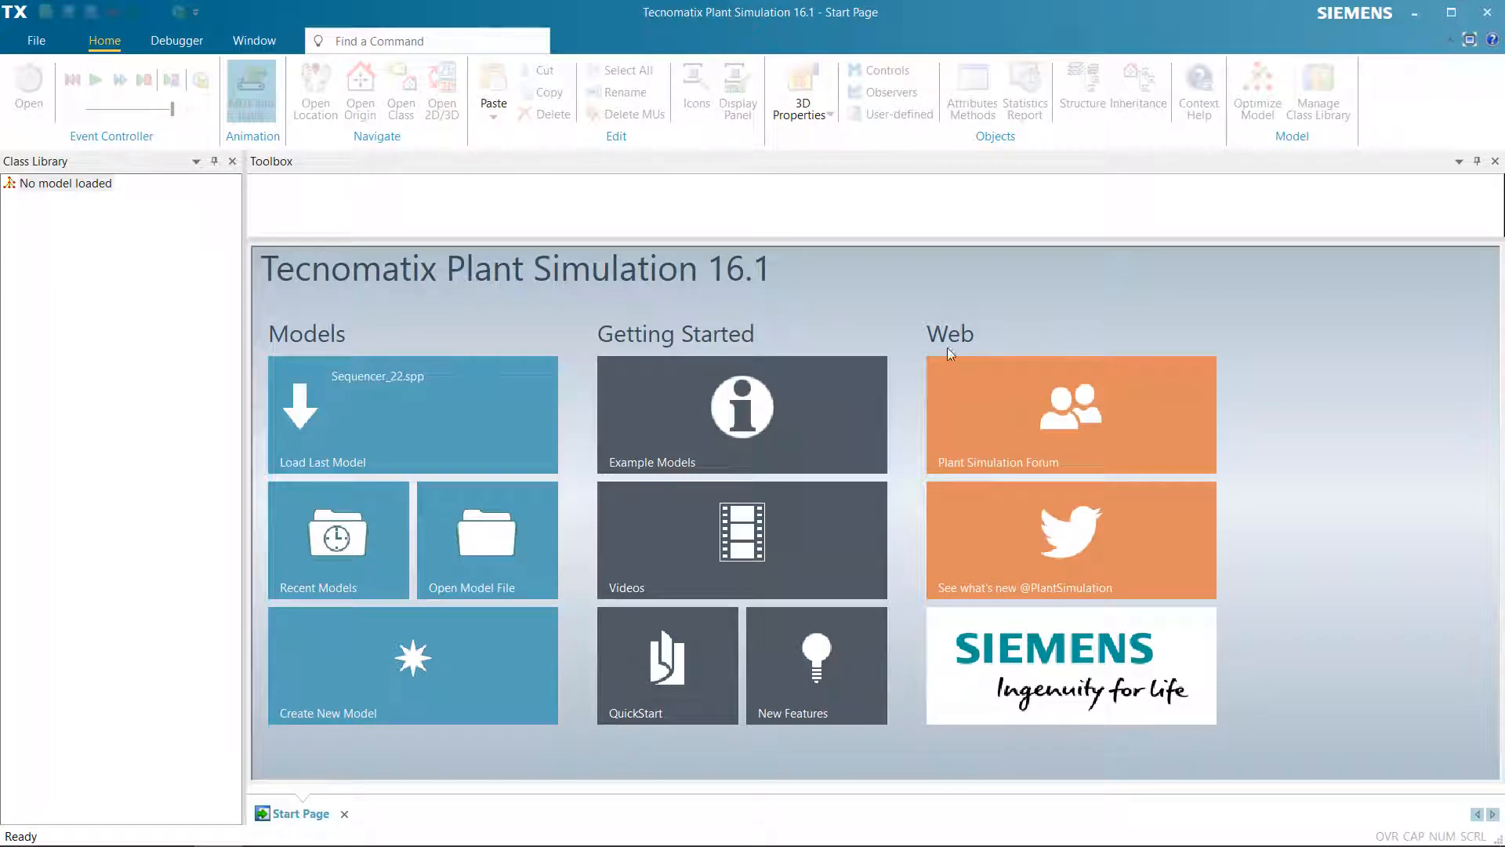
{"action": "left_click", "coordinate": [36, 40]}
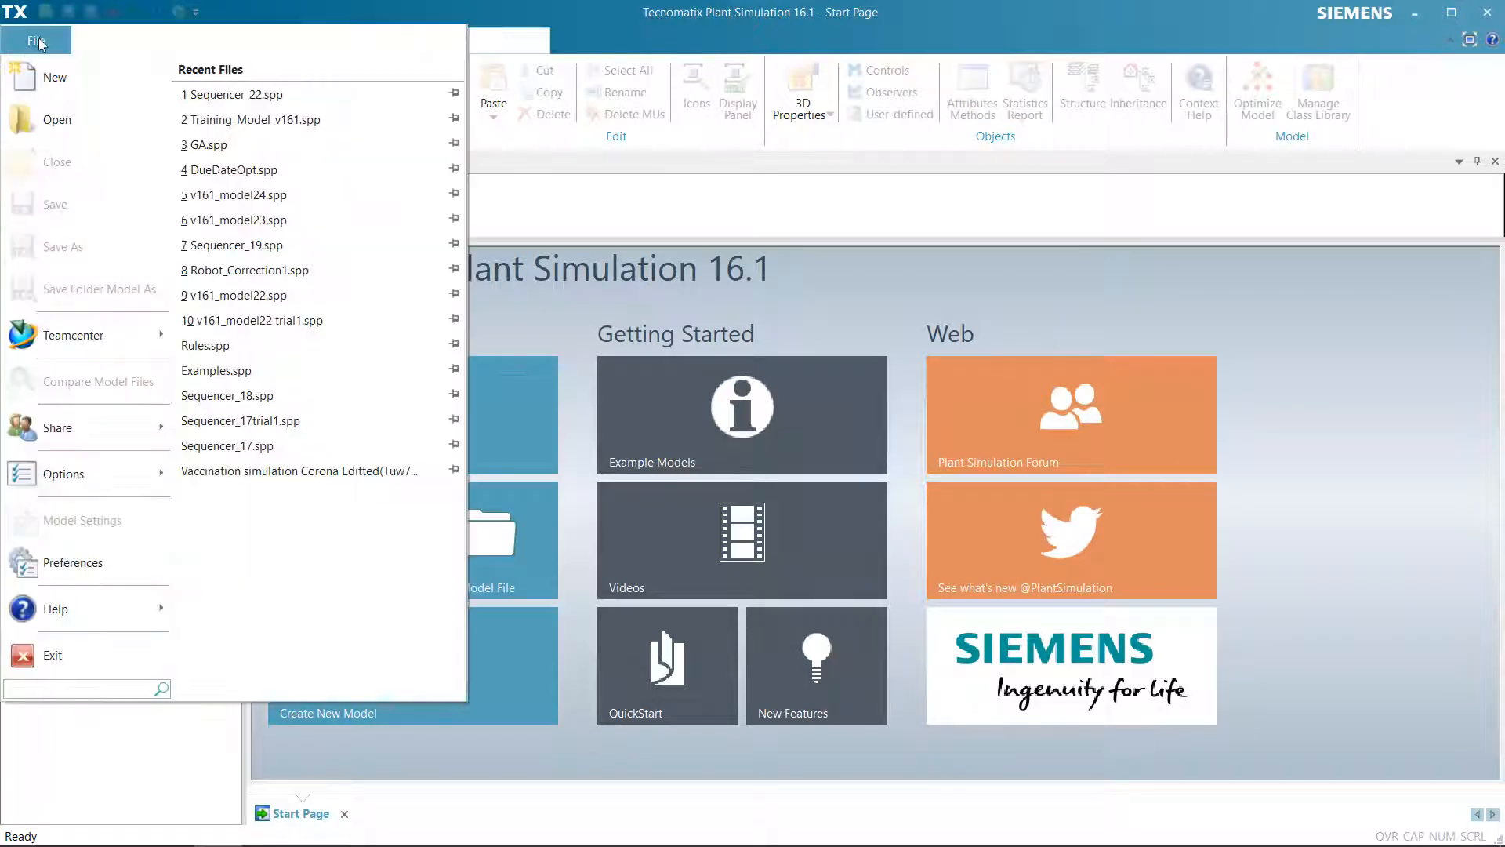
{"action": "left_click", "coordinate": [29, 96]}
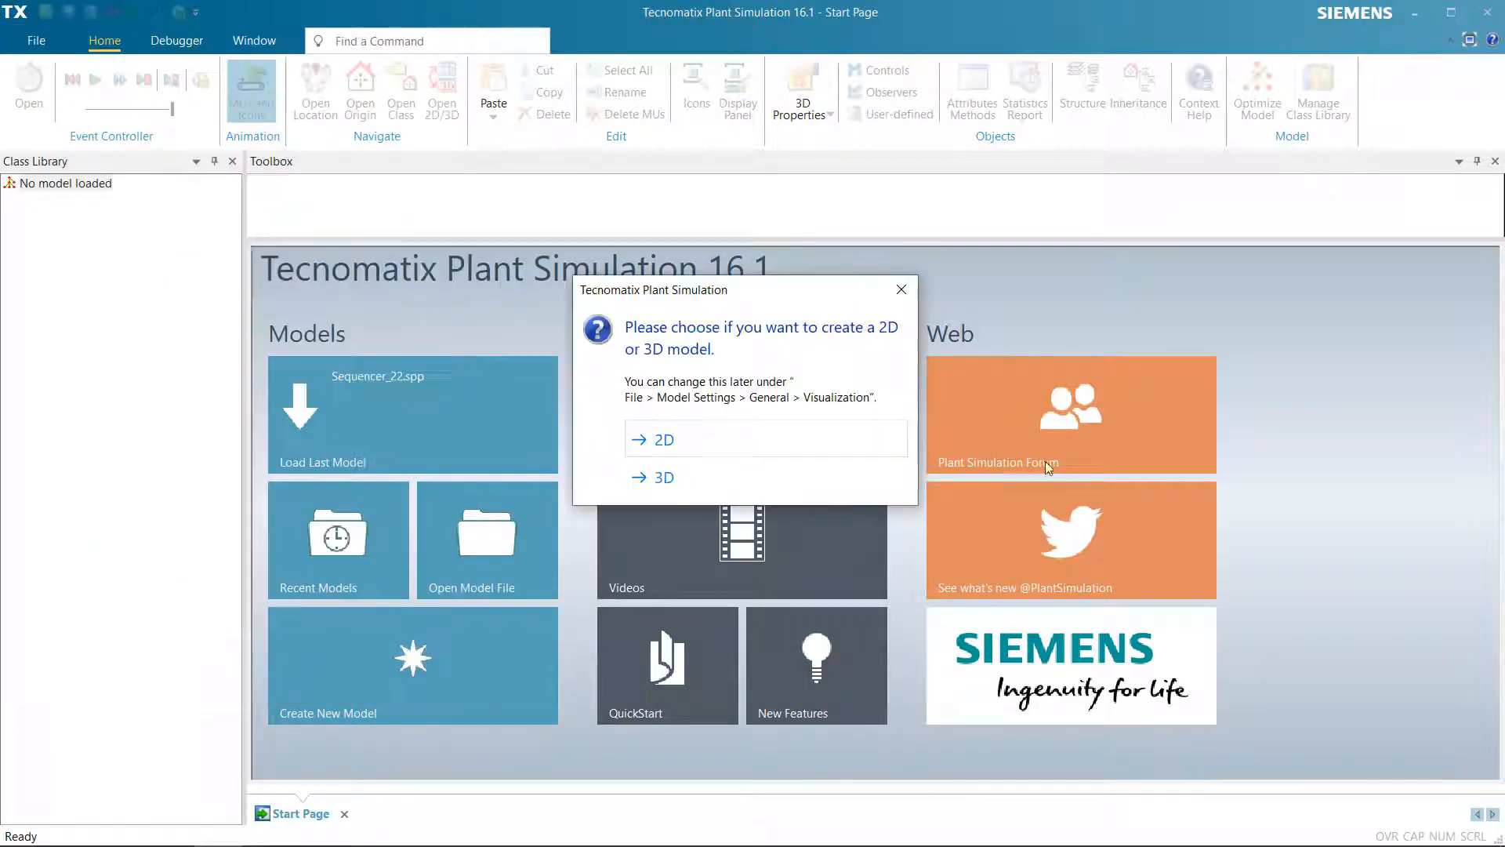
{"action": "left_click", "coordinate": [697, 481]}
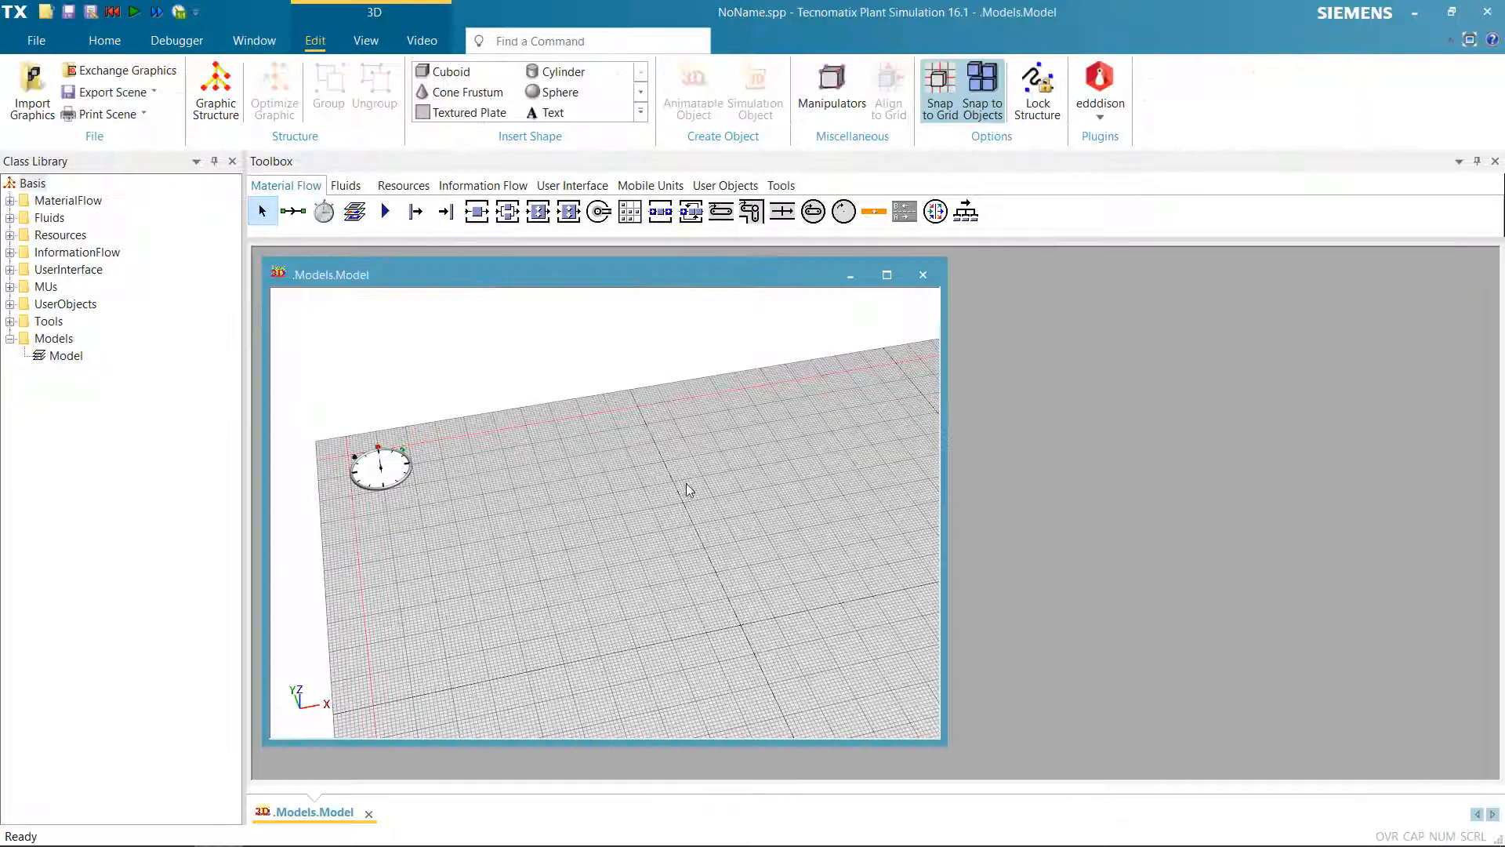
Add a Station class to the Models folder of the class library and rename it Robot
{"action": "left_click", "coordinate": [478, 217]}
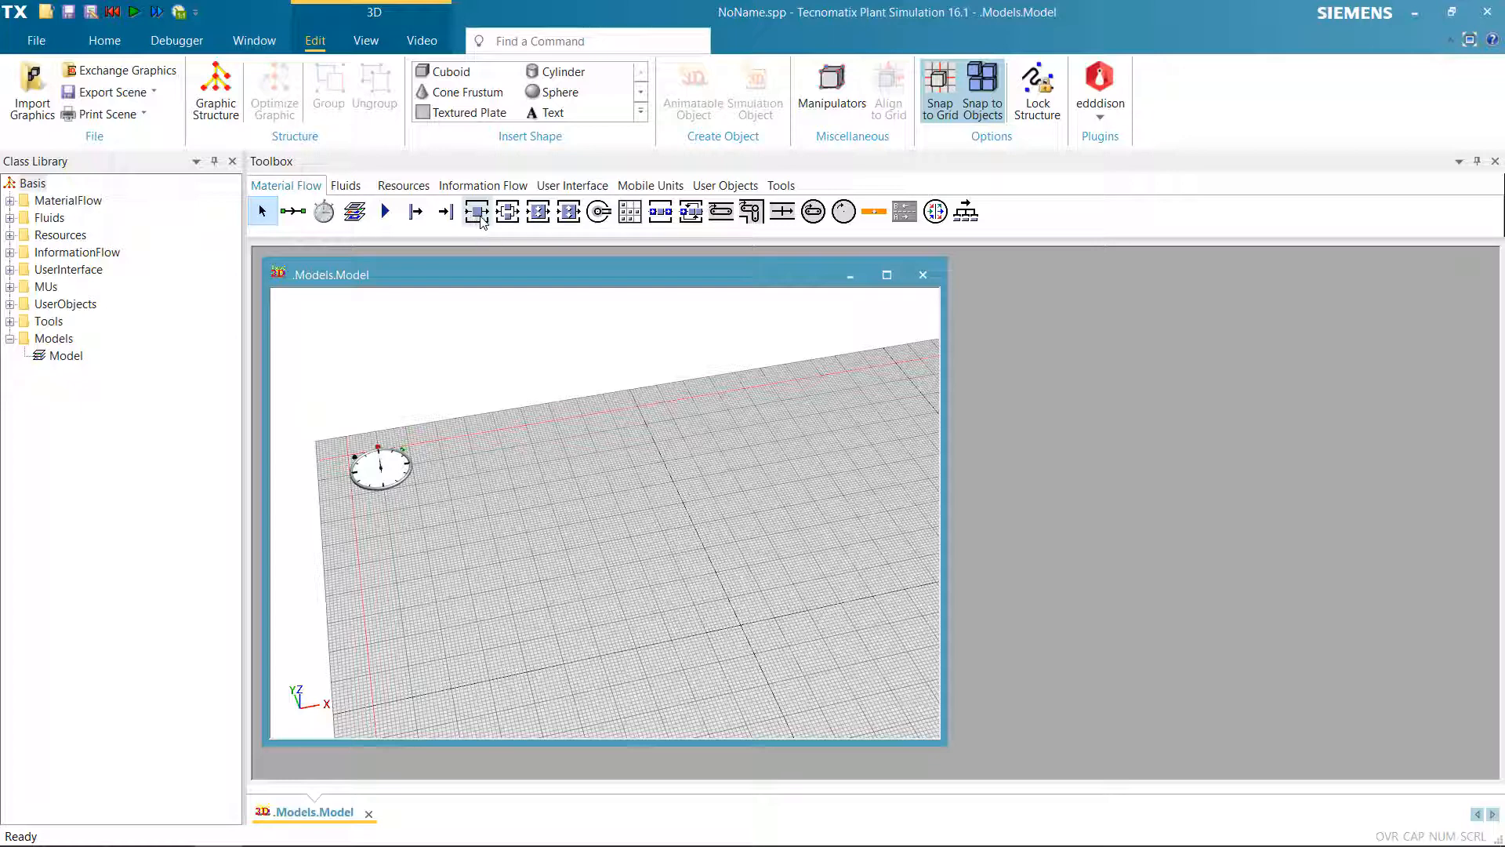
{"action": "left_click_drag", "start_coordinate": [480, 220], "coordinate": [60, 351]}
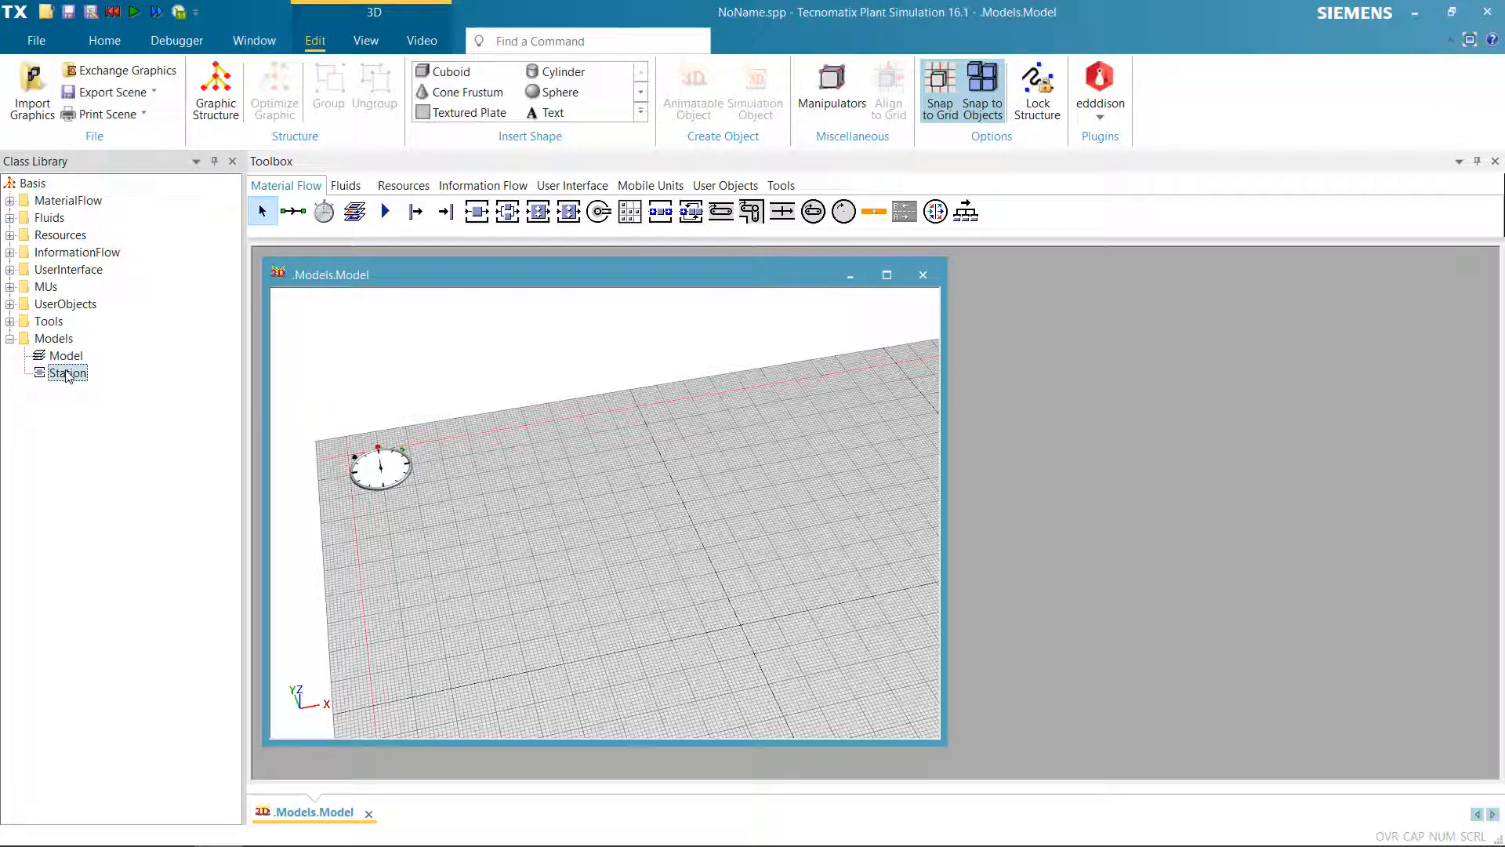
{"action": "left_click", "coordinate": [68, 374]}
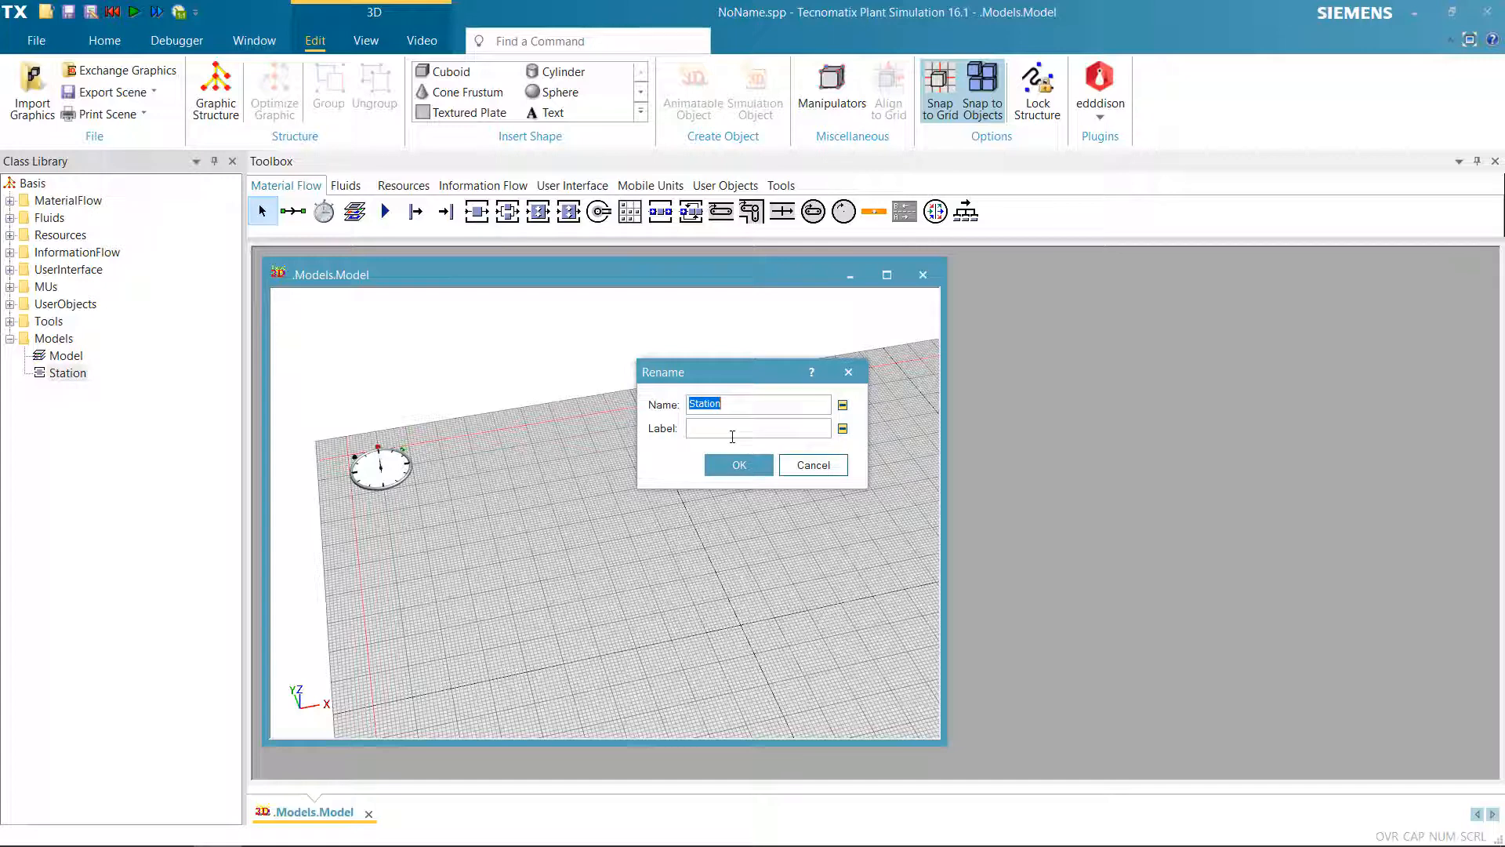
{"action": "type", "text": "Robot"}
{"action": "key", "text": "Return"}
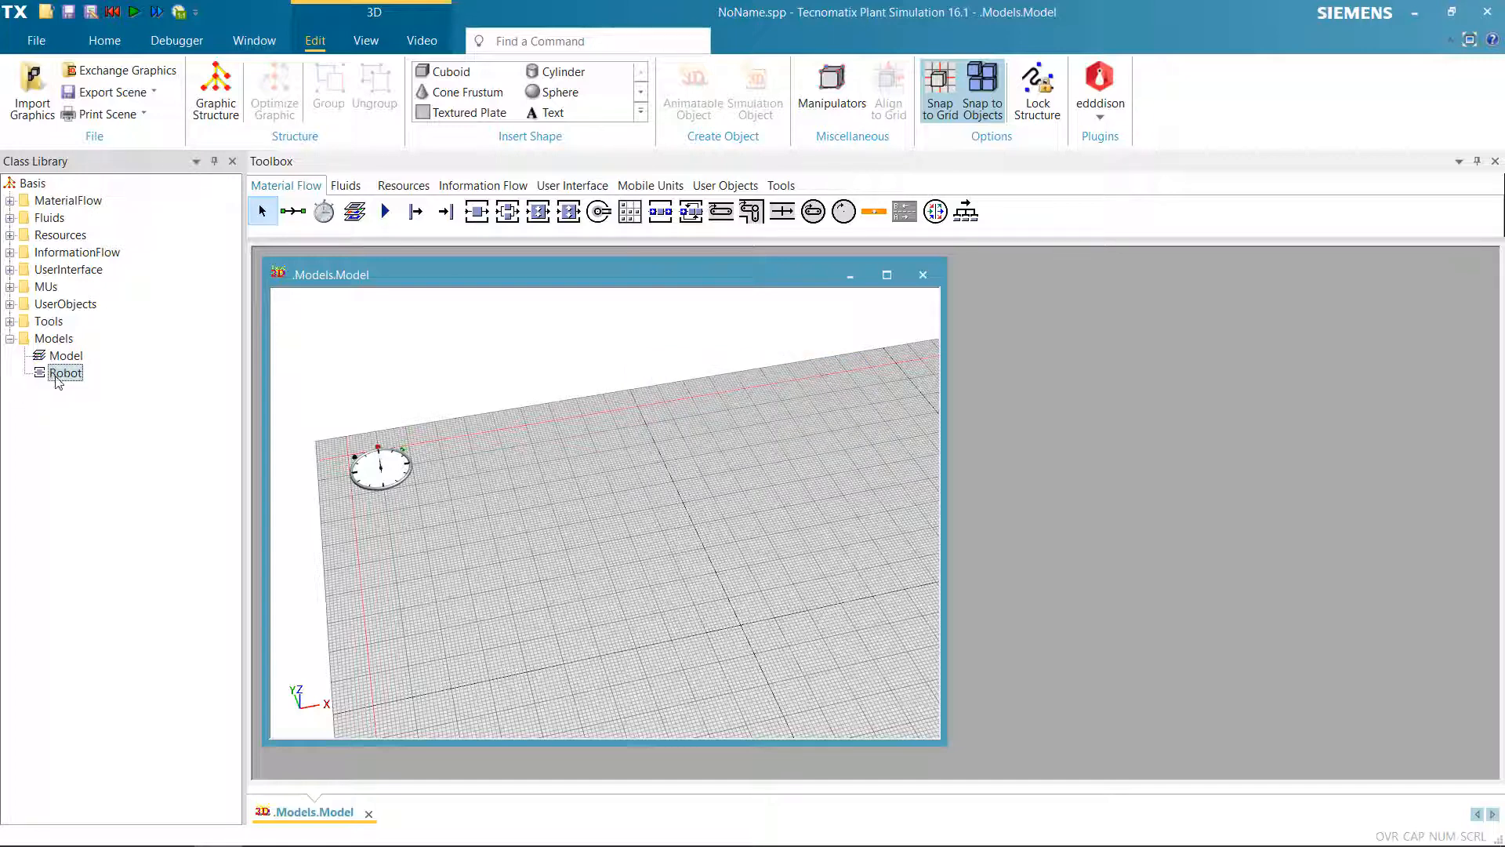
Open the Robot class in its own 3D view
{"action": "right_click", "coordinate": [101, 376]}
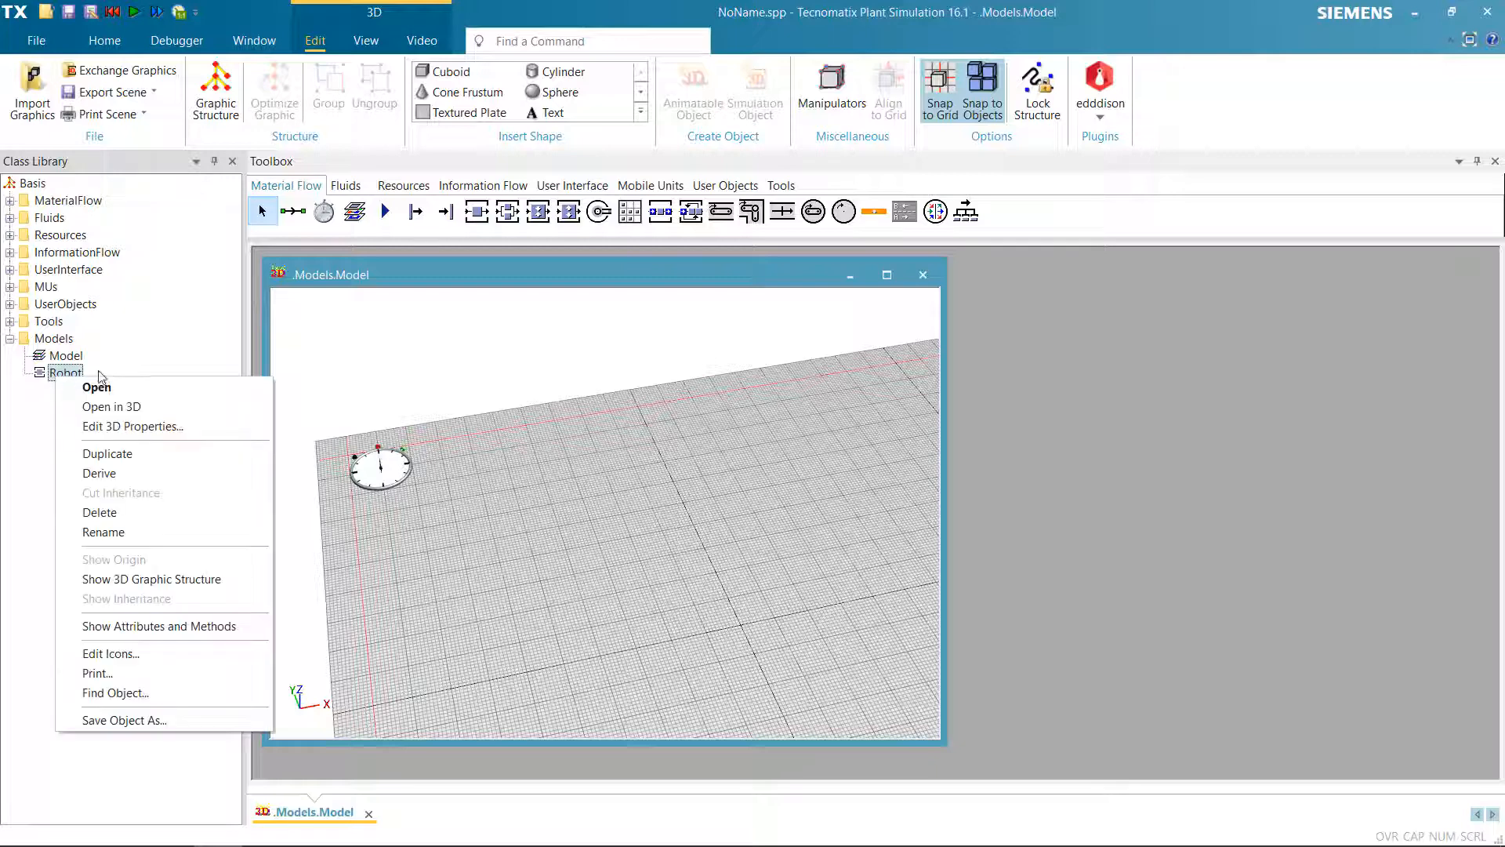
{"action": "left_click", "coordinate": [137, 407]}
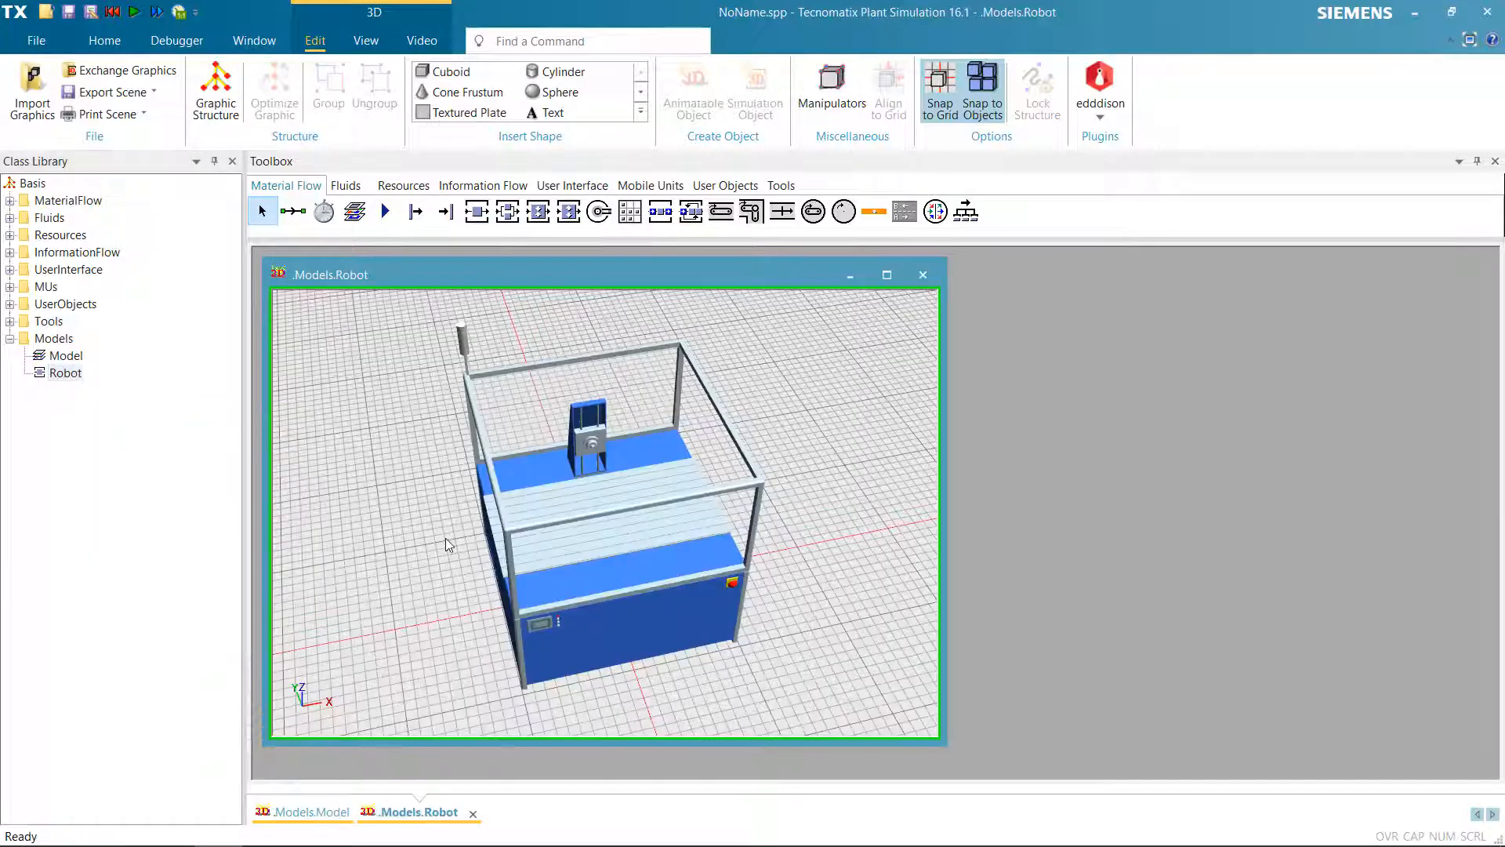
{"action": "scroll", "coordinate": [567, 530], "scroll_direction": "down", "scroll_amount": 3}
{"action": "scroll", "coordinate": [567, 530], "scroll_direction": "up", "scroll_amount": 4}
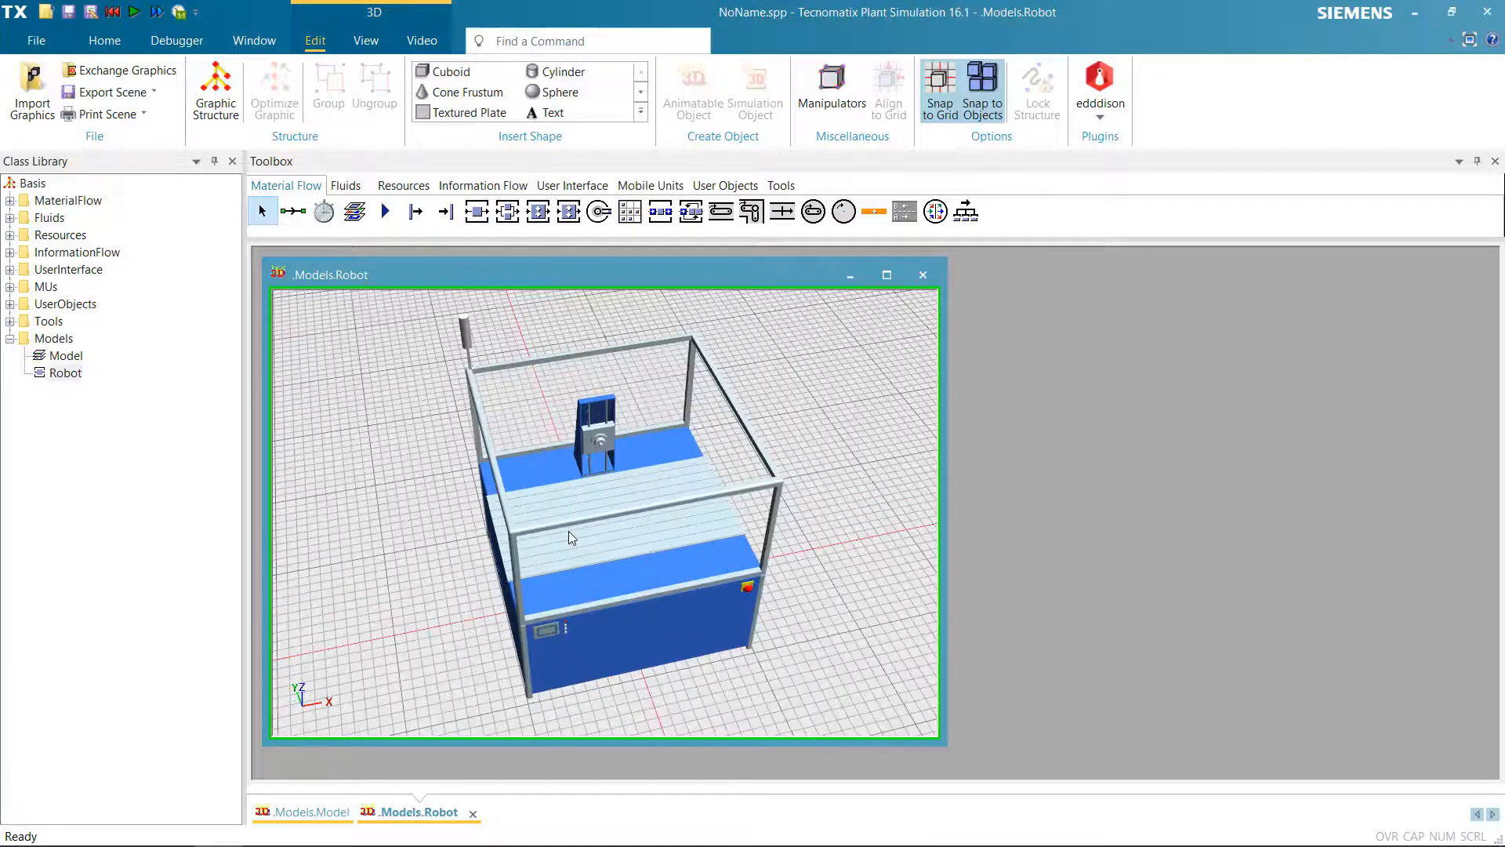
{"action": "scroll", "coordinate": [571, 531], "scroll_direction": "down", "scroll_amount": 3}
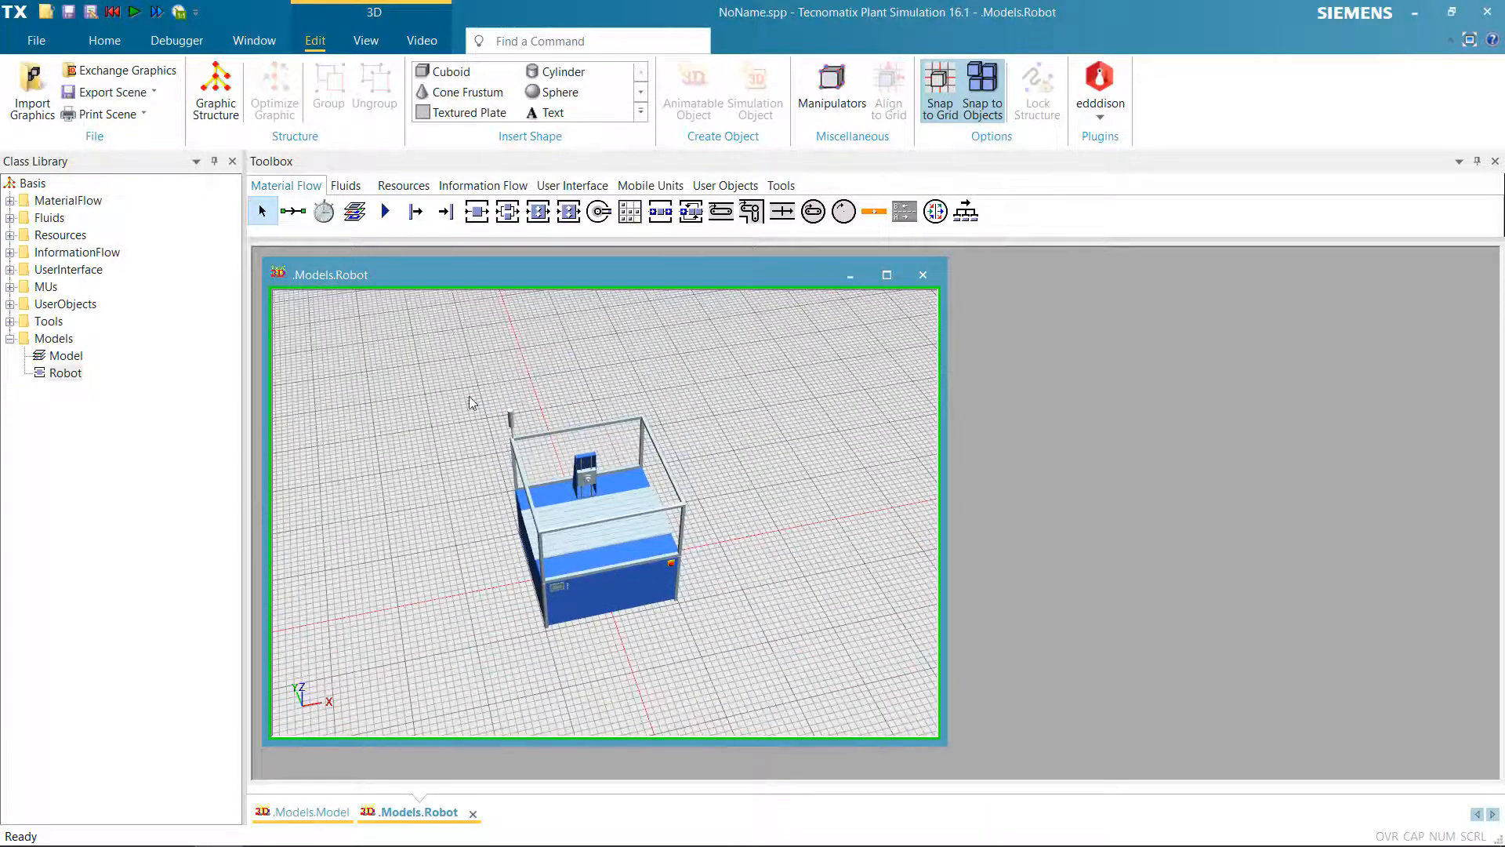
Select the default station graphics in the Robot 3D view and delete them
{"action": "left_click_drag", "start_coordinate": [458, 378], "coordinate": [747, 611]}
{"action": "left_click", "coordinate": [680, 612]}
{"action": "left_click_drag", "start_coordinate": [426, 359], "coordinate": [733, 656]}
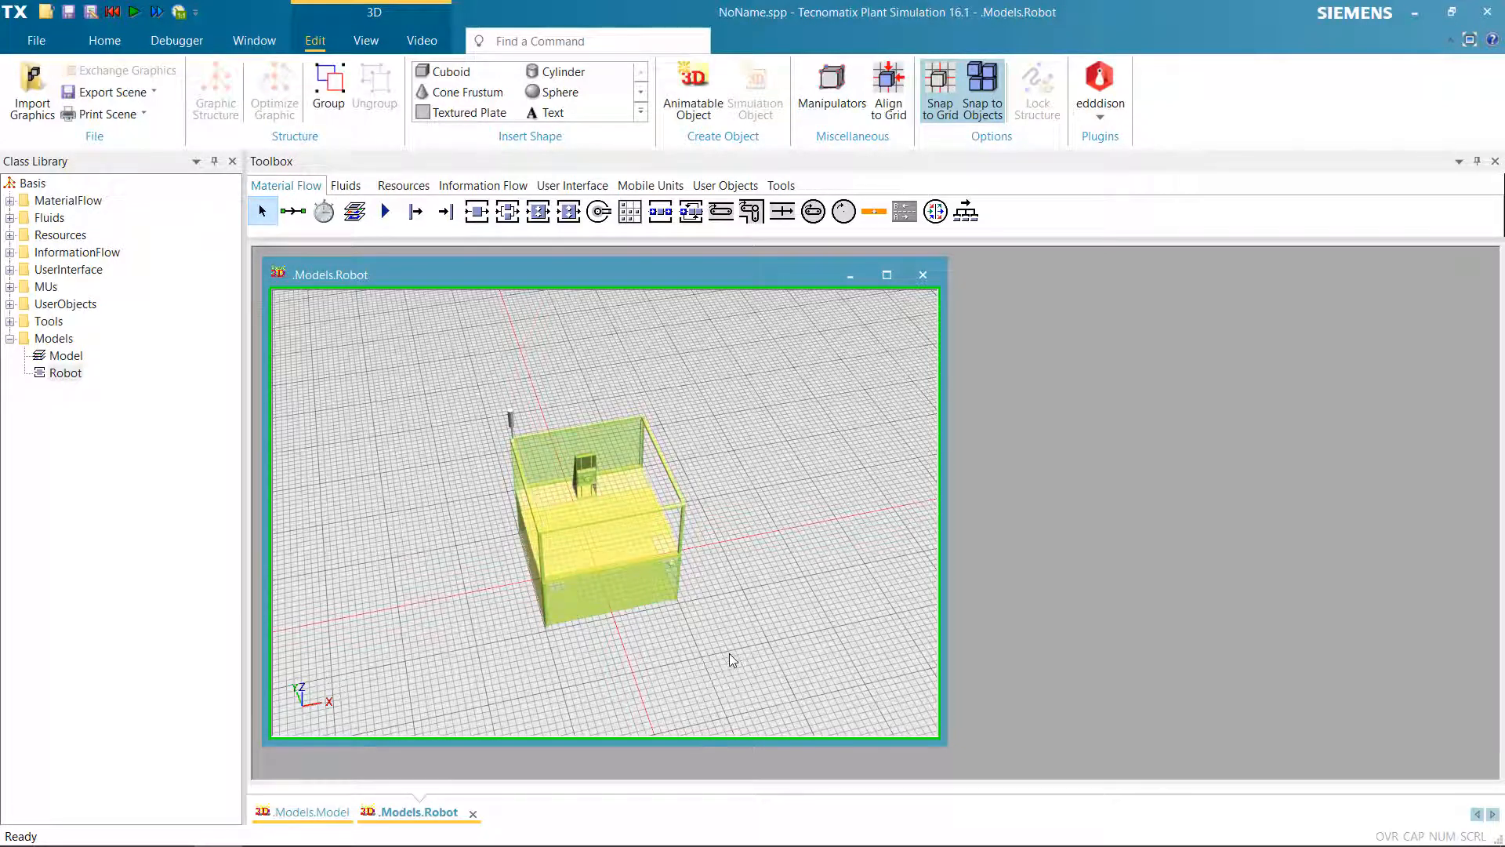
{"action": "key", "text": "Delete"}
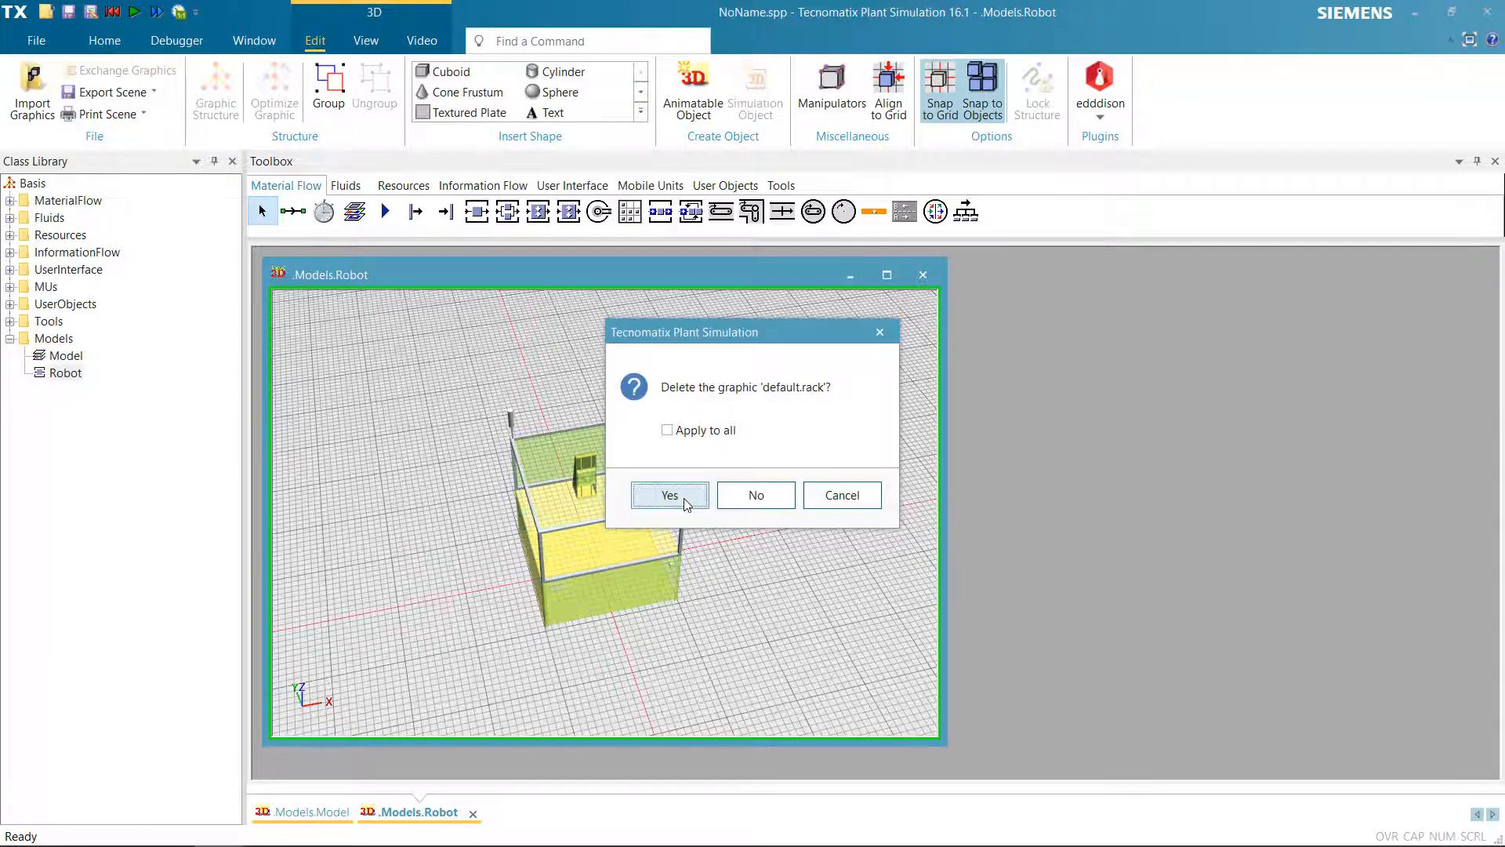
{"action": "left_click", "coordinate": [673, 489]}
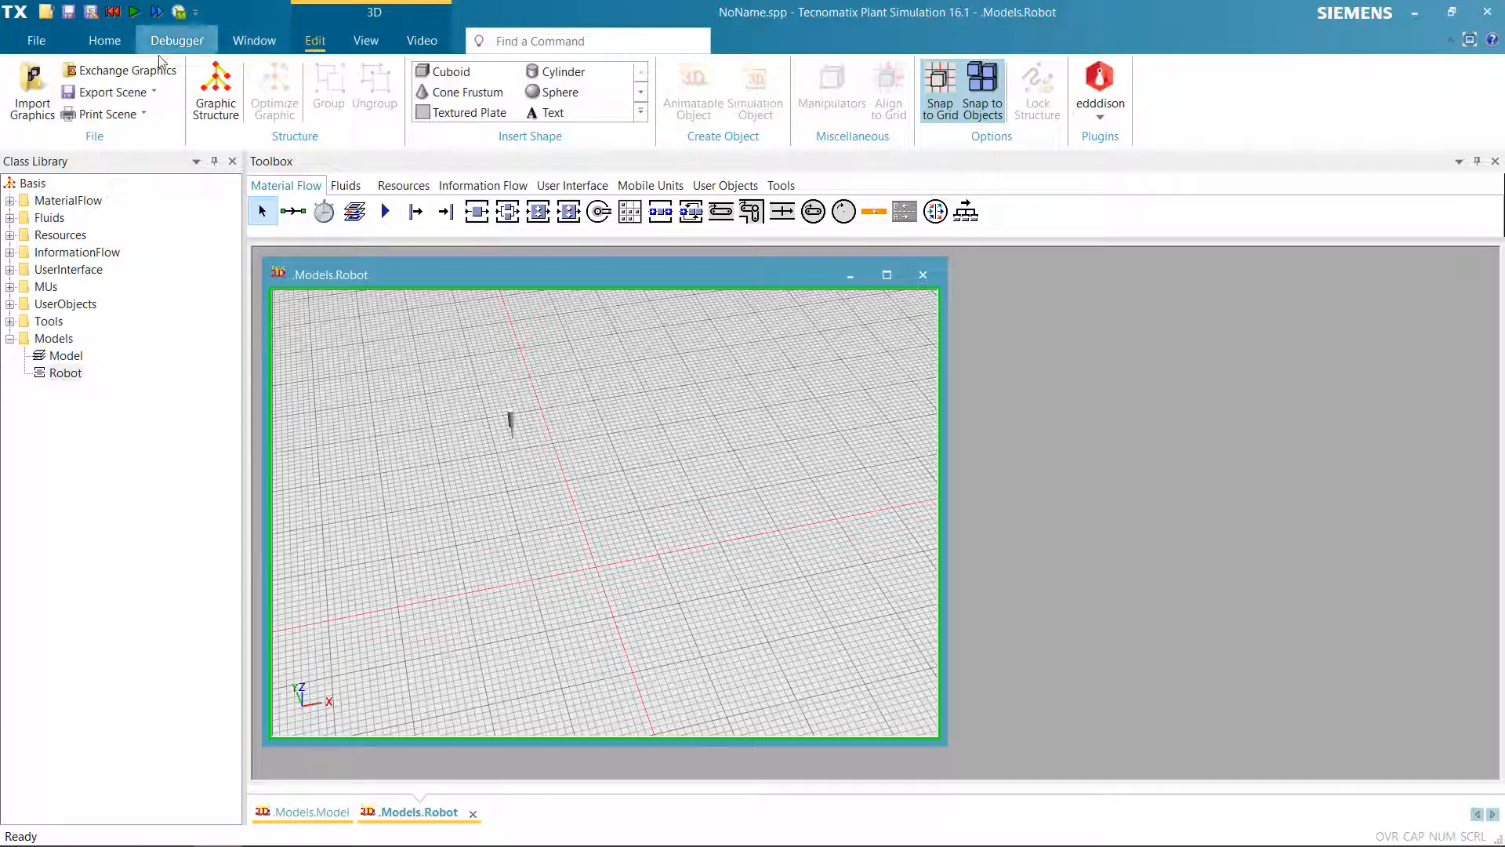
Import the graphic file Robot_PlantSim1.stp from the kuka-robot-kr-600-fortec-1.snapshot.2 folder inside the Desktop's Robot folder
{"action": "left_click", "coordinate": [36, 109]}
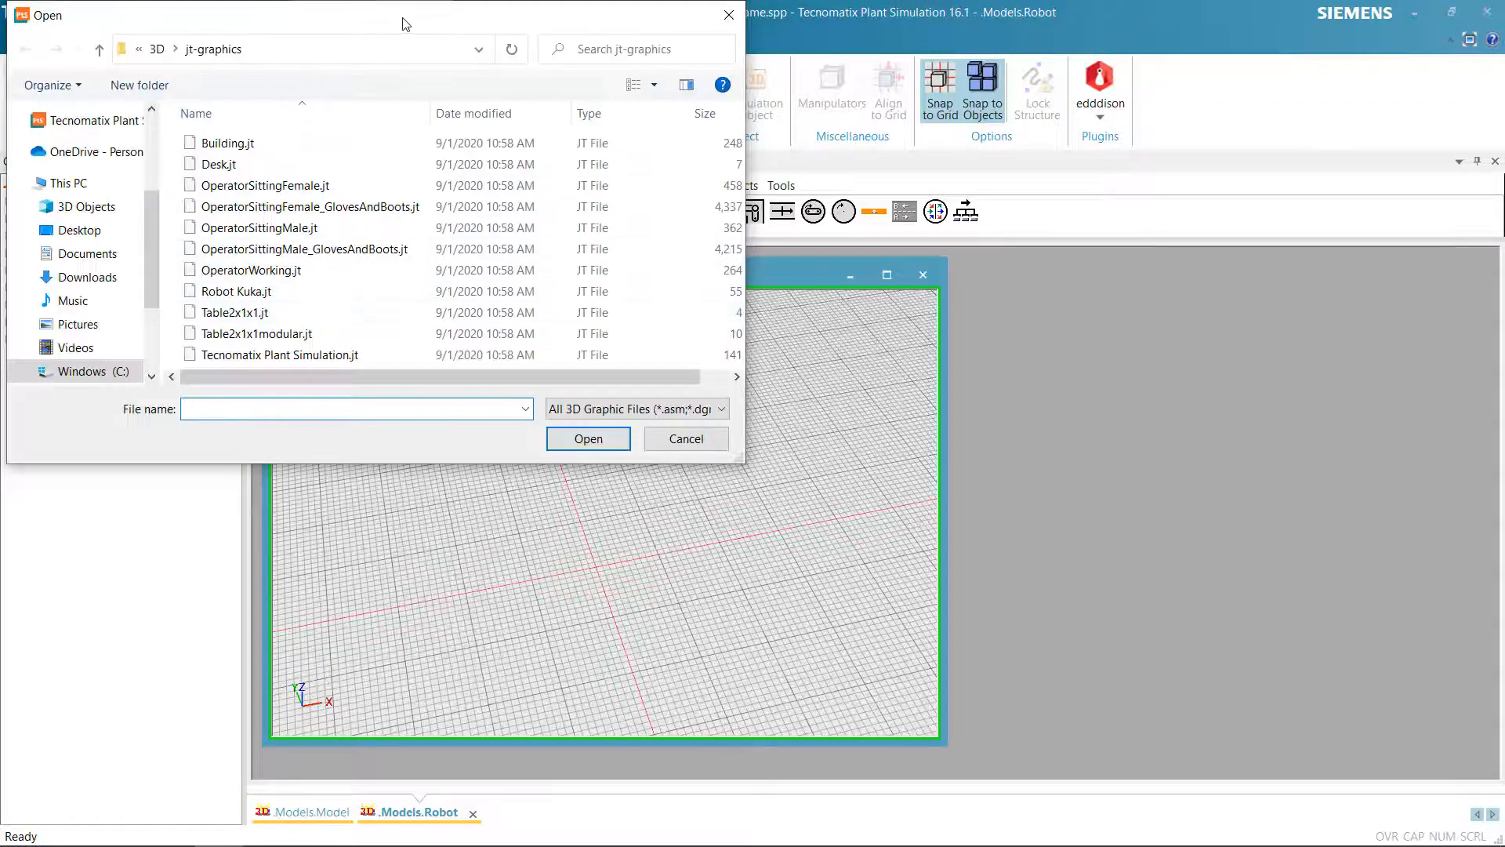
{"action": "left_click_drag", "start_coordinate": [402, 24], "coordinate": [1099, 159]}
{"action": "left_click", "coordinate": [802, 366]}
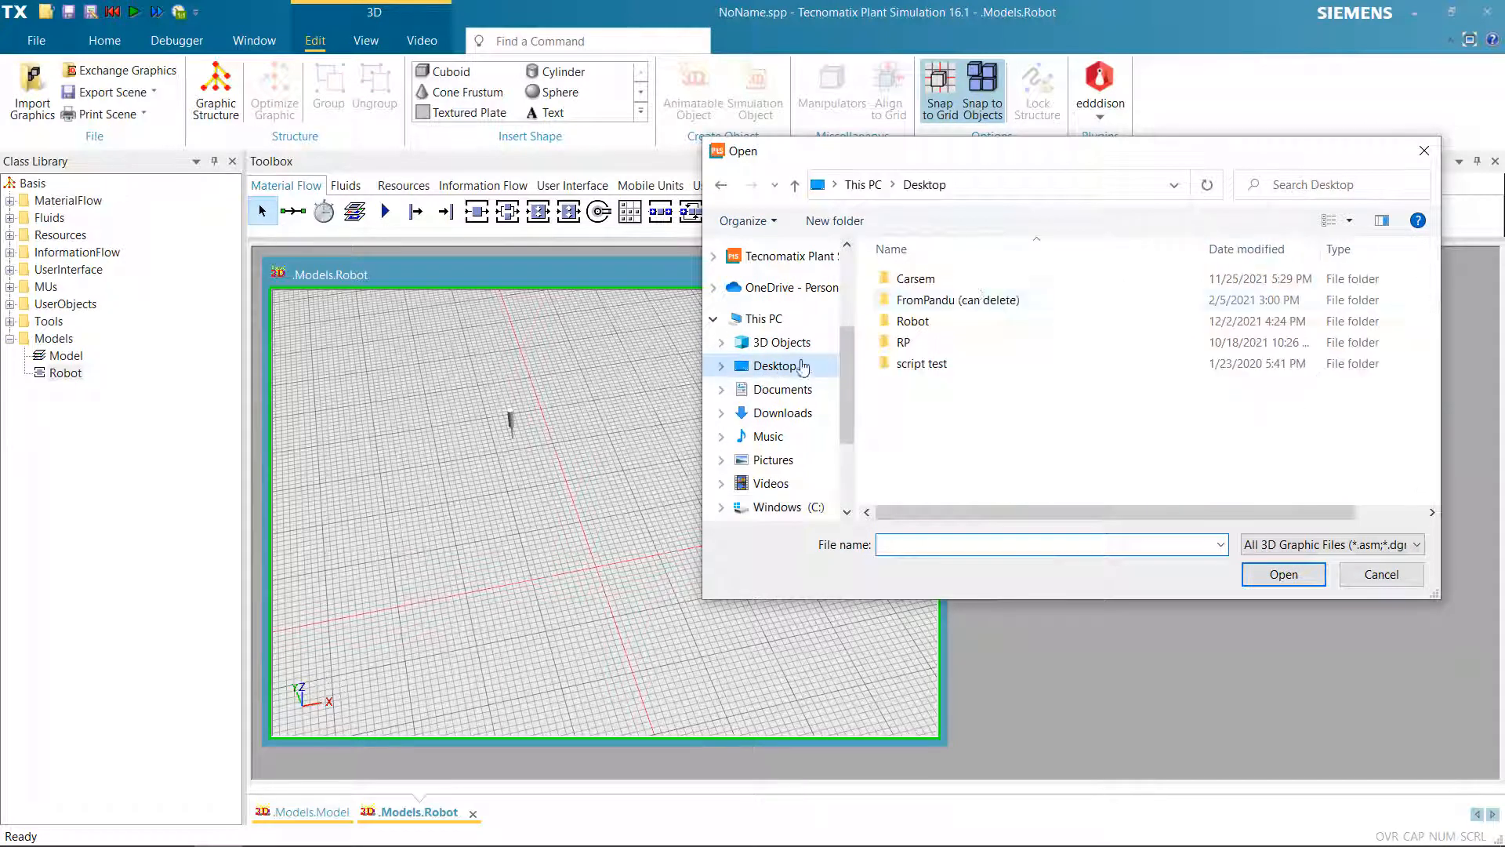
{"action": "double_click", "coordinate": [937, 322]}
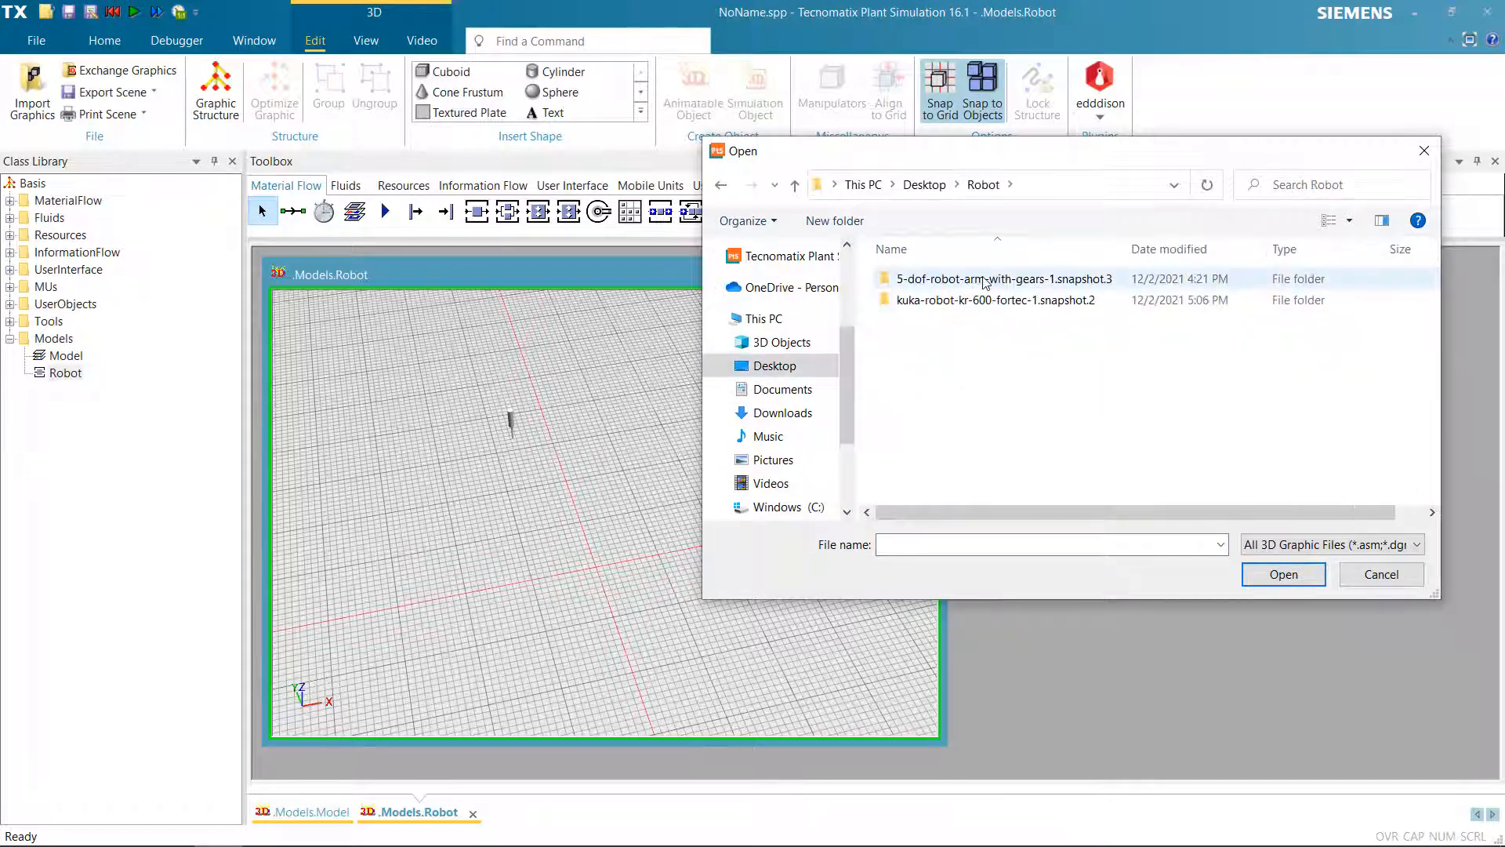
{"action": "double_click", "coordinate": [989, 300]}
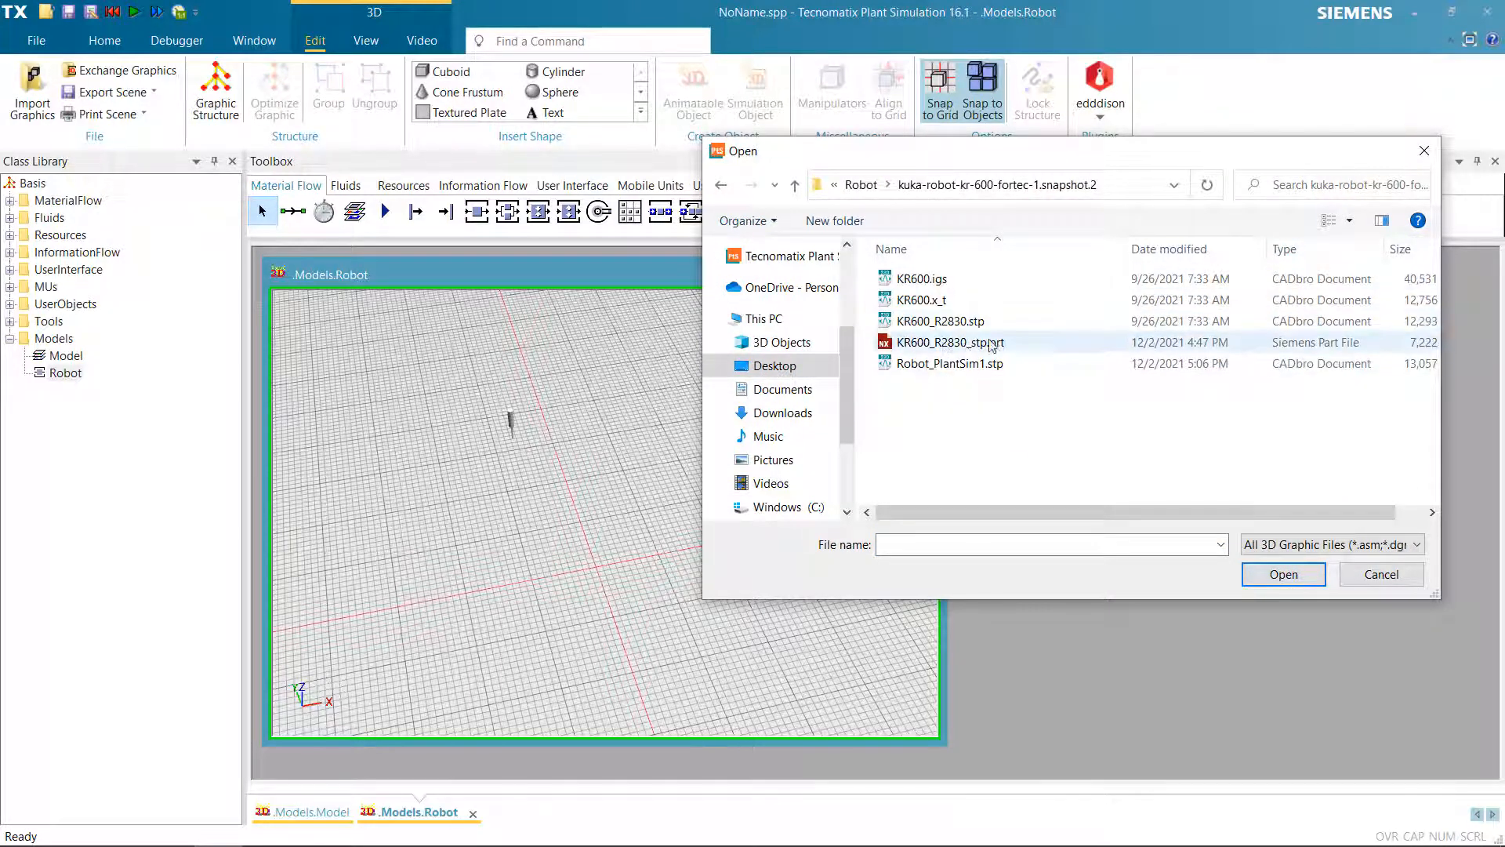
{"action": "double_click", "coordinate": [990, 364]}
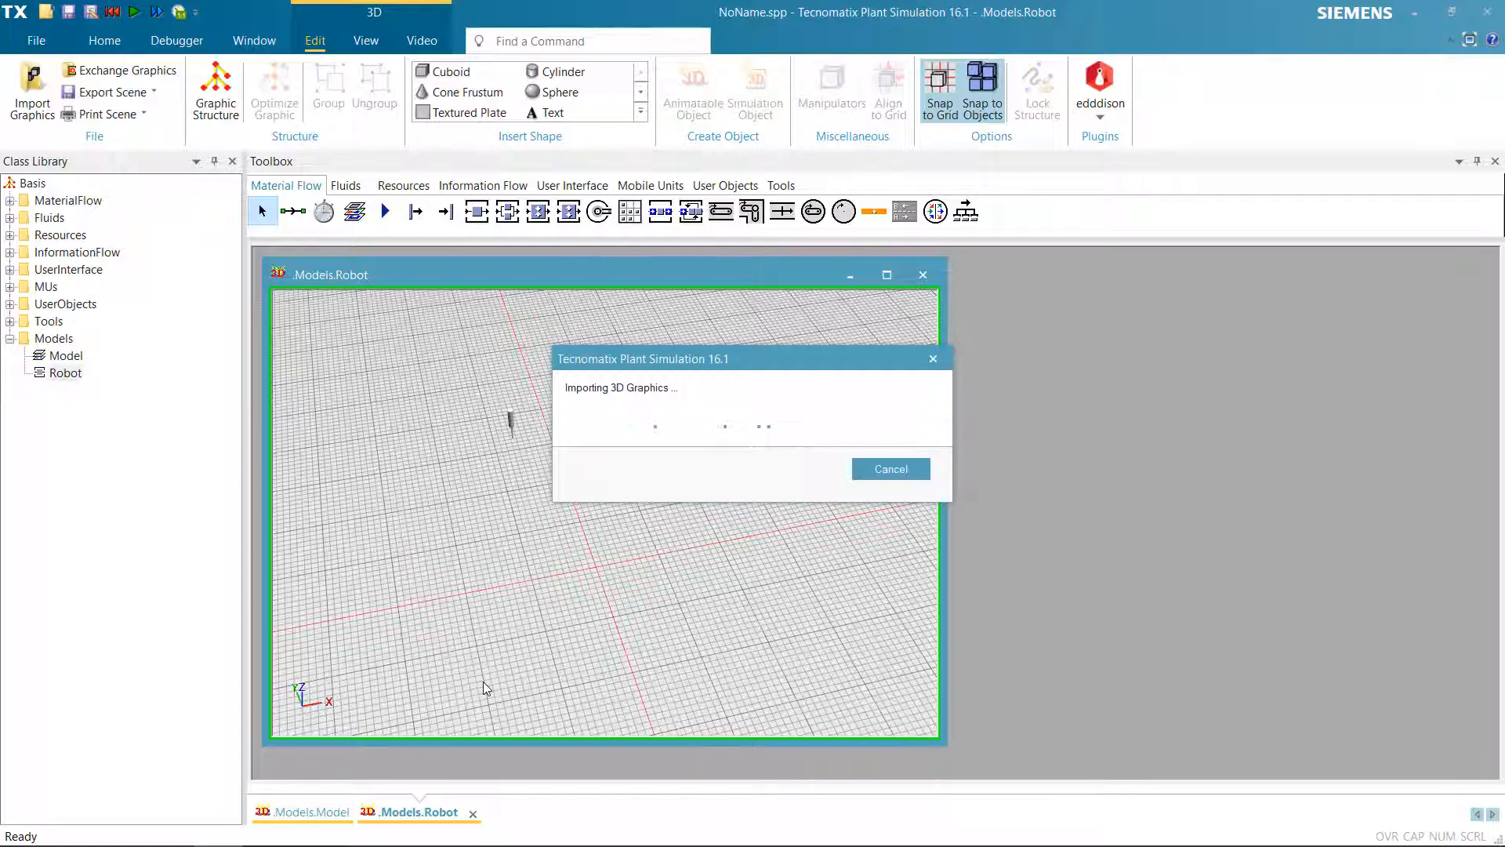
{"action": "key", "text": "alt+Tab"}
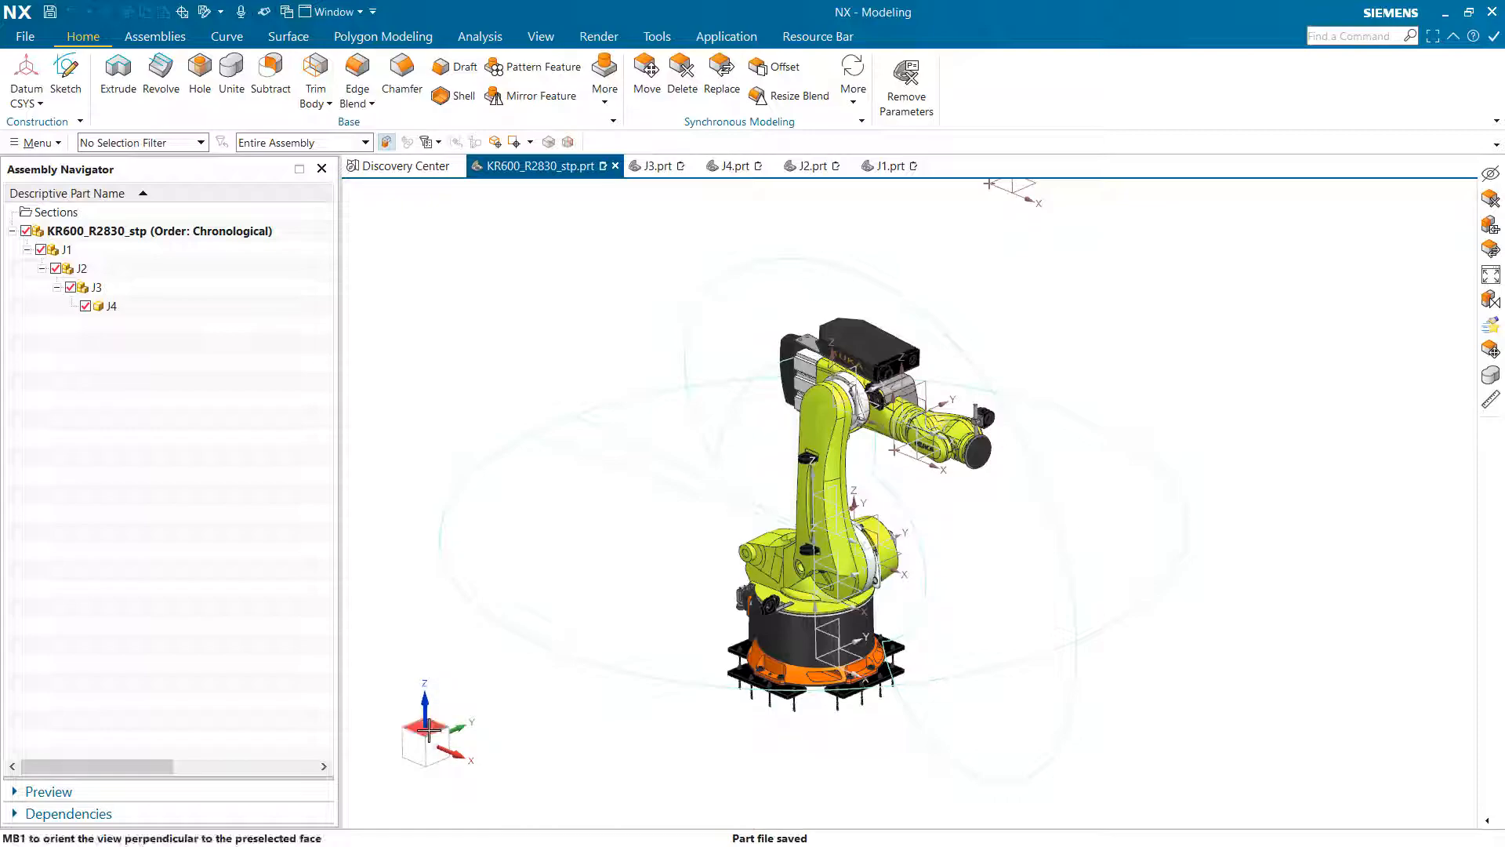
{"action": "key", "text": "alt+Tab"}
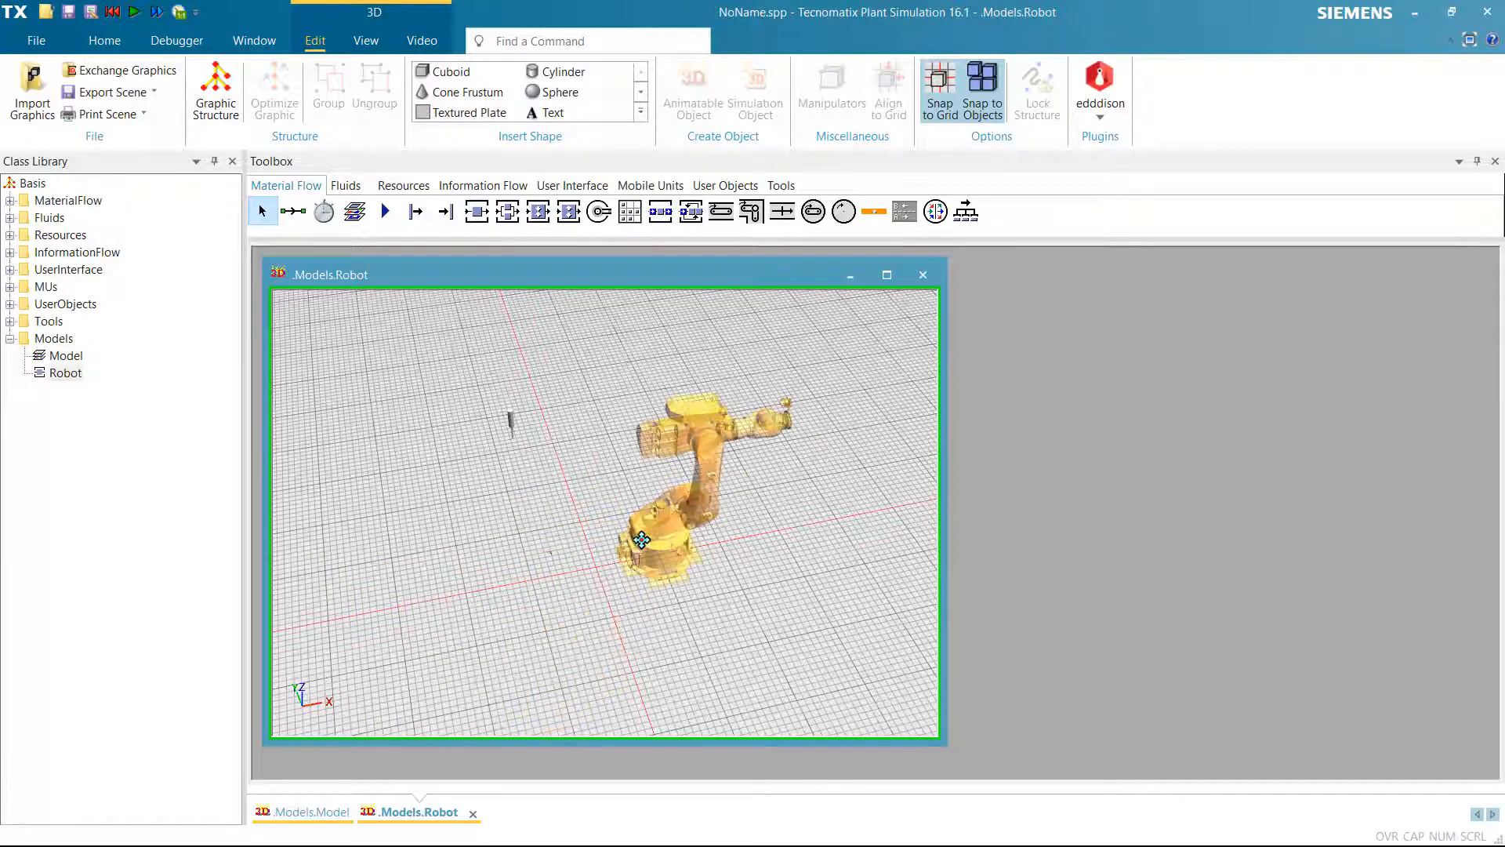
Place the imported robot graphic in the scene using Axes origin positioning and the Z-axis pointing up
{"action": "left_click_drag", "start_coordinate": [598, 526], "coordinate": [622, 576]}
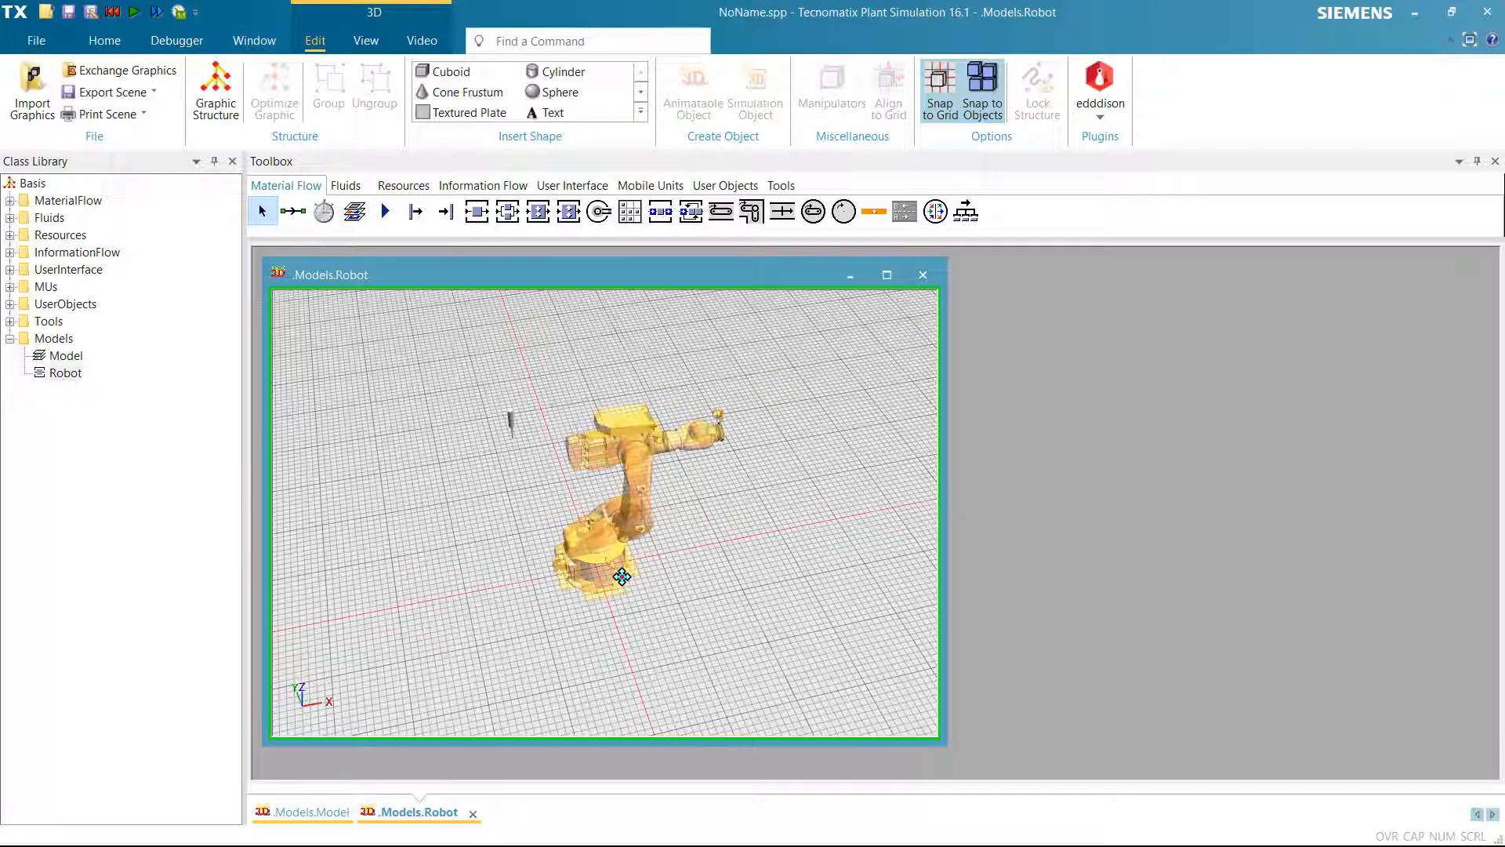
{"action": "mouse_move", "coordinate": [622, 576]}
{"action": "left_mouse_down"}
{"action": "mouse_move", "coordinate": [688, 564]}
{"action": "mouse_move", "coordinate": [599, 571]}
{"action": "left_mouse_up"}
{"action": "left_click", "coordinate": [599, 570]}
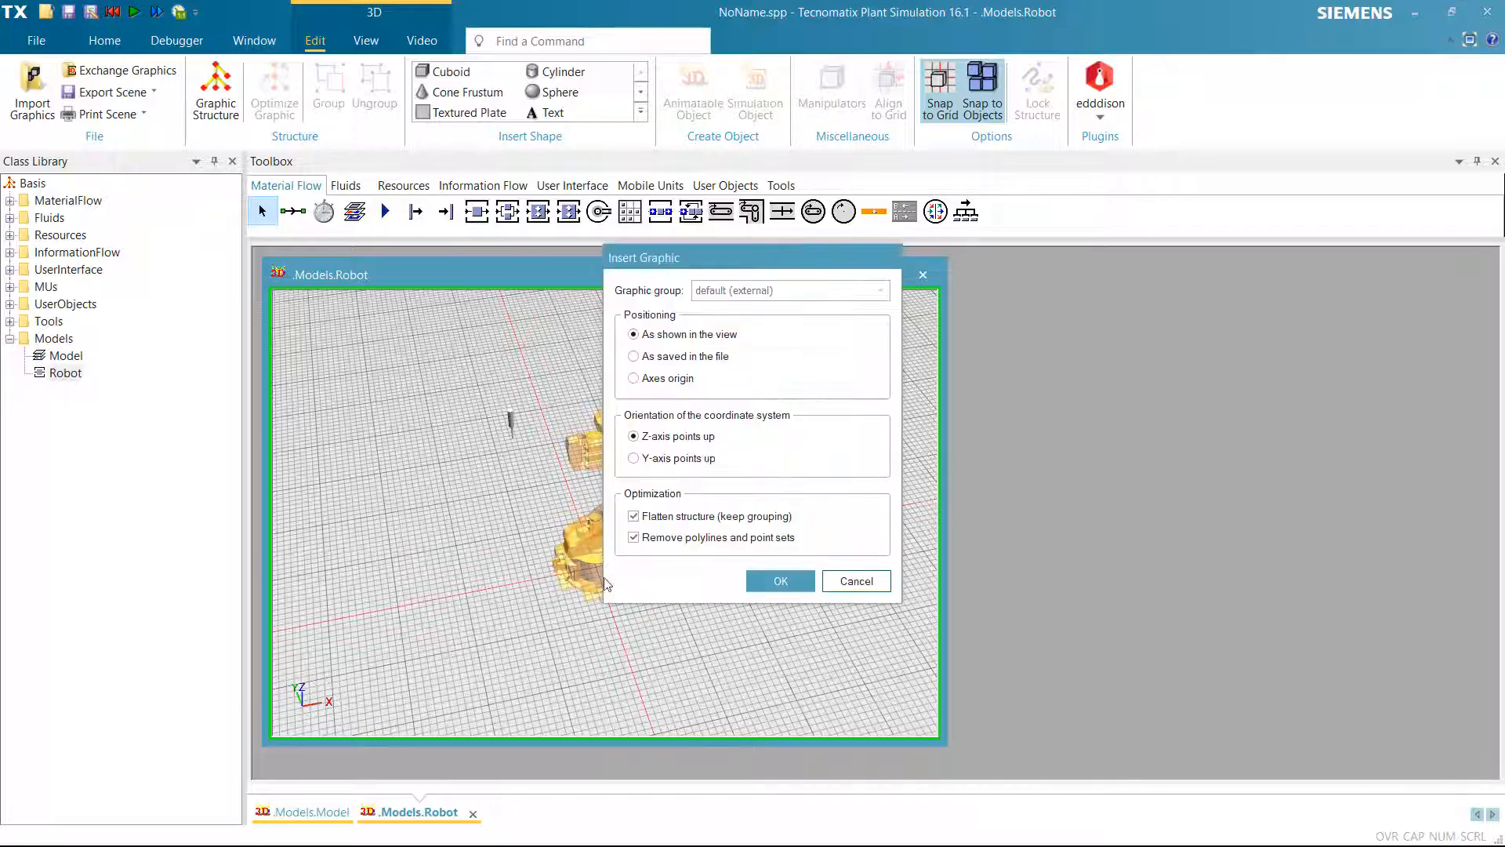
{"action": "left_click_drag", "start_coordinate": [847, 269], "coordinate": [1139, 274]}
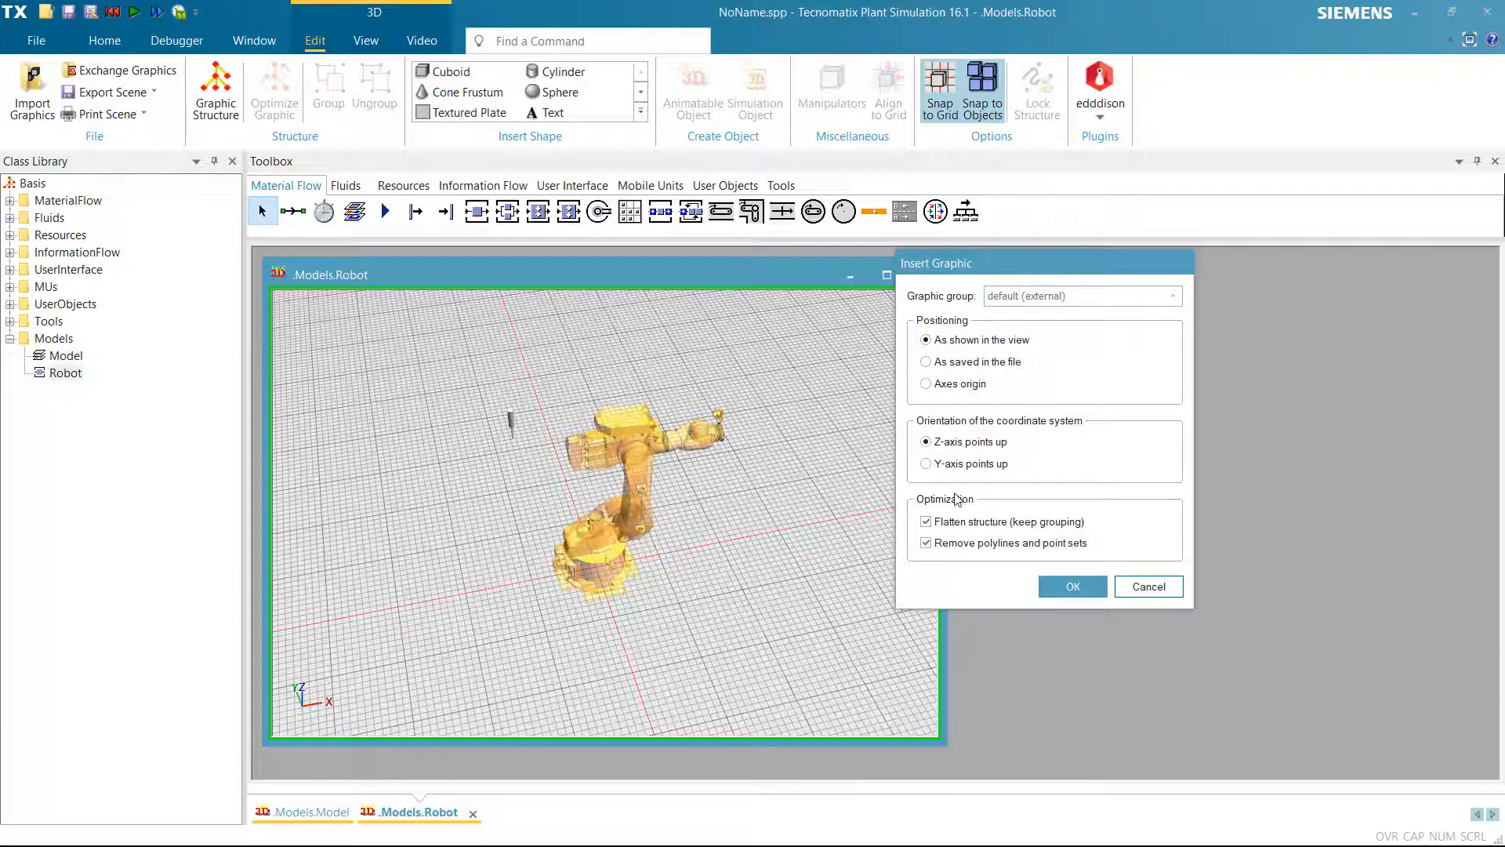
{"action": "left_click", "coordinate": [953, 386]}
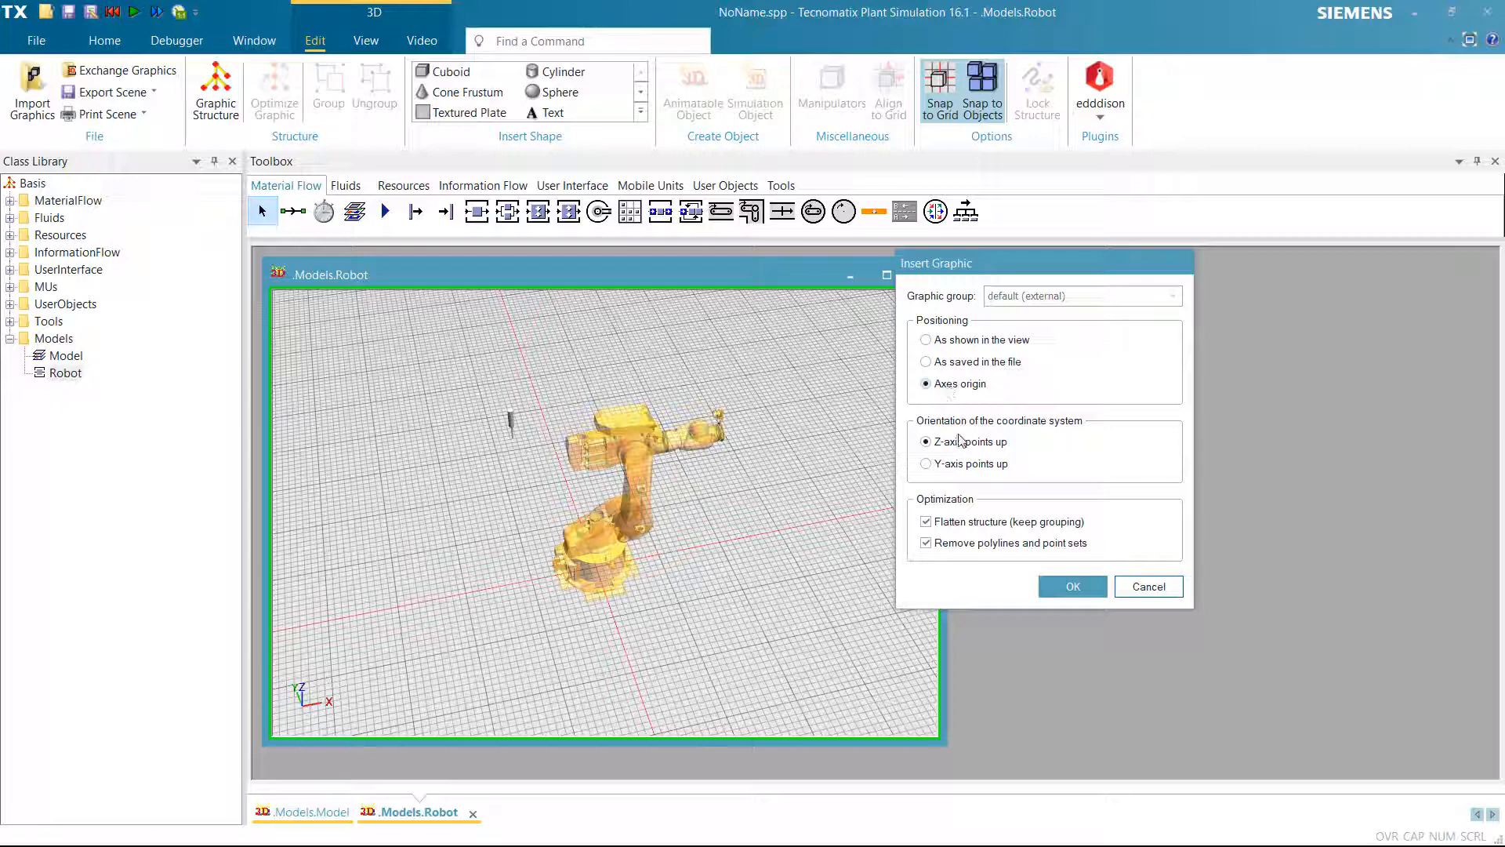
{"action": "left_click", "coordinate": [1072, 587]}
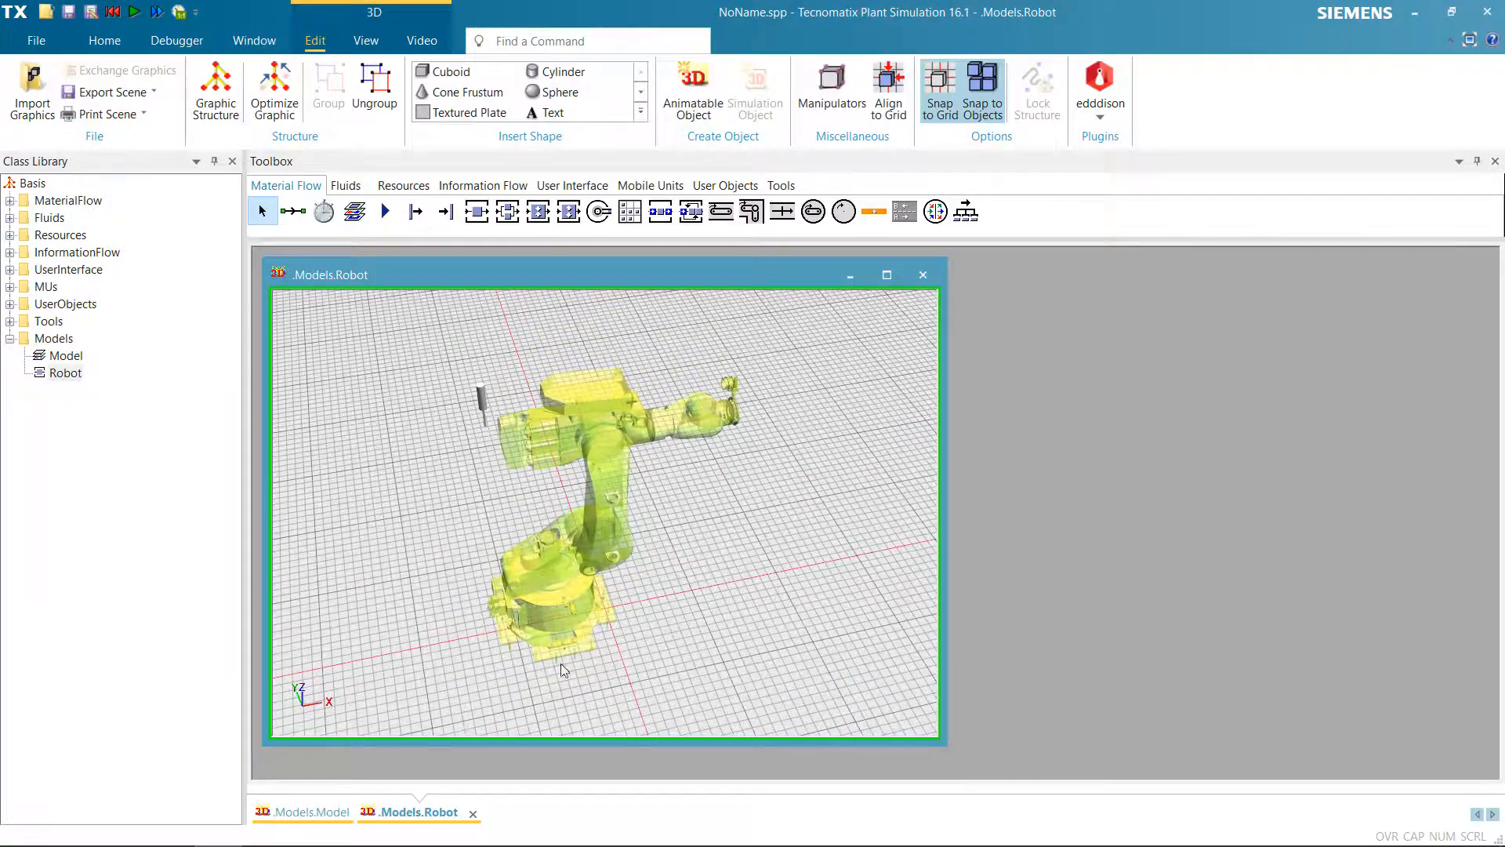
Set the X, Y and Z position of the Robot_PlantSim1 graphic to 0 in its 3D properties
{"action": "scroll", "coordinate": [564, 671], "scroll_direction": "up", "scroll_amount": 5}
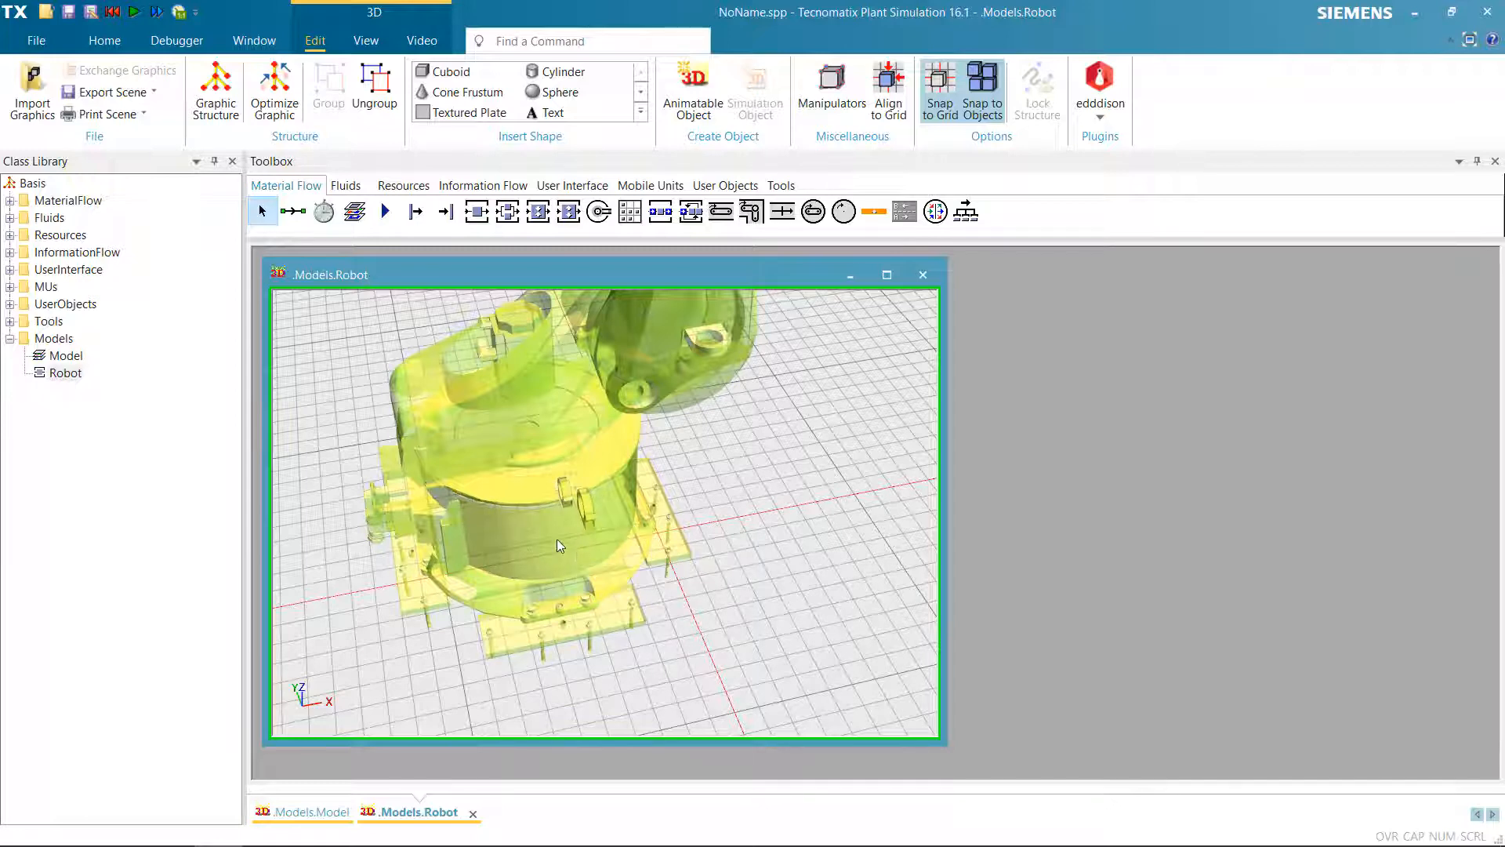
{"action": "right_click", "coordinate": [541, 525]}
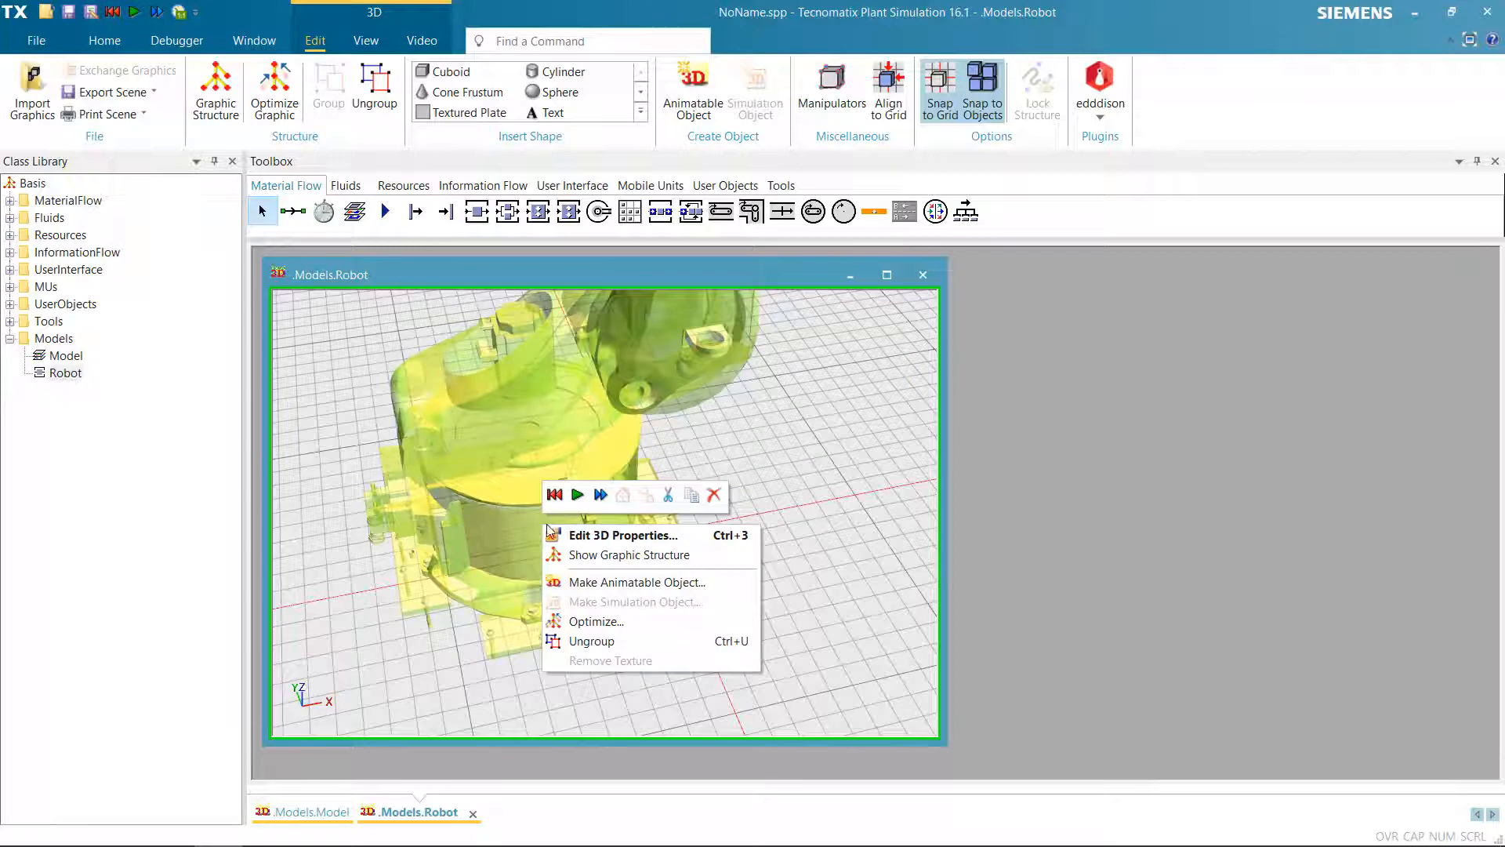
{"action": "left_click", "coordinate": [623, 536]}
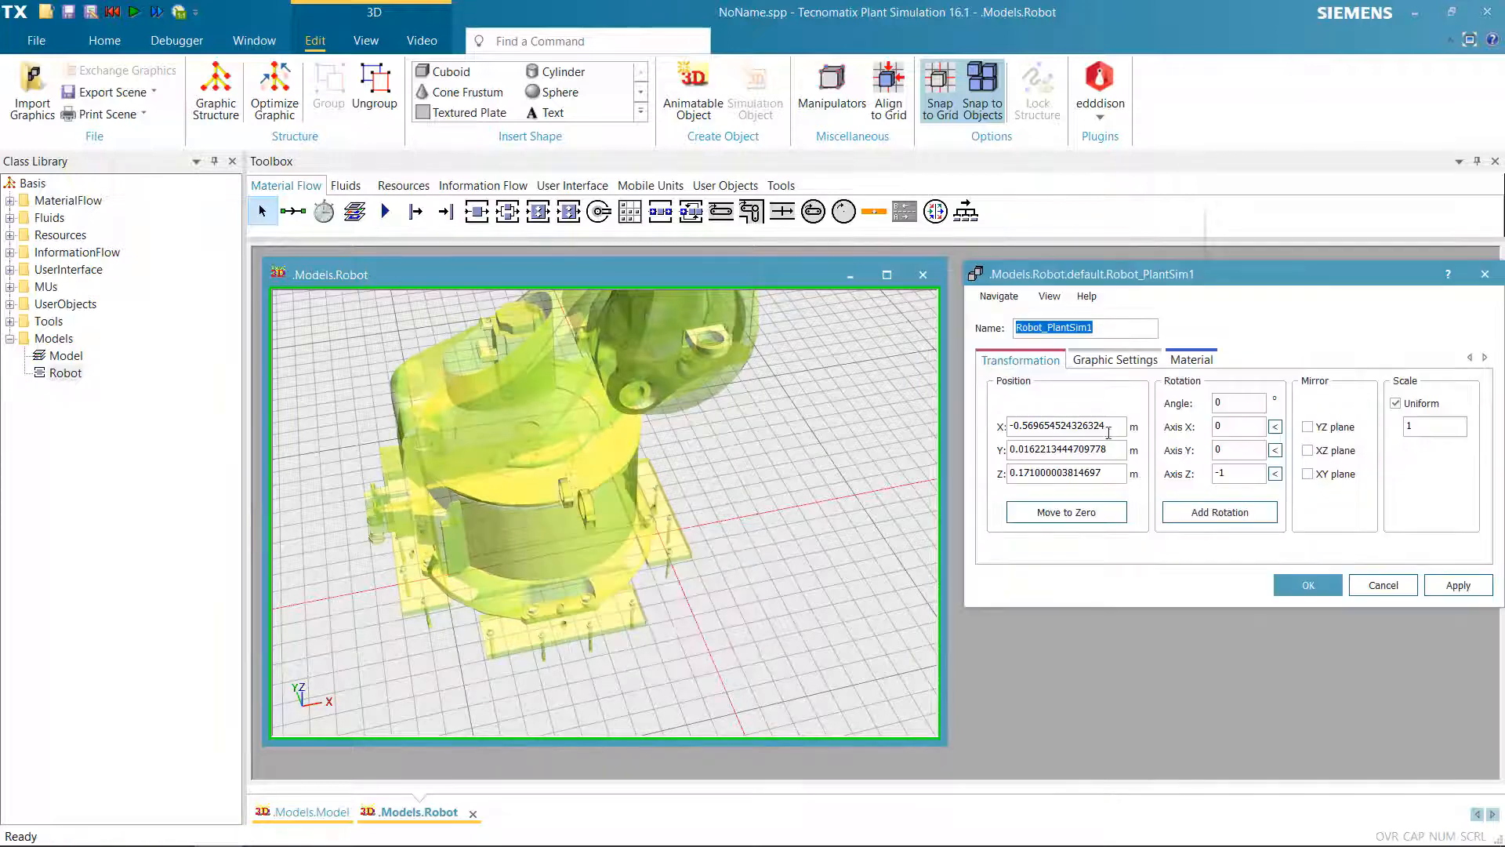
{"action": "double_click", "coordinate": [1060, 428]}
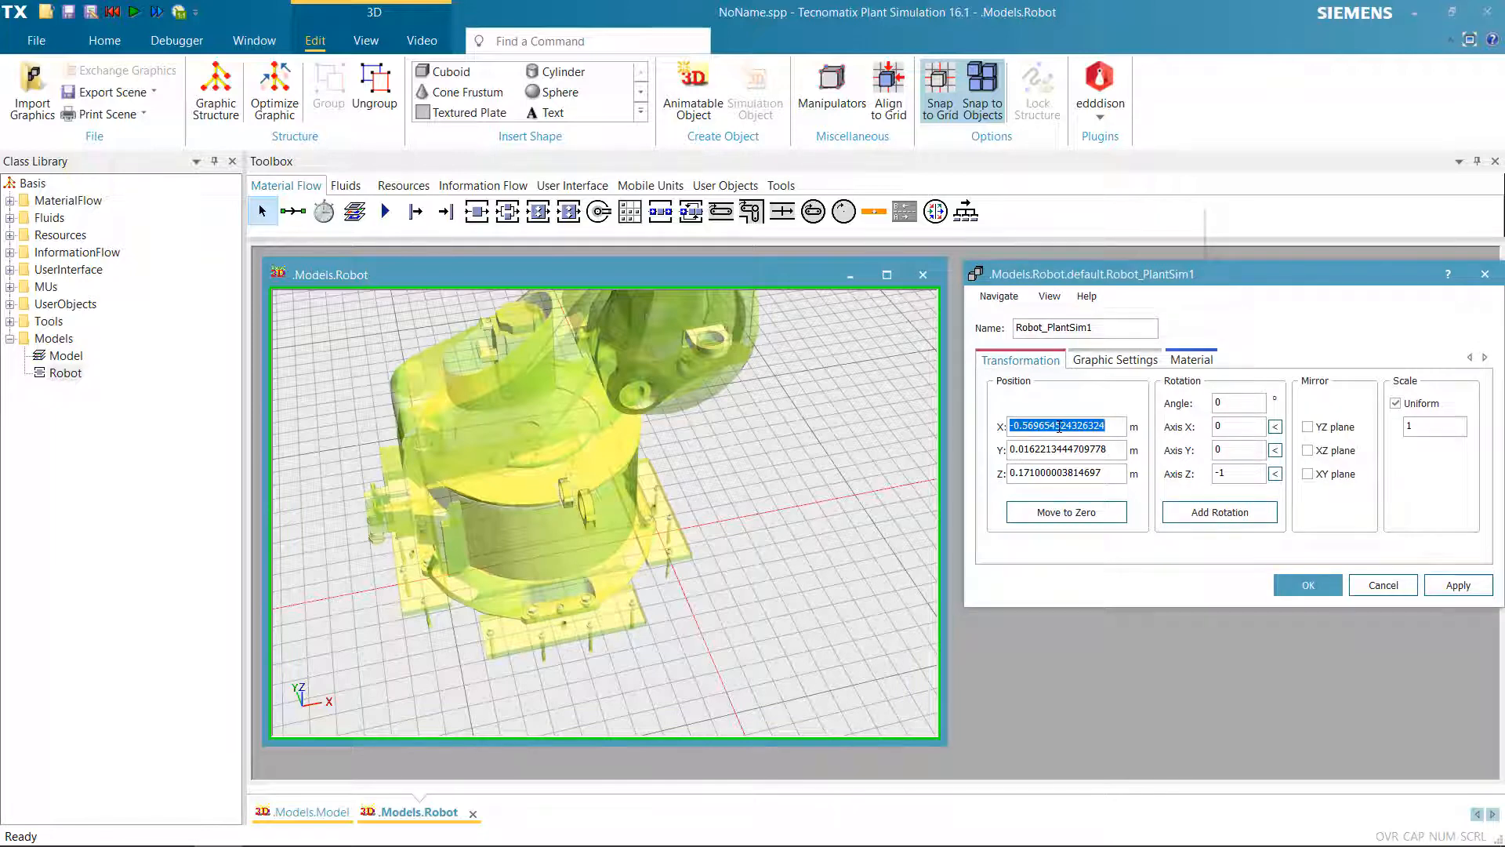
{"action": "type", "text": "0"}
{"action": "double_click", "coordinate": [1055, 451]}
{"action": "type", "text": "0"}
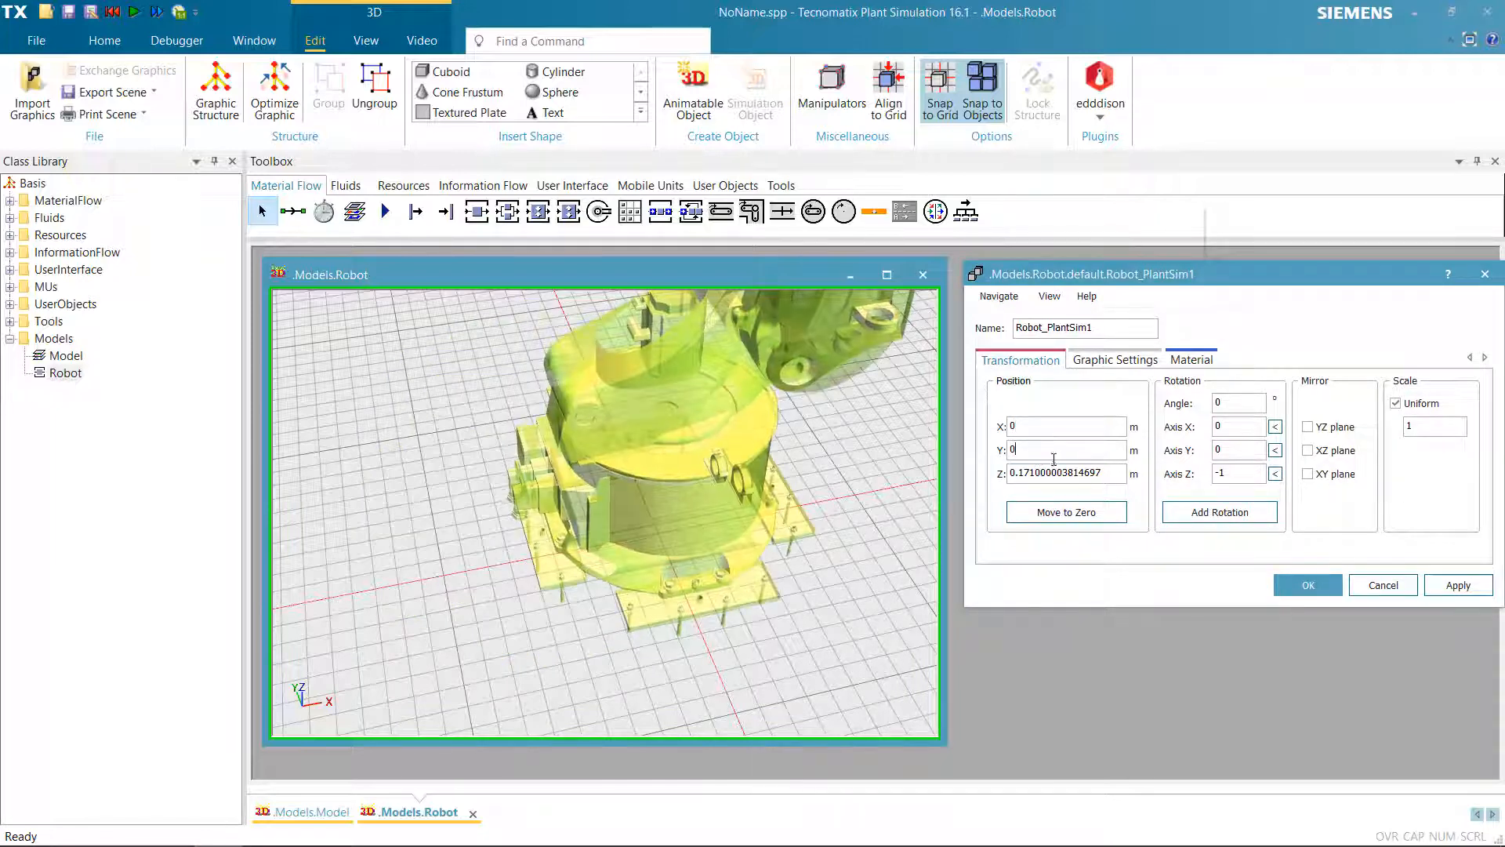
{"action": "double_click", "coordinate": [1052, 474]}
{"action": "type", "text": "0"}
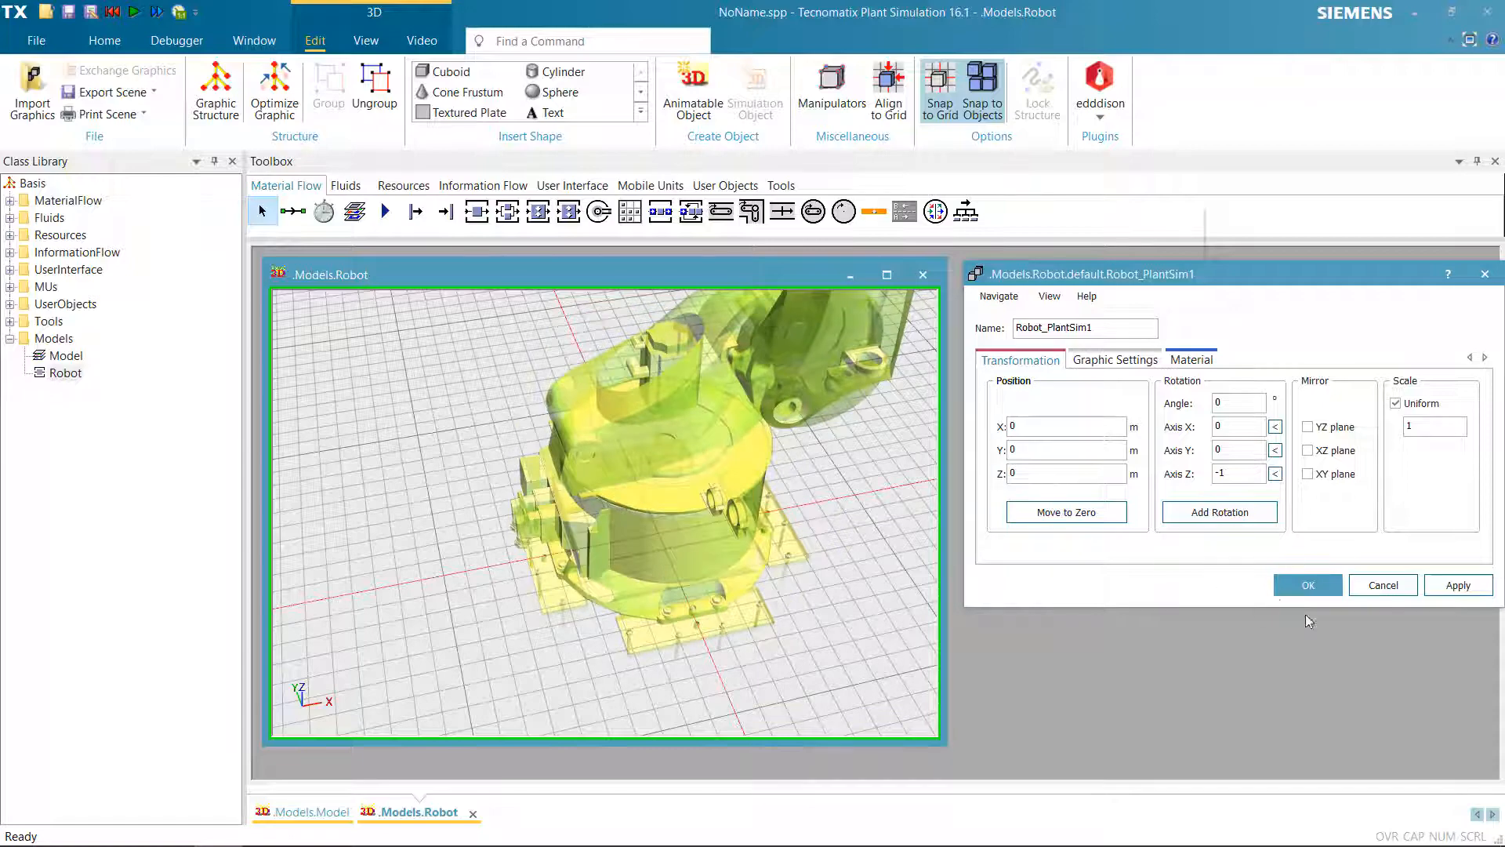
{"action": "left_click", "coordinate": [1321, 590]}
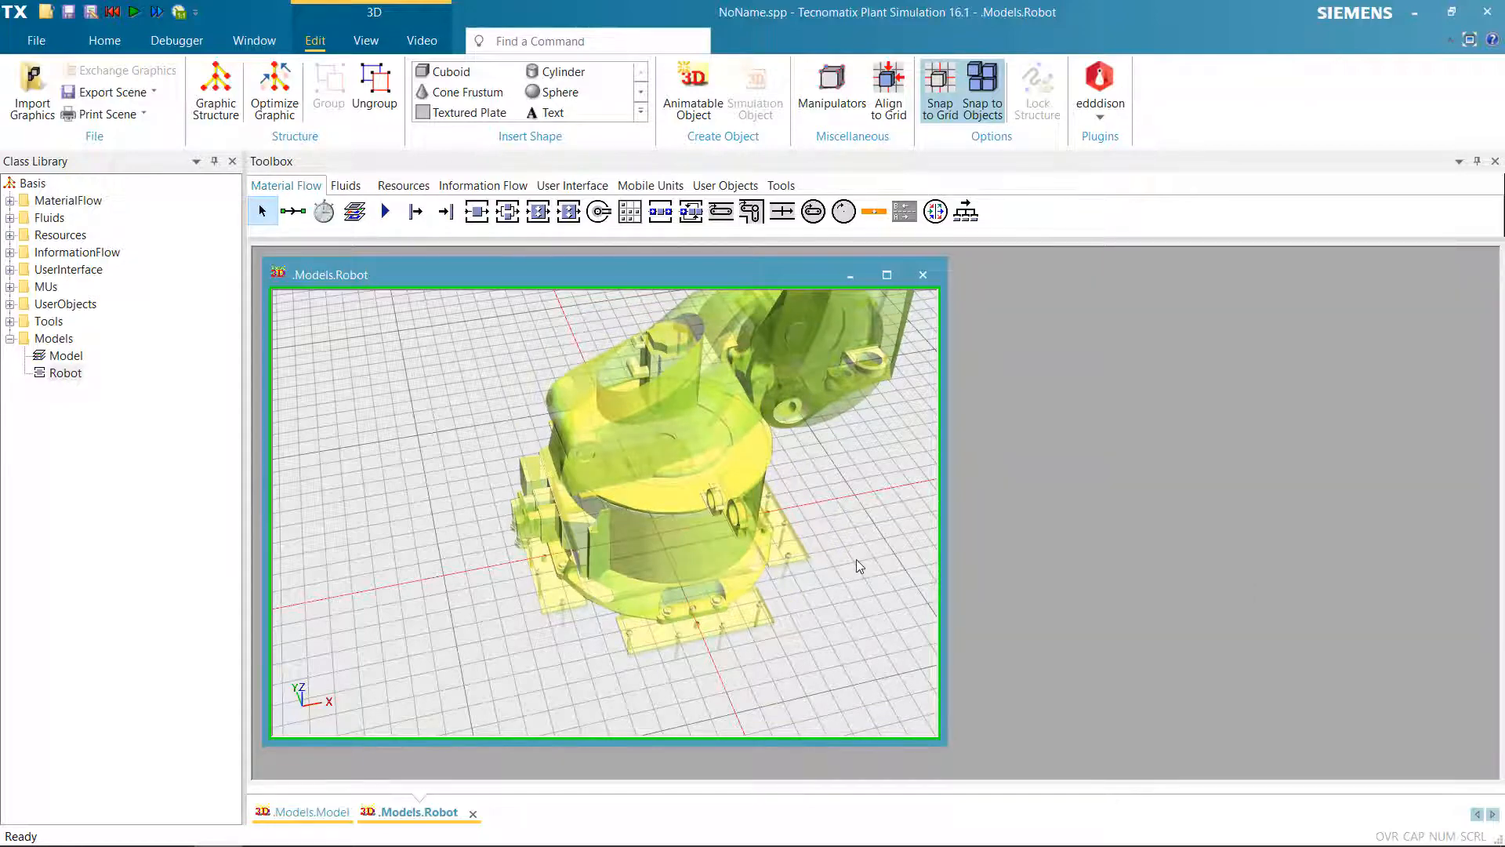
Examine how the robot's base plates and anchor bolts sit on the grid, along with the whole arm
{"action": "left_click", "coordinate": [830, 616]}
{"action": "middle_click_drag", "start_coordinate": [821, 635], "coordinate": [777, 586]}
{"action": "scroll", "coordinate": [654, 538], "scroll_direction": "up", "scroll_amount": 4}
{"action": "scroll", "coordinate": [654, 538], "scroll_direction": "down", "scroll_amount": 3}
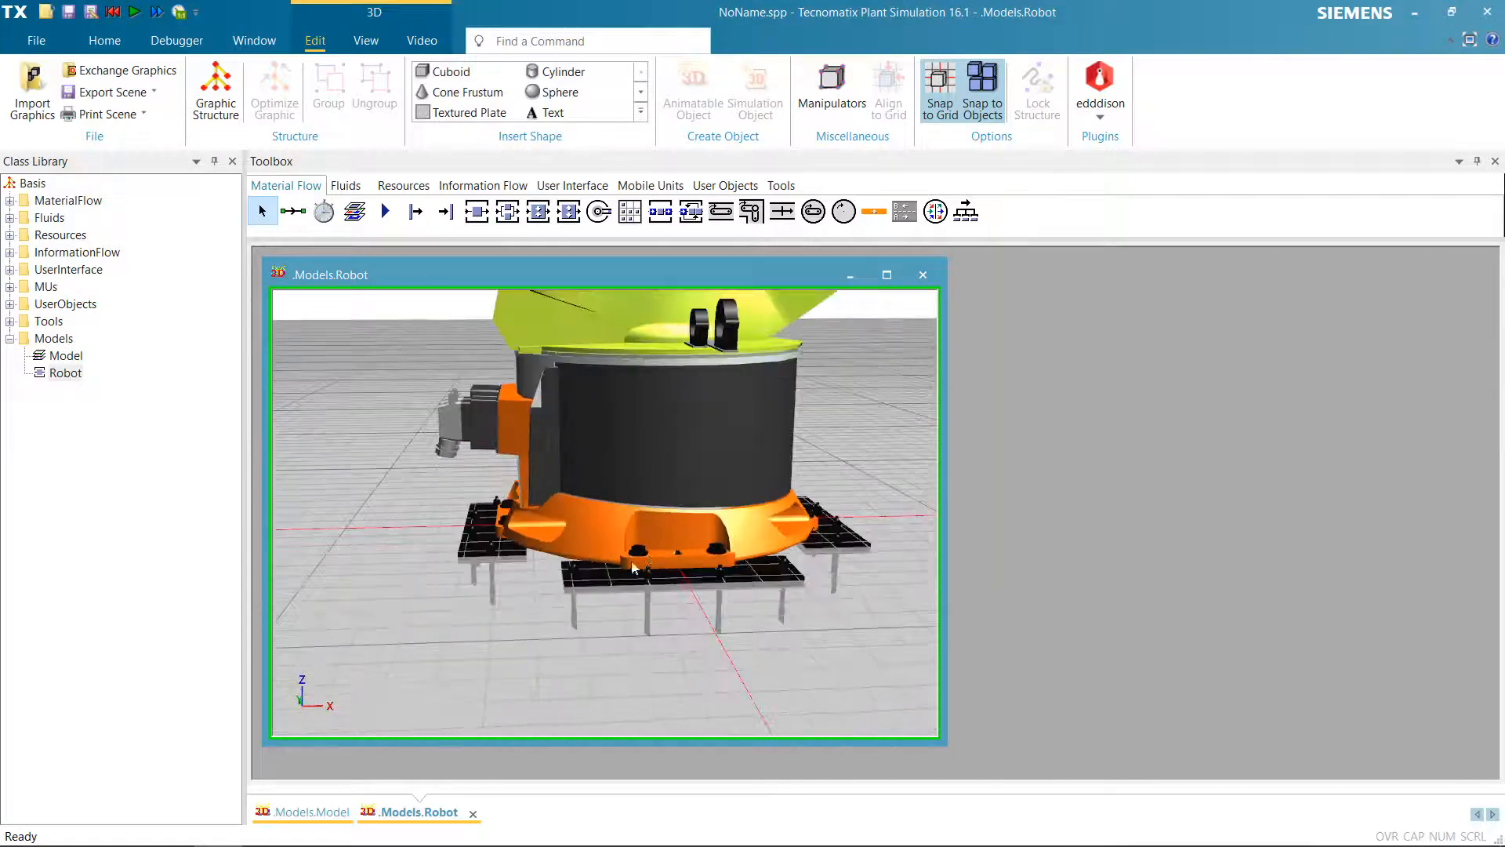
{"action": "middle_click_drag", "start_coordinate": [529, 586], "coordinate": [500, 604]}
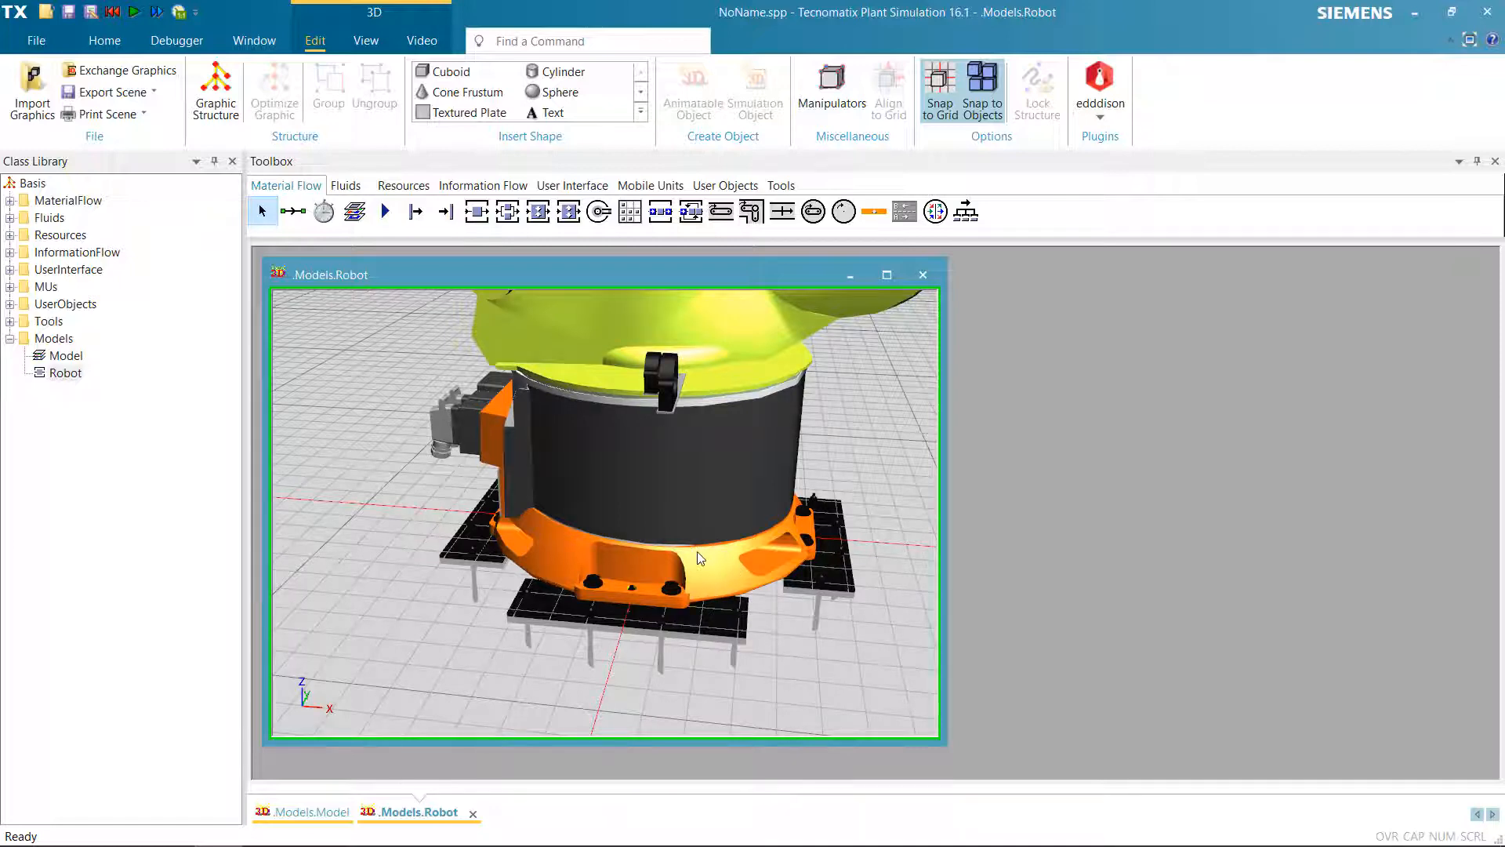
{"action": "scroll", "coordinate": [621, 617], "scroll_direction": "down", "scroll_amount": 4}
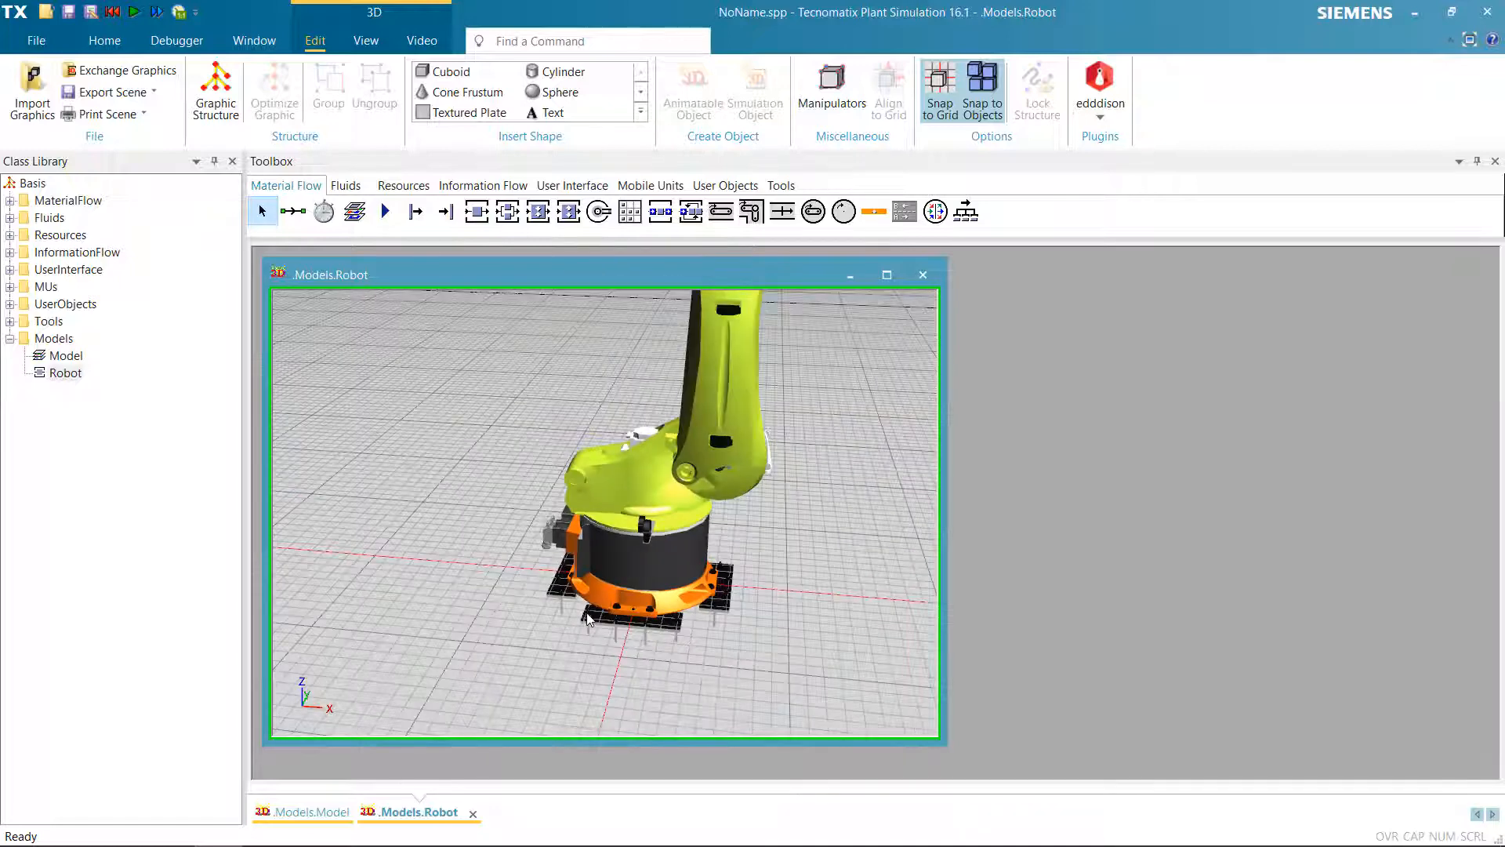
{"action": "scroll", "coordinate": [616, 612], "scroll_direction": "up", "scroll_amount": 4}
{"action": "scroll", "coordinate": [589, 656], "scroll_direction": "down", "scroll_amount": 3}
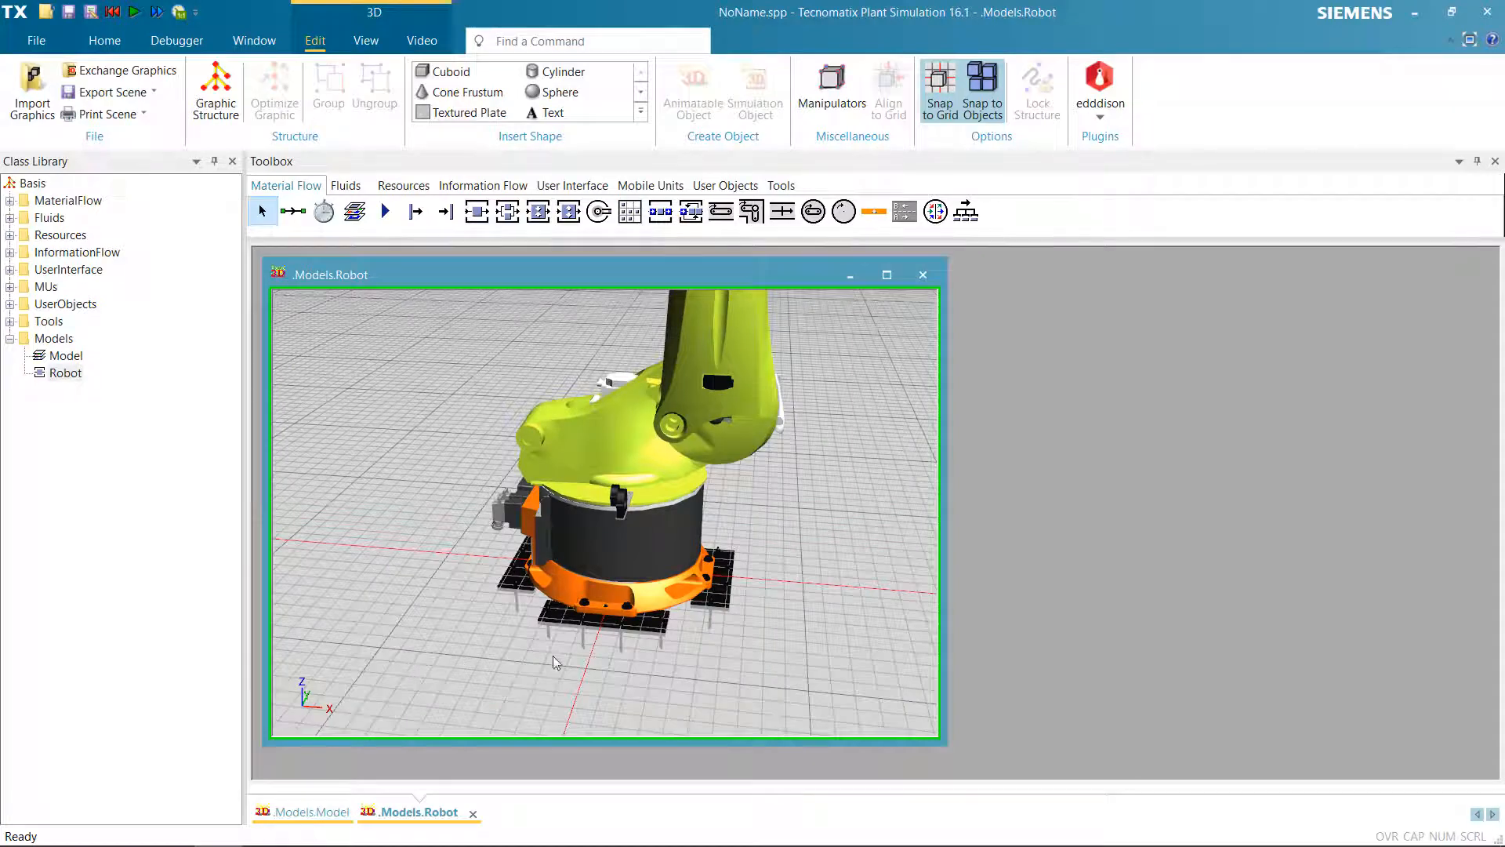
{"action": "scroll", "coordinate": [655, 637], "scroll_direction": "down", "scroll_amount": 5}
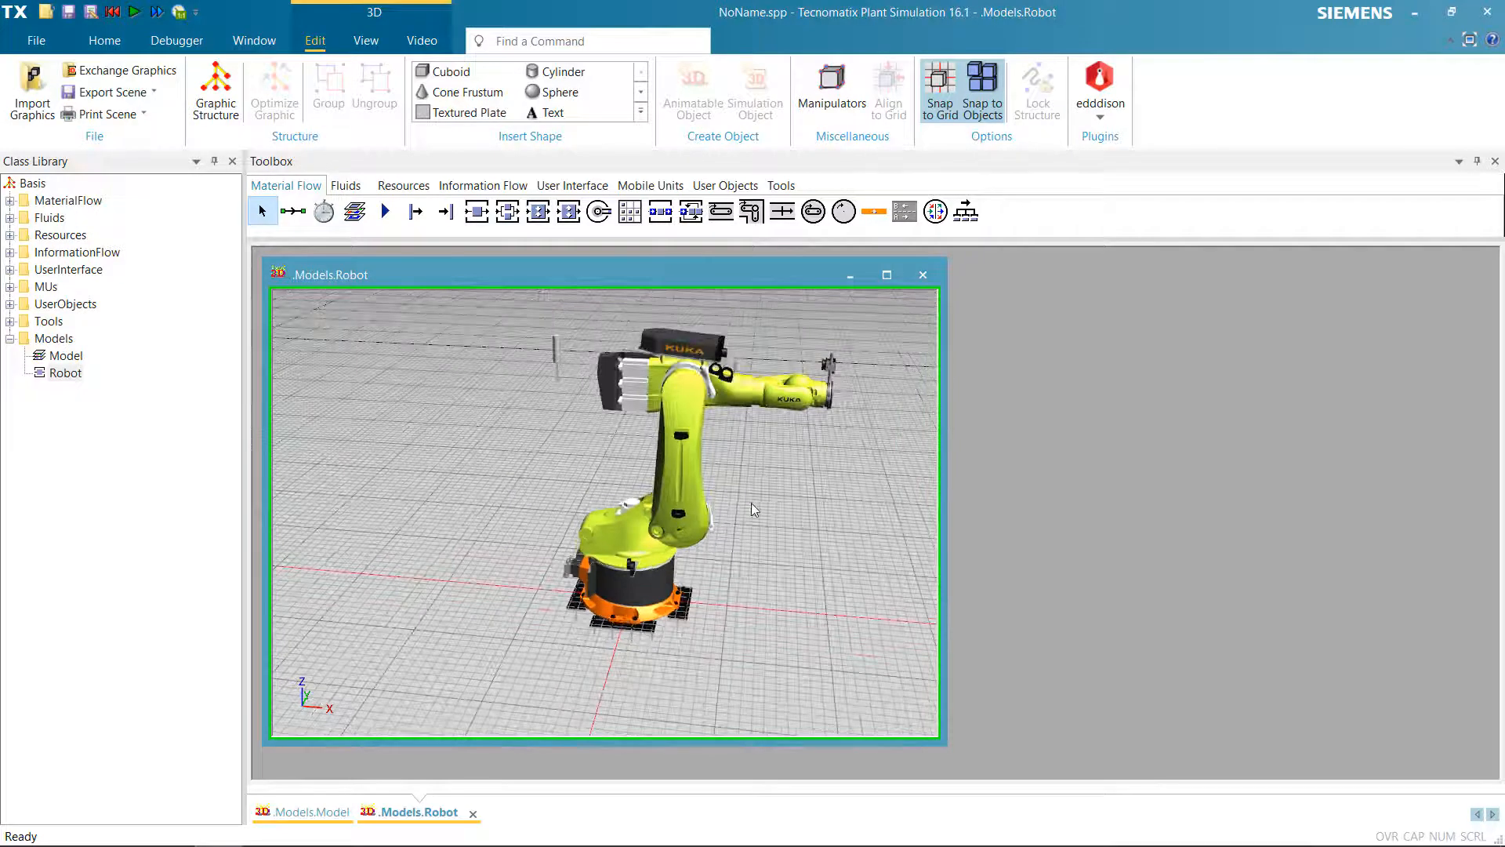
{"action": "middle_click_drag", "start_coordinate": [752, 502], "coordinate": [712, 514]}
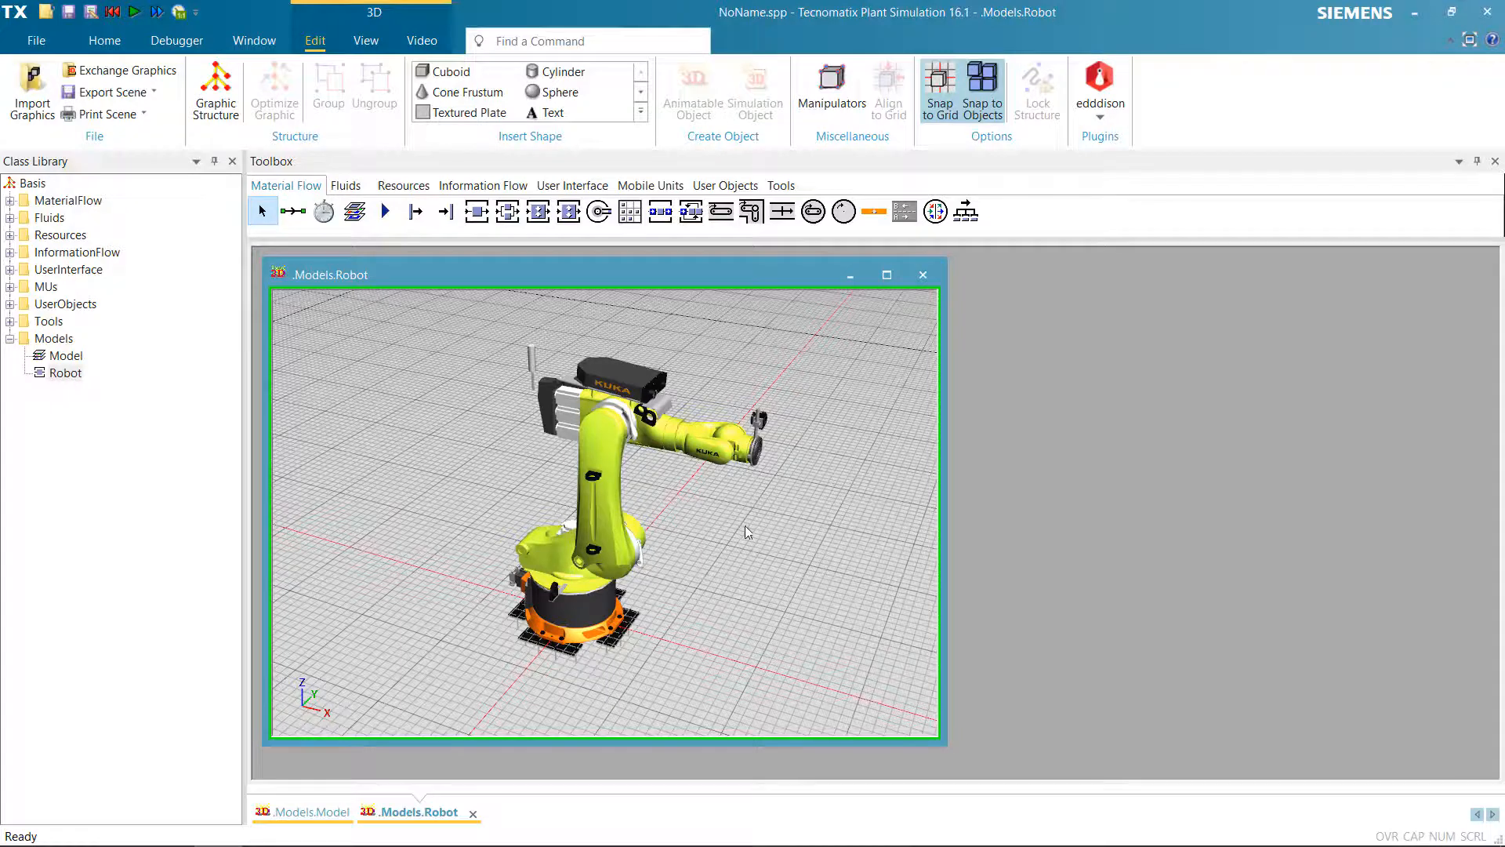
Show the Robot class's graphic structure and expand the default group and Robot_PlantSim1 down to its parts
{"action": "right_click", "coordinate": [457, 414]}
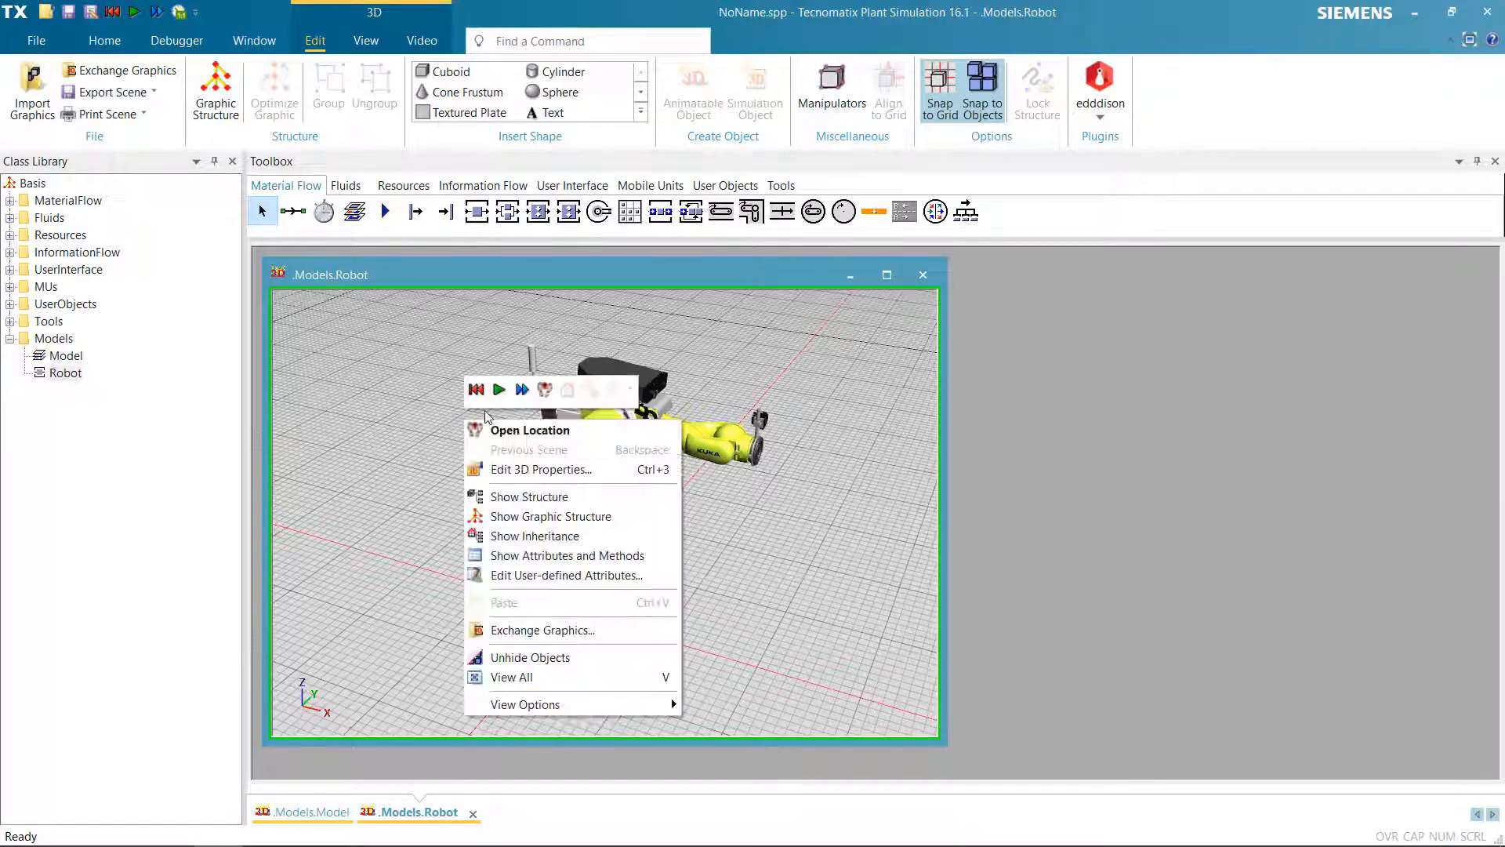
{"action": "left_click", "coordinate": [598, 526]}
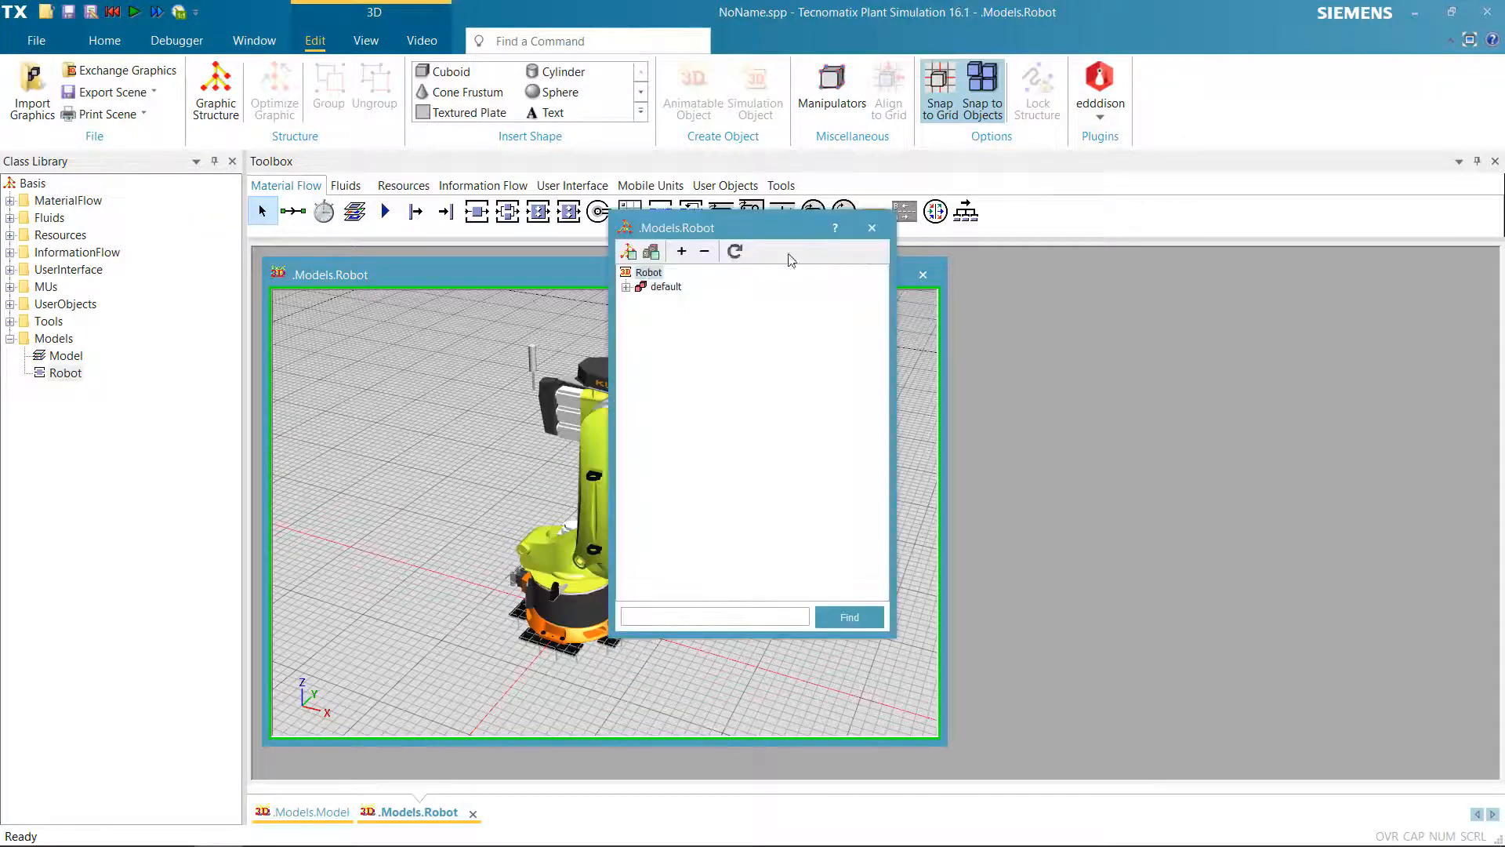
{"action": "left_click_drag", "start_coordinate": [751, 229], "coordinate": [1134, 248]}
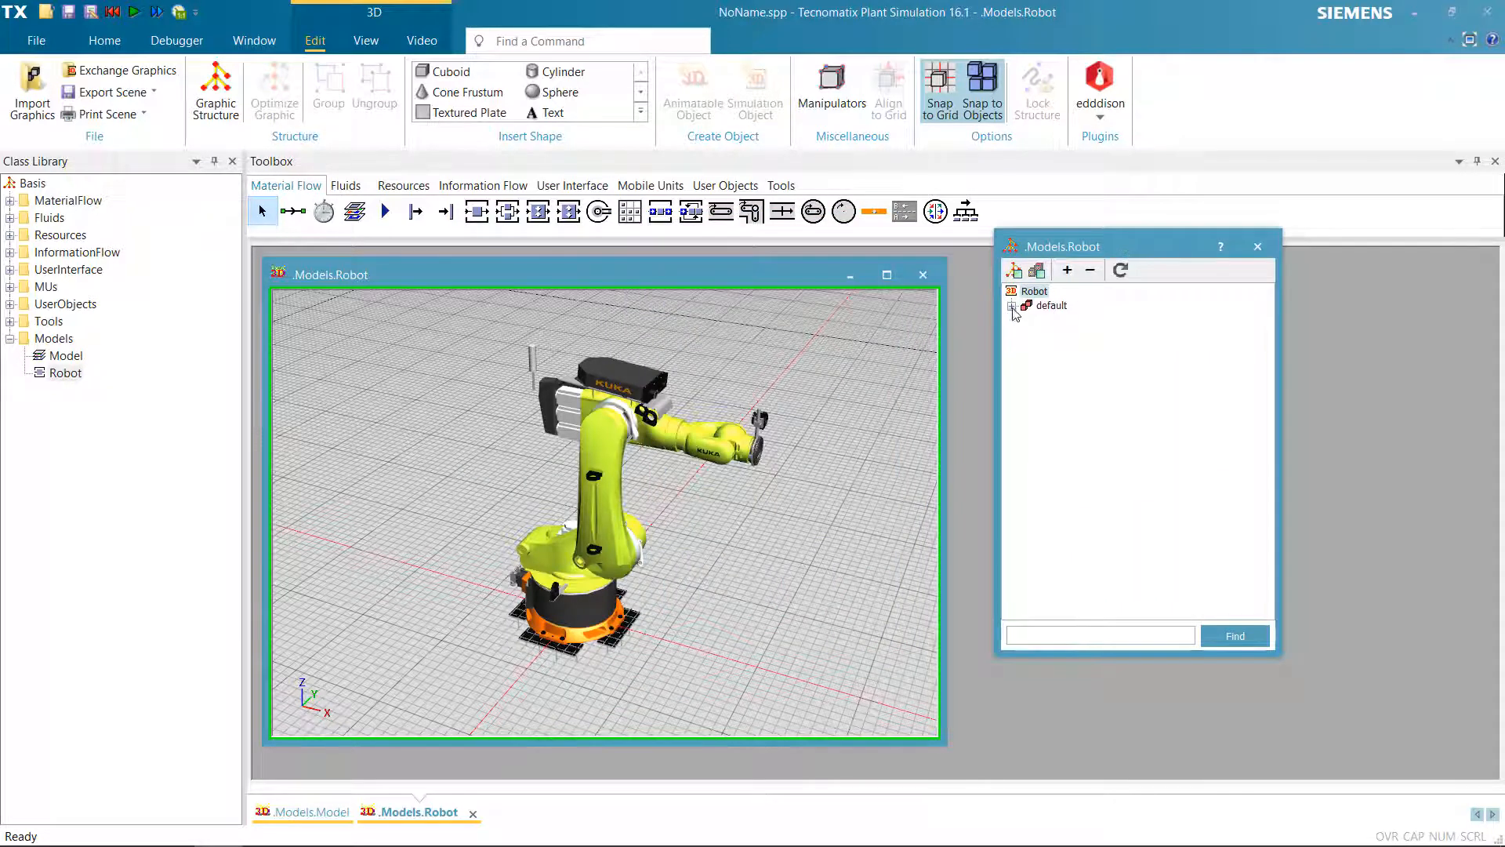
{"action": "left_click", "coordinate": [1011, 306]}
{"action": "left_click", "coordinate": [1083, 320]}
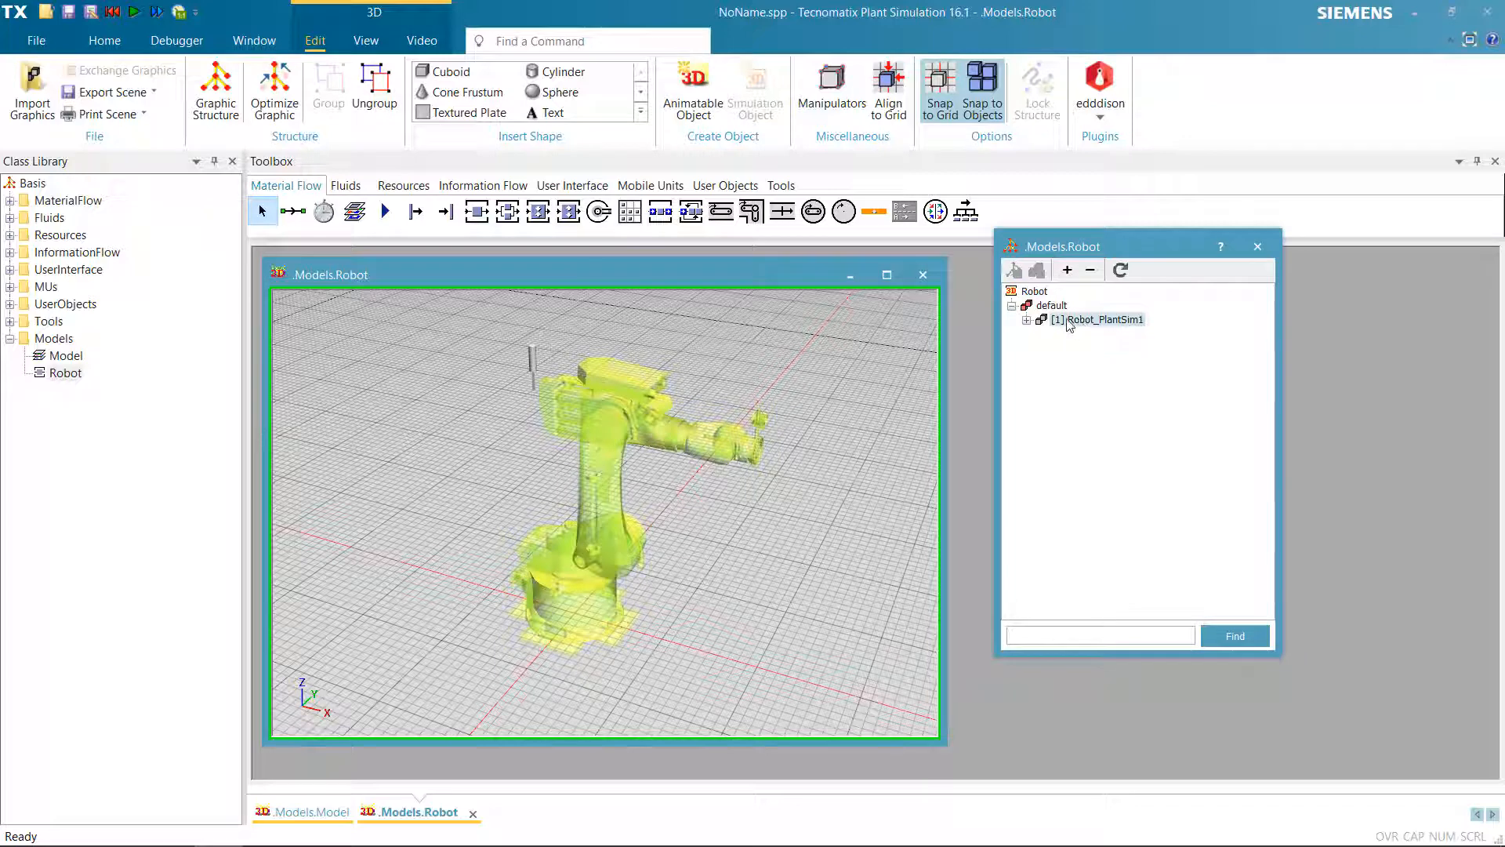
{"action": "left_click", "coordinate": [1026, 321]}
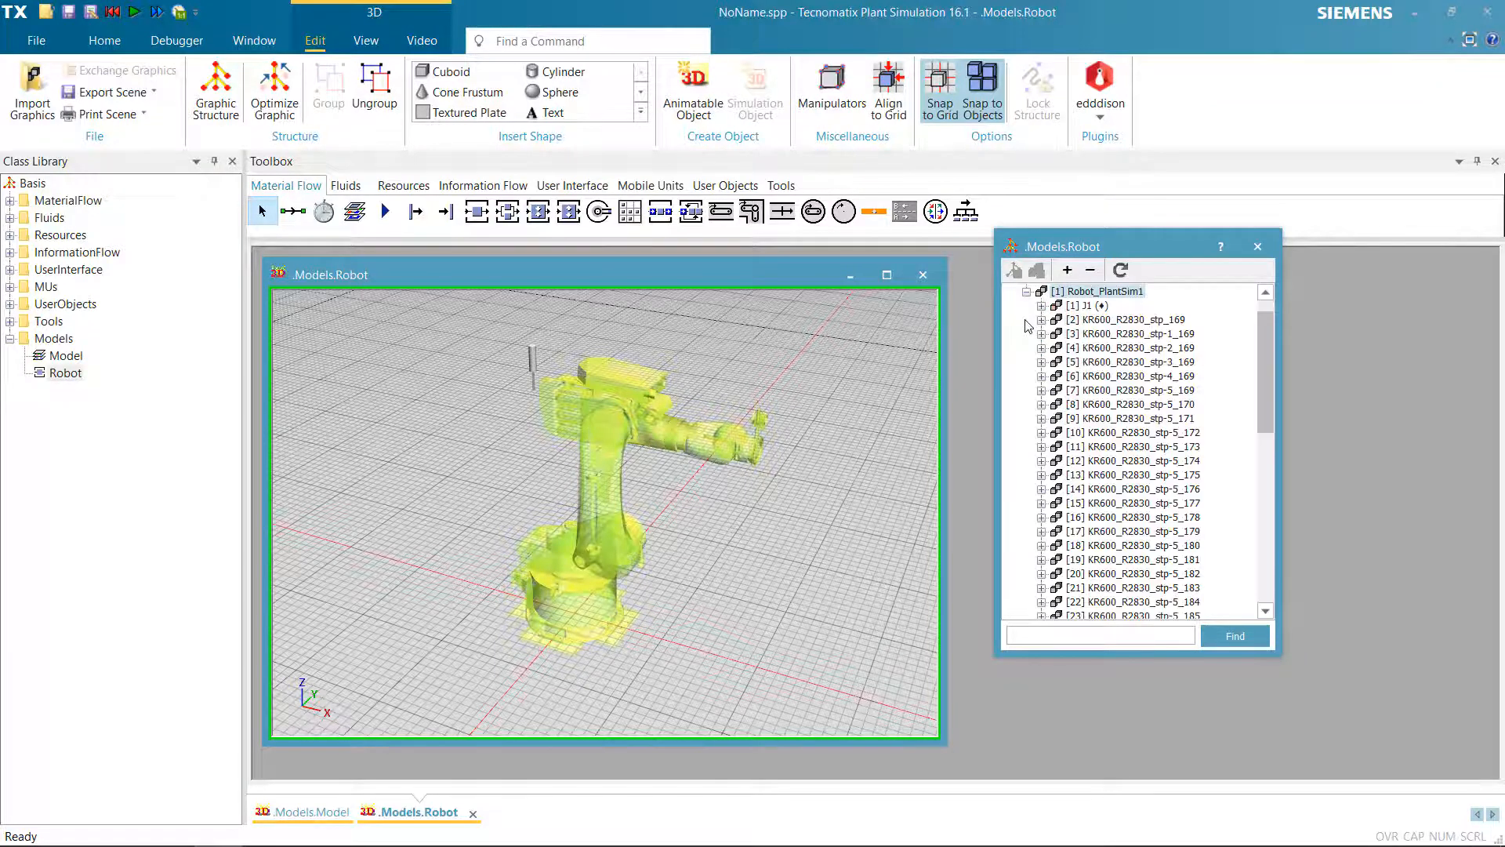
Turn the J1 graphic group under Robot_PlantSim1 into an animatable object named J1, keeping the proposed object position
{"action": "left_click", "coordinate": [1086, 306]}
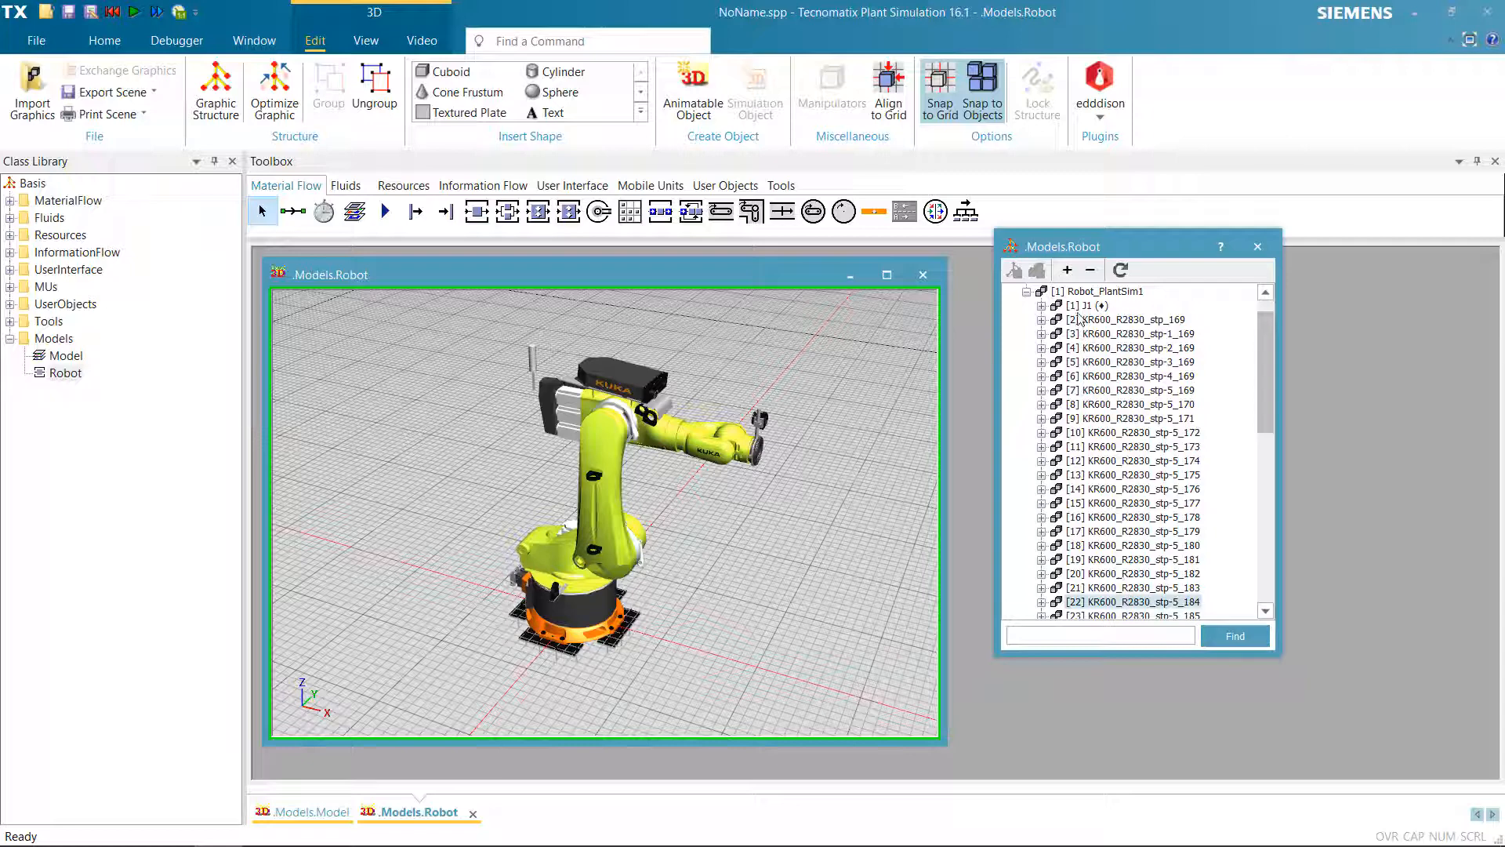
{"action": "scroll", "coordinate": [1084, 307], "scroll_direction": "up", "scroll_amount": 1}
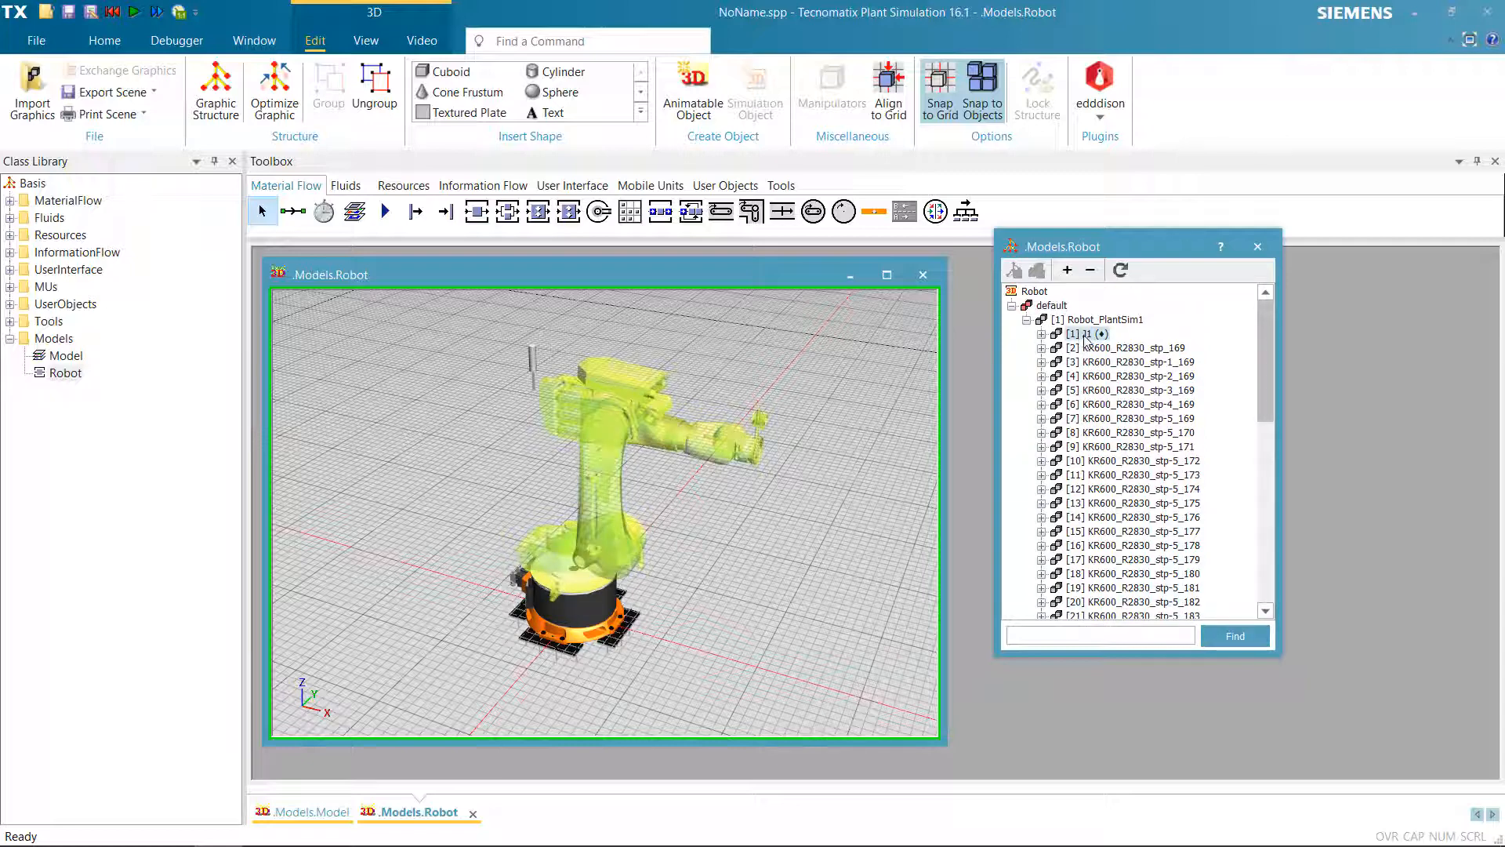
{"action": "right_click", "coordinate": [1086, 336]}
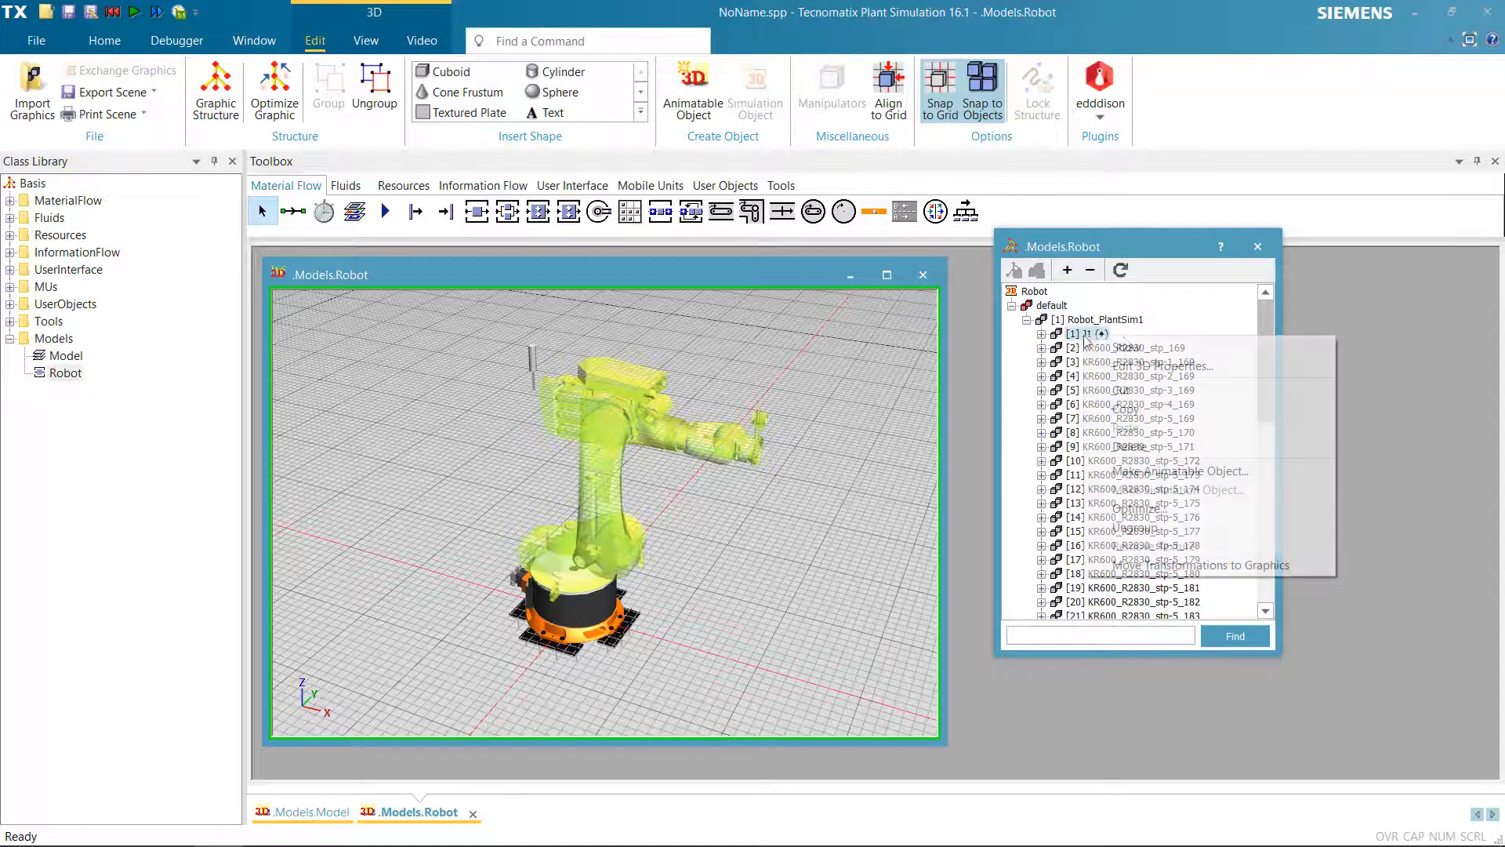
{"action": "left_click", "coordinate": [1182, 470]}
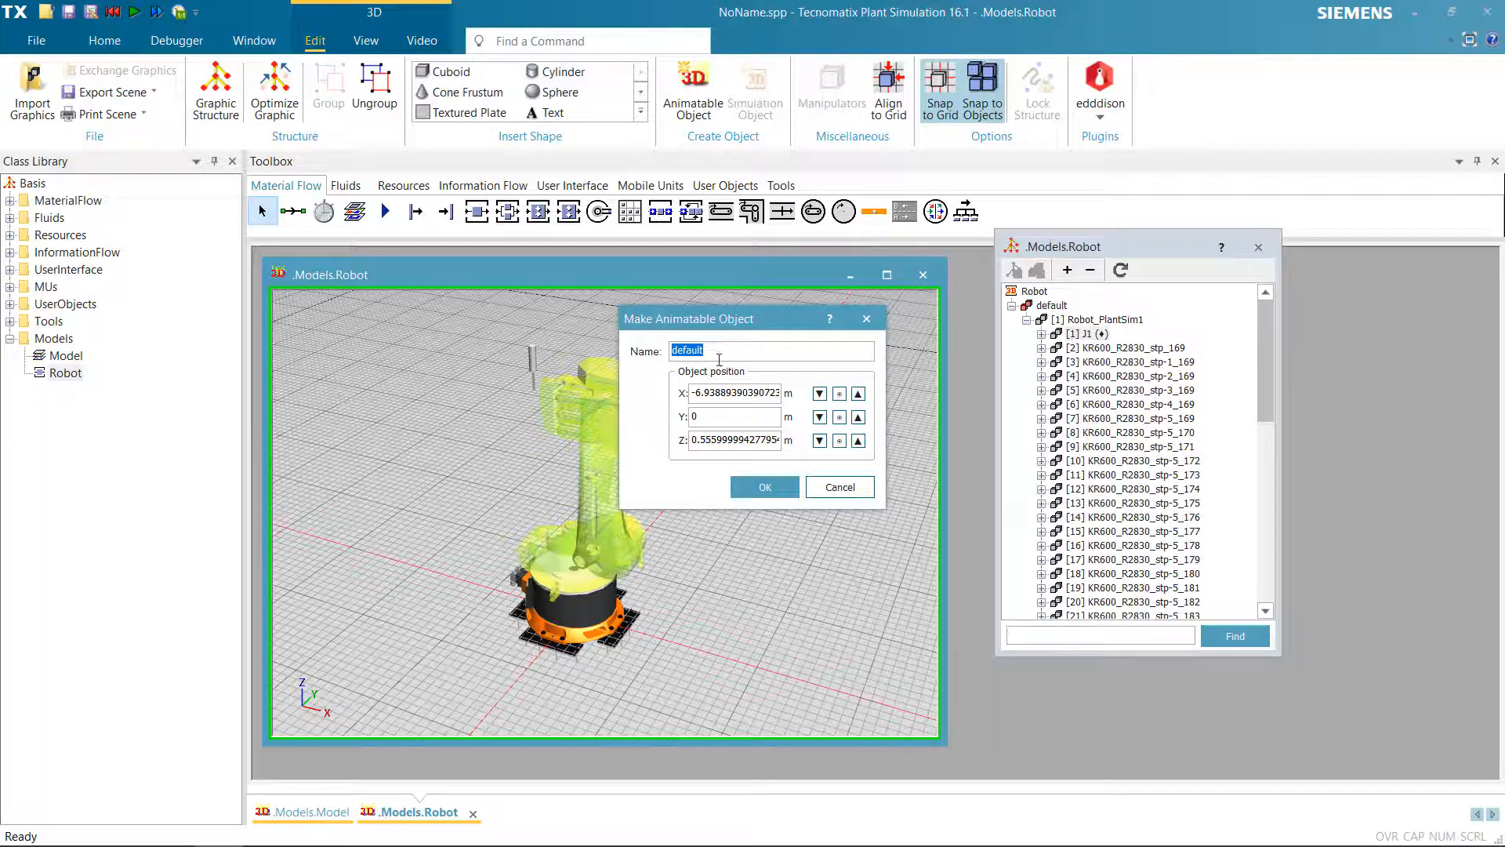
{"action": "type", "text": "J1"}
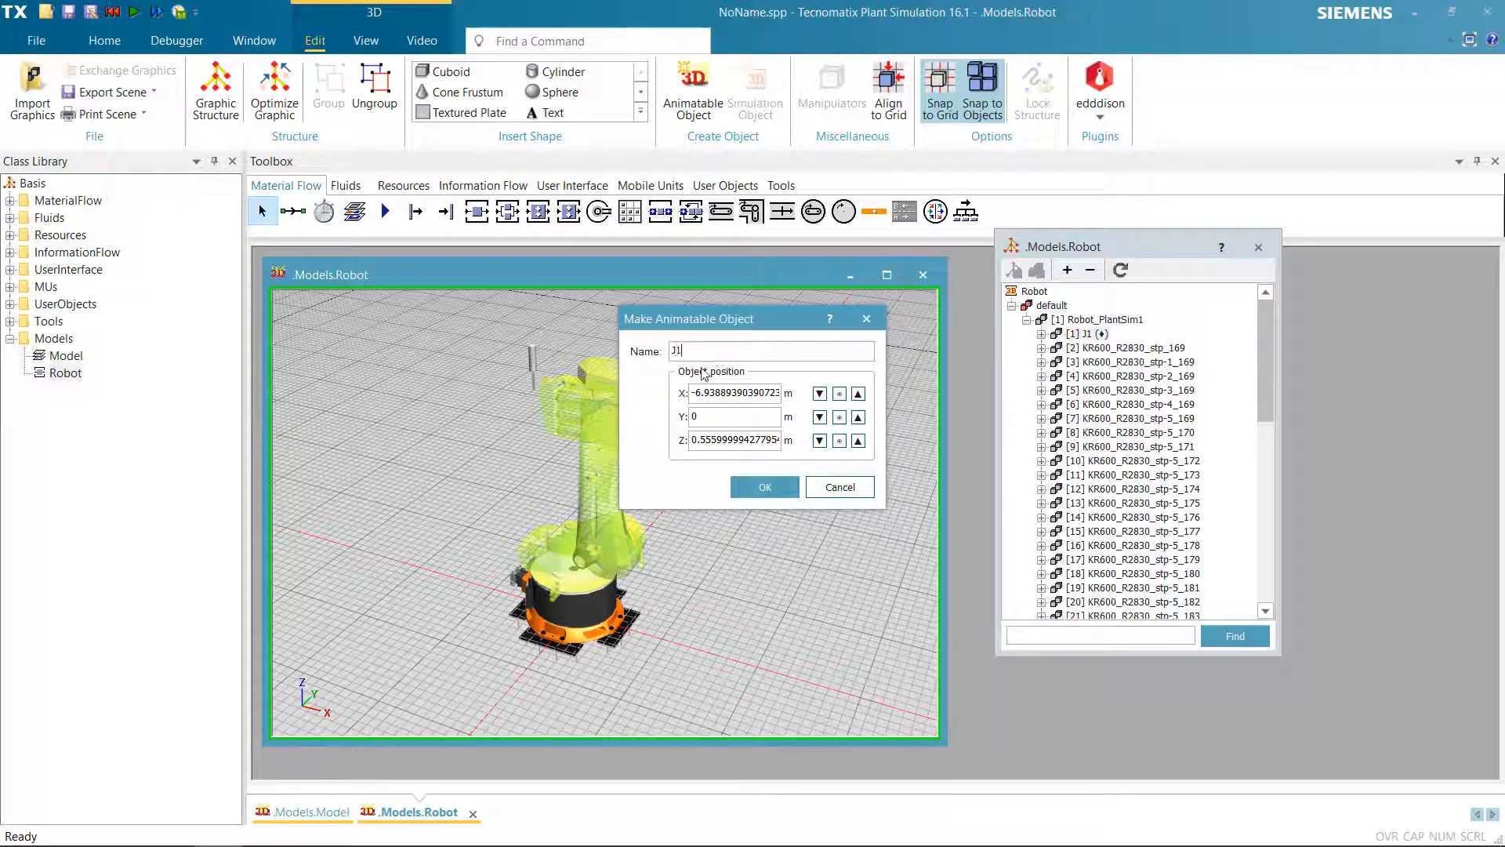
{"action": "left_click", "coordinate": [755, 487]}
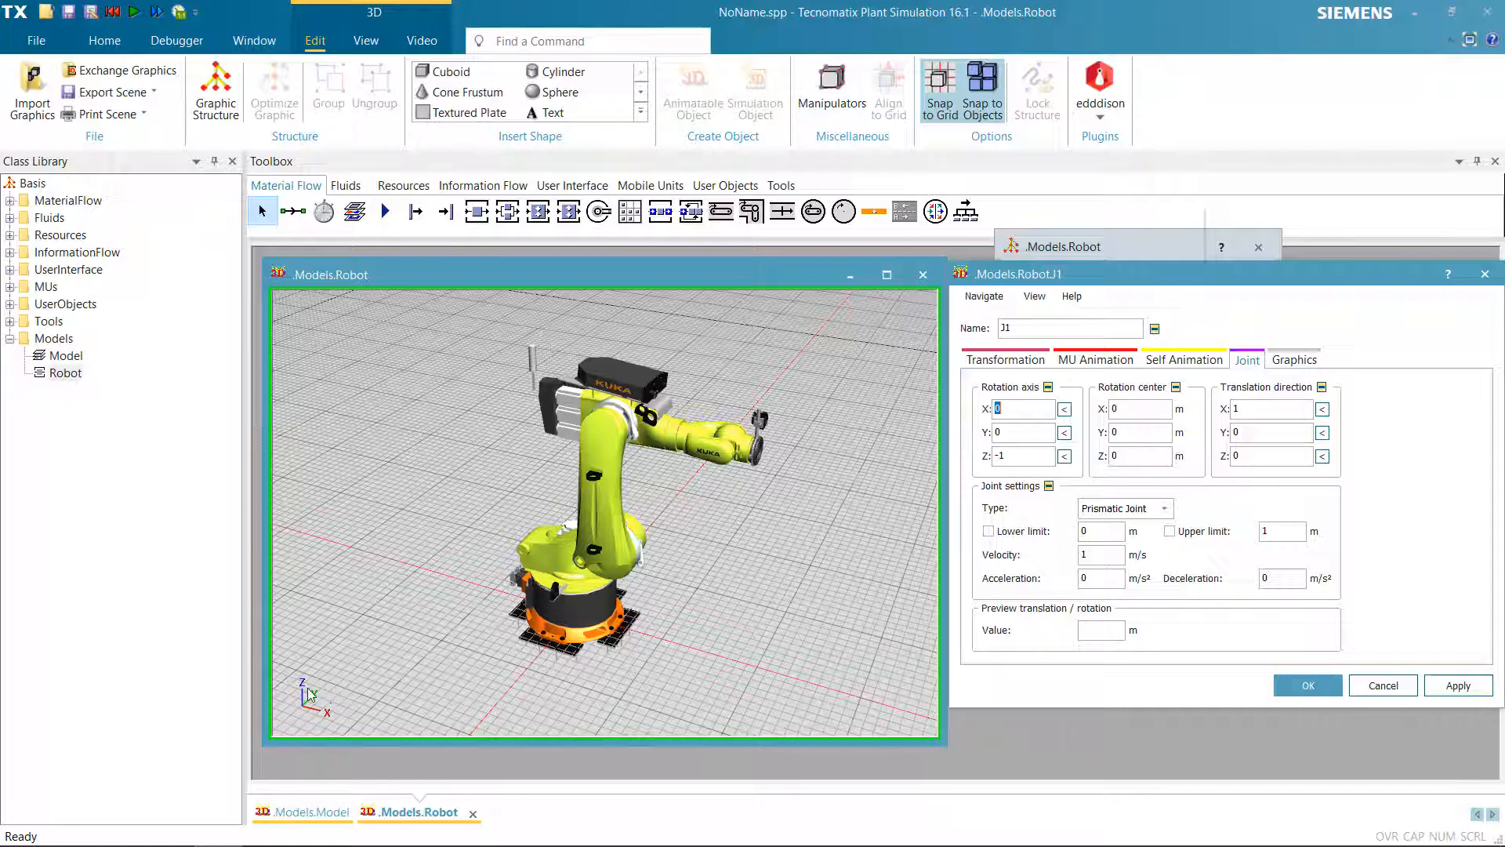
Set J1's rotation axis to Y = 1 and its joint type to Revolute Joint
{"action": "left_click", "coordinate": [1066, 435]}
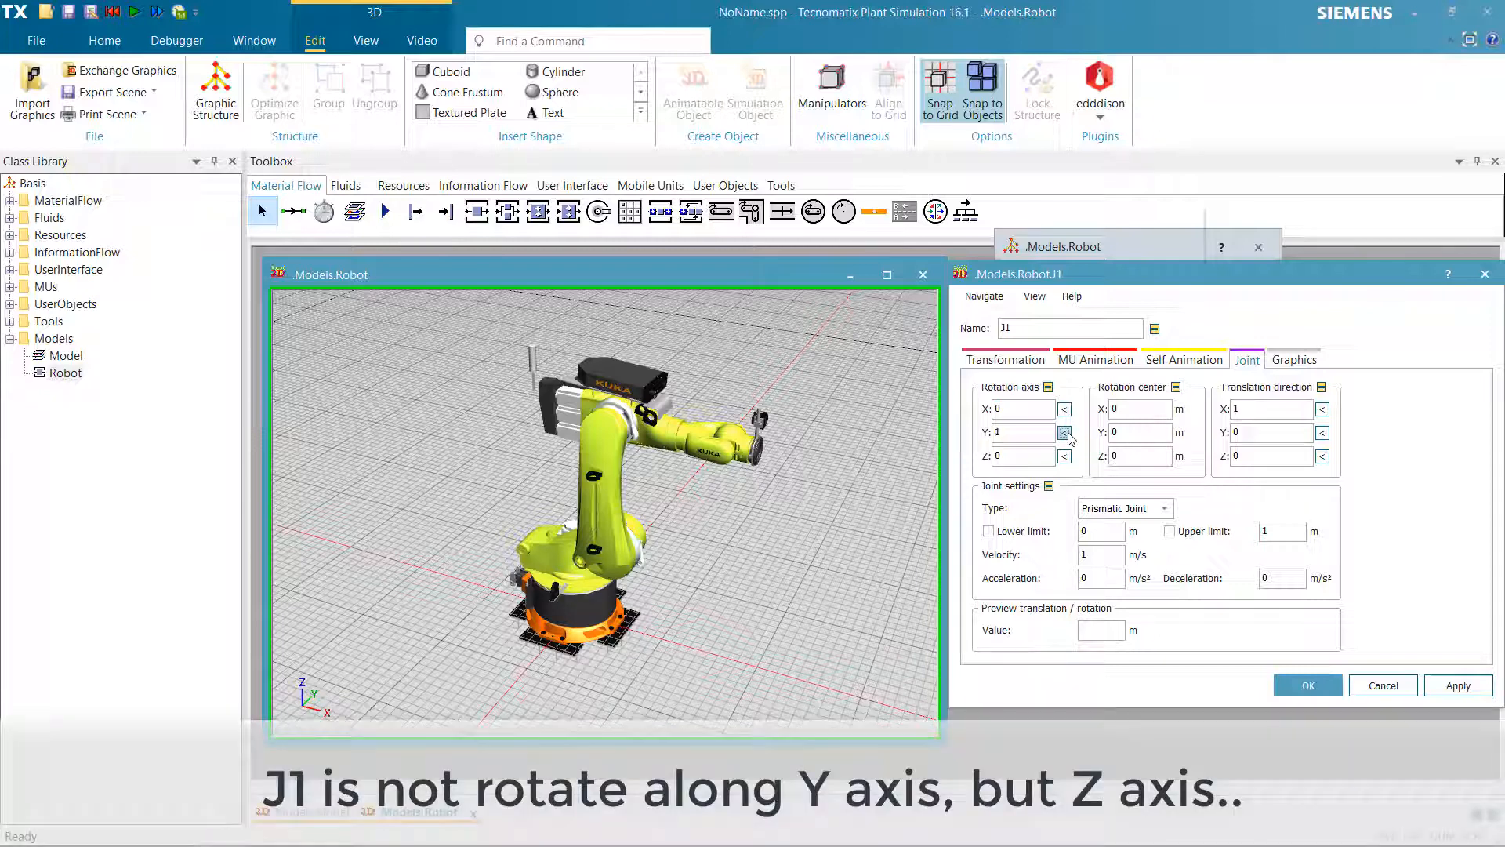
{"action": "left_click", "coordinate": [1127, 457]}
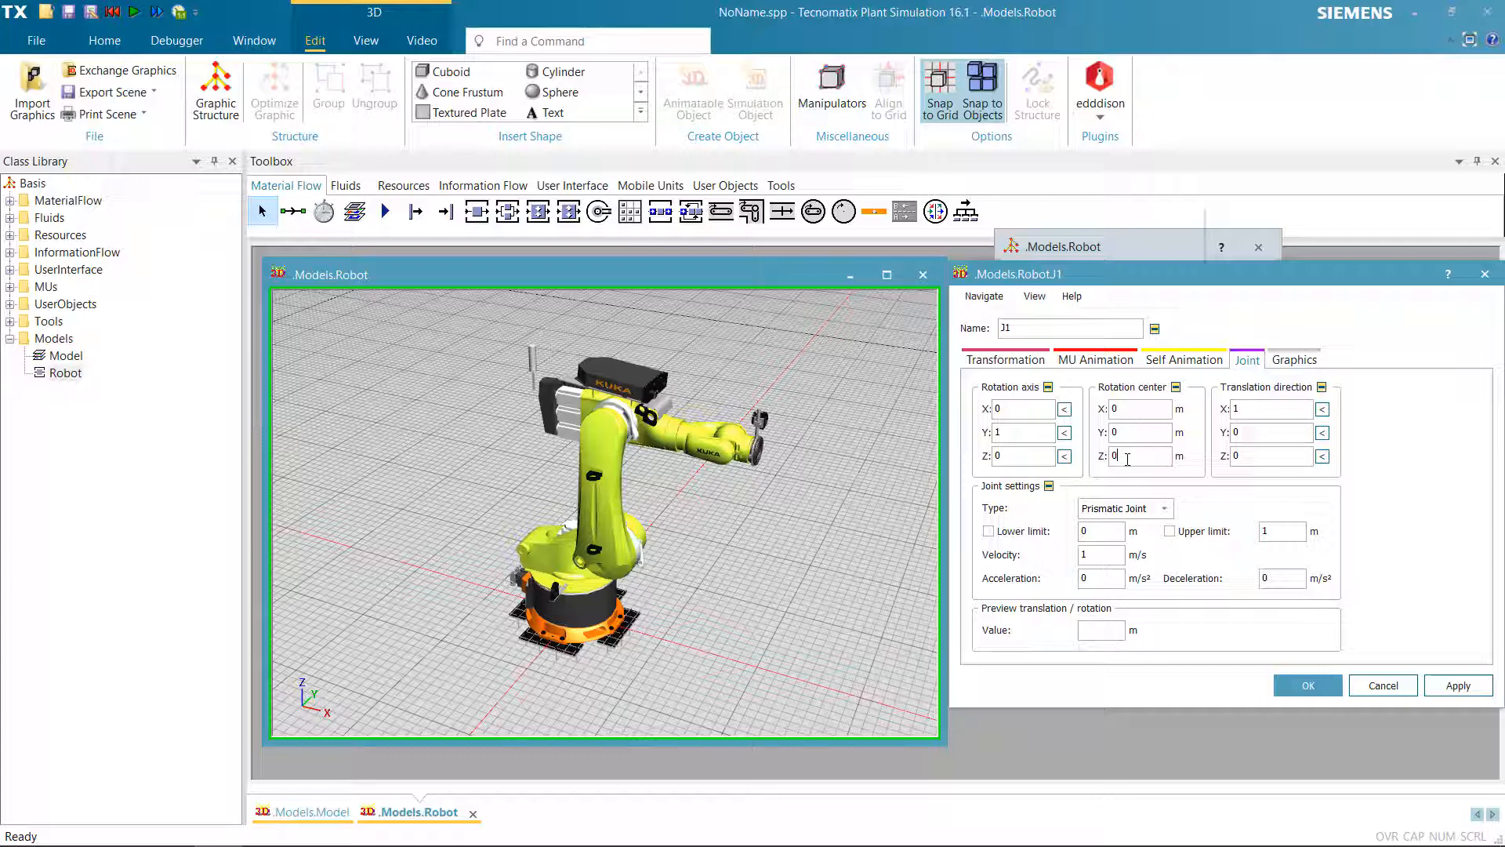
{"action": "left_click", "coordinate": [1140, 412]}
{"action": "left_click", "coordinate": [1147, 509]}
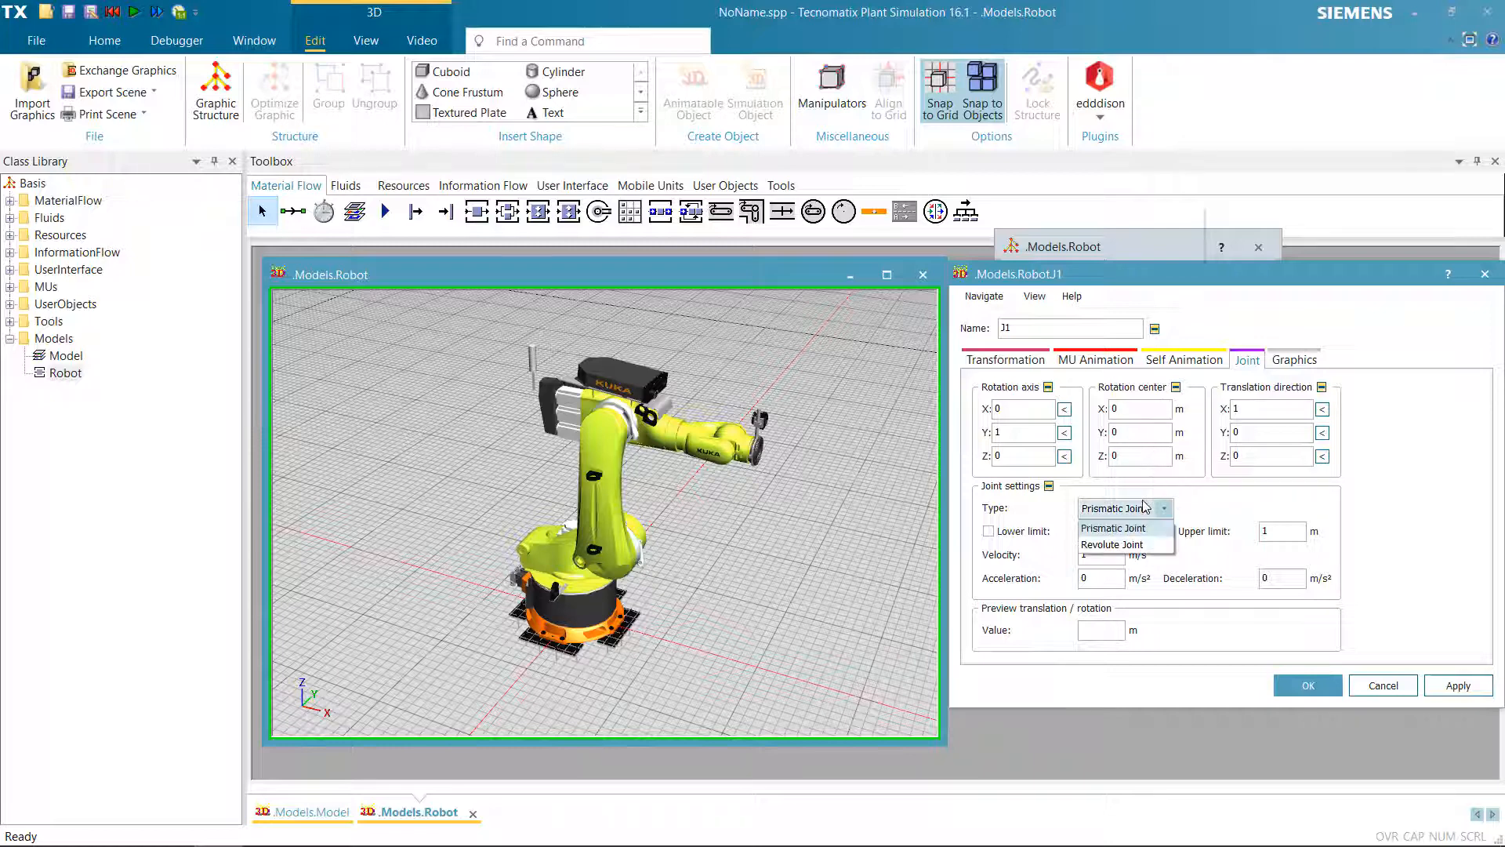
{"action": "left_click", "coordinate": [1116, 545]}
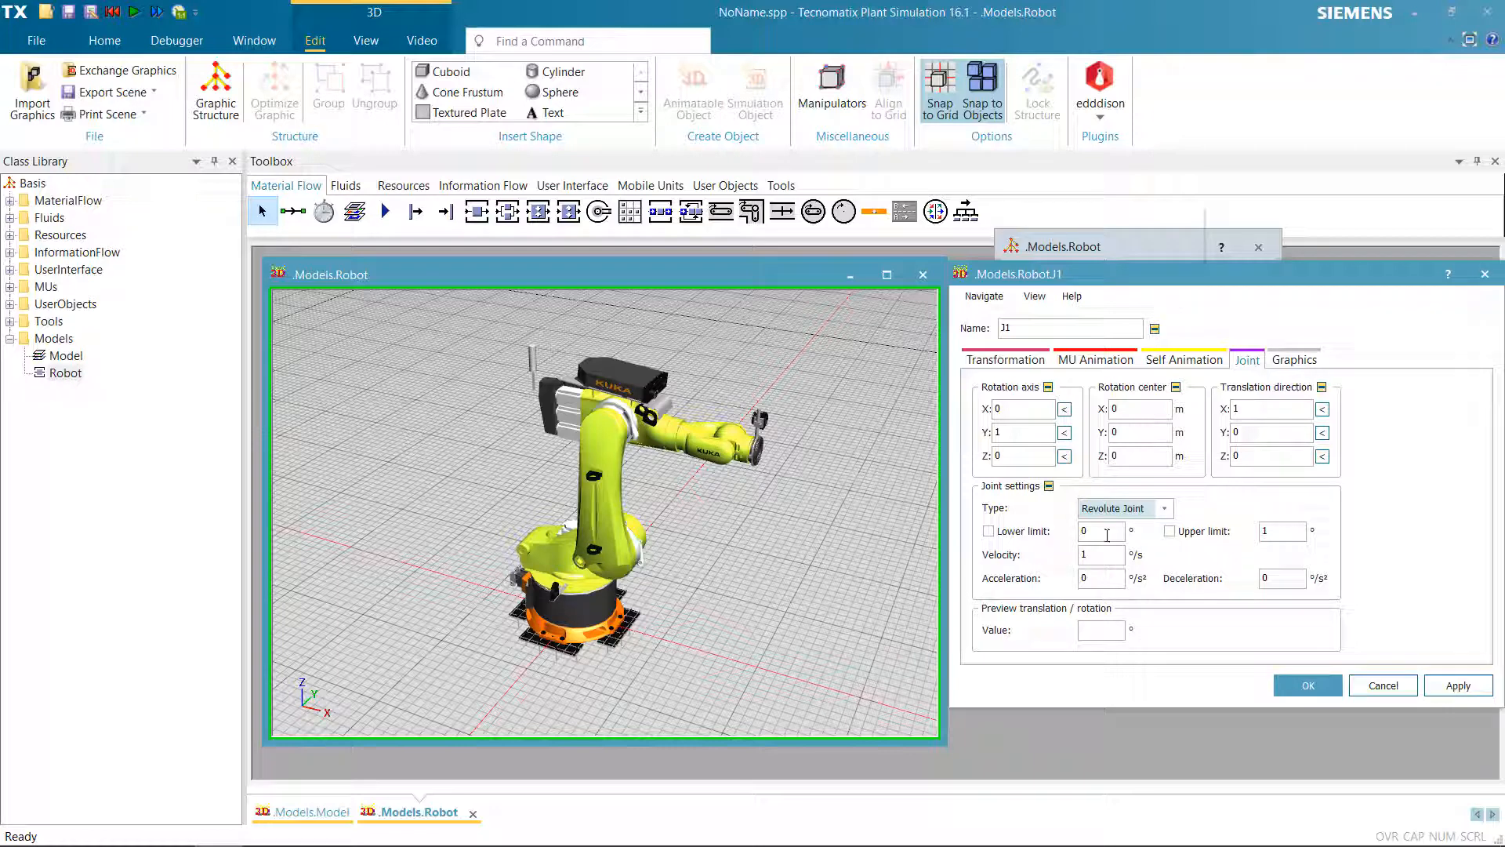
Preview J1's rotation about the Y axis at 50 and -50 degrees
{"action": "left_click", "coordinate": [1109, 633]}
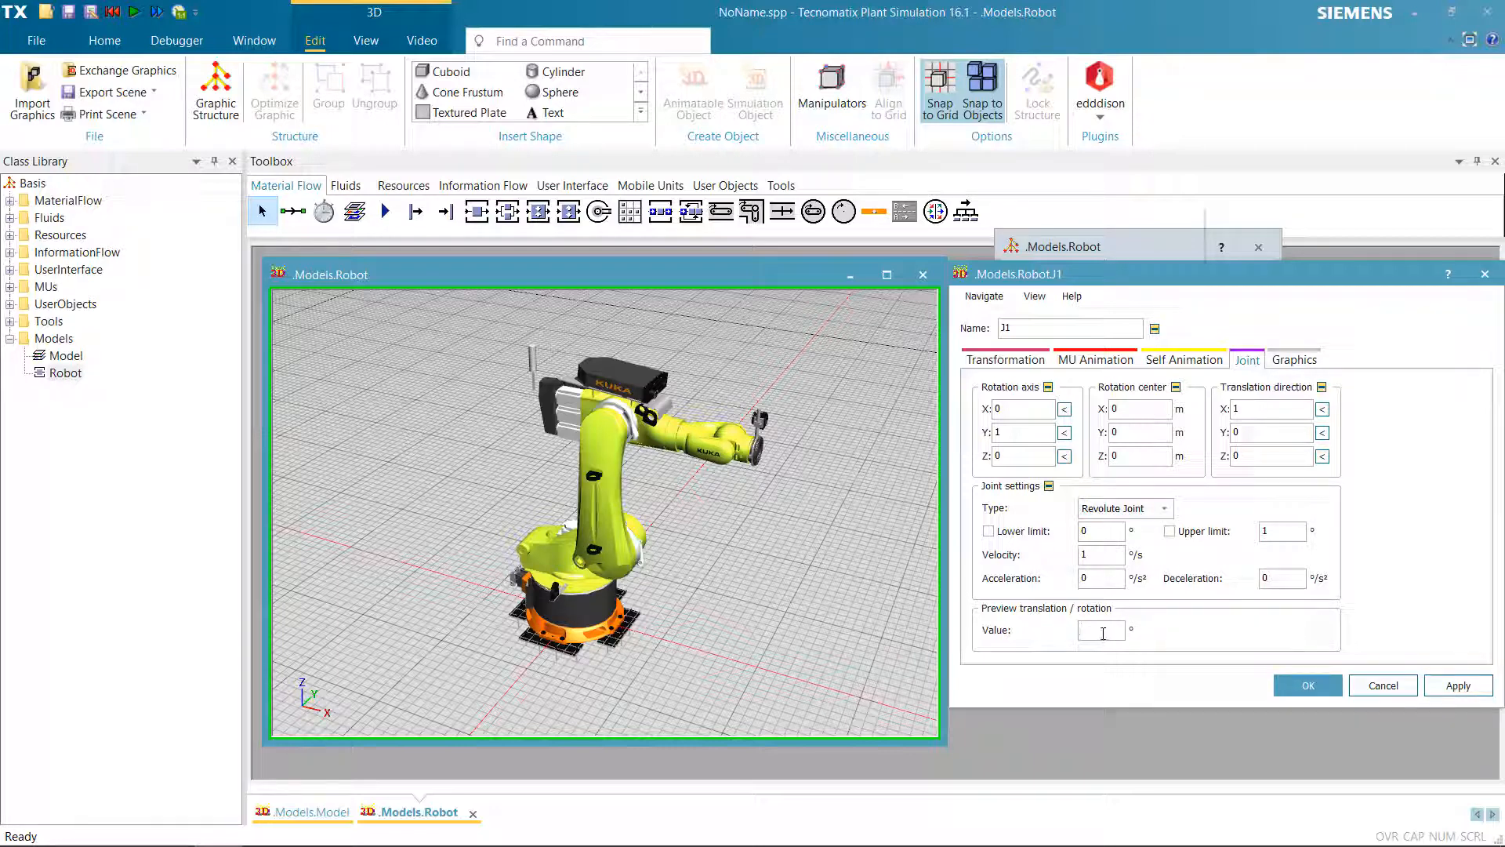
{"action": "type", "text": "50"}
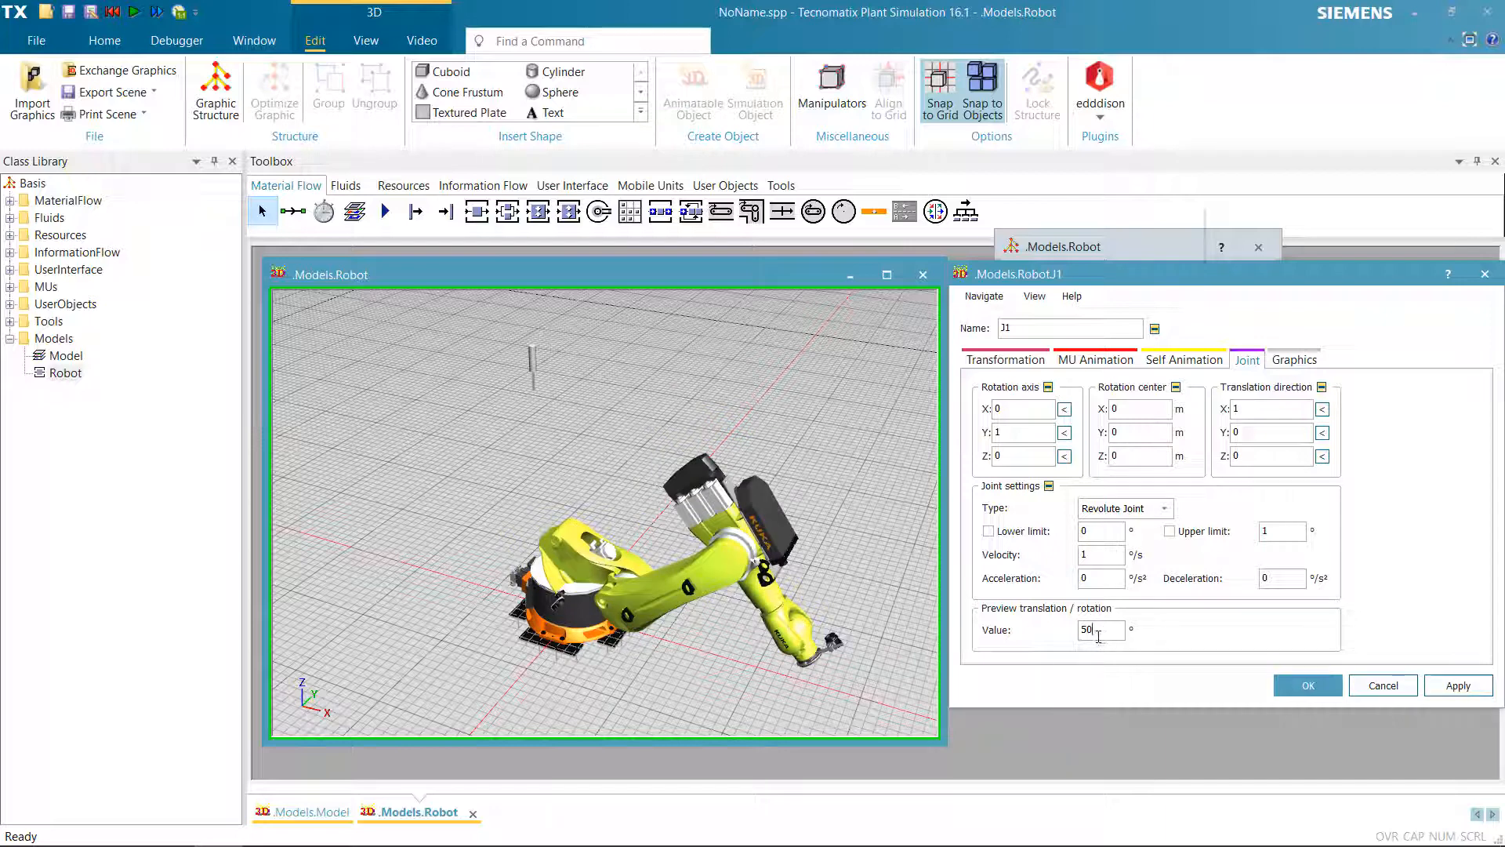
{"action": "key", "text": "Home"}
{"action": "type", "text": "-"}
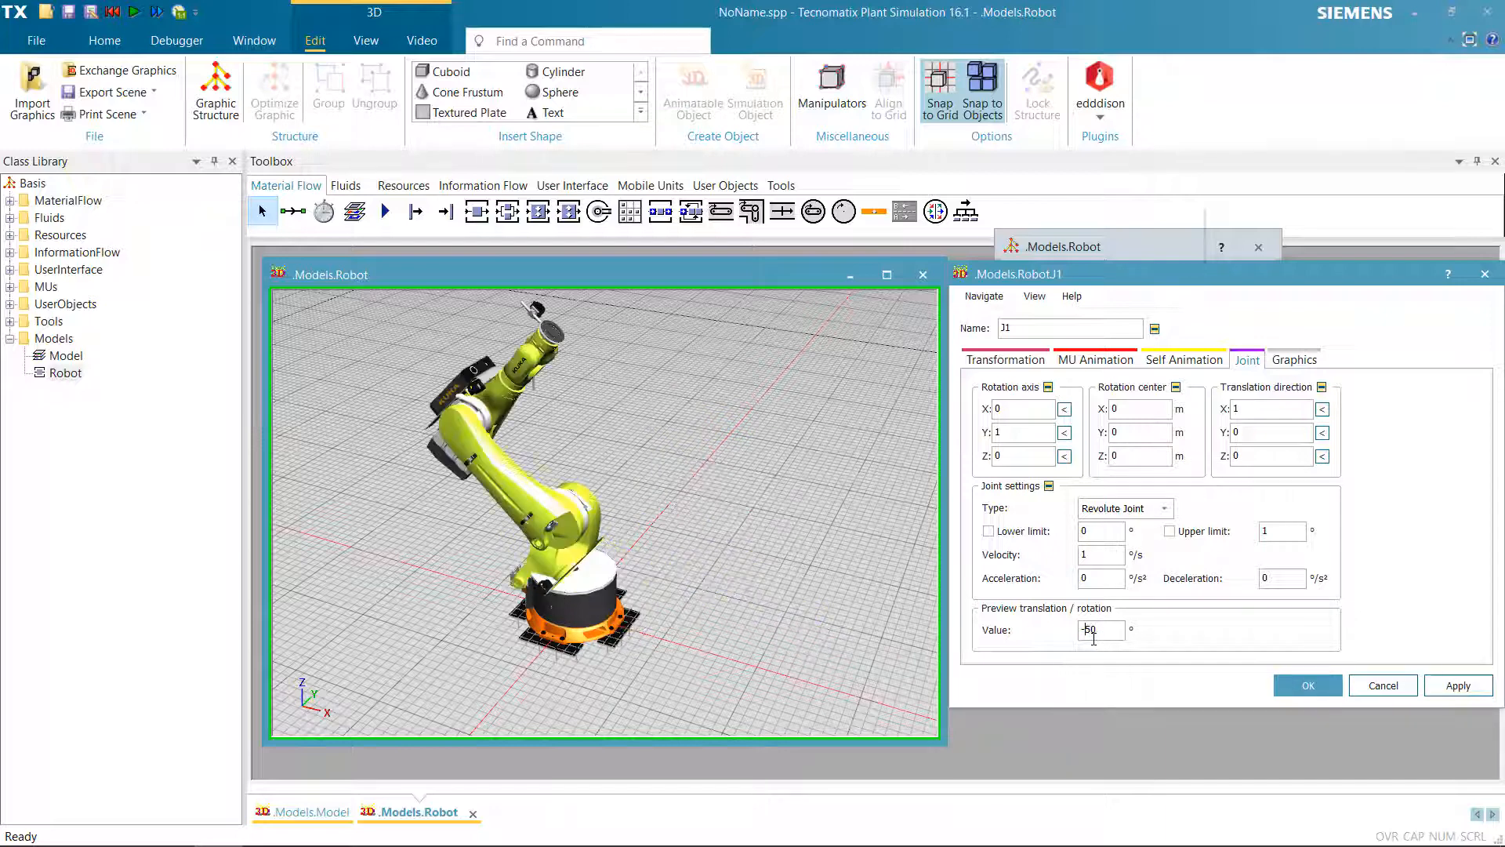
{"action": "key", "text": "BackSpace"}
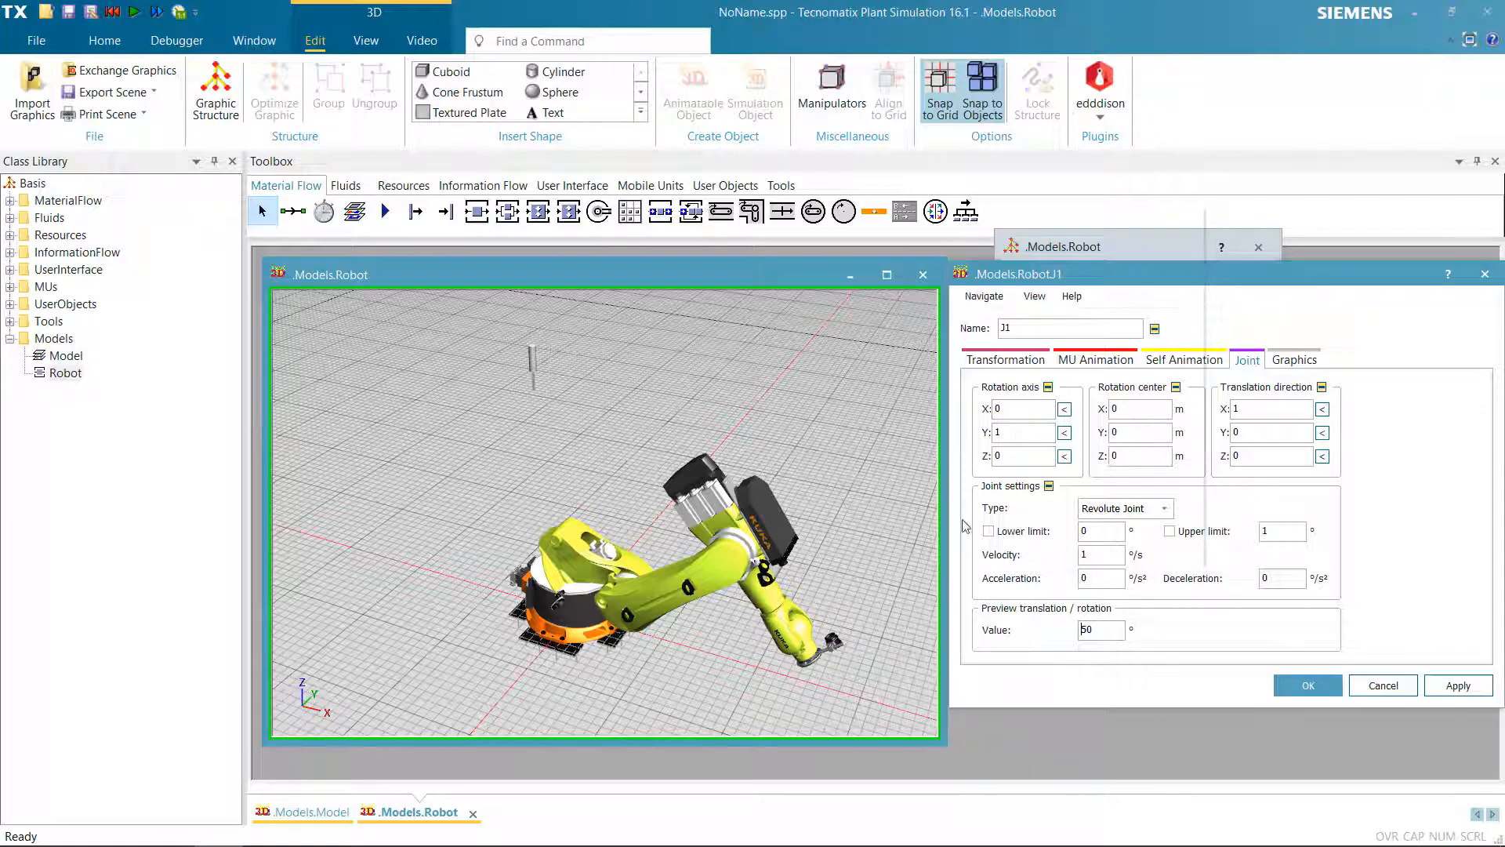
Change J1's rotation axis to Z = -1, previewing the rotation at -50 and 50 degrees before accepting the joint settings
{"action": "left_click_drag", "start_coordinate": [1003, 457], "coordinate": [965, 462]}
{"action": "left_click", "coordinate": [1064, 456]}
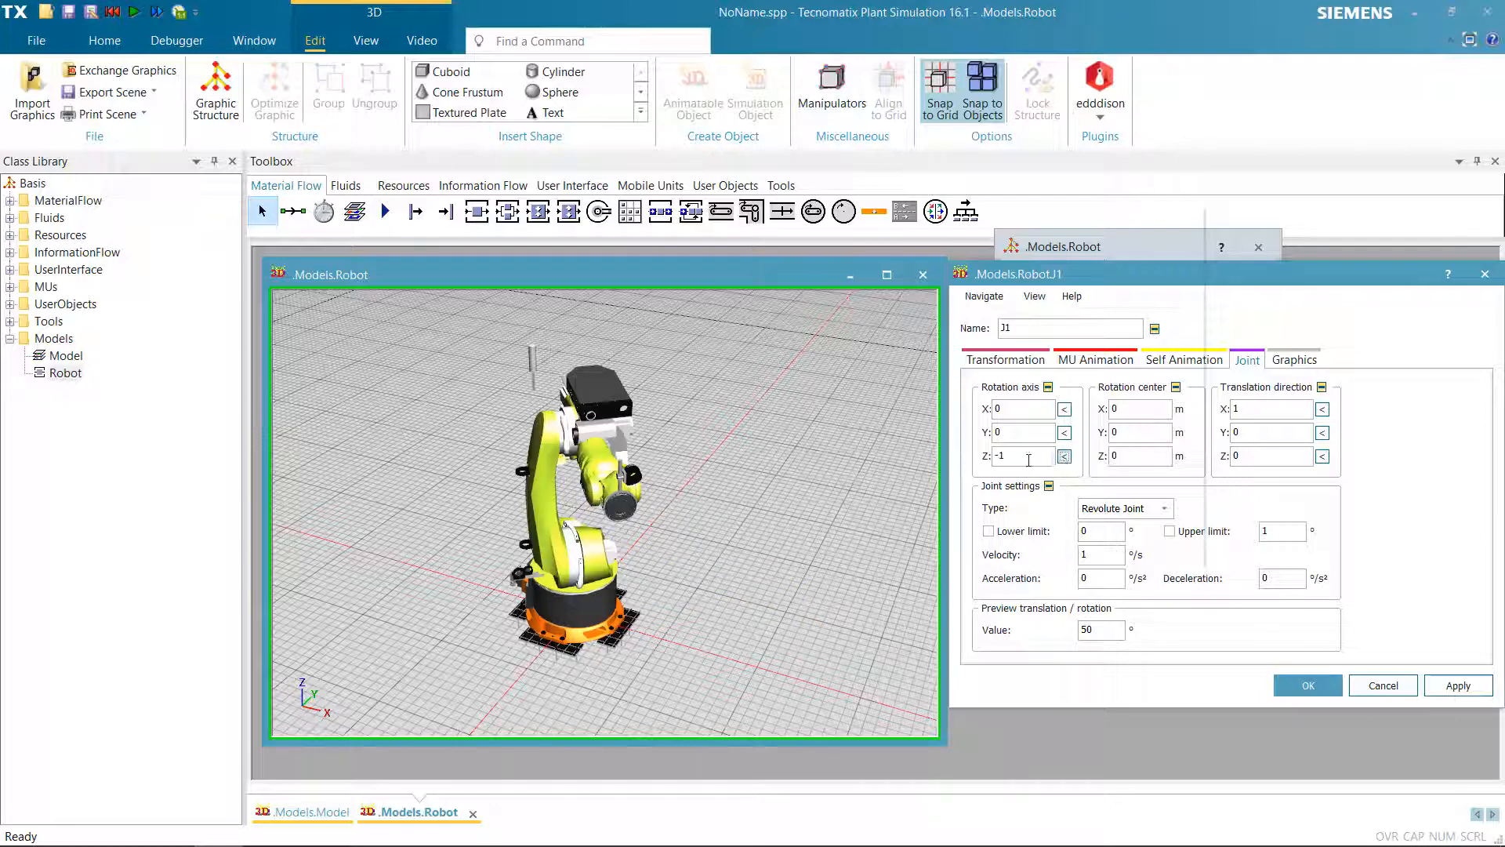
{"action": "left_click_drag", "start_coordinate": [1008, 457], "coordinate": [967, 464]}
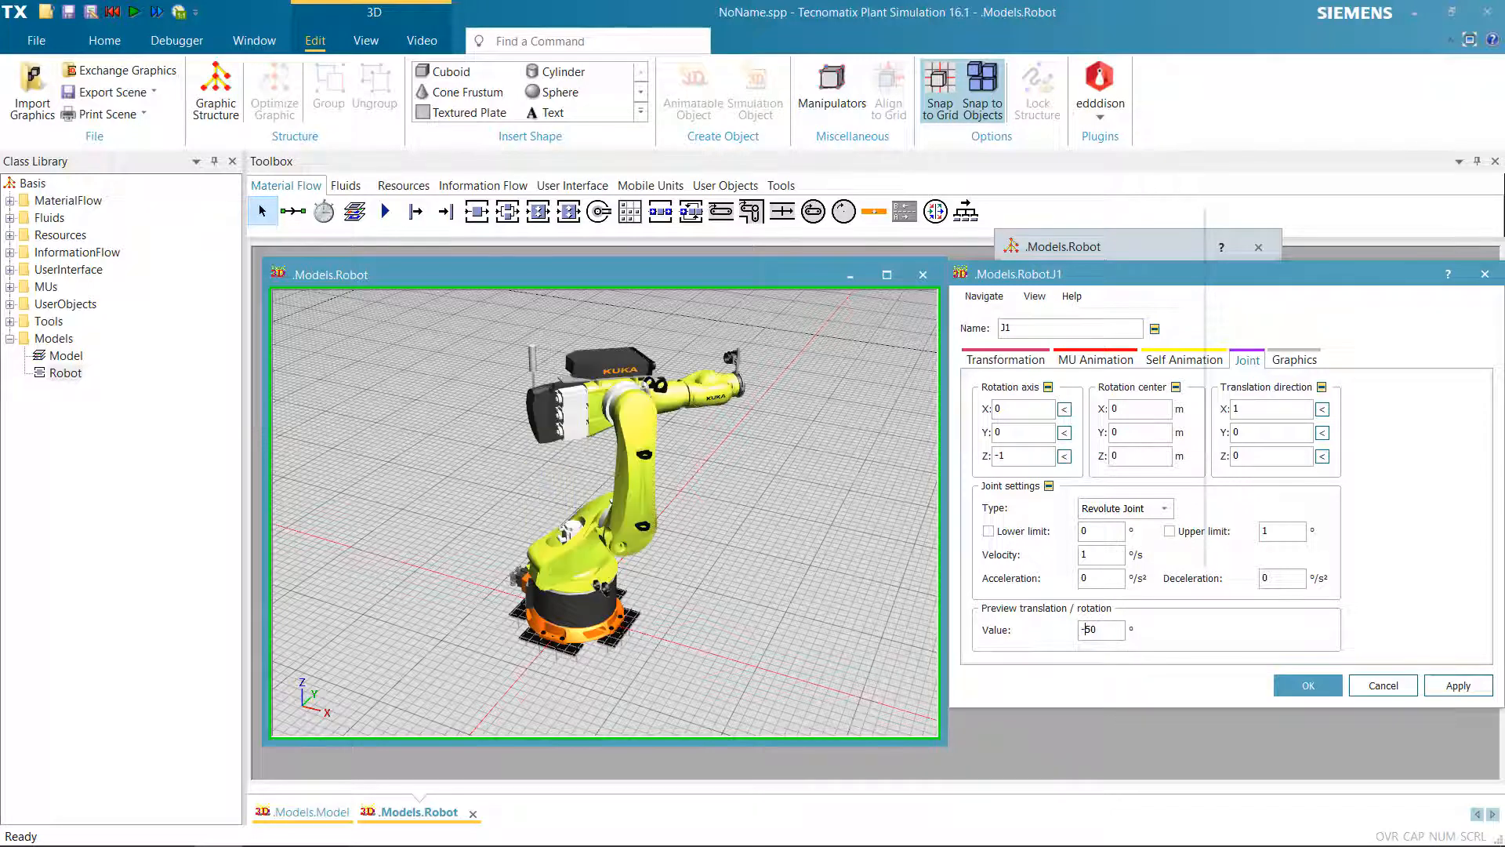
{"action": "type", "text": "-"}
{"action": "key", "text": "BackSpace"}
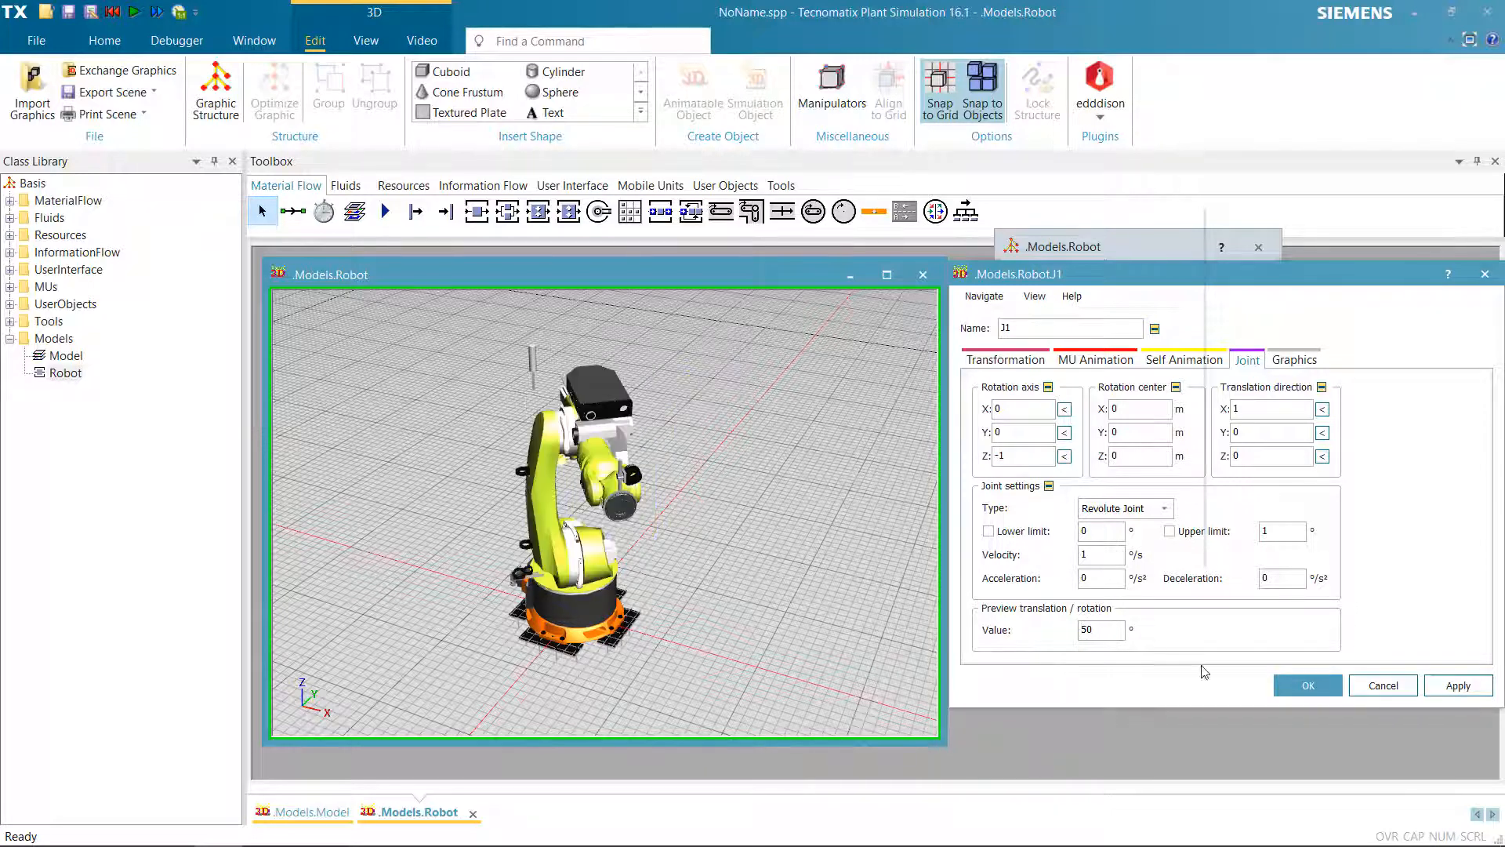
{"action": "left_click", "coordinate": [1303, 685]}
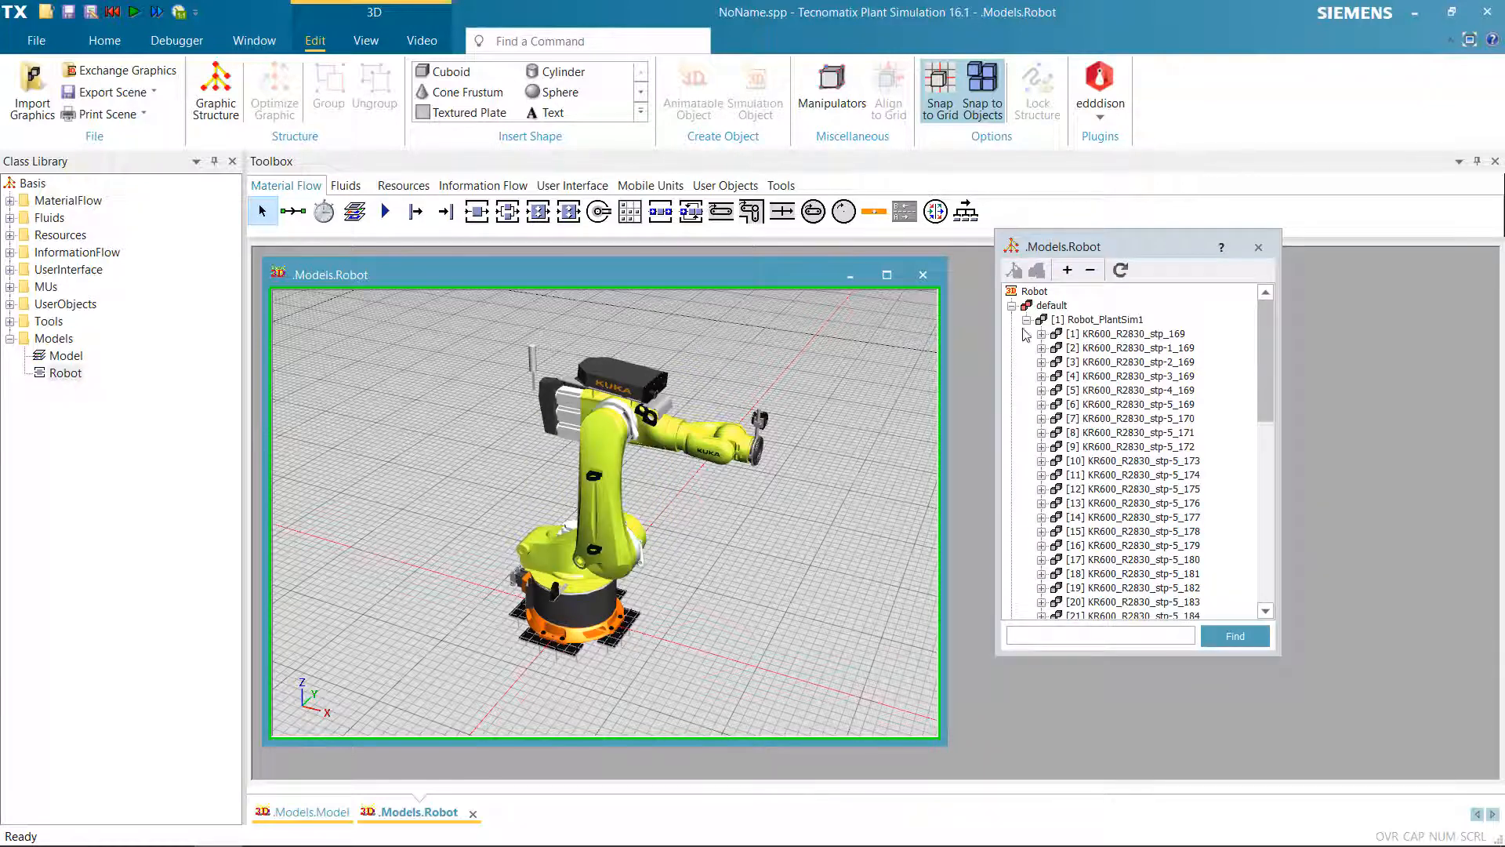
Collapse Robot_PlantSim1 and expand the J1 animatable object in the graphic structure down to its J2 group
{"action": "left_click", "coordinate": [1035, 334]}
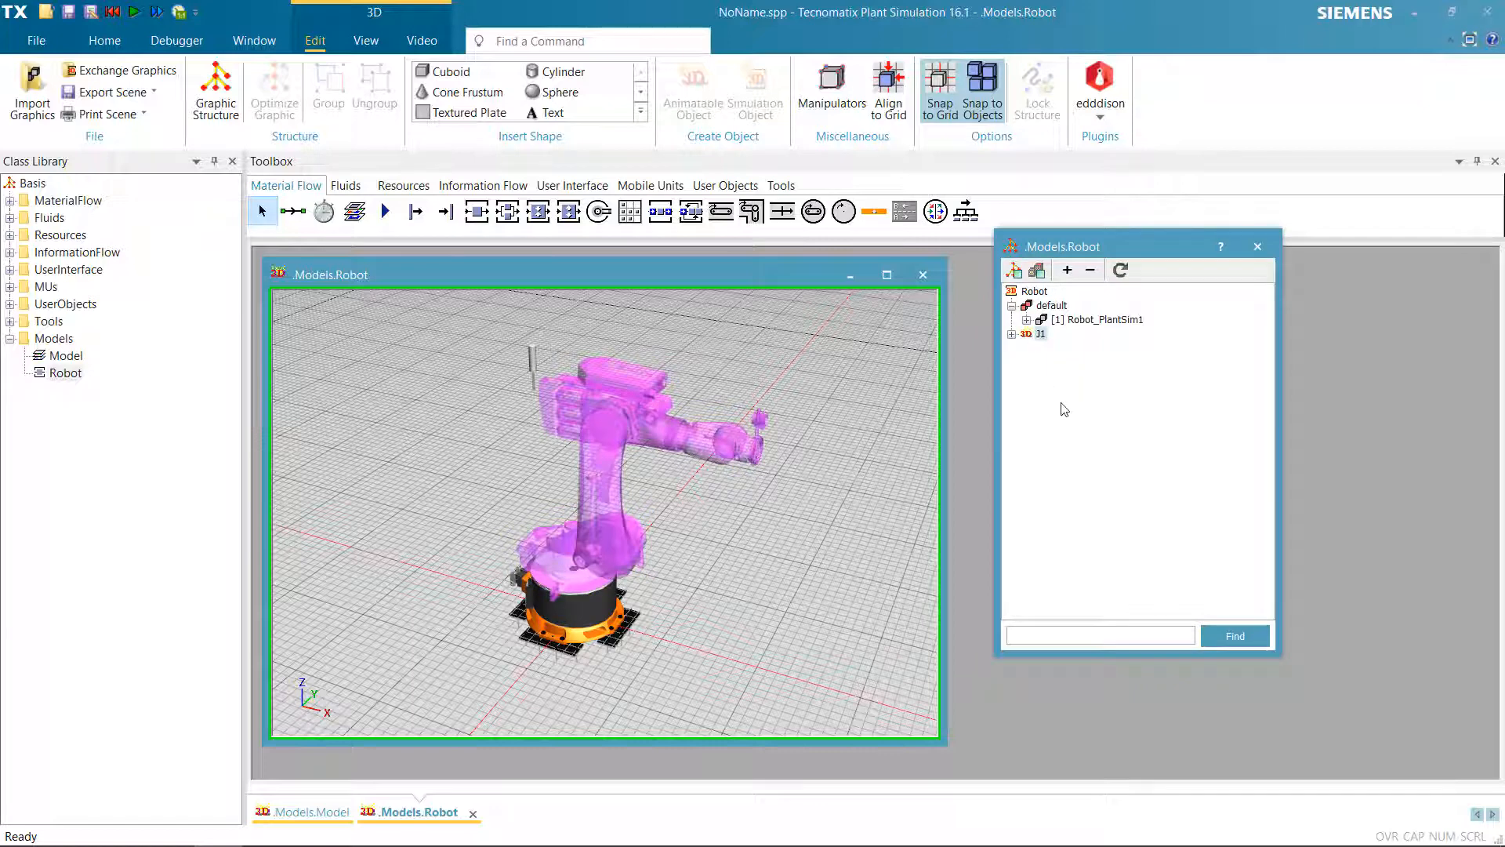
{"action": "left_click", "coordinate": [778, 493]}
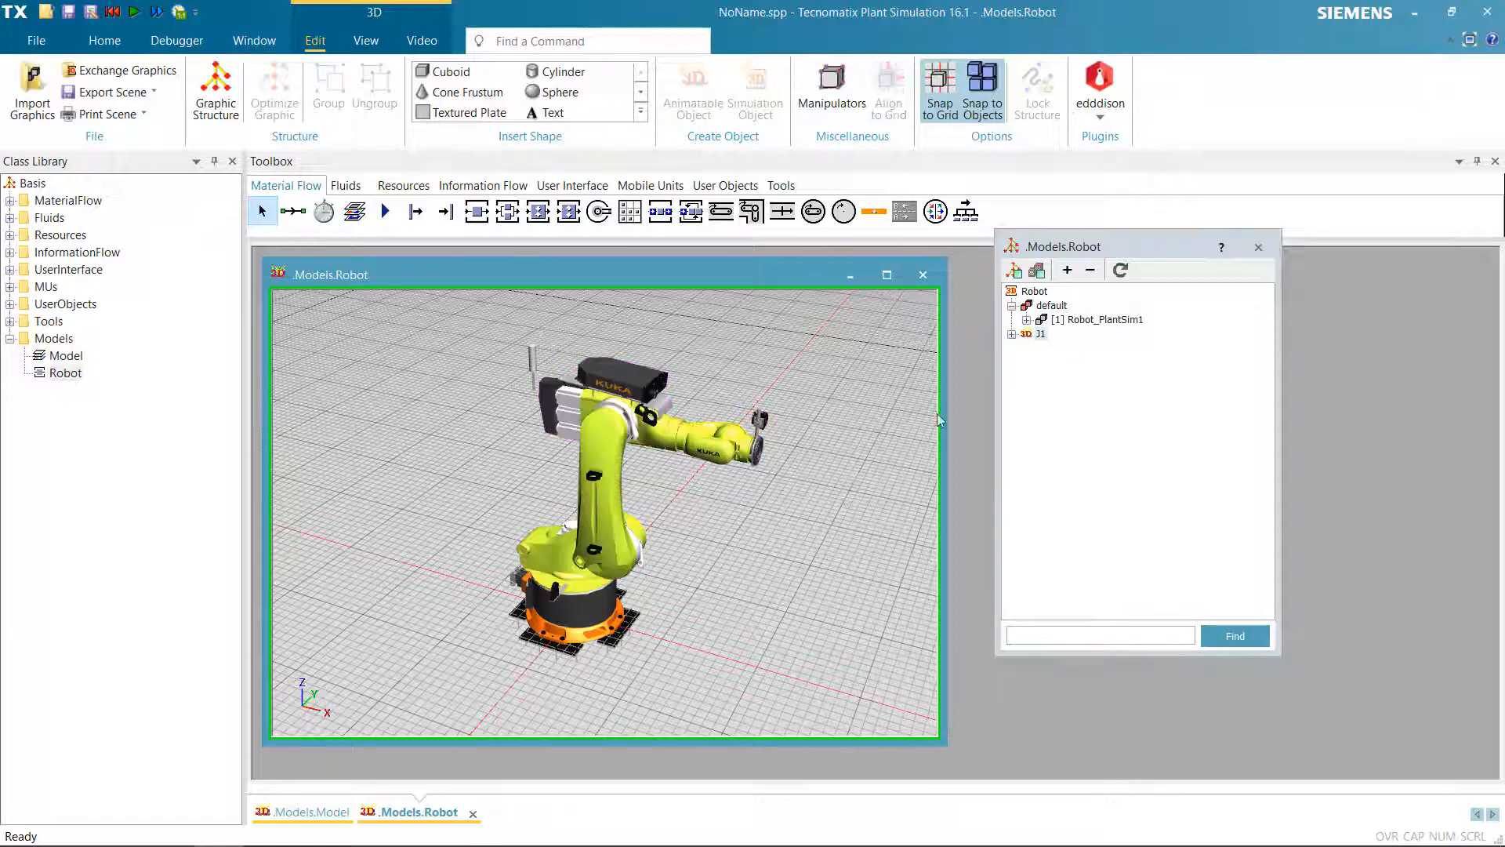
{"action": "left_click", "coordinate": [1033, 335]}
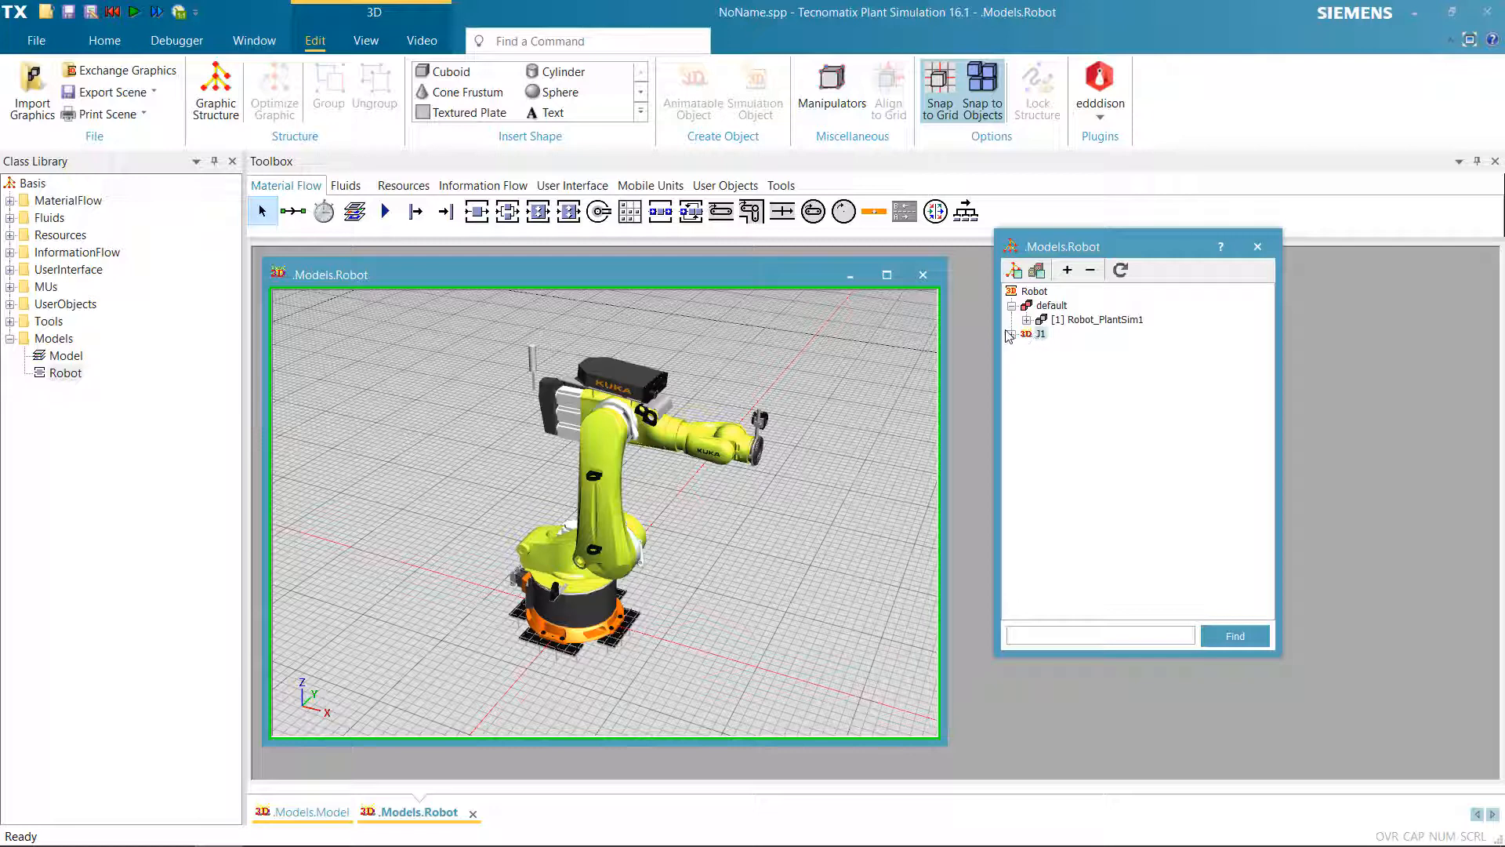
{"action": "left_click", "coordinate": [1012, 334]}
{"action": "left_click", "coordinate": [1027, 348]}
{"action": "left_click", "coordinate": [1042, 362]}
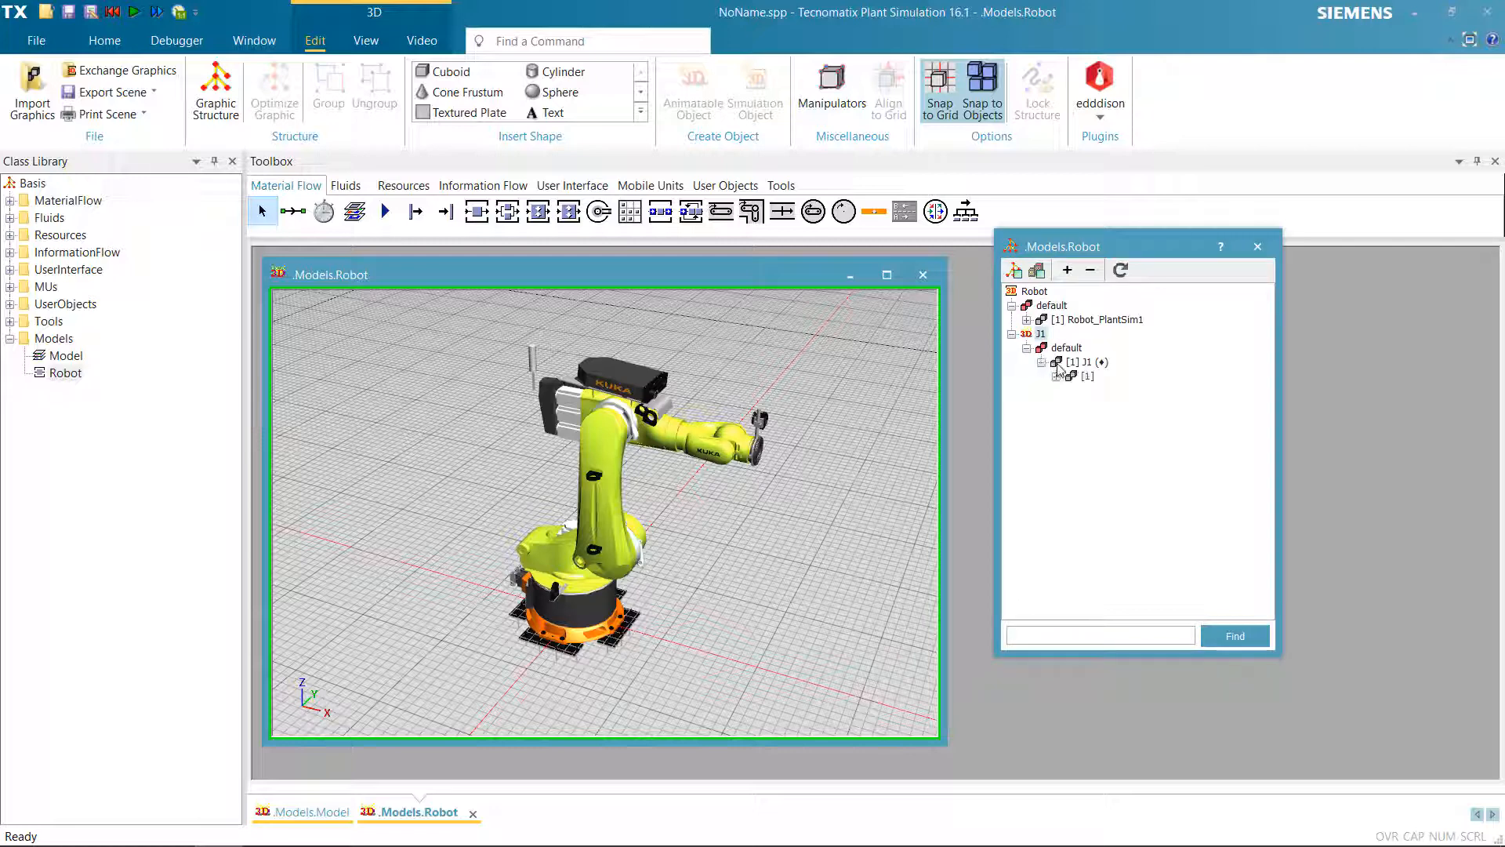
{"action": "left_click", "coordinate": [1057, 377]}
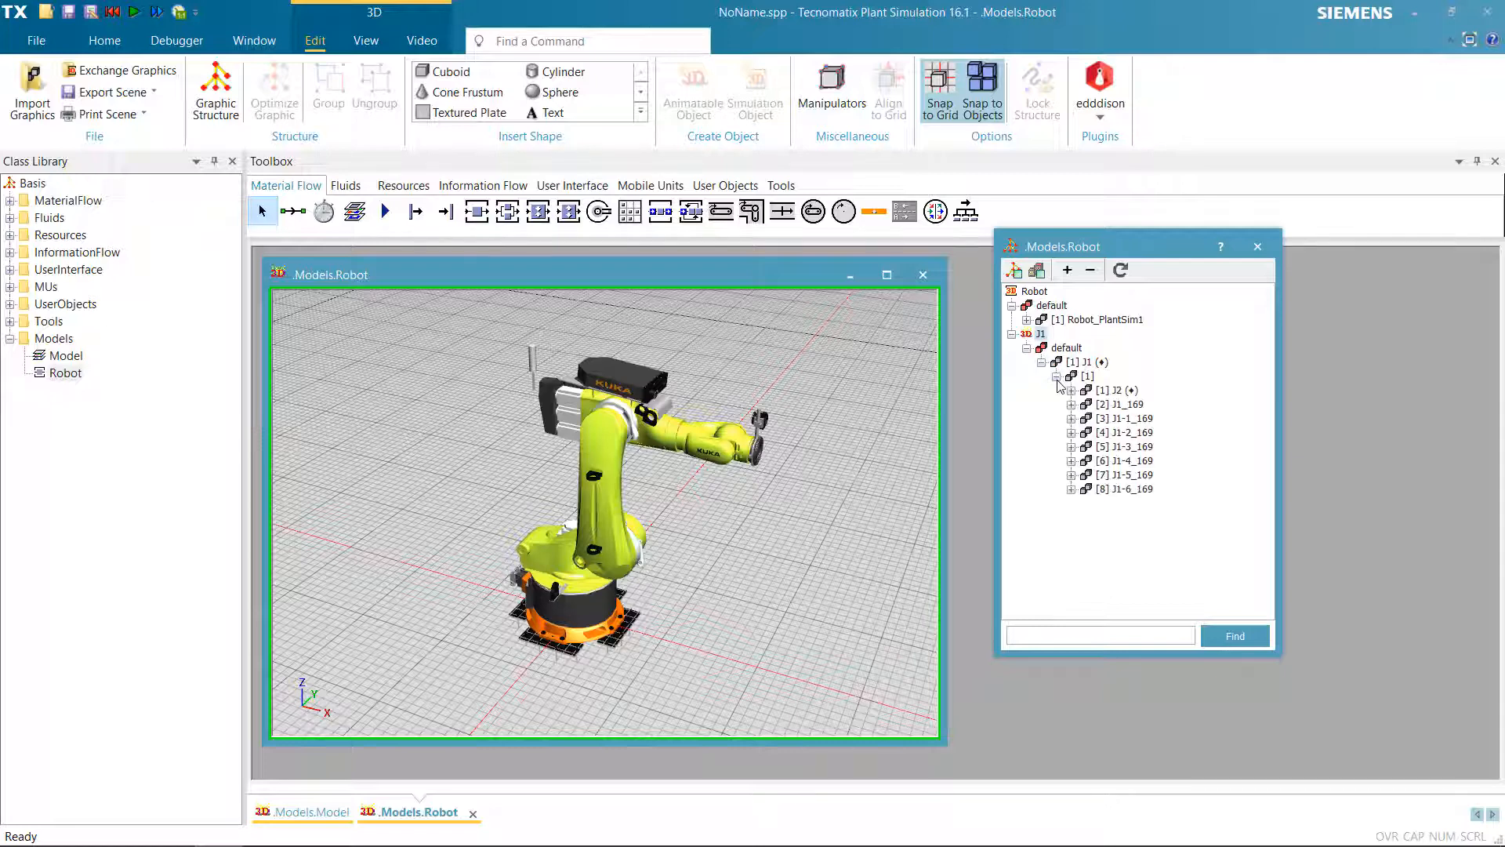
{"action": "left_click", "coordinate": [1124, 390]}
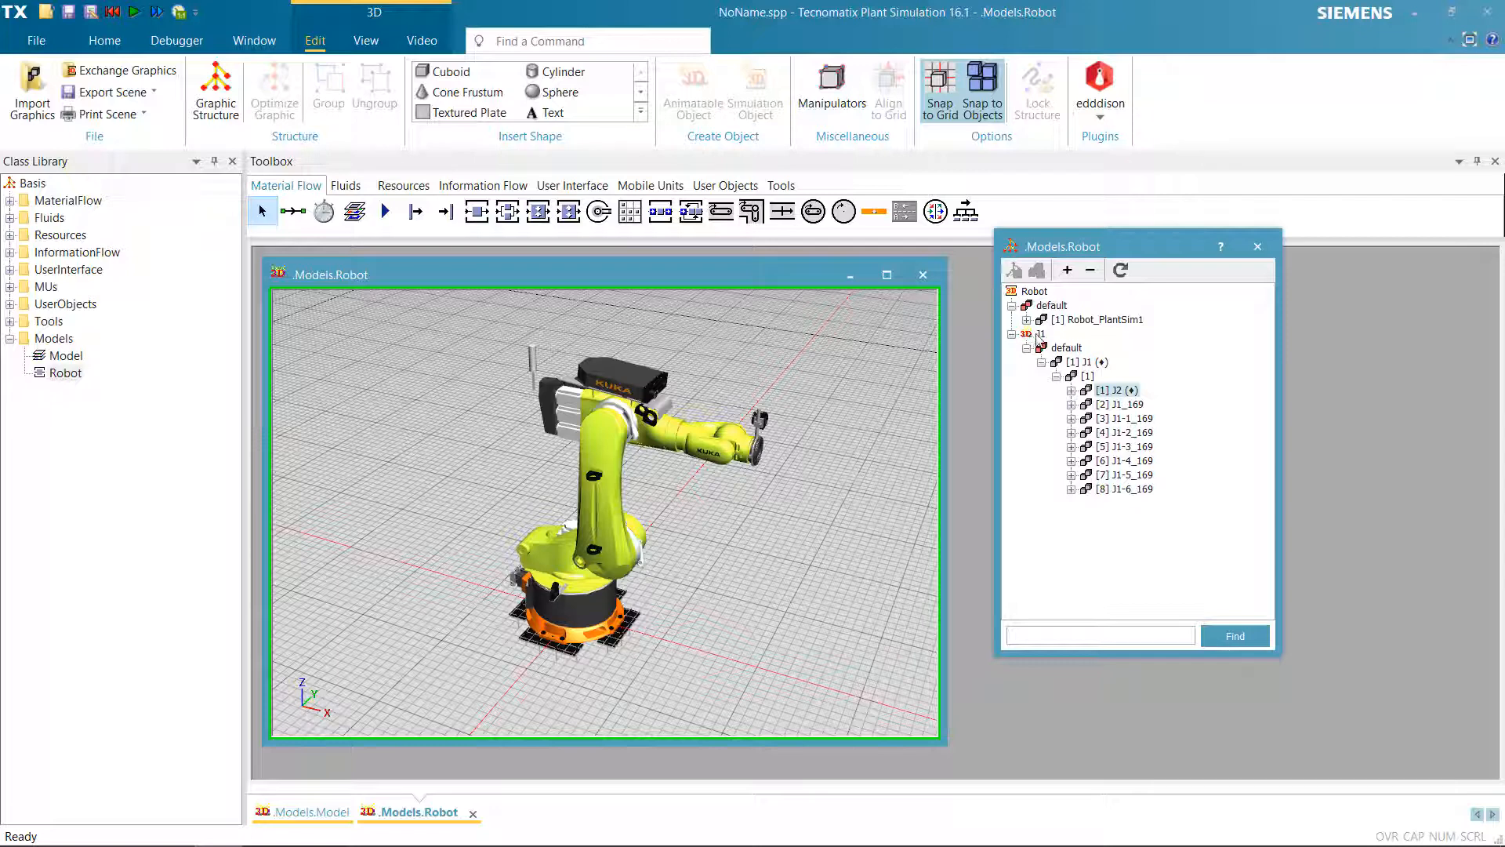
Open the J1 animatable object in a new 3D window with the whole arm in sight
{"action": "right_click", "coordinate": [1037, 335]}
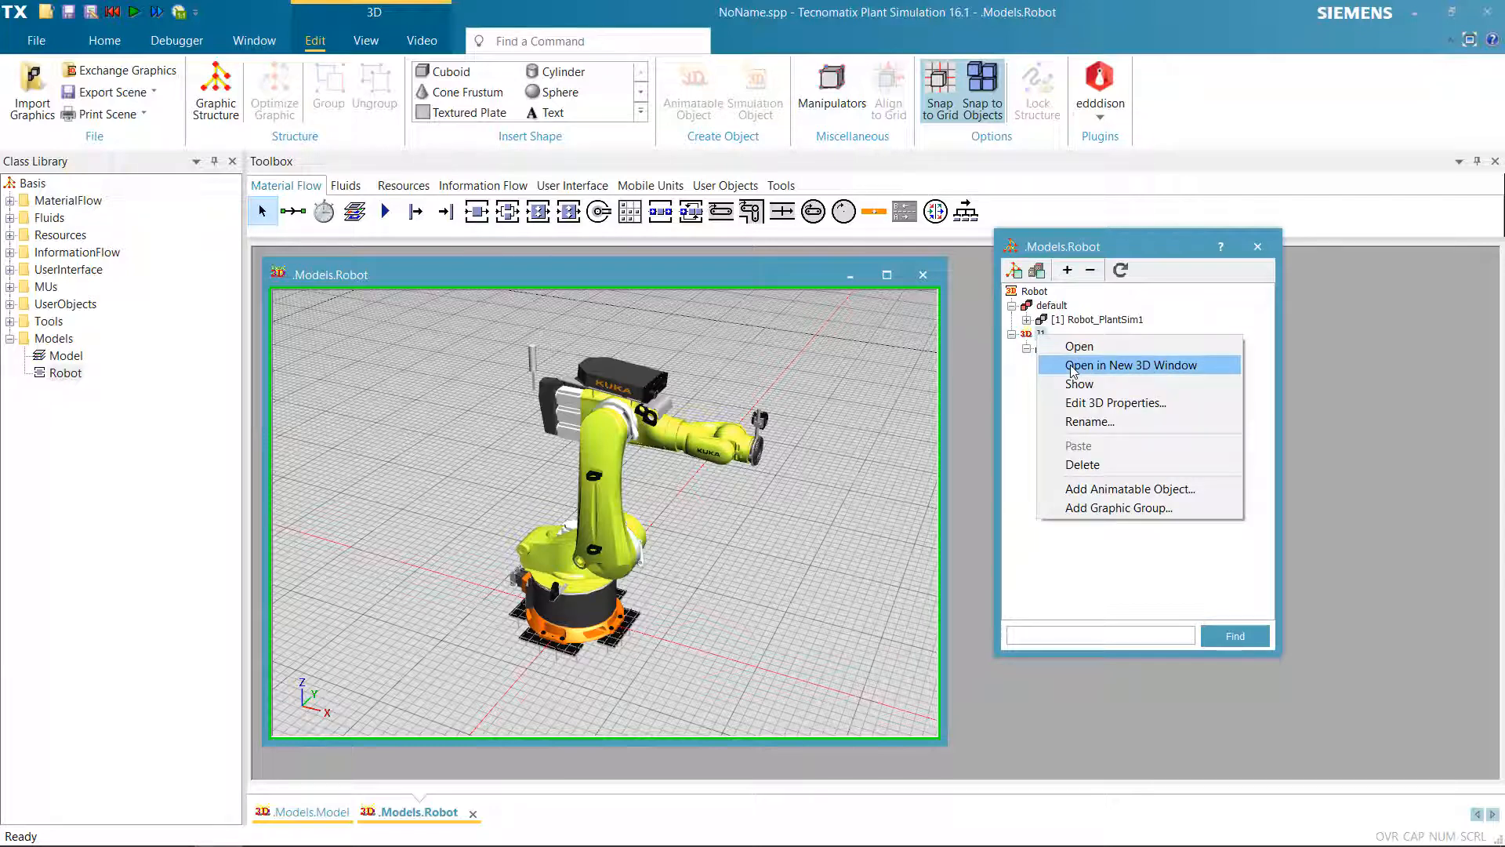
{"action": "left_click", "coordinate": [1098, 366]}
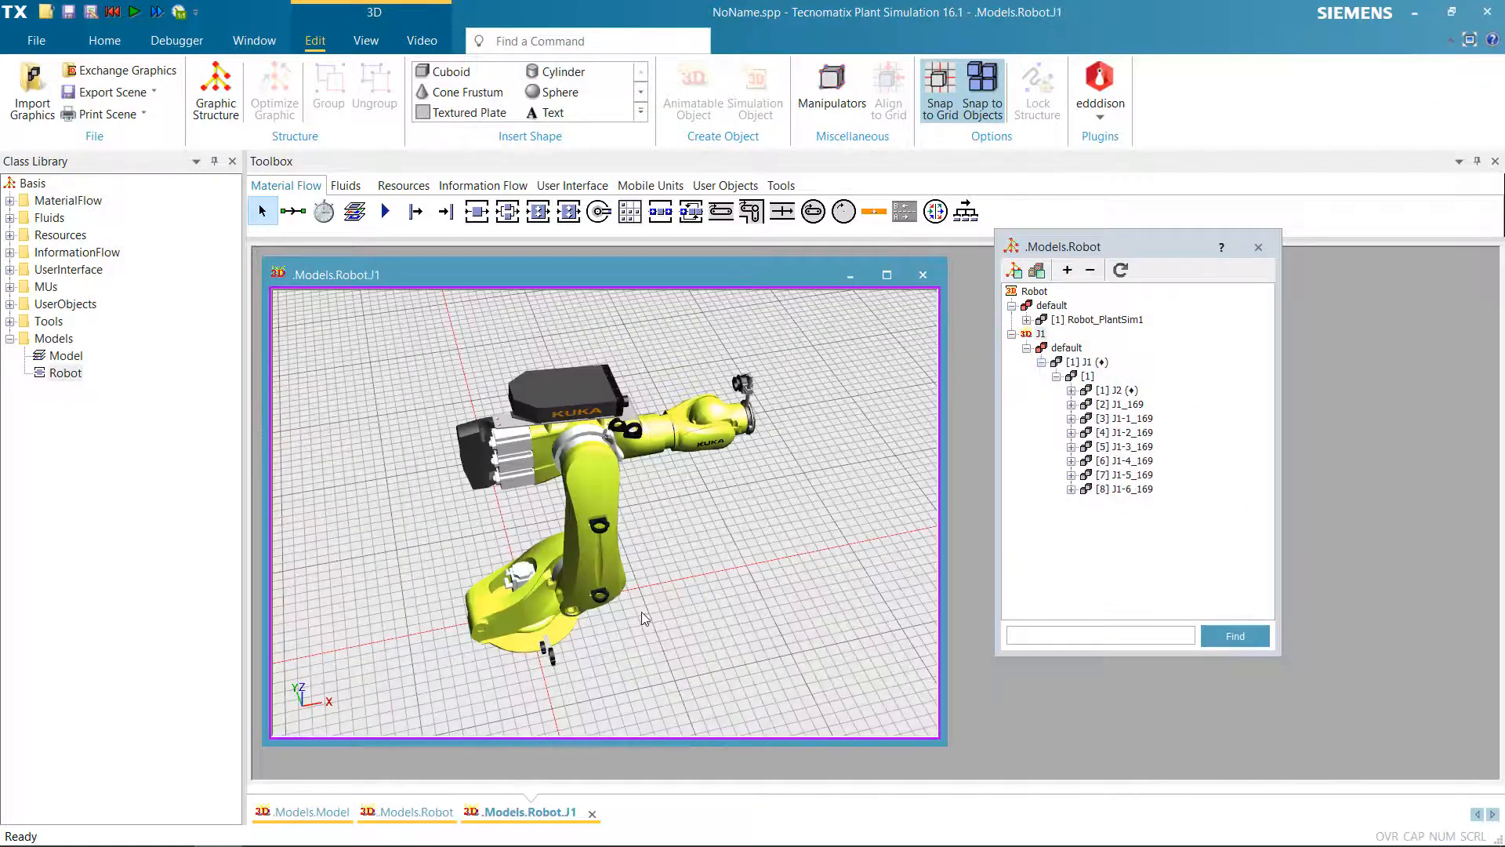
{"action": "right_click_drag", "start_coordinate": [647, 620], "coordinate": [567, 595]}
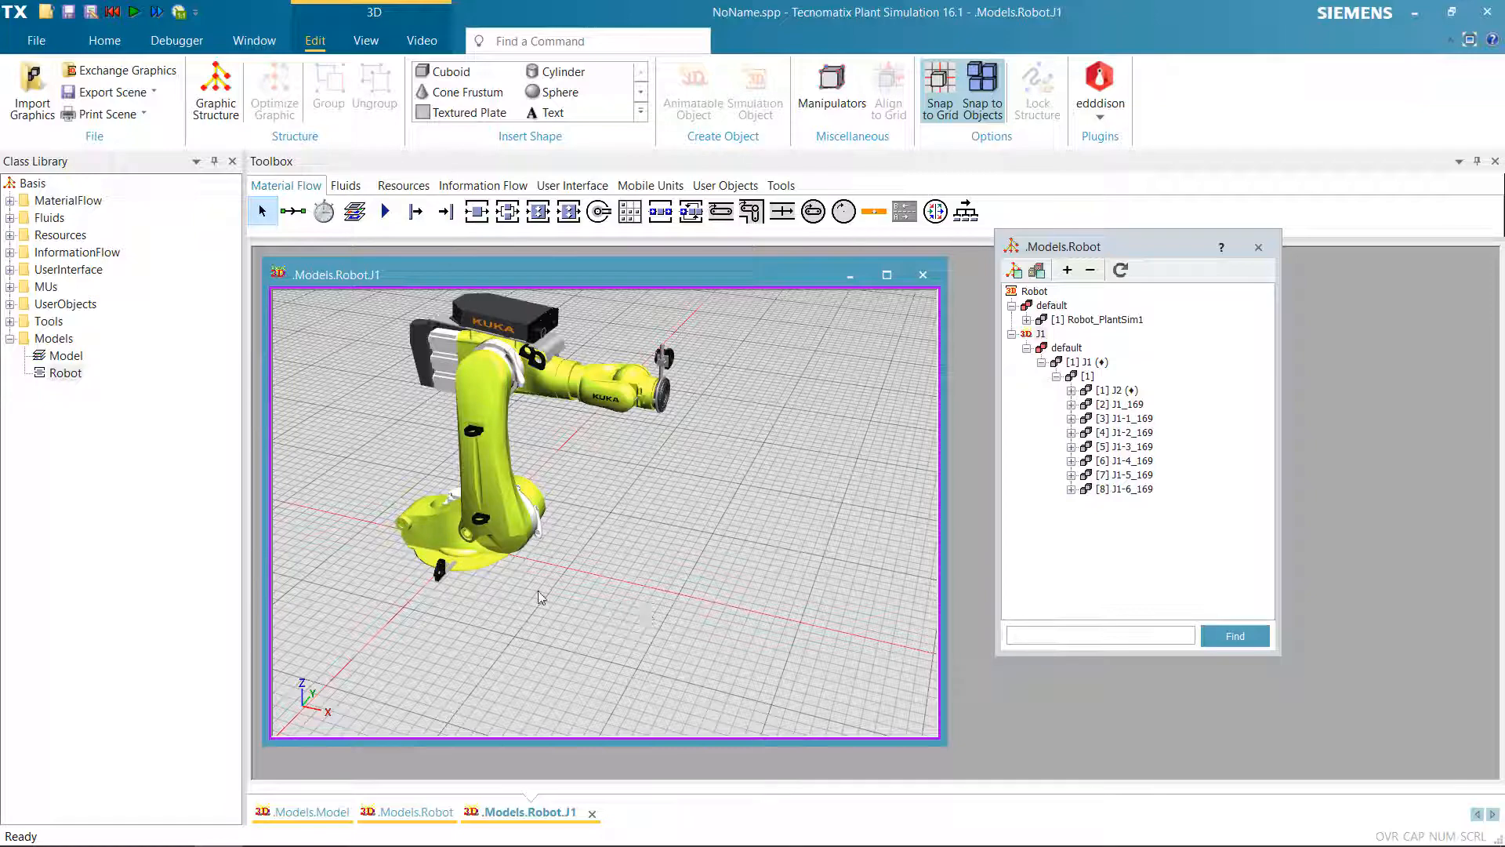
{"action": "scroll", "coordinate": [676, 549], "scroll_direction": "down", "scroll_amount": 4}
{"action": "mouse_move", "coordinate": [368, 266]}
{"action": "left_mouse_down"}
{"action": "mouse_move", "coordinate": [410, 264]}
{"action": "mouse_move", "coordinate": [371, 273]}
{"action": "left_mouse_up"}
{"action": "scroll", "coordinate": [599, 553], "scroll_direction": "up", "scroll_amount": 3}
{"action": "left_click_drag", "start_coordinate": [680, 480], "coordinate": [688, 544]}
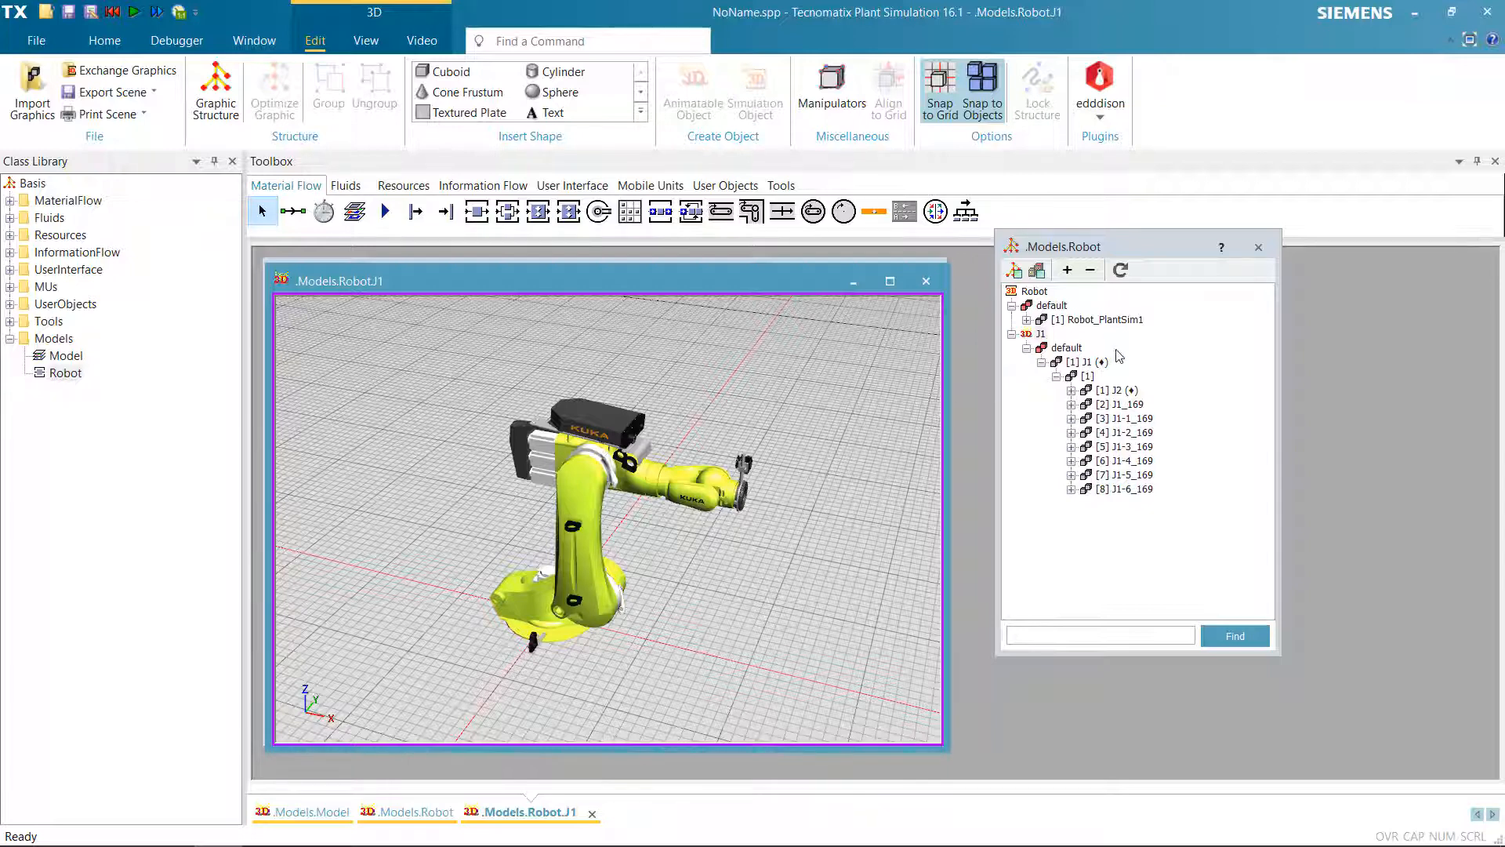
Turn the J2 graphic group inside J1 into an animatable object named J2, keeping the proposed object position
{"action": "left_click", "coordinate": [1114, 391]}
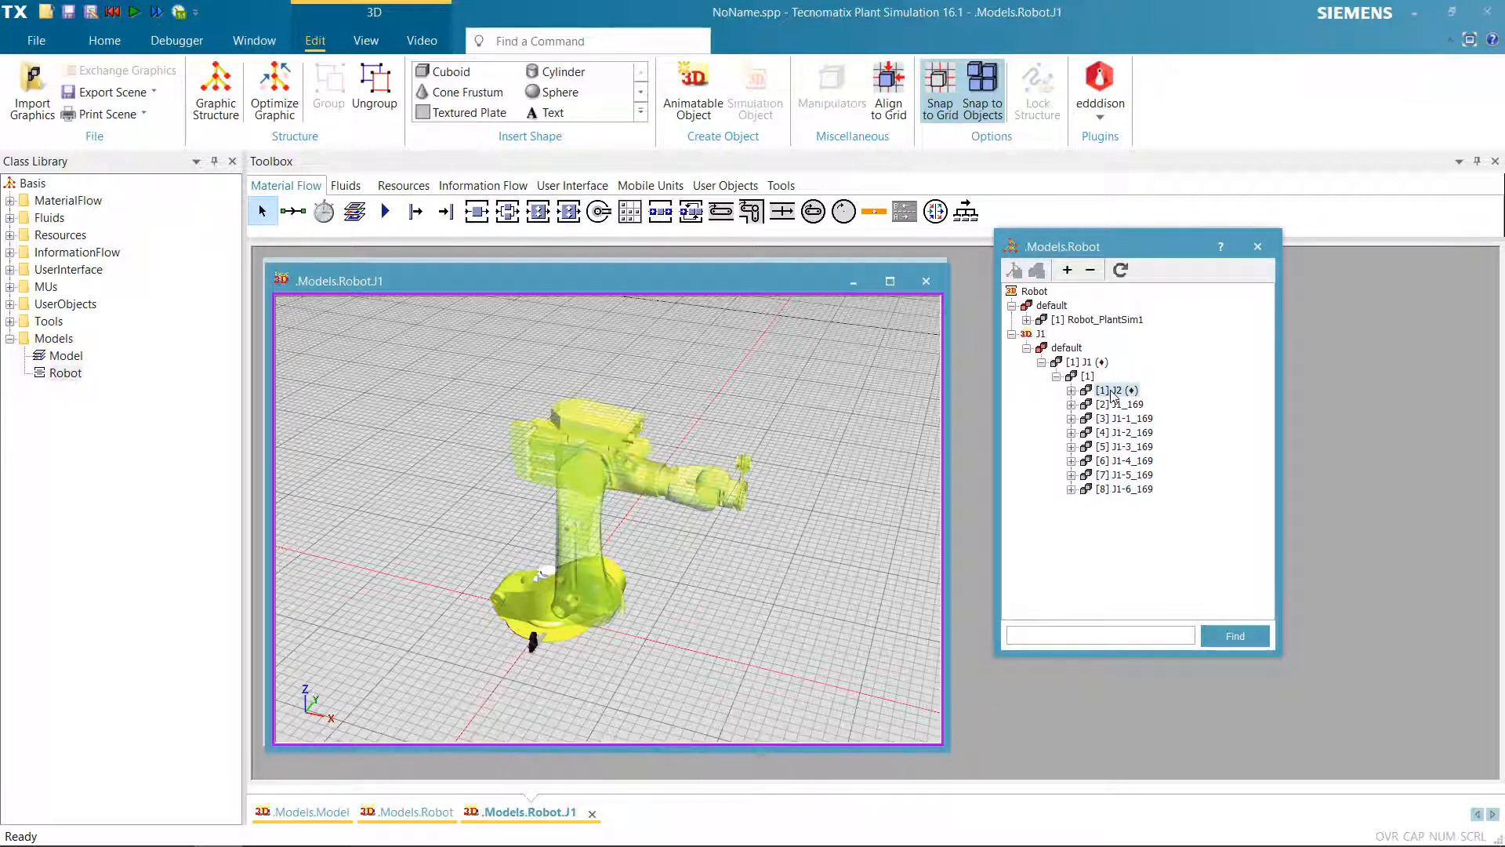
{"action": "right_click", "coordinate": [1114, 396]}
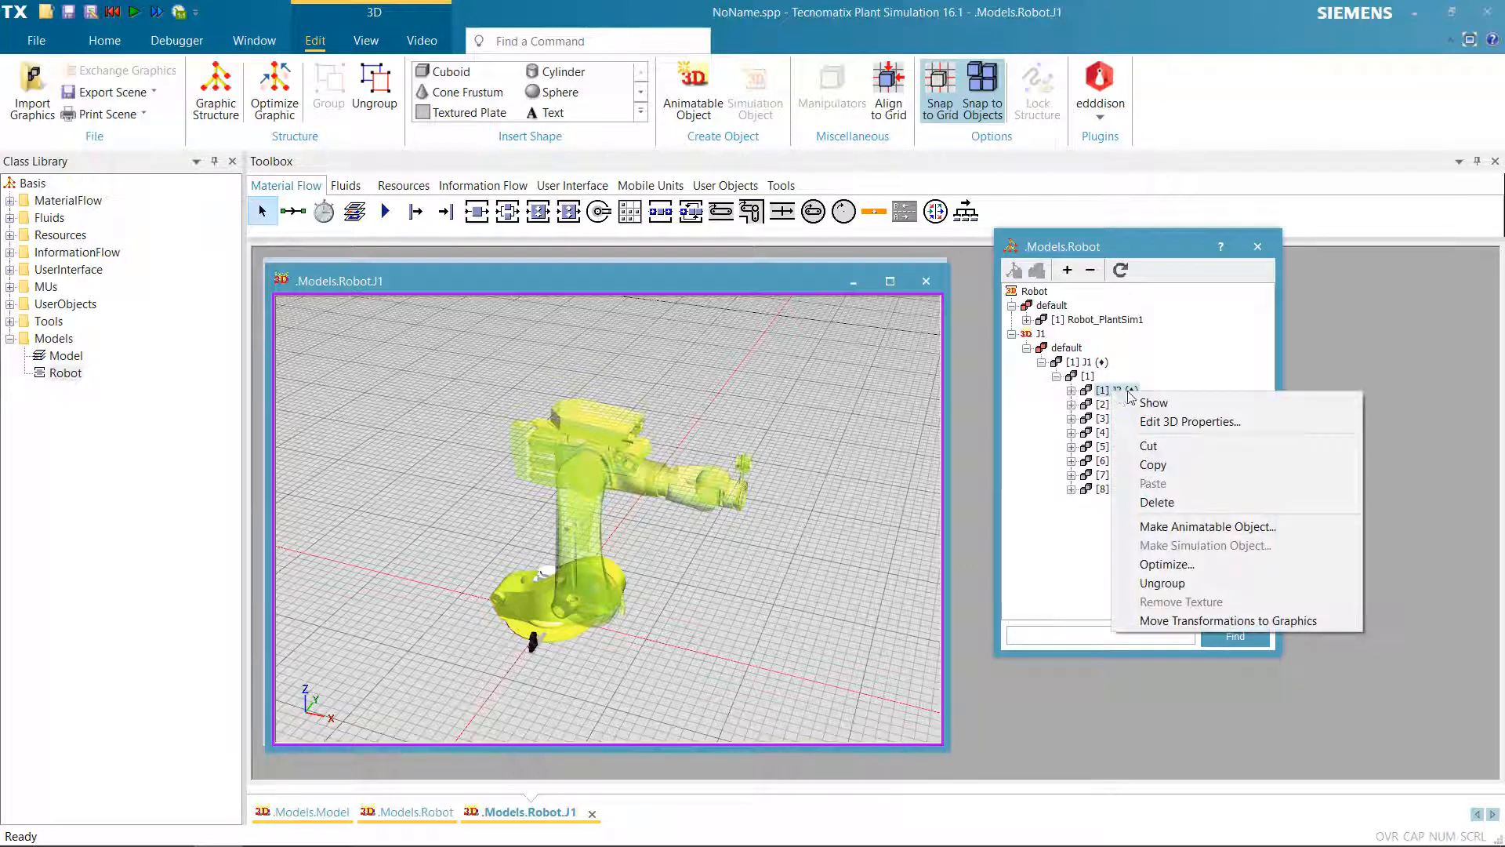
{"action": "left_click", "coordinate": [1234, 527]}
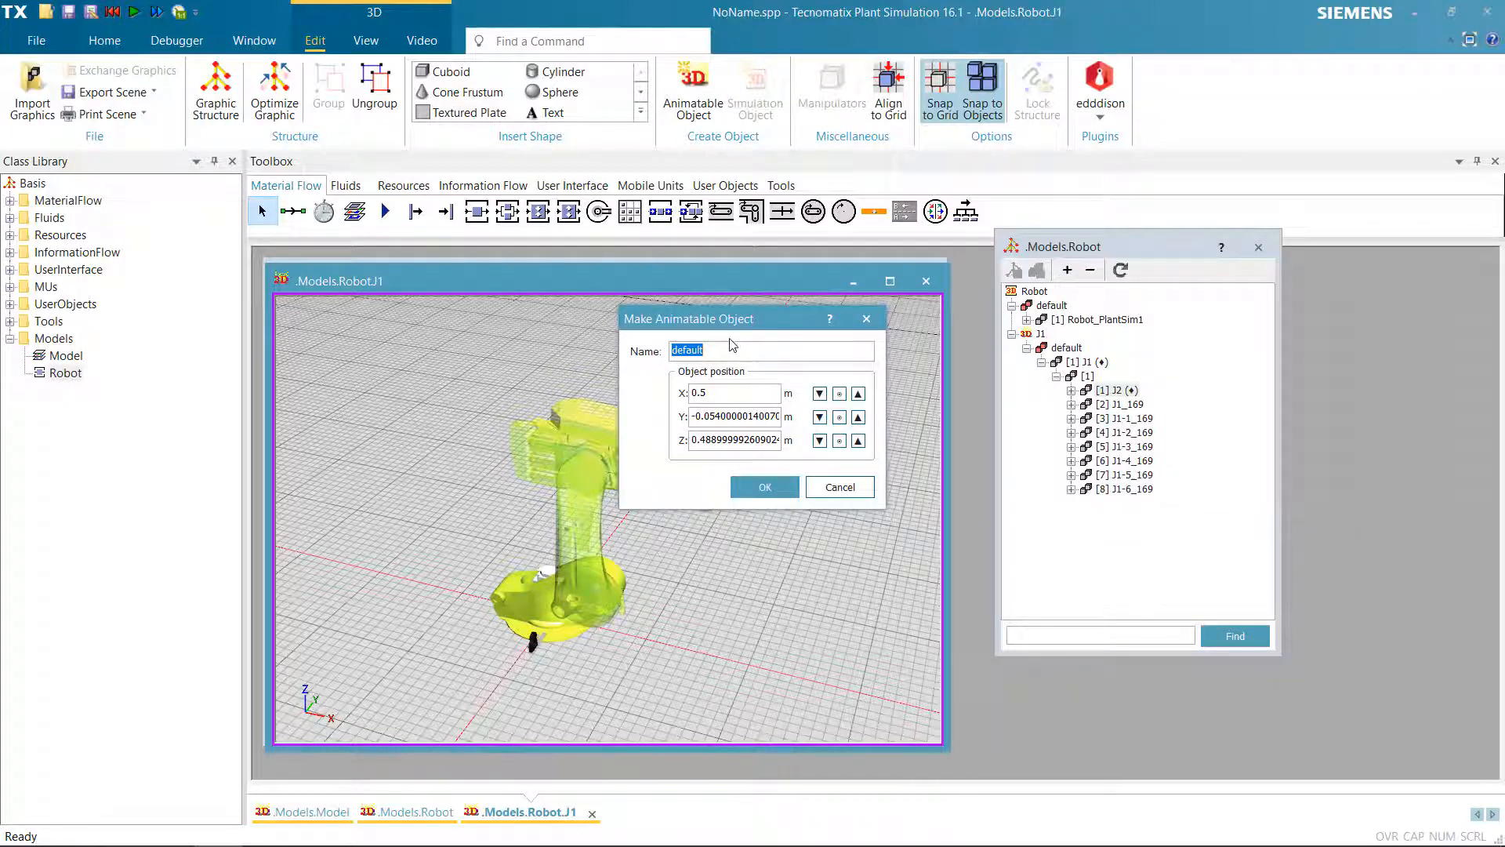
{"action": "type", "text": "J2"}
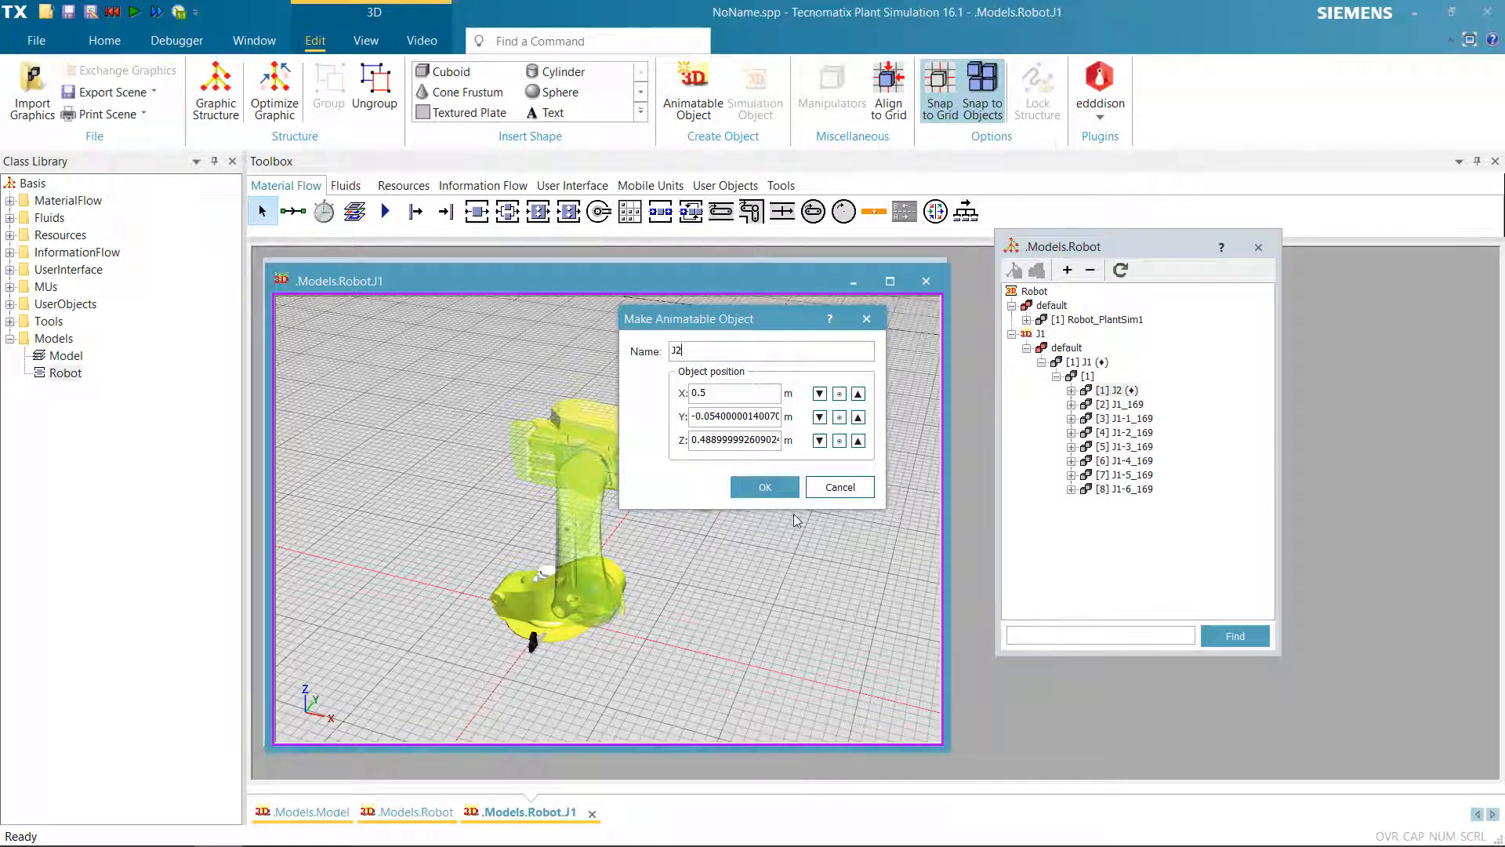
{"action": "left_click", "coordinate": [762, 487]}
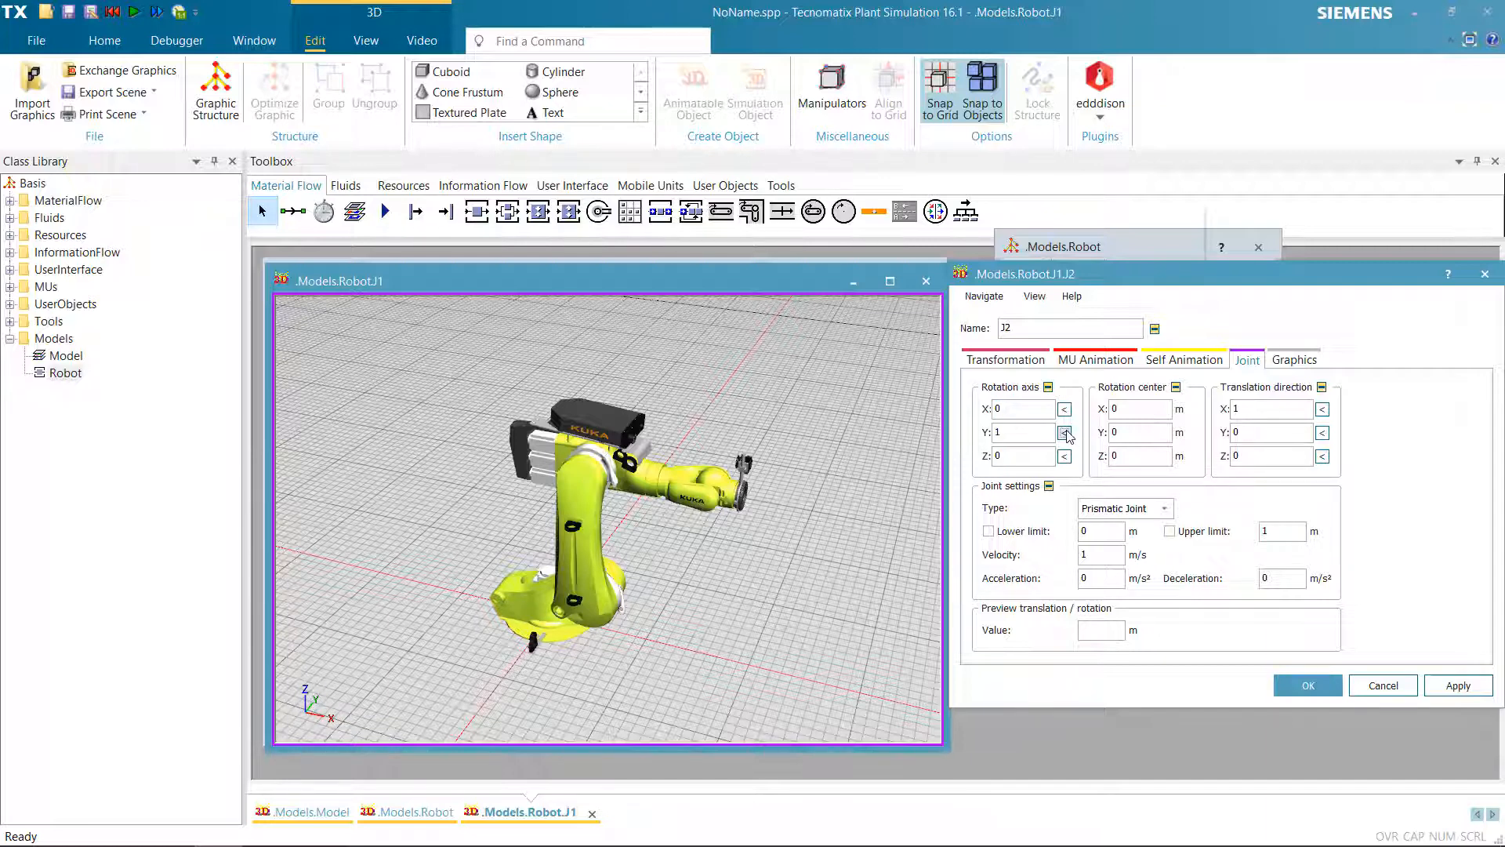
Set J2's rotation axis to Y = 1 and its joint type to Revolute Joint
{"action": "left_click", "coordinate": [1162, 458]}
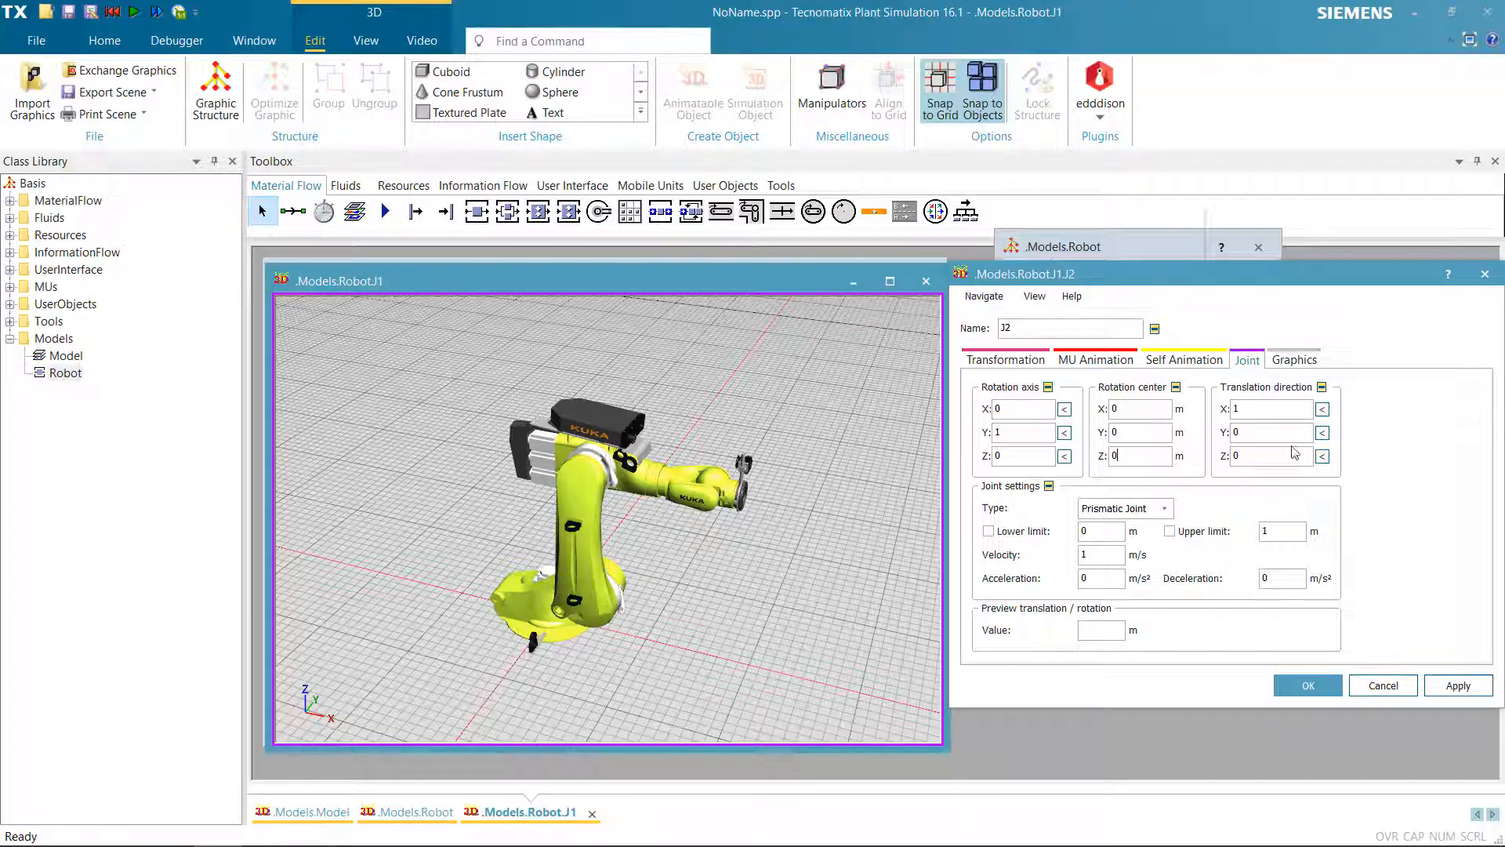
{"action": "left_click", "coordinate": [1129, 512]}
{"action": "left_click", "coordinate": [1139, 545]}
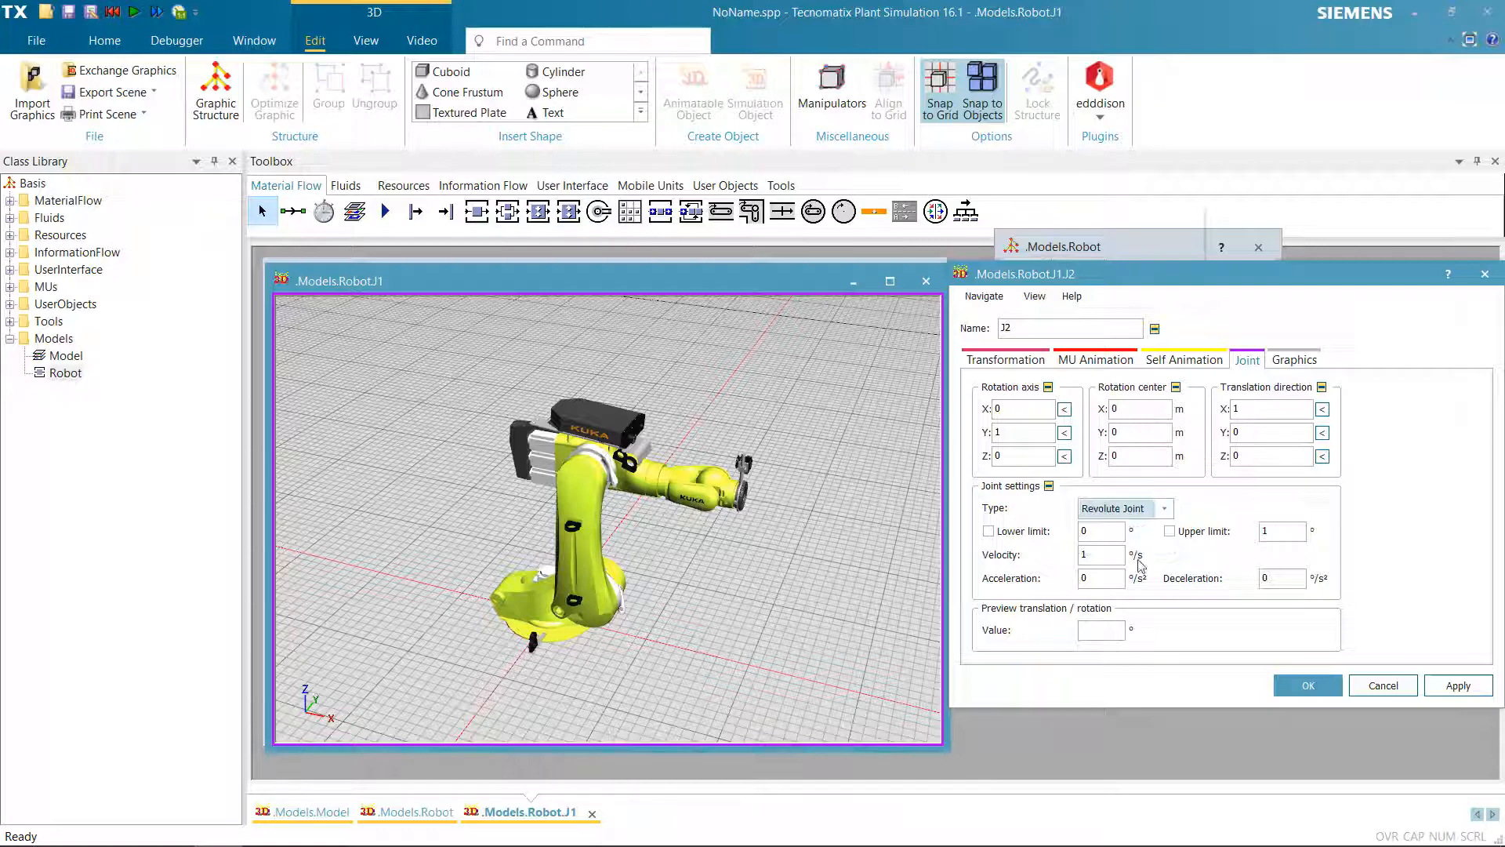
Preview J2's rotation at 50° and accept its joint settings
{"action": "left_click", "coordinate": [1109, 625]}
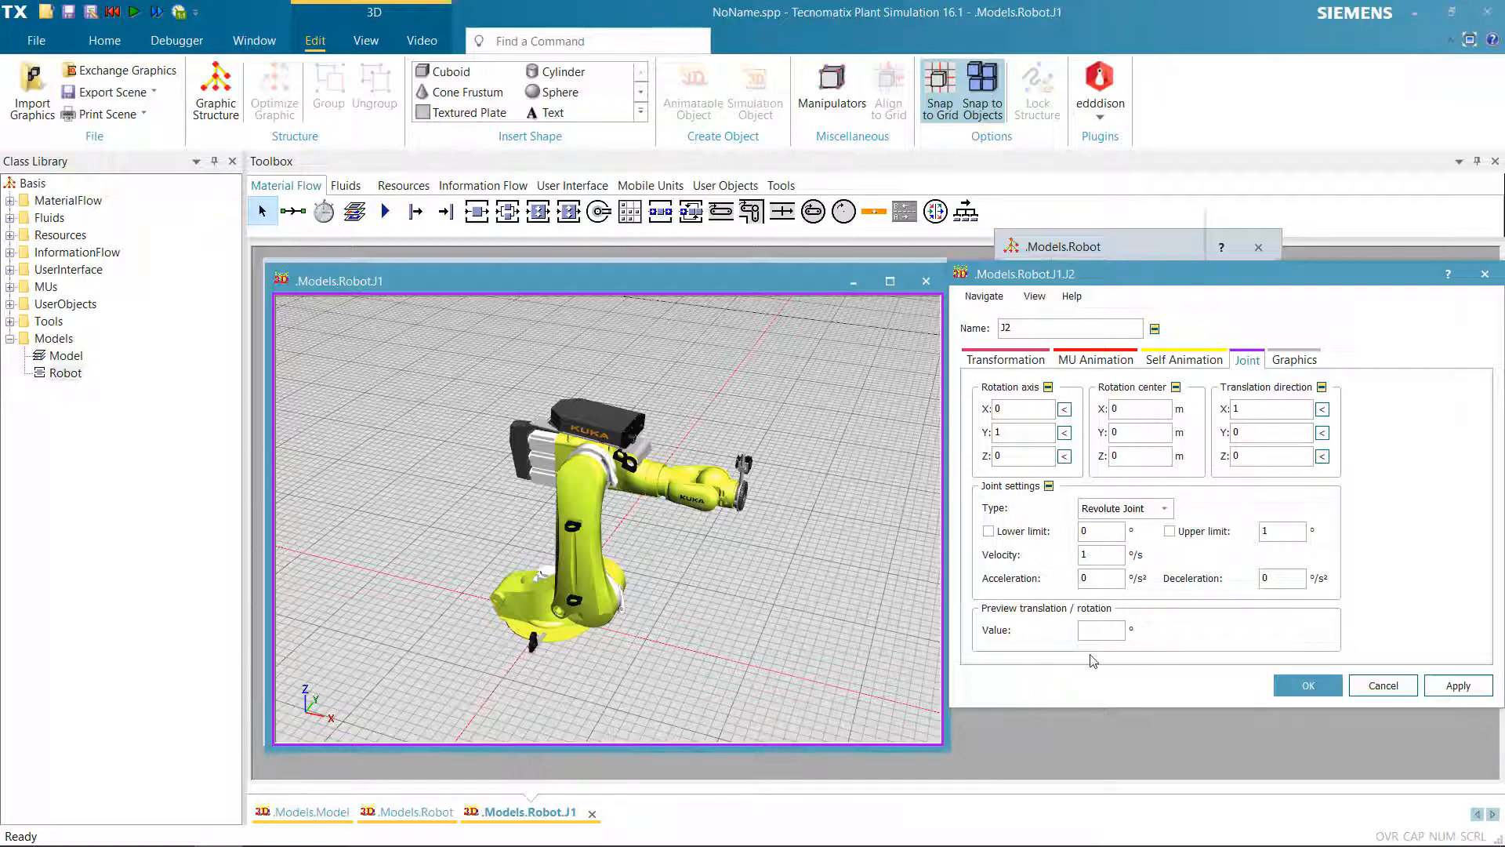
{"action": "type", "text": "50"}
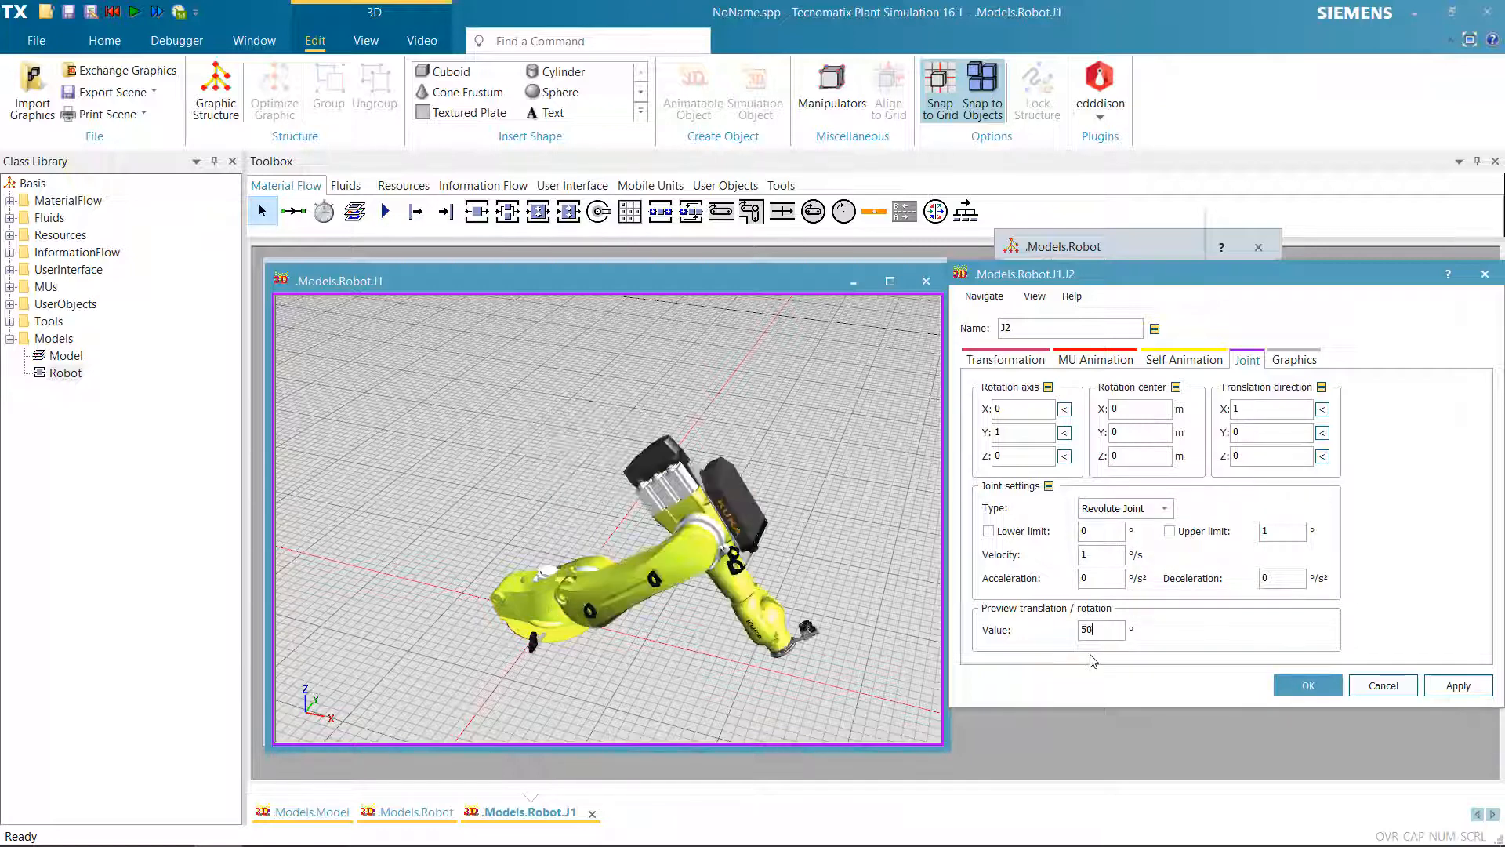
{"action": "left_click", "coordinate": [1288, 688]}
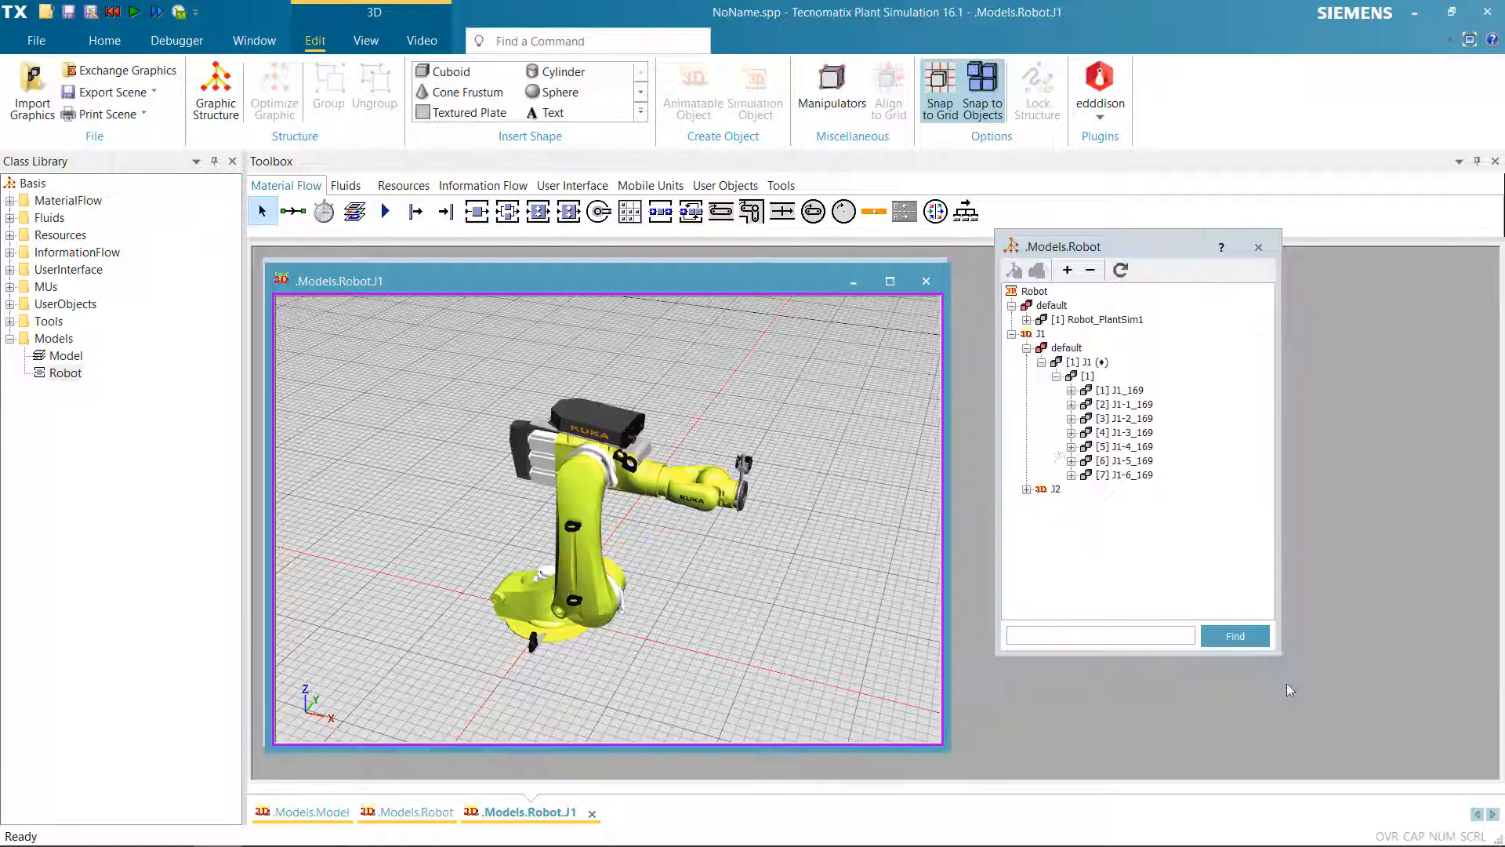
Expand the J2 animatable object in the graphic structure down to its J3 group
{"action": "left_click", "coordinate": [1025, 489]}
{"action": "left_click", "coordinate": [1041, 503]}
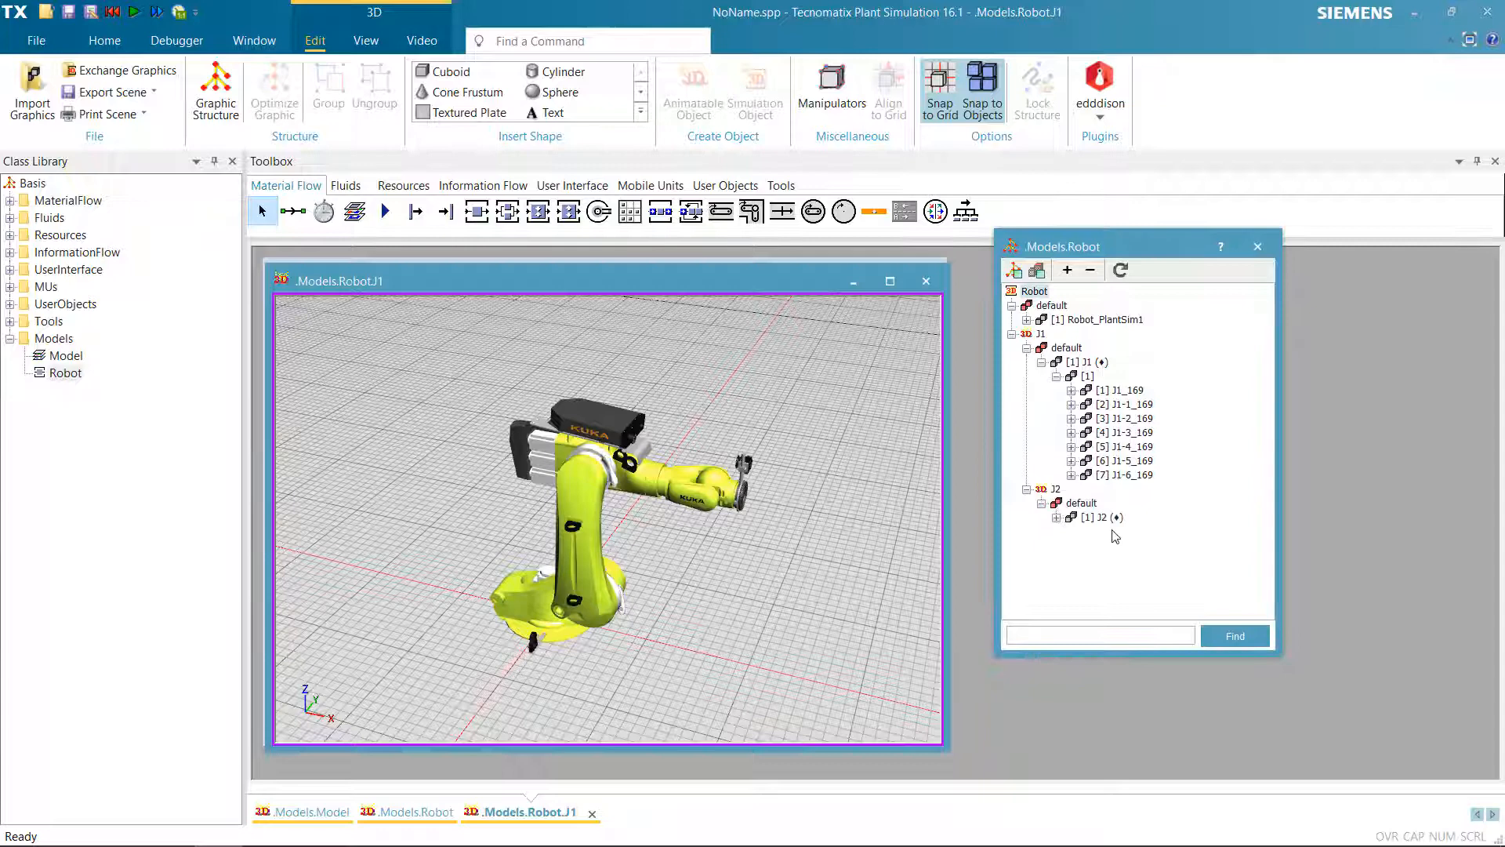
{"action": "left_click", "coordinate": [1056, 517]}
{"action": "left_click", "coordinate": [1071, 532]}
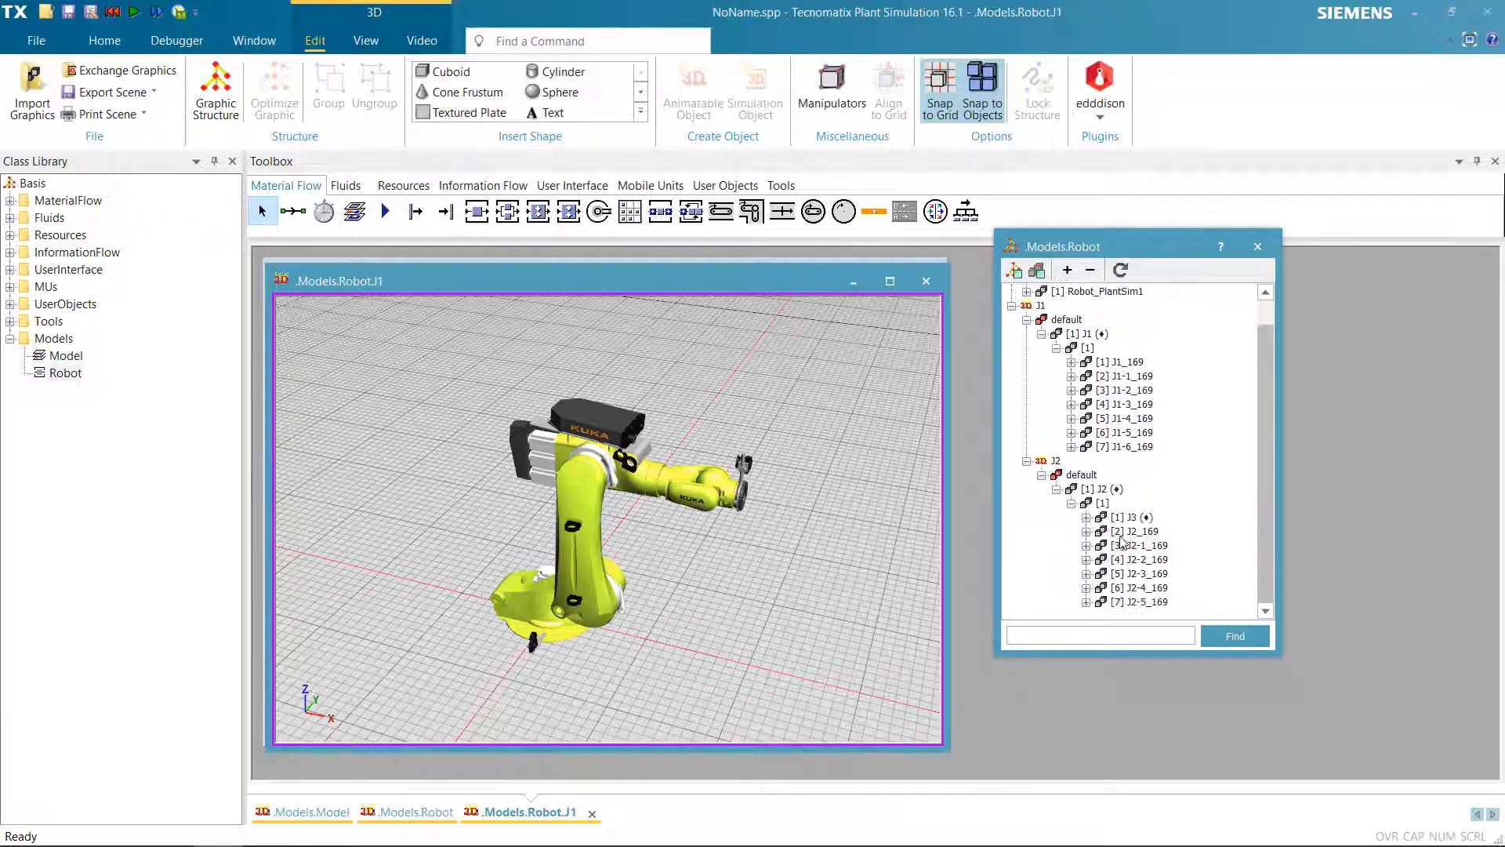
{"action": "right_click", "coordinate": [1149, 518]}
{"action": "left_click", "coordinate": [1039, 448]}
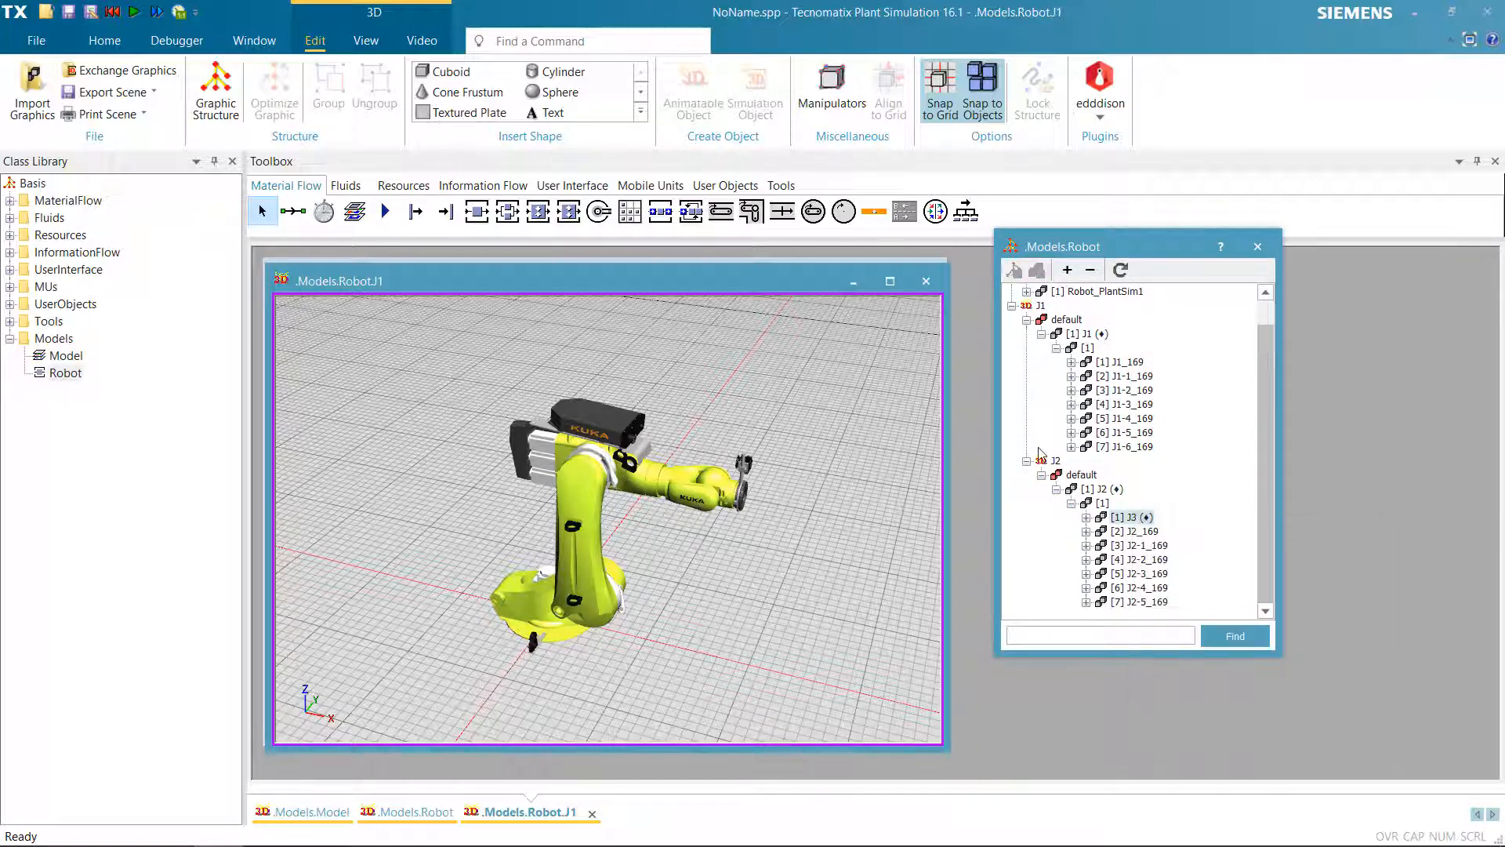
Open the J2 animatable object in a new 3D window
{"action": "left_click", "coordinate": [1056, 461]}
{"action": "right_click", "coordinate": [1058, 462]}
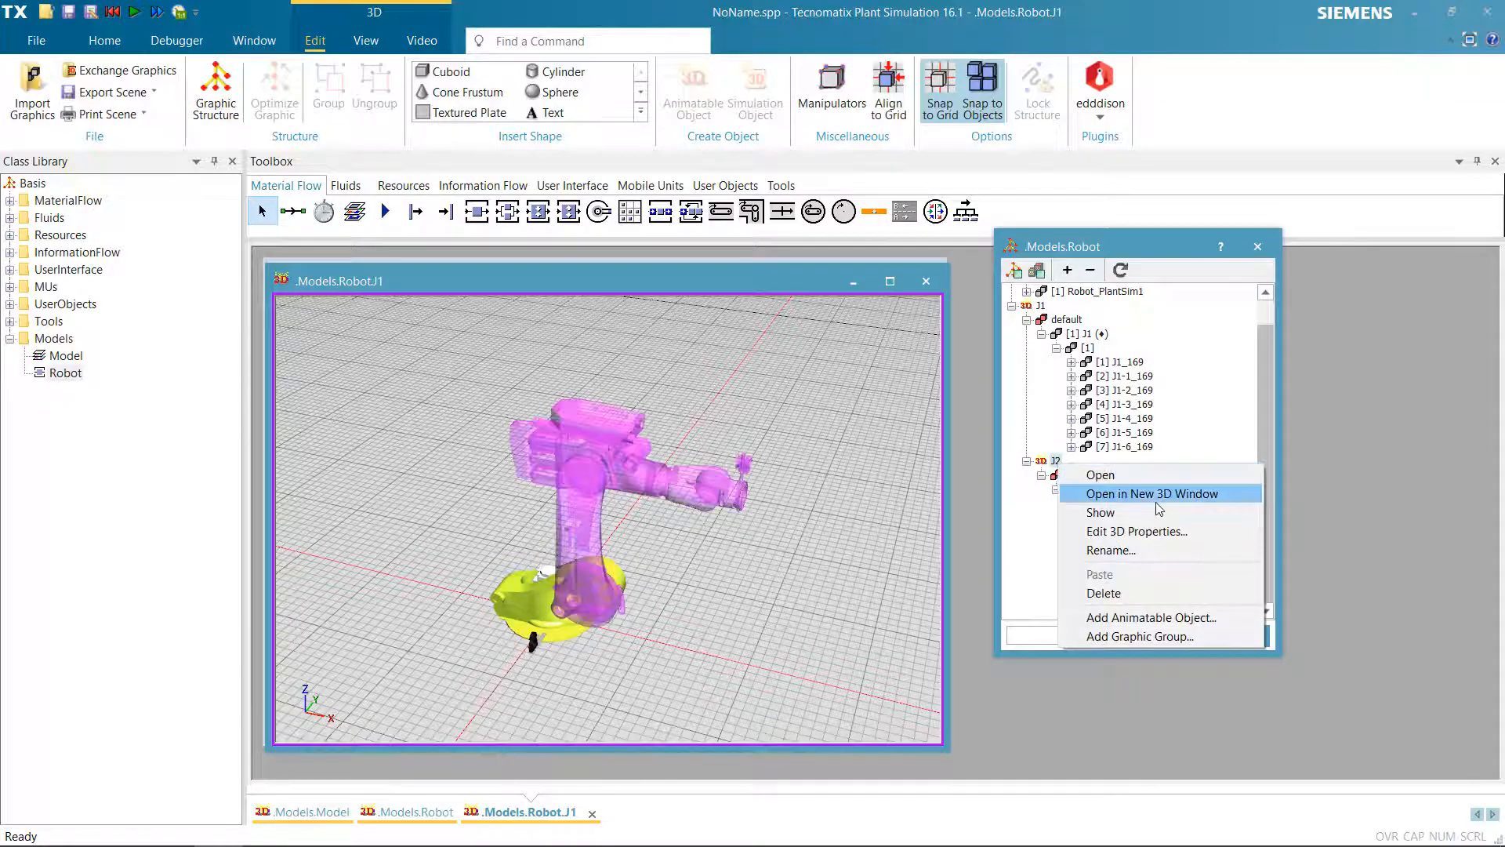
{"action": "left_click", "coordinate": [1159, 495]}
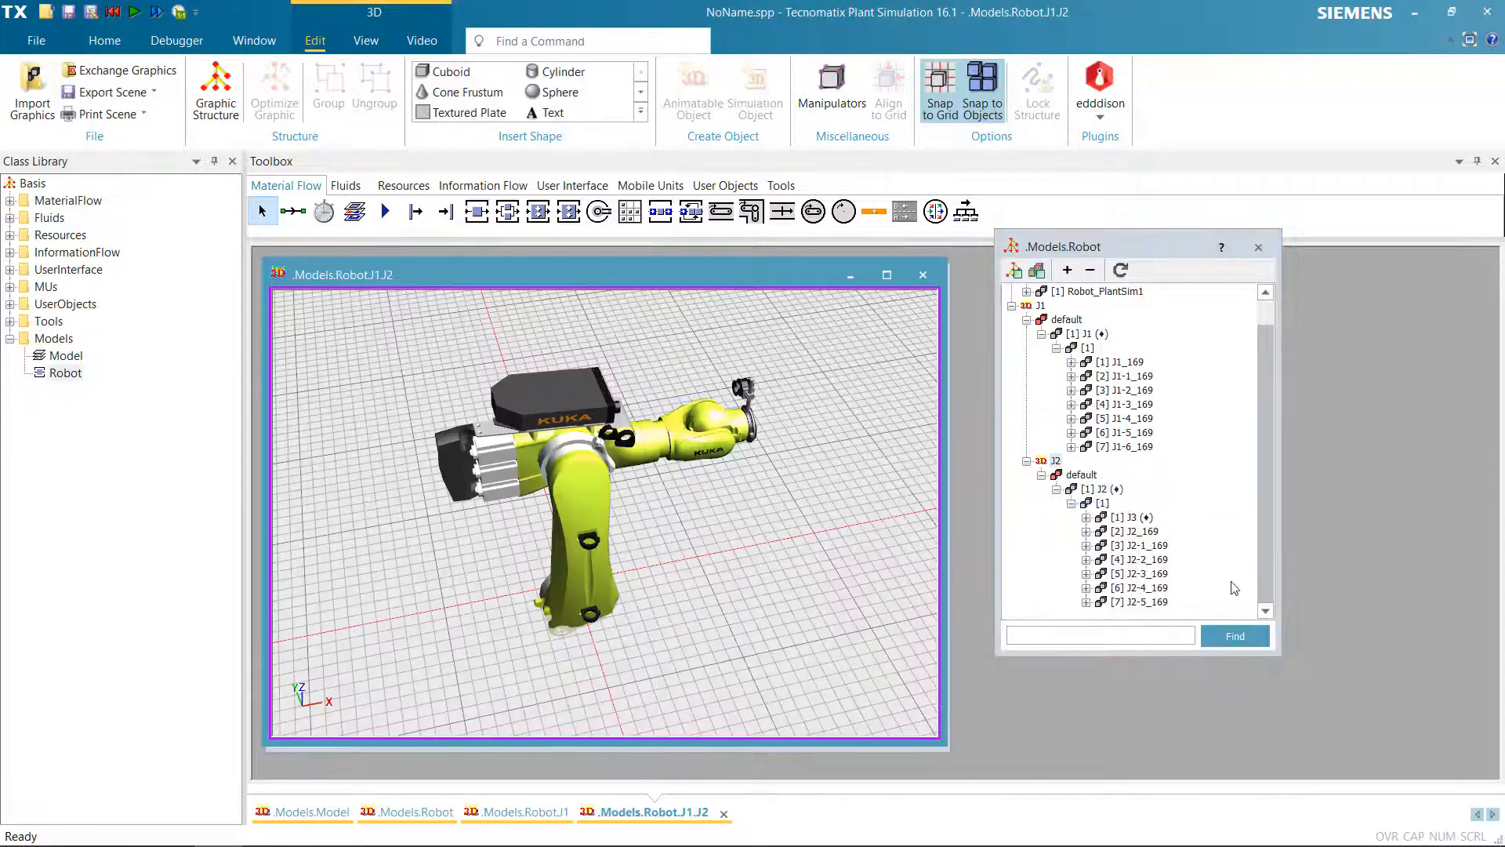
Turn the J3 graphic group inside J2 into an animatable object named J3, keeping the proposed object position
{"action": "right_click", "coordinate": [1139, 518]}
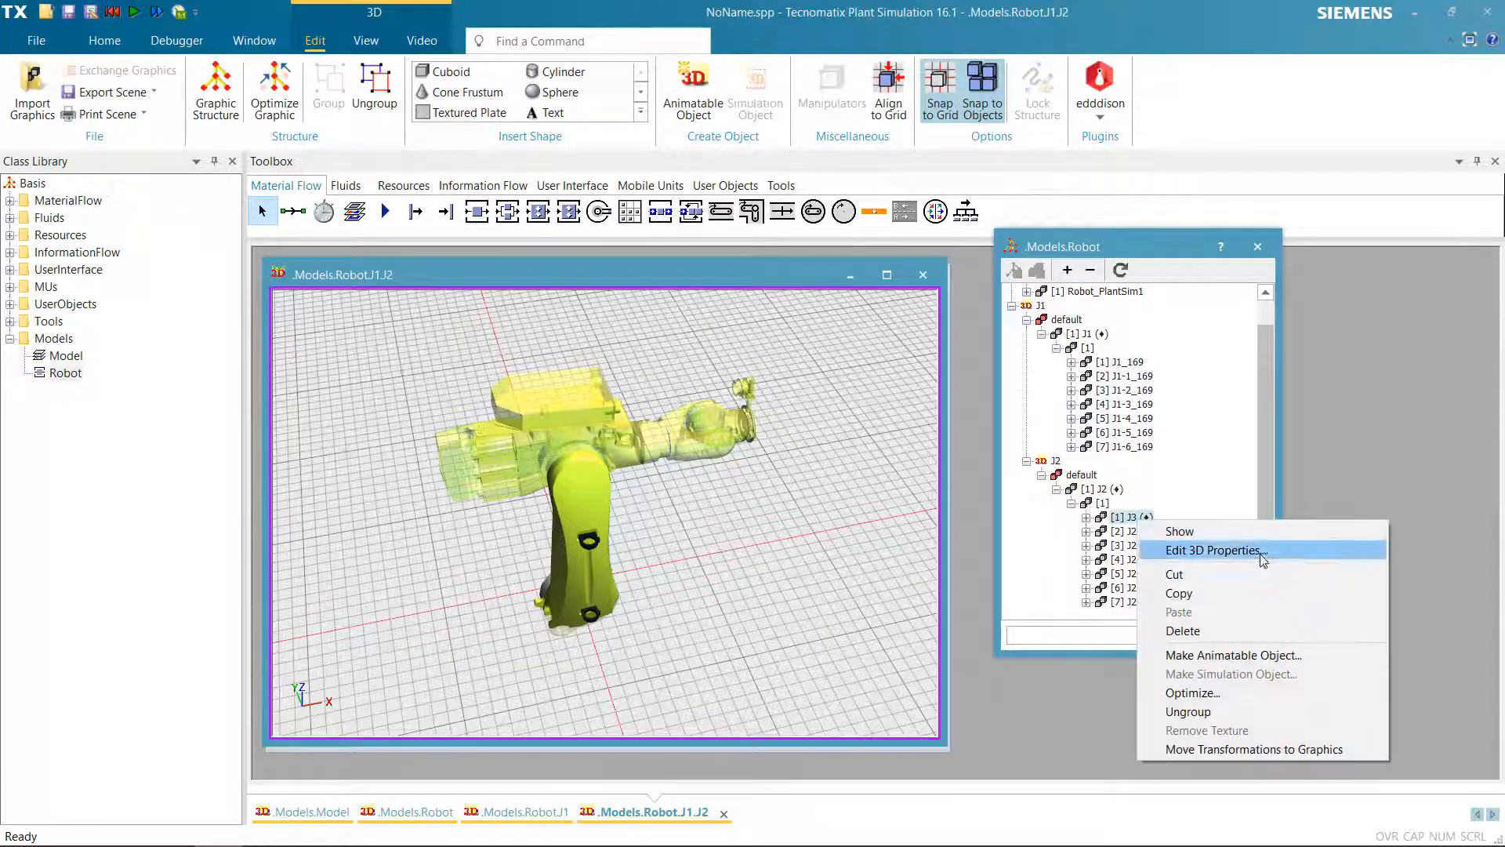
{"action": "left_click", "coordinate": [1255, 657]}
{"action": "type", "text": "J3"}
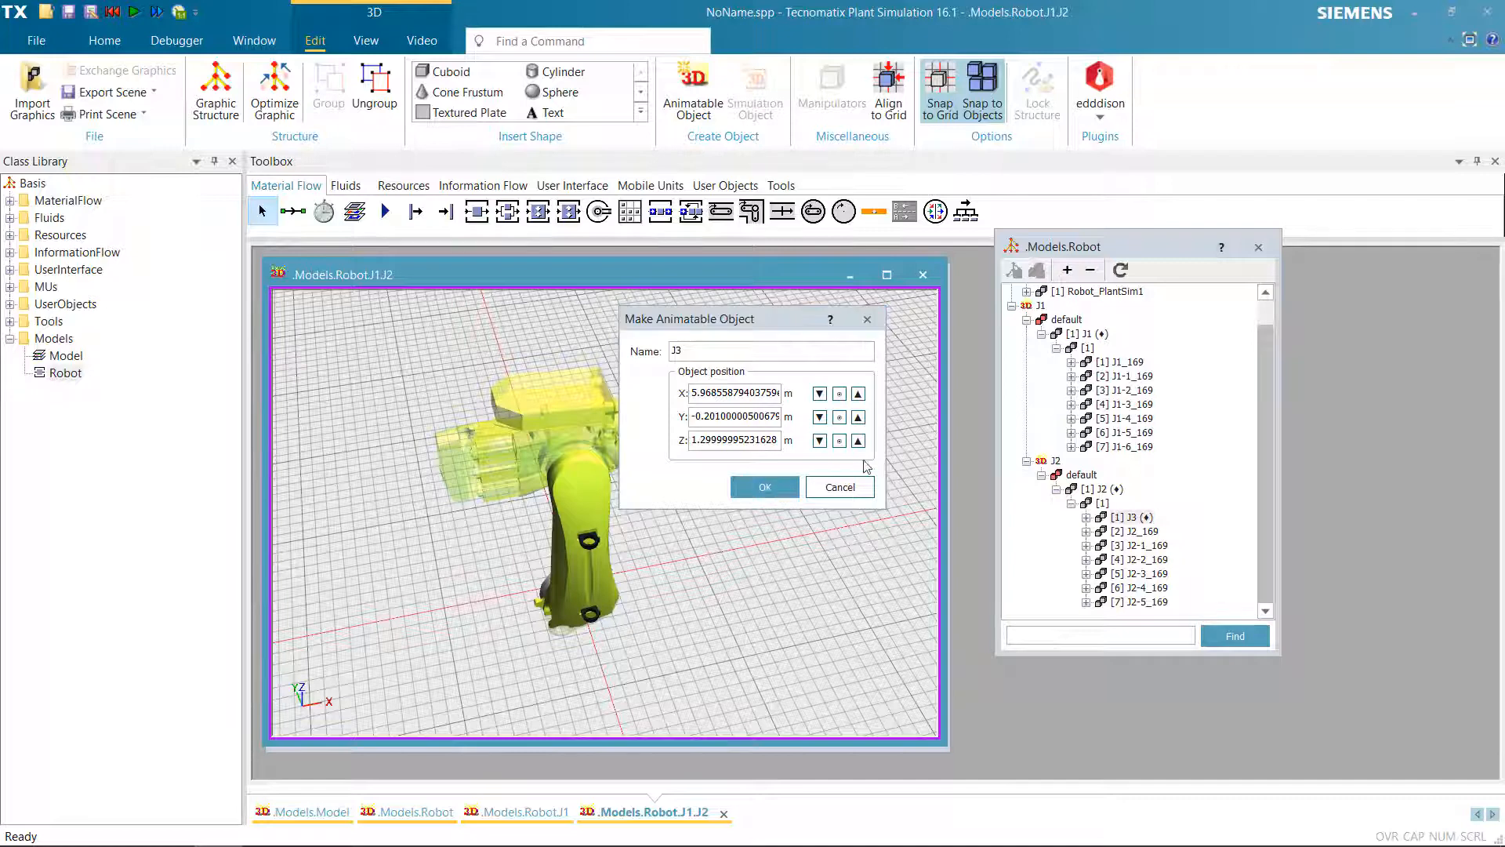
{"action": "left_click", "coordinate": [765, 487]}
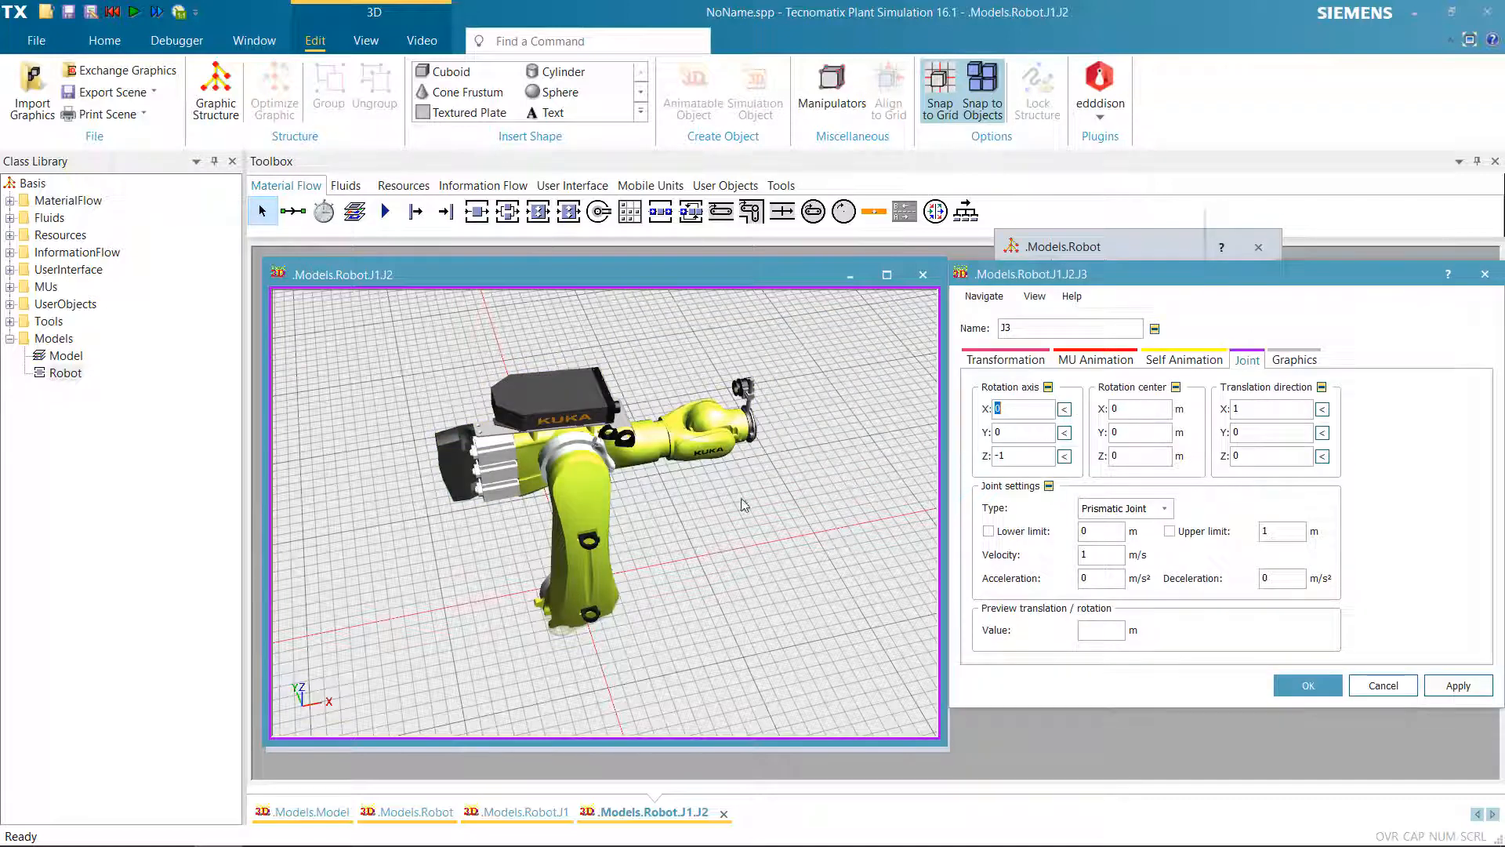
Set J3's rotation axis to Y = 1 and its joint type to Revolute Joint
{"action": "left_click", "coordinate": [1066, 434]}
{"action": "left_click", "coordinate": [1126, 508]}
{"action": "left_click", "coordinate": [1121, 541]}
Preview J3's rotation at -50° and accept its joint settings
{"action": "left_click", "coordinate": [1102, 626]}
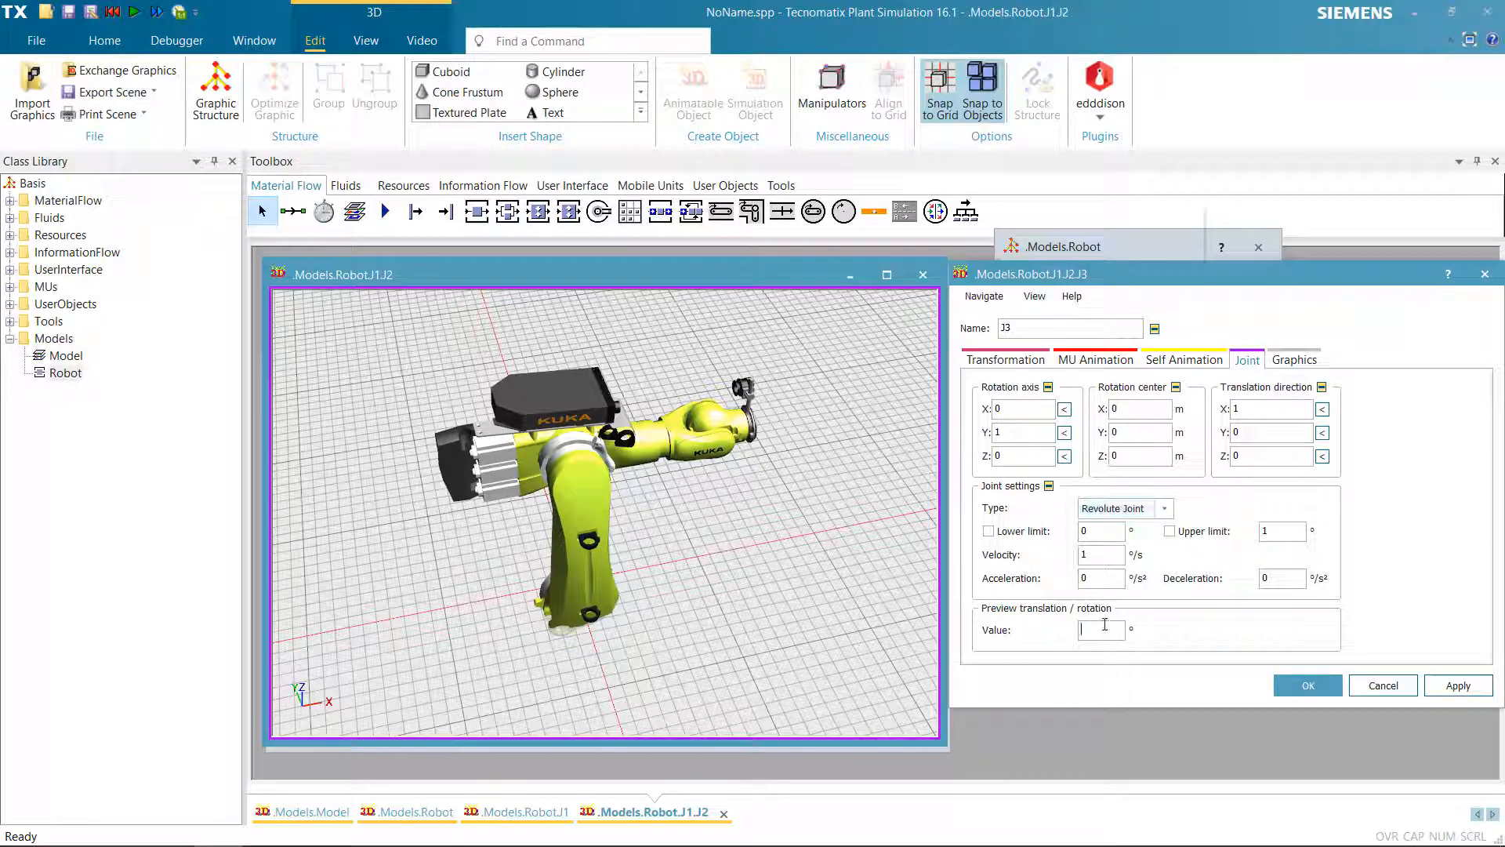
{"action": "type", "text": "-50"}
{"action": "key", "text": "Return"}
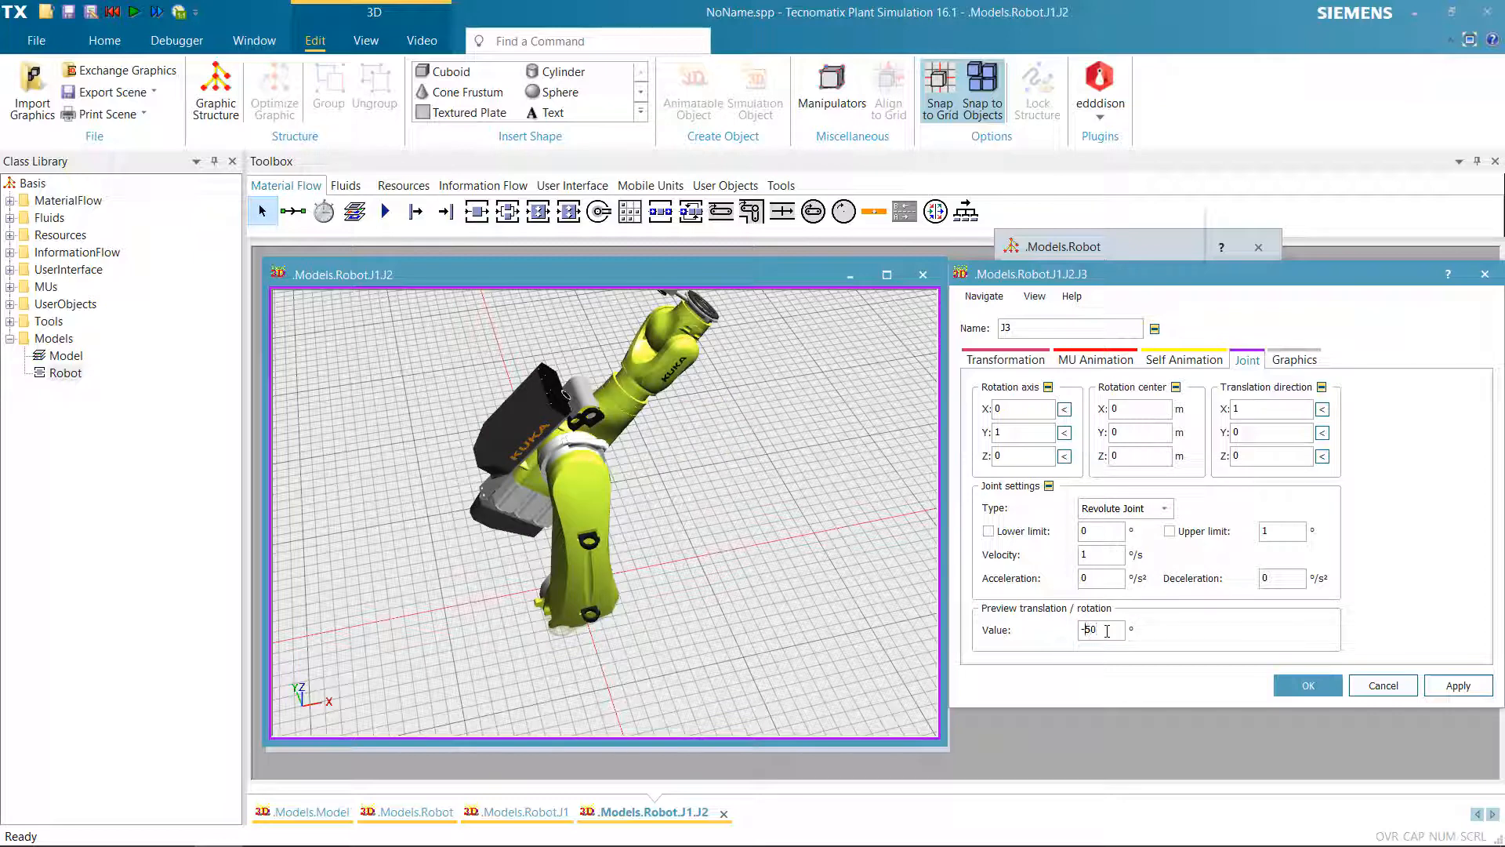
{"action": "key", "text": "BackSpace"}
{"action": "left_click", "coordinate": [1306, 689]}
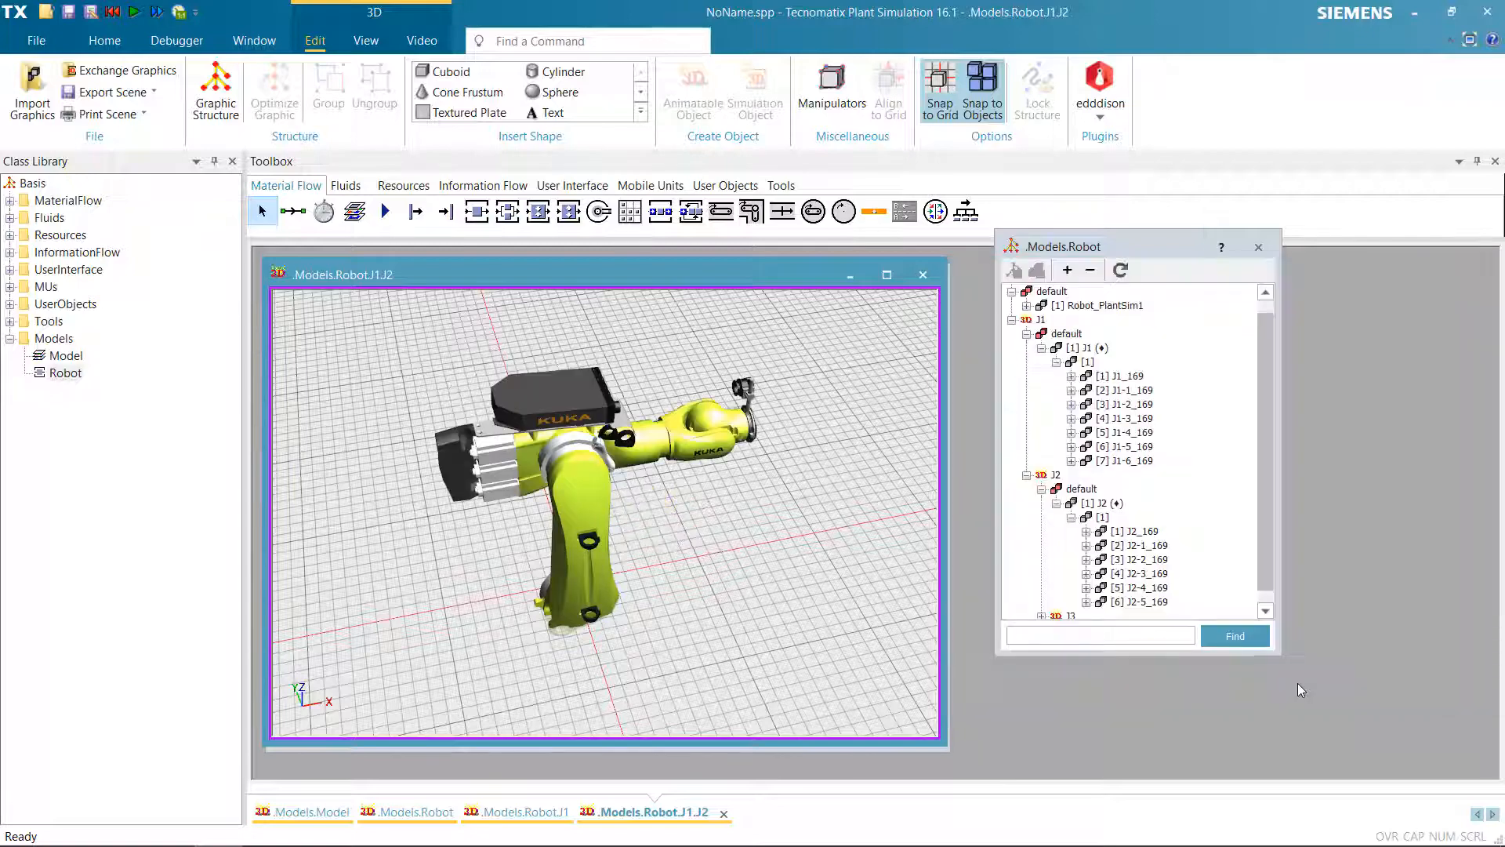
Open the J3 animatable object in a new 3D window and expand it in the graphic structure down to its J4 groups
{"action": "right_click", "coordinate": [1071, 601]}
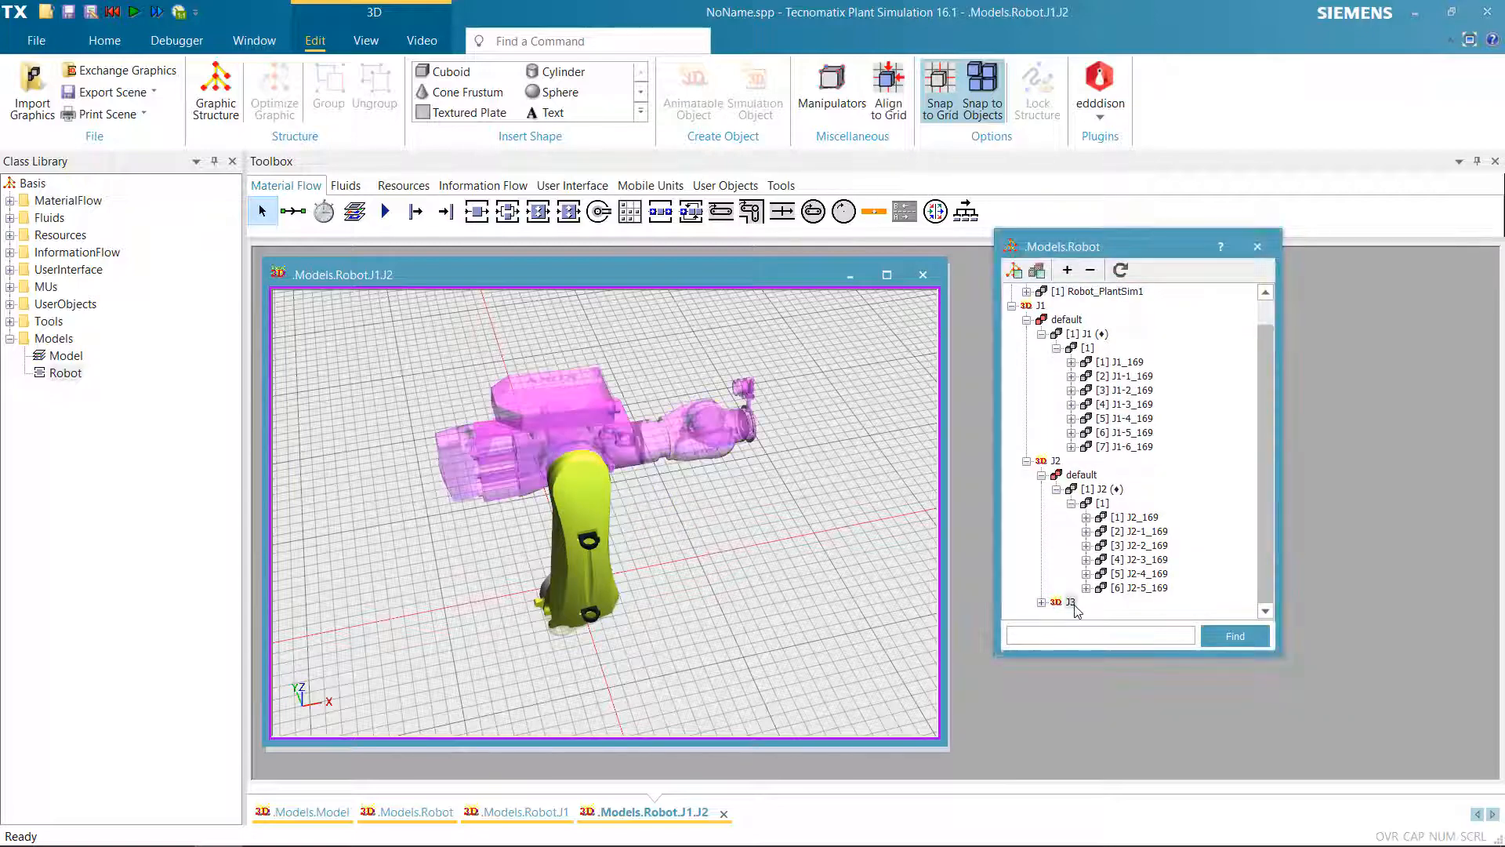
{"action": "left_click", "coordinate": [1144, 637]}
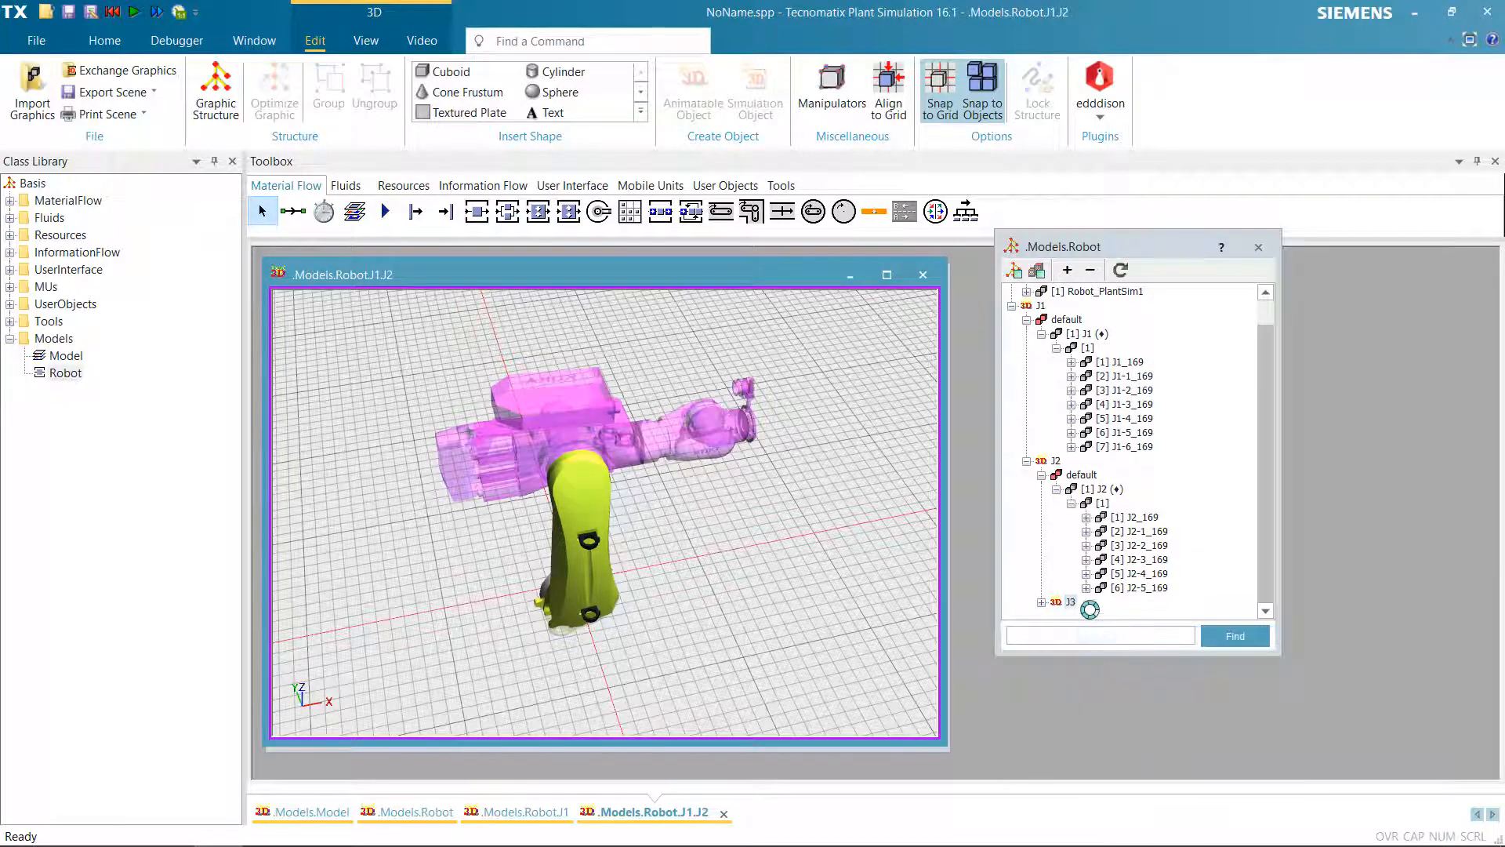
{"action": "left_click", "coordinate": [1040, 601]}
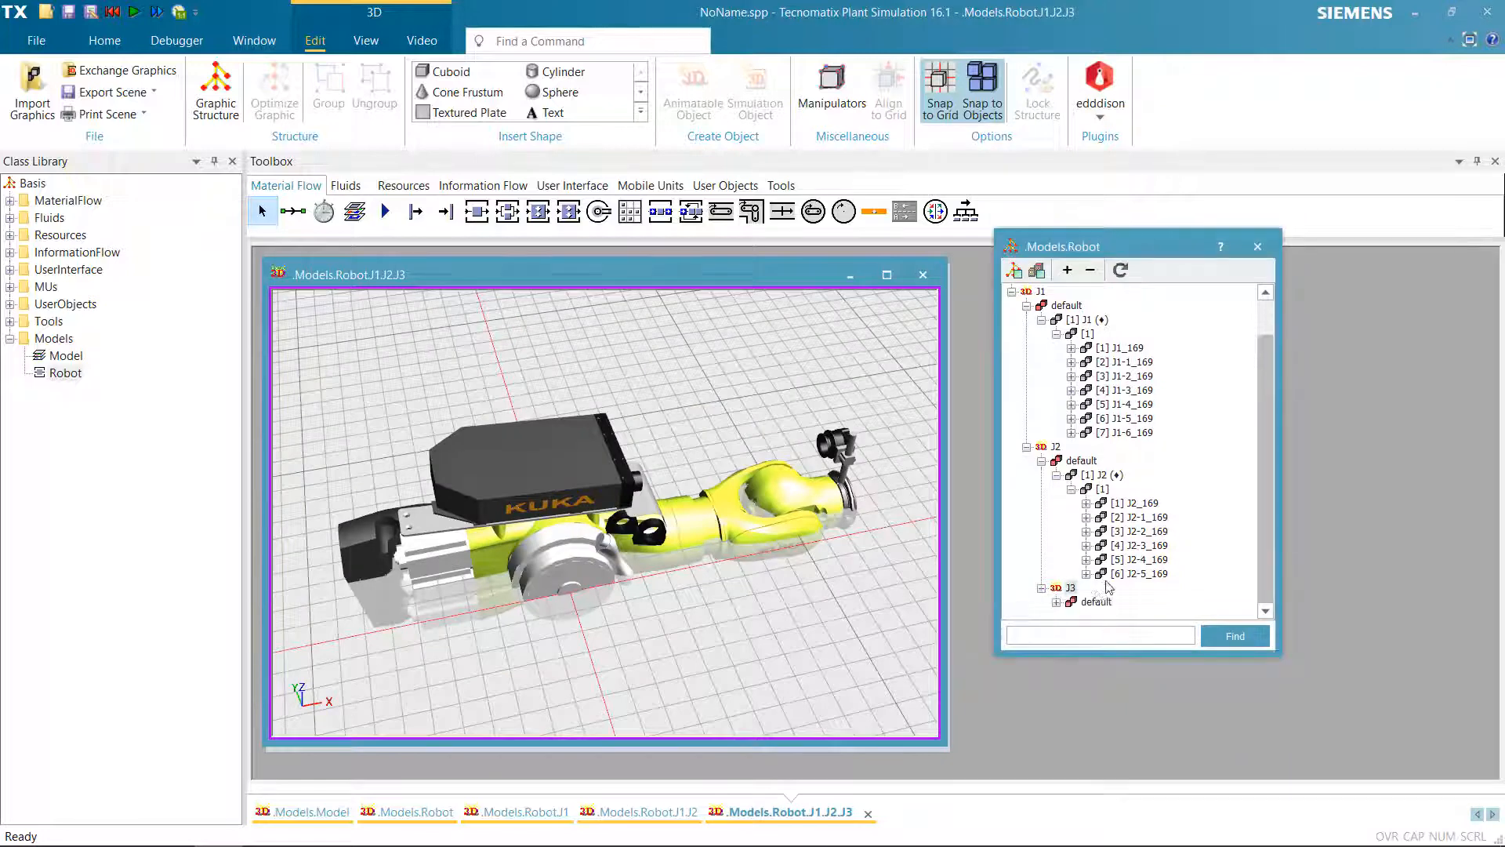
{"action": "left_click", "coordinate": [1057, 601]}
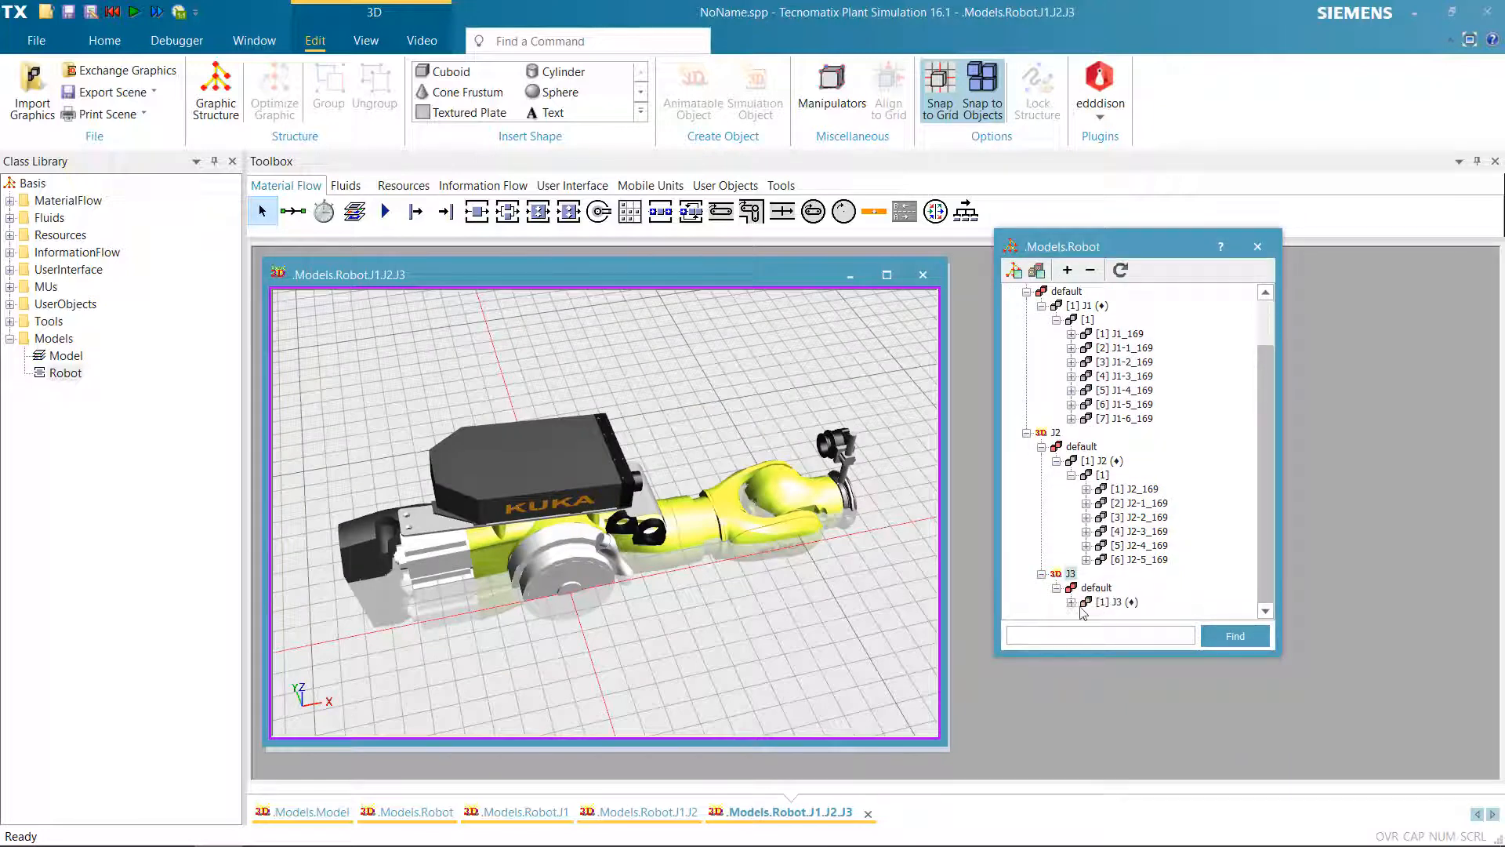
{"action": "left_click", "coordinate": [1072, 601]}
{"action": "left_click", "coordinate": [1086, 602]}
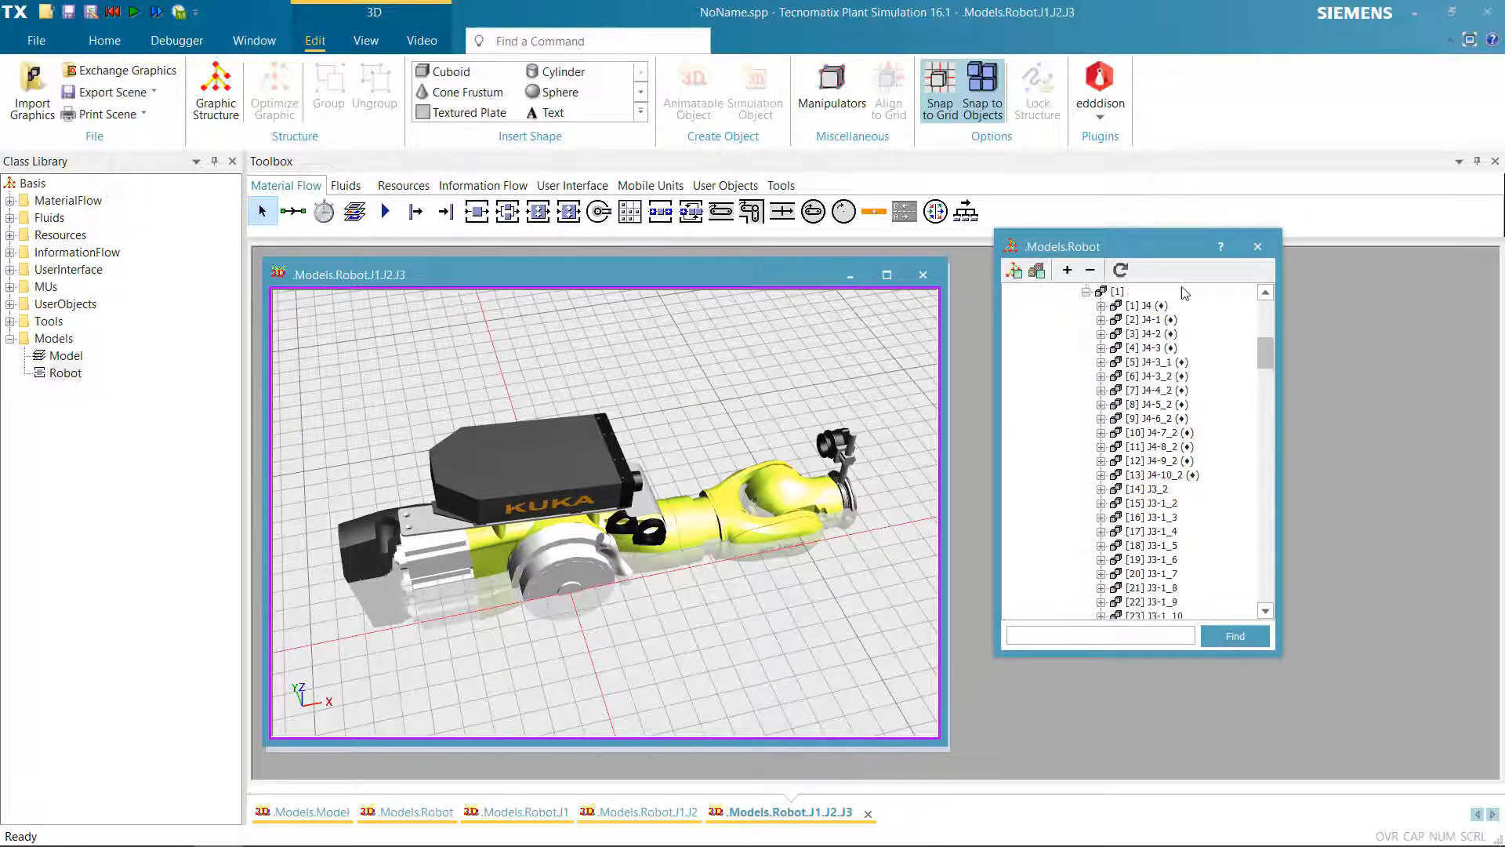
Look through the full list of graphic groups inside J3, from J4 down to the last J3 part
{"action": "left_click", "coordinate": [1146, 305]}
{"action": "scroll", "coordinate": [1146, 348], "scroll_direction": "up", "scroll_amount": 3}
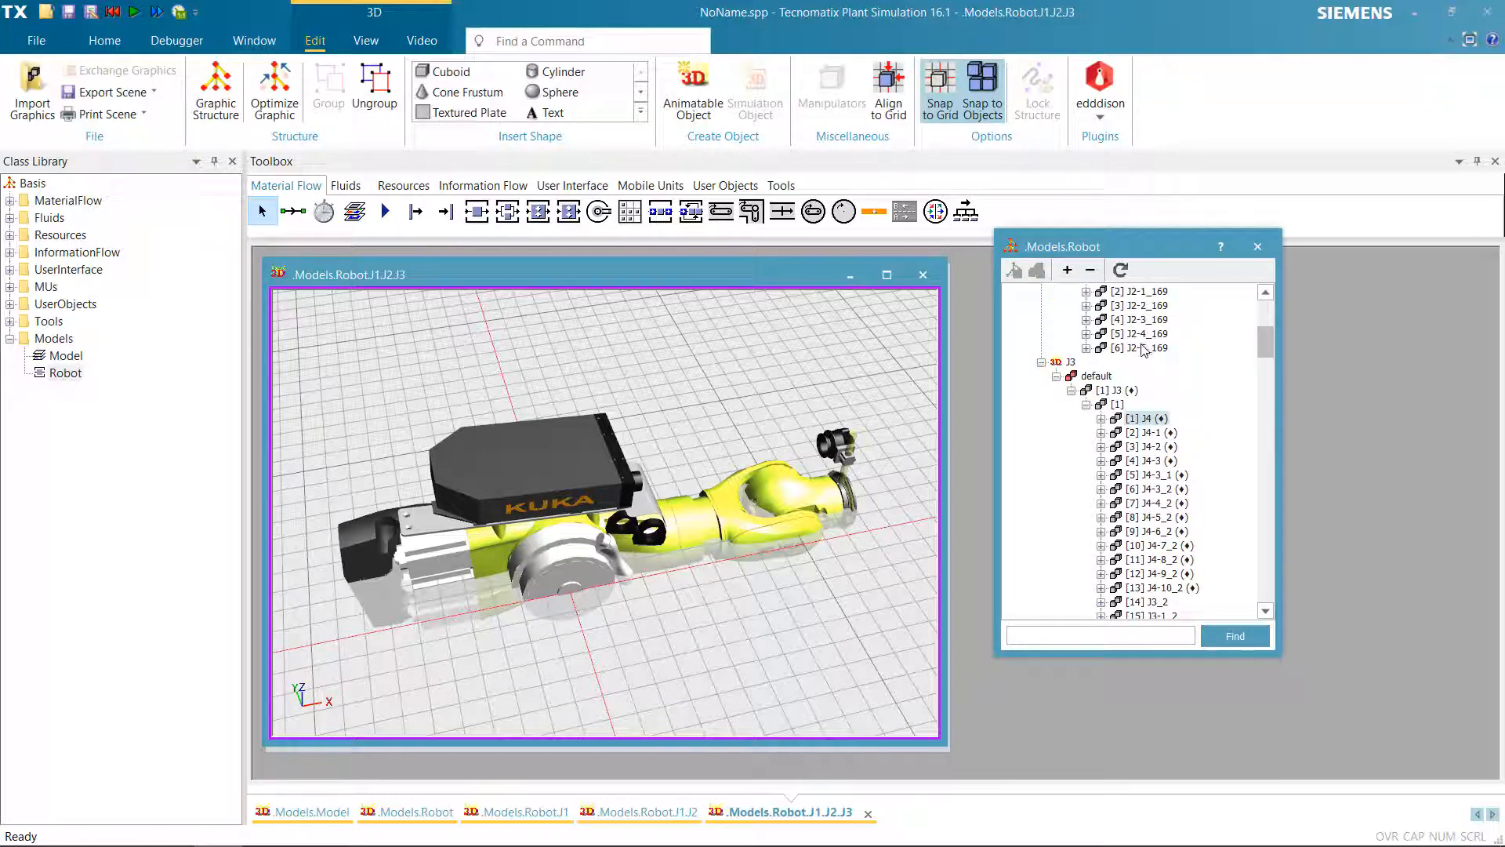
{"action": "left_click", "coordinate": [1118, 405]}
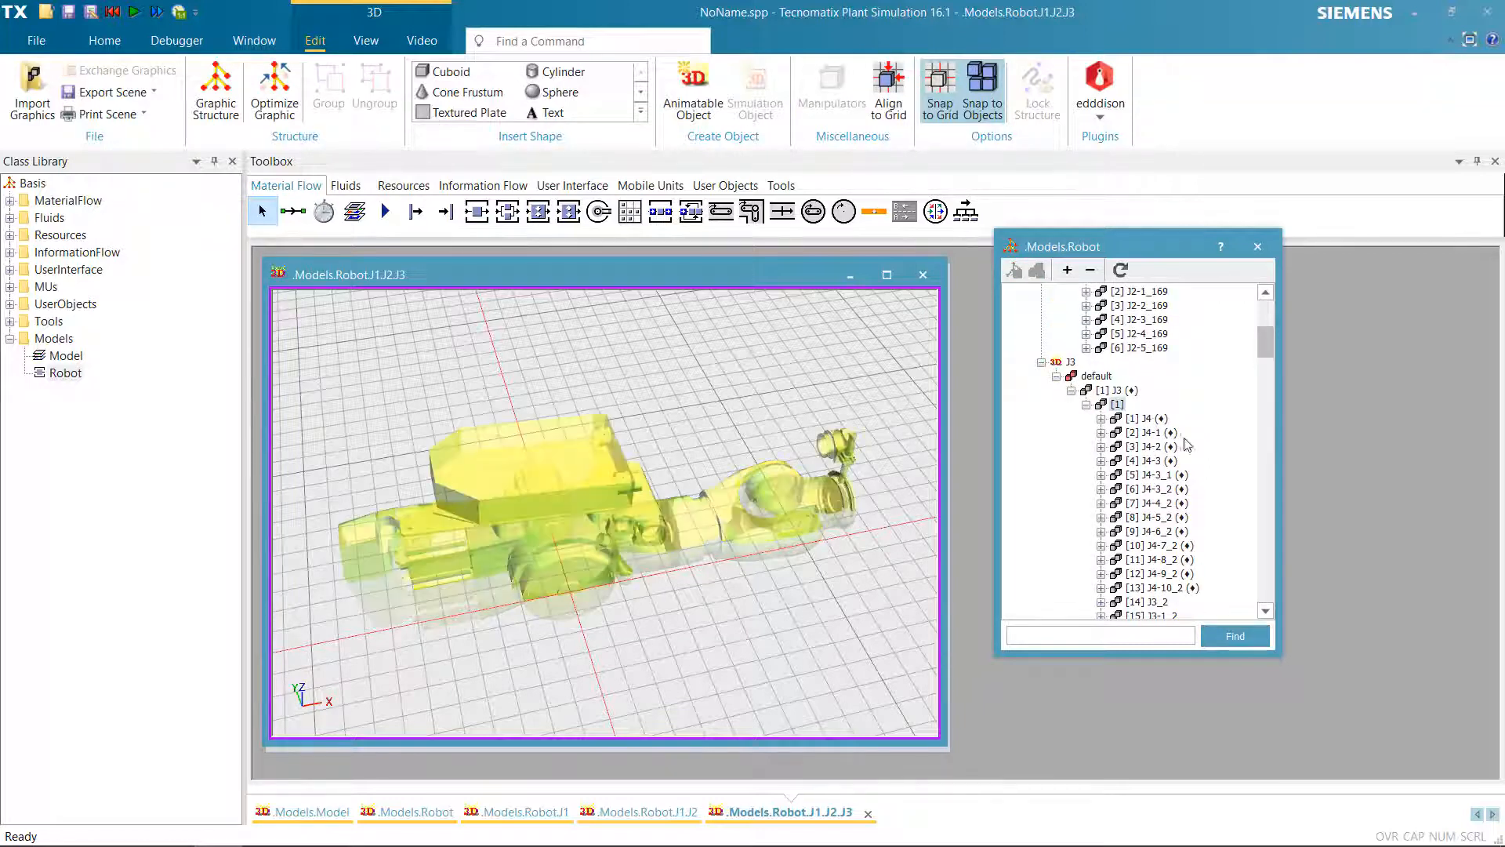
{"action": "left_click", "coordinate": [1145, 420]}
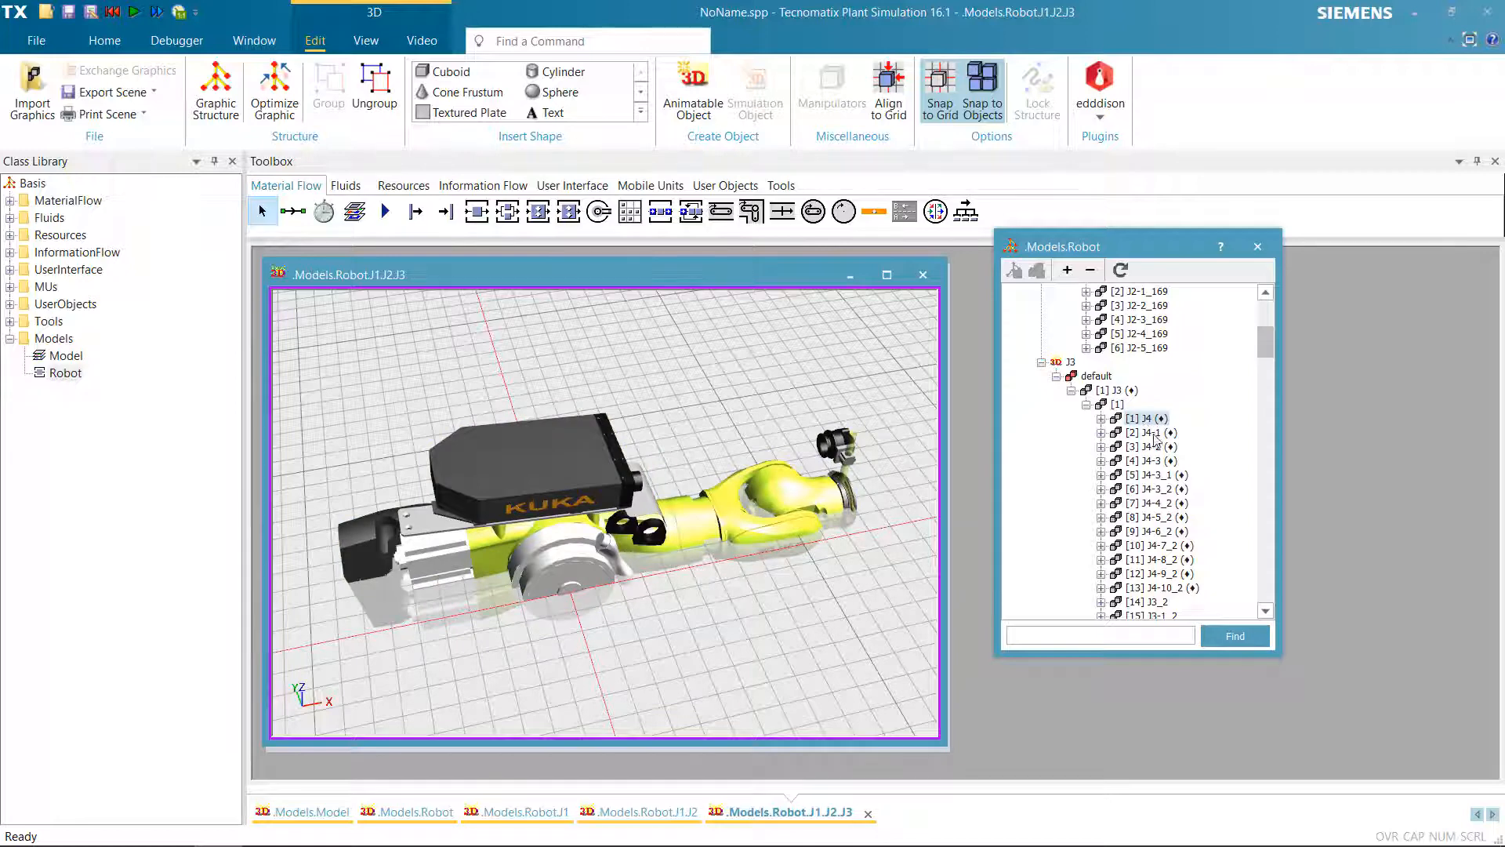
{"action": "scroll", "coordinate": [1157, 443], "scroll_direction": "down", "scroll_amount": 20}
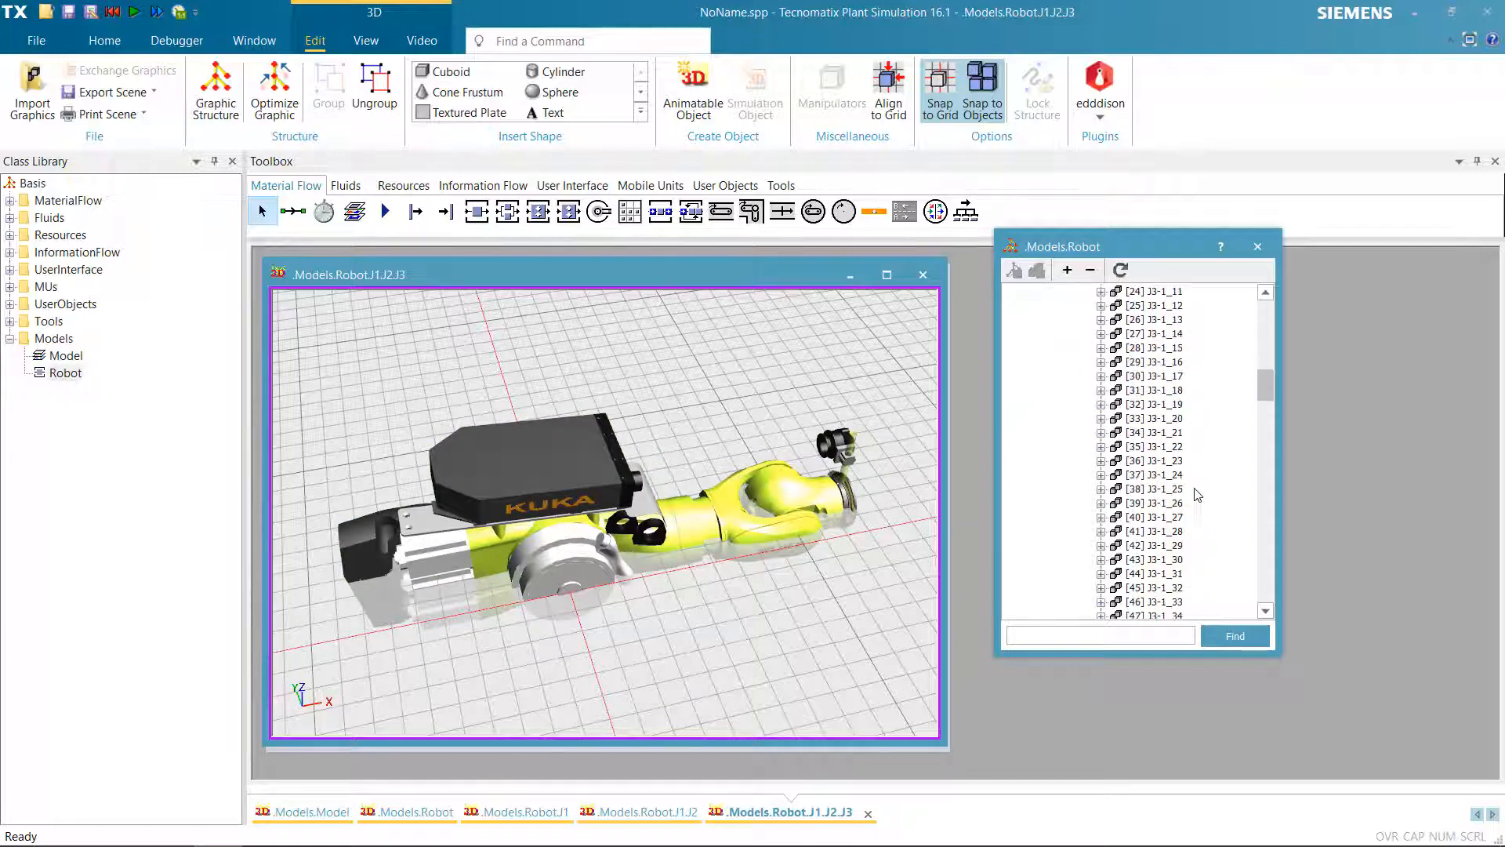
{"action": "scroll", "coordinate": [1179, 521], "scroll_direction": "down", "scroll_amount": 20}
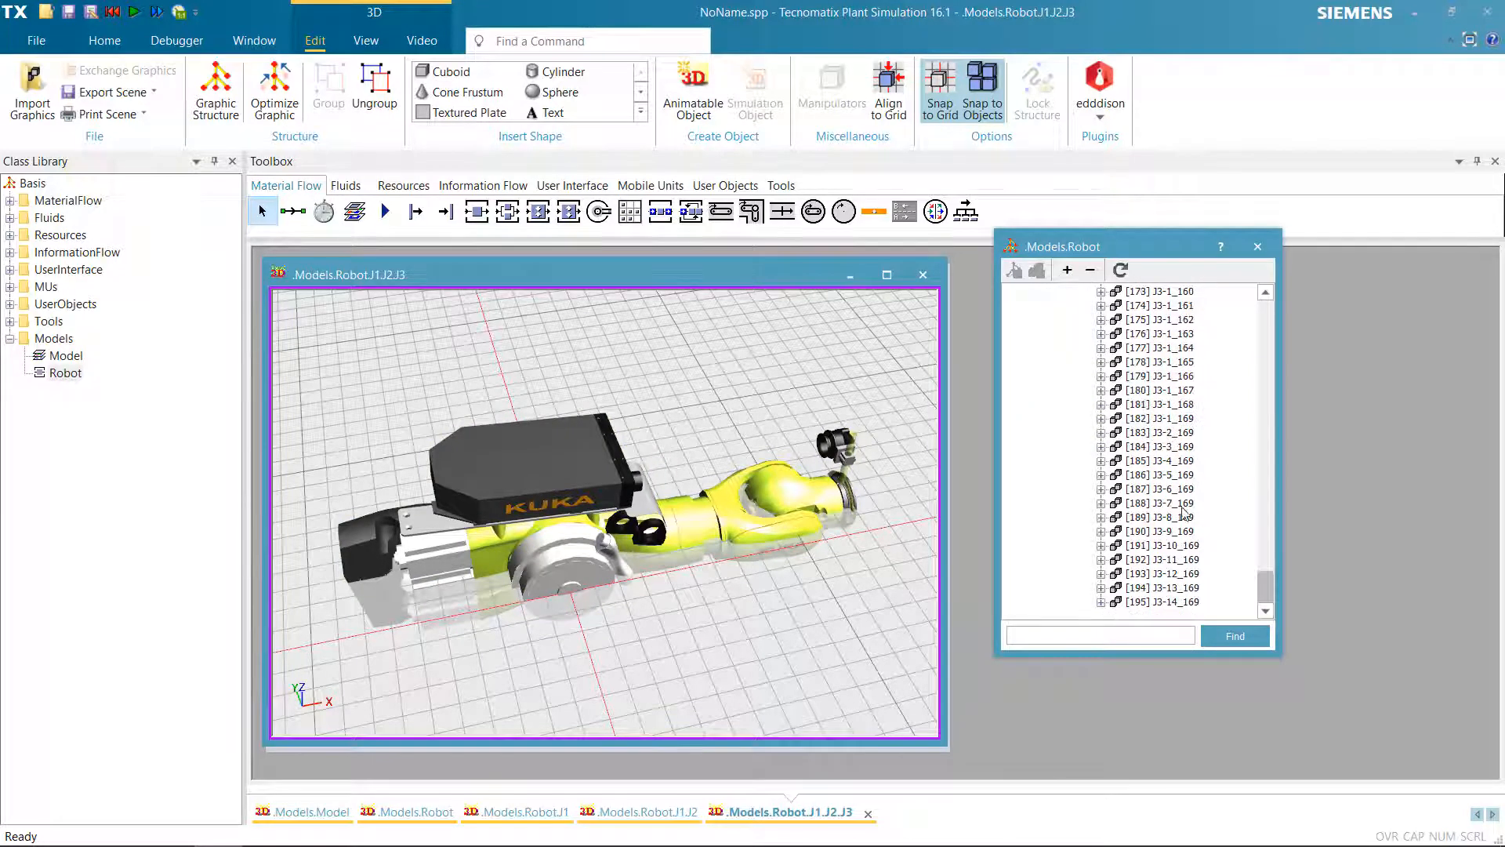
{"action": "scroll", "coordinate": [1172, 502], "scroll_direction": "up", "scroll_amount": 20}
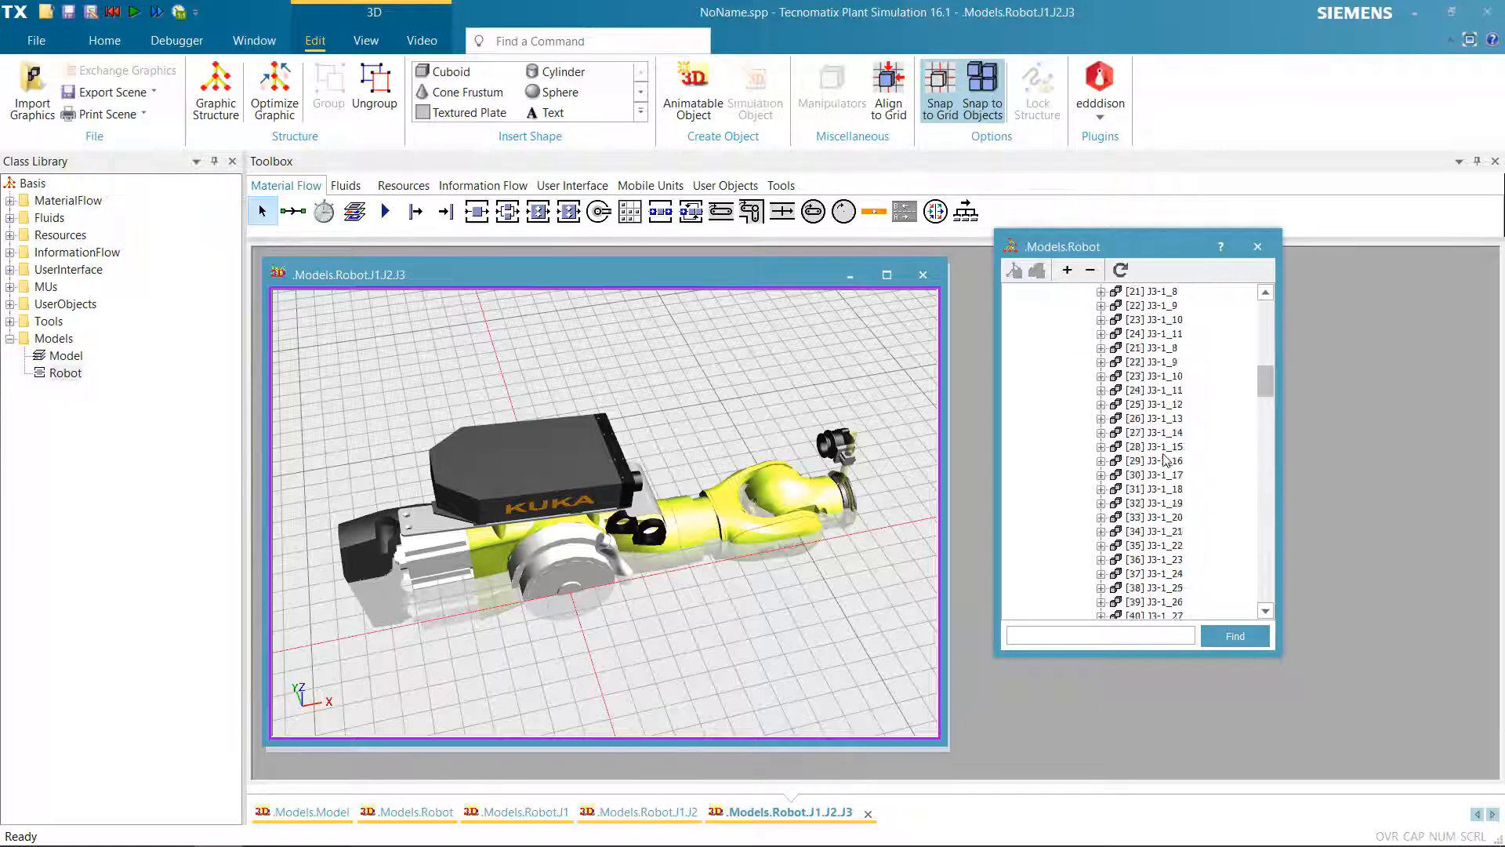
{"action": "scroll", "coordinate": [1164, 454], "scroll_direction": "down", "scroll_amount": 7}
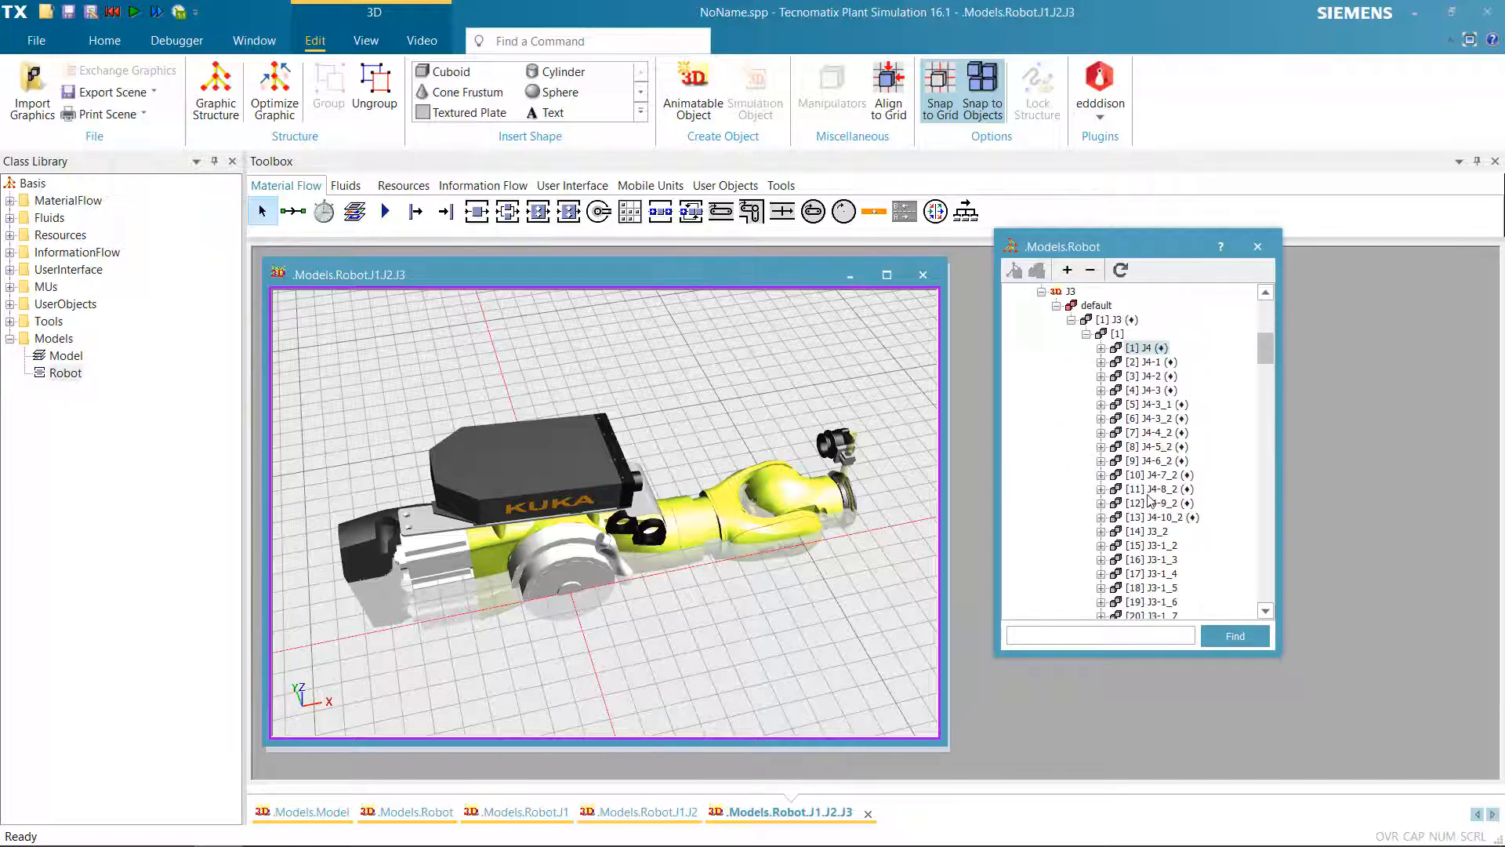
Examine which parts of the arm the groups J4, J4-1 and J4-10_2 inside J3 represent by highlighting them in turn
{"action": "left_click_drag", "start_coordinate": [822, 423], "coordinate": [902, 392]}
{"action": "left_click", "coordinate": [1149, 350]}
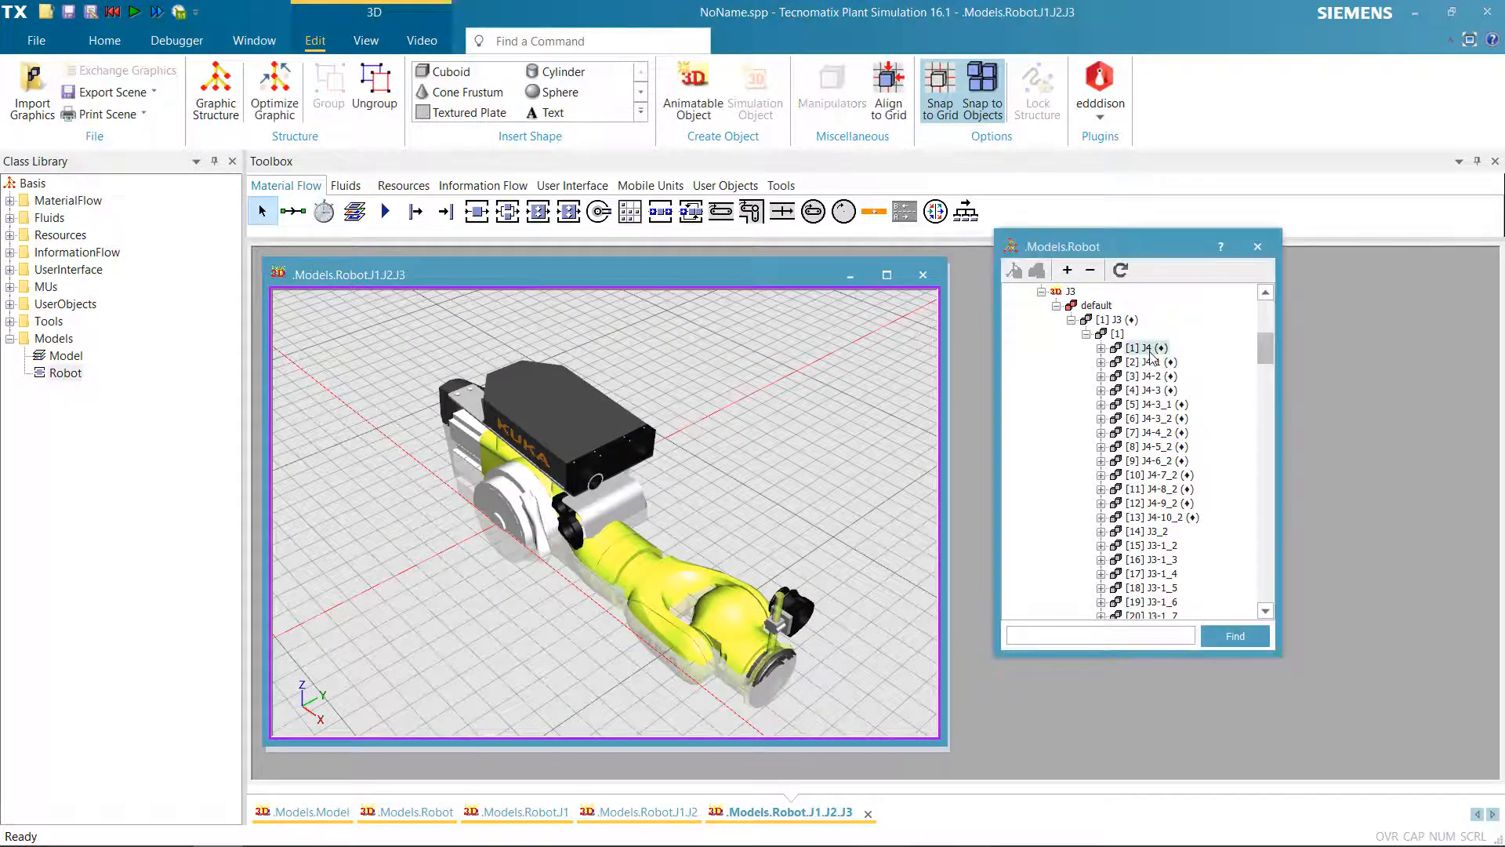
{"action": "left_click", "coordinate": [1149, 362]}
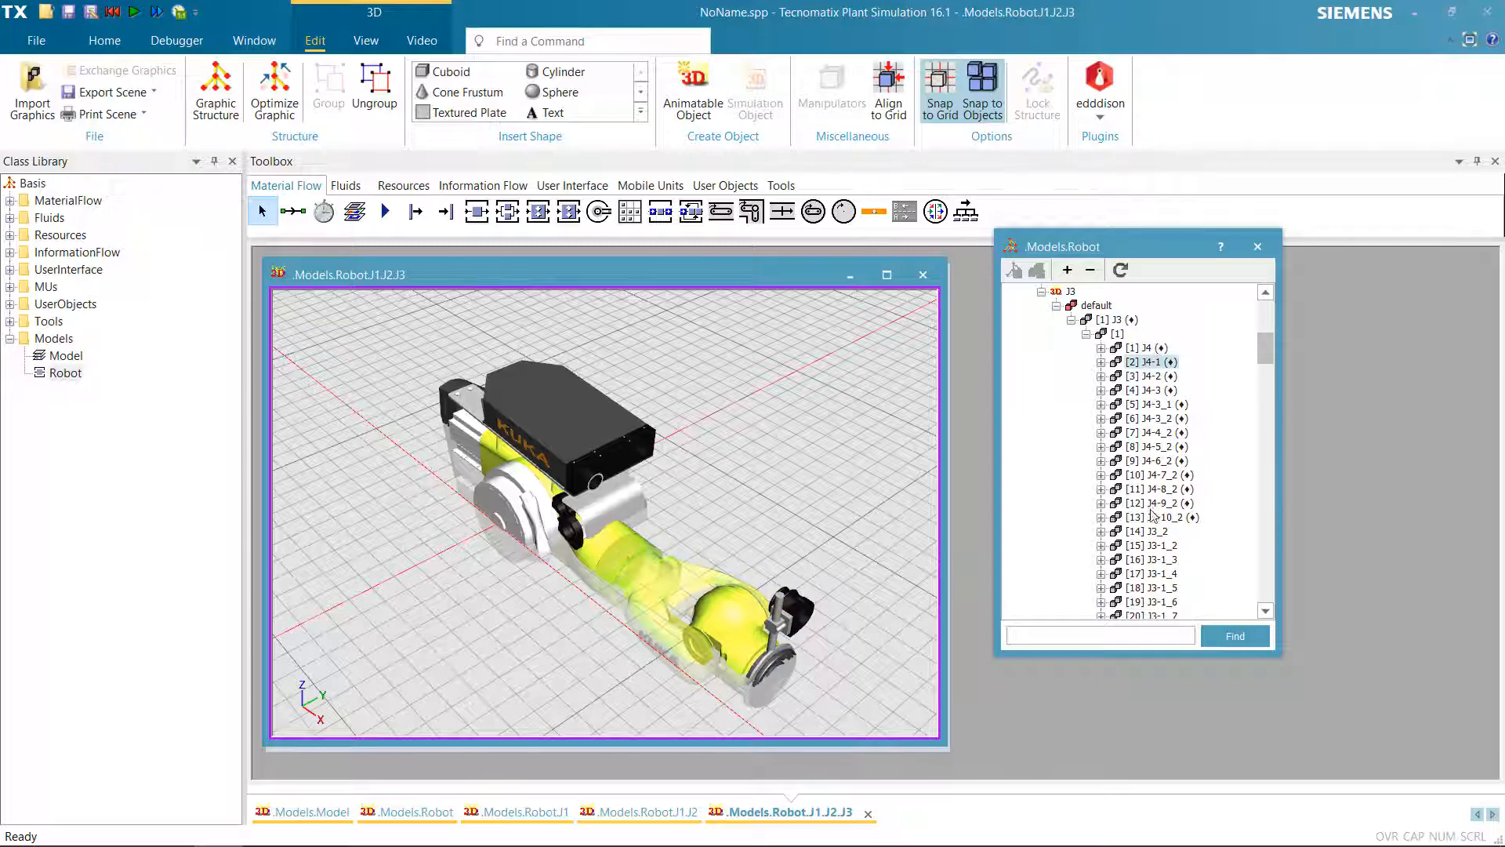
{"action": "left_click", "coordinate": [1159, 349]}
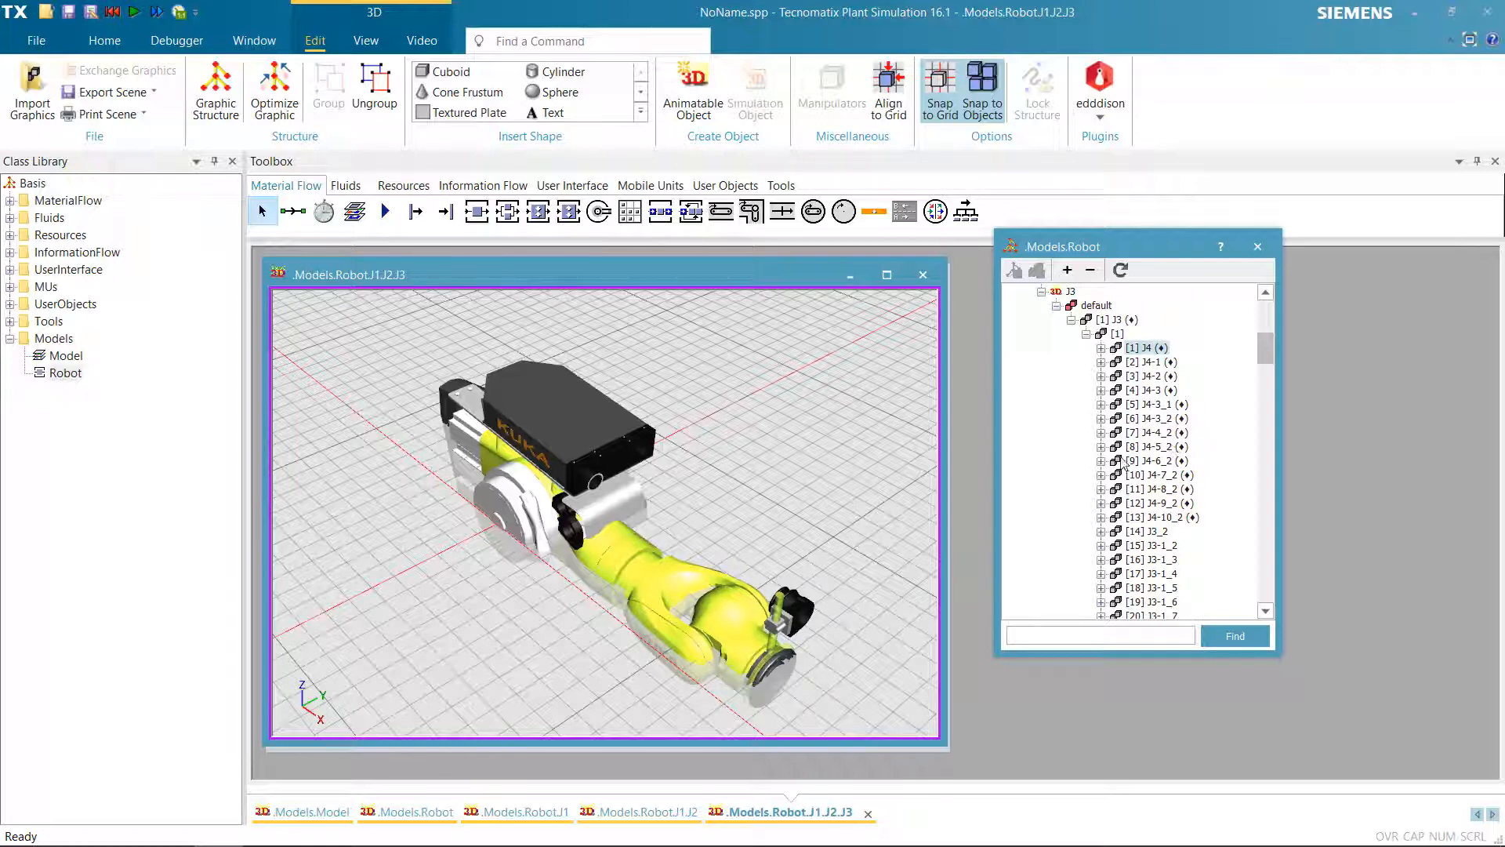
{"action": "left_click", "coordinate": [1155, 516]}
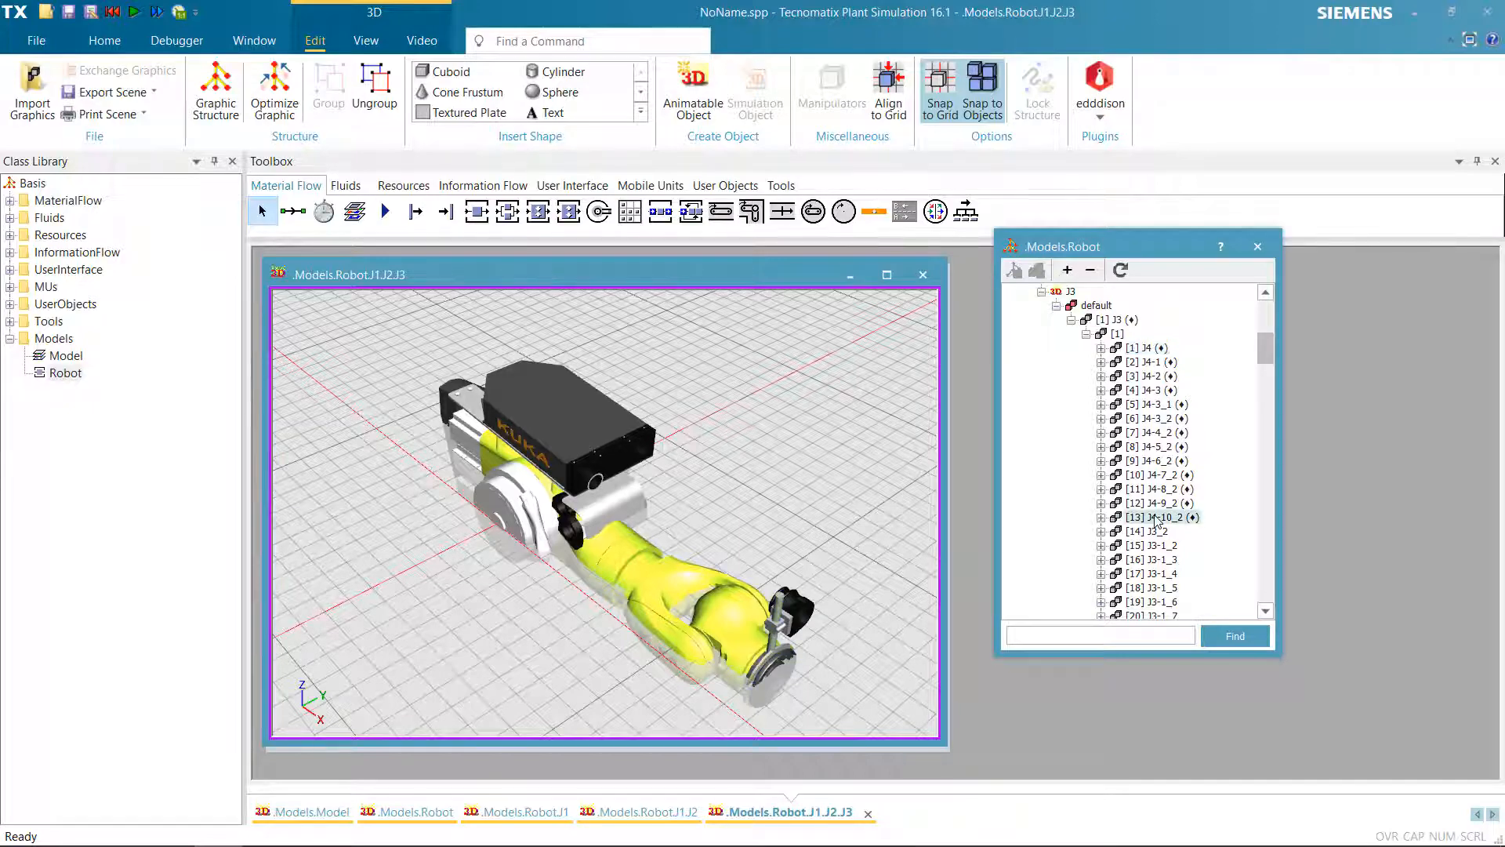
{"action": "left_click_drag", "start_coordinate": [459, 613], "coordinate": [614, 390]}
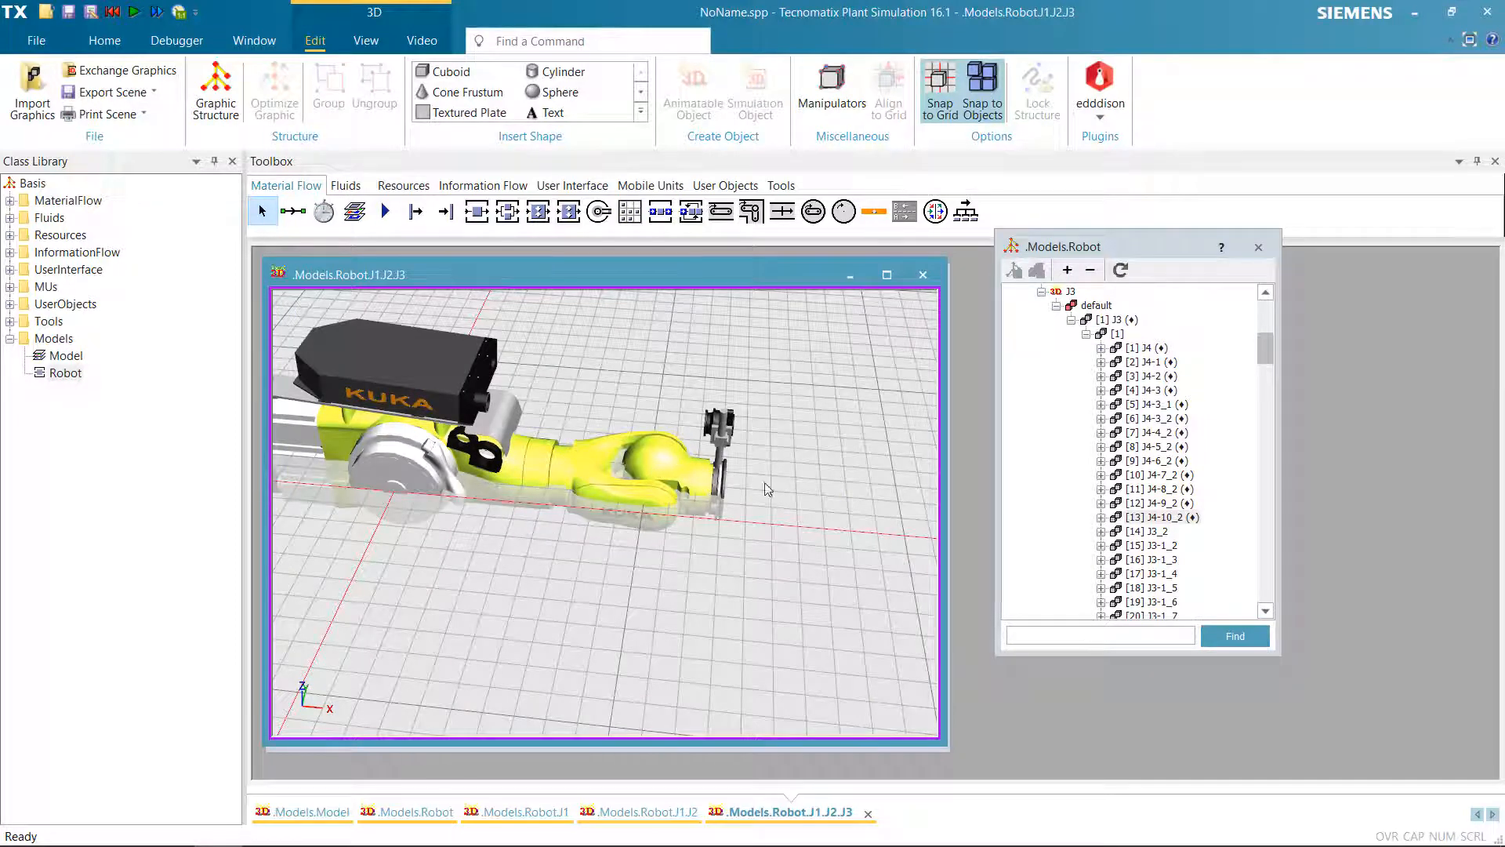
{"action": "left_click", "coordinate": [546, 469]}
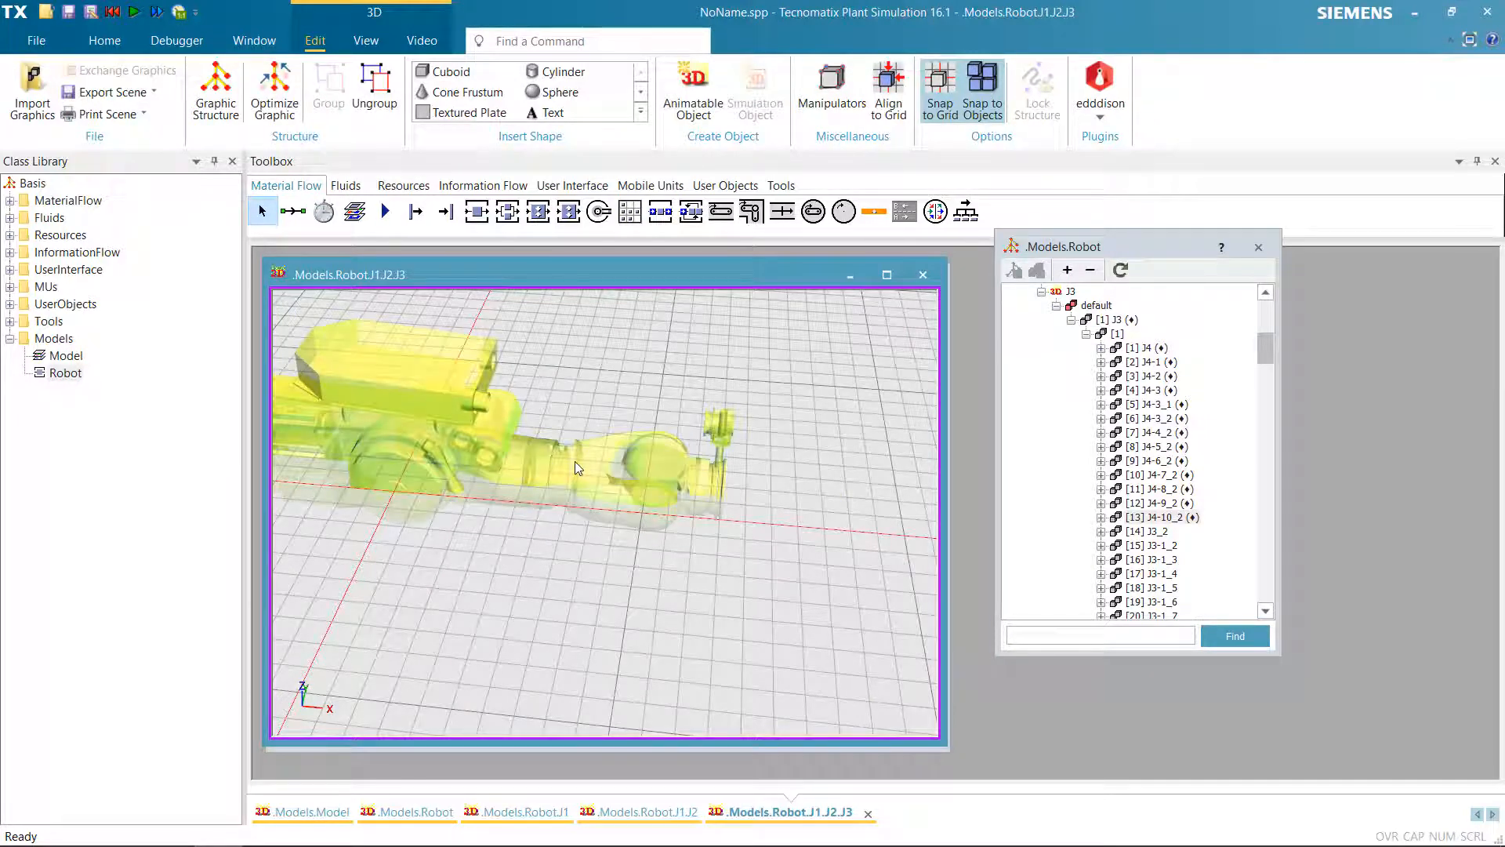
{"action": "left_click", "coordinate": [1145, 349]}
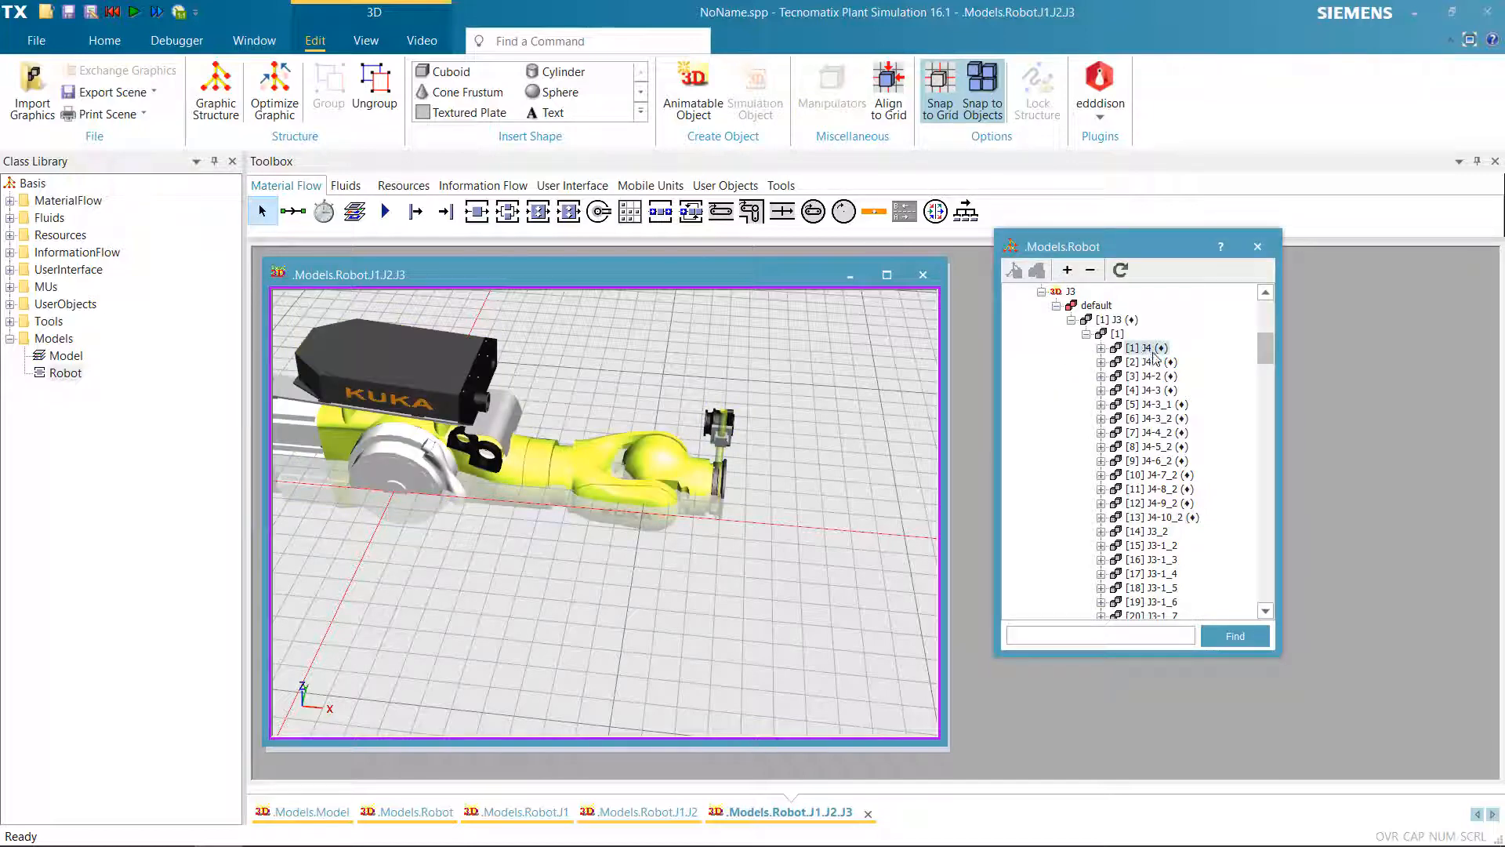
{"action": "left_click", "coordinate": [1156, 363]}
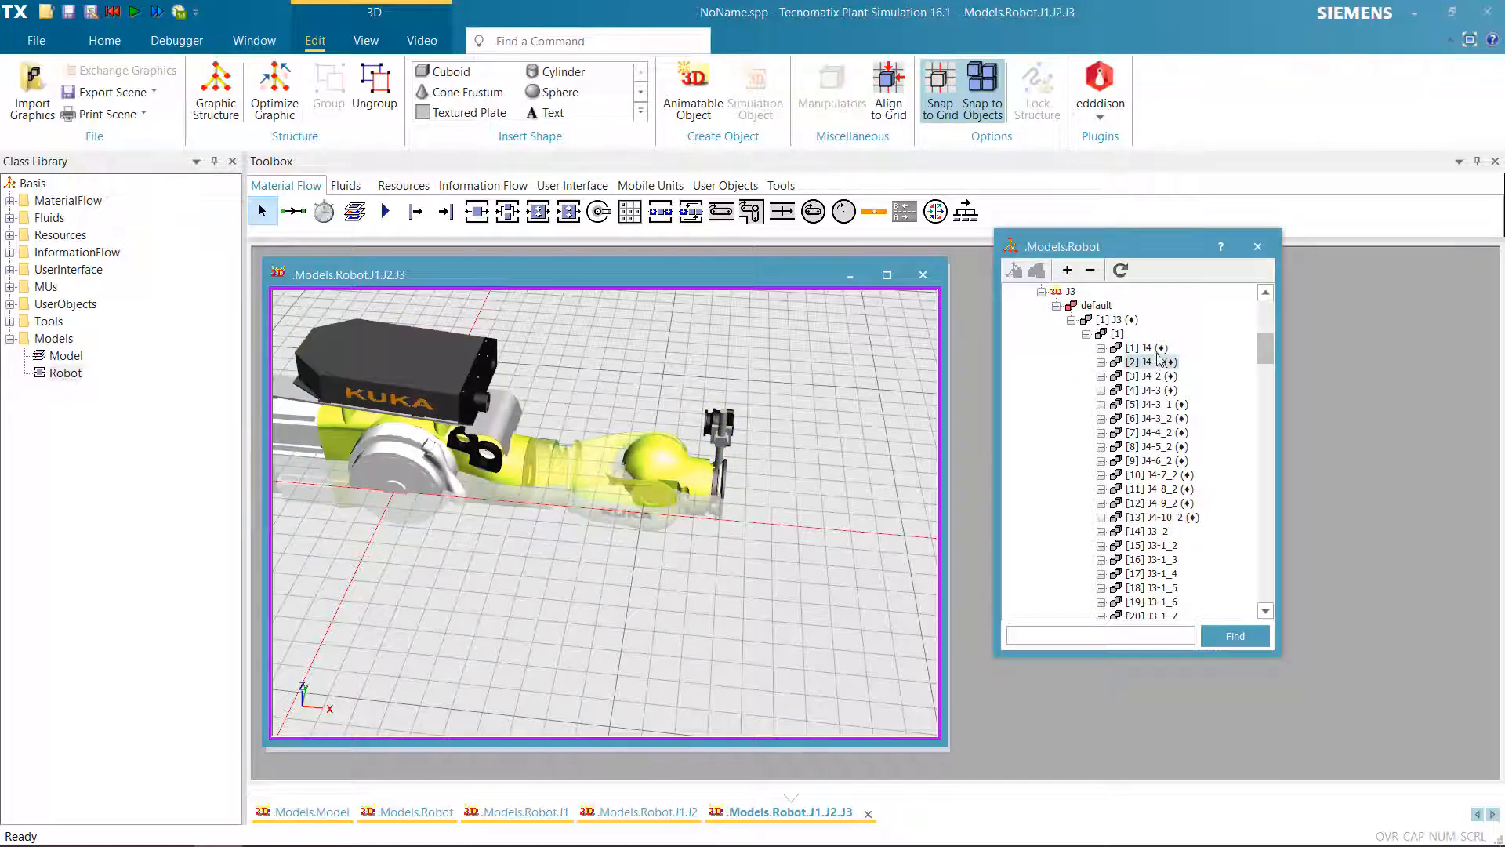
{"action": "left_click", "coordinate": [1153, 349]}
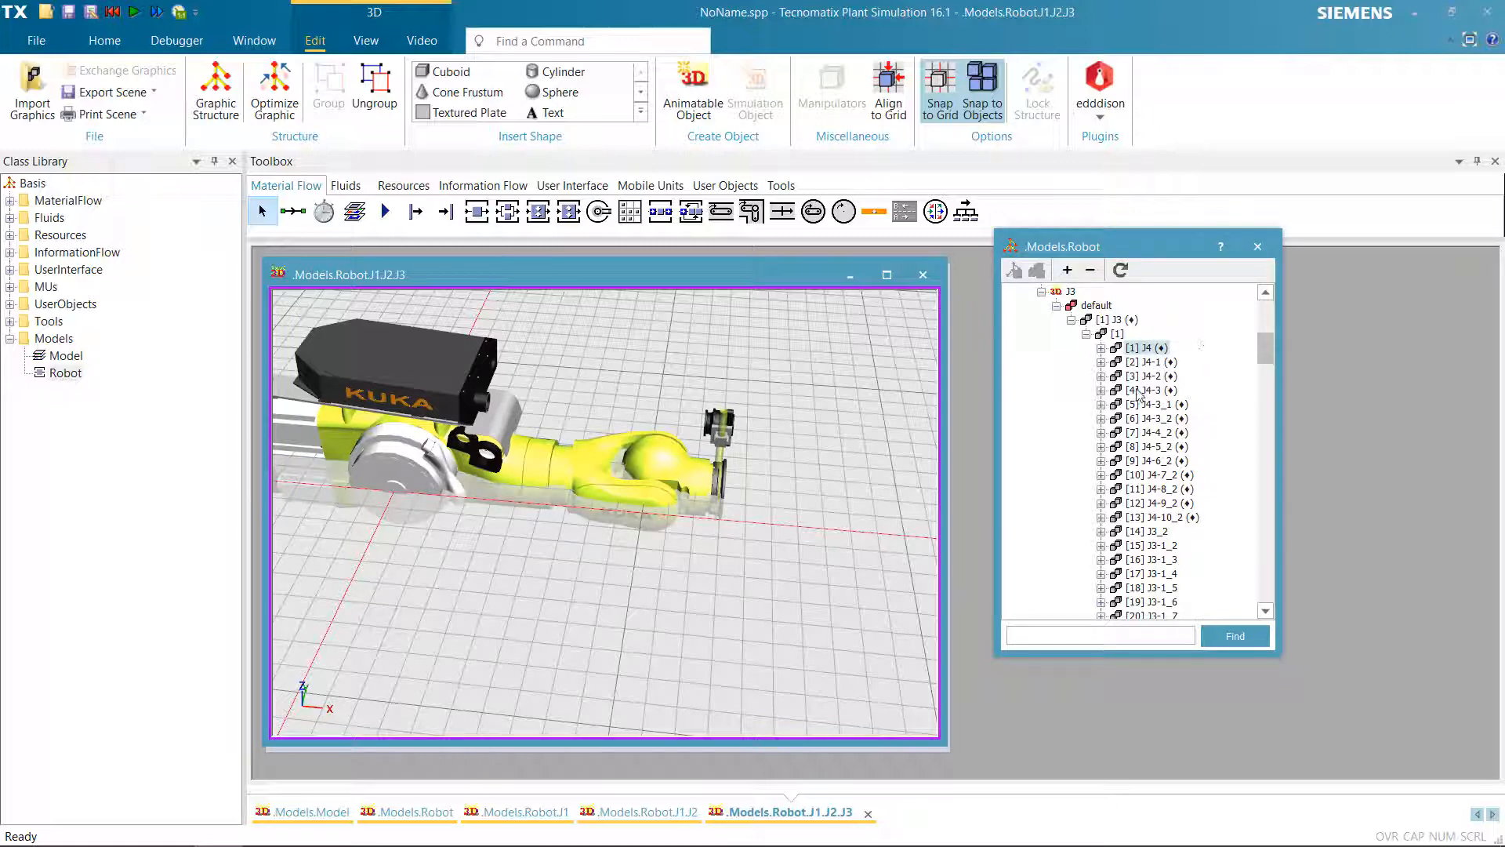
Examine which arm parts belong to the J4 groups by selecting the forearm and wrist graphics level by level inside J3
{"action": "left_click", "coordinate": [1167, 390]}
{"action": "left_click", "coordinate": [1159, 349]}
{"action": "left_click", "coordinate": [700, 451]}
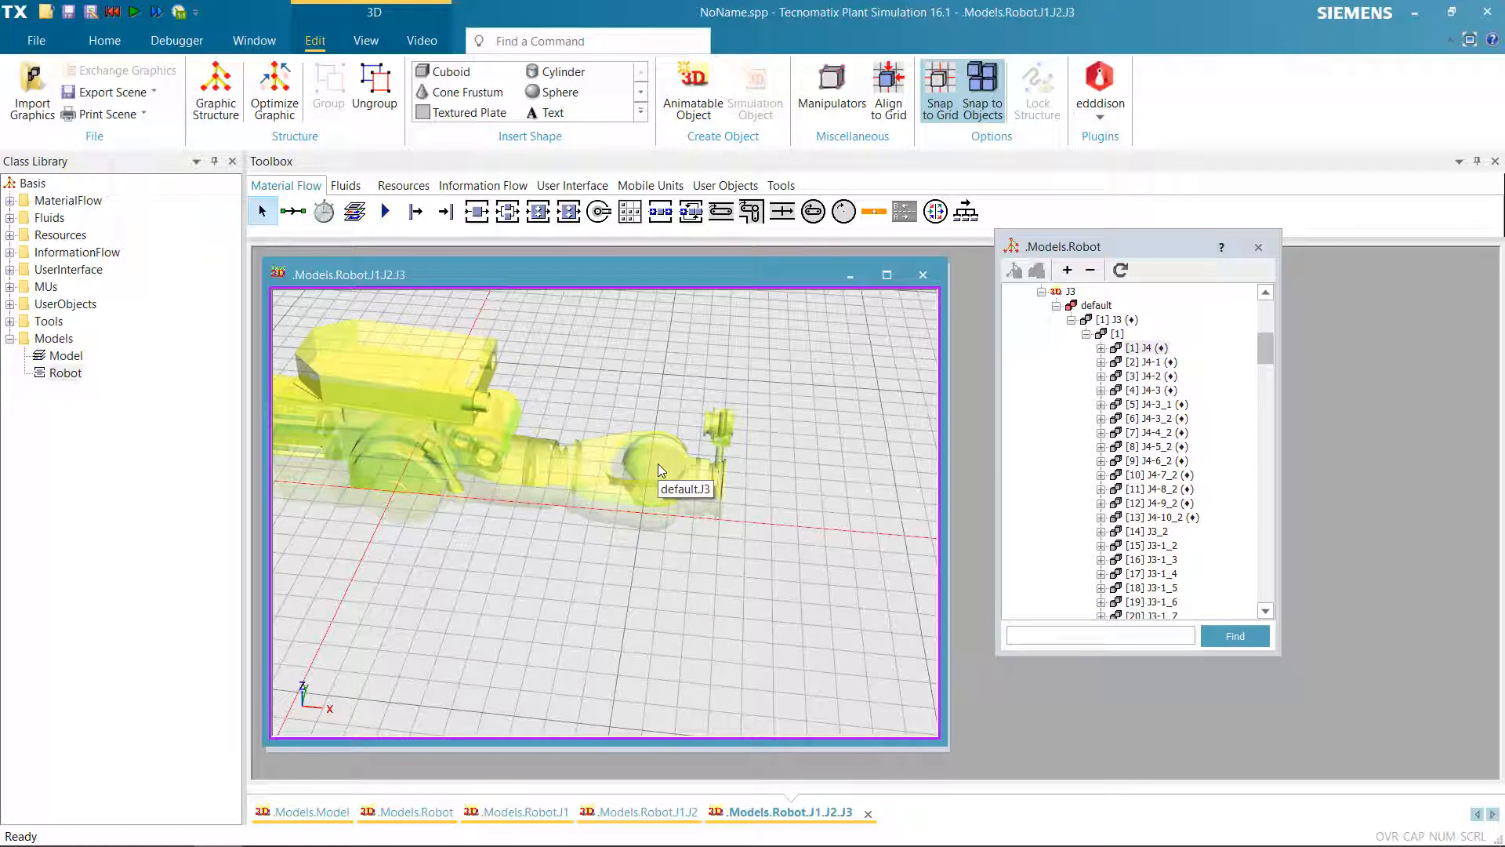
{"action": "left_click", "coordinate": [869, 410]}
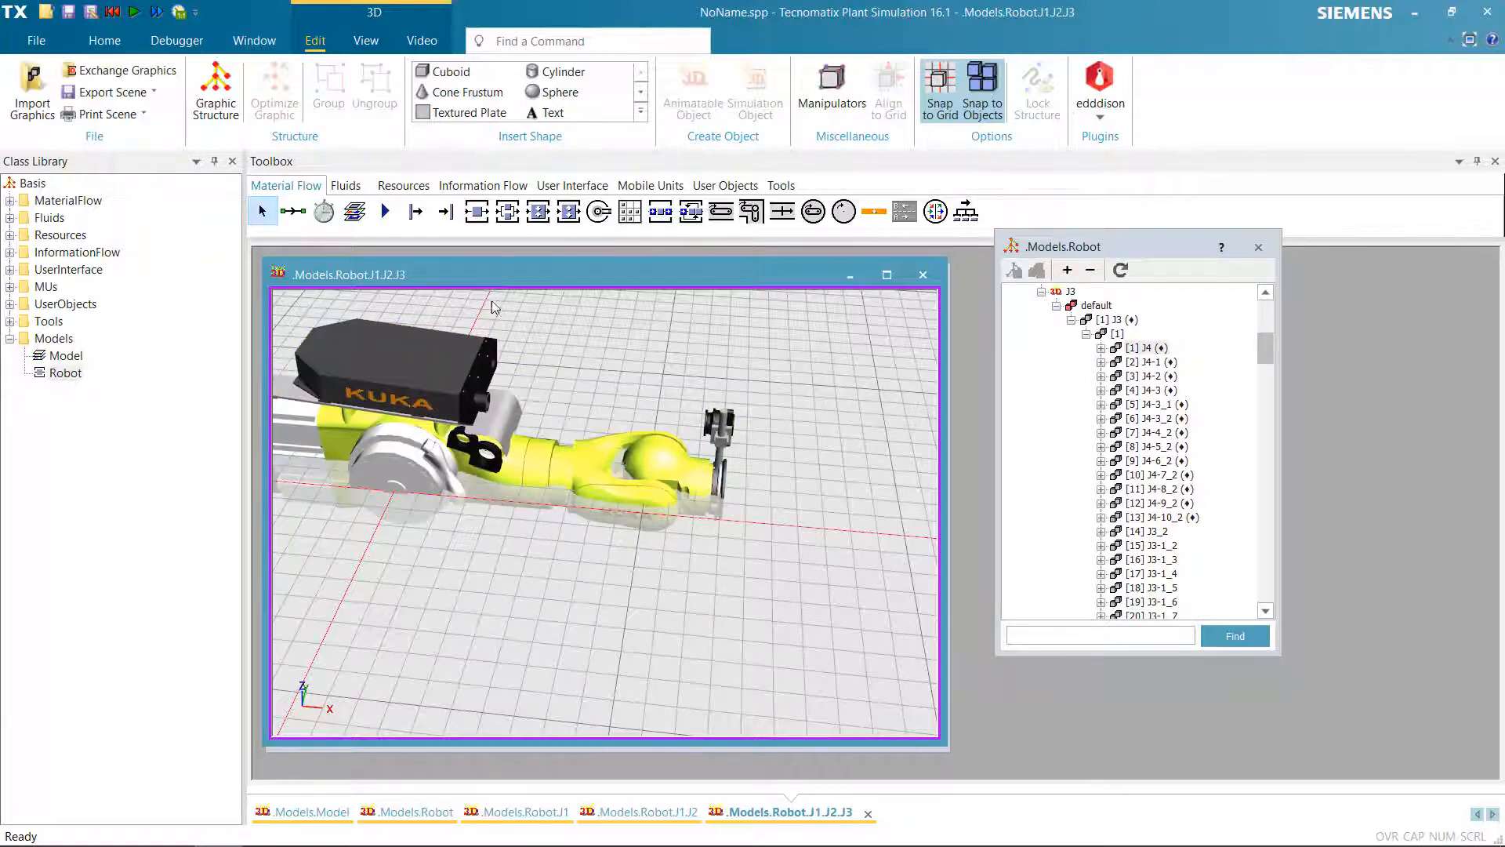
{"action": "left_click", "coordinate": [553, 457]}
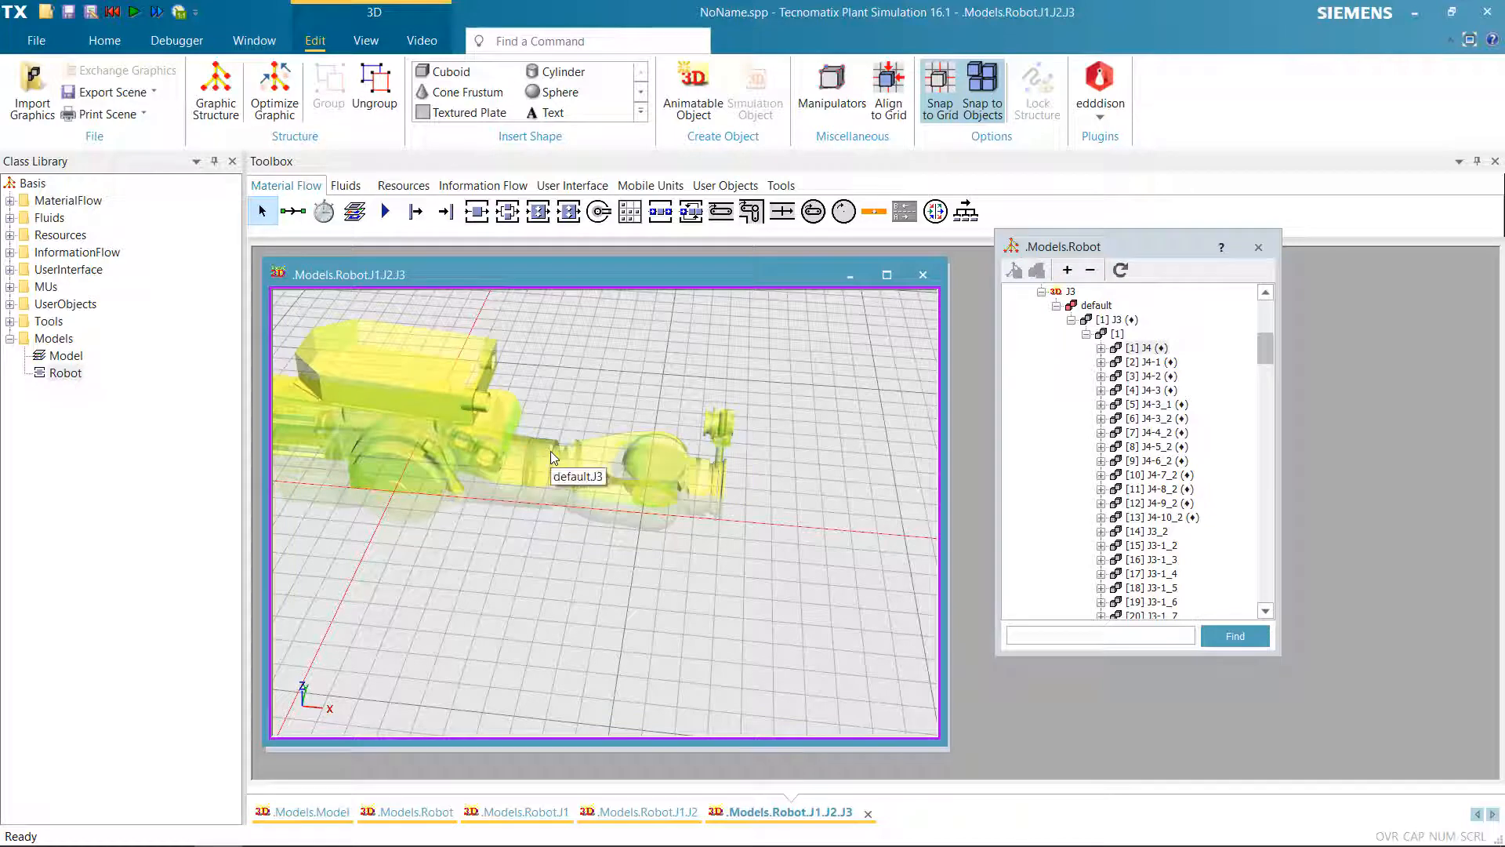
{"action": "left_click", "coordinate": [552, 452]}
{"action": "left_click", "coordinate": [551, 452]}
{"action": "left_click", "coordinate": [551, 451]}
{"action": "left_click", "coordinate": [573, 460]}
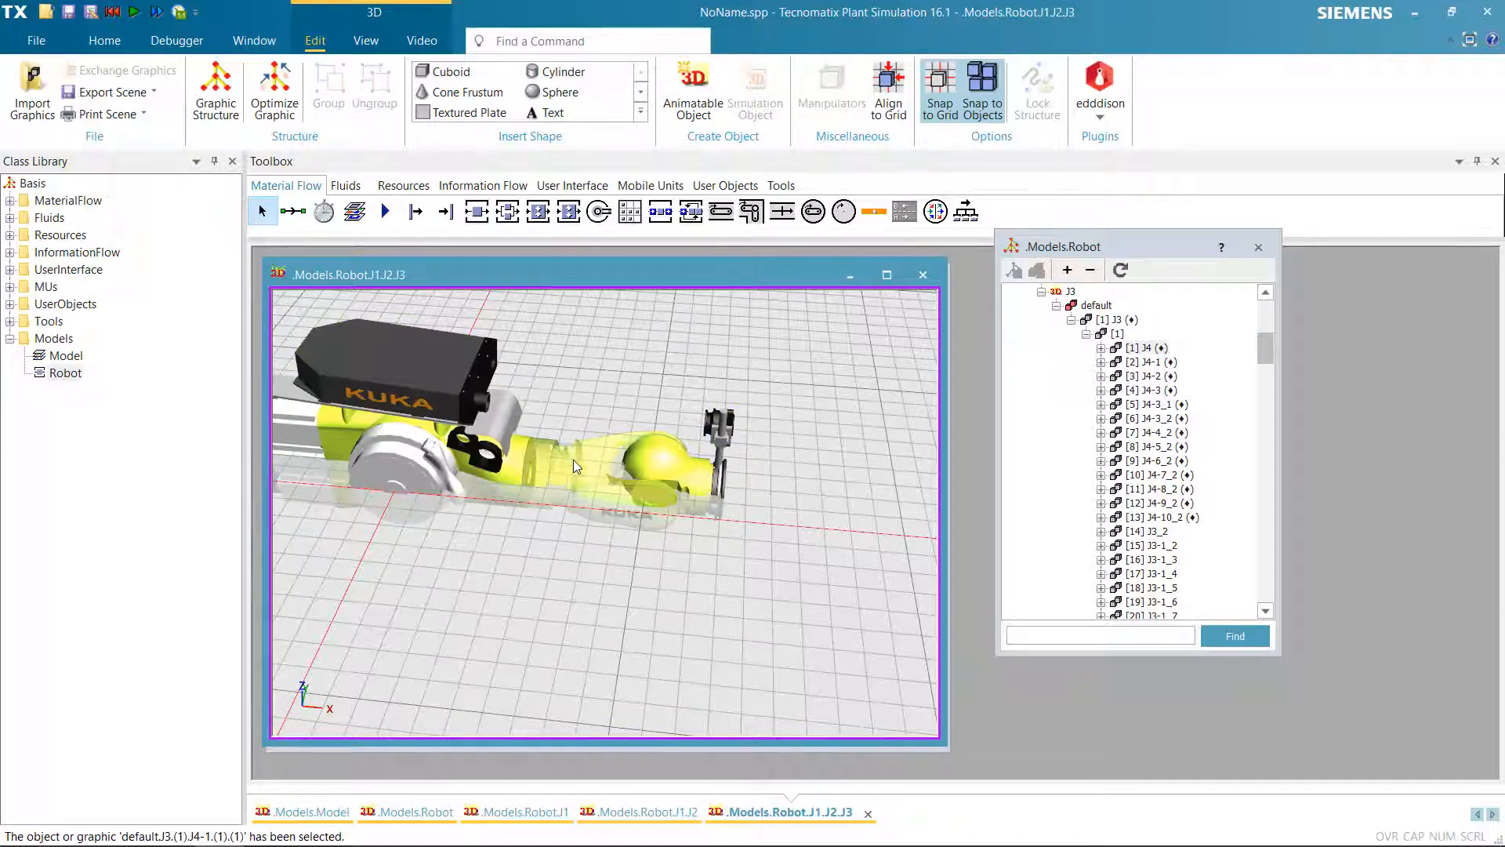
{"action": "left_click", "coordinate": [570, 459]}
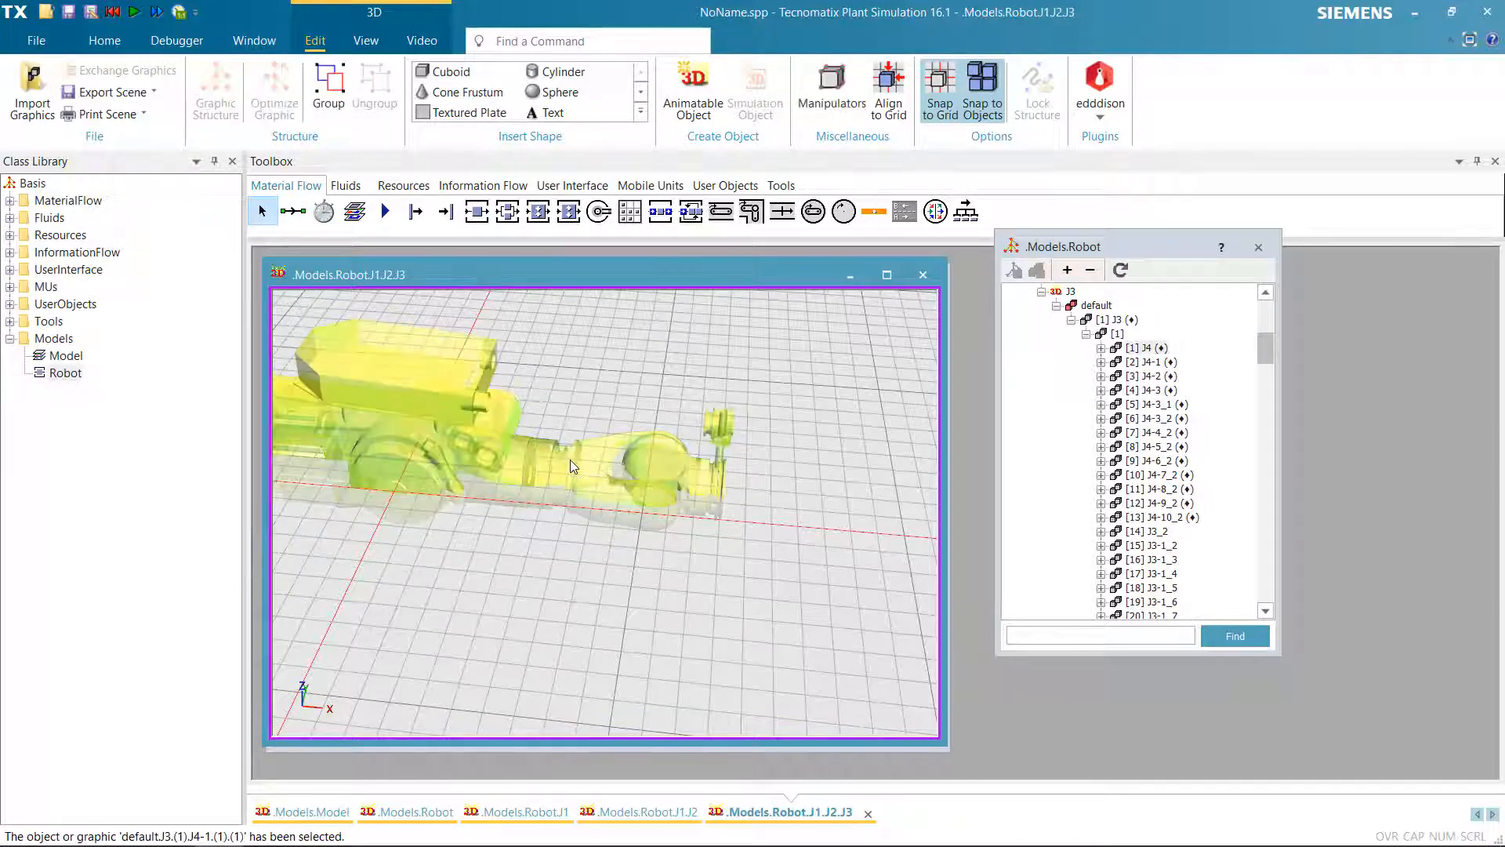
{"action": "left_click", "coordinate": [571, 459]}
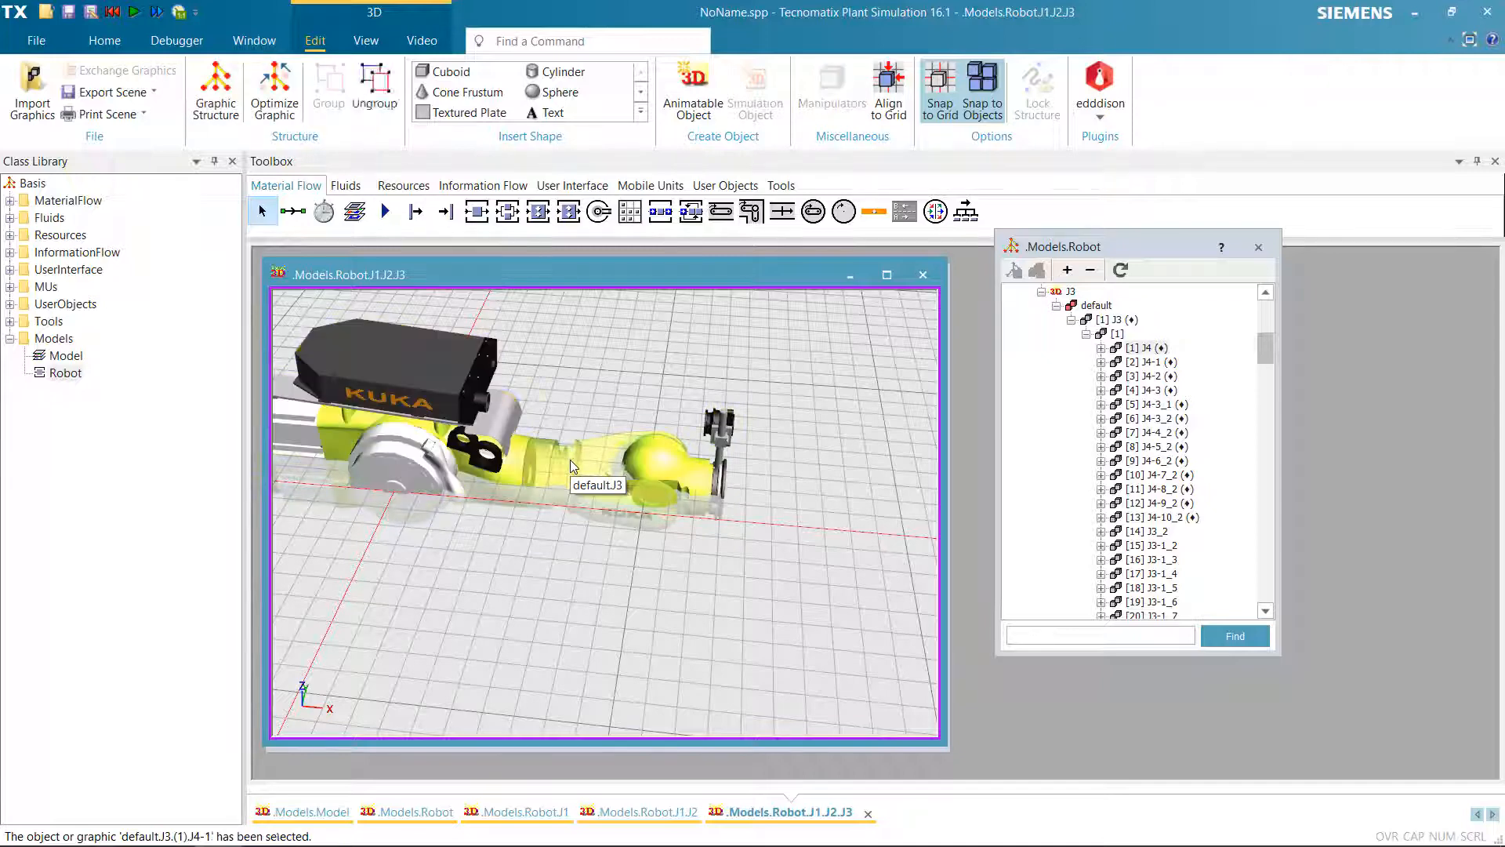
{"action": "left_click", "coordinate": [650, 463]}
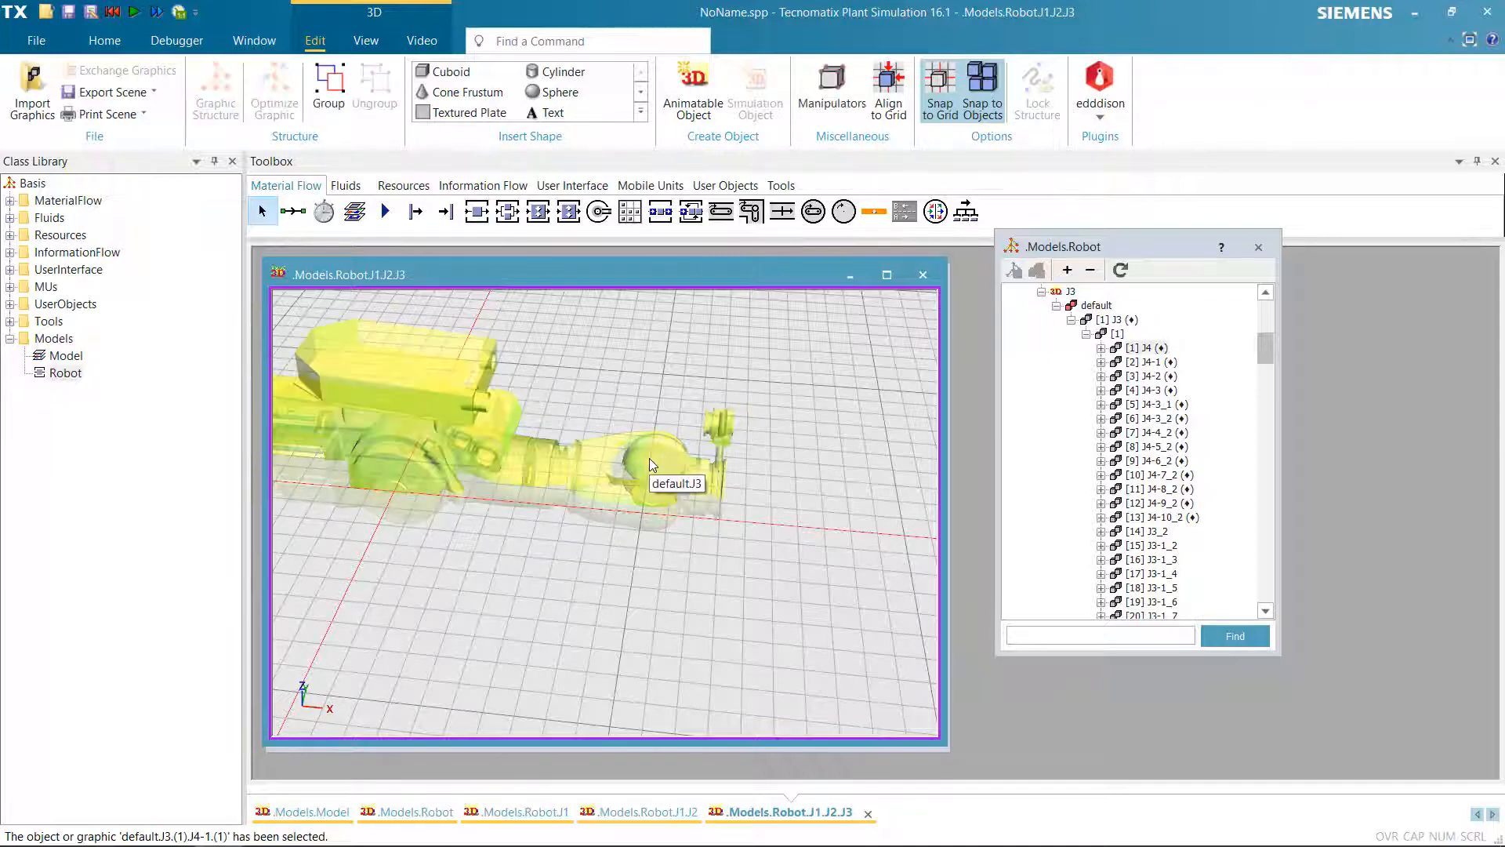
{"action": "left_click", "coordinate": [649, 461]}
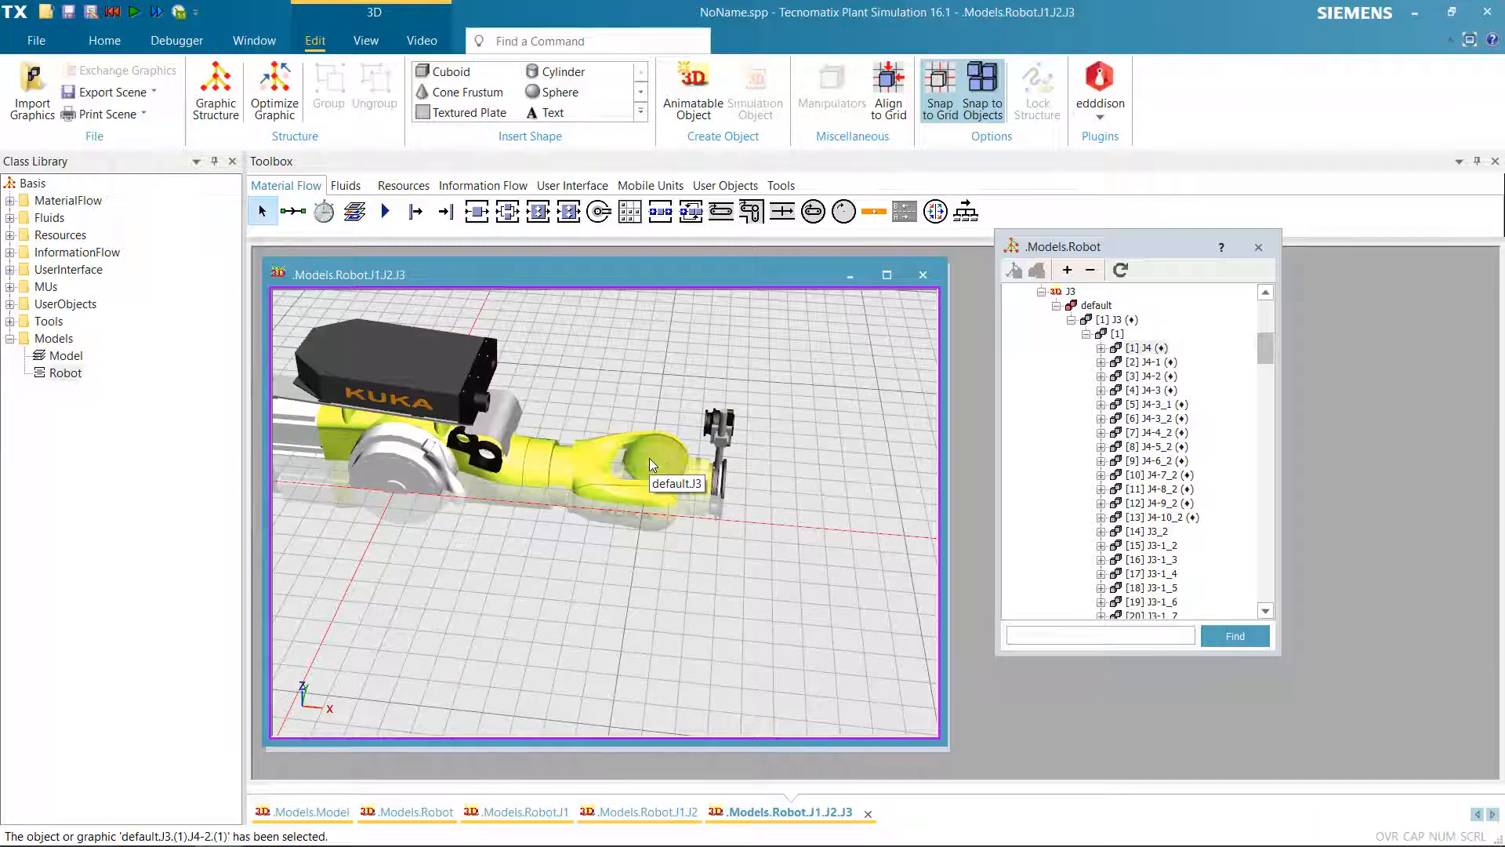
{"action": "left_click", "coordinate": [797, 400]}
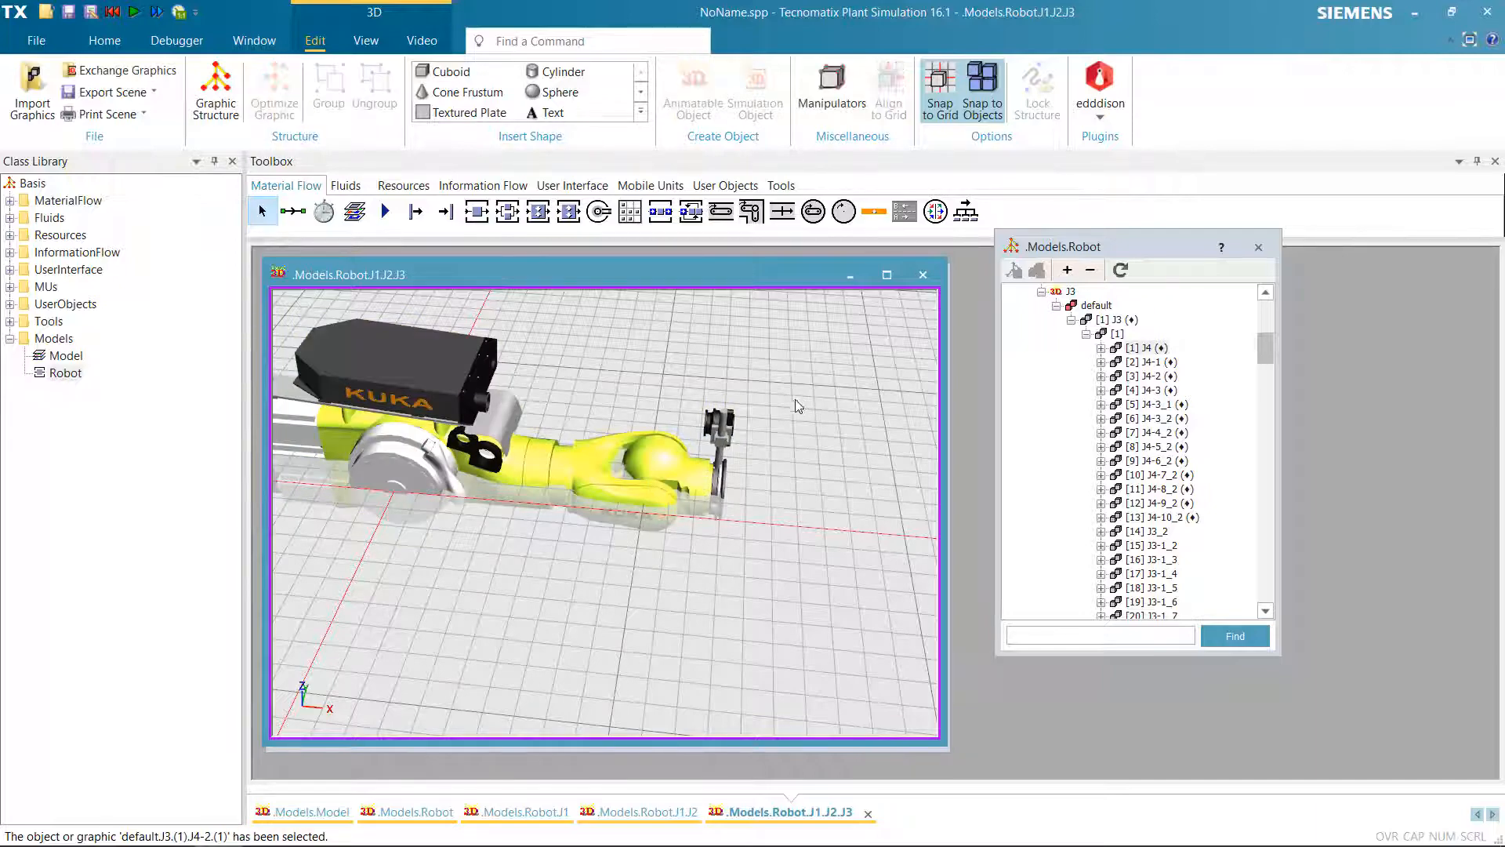
Highlight the unnamed group [1] inside the J3 group and look through the graphics it contains
{"action": "right_click_drag", "start_coordinate": [625, 573], "coordinate": [637, 605]}
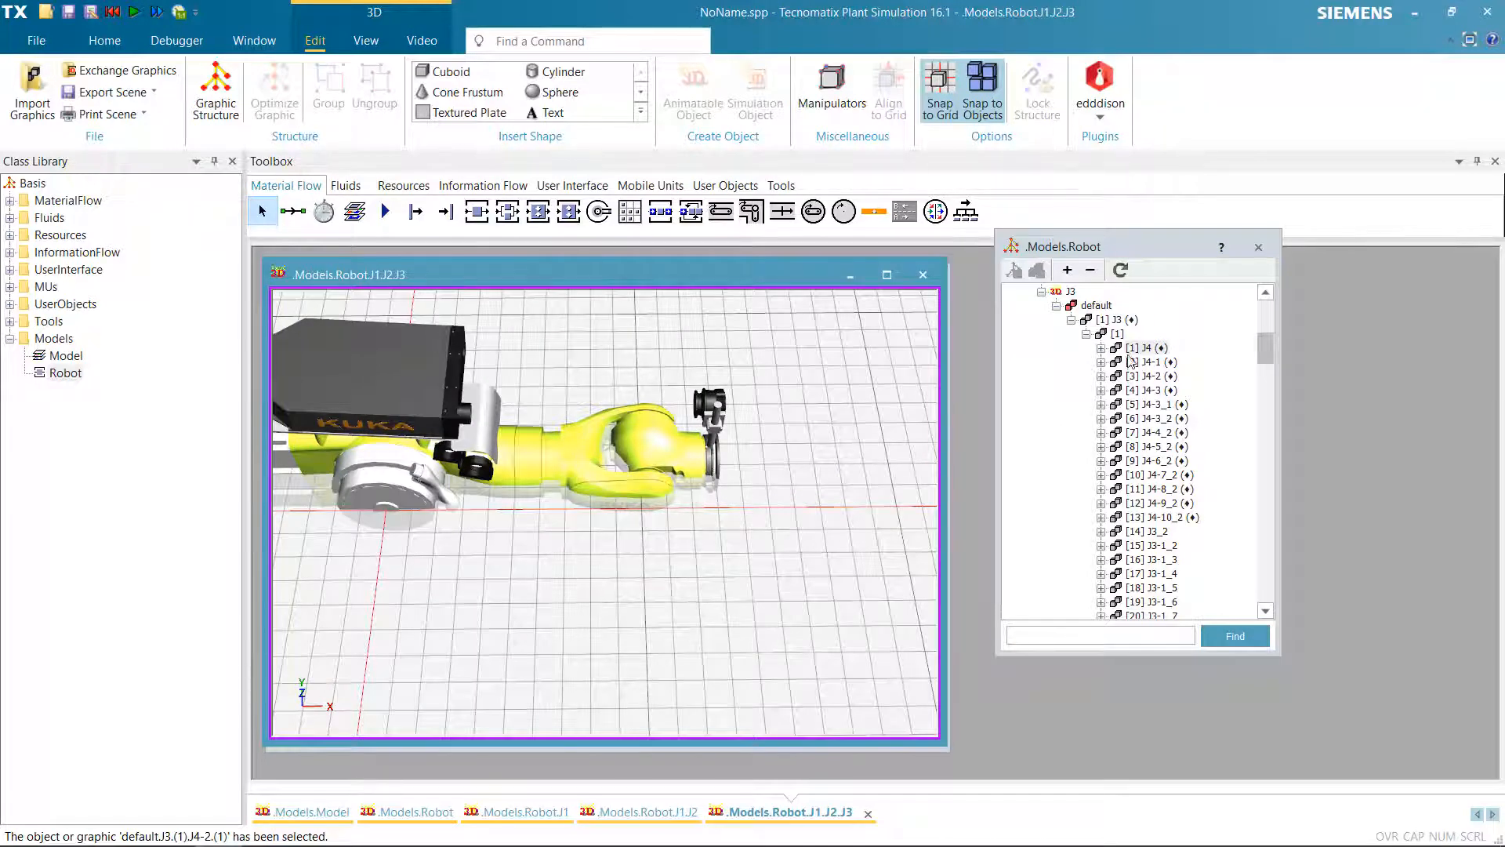
{"action": "left_click", "coordinate": [1118, 334]}
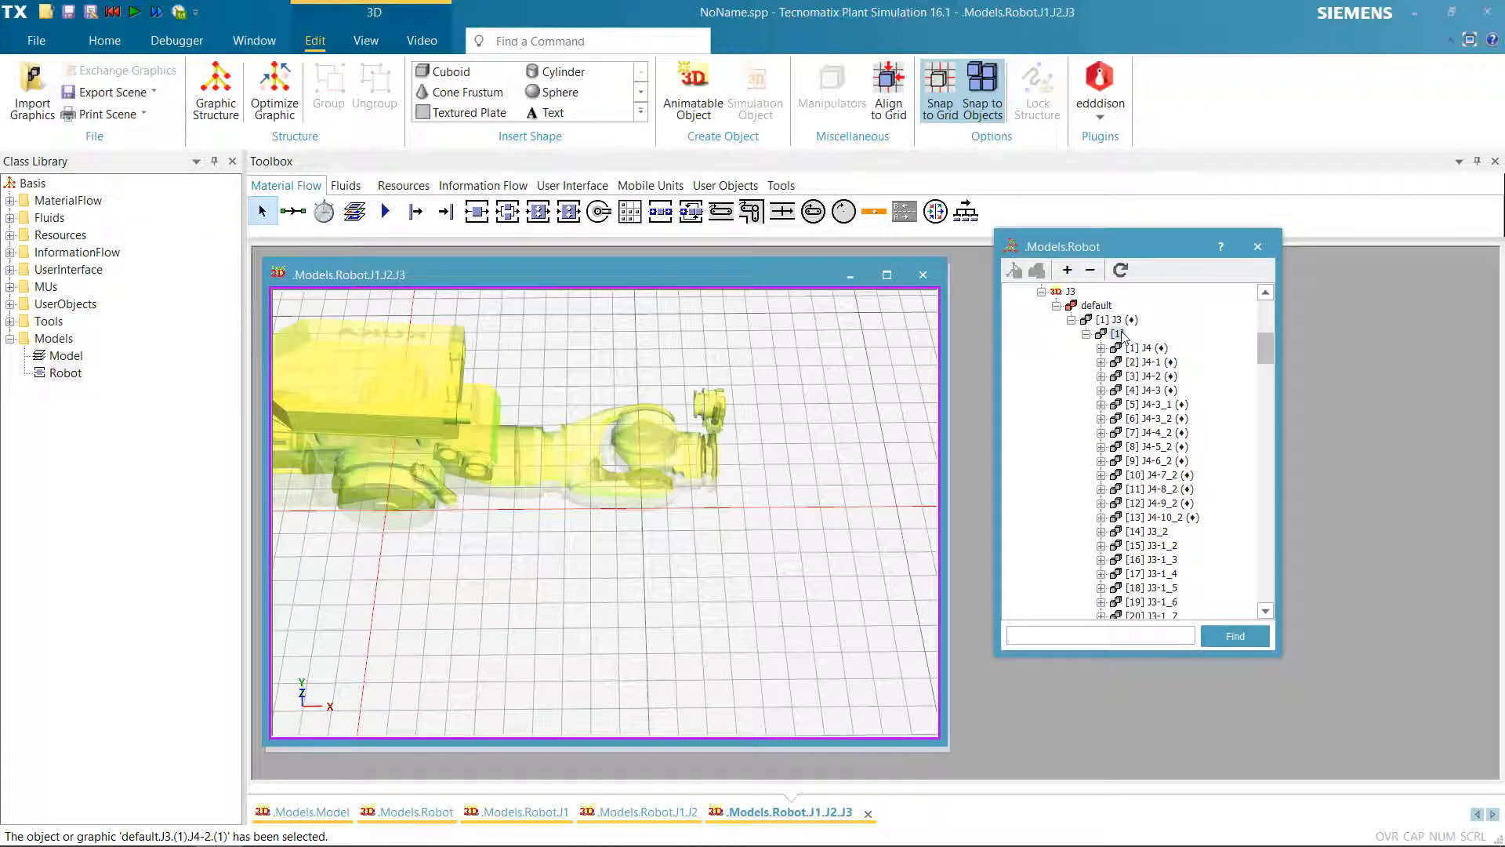
{"action": "left_click", "coordinate": [708, 515]}
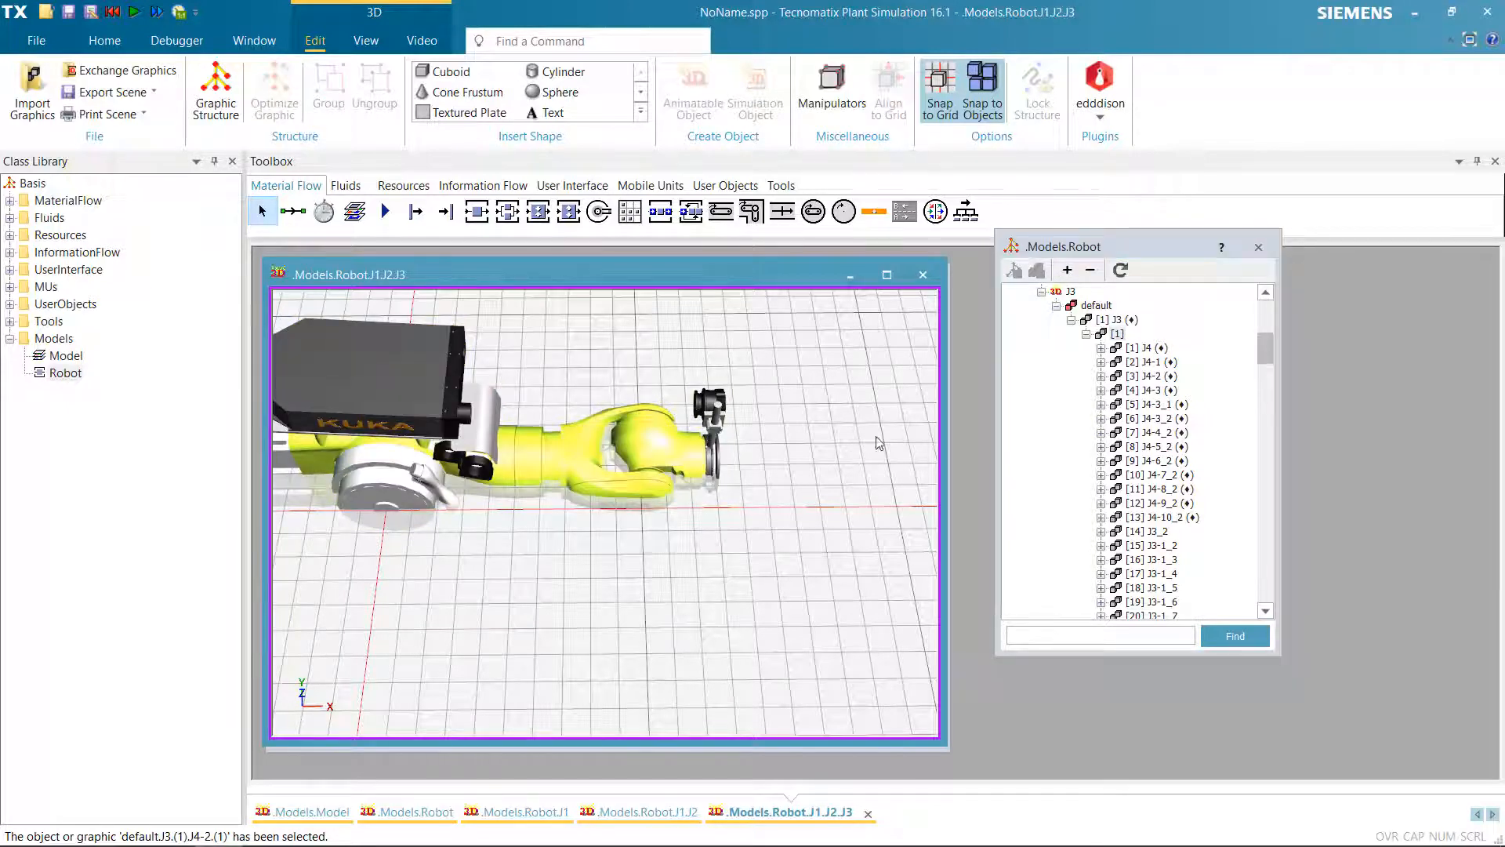
{"action": "scroll", "coordinate": [1145, 351], "scroll_direction": "down", "scroll_amount": 8}
{"action": "scroll", "coordinate": [1146, 352], "scroll_direction": "down", "scroll_amount": 20}
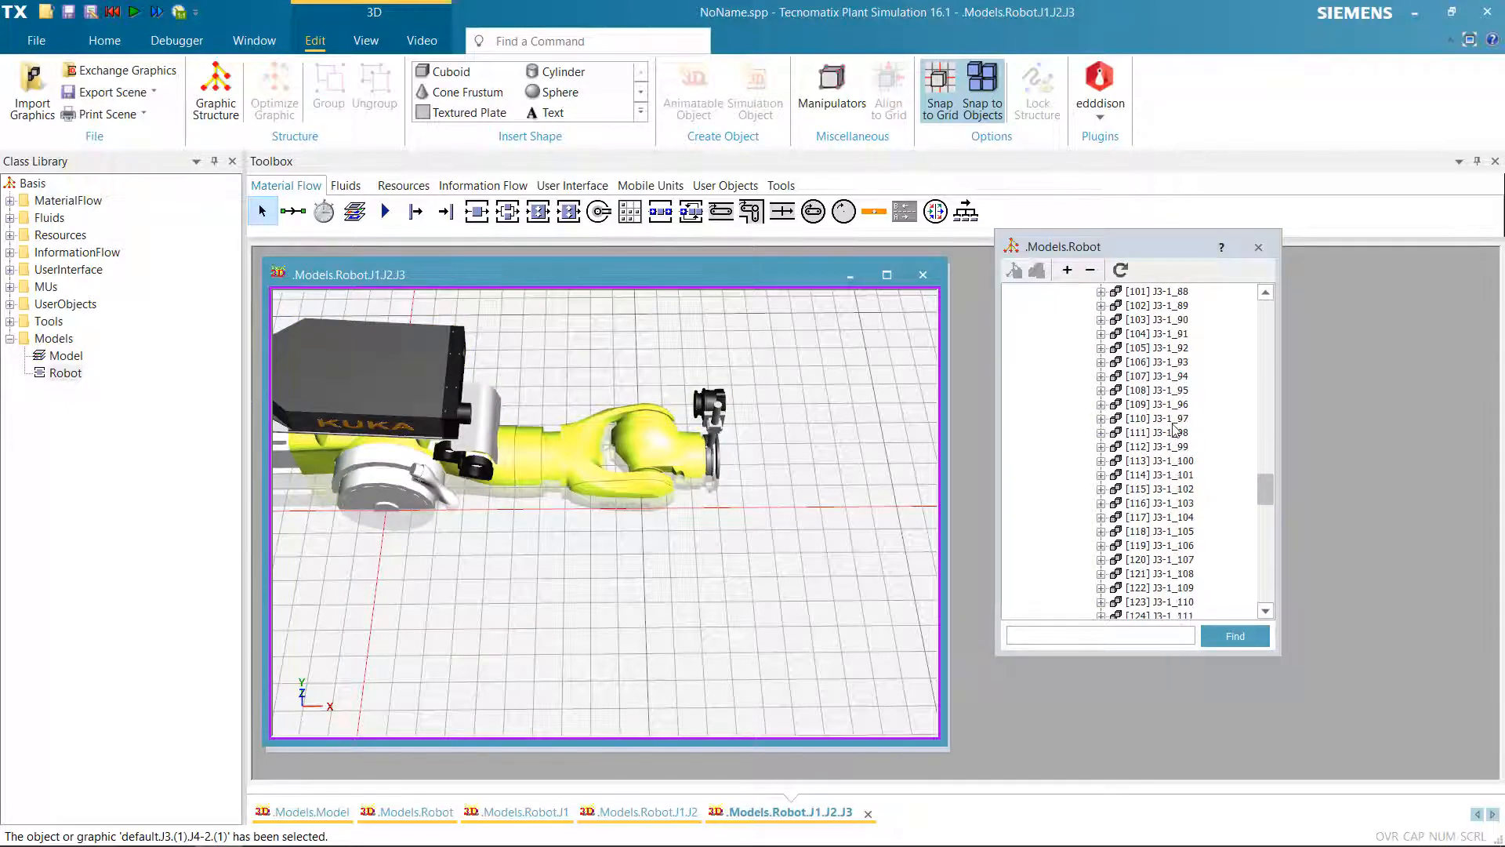
{"action": "scroll", "coordinate": [1176, 446], "scroll_direction": "up", "scroll_amount": 20}
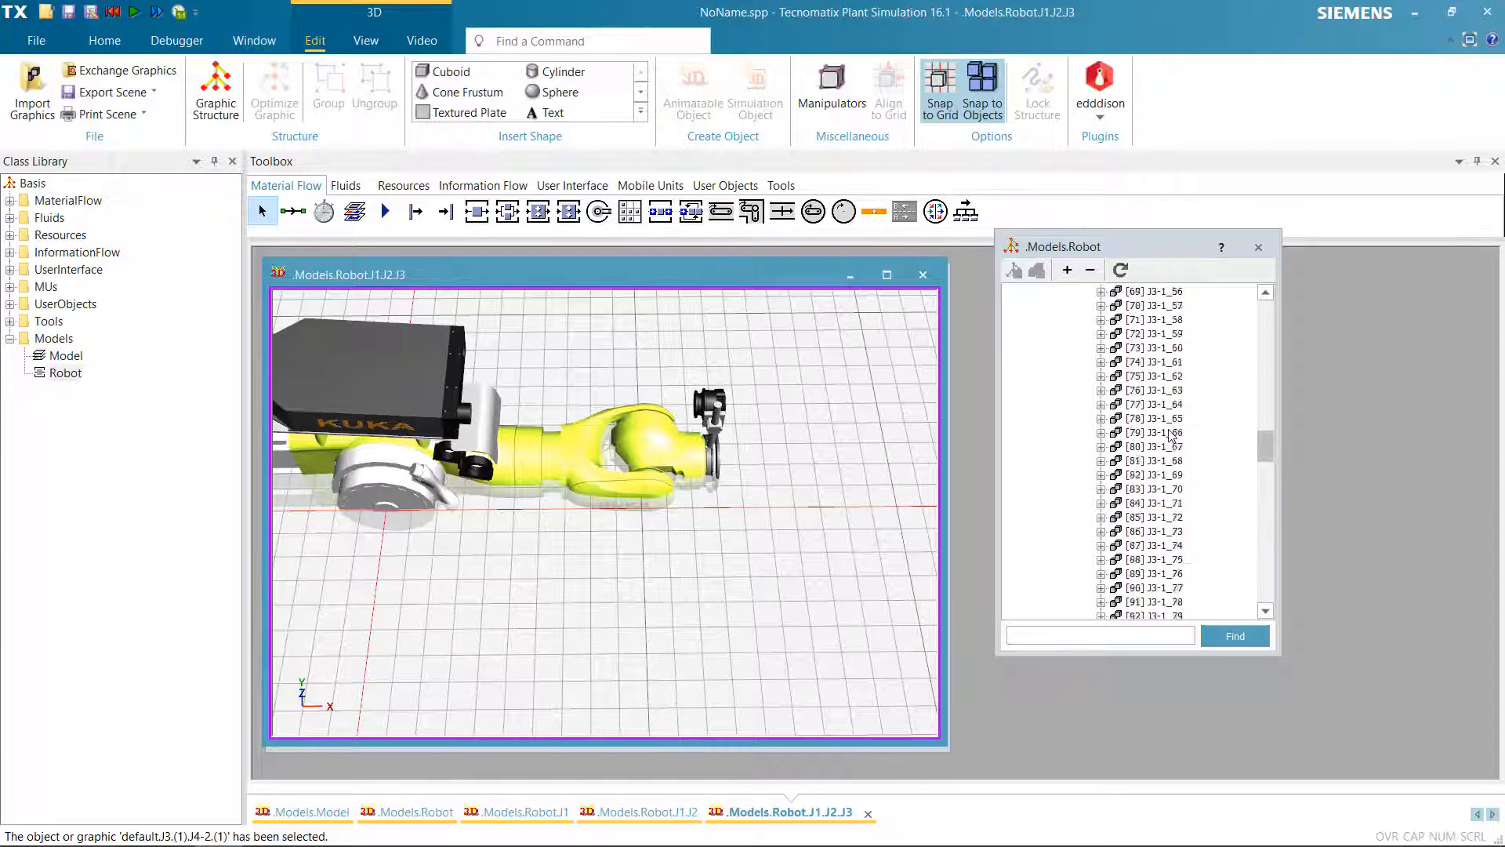
{"action": "scroll", "coordinate": [1112, 492], "scroll_direction": "down", "scroll_amount": 7}
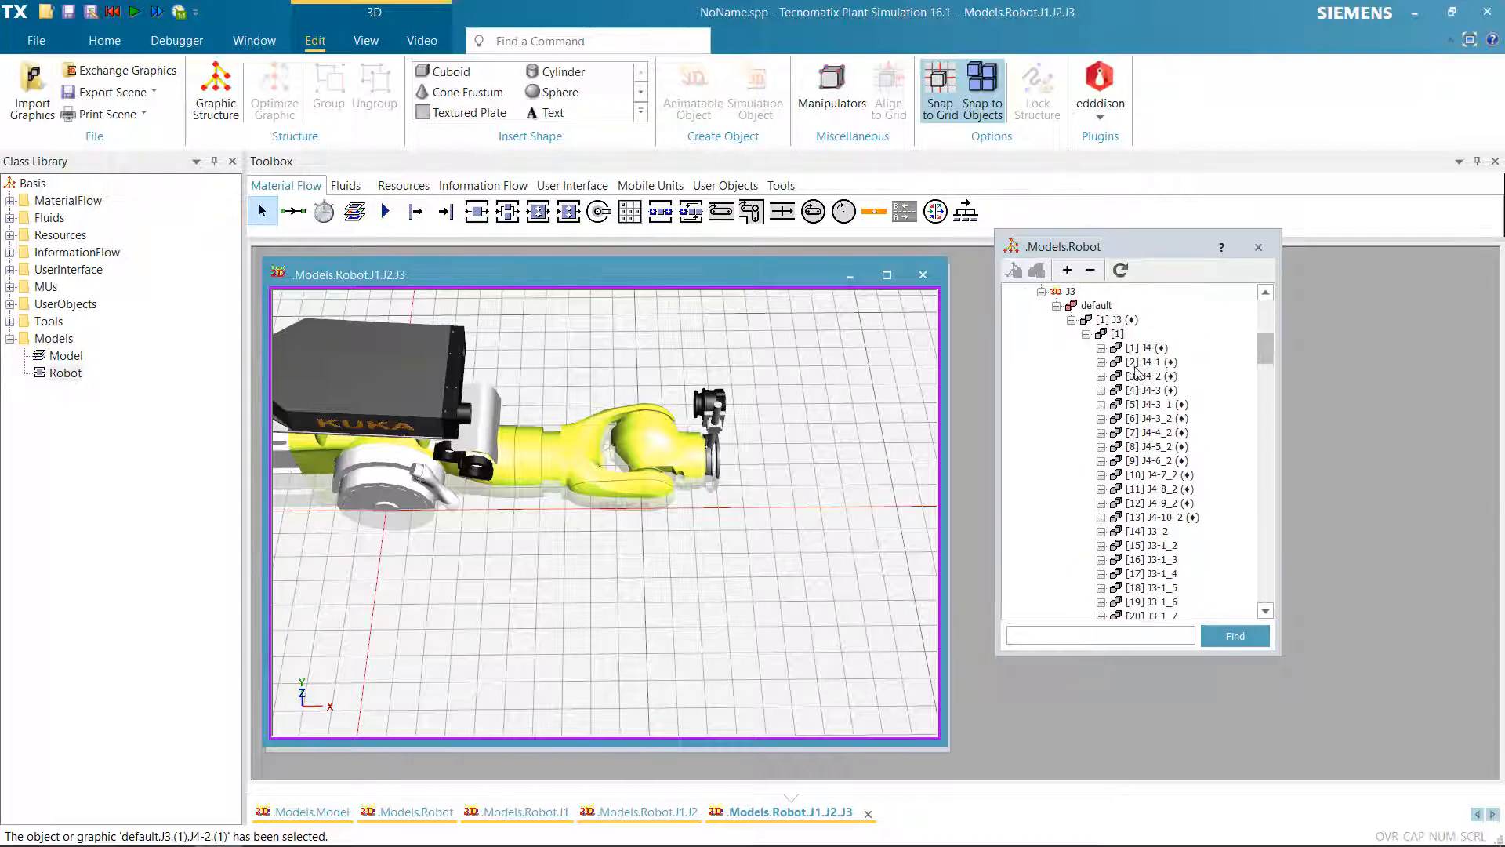
Try to ungroup the unnamed group [1] nested inside the J3 group
{"action": "left_click", "coordinate": [1118, 333]}
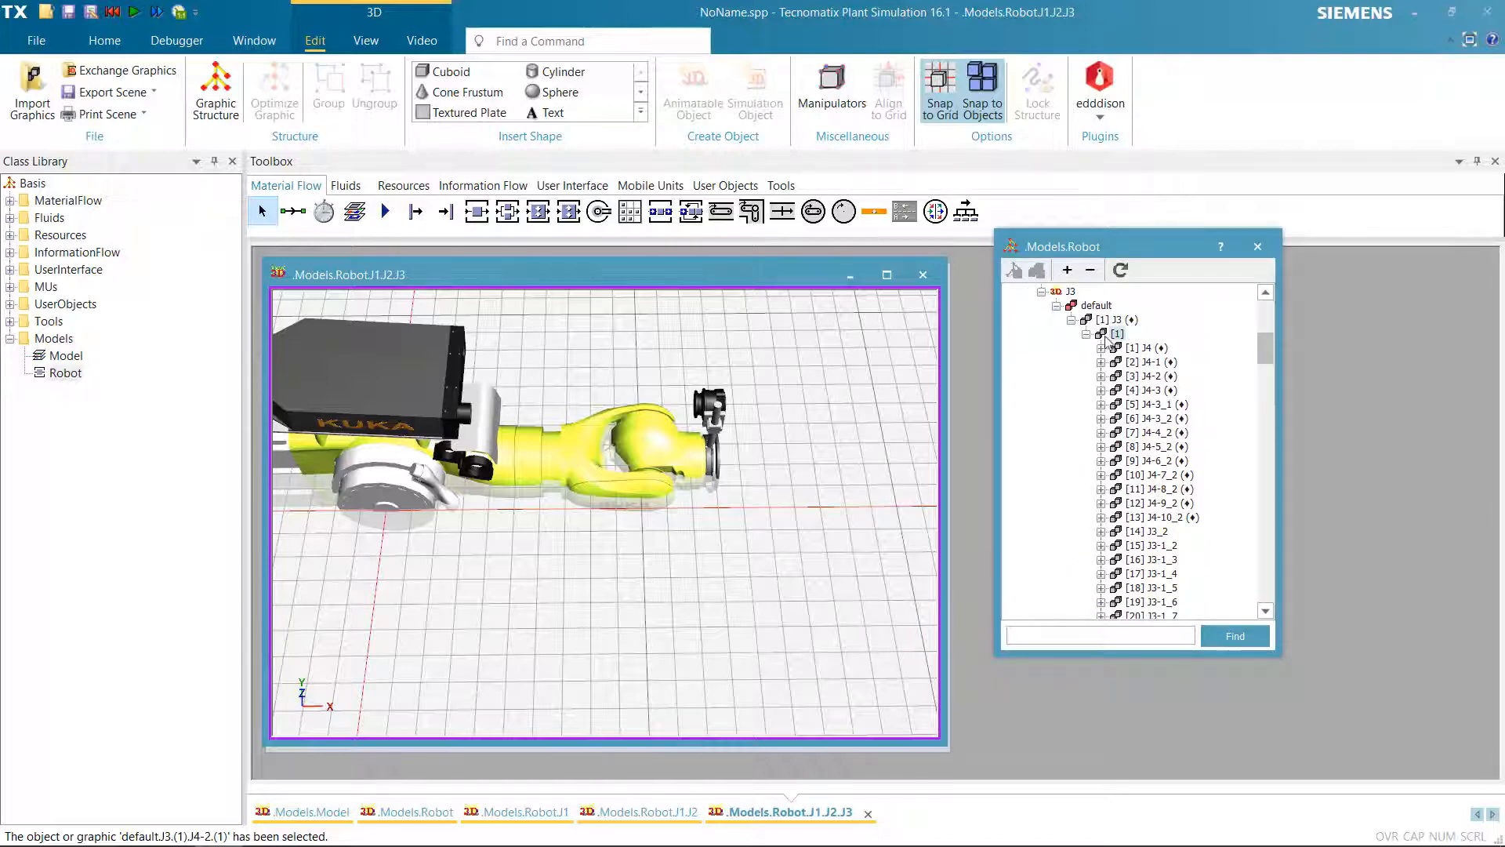
{"action": "right_click", "coordinate": [1119, 337]}
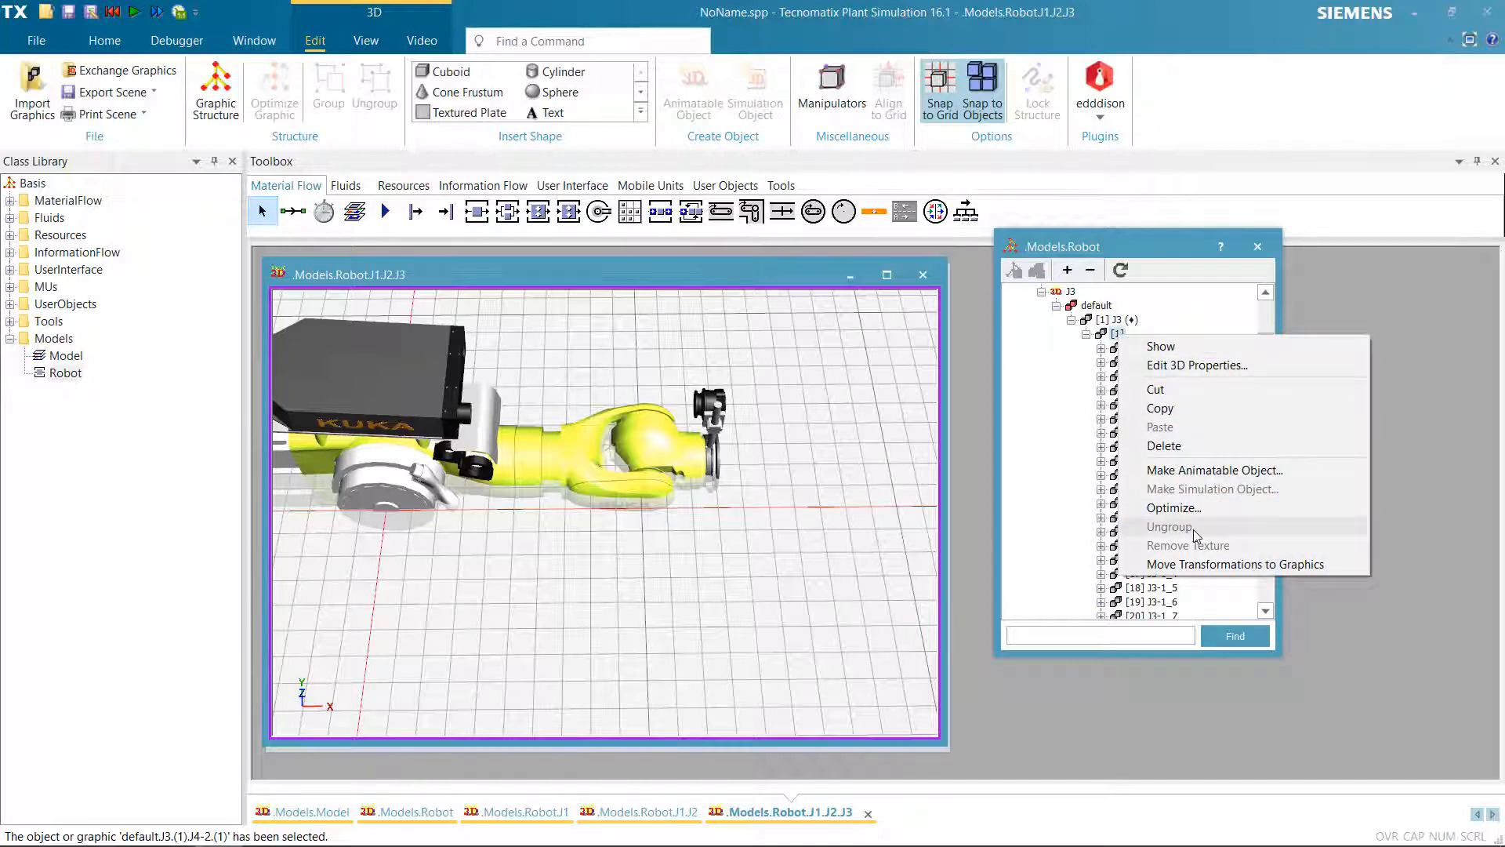
{"action": "left_click", "coordinate": [782, 577]}
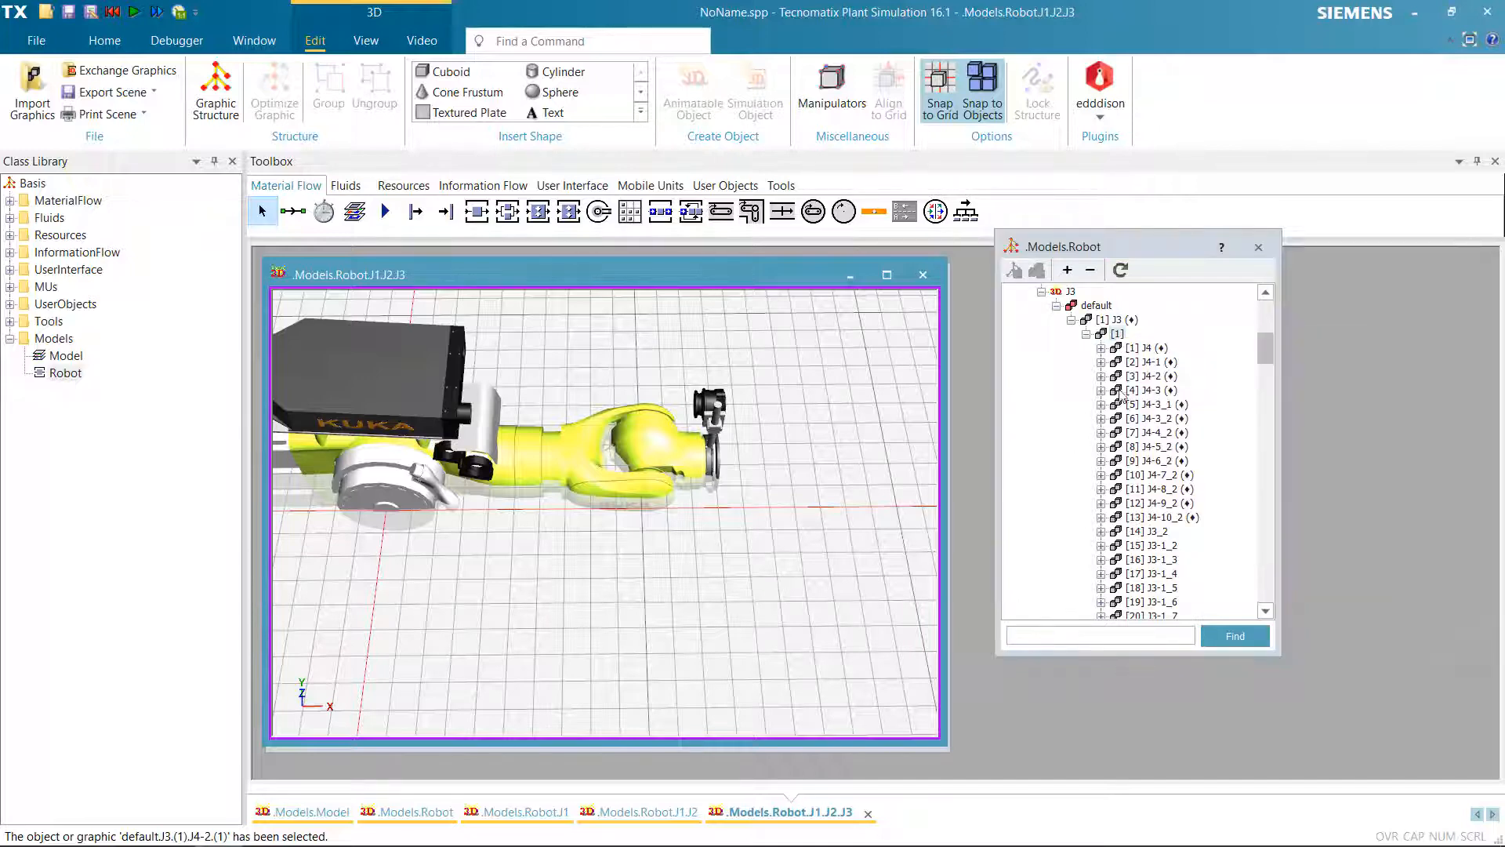
Ungroup the [1] J3 group under the default graphics of the J3 animatable object
{"action": "left_click", "coordinate": [1117, 320]}
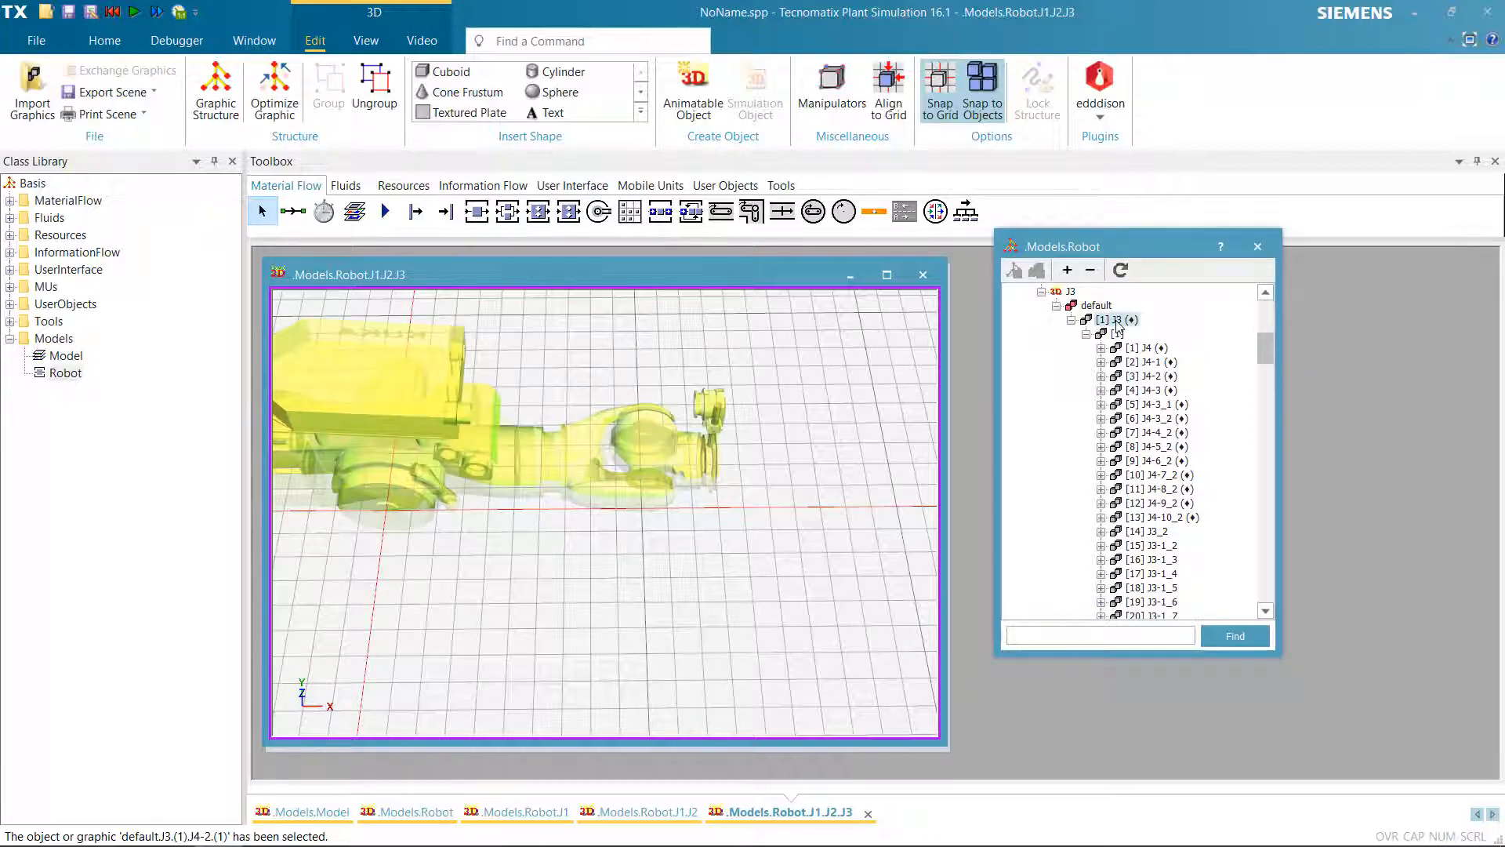
{"action": "left_click", "coordinate": [1118, 334]}
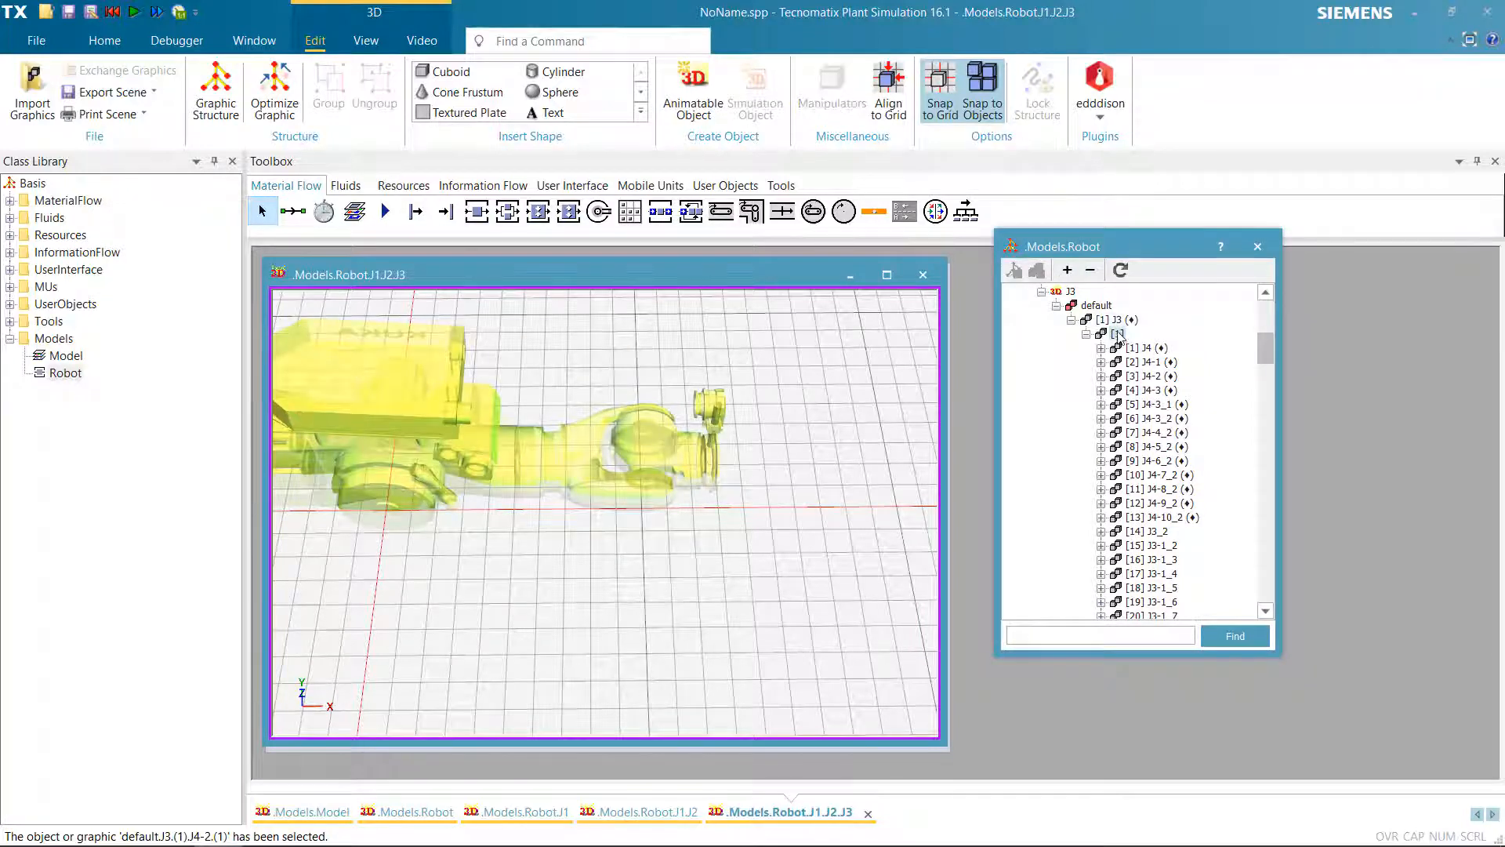
{"action": "left_click", "coordinate": [1119, 321]}
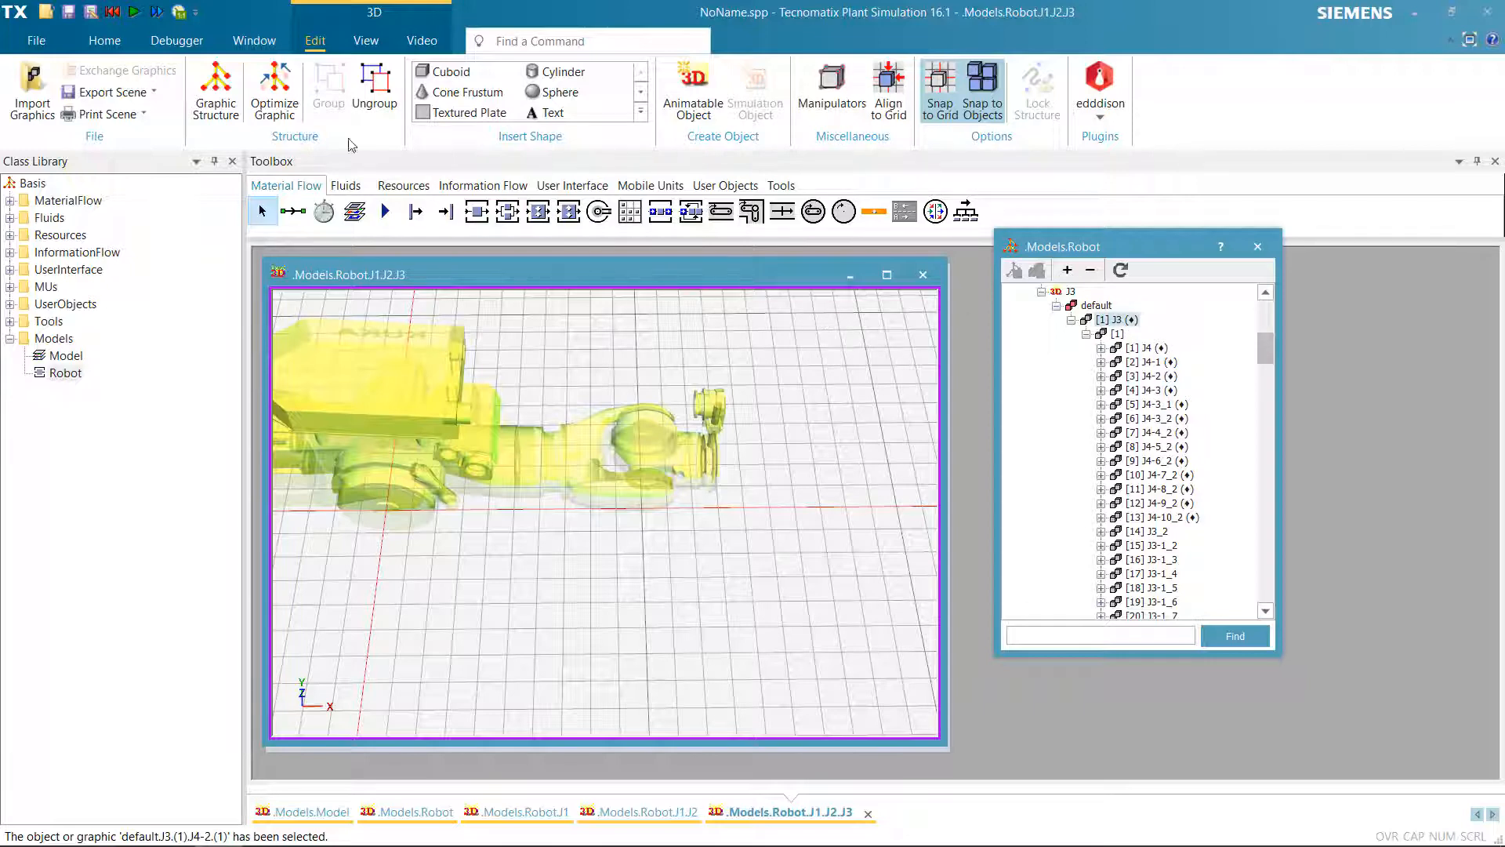
{"action": "left_click", "coordinate": [384, 87]}
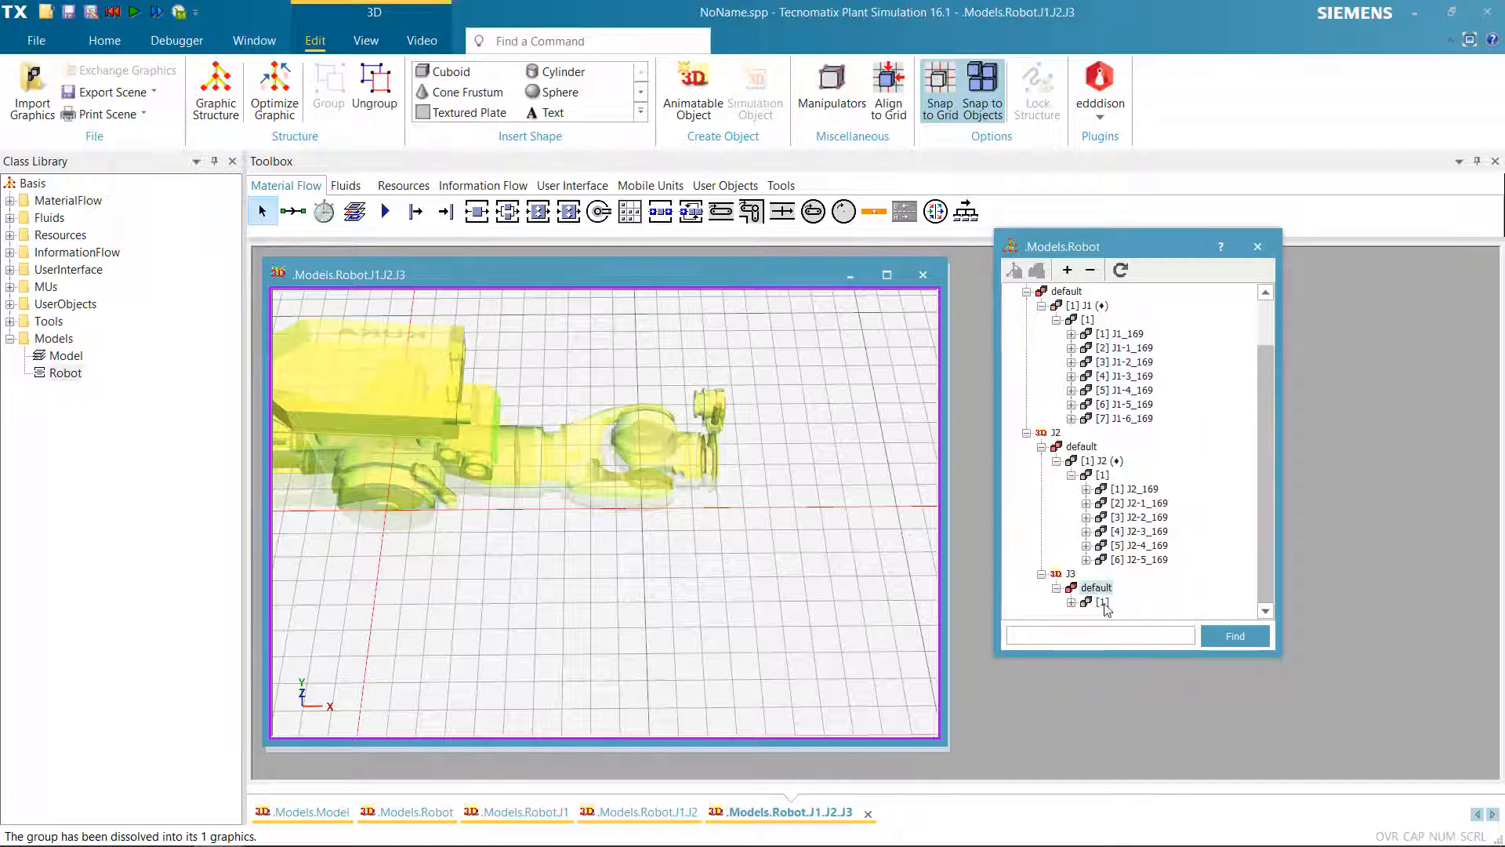
Ungroup the remaining unnamed group [1] under J3's default graphics and refresh the graphic structure
{"action": "left_click", "coordinate": [1071, 601]}
{"action": "scroll", "coordinate": [1134, 334], "scroll_direction": "up", "scroll_amount": 3}
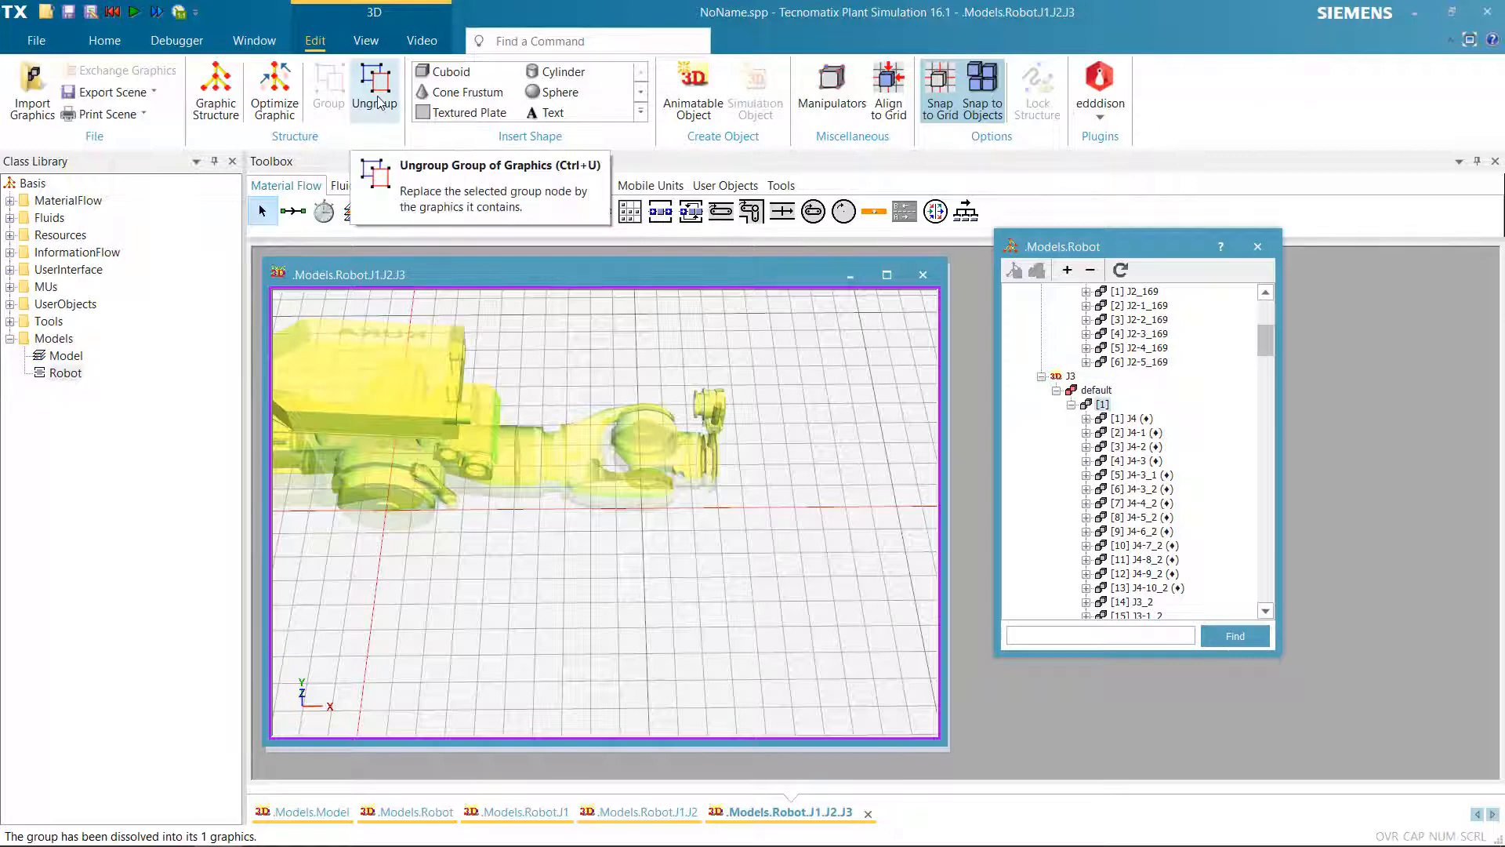
{"action": "left_click", "coordinate": [377, 93]}
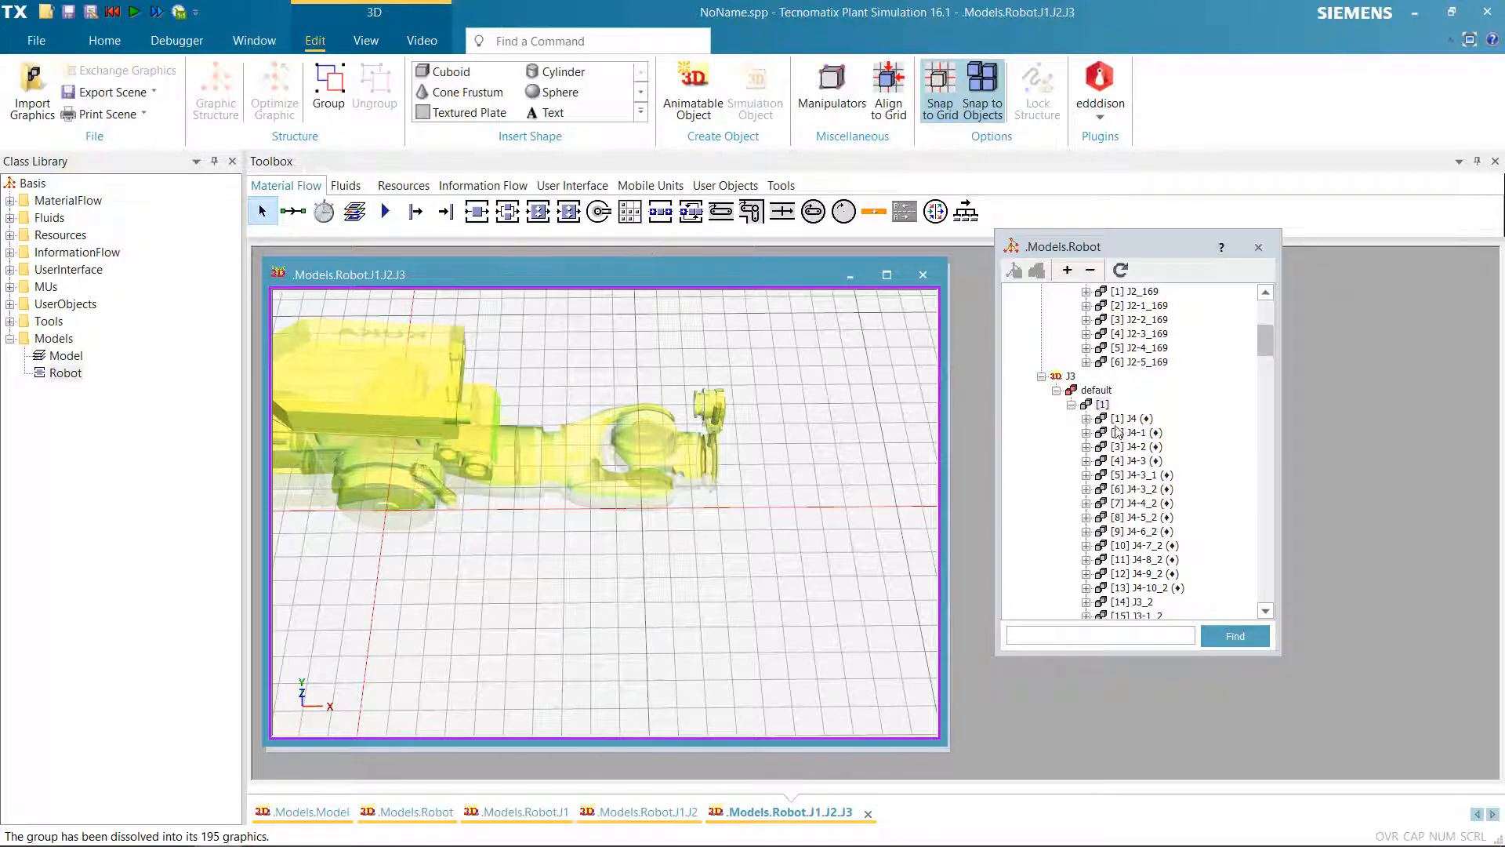
{"action": "left_click", "coordinate": [1120, 270]}
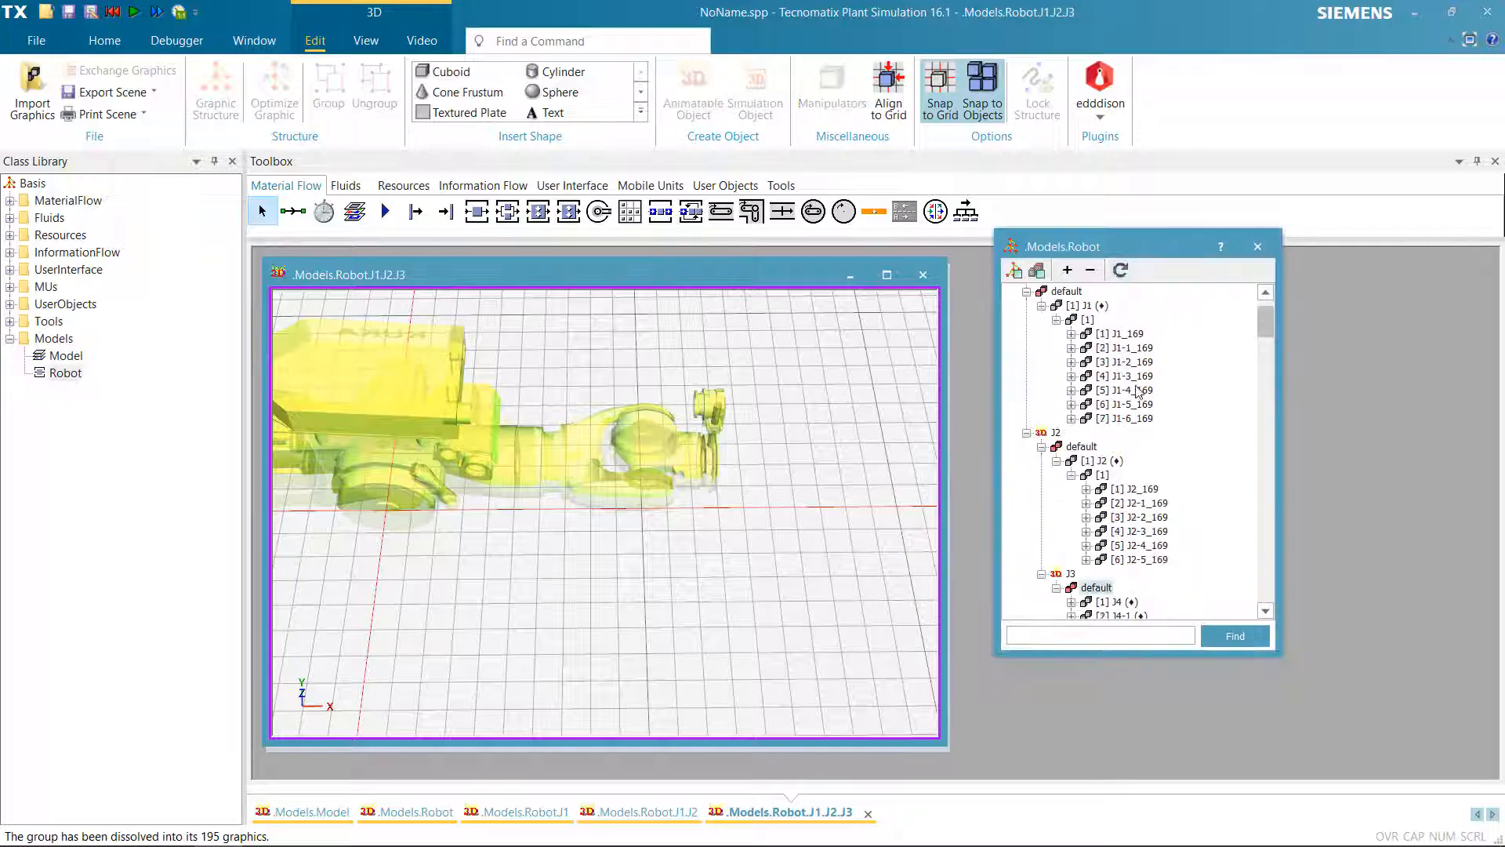
{"action": "scroll", "coordinate": [1138, 392], "scroll_direction": "down", "scroll_amount": 7}
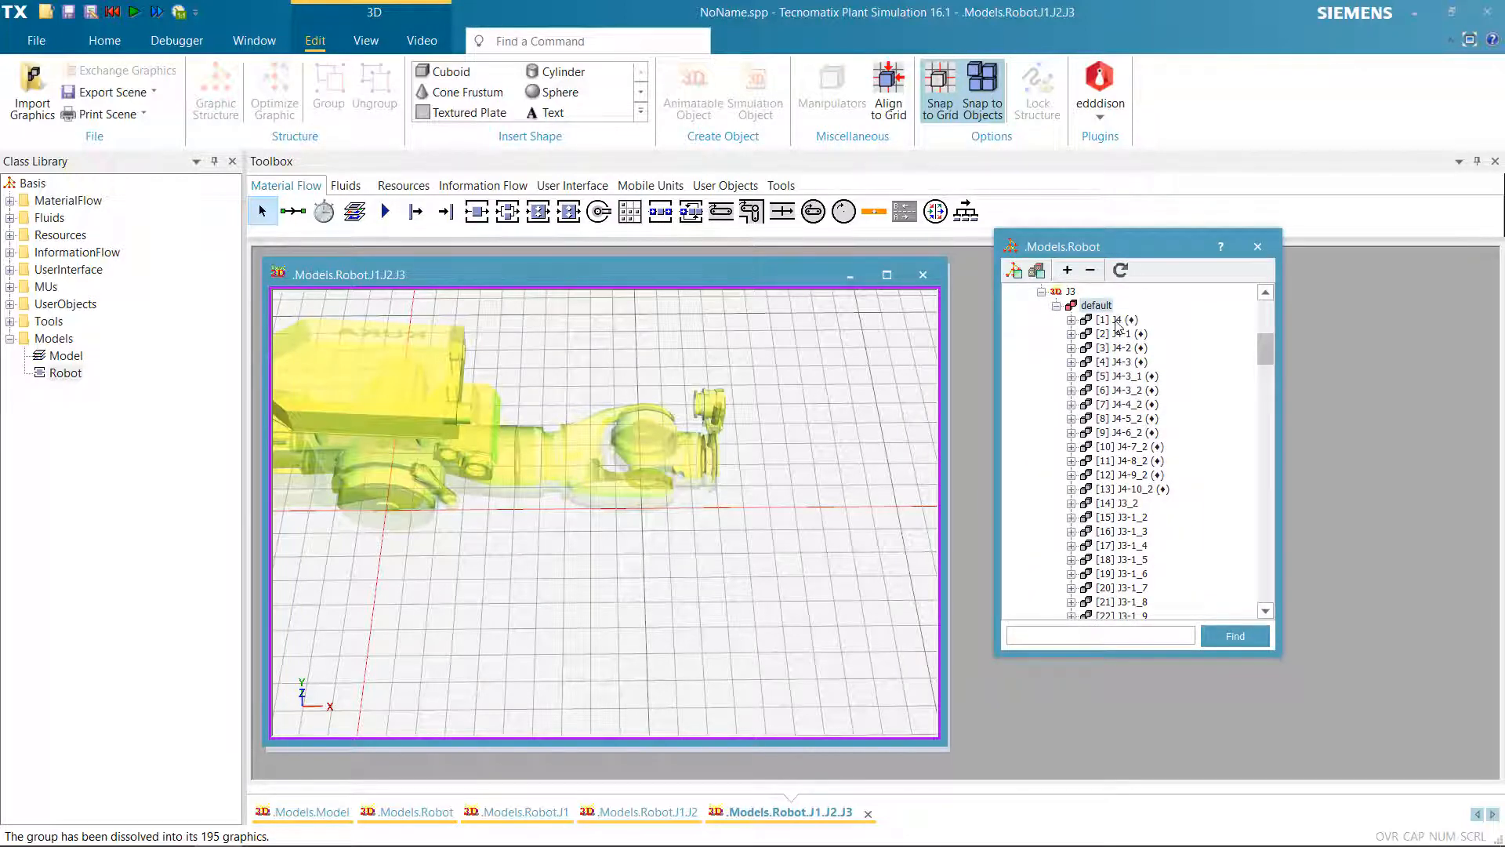
Group the forearm and wrist graphics J4 through J4-10_2 together with J3-1_69, J3-1_70 and J3-1_78
{"action": "left_click", "coordinate": [580, 393]}
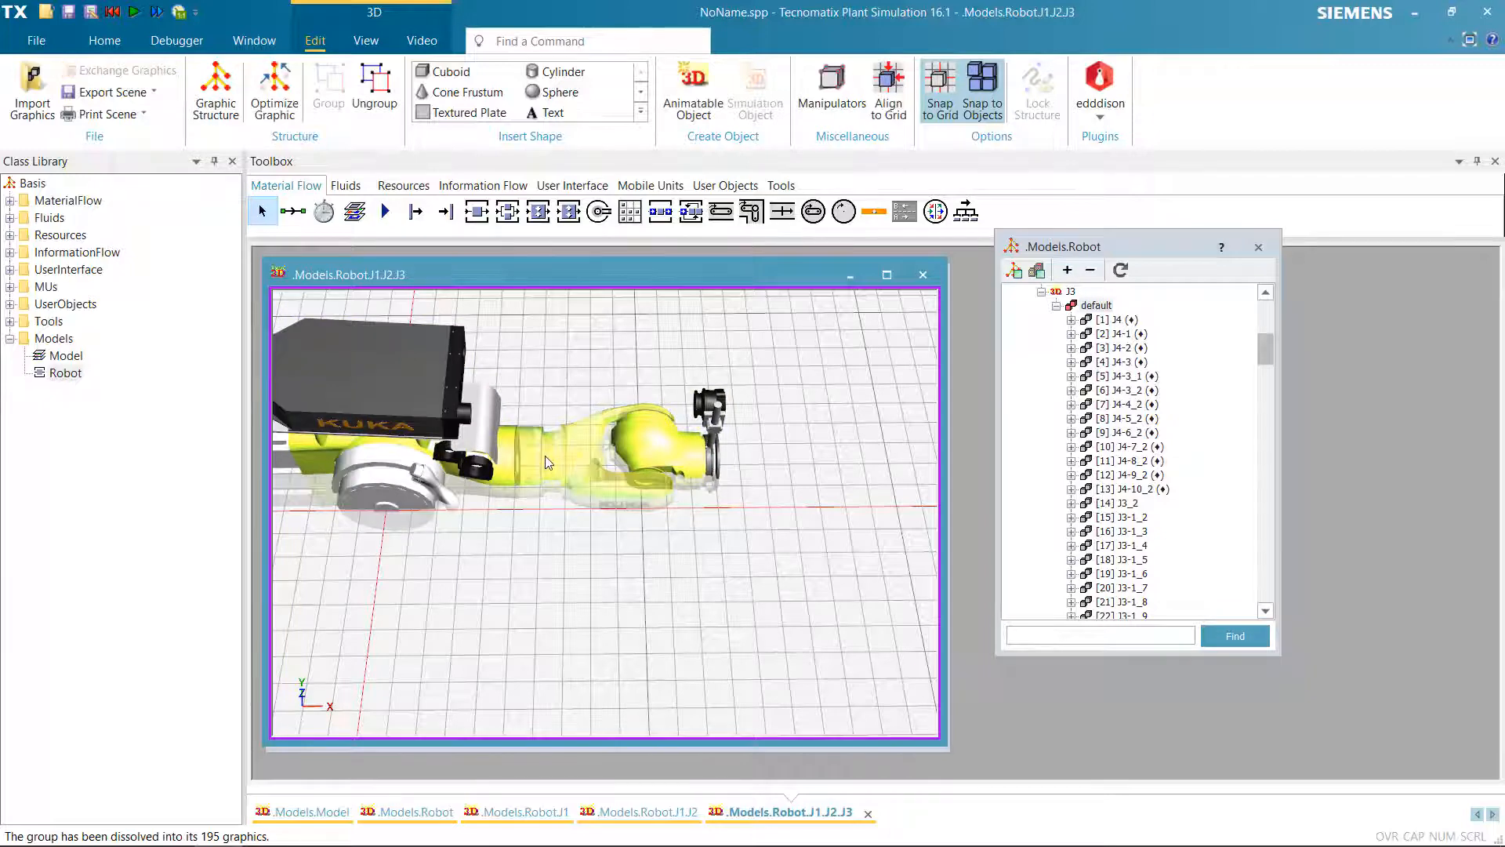
{"action": "left_click", "coordinate": [502, 361]}
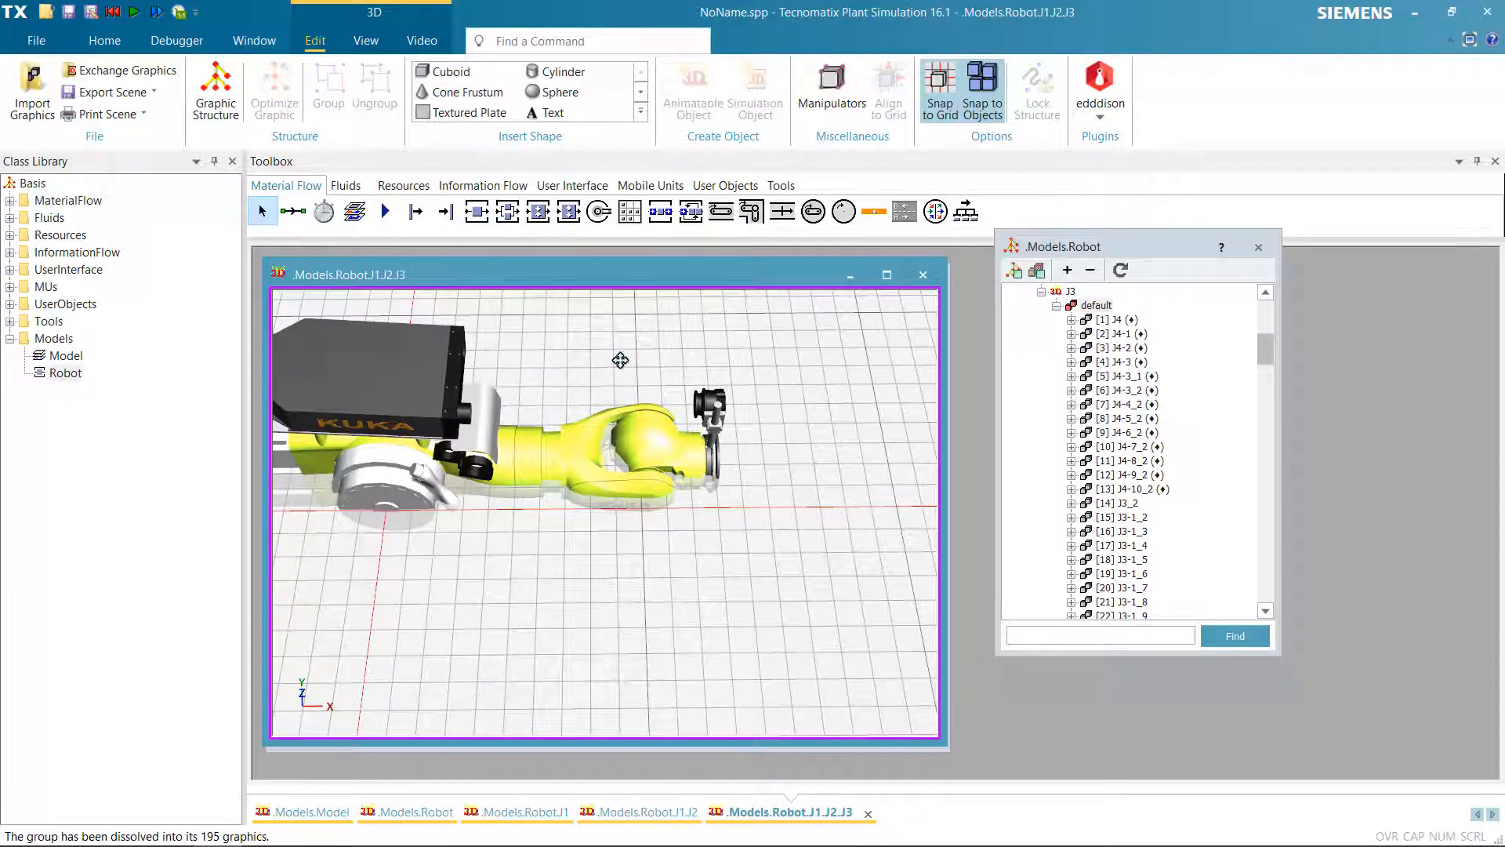
{"action": "left_click_drag", "start_coordinate": [620, 359], "coordinate": [650, 374]}
{"action": "left_click", "coordinate": [748, 405]}
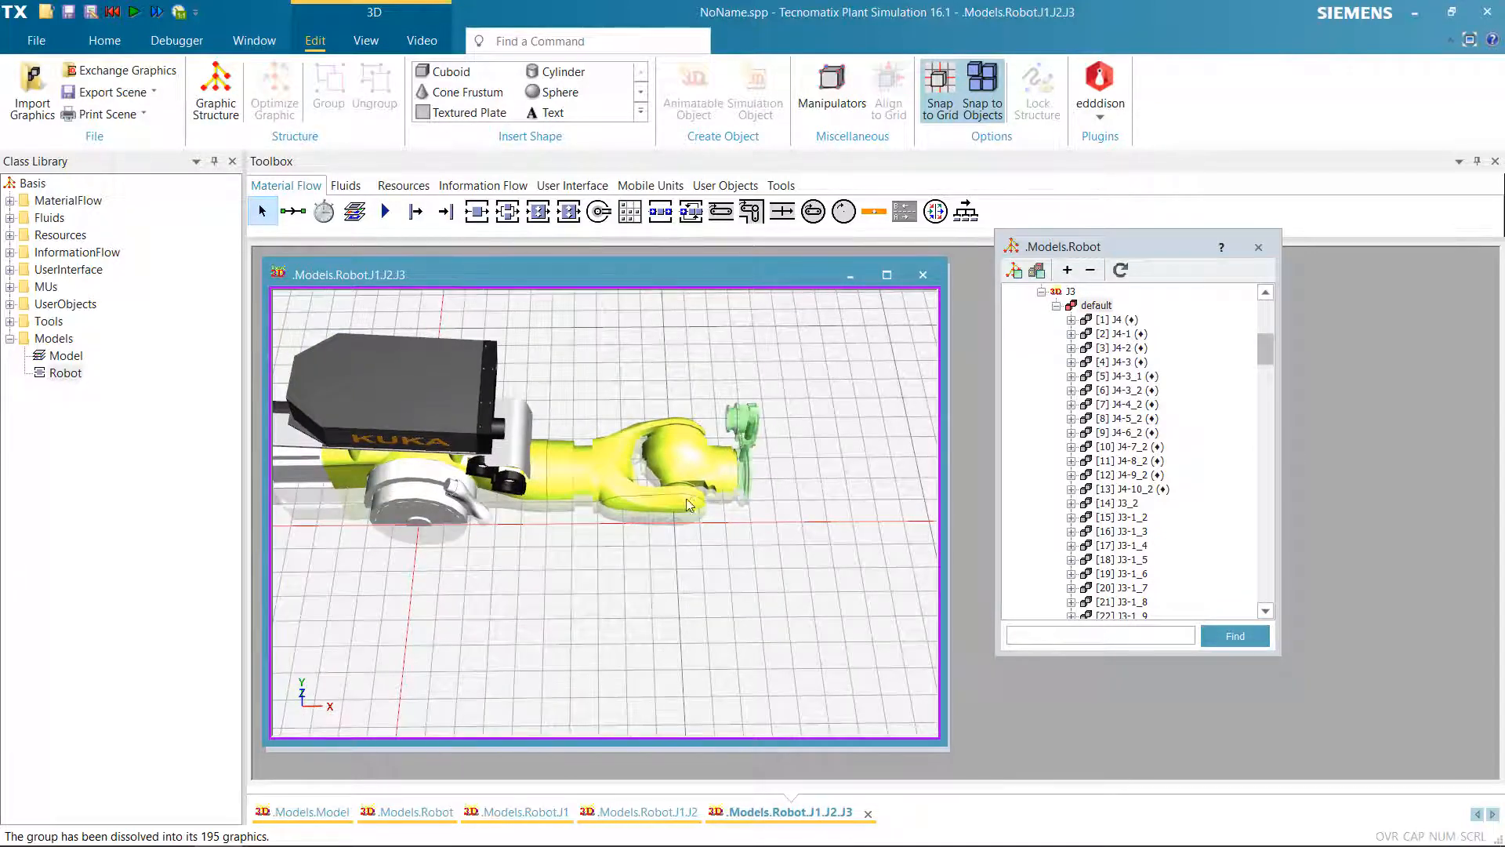
{"action": "left_click_drag", "start_coordinate": [686, 505], "coordinate": [552, 567], "text": "shift"}
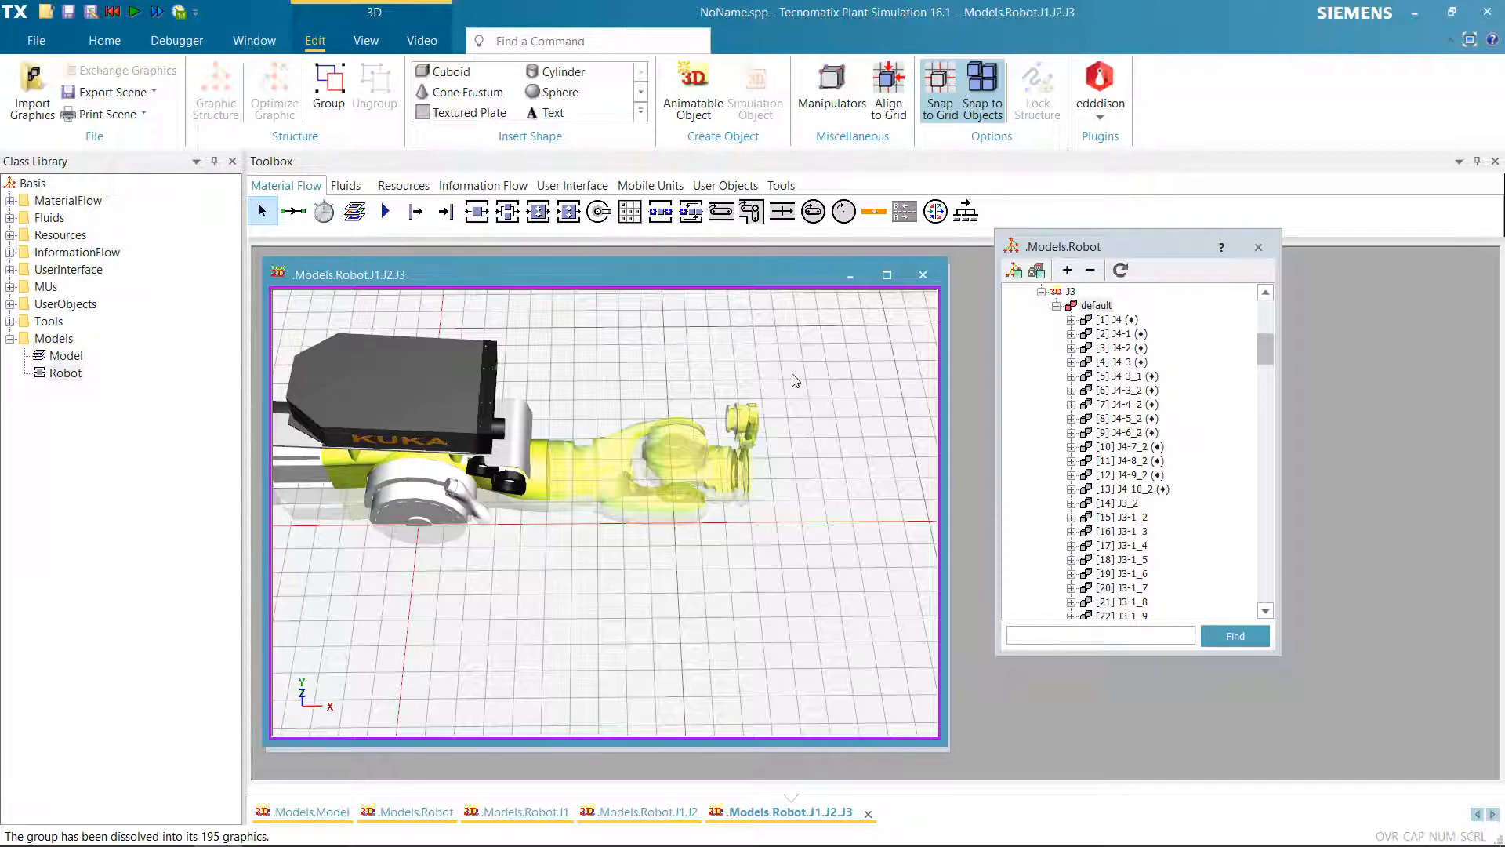
{"action": "left_click", "coordinate": [740, 455]}
{"action": "left_click", "coordinate": [329, 89]}
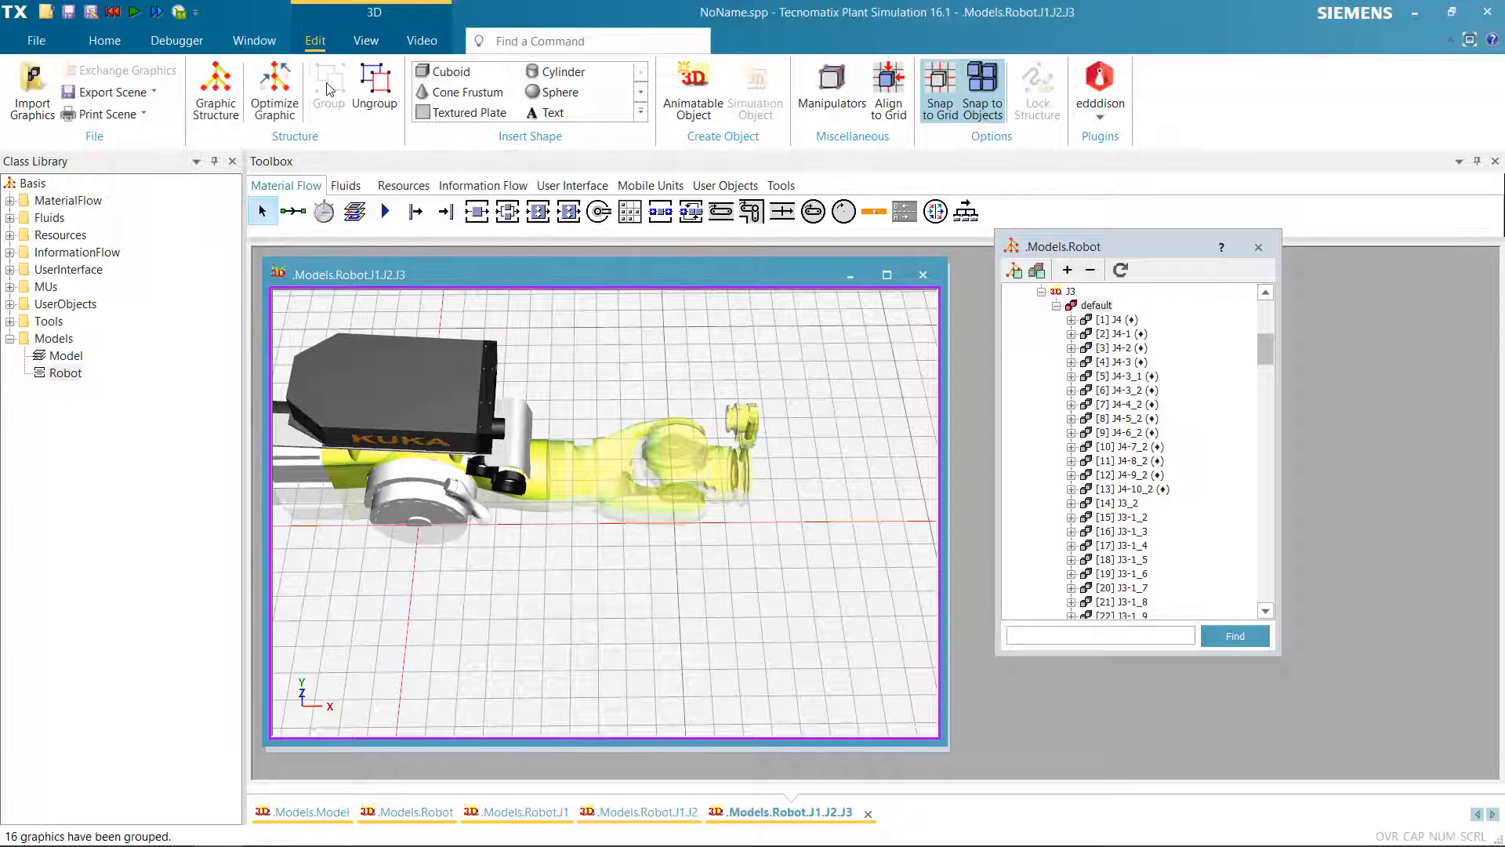
Refresh the graphic structure and expand the new group at the end of J3's graphics to check its contents
{"action": "left_click", "coordinate": [1122, 270]}
{"action": "scroll", "coordinate": [1161, 412], "scroll_direction": "down", "scroll_amount": 7}
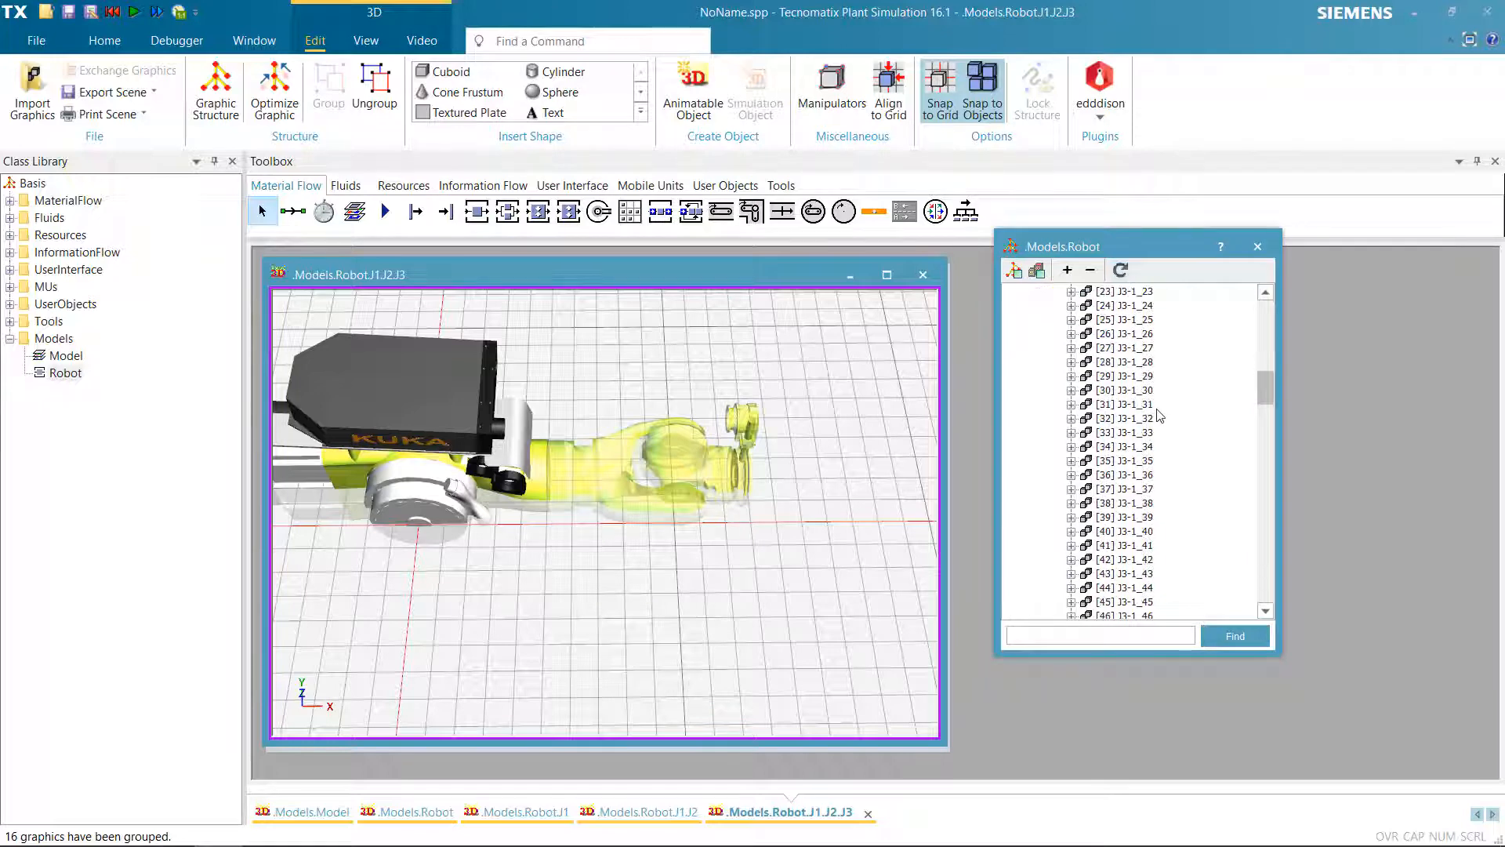
{"action": "scroll", "coordinate": [1160, 416], "scroll_direction": "down", "scroll_amount": 20}
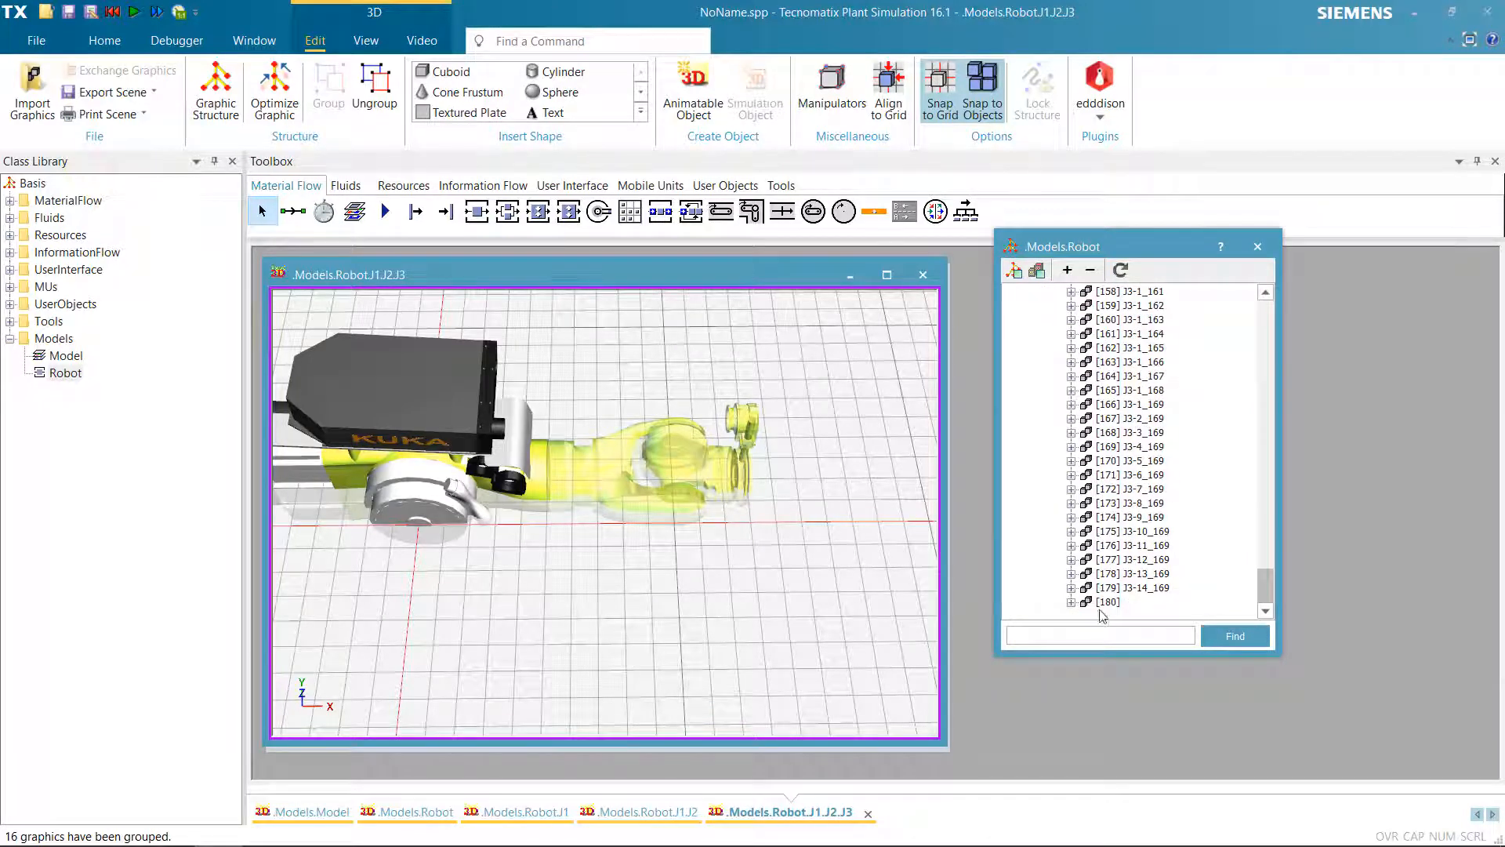
{"action": "left_click", "coordinate": [1072, 603]}
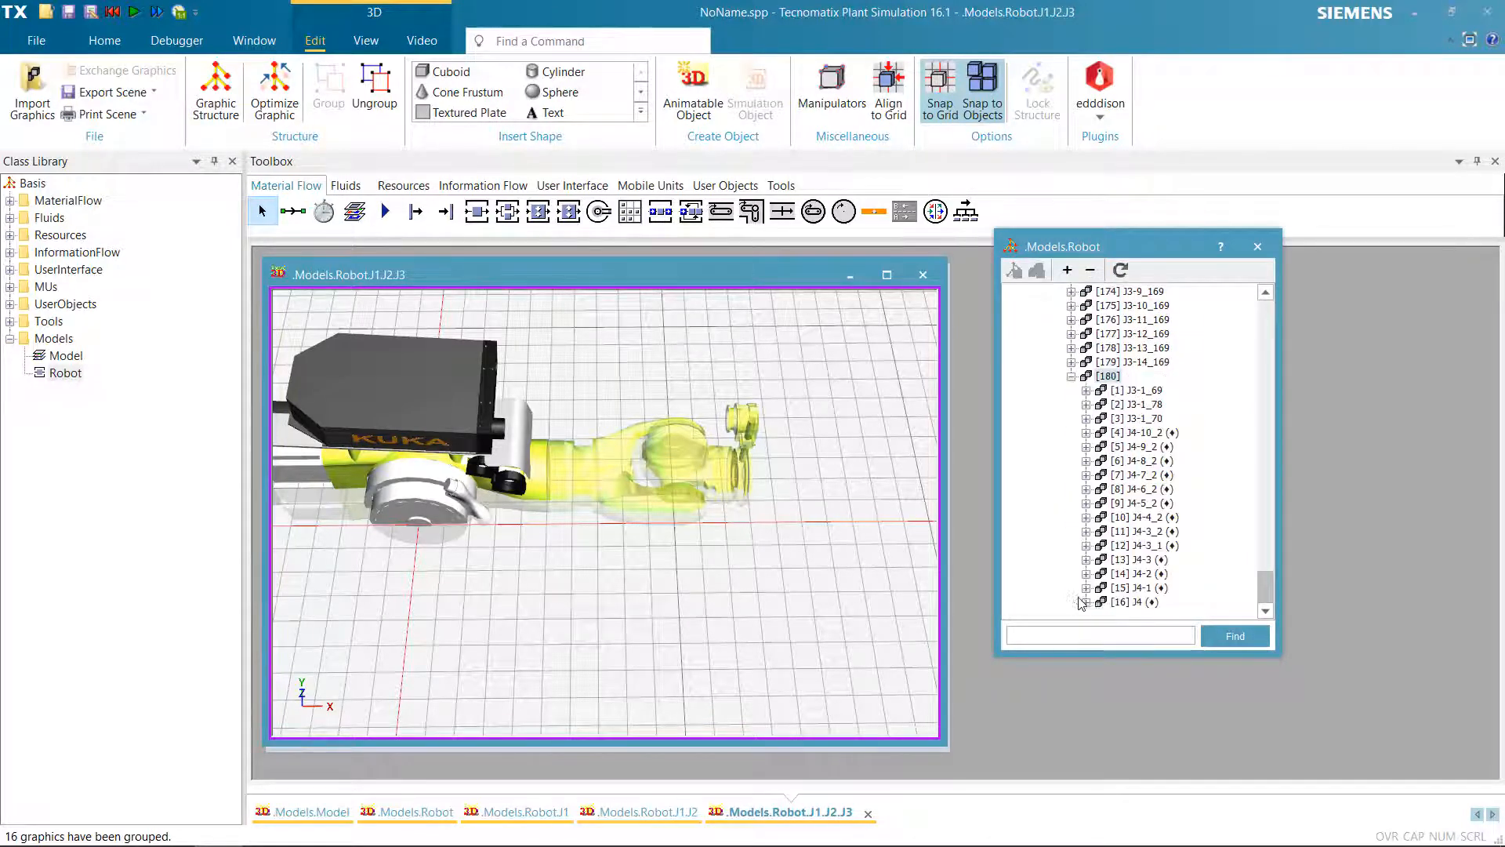
Make an animatable object named J4 from the new group [180], keeping the proposed object position
{"action": "left_click", "coordinate": [666, 561]}
{"action": "right_click", "coordinate": [1104, 380]}
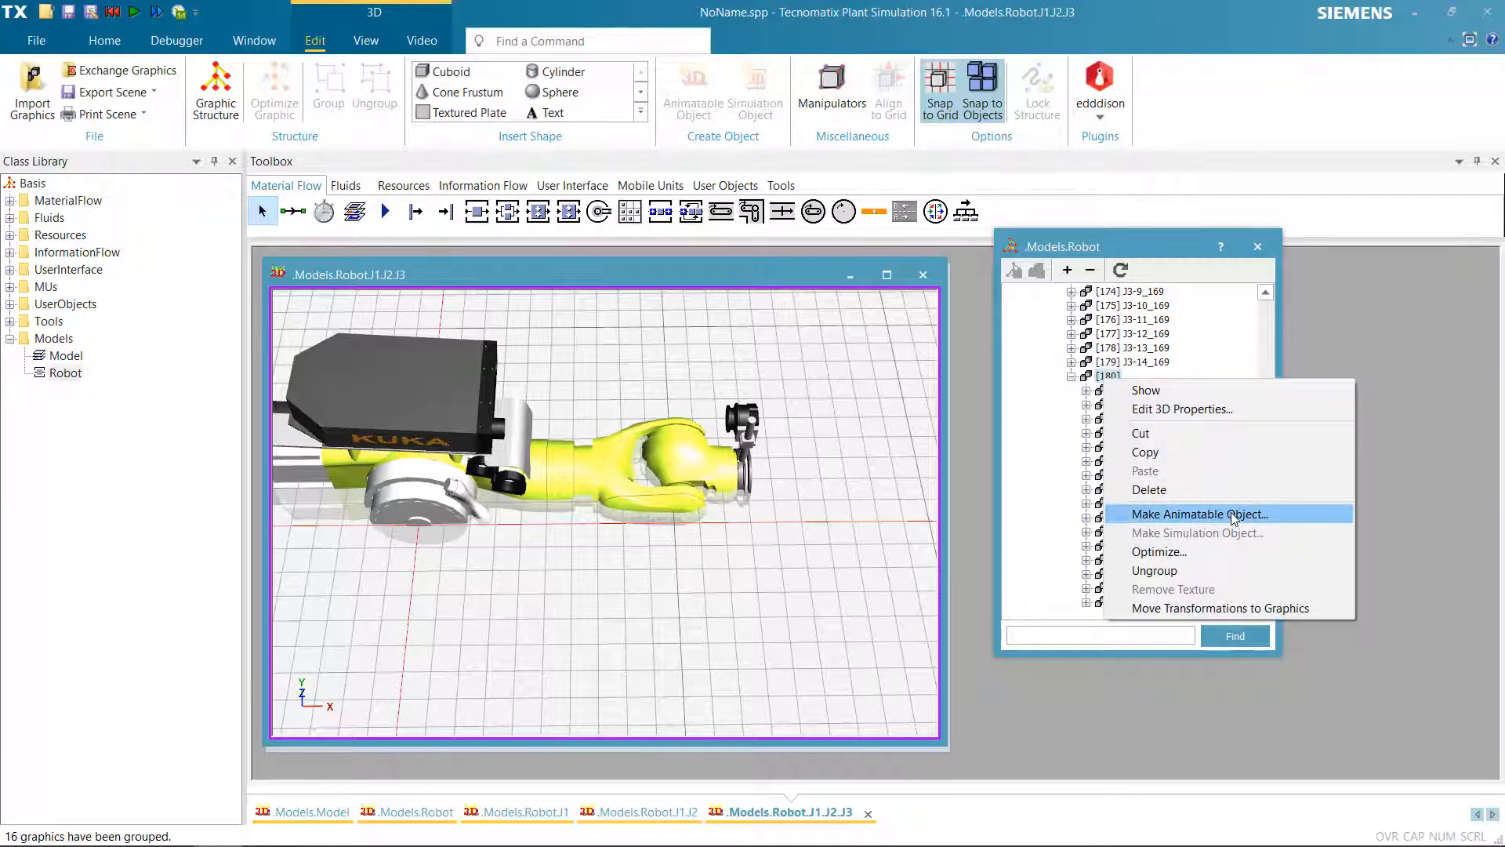
{"action": "left_click", "coordinate": [1200, 514]}
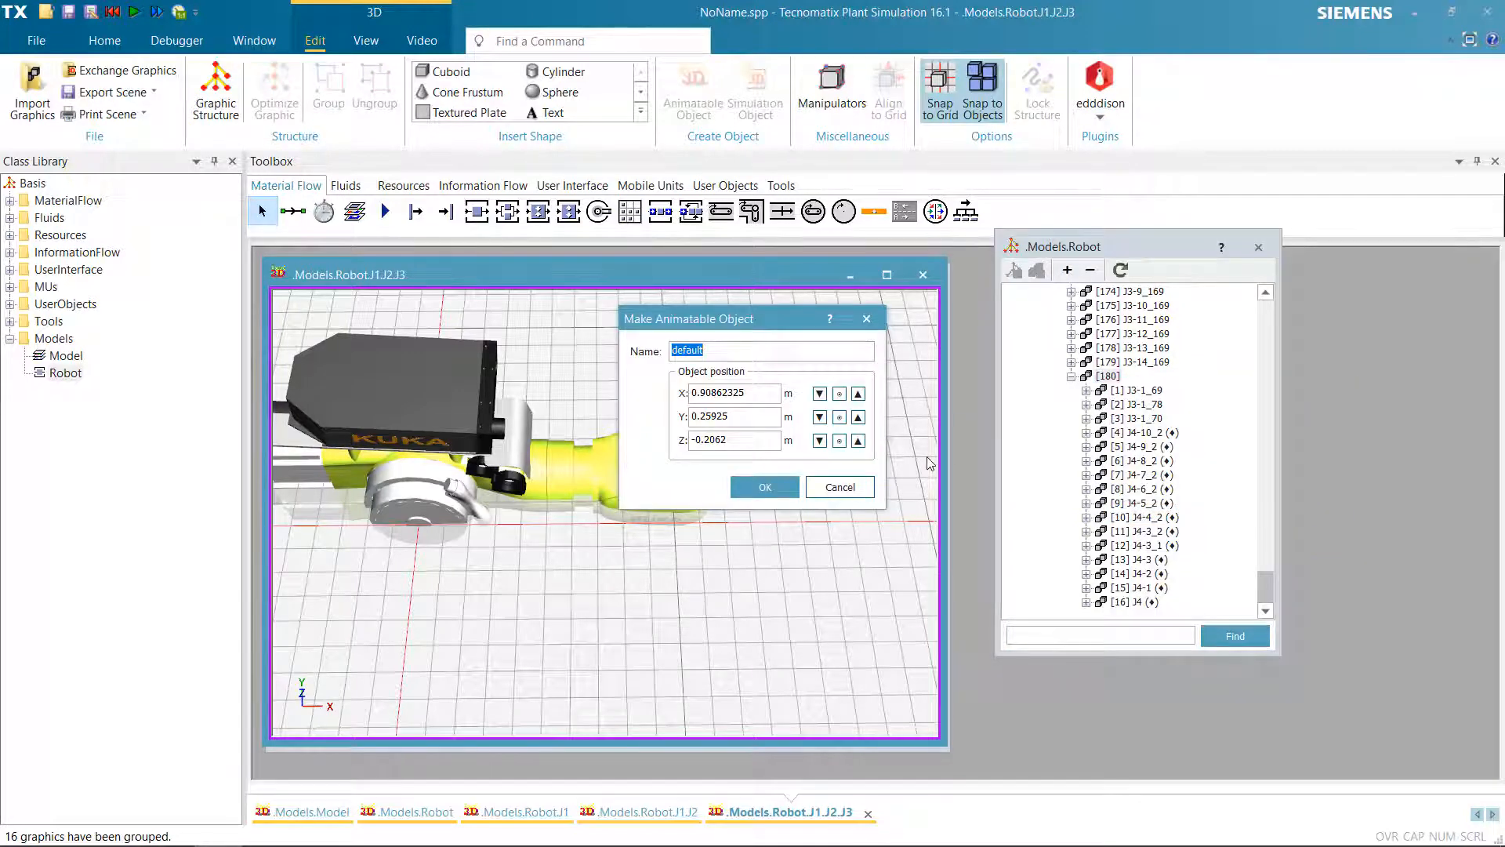
{"action": "type", "text": "J4"}
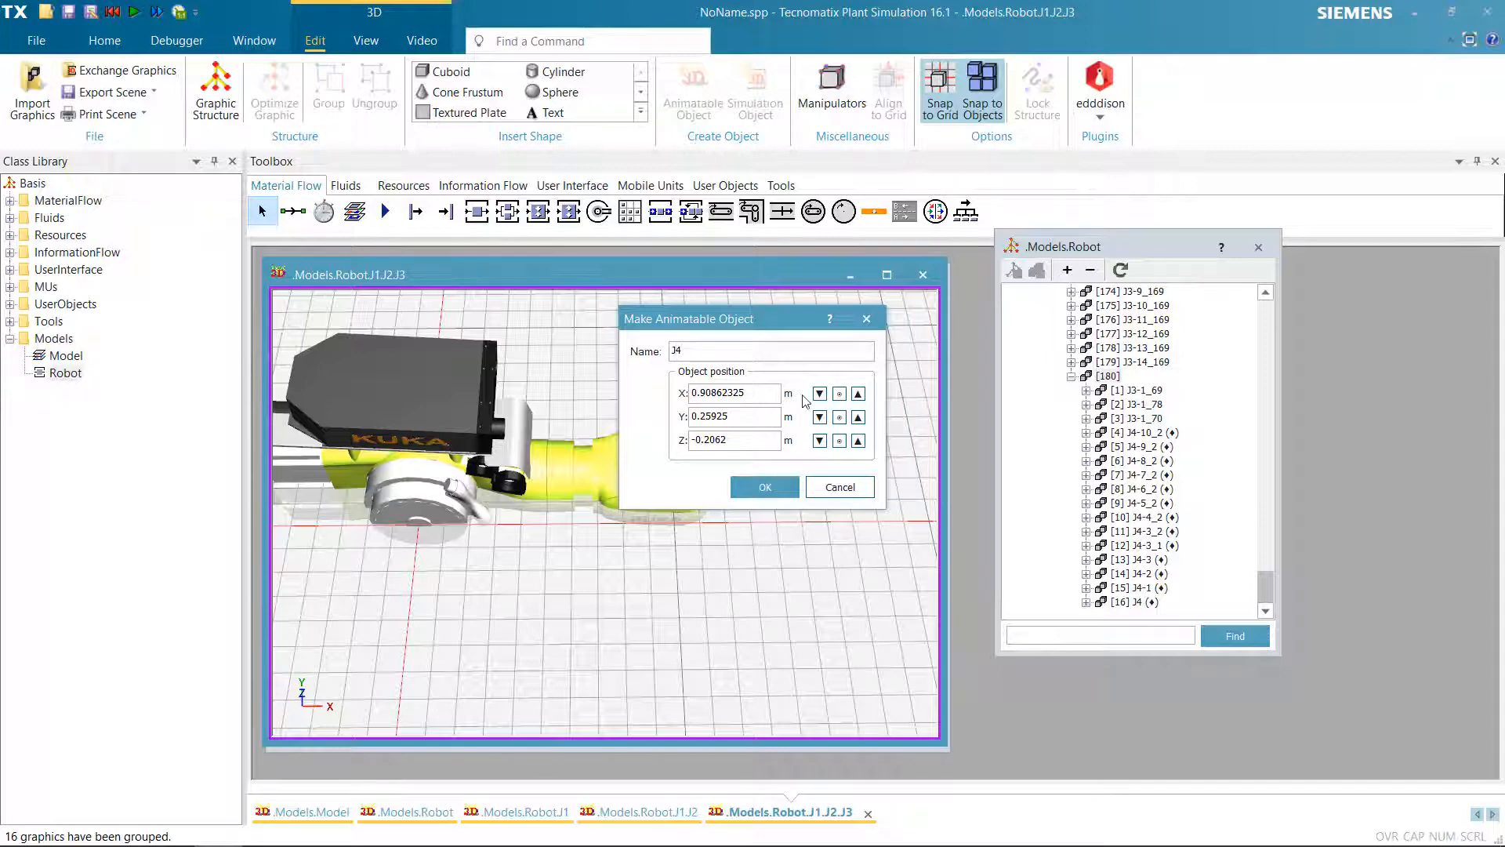
{"action": "left_click", "coordinate": [762, 488]}
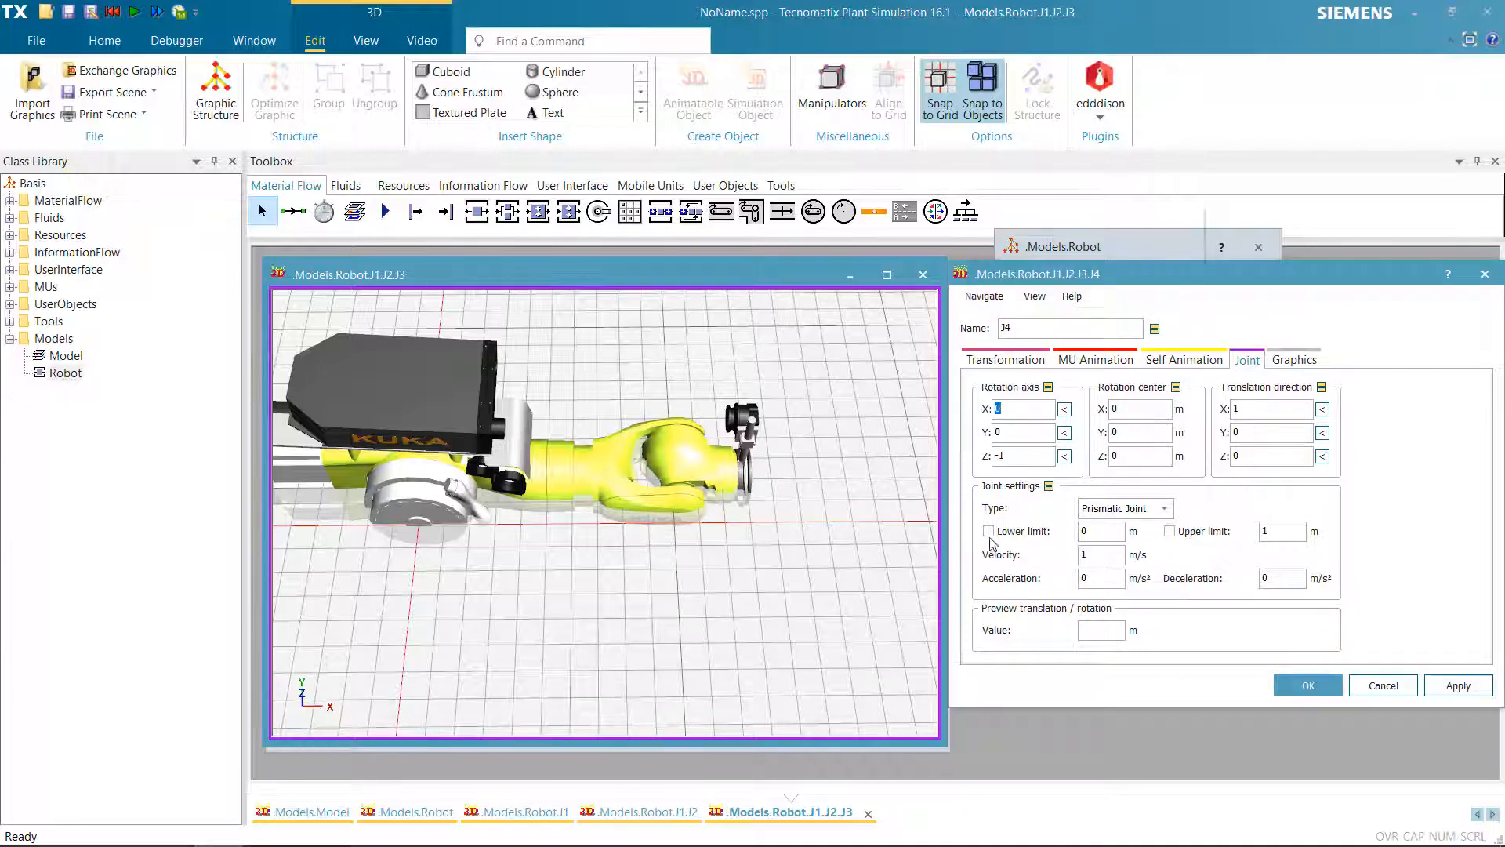
Set J4's rotation axis to X and its joint type to Revolute Joint
{"action": "left_click", "coordinate": [1065, 410]}
{"action": "double_click", "coordinate": [1116, 414]}
{"action": "left_click", "coordinate": [1137, 431]}
{"action": "left_click", "coordinate": [1148, 510]}
{"action": "left_click", "coordinate": [1129, 538]}
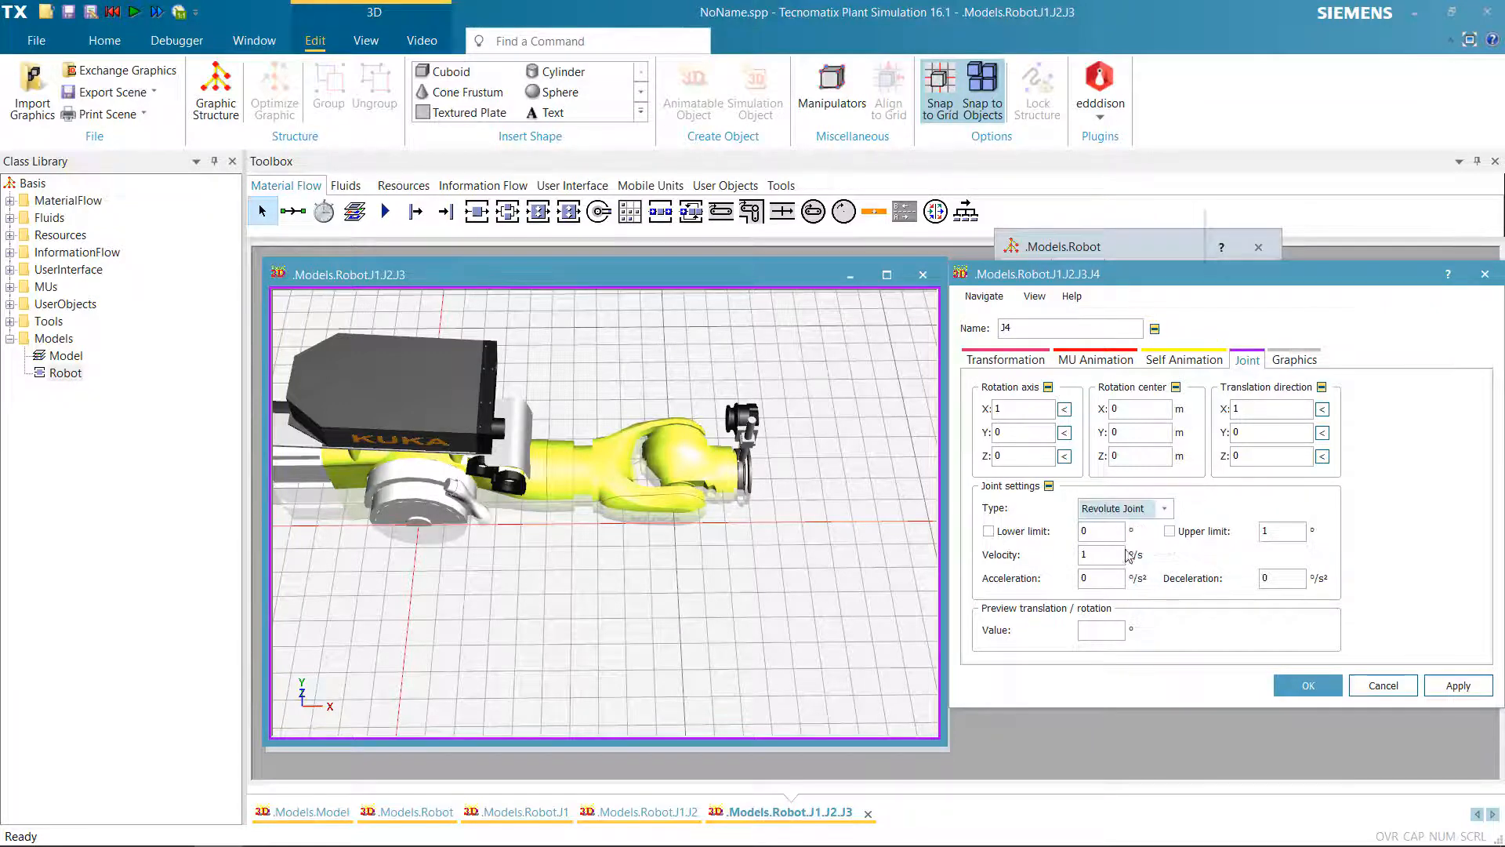
Preview J4's joint rotation at 50° and examine it from another angle
{"action": "left_click", "coordinate": [1102, 635]}
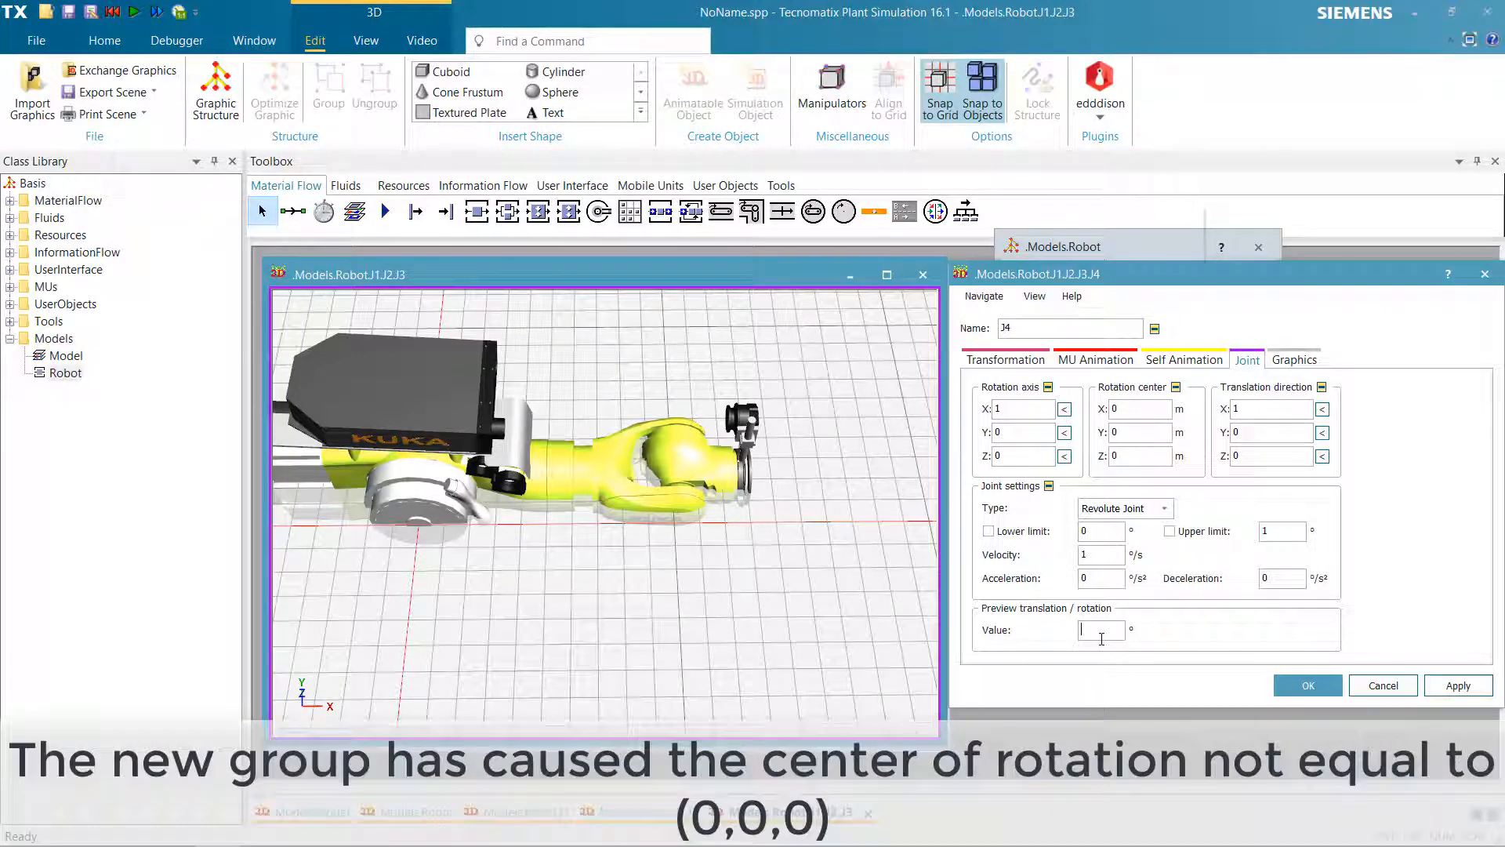
{"action": "type", "text": "50"}
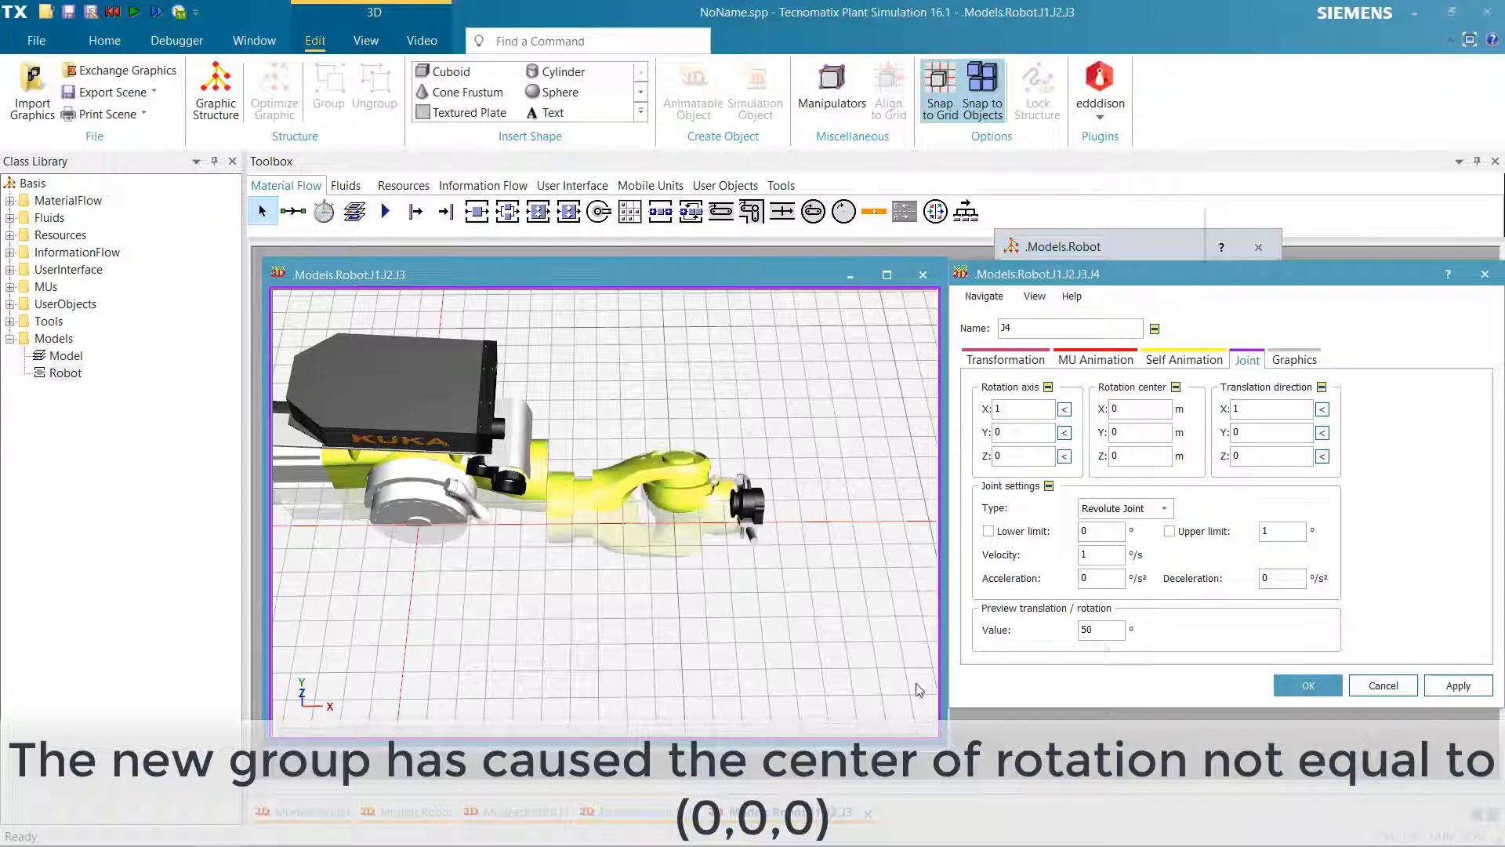
{"action": "right_click_drag", "start_coordinate": [591, 622], "coordinate": [523, 470]}
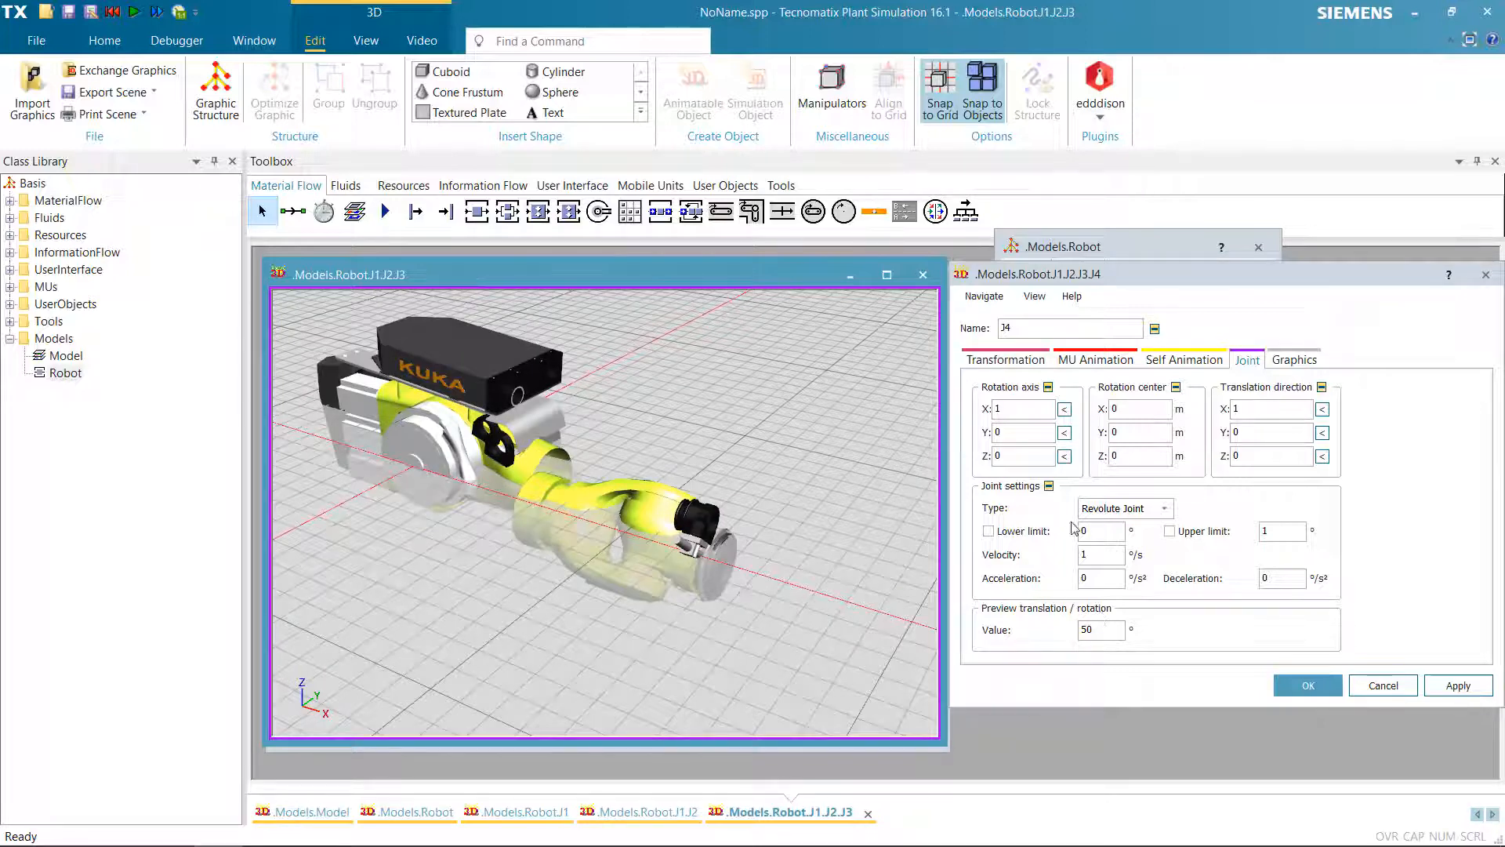
Set J4's rotation center X to 1 m and accept the joint properties
{"action": "double_click", "coordinate": [1112, 408]}
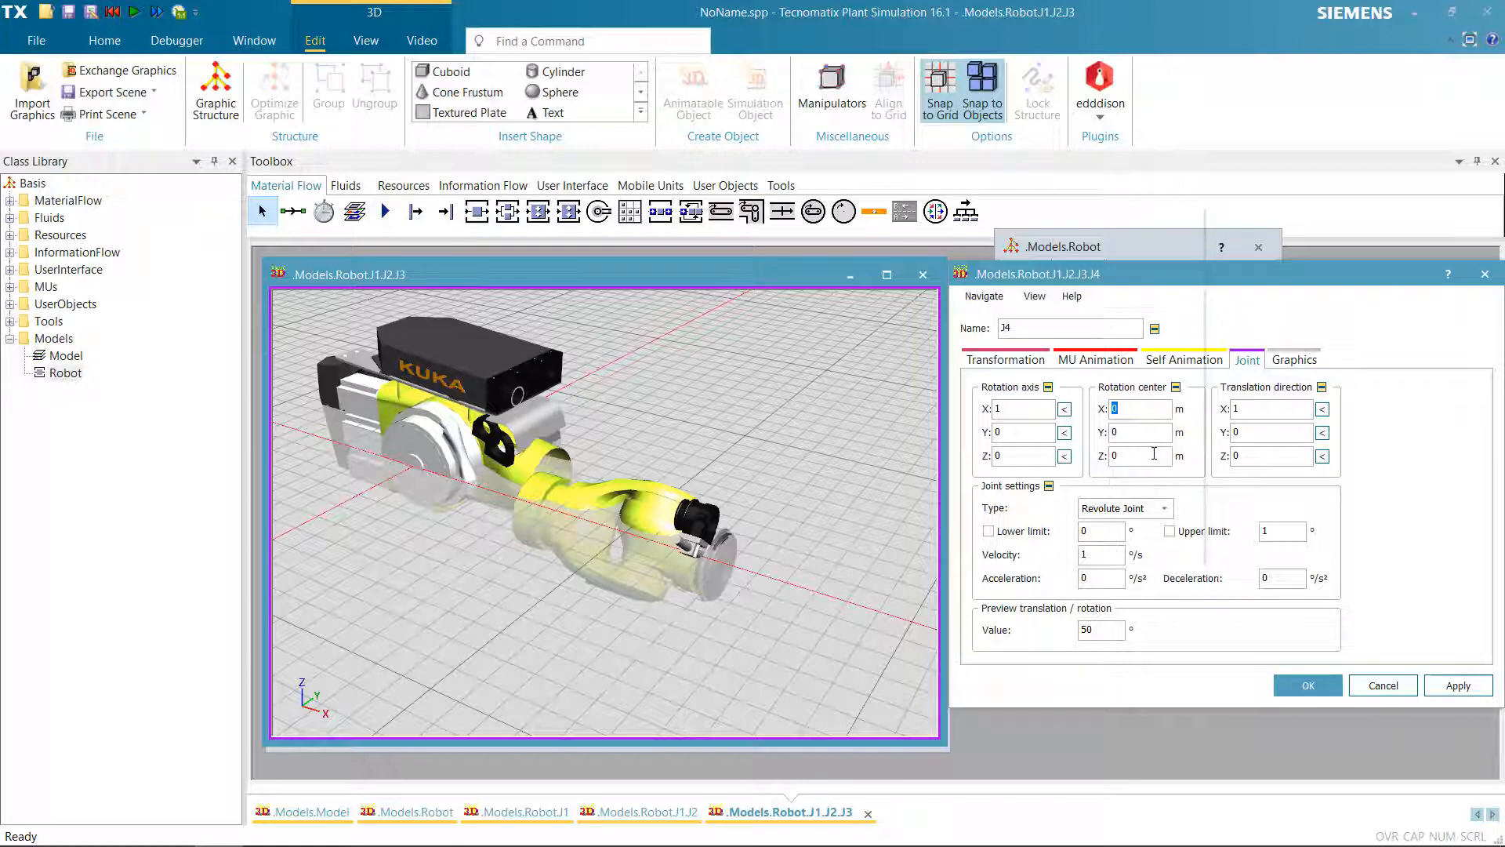
{"action": "type", "text": "1"}
{"action": "key", "text": "Return"}
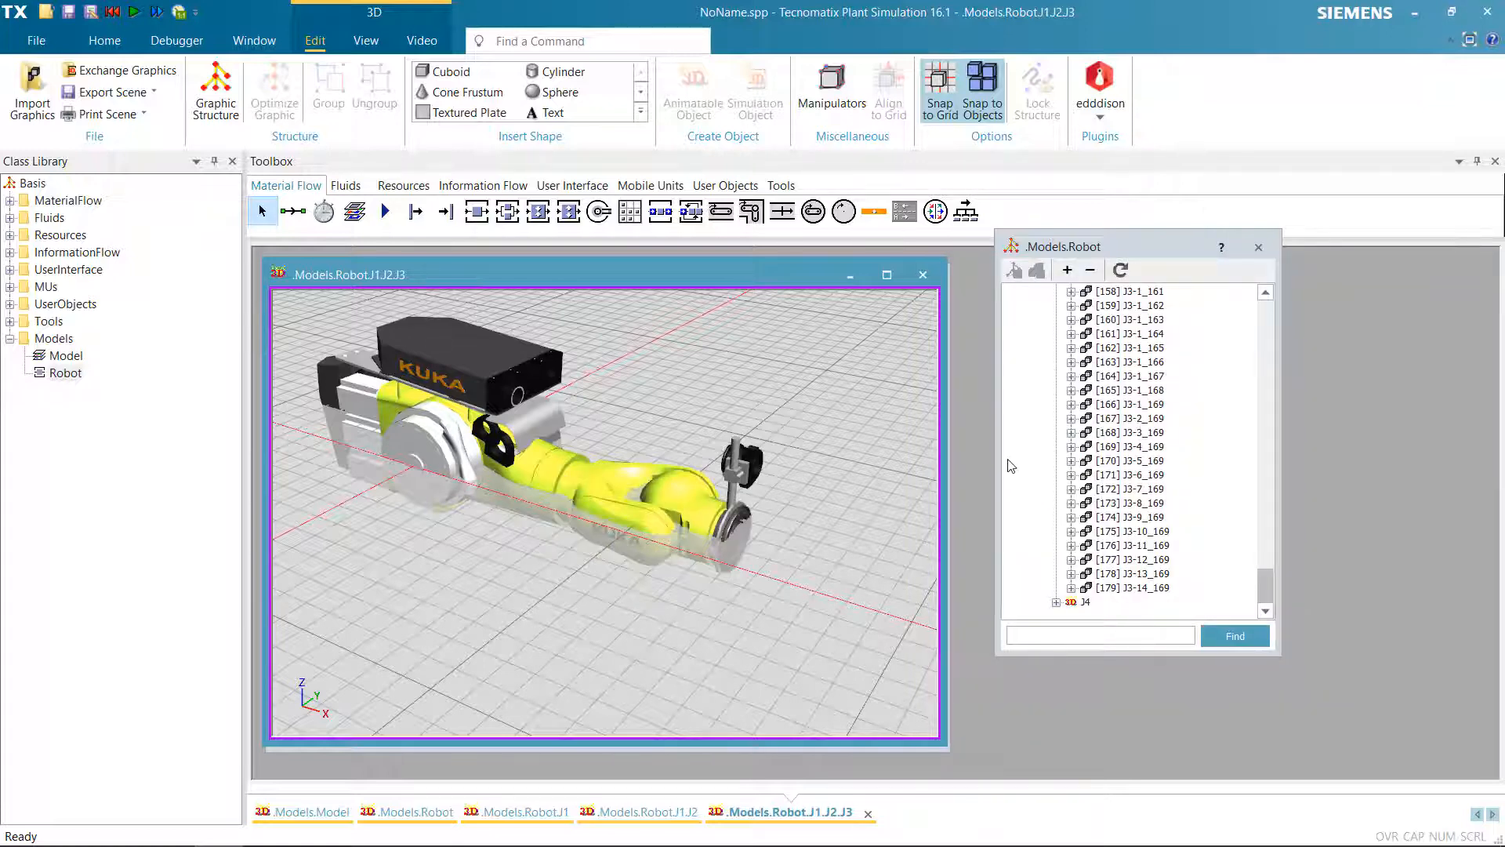
Reopen J4's joint settings in its 3D properties and preview the rotation at 50° and -50°
{"action": "left_click", "coordinate": [1080, 603]}
{"action": "right_click", "coordinate": [1072, 604]}
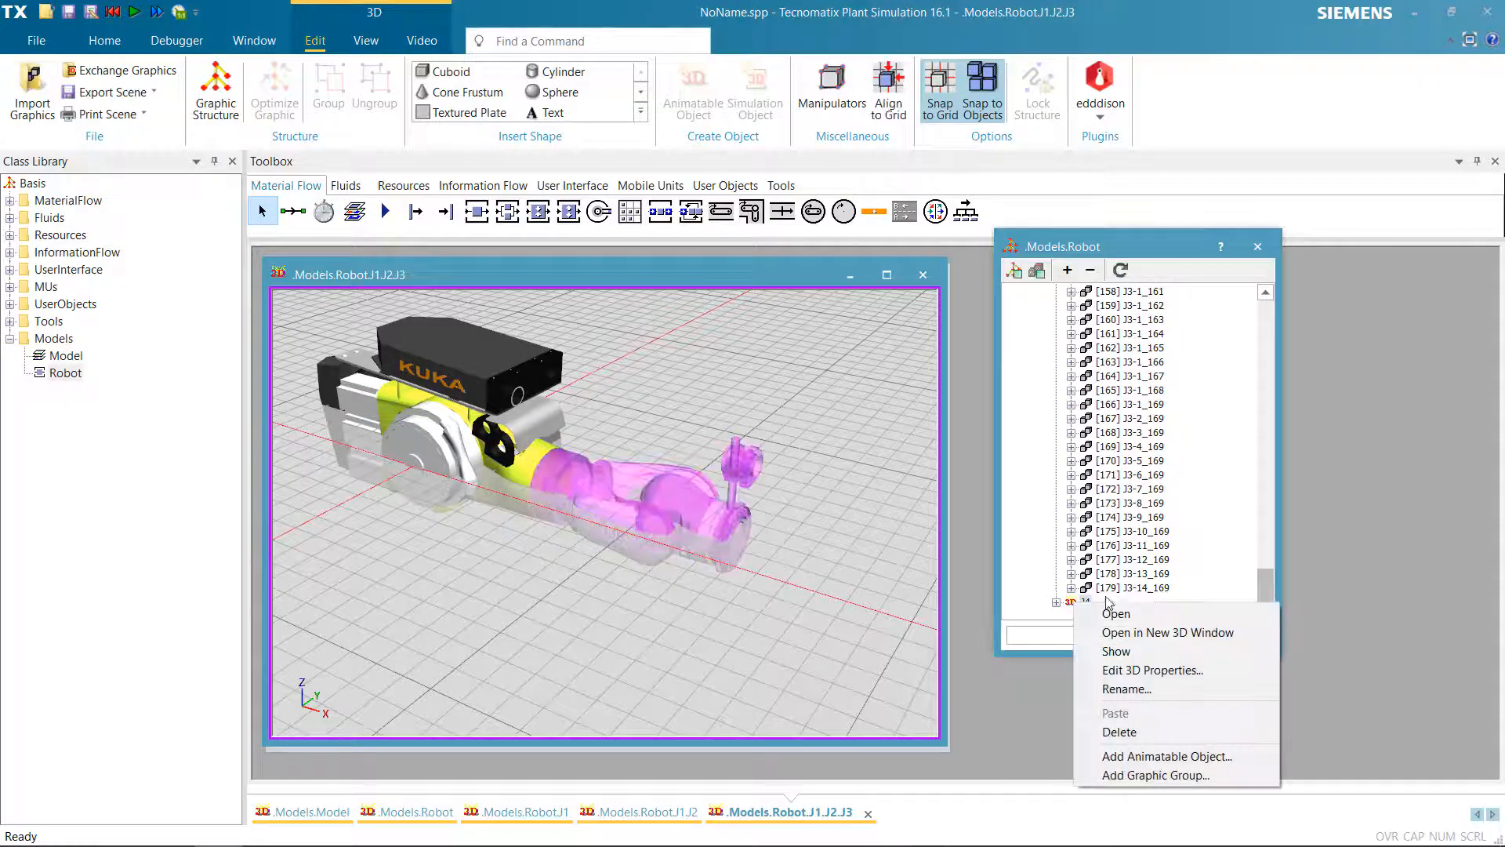
{"action": "left_click", "coordinate": [1159, 671]}
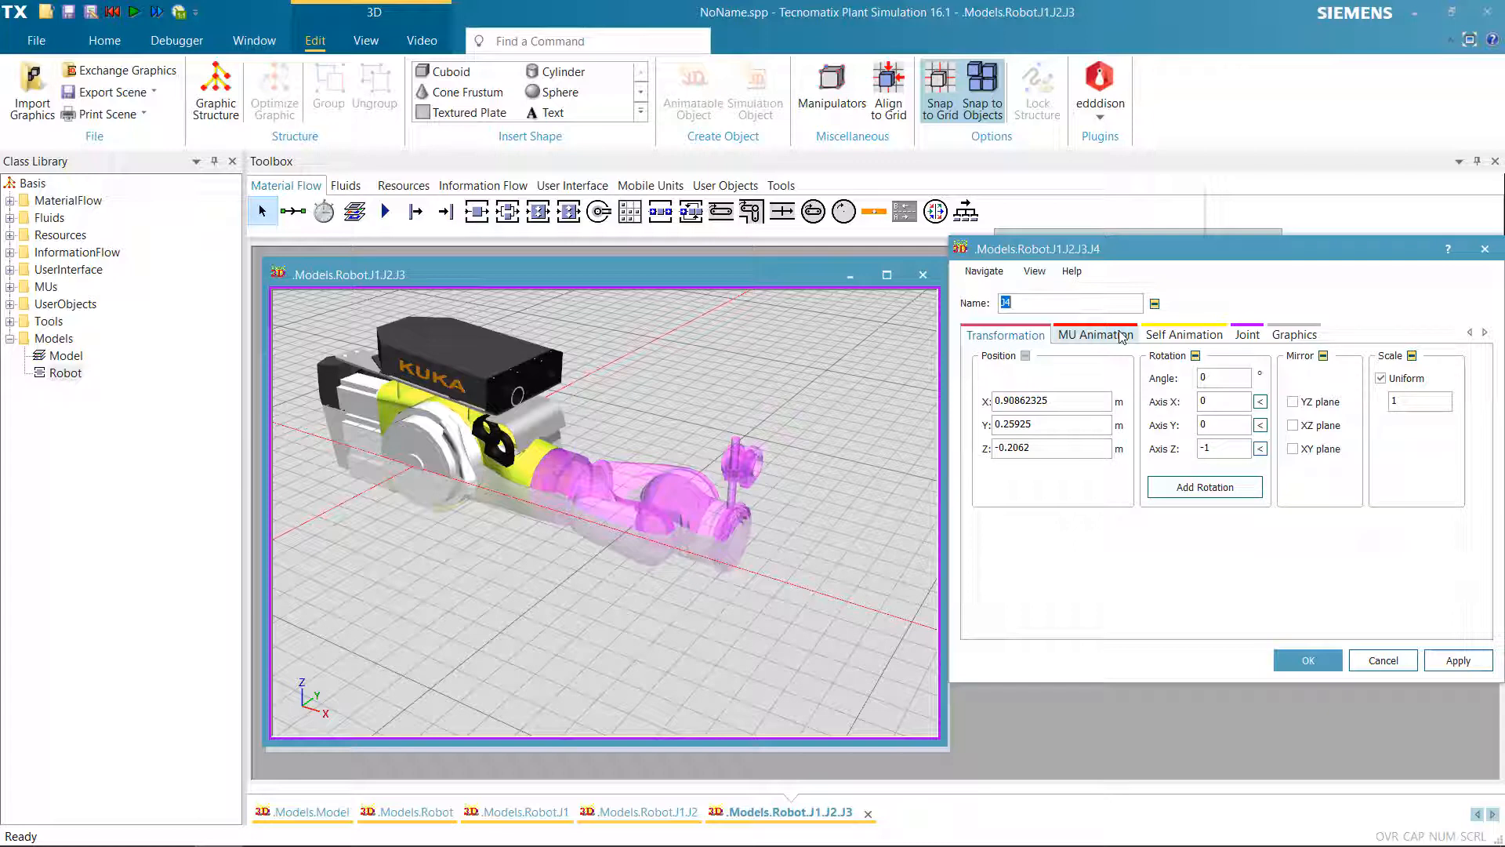
{"action": "left_click", "coordinate": [1123, 335]}
{"action": "left_click", "coordinate": [1184, 335]}
{"action": "left_click", "coordinate": [1247, 335]}
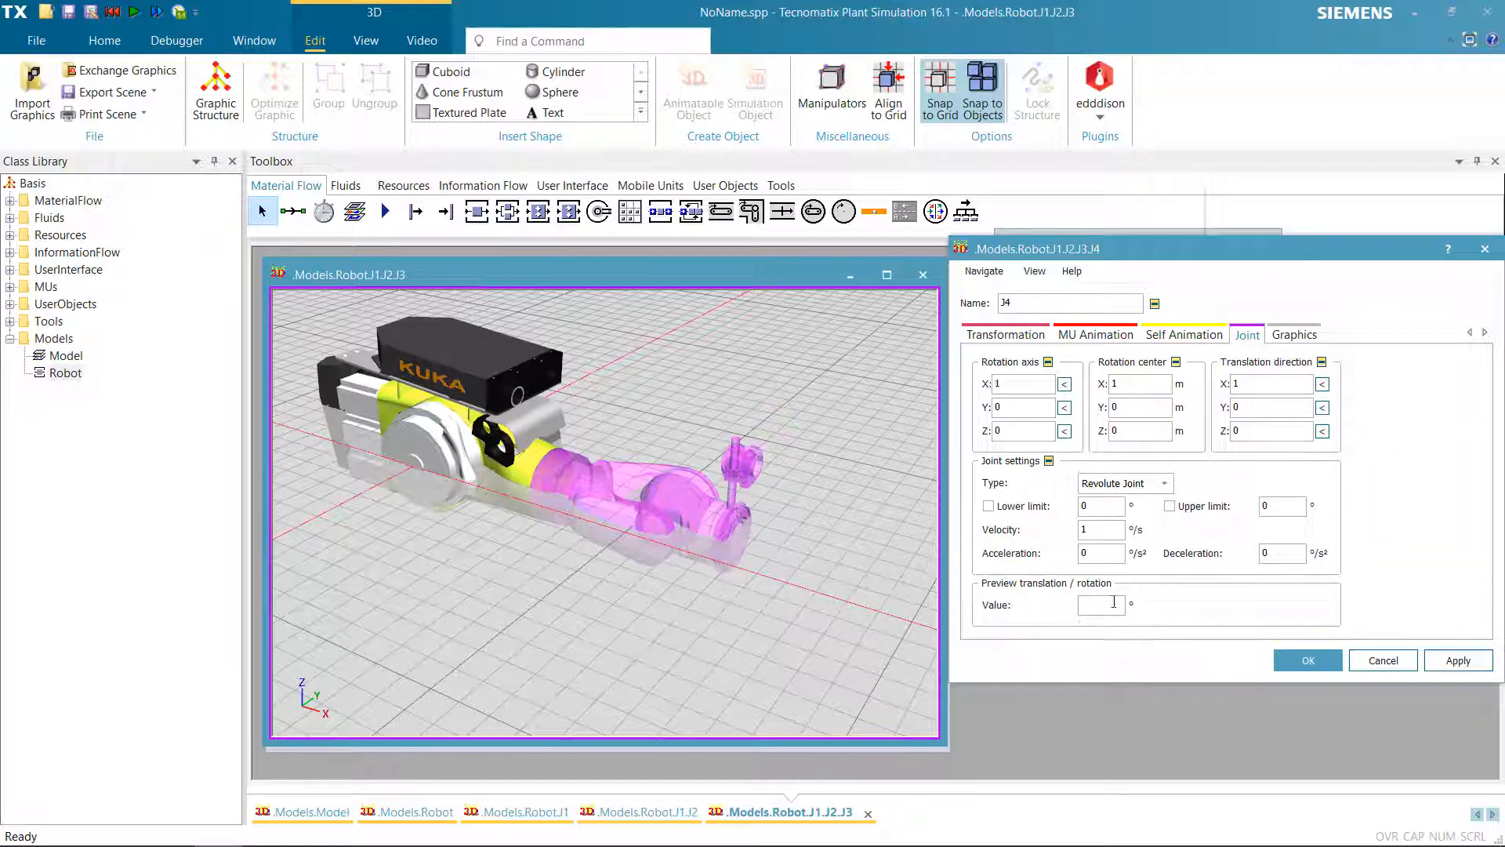
{"action": "type", "text": "50"}
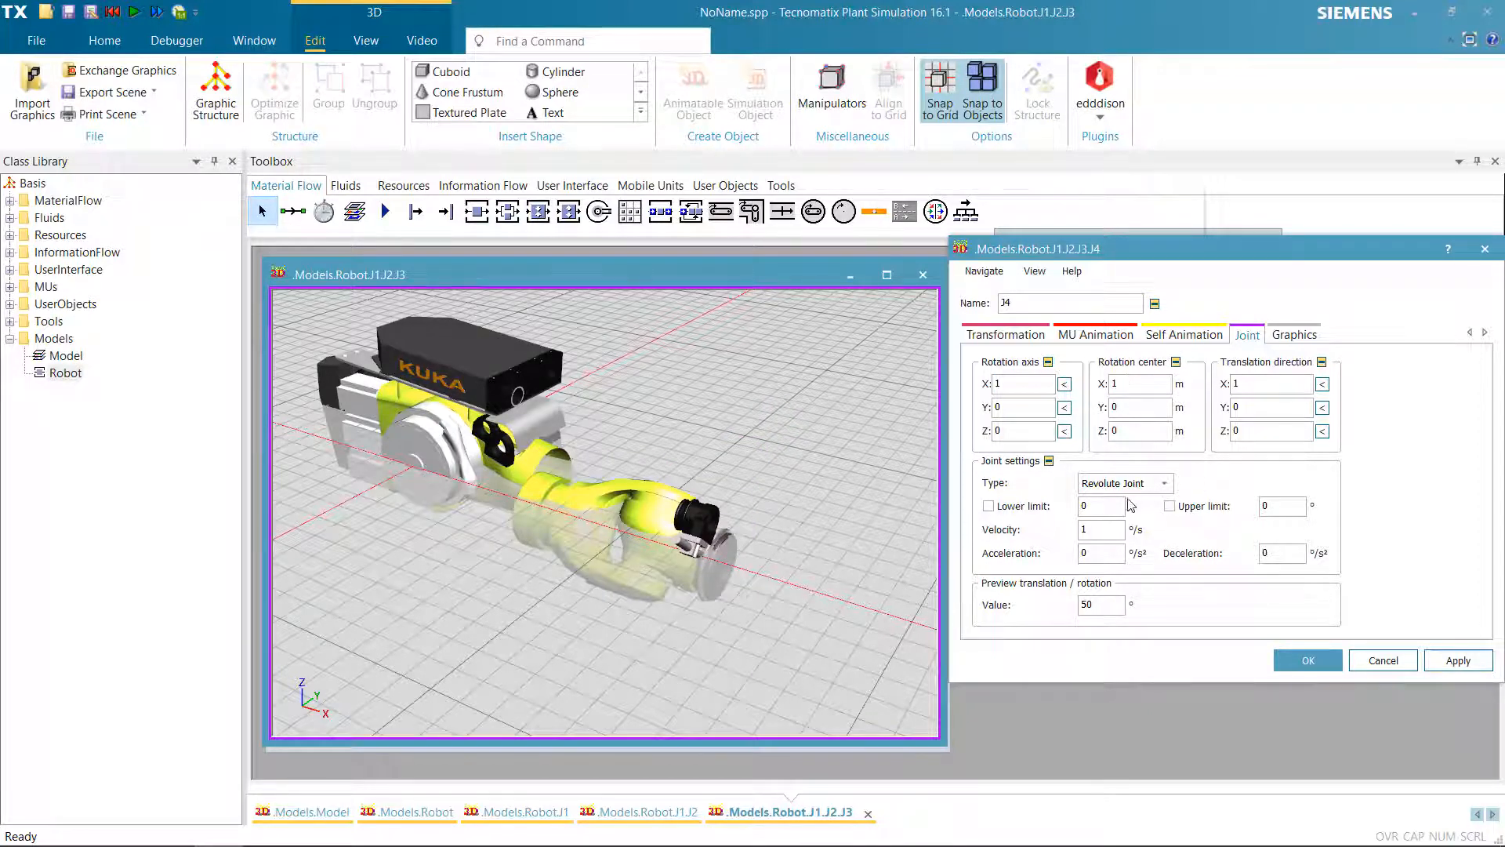
{"action": "left_click", "coordinate": [1083, 605]}
{"action": "type", "text": "-"}
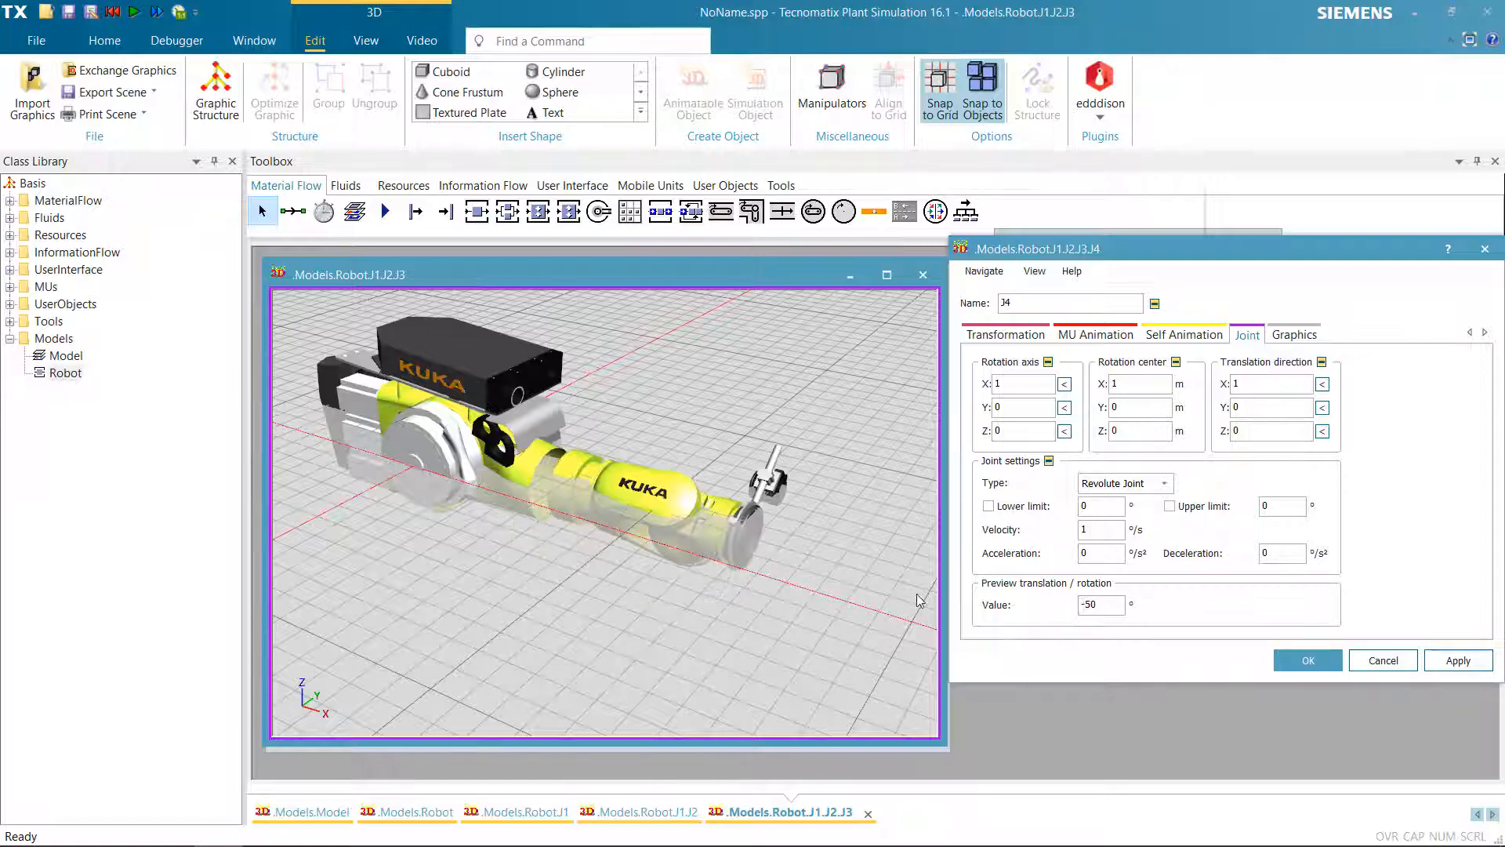
{"action": "mouse_move", "coordinate": [578, 561]}
{"action": "right_mouse_down"}
{"action": "mouse_move", "coordinate": [504, 551]}
{"action": "mouse_move", "coordinate": [643, 554]}
{"action": "mouse_move", "coordinate": [572, 565]}
{"action": "mouse_move", "coordinate": [585, 577]}
{"action": "right_mouse_up"}
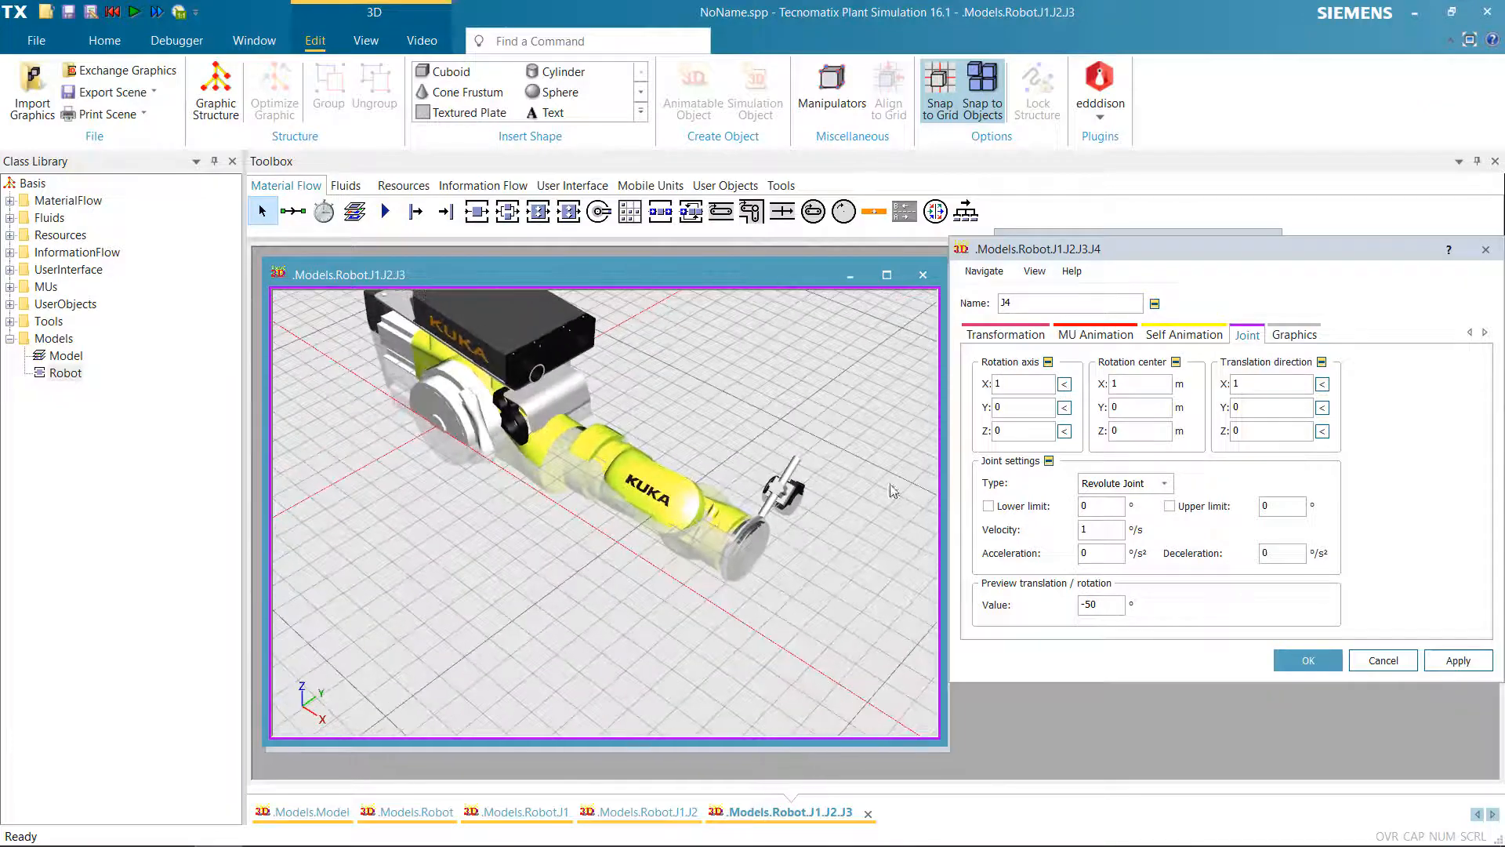
Set J4's rotation center to X 0 m and Y .1 m
{"action": "left_click_drag", "start_coordinate": [1130, 384], "coordinate": [1111, 384]}
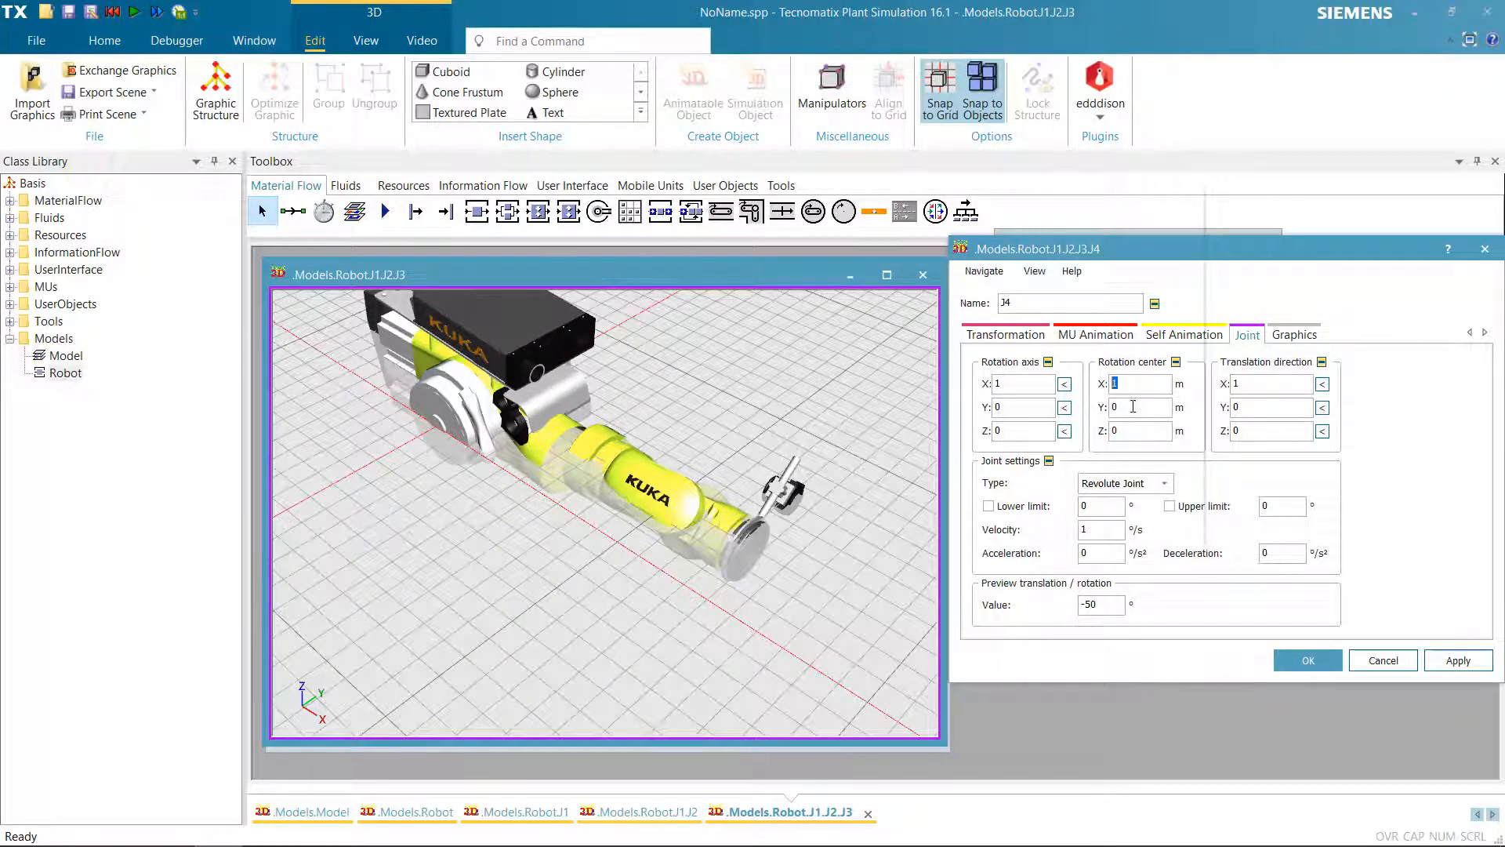
{"action": "type", "text": "0"}
{"action": "left_click_drag", "start_coordinate": [1129, 408], "coordinate": [1090, 407]}
{"action": "type", "text": "-."}
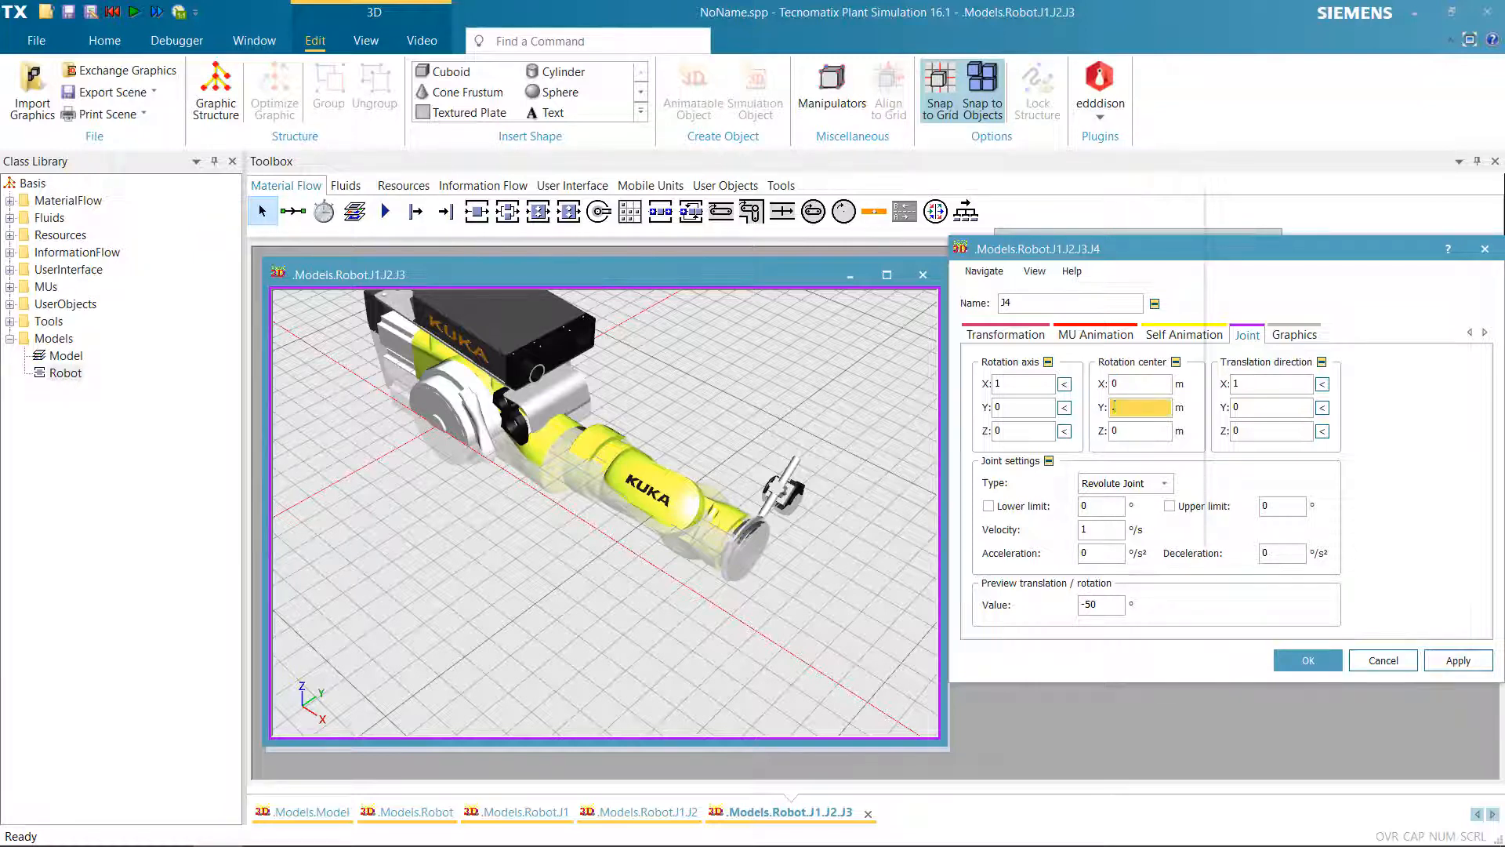
{"action": "type", "text": "1"}
{"action": "key", "text": "Return"}
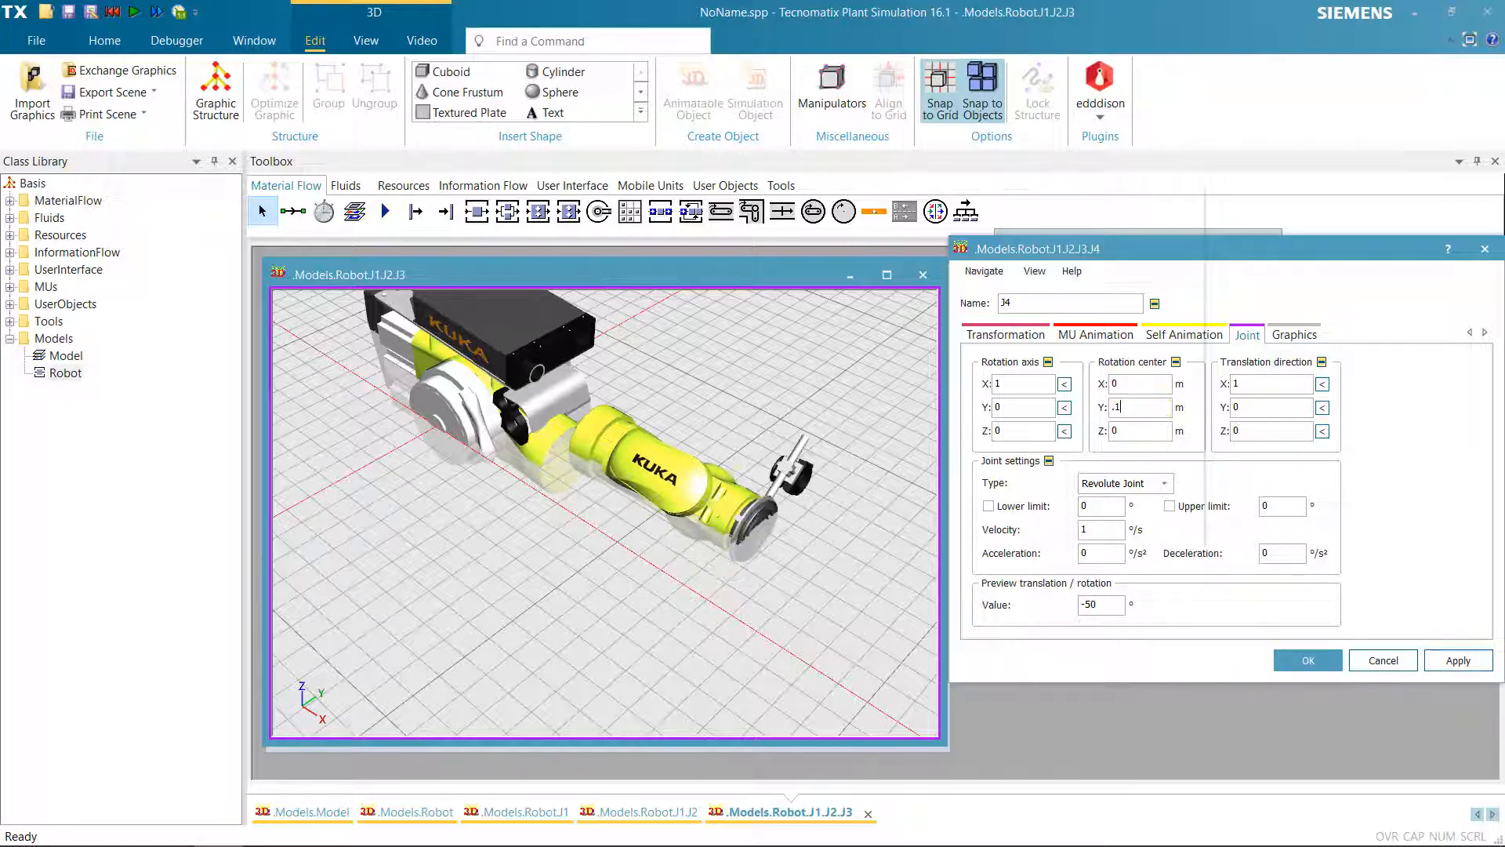
Try .111 m for J4's rotation center Y, set it back to .1 m and accept the joint properties
{"action": "left_click", "coordinate": [1132, 408]}
{"action": "type", "text": "11"}
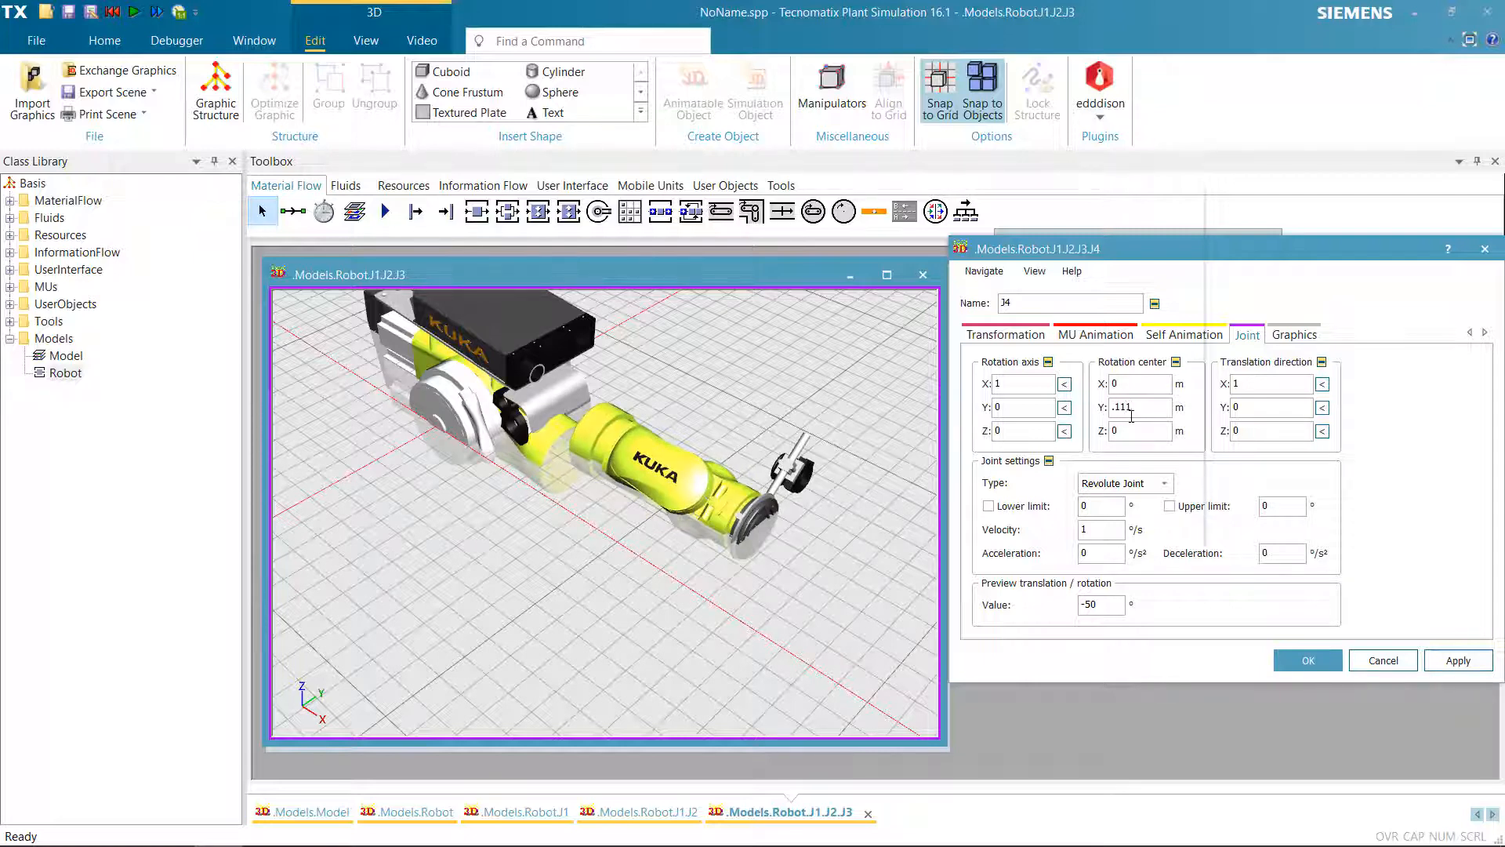
{"action": "key", "text": "BackSpace"}
{"action": "key", "text": "BackSpace"}
{"action": "key", "text": "BackSpace"}
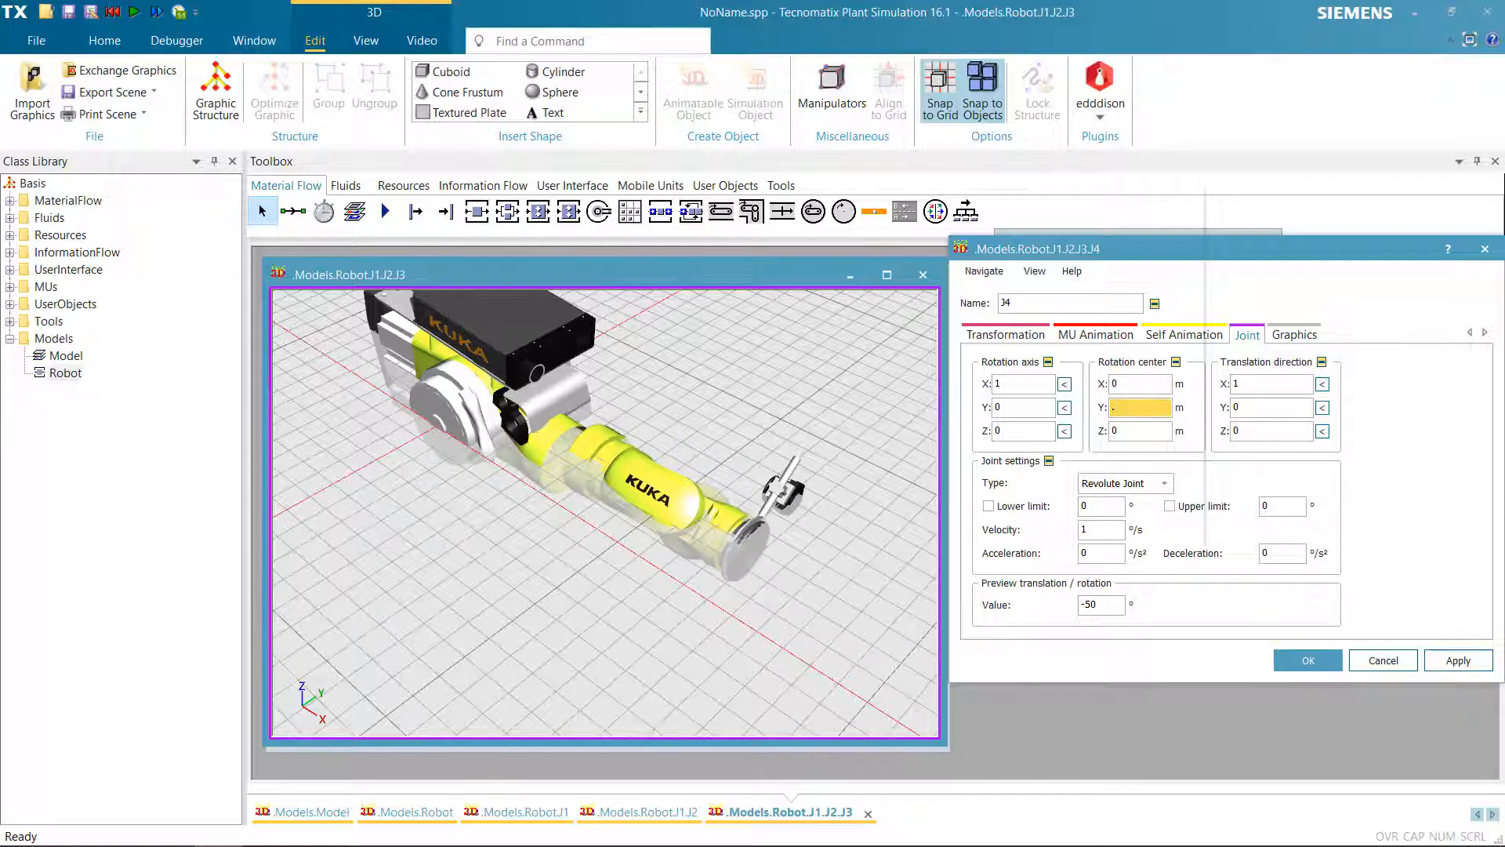
{"action": "type", "text": "1"}
{"action": "key", "text": "Return"}
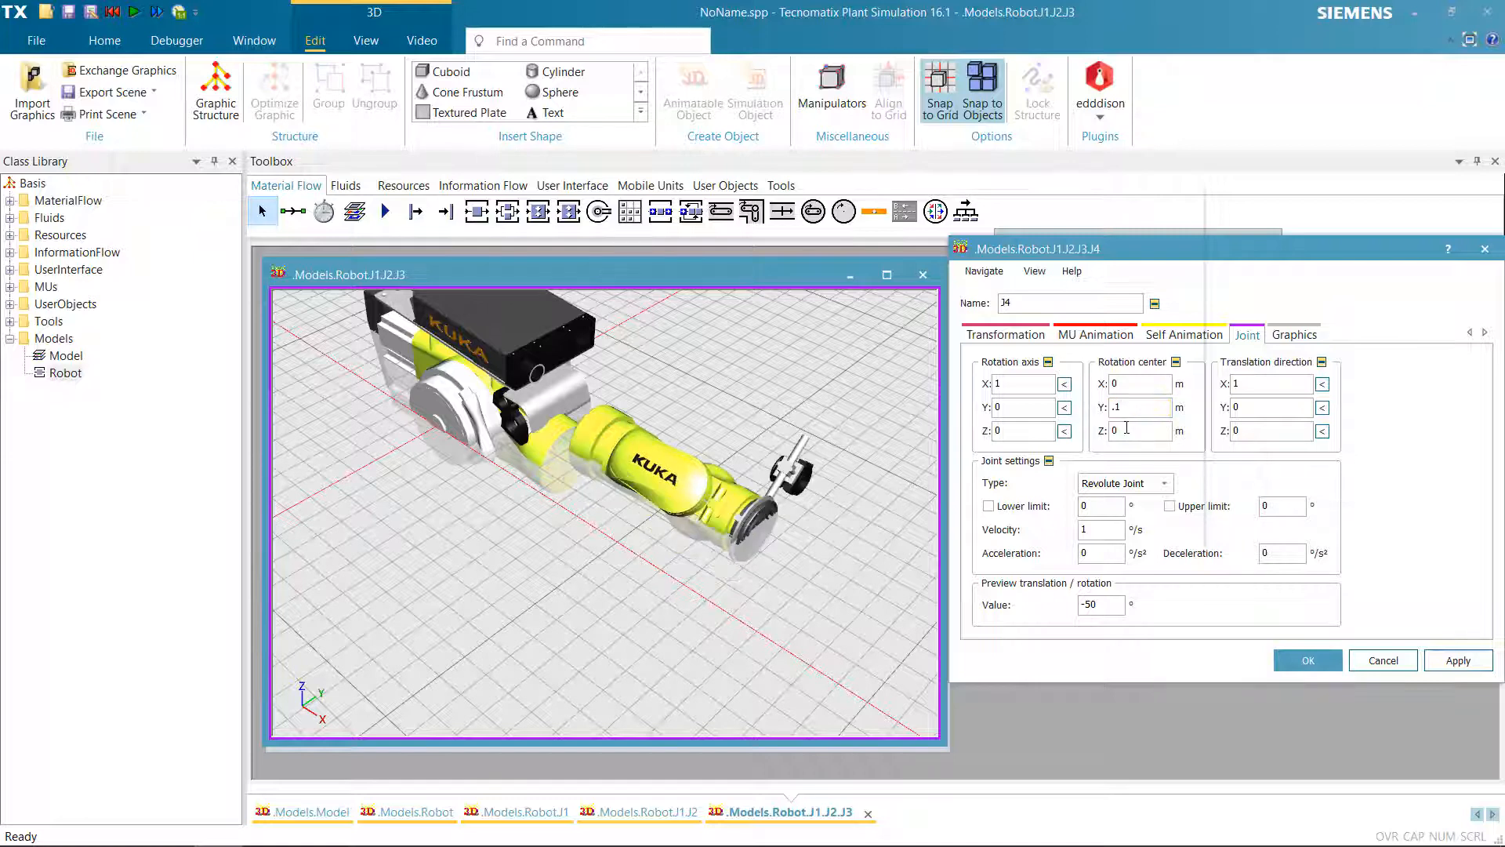
{"action": "double_click", "coordinate": [1114, 408]}
{"action": "left_click", "coordinate": [1286, 657]}
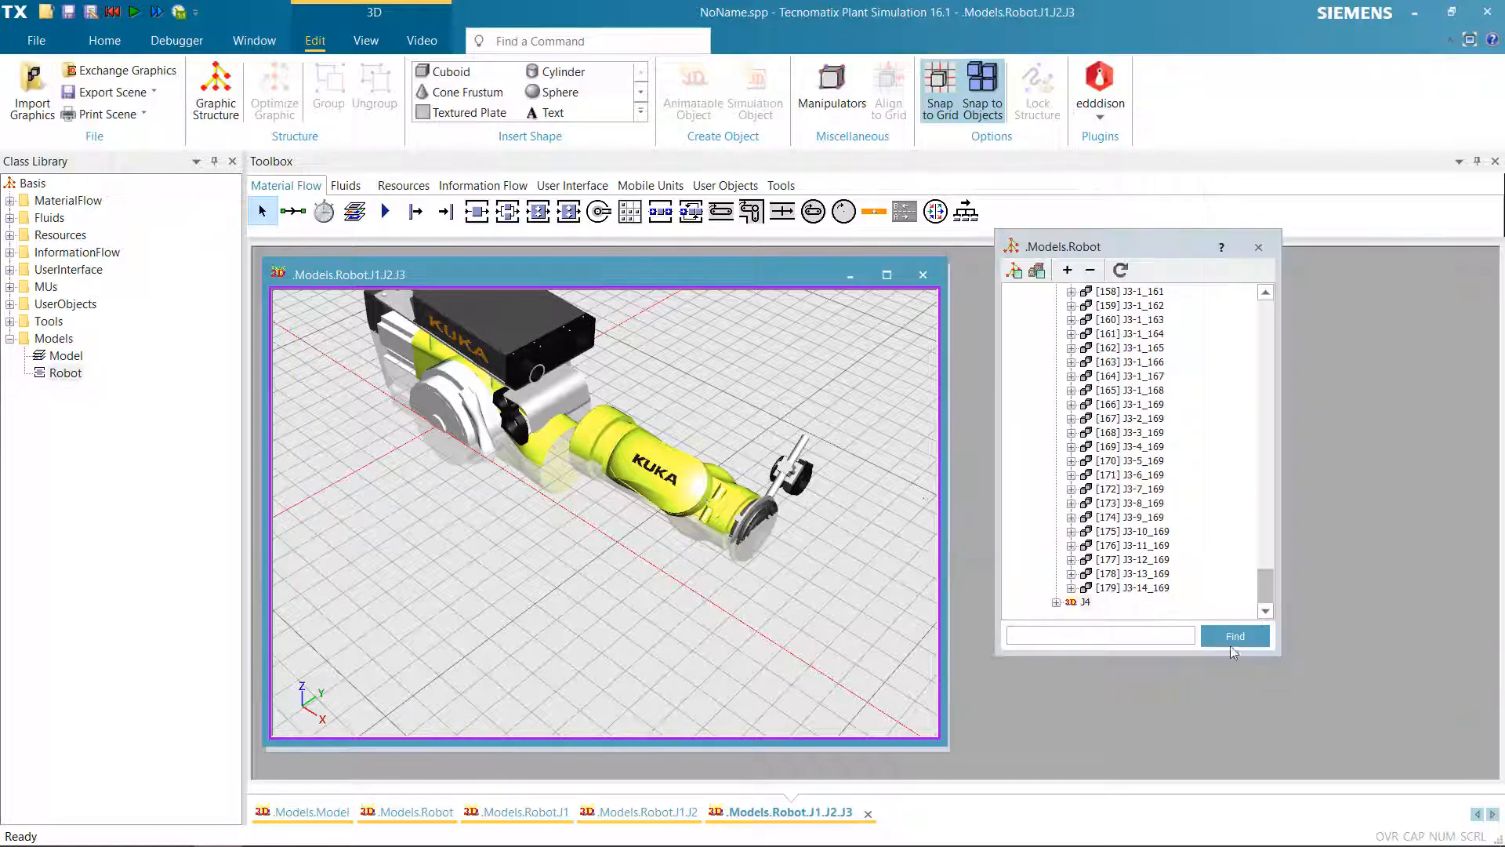
Close the J3, J2 and J1 model windows to return to the complete Robot model
{"action": "left_click", "coordinate": [917, 275]}
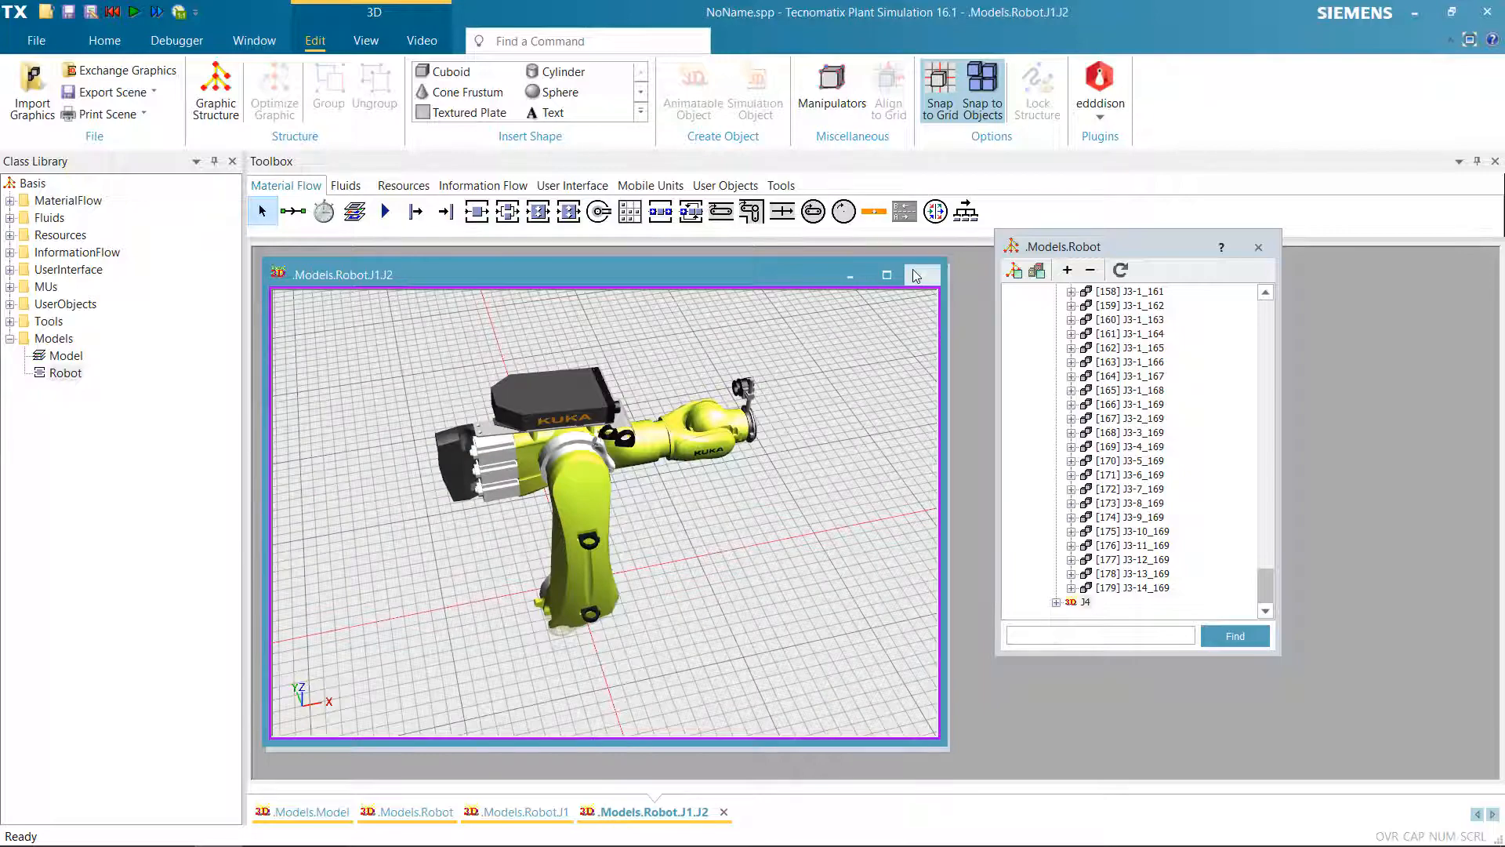
{"action": "left_click", "coordinate": [917, 275]}
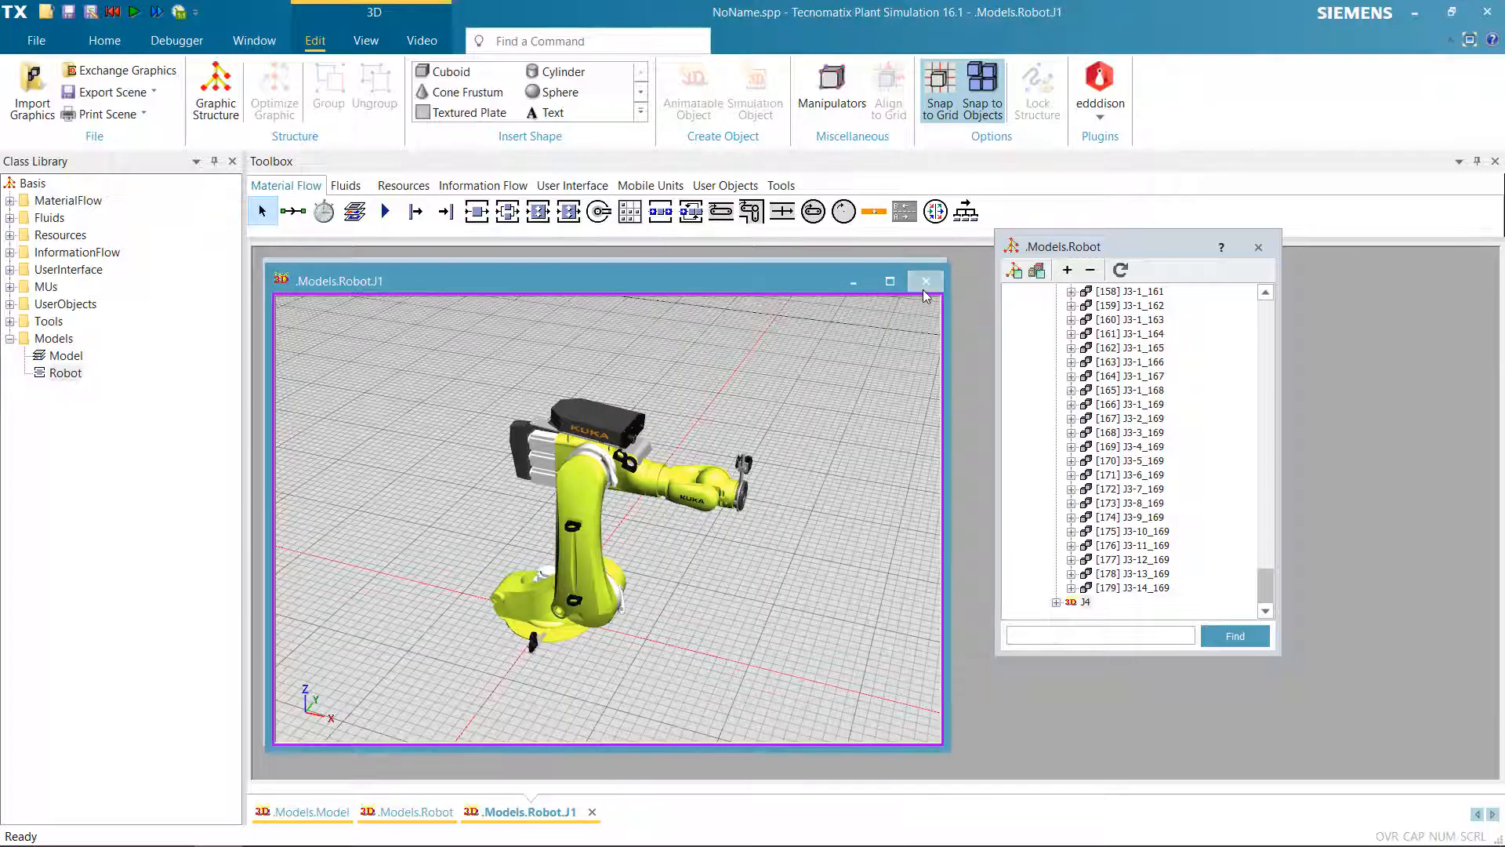
{"action": "left_click", "coordinate": [924, 289]}
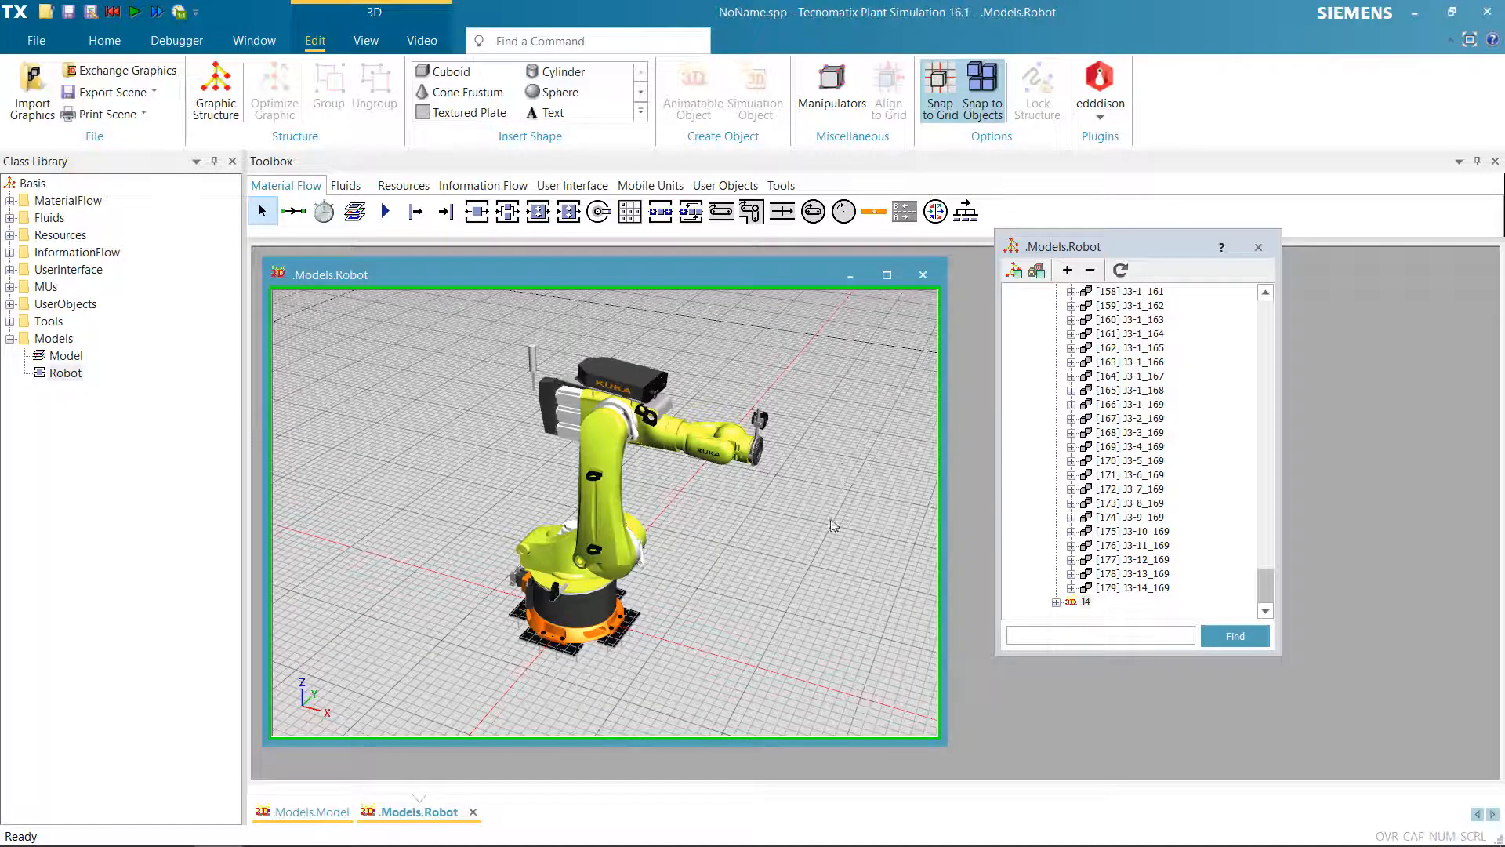
Add a pose named home in the Robot's 3D properties
{"action": "right_click", "coordinate": [76, 375]}
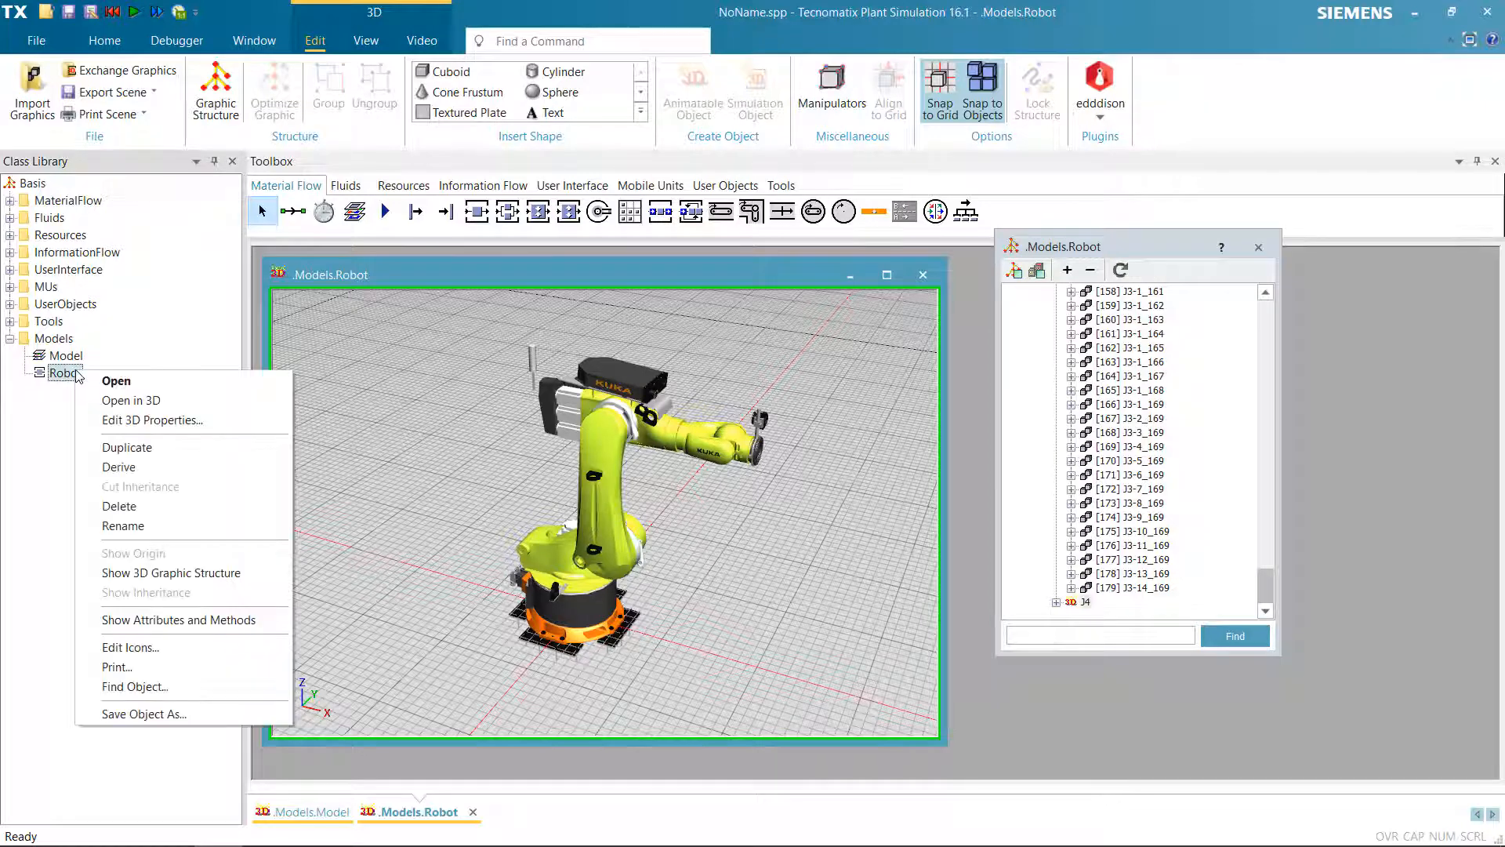
{"action": "left_click", "coordinate": [163, 420]}
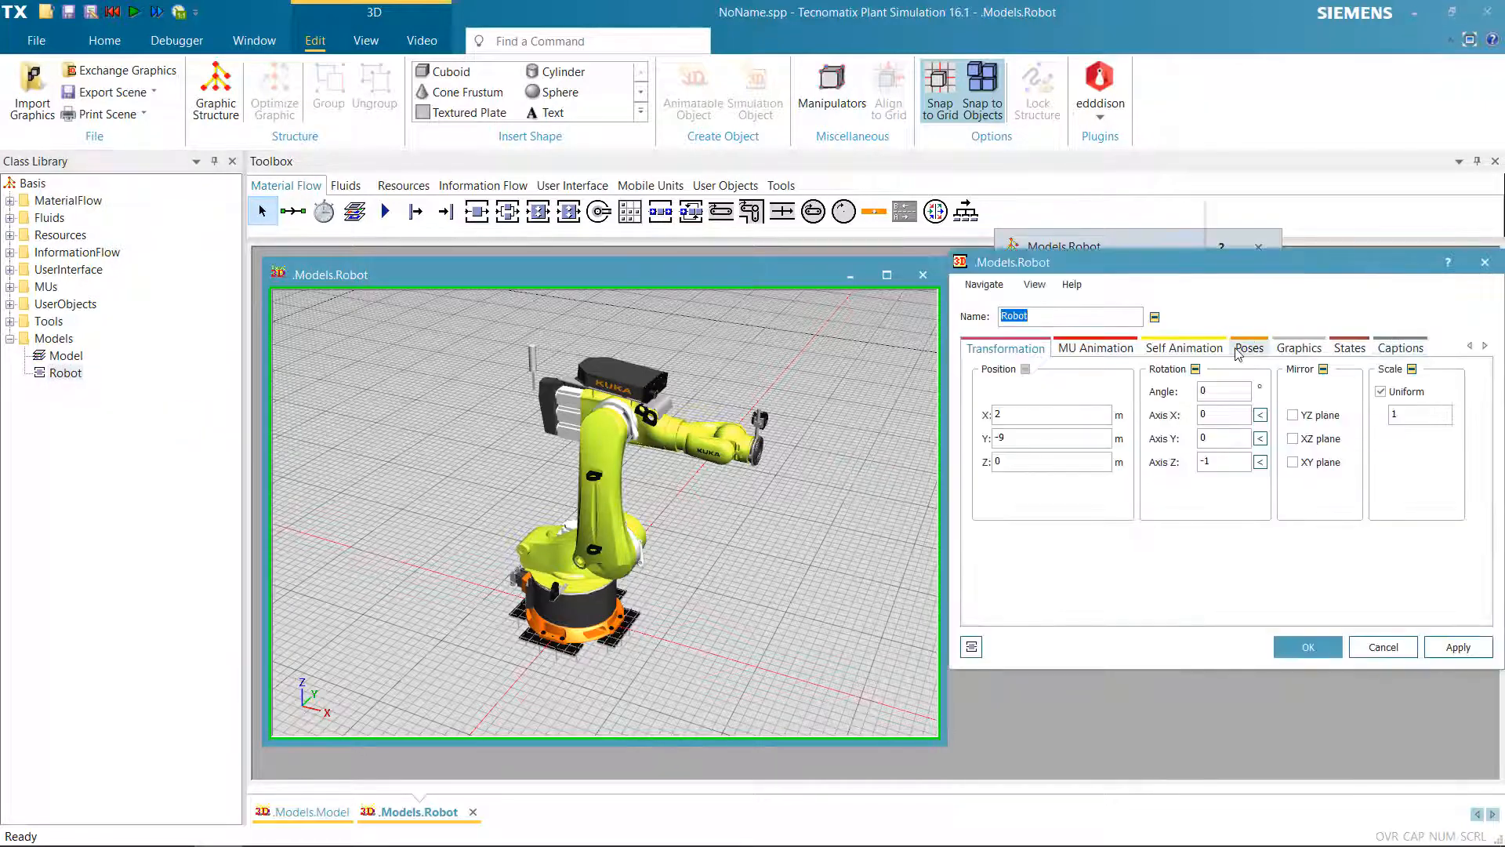
{"action": "left_click", "coordinate": [1248, 348]}
{"action": "left_click", "coordinate": [1284, 395]}
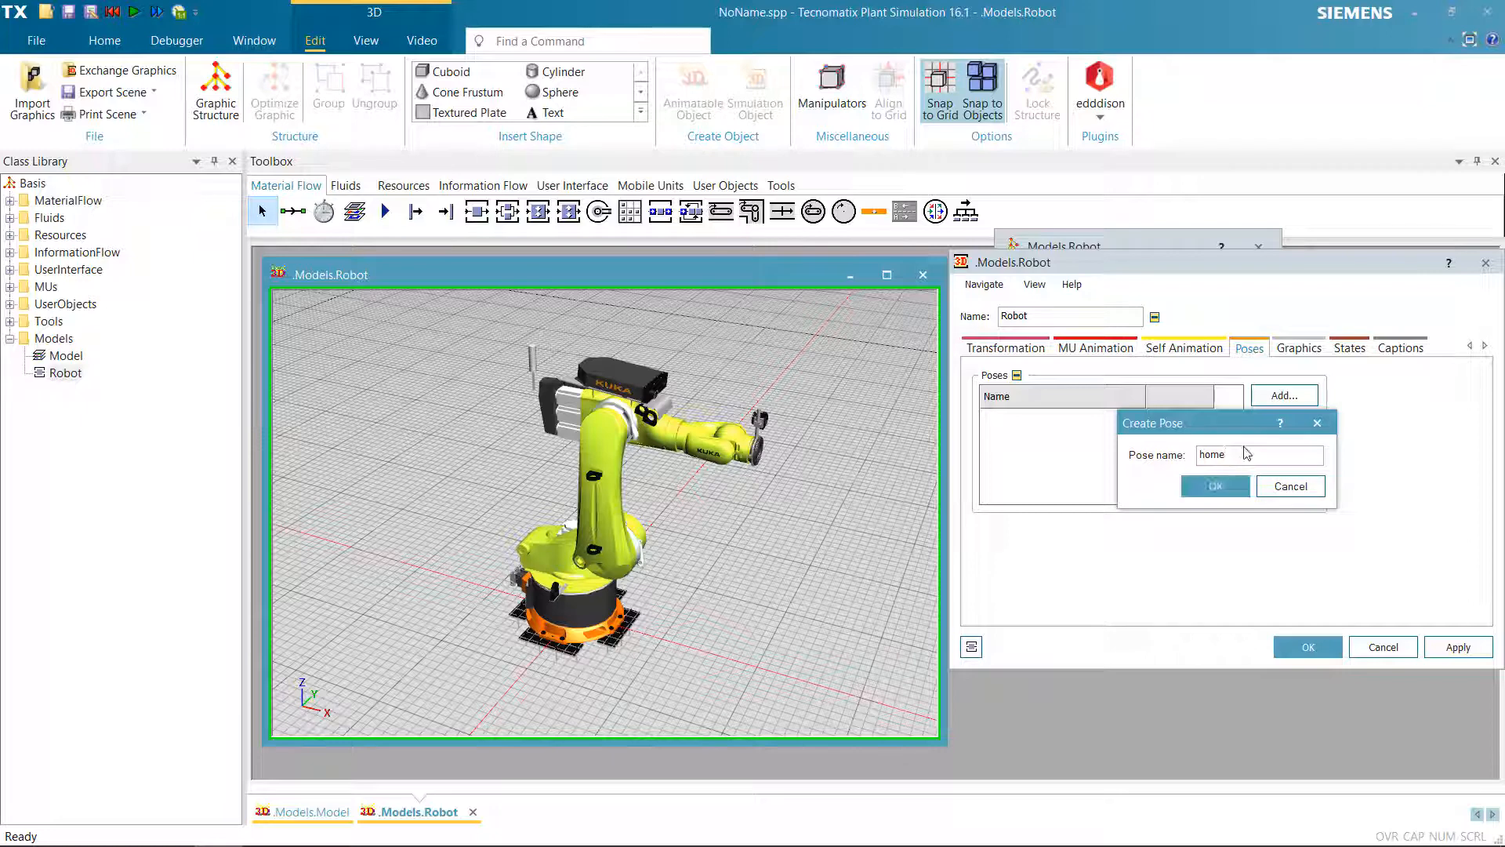
{"action": "left_click_drag", "start_coordinate": [1234, 458], "coordinate": [1154, 452]}
{"action": "left_click", "coordinate": [1215, 486]}
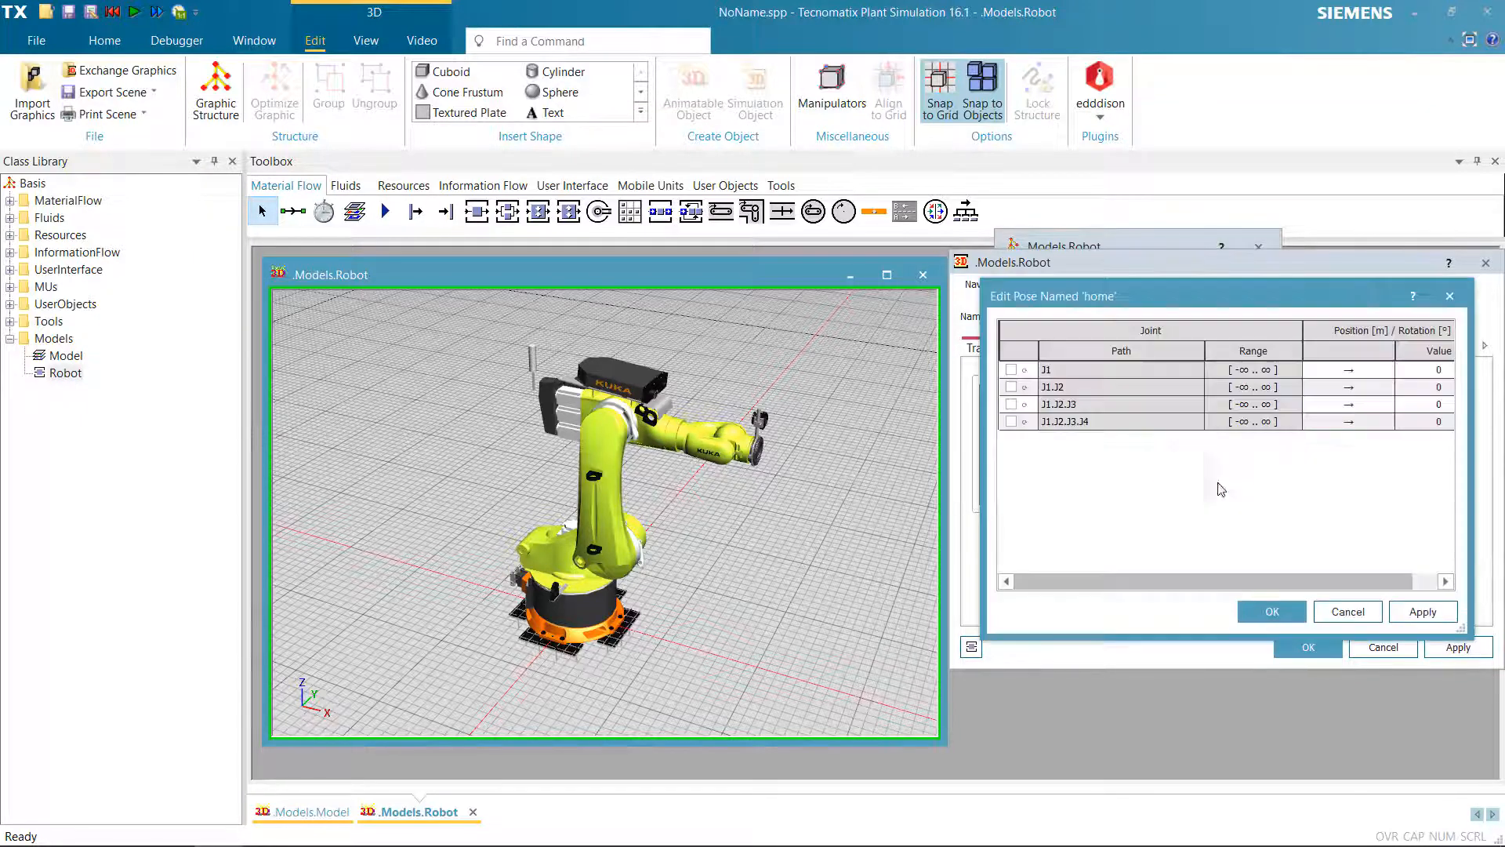
Include the joints J1, J1.J2 and J1.J2.J3 in the home pose
{"action": "left_click", "coordinate": [1011, 370]}
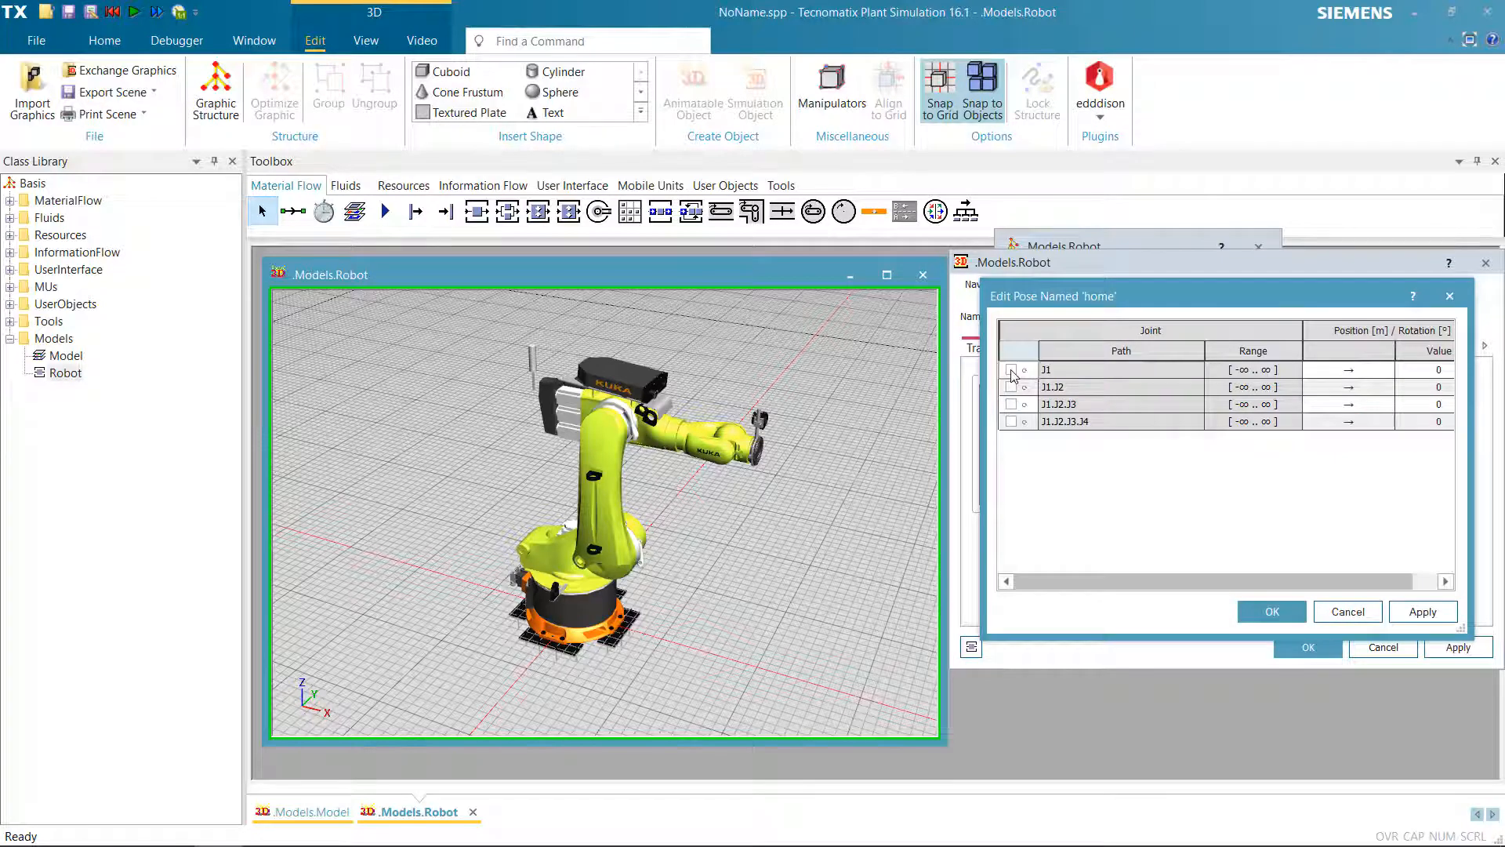
{"action": "left_click", "coordinate": [1011, 387]}
{"action": "left_click", "coordinate": [1013, 405]}
Uncover the robot and the full value column, and set the home pose's J1 to 30° and J1.J2 to -50°
{"action": "left_click_drag", "start_coordinate": [1327, 299], "coordinate": [1104, 301]}
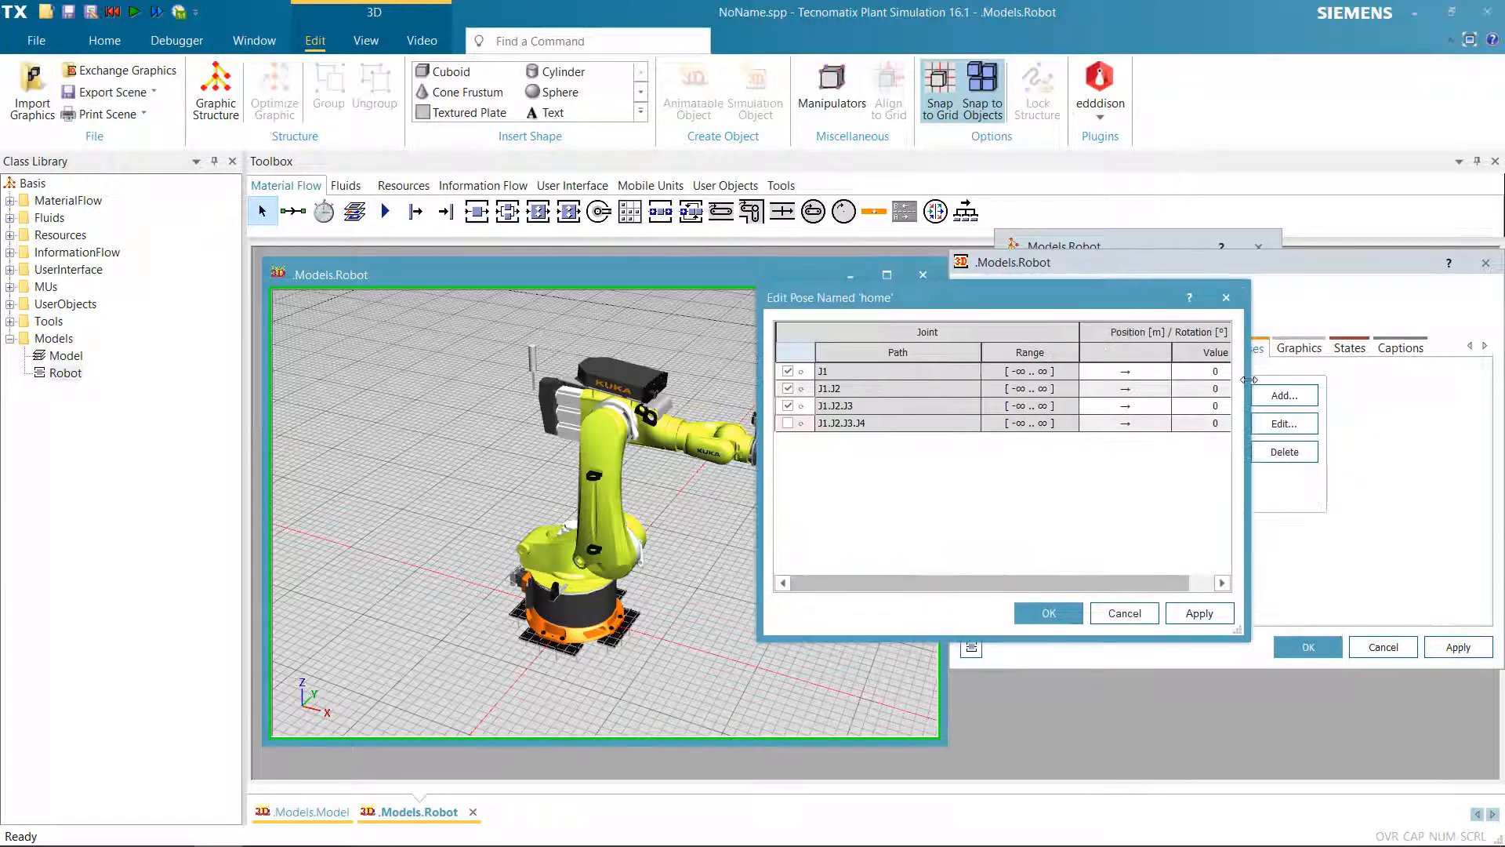
{"action": "left_click_drag", "start_coordinate": [1250, 379], "coordinate": [1337, 380]}
{"action": "double_click", "coordinate": [1248, 378]}
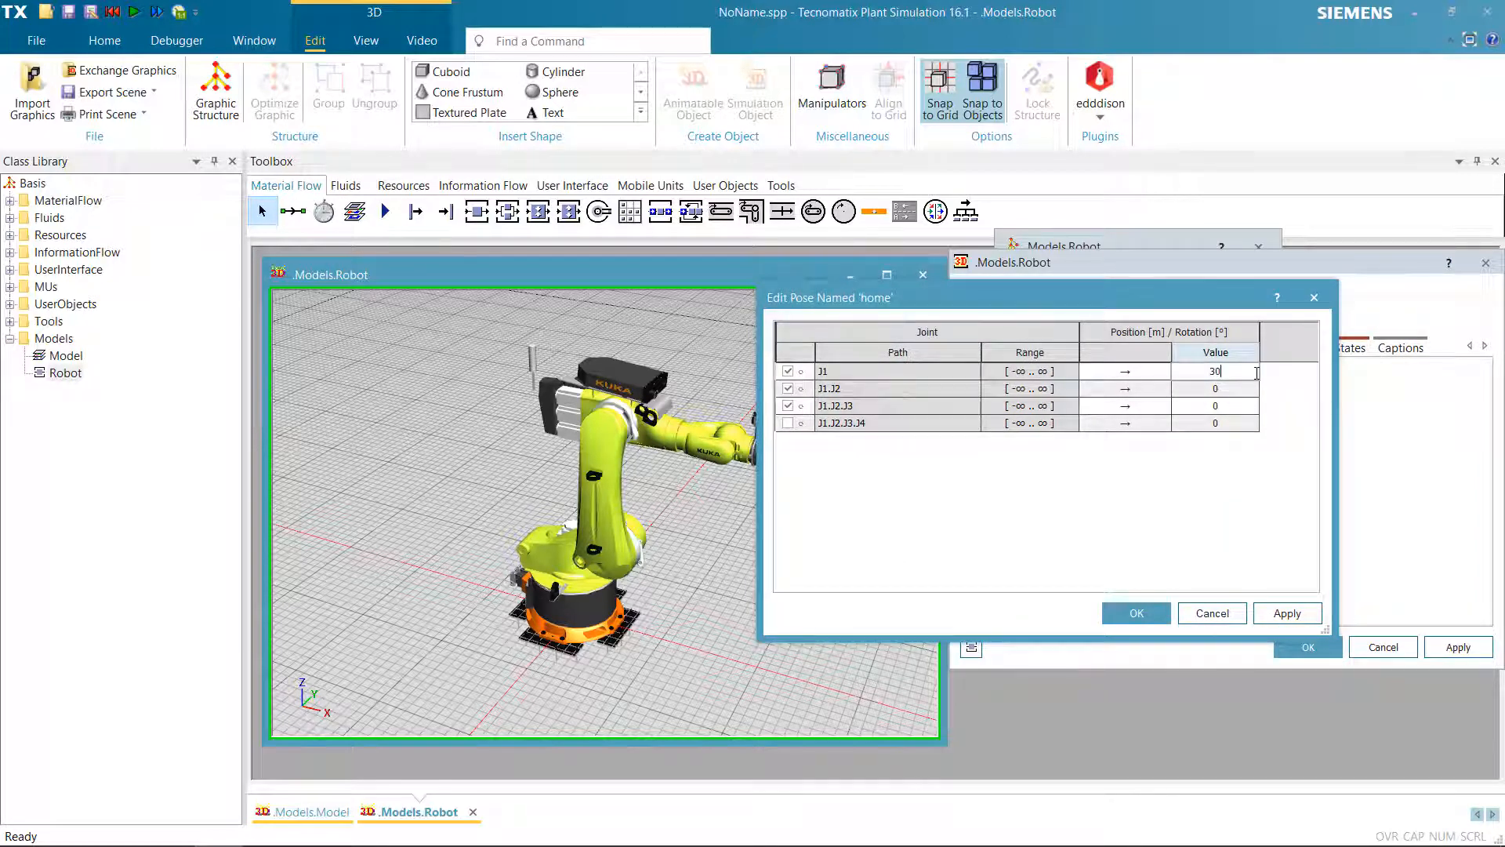
{"action": "double_click", "coordinate": [1238, 389]}
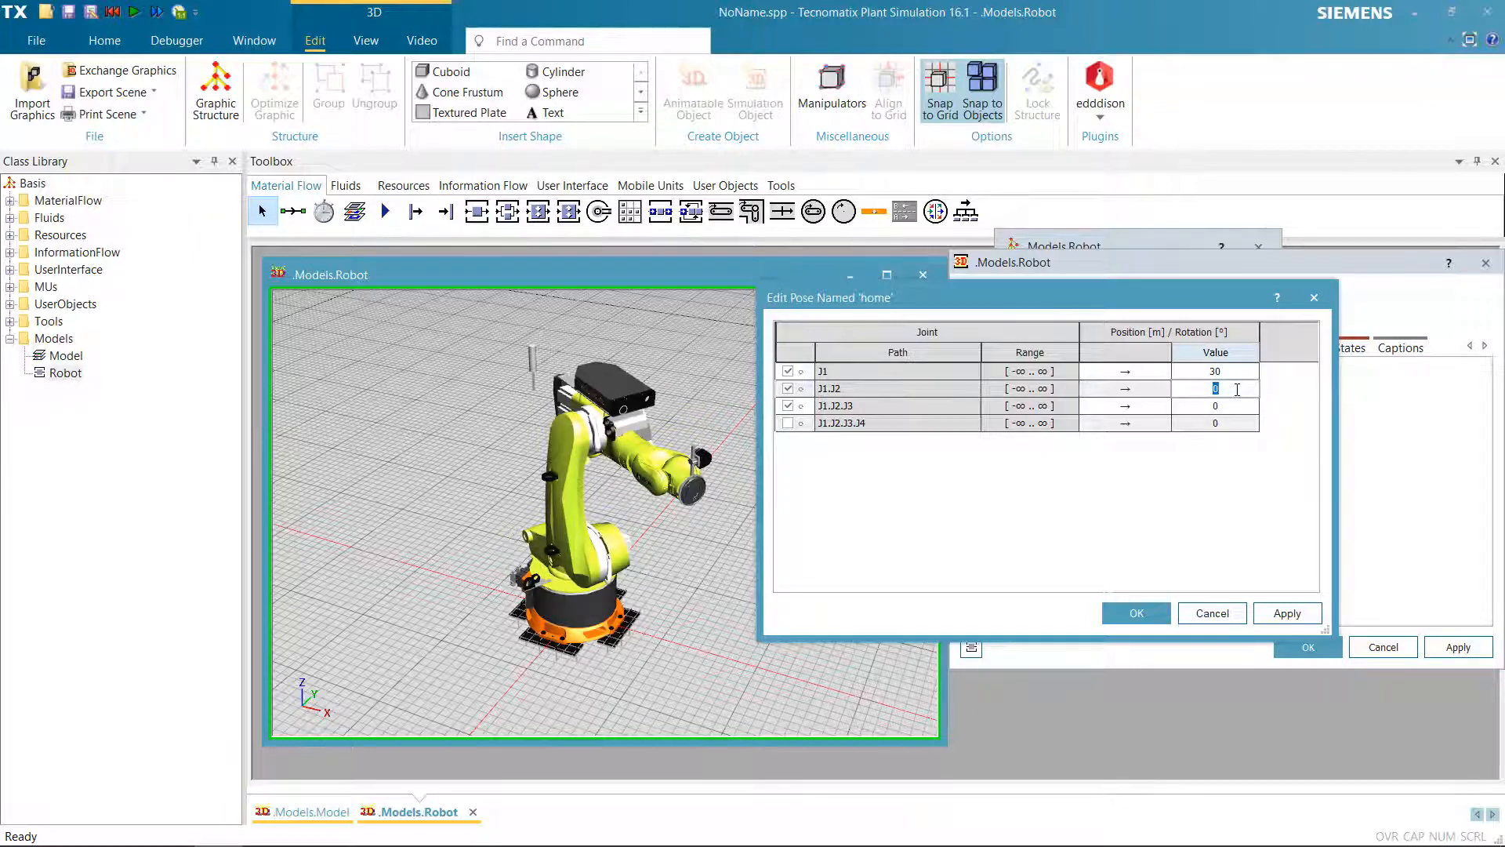
{"action": "type", "text": "-50"}
{"action": "key", "text": "Return"}
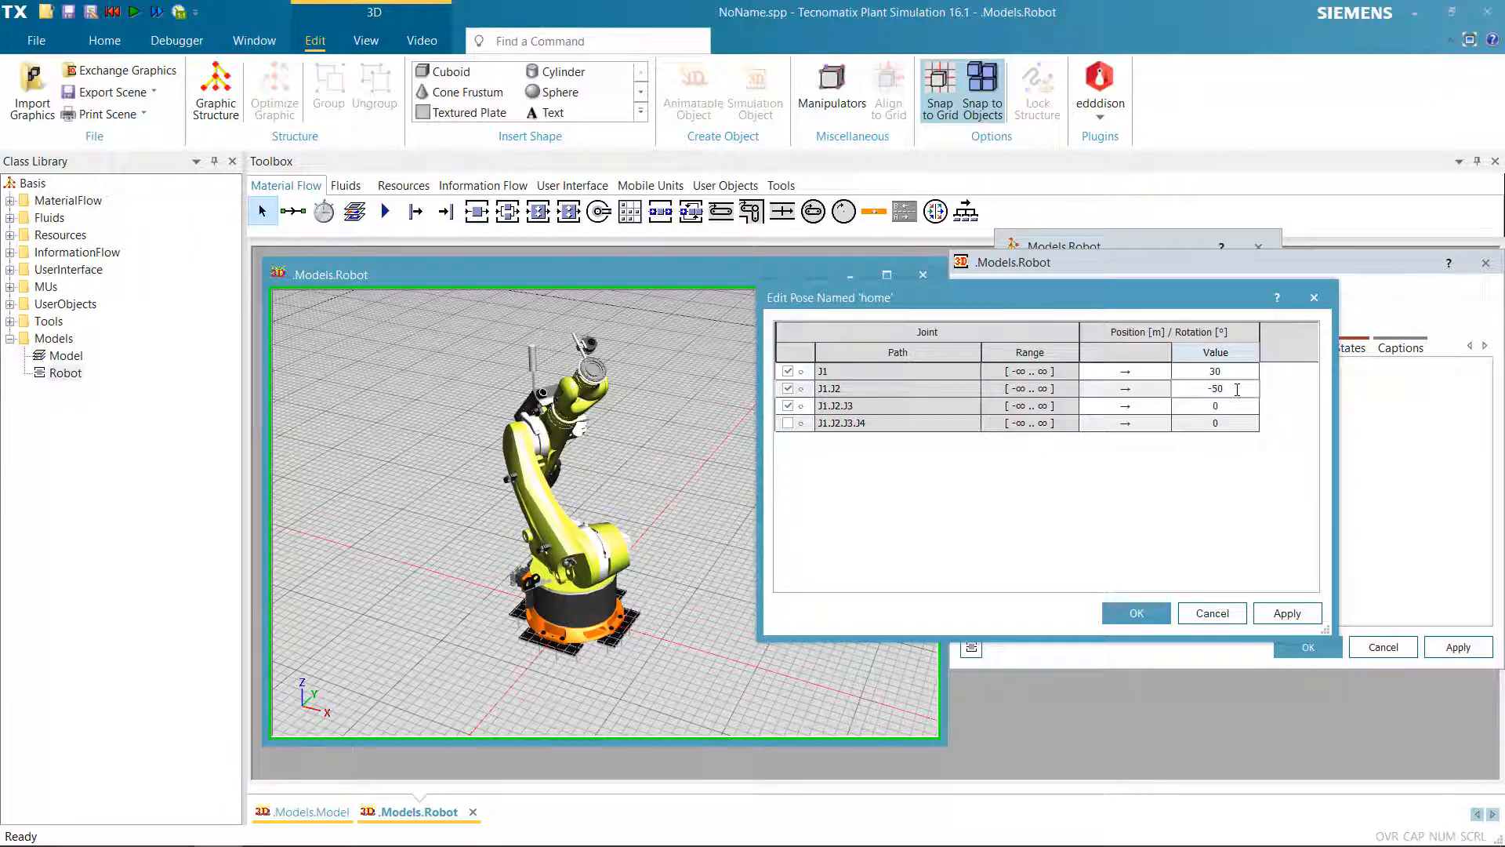
Set the home pose's J1.J2.J3 rotation to 60° and accept the pose
{"action": "double_click", "coordinate": [1244, 404]}
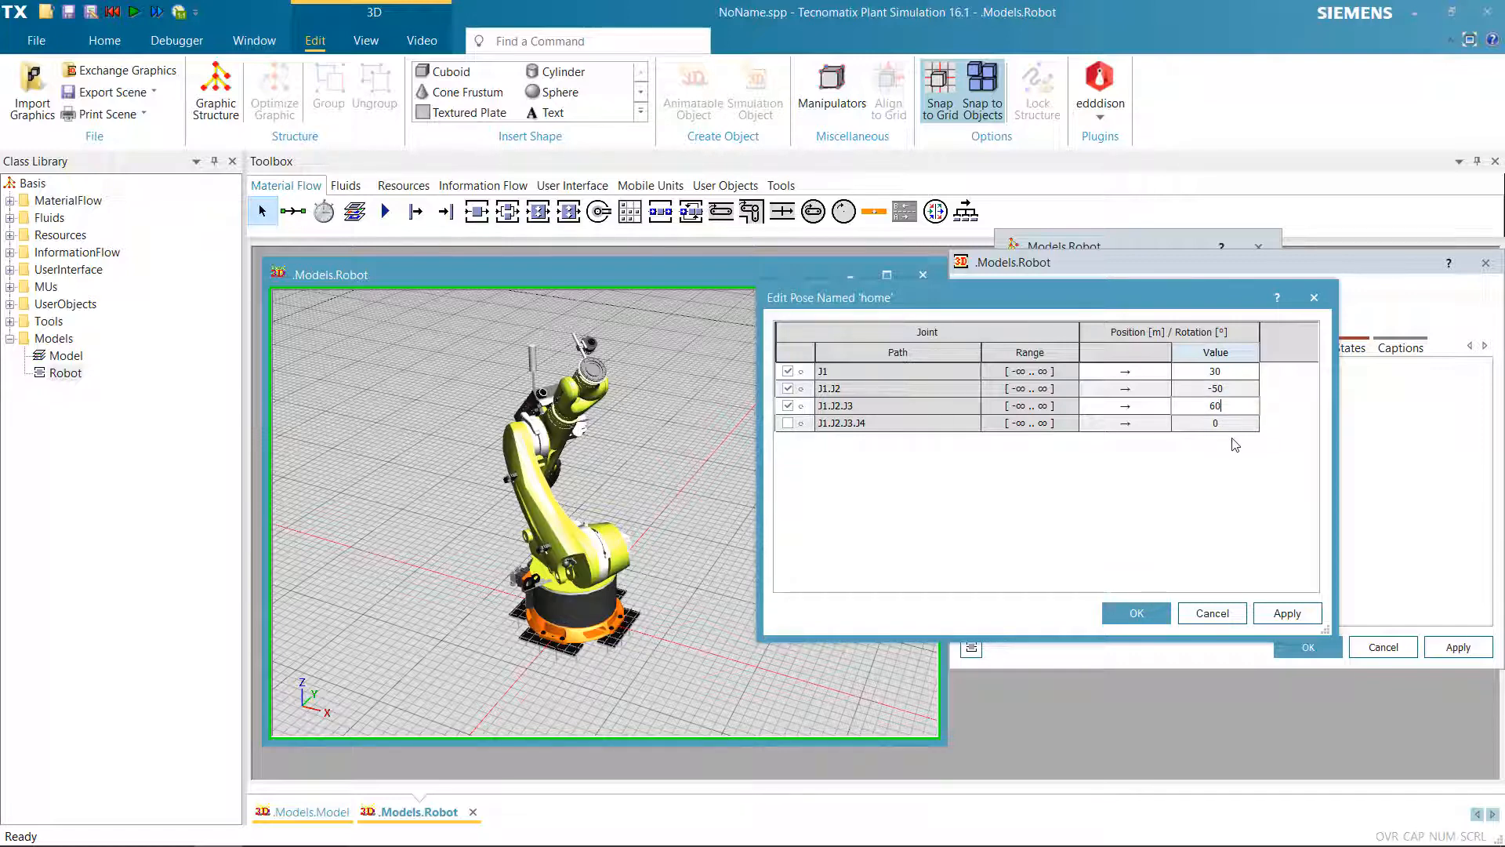
{"action": "key", "text": "Return"}
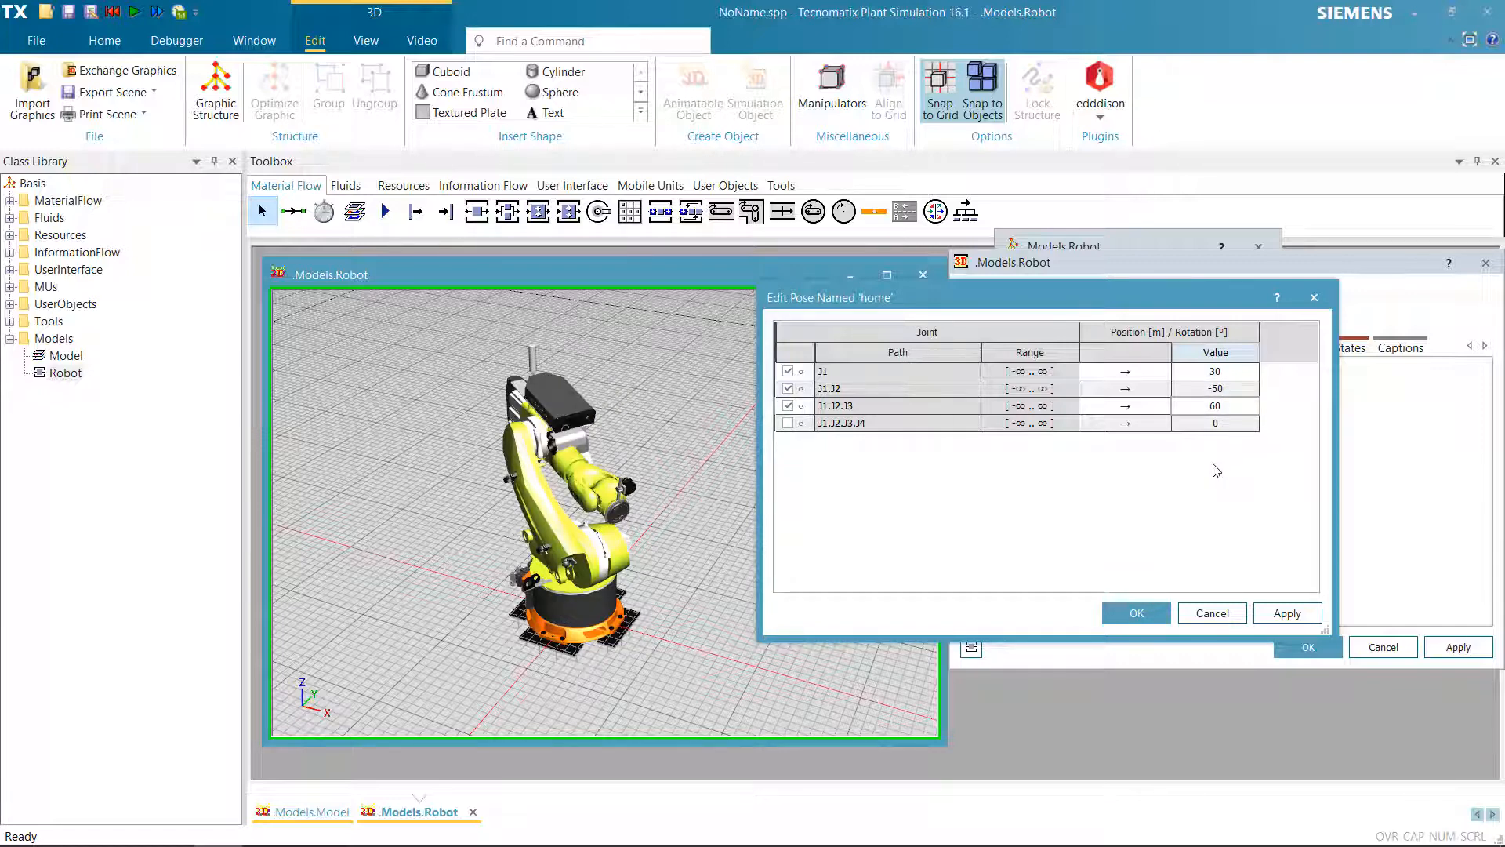
{"action": "left_click", "coordinate": [1137, 613]}
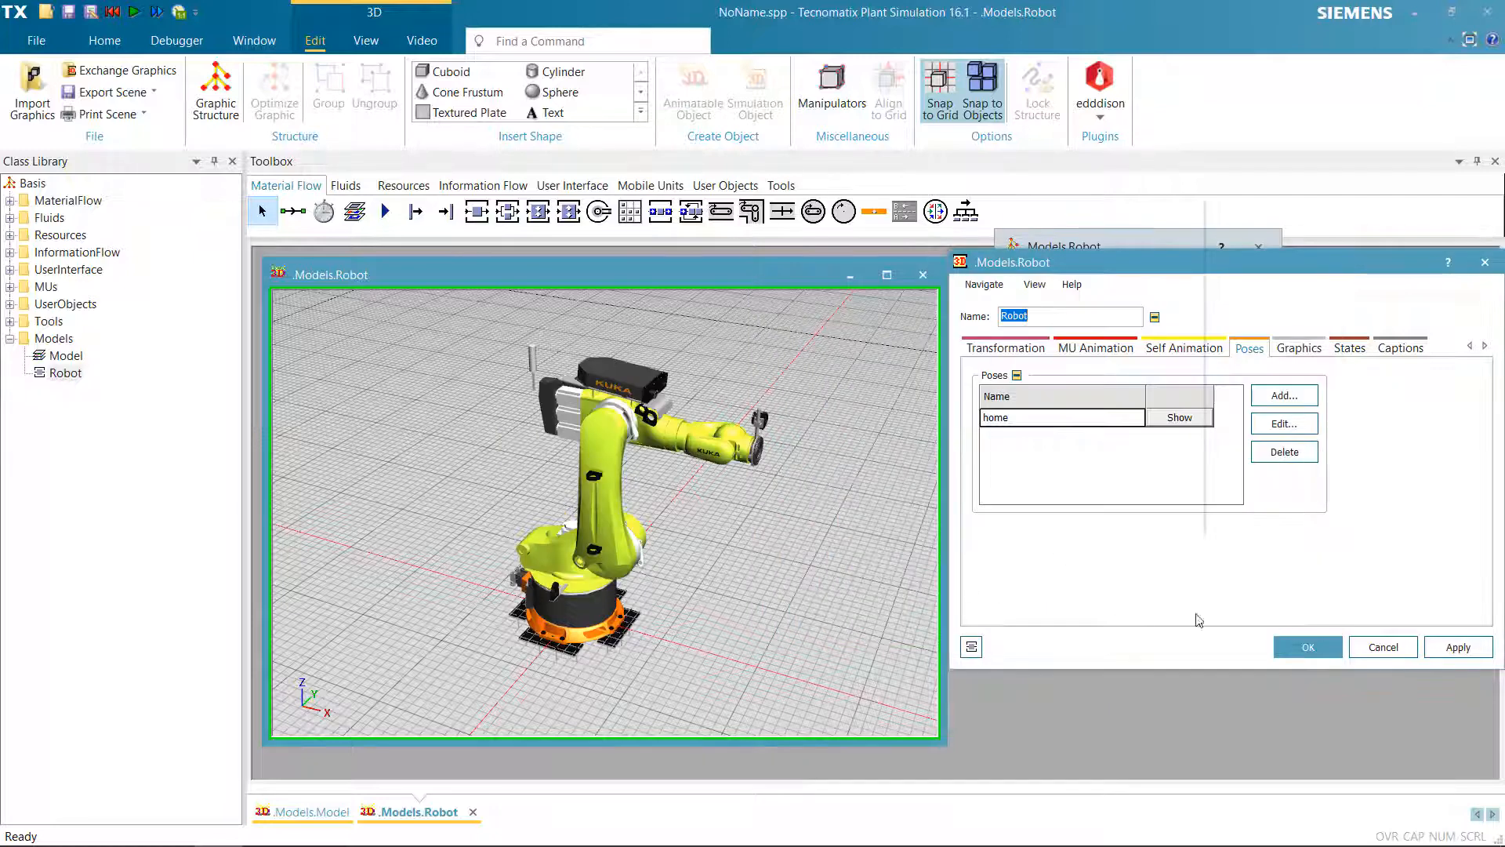
Preview the home pose on the robot by showing and hiding it, and accept the Robot's 3D properties
{"action": "left_click", "coordinate": [1180, 419]}
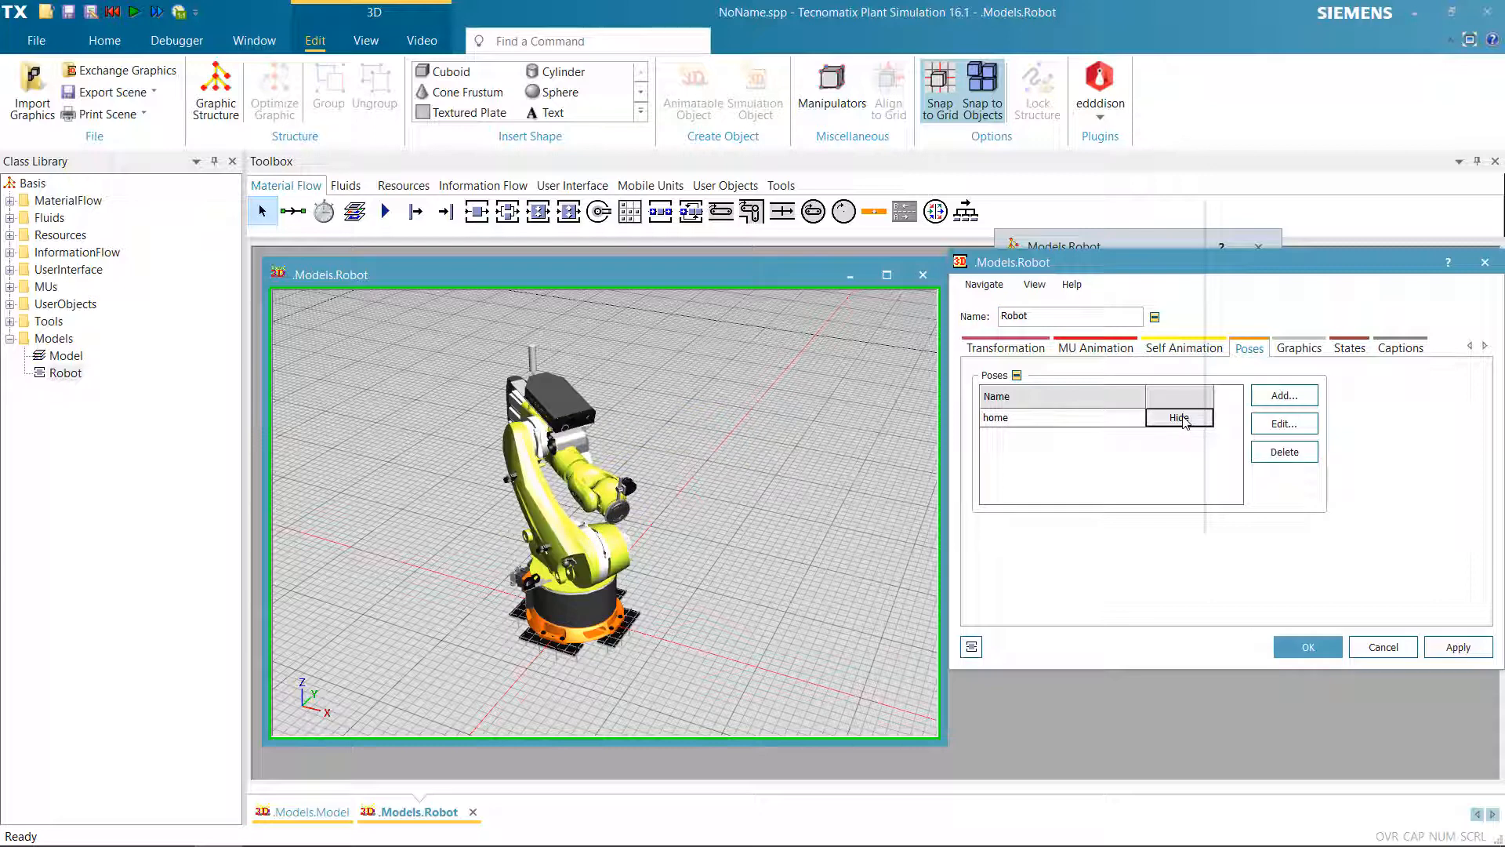
{"action": "left_click", "coordinate": [1182, 418]}
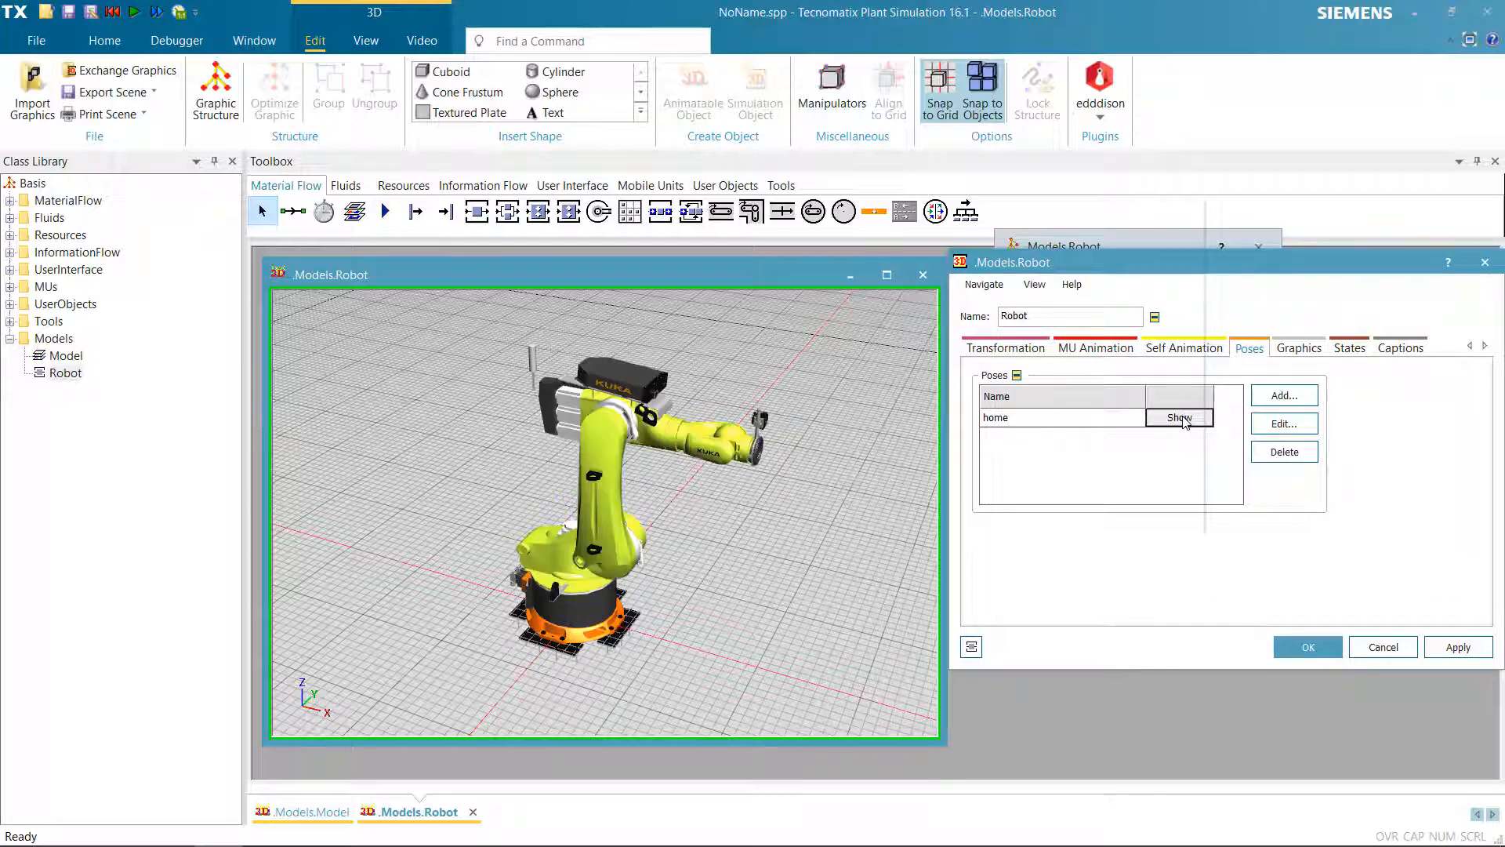
{"action": "left_click", "coordinate": [1183, 419]}
{"action": "left_click", "coordinate": [1183, 419]}
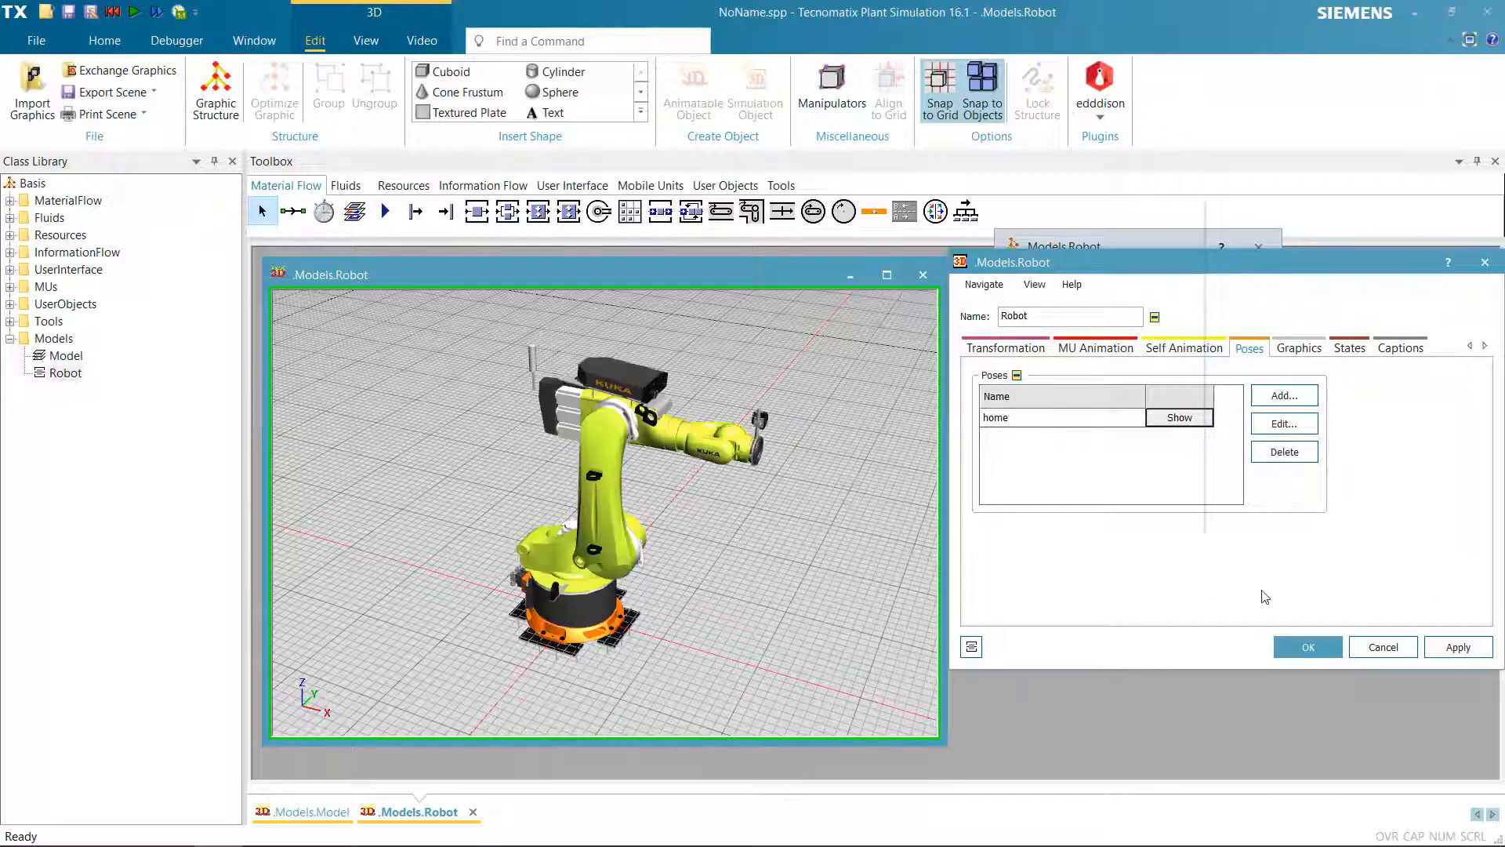
{"action": "left_click", "coordinate": [1308, 648]}
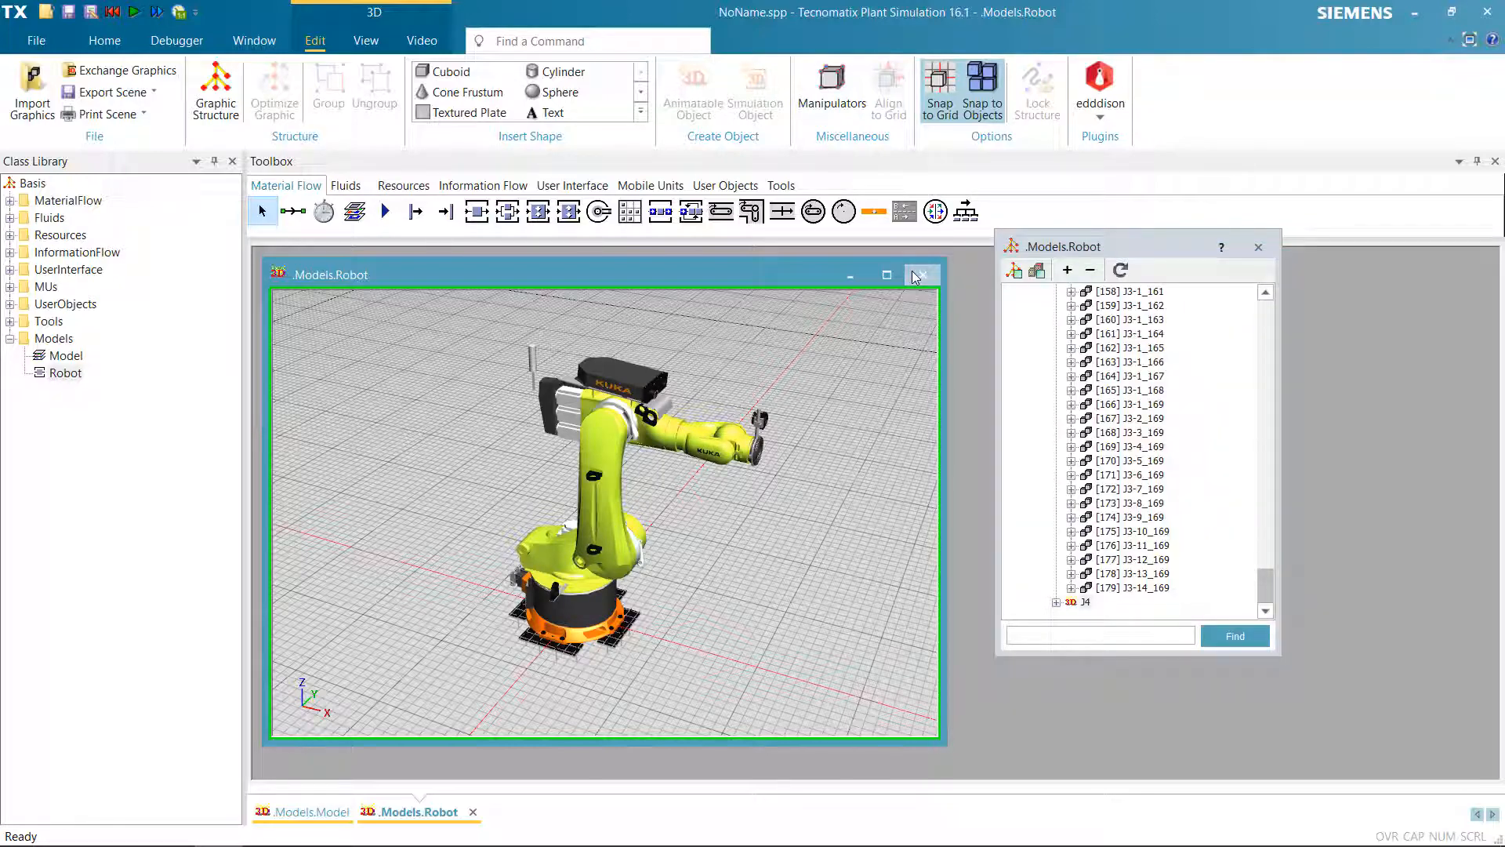
Close the Robot's 3D window and place a Robot from the class library in the Model at about X 7 m, Y -3 m
{"action": "left_click", "coordinate": [916, 276]}
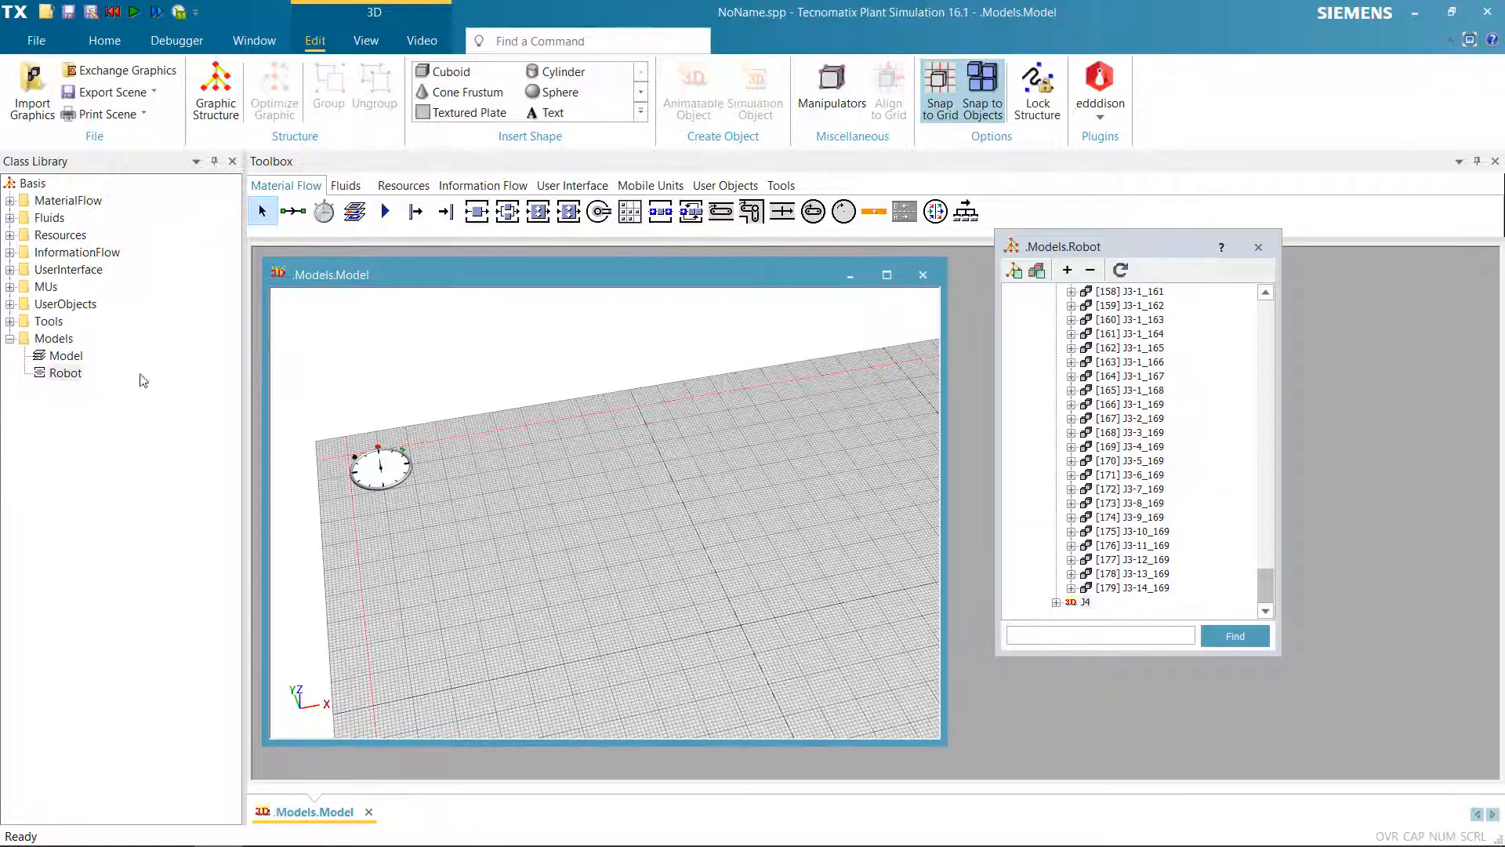
{"action": "left_click_drag", "start_coordinate": [64, 375], "coordinate": [580, 471]}
{"action": "scroll", "coordinate": [638, 576], "scroll_direction": "up", "scroll_amount": 3}
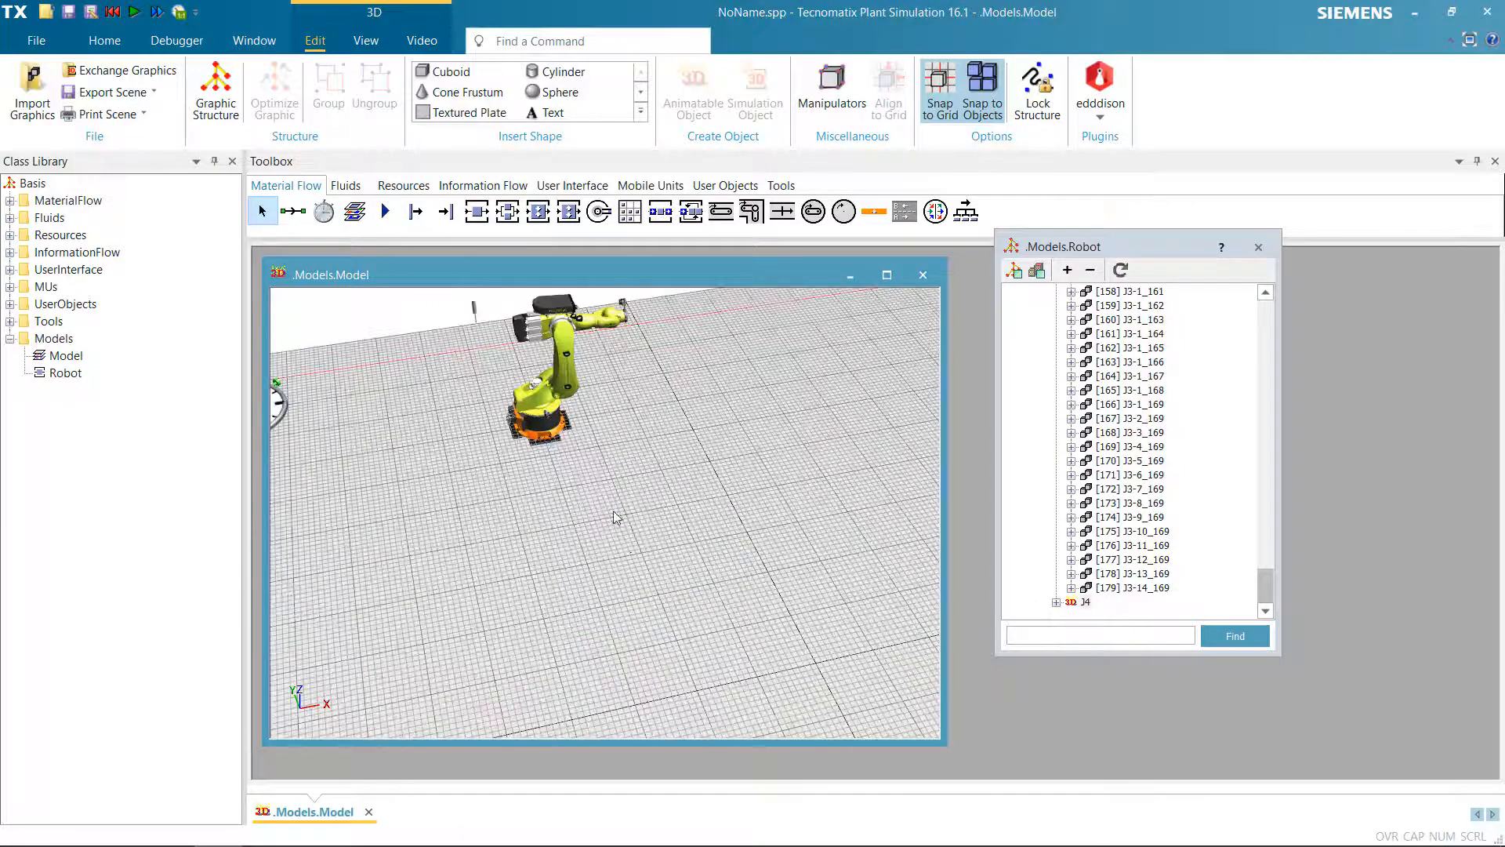
{"action": "left_click", "coordinate": [543, 416]}
{"action": "left_click", "coordinate": [558, 459]}
{"action": "middle_click_drag", "start_coordinate": [588, 494], "coordinate": [638, 488]}
{"action": "scroll", "coordinate": [612, 455], "scroll_direction": "up", "scroll_amount": 3}
{"action": "scroll", "coordinate": [592, 476], "scroll_direction": "up", "scroll_amount": 5}
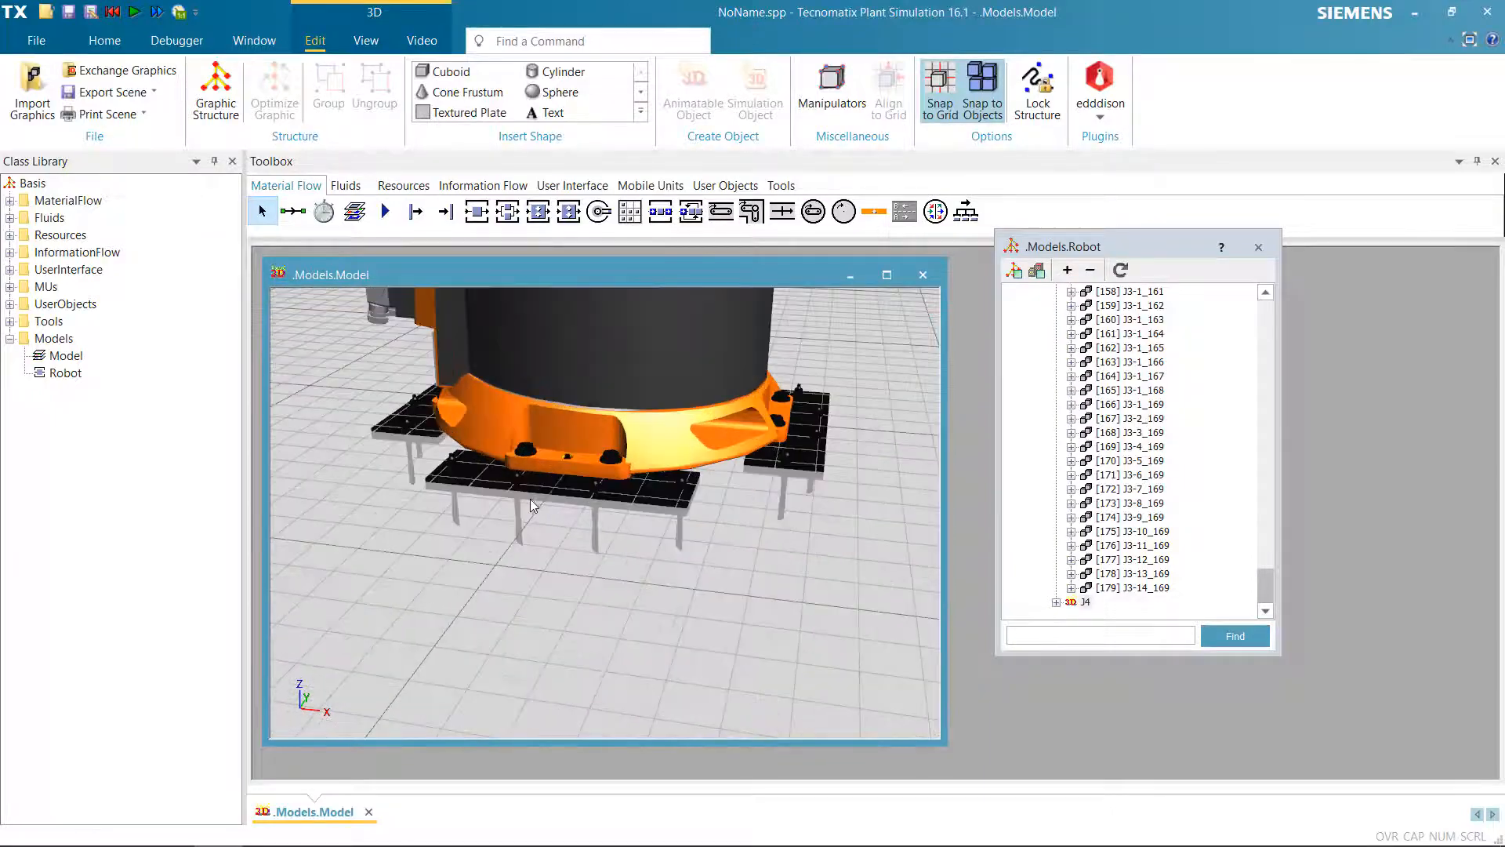
{"action": "scroll", "coordinate": [520, 596], "scroll_direction": "down", "scroll_amount": 10}
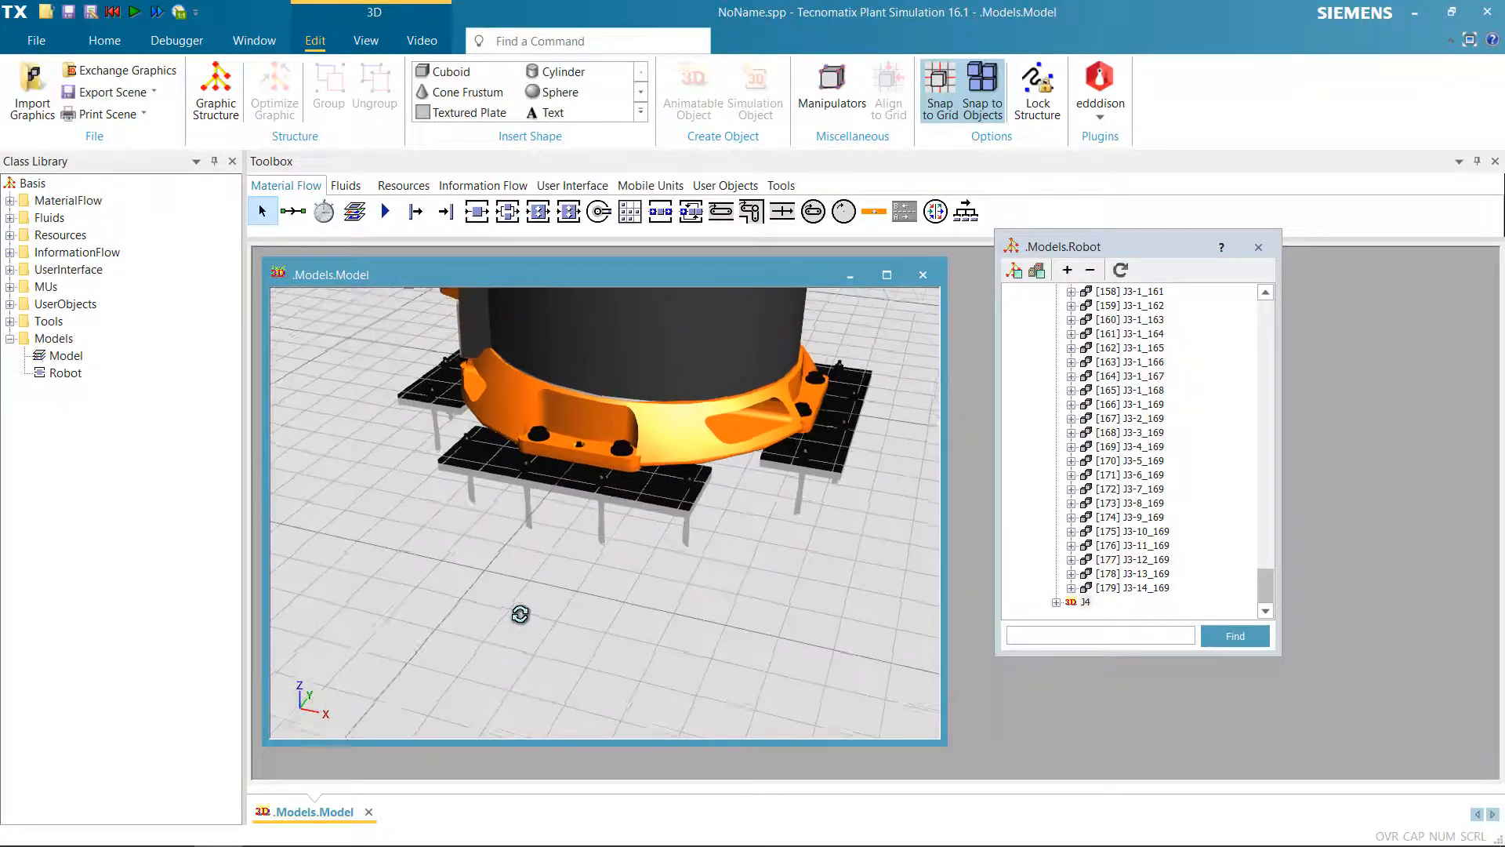
{"action": "scroll", "coordinate": [573, 578], "scroll_direction": "down", "scroll_amount": 3}
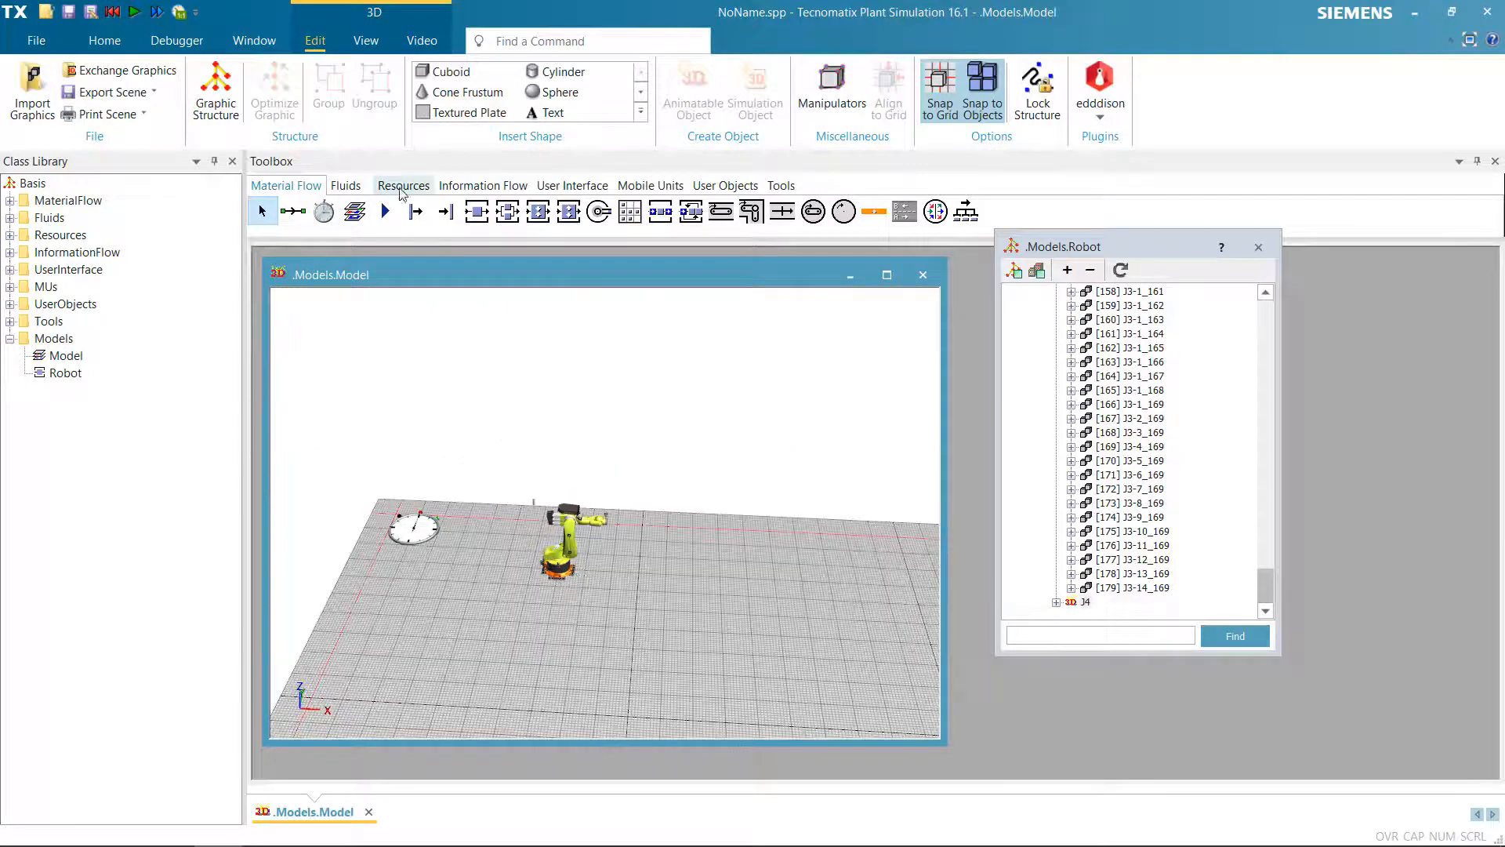
Insert a Method beside the robot in the Model and open it in a clear area, closing the Robot's graphic structure window
{"action": "left_click", "coordinate": [483, 185]}
{"action": "left_click", "coordinate": [296, 214]}
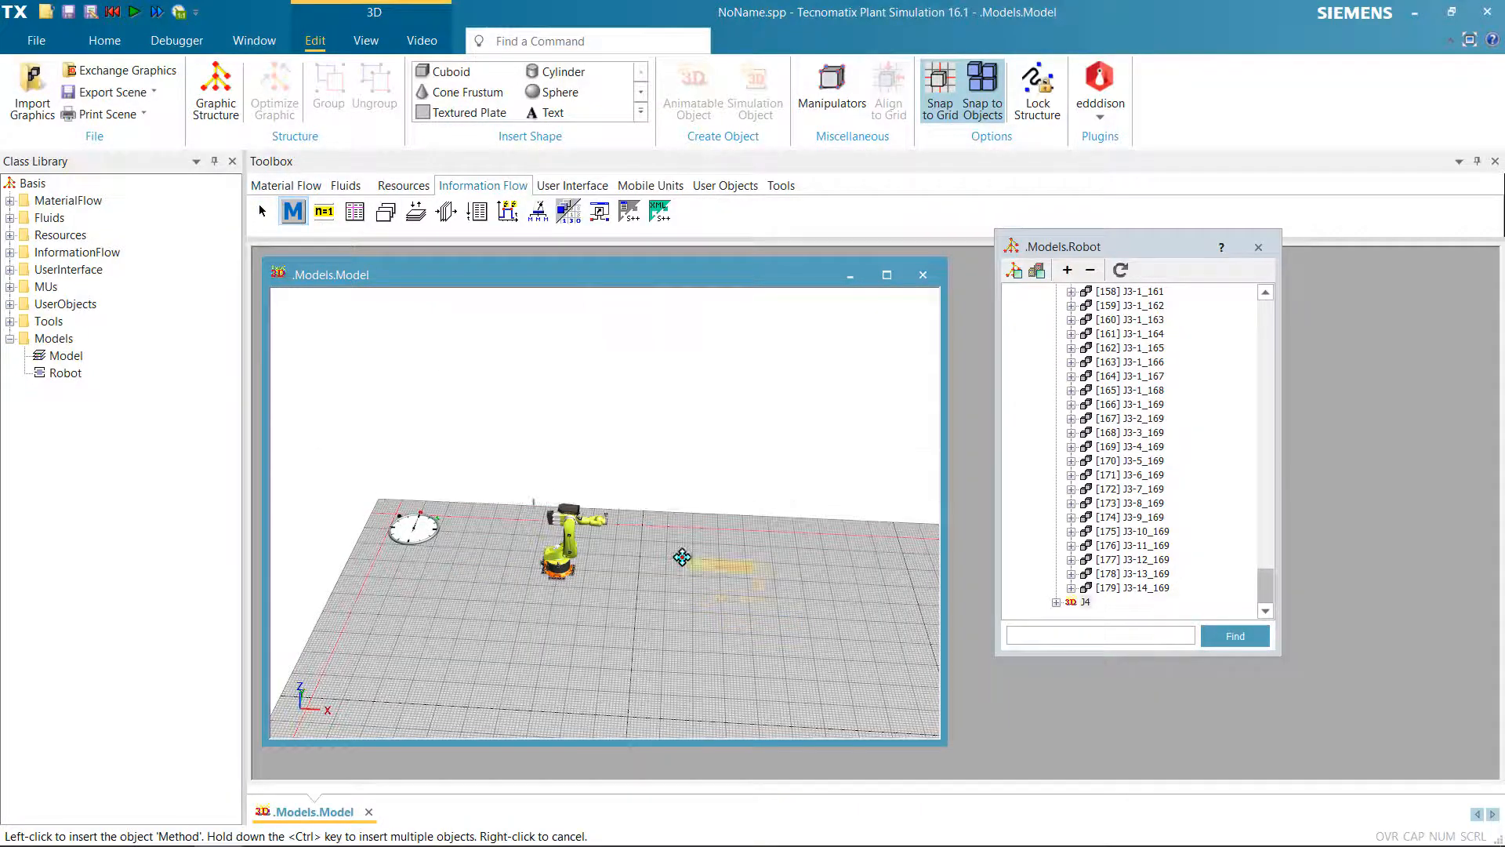
{"action": "left_click", "coordinate": [696, 581]}
{"action": "double_click", "coordinate": [697, 581]}
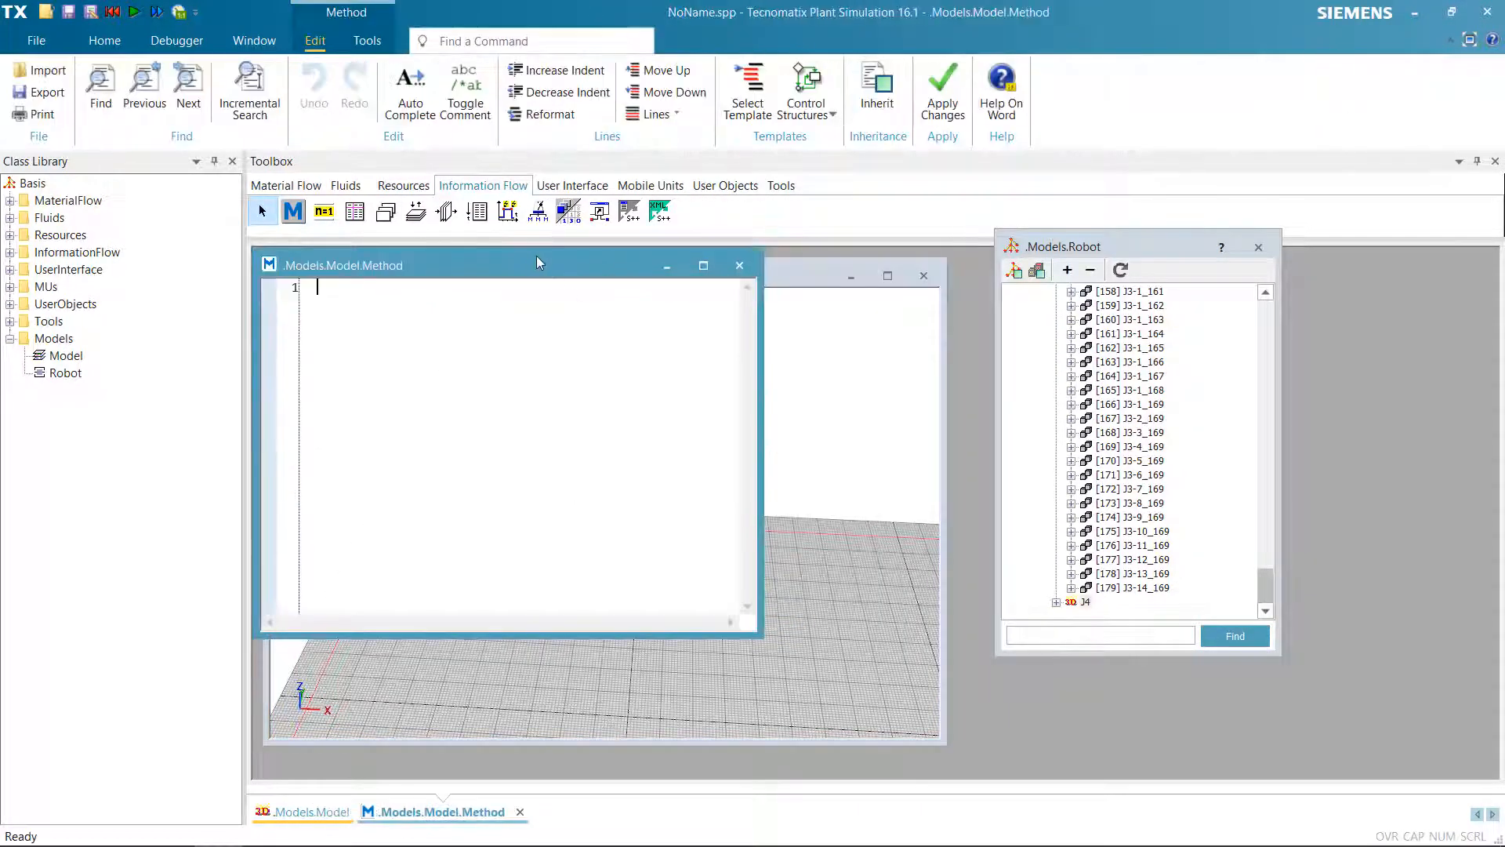
{"action": "left_click_drag", "start_coordinate": [536, 255], "coordinate": [1153, 330]}
{"action": "left_click", "coordinate": [1260, 248]}
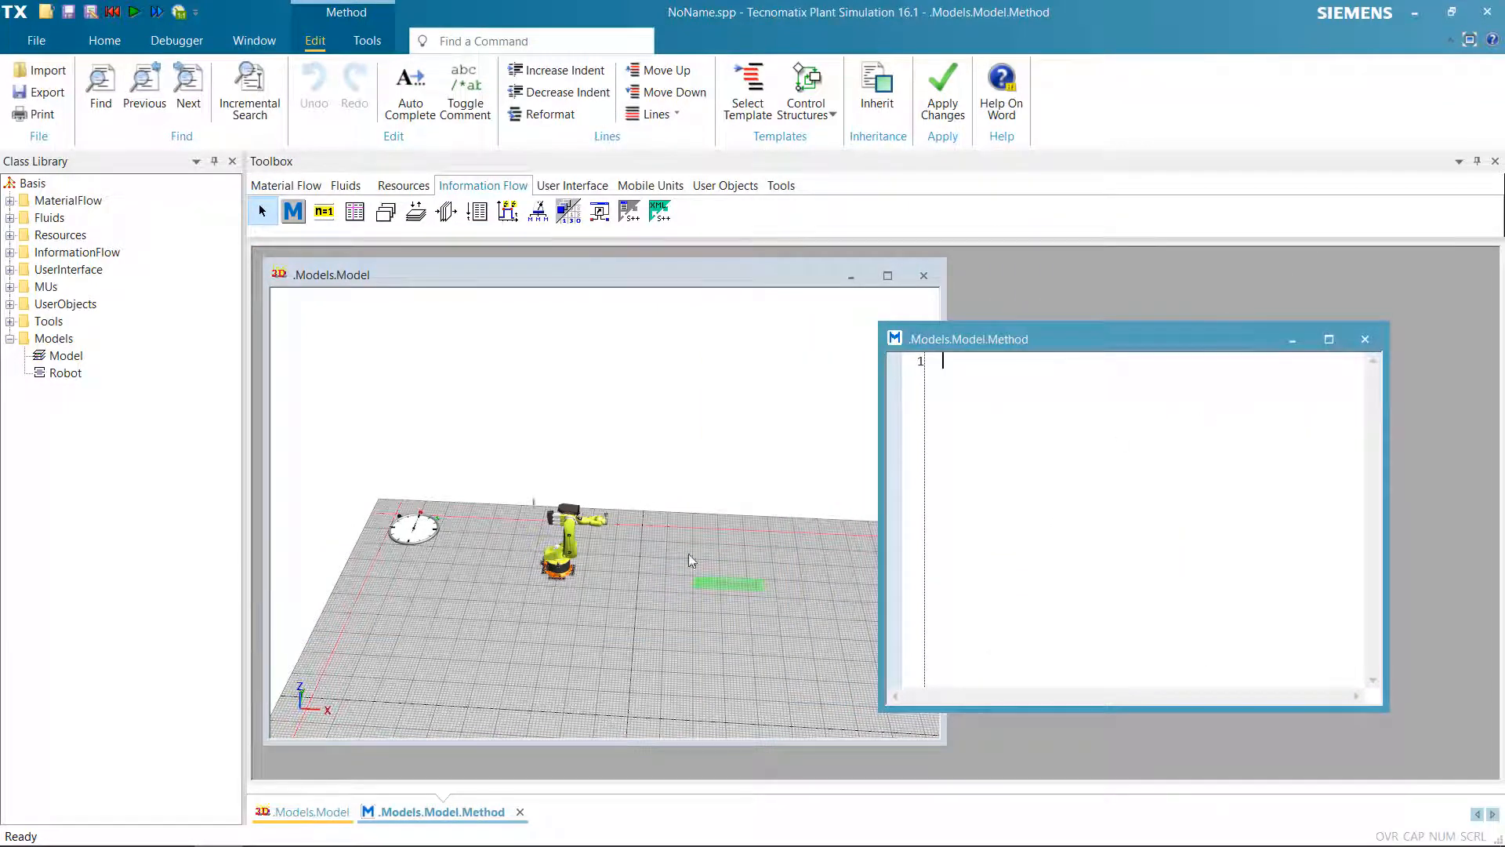
Begin the Method's code with the pose call robot._3D.Poses.moveto("
{"action": "type", "text": "robo"}
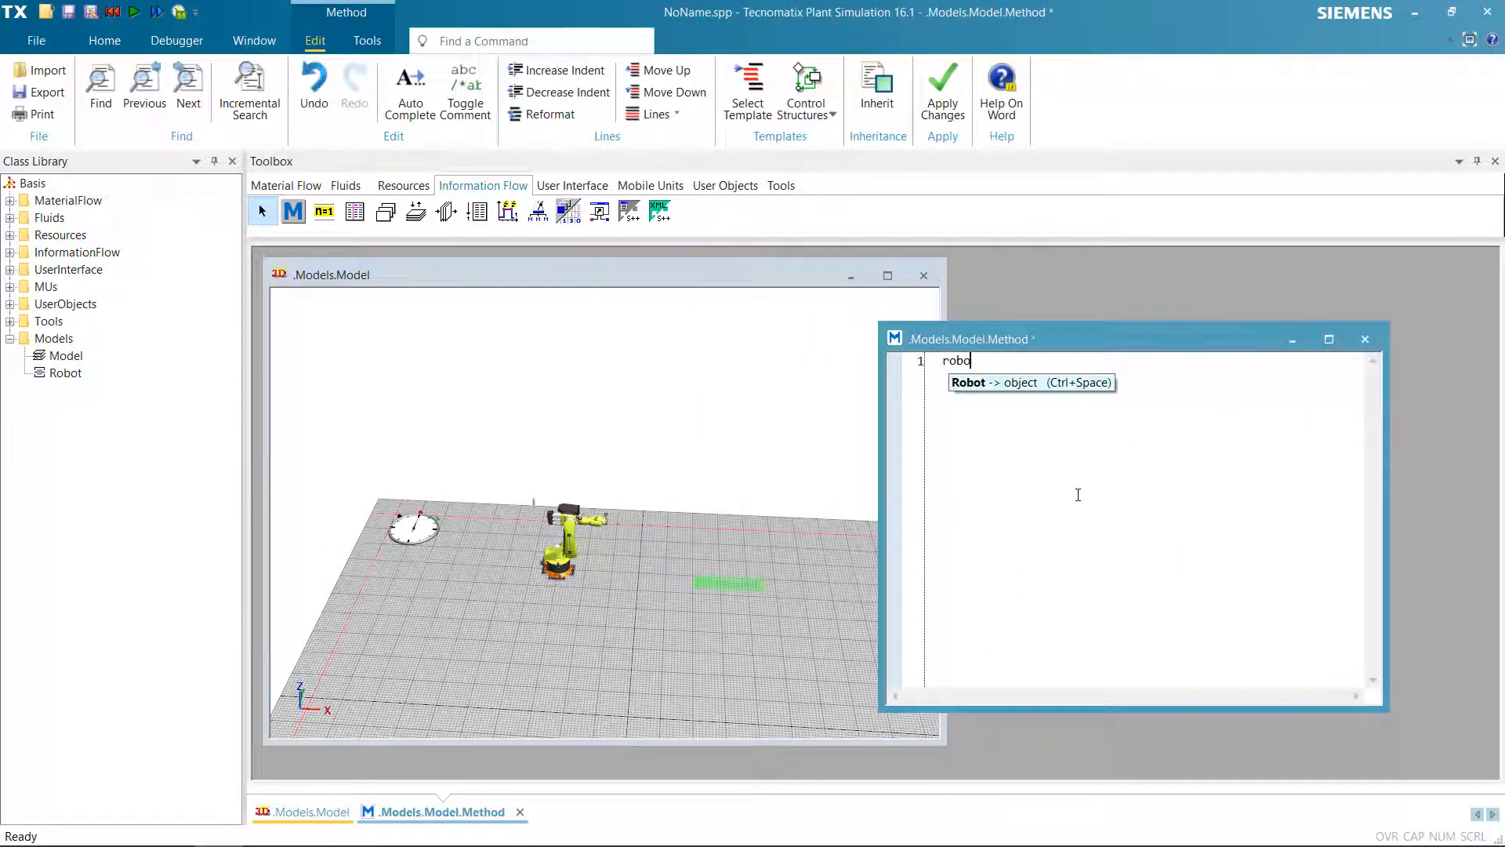
{"action": "type", "text": "t._"}
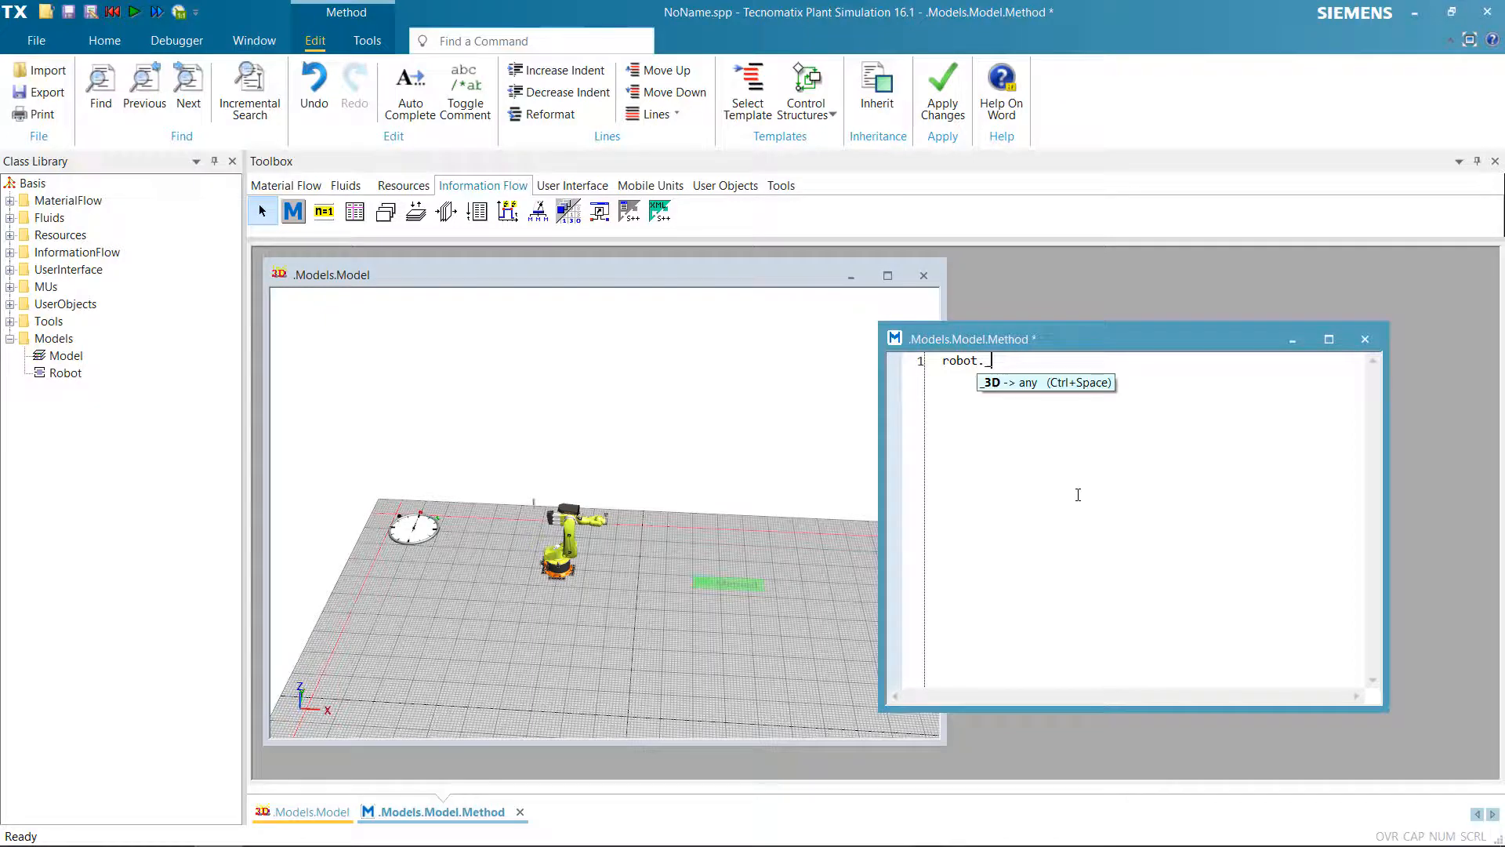
{"action": "type", "text": "3D."}
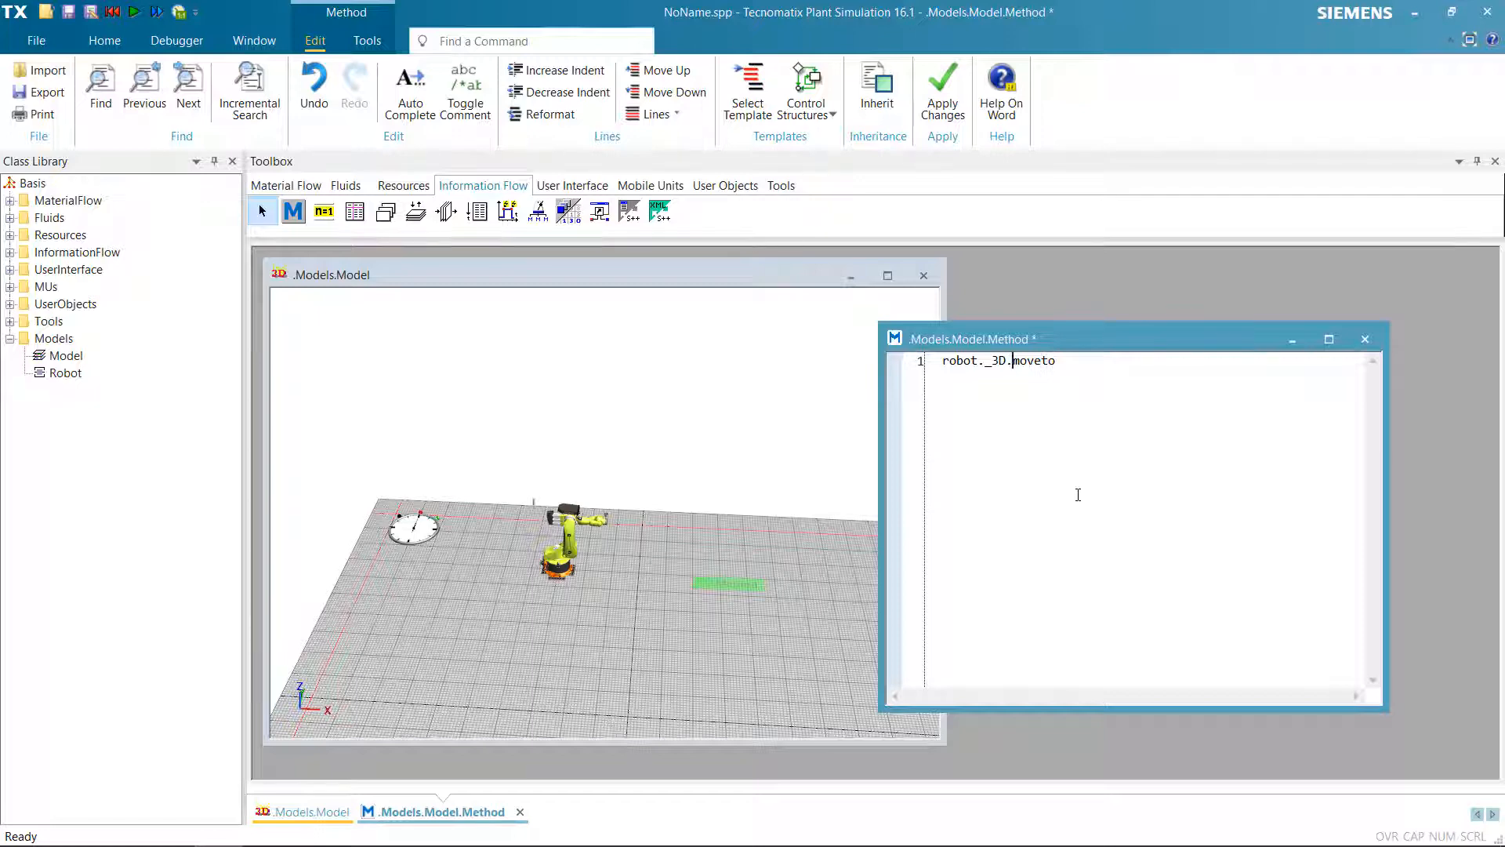
{"action": "type", "text": "Pose"}
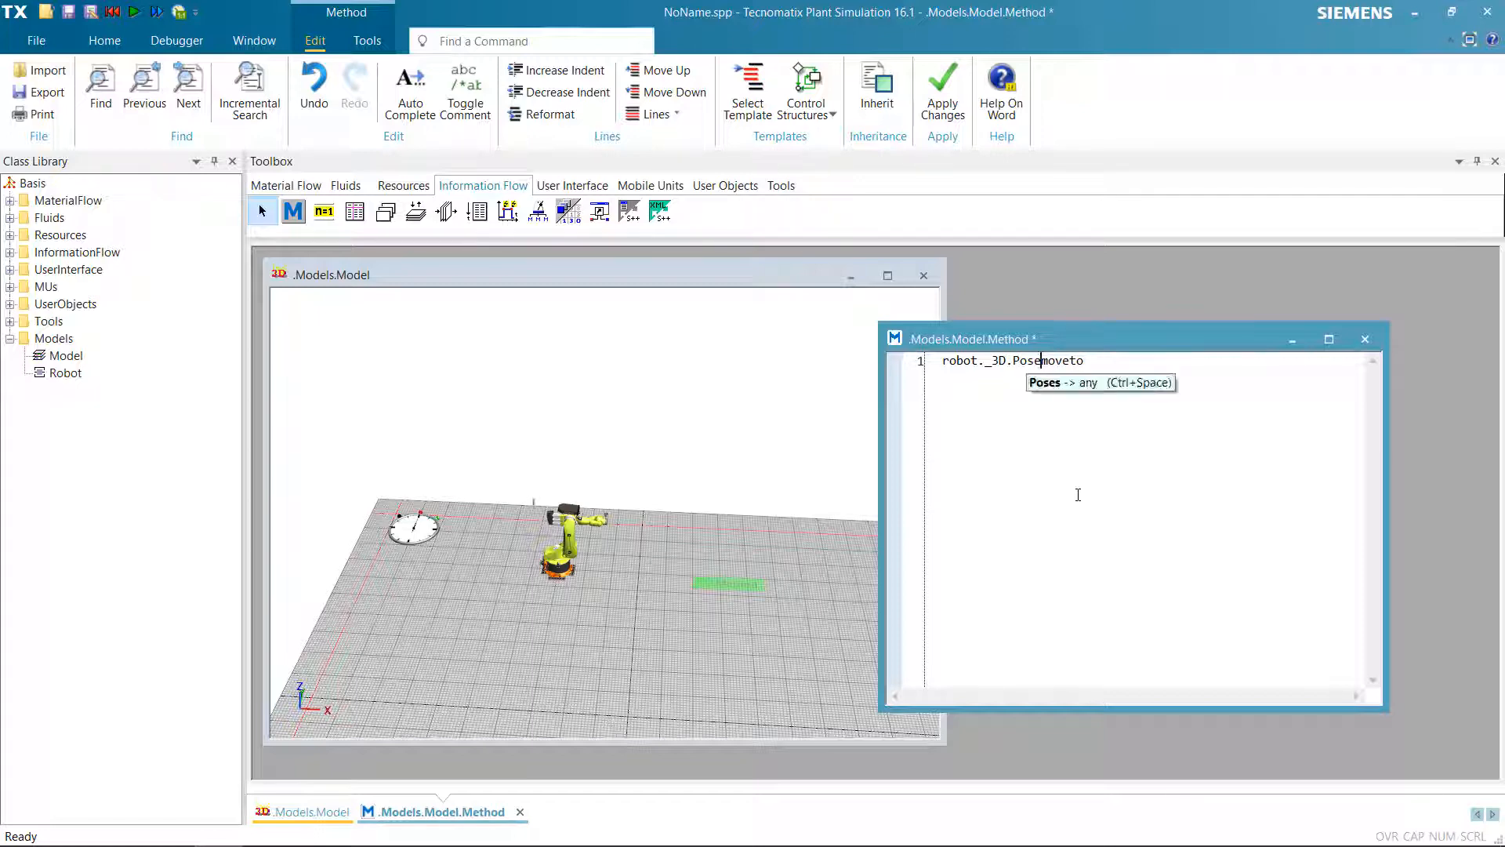
{"action": "type", "text": "s."}
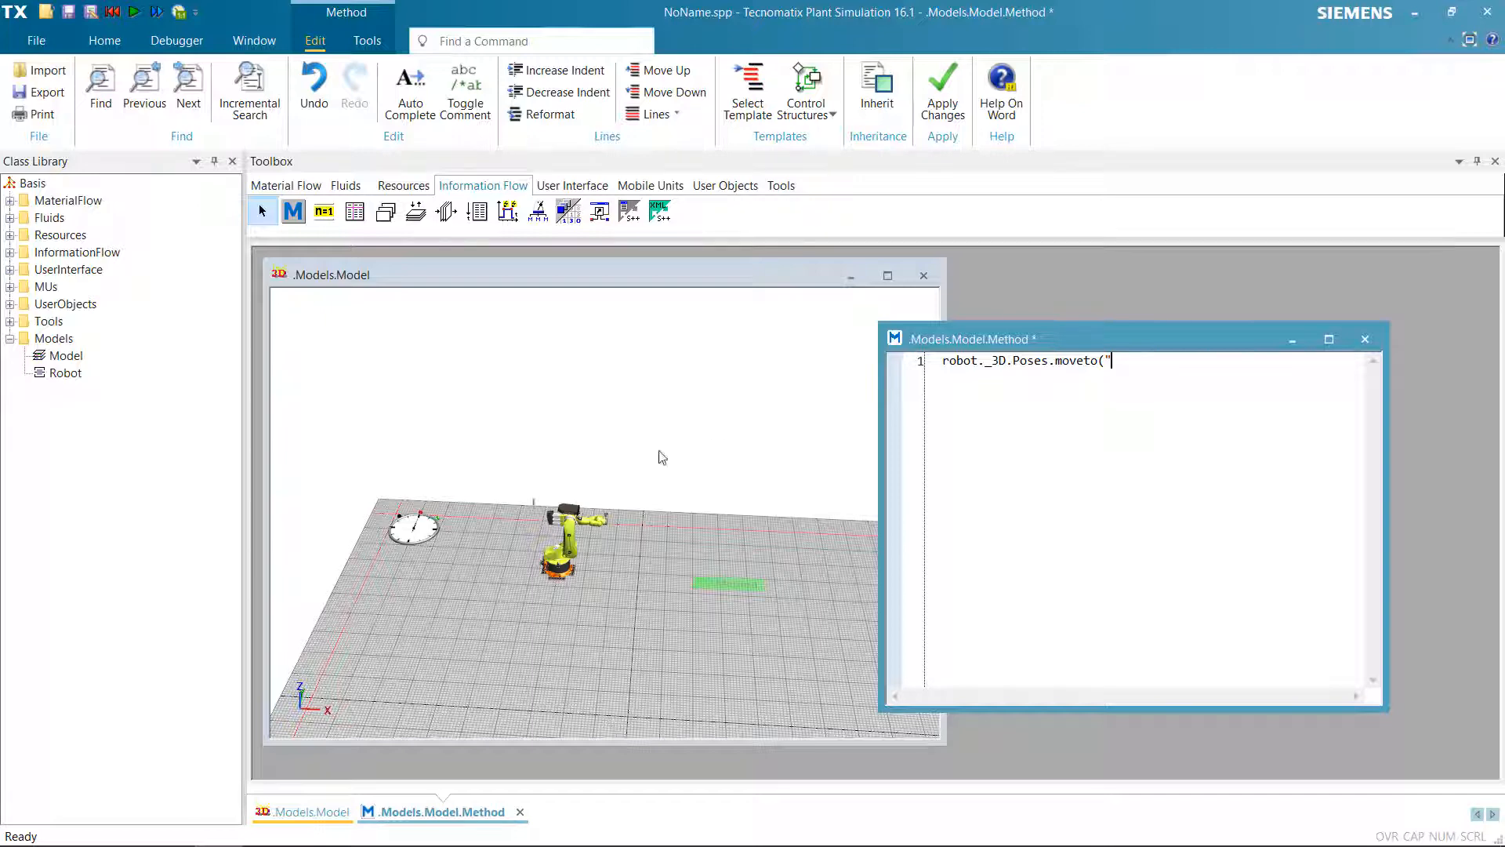
Check the pose name in the placed Robot's 3D properties, complete the call as robot._3D.Poses.moveto("home") and apply the code
{"action": "left_click", "coordinate": [580, 572]}
{"action": "right_click", "coordinate": [580, 571]}
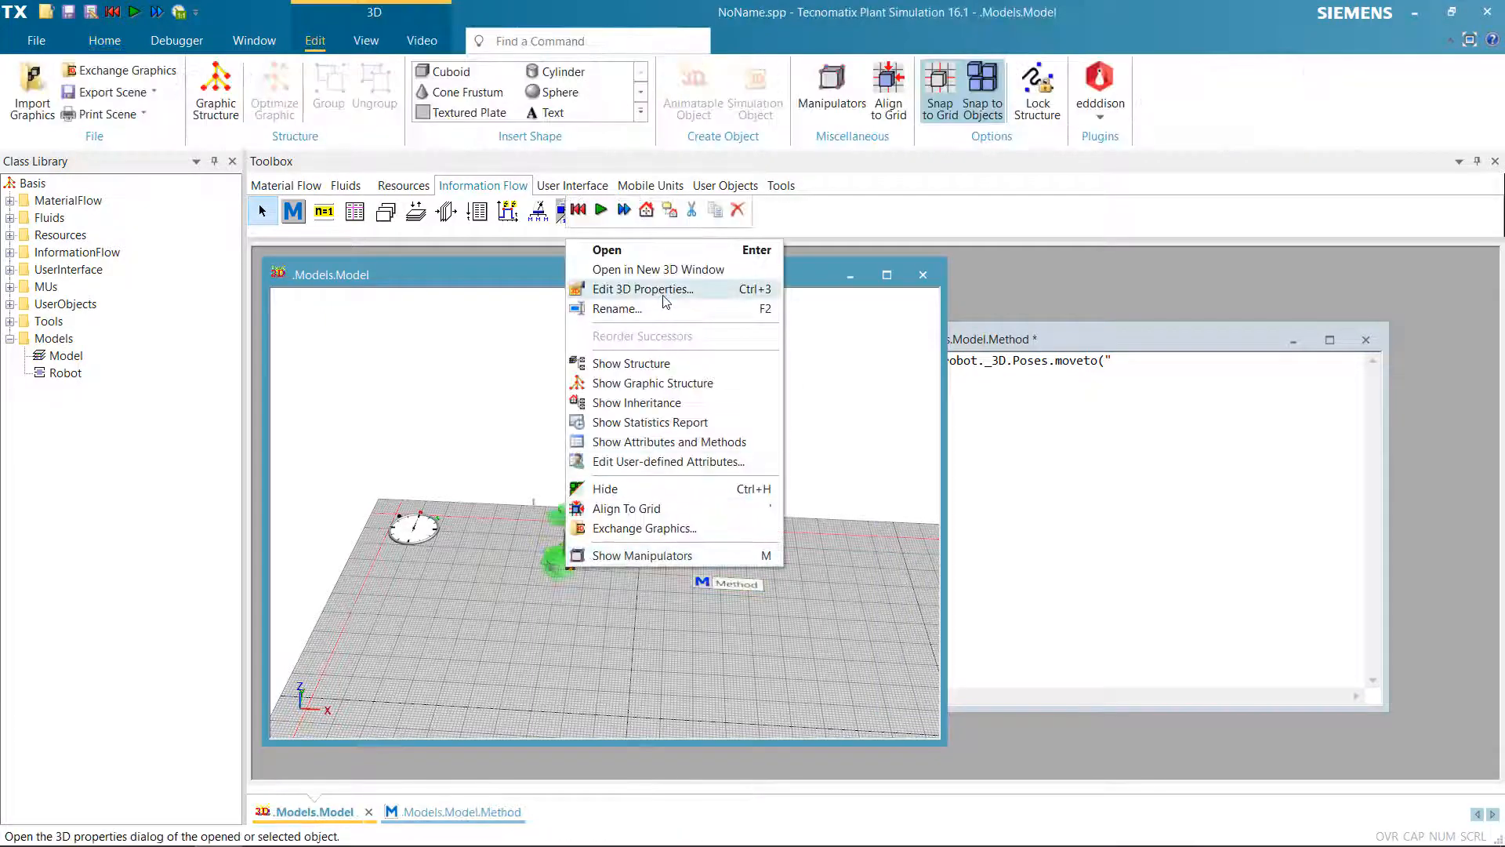
{"action": "left_click", "coordinate": [639, 290]}
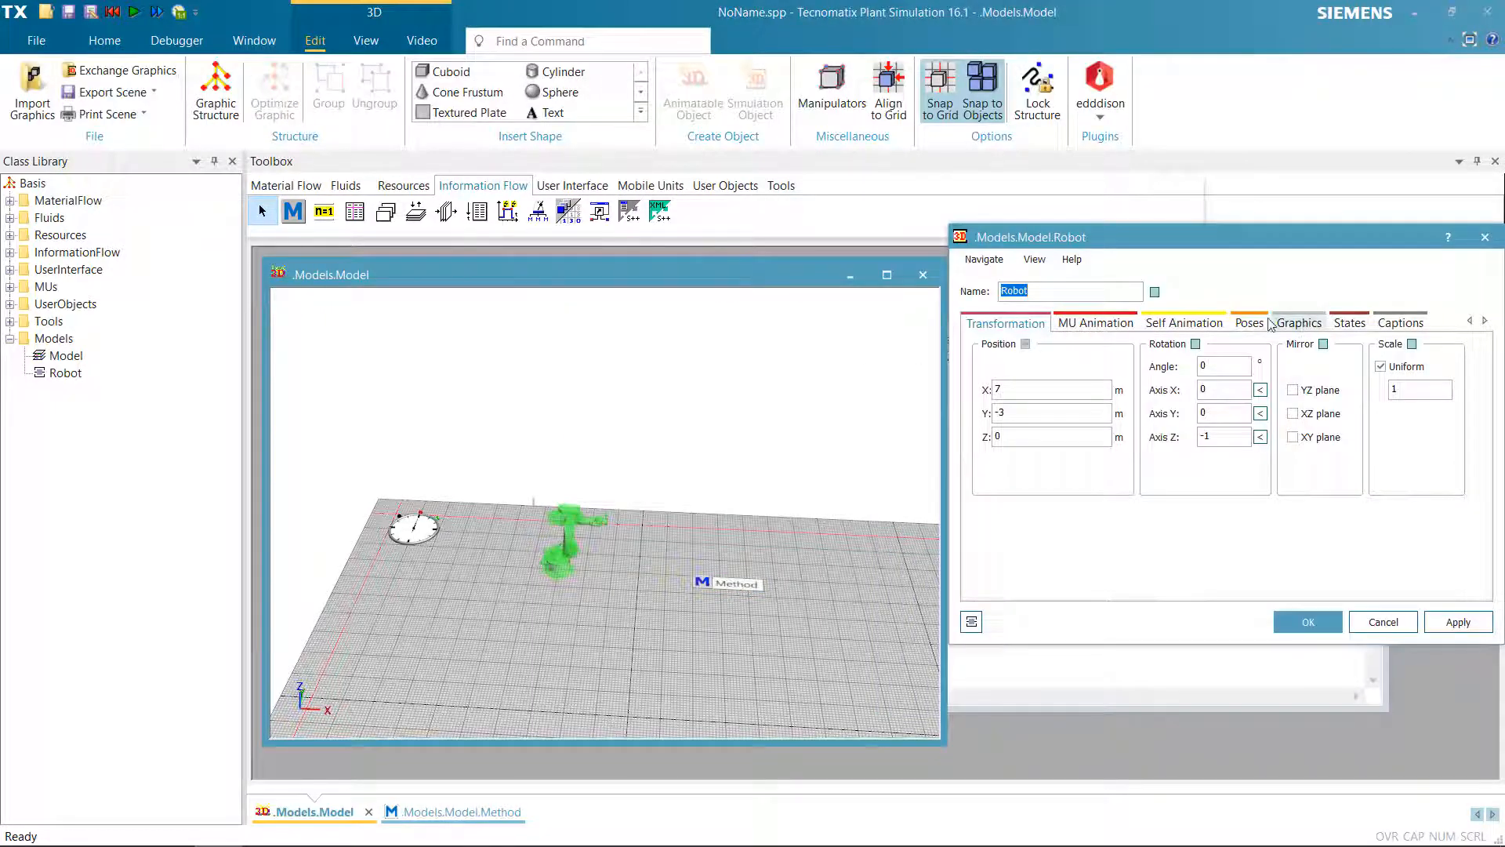
{"action": "left_click", "coordinate": [1262, 323]}
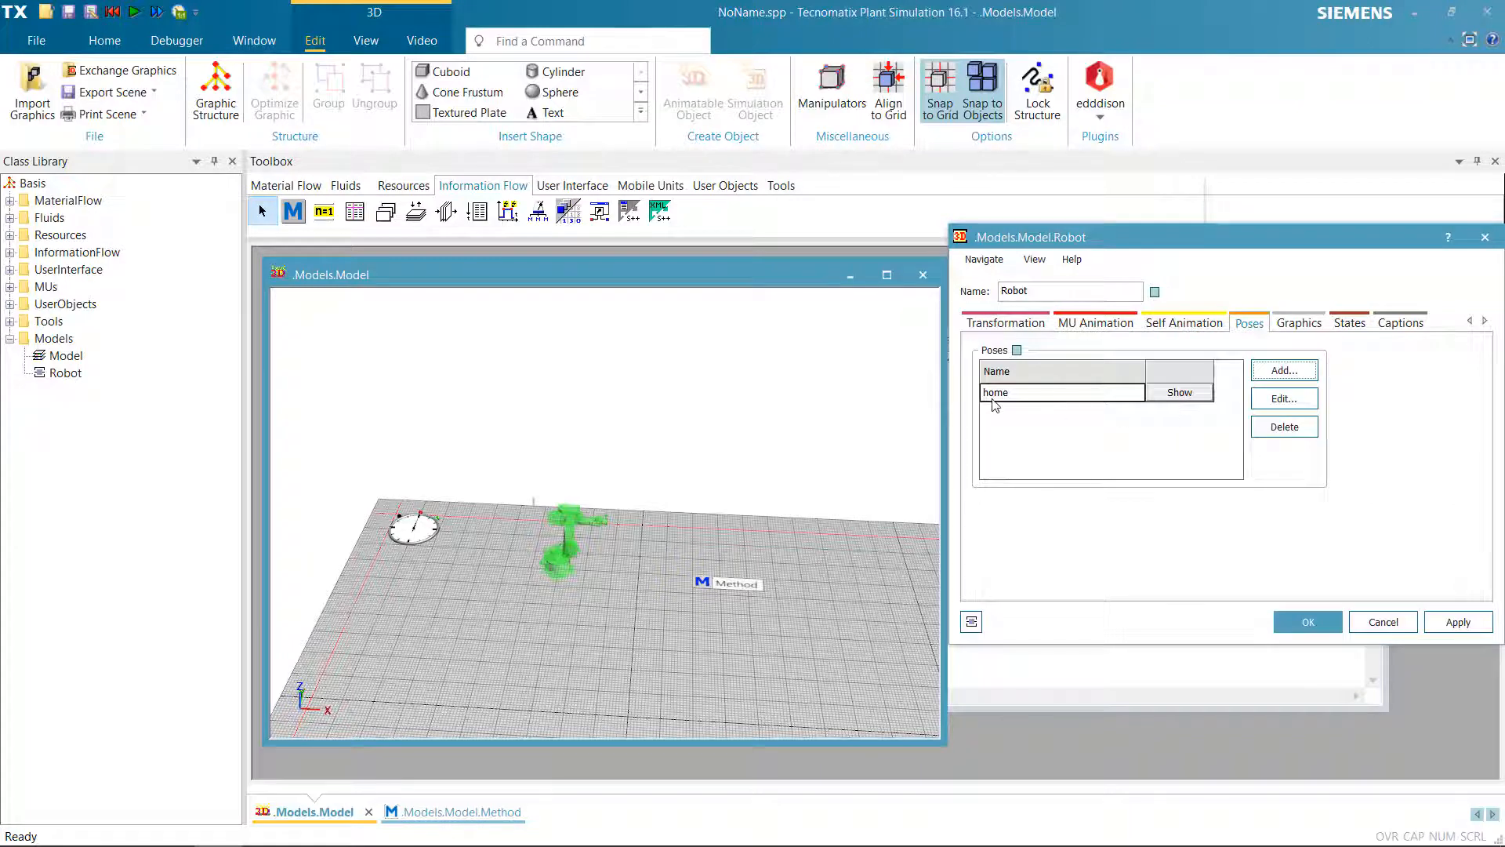
{"action": "left_click", "coordinate": [1293, 621]}
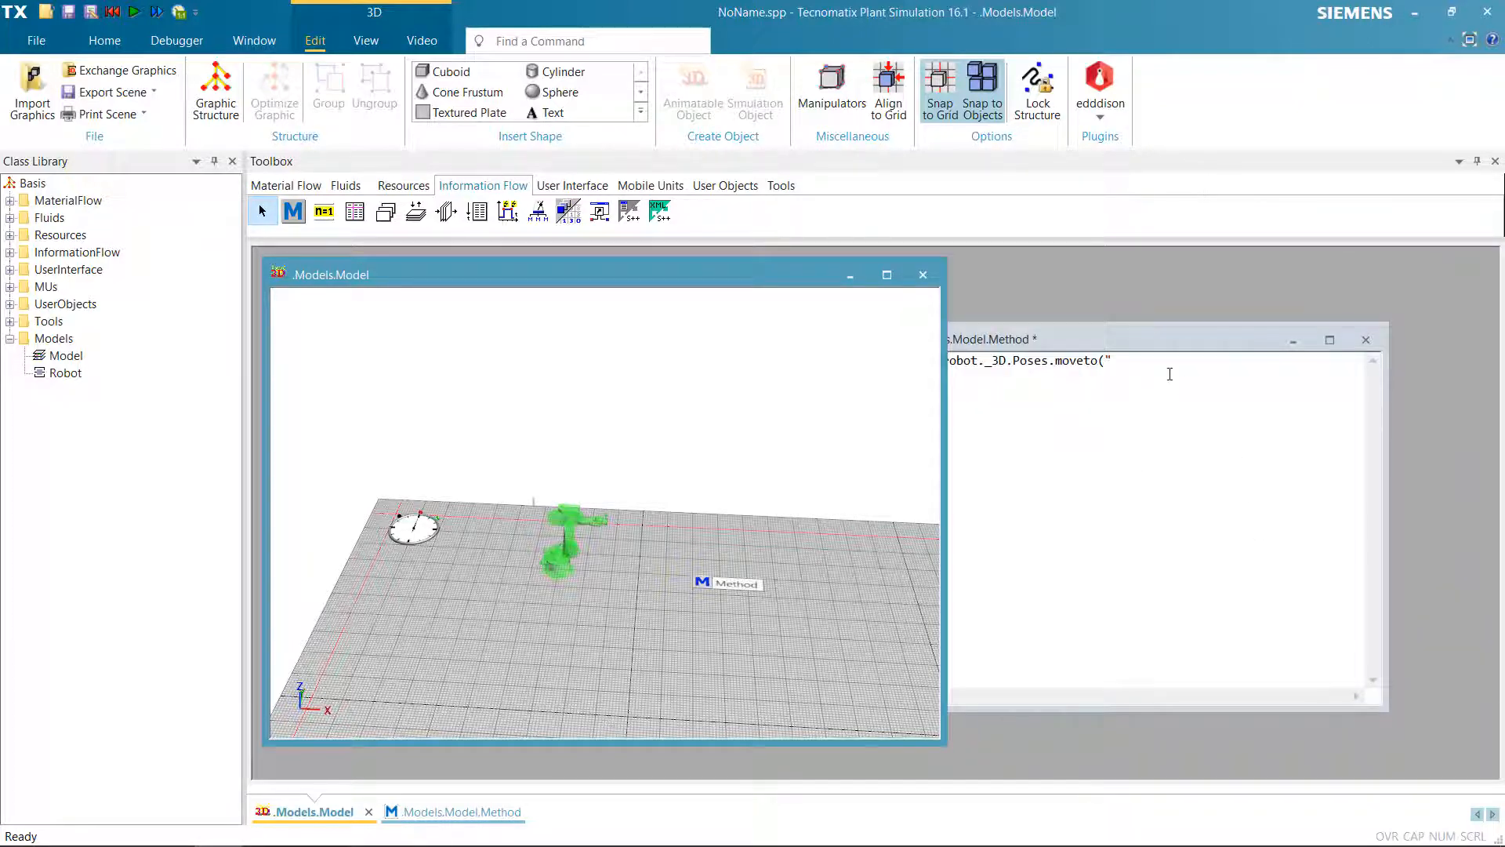
{"action": "left_click", "coordinate": [1170, 374]}
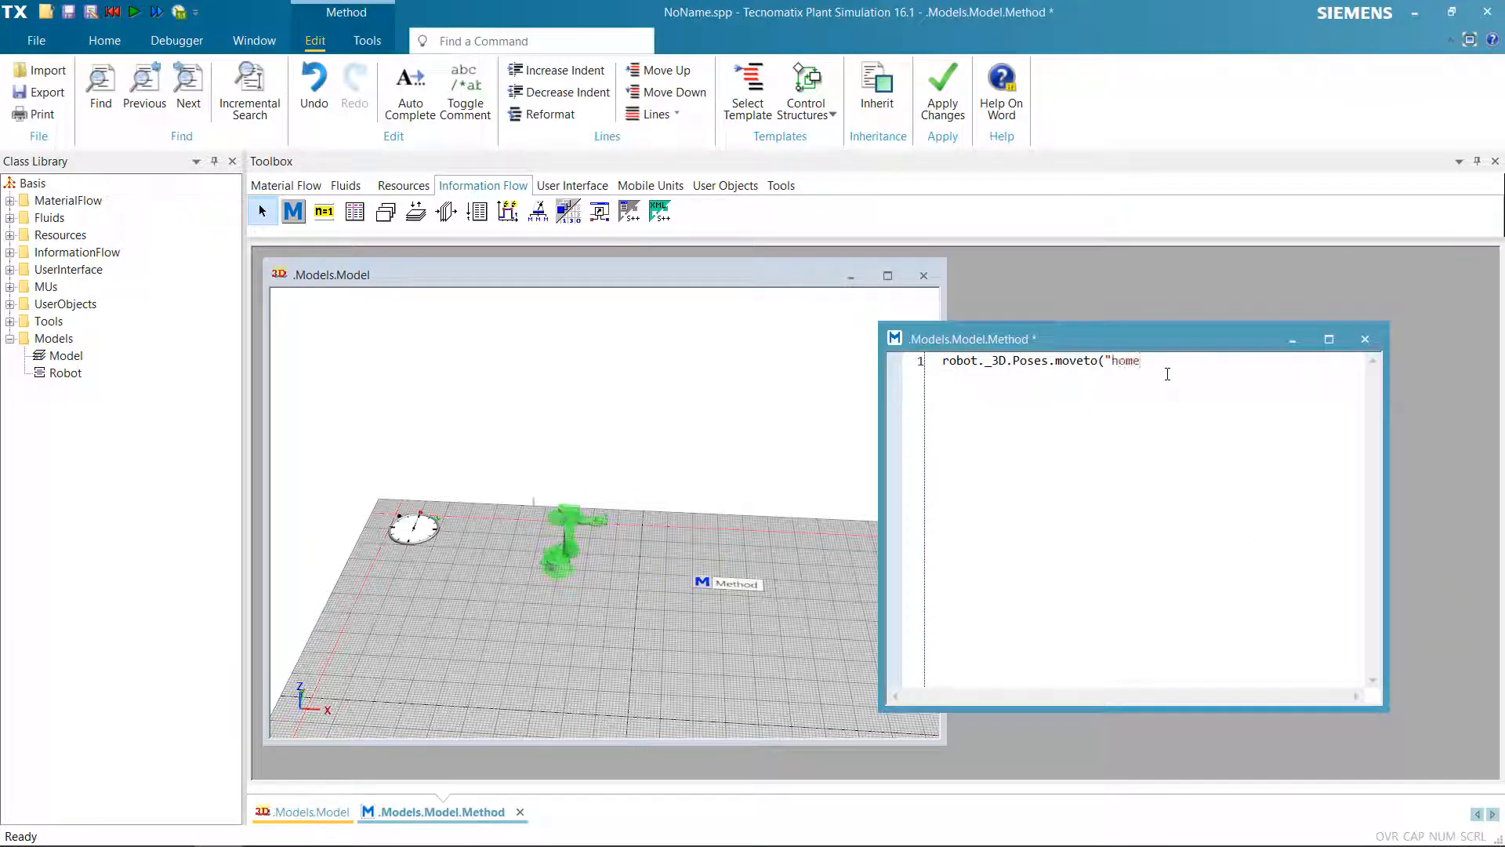
{"action": "key", "text": "F7"}
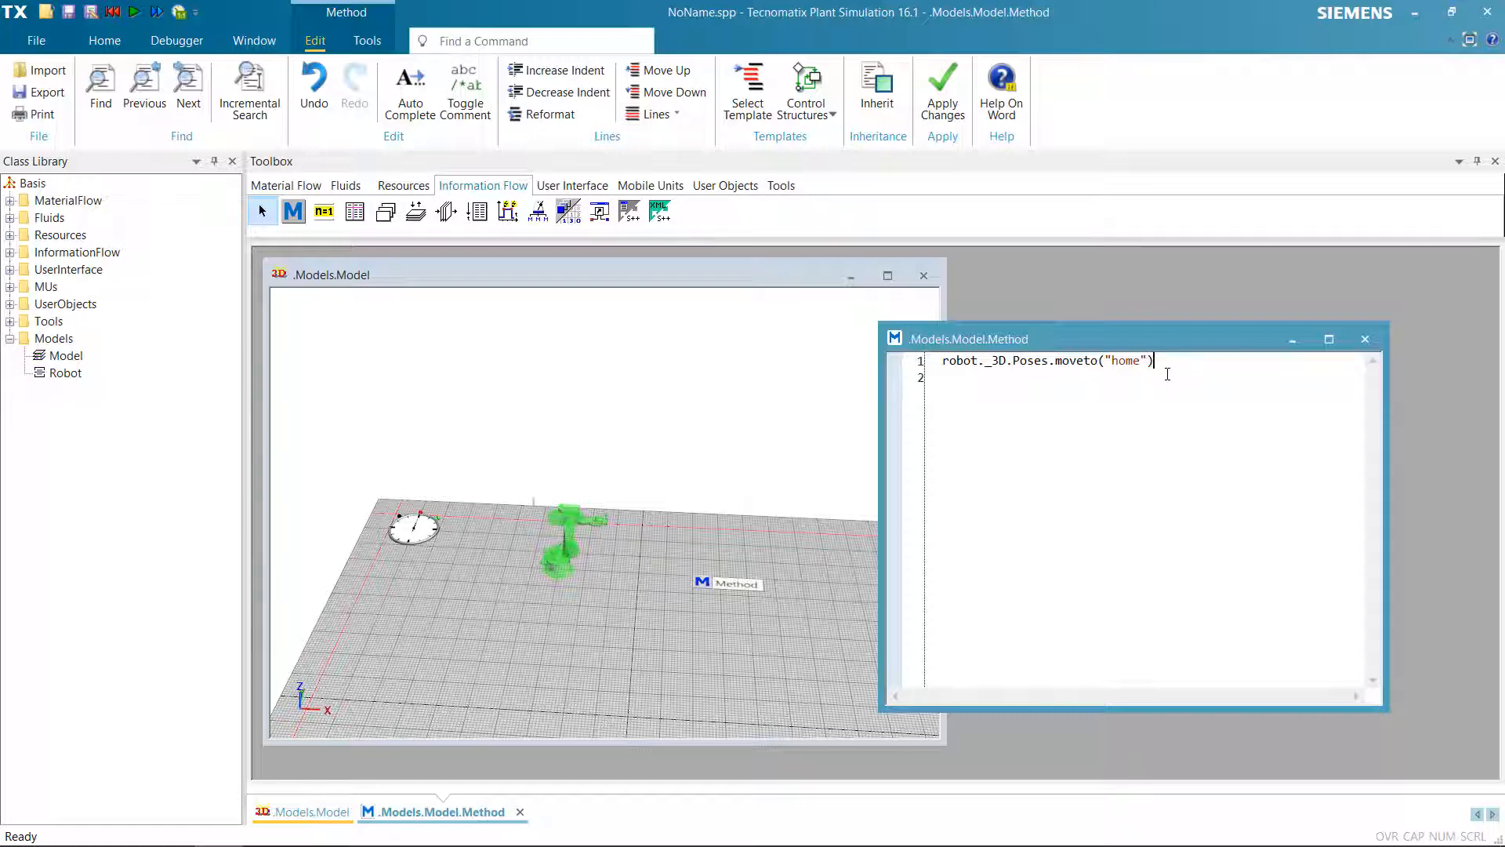
Insert a second Method in front of the event controller, rename it init and open it
{"action": "left_click", "coordinate": [676, 592]}
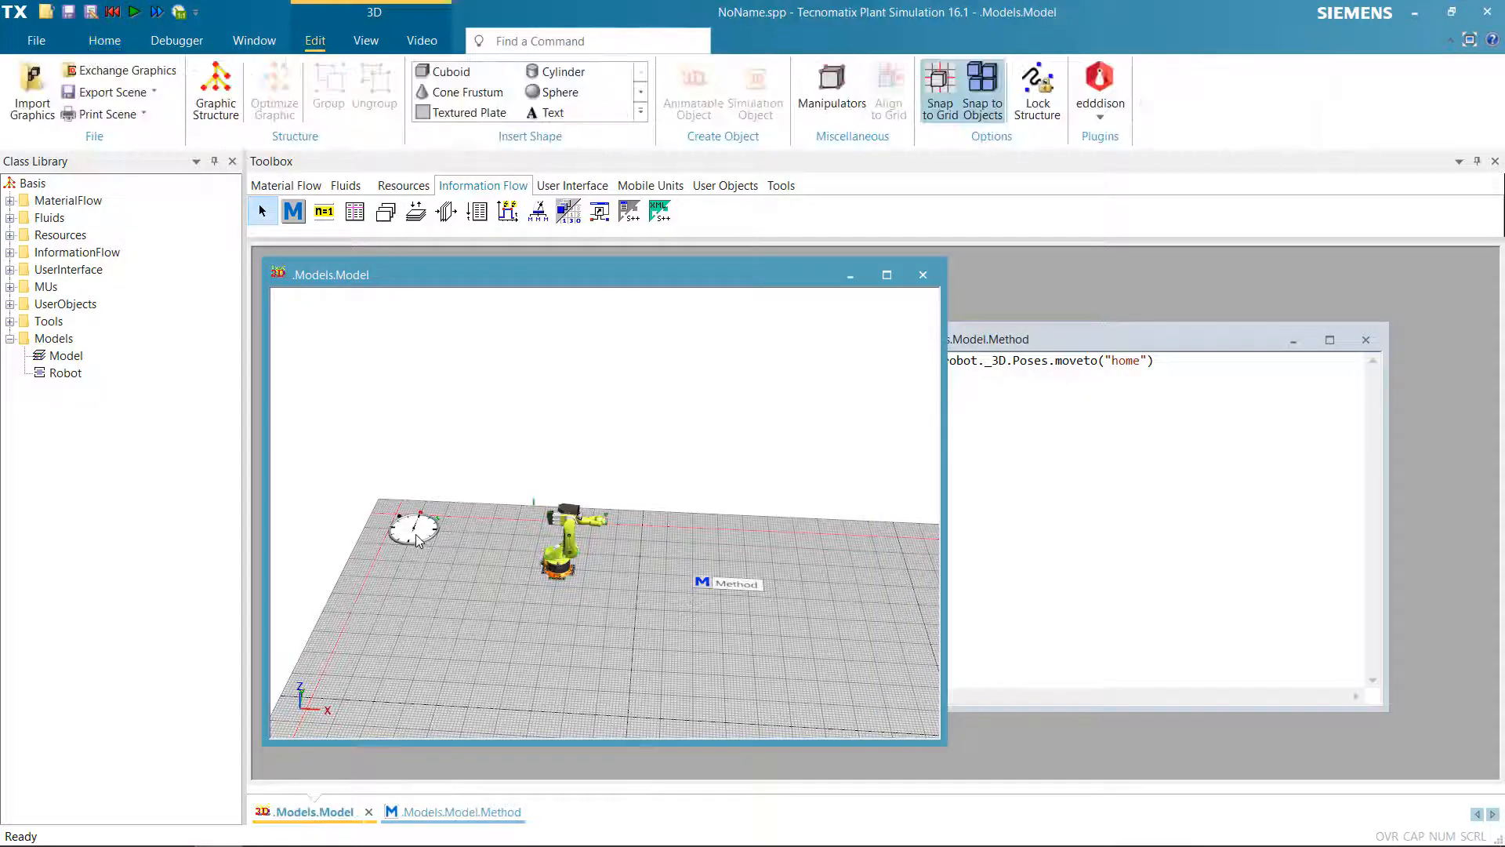
{"action": "left_click", "coordinate": [294, 211]}
{"action": "left_click", "coordinate": [372, 572]}
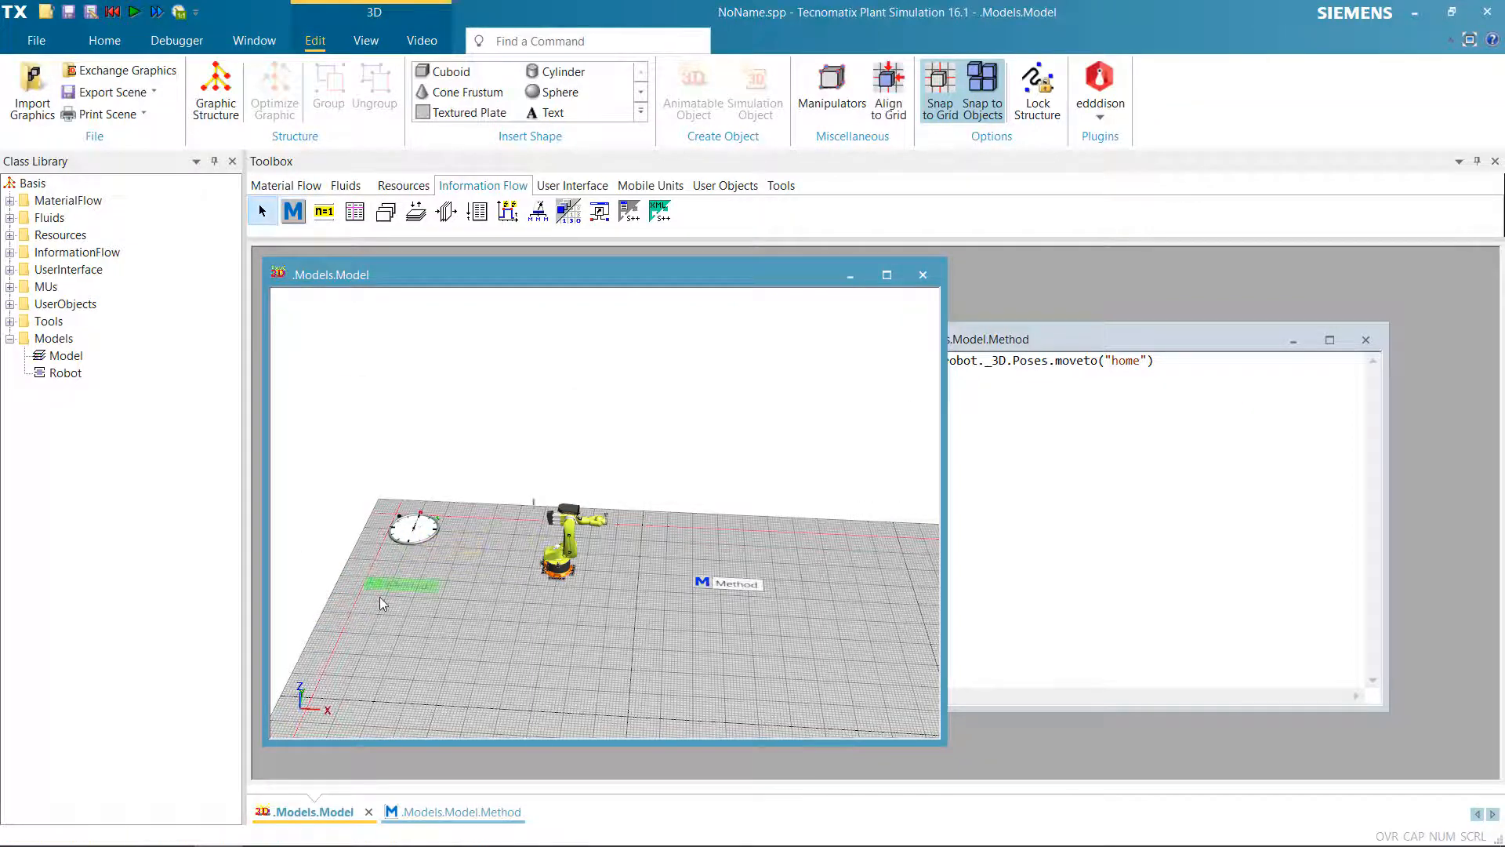
{"action": "key", "text": "F2"}
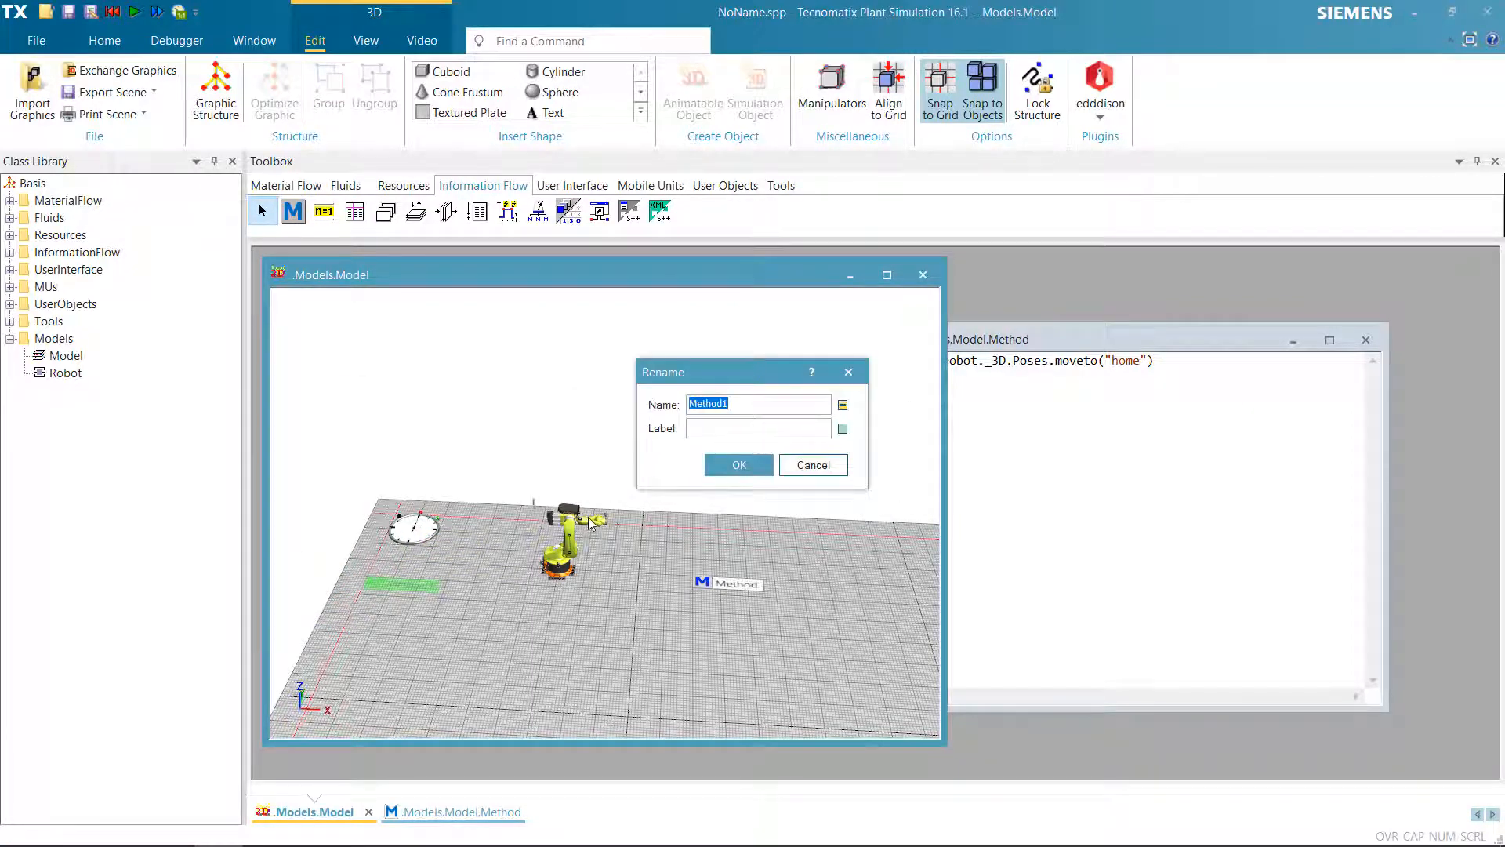
{"action": "type", "text": "init"}
{"action": "key", "text": "Return"}
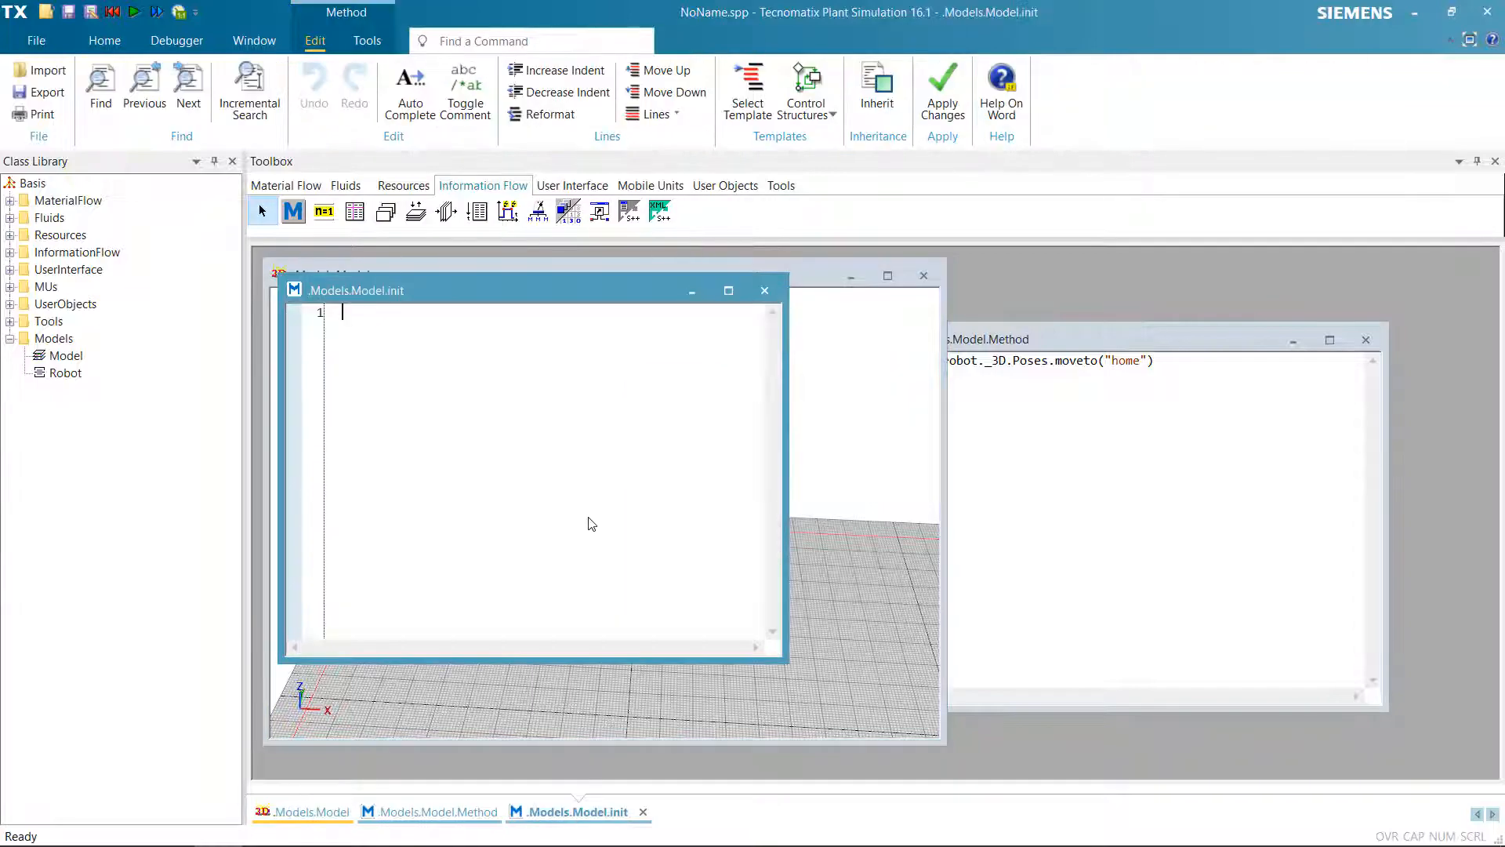
Uncover the Model view, write wait 1:00:00 in the init method and apply the code
{"action": "left_click_drag", "start_coordinate": [535, 289], "coordinate": [1138, 341]}
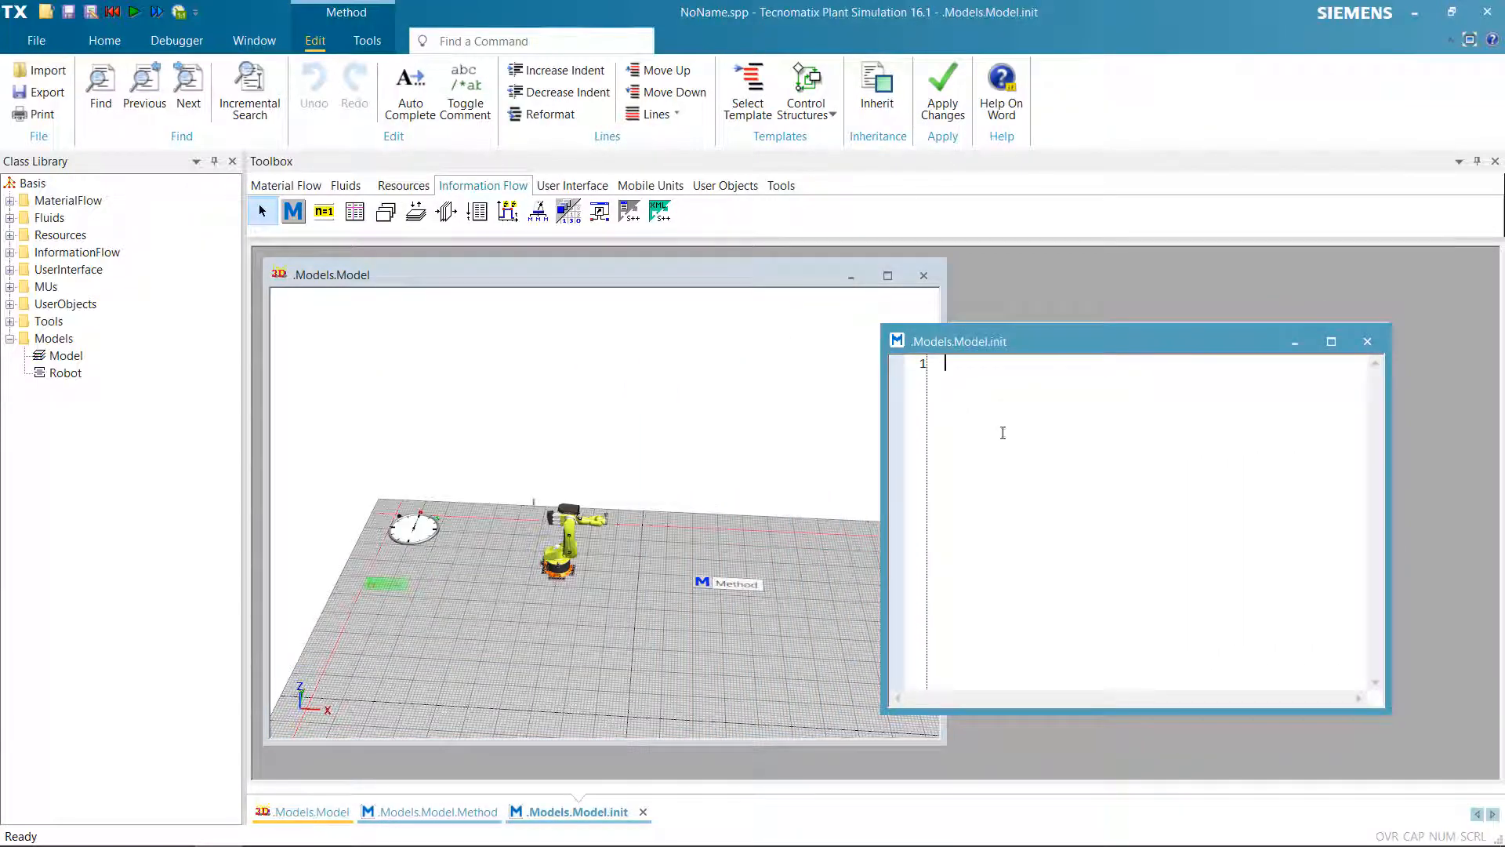
{"action": "left_click", "coordinate": [428, 594]}
{"action": "scroll", "coordinate": [331, 600], "scroll_direction": "up", "scroll_amount": 5}
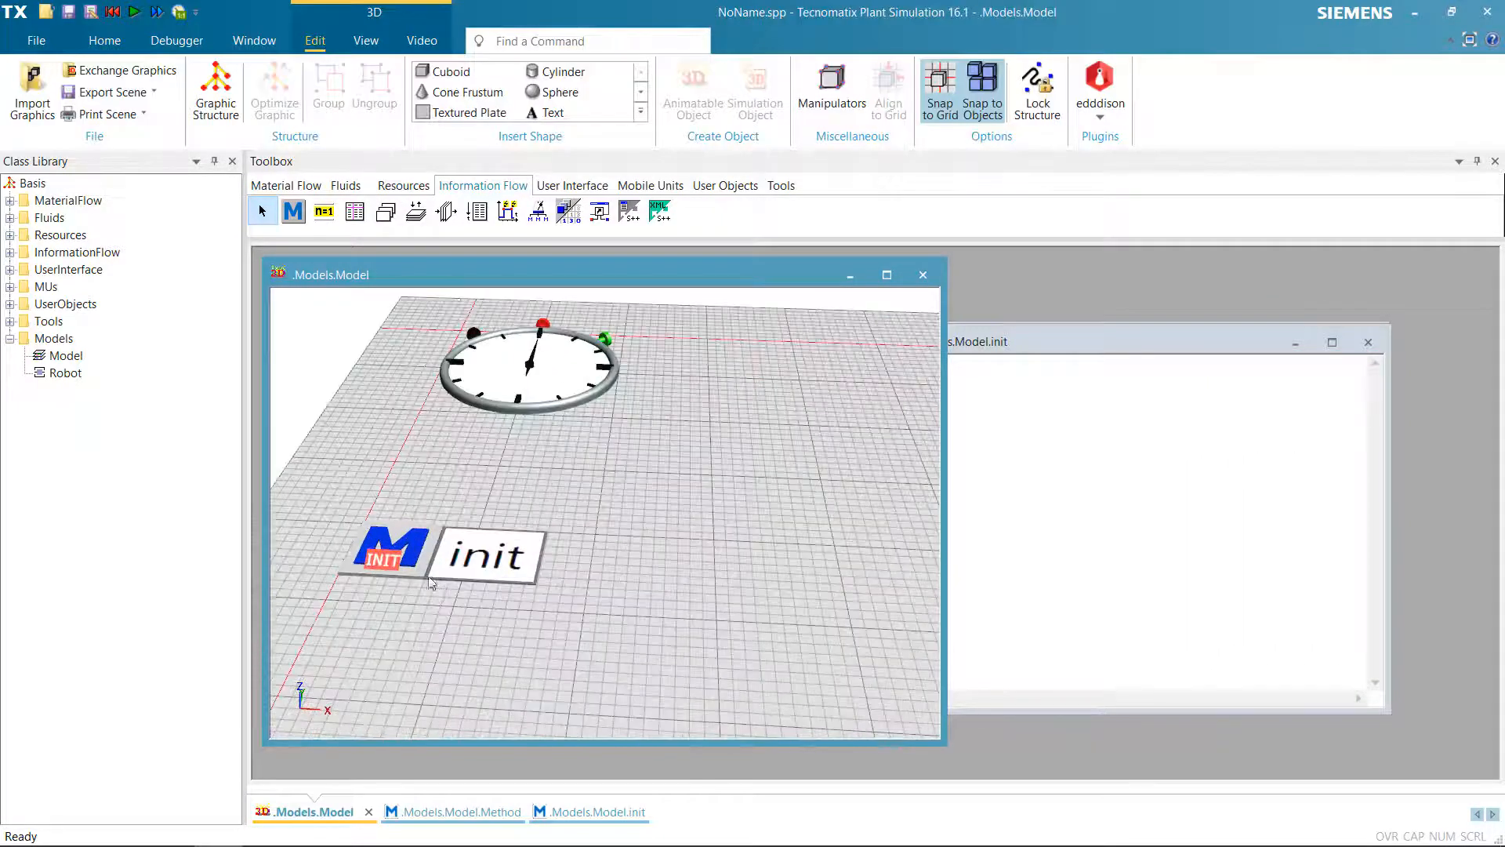
{"action": "left_click", "coordinate": [1175, 569]}
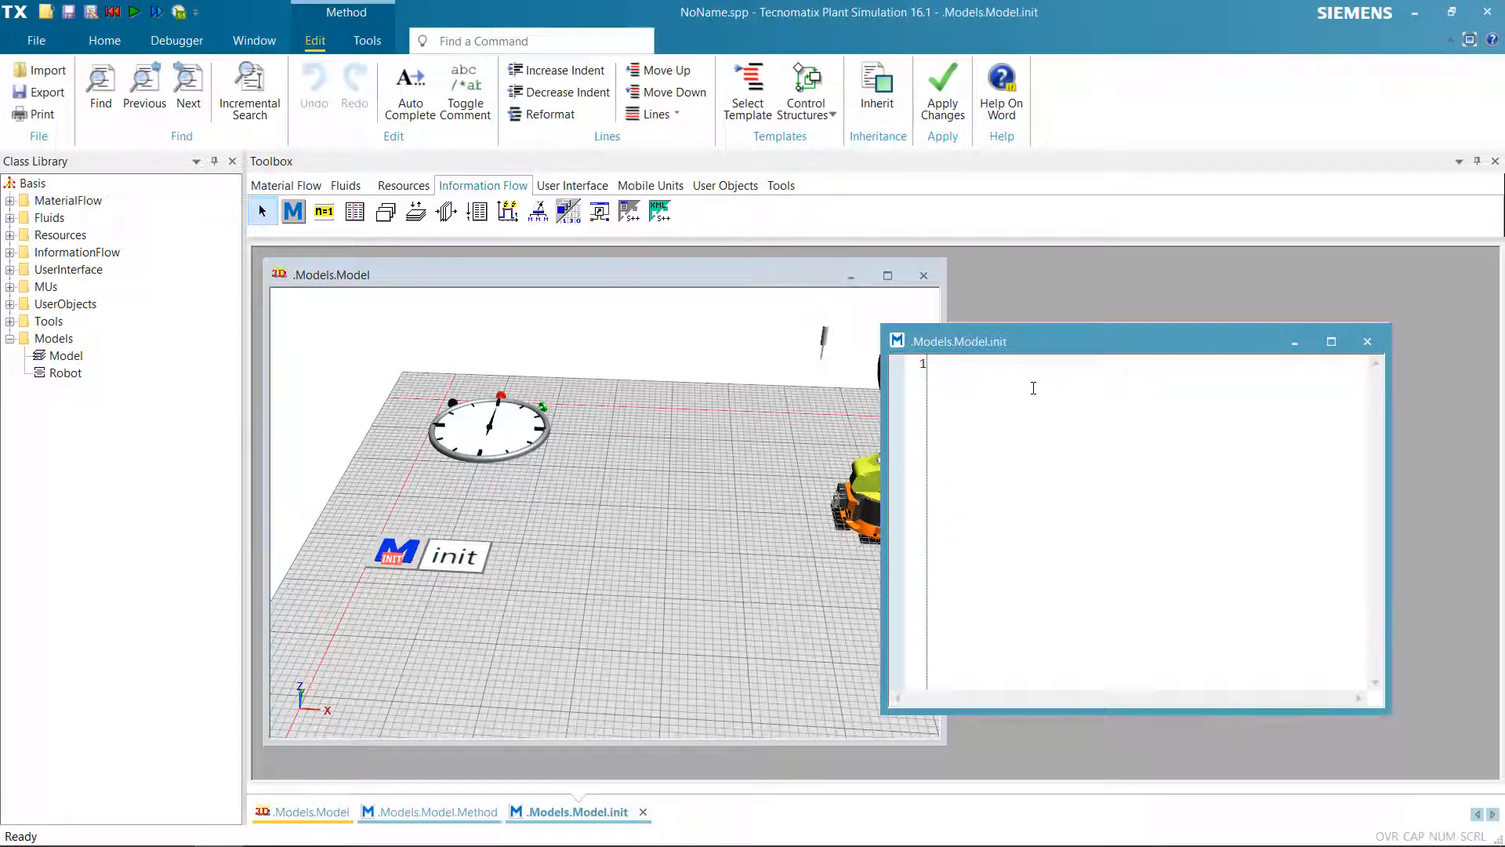
{"action": "type", "text": "wait 1:00:00"}
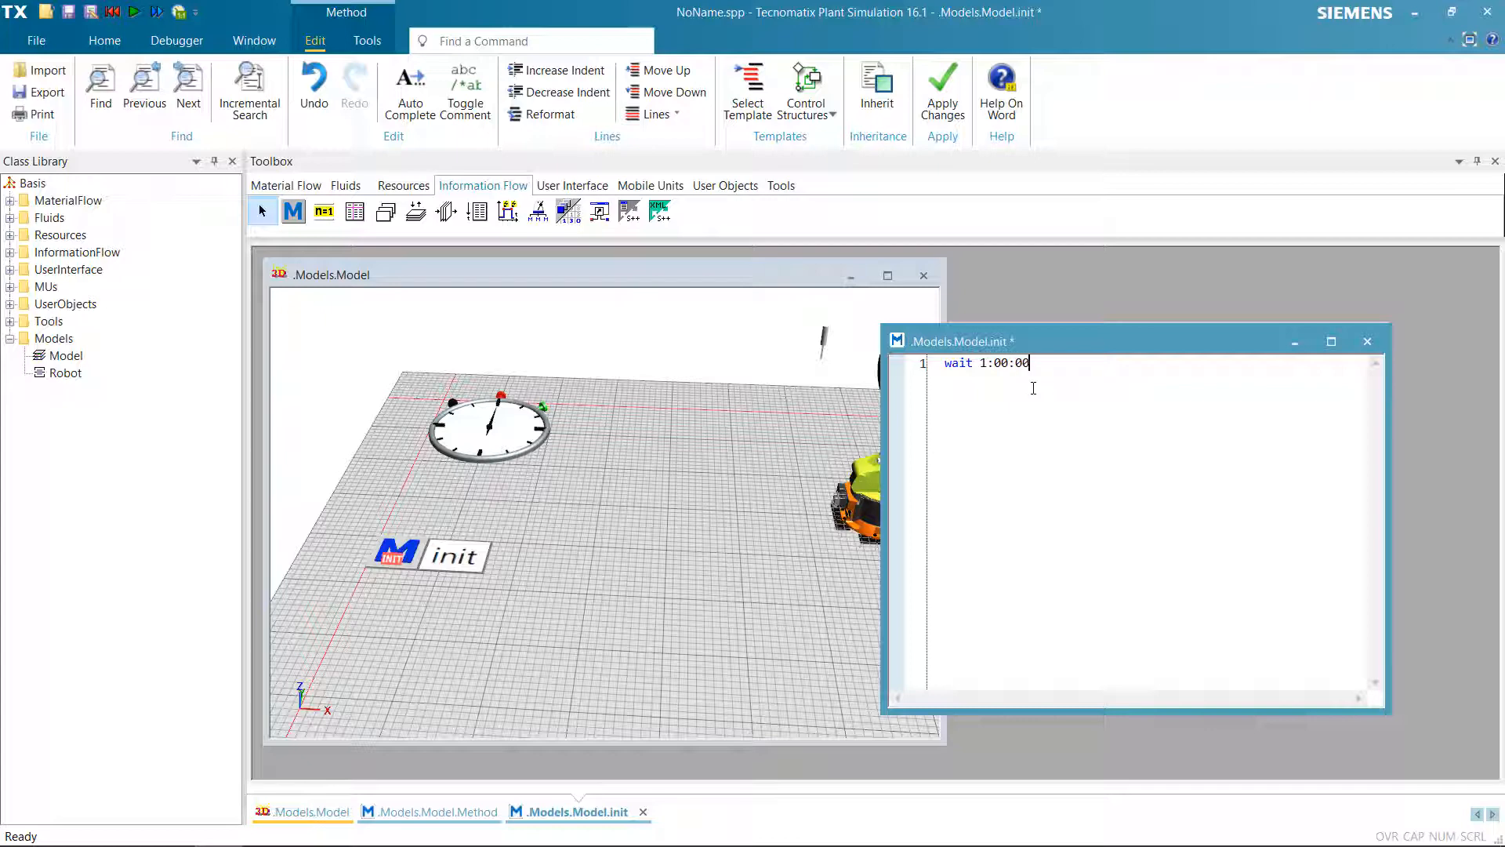
{"action": "key", "text": "F7"}
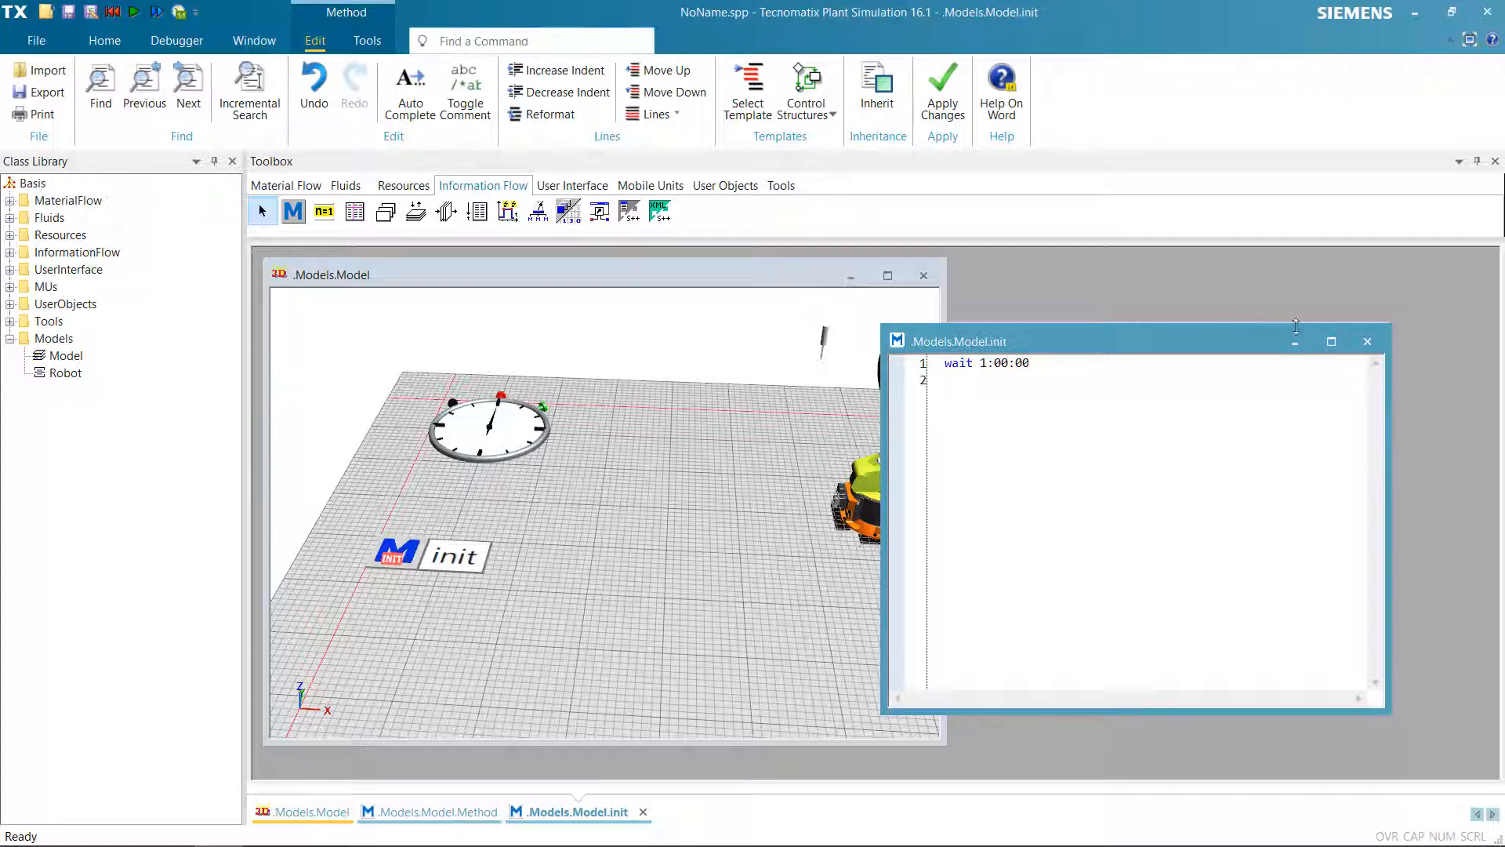
Close the init method and set the event controller to run in real time with factor 1
{"action": "left_click", "coordinate": [1367, 341]}
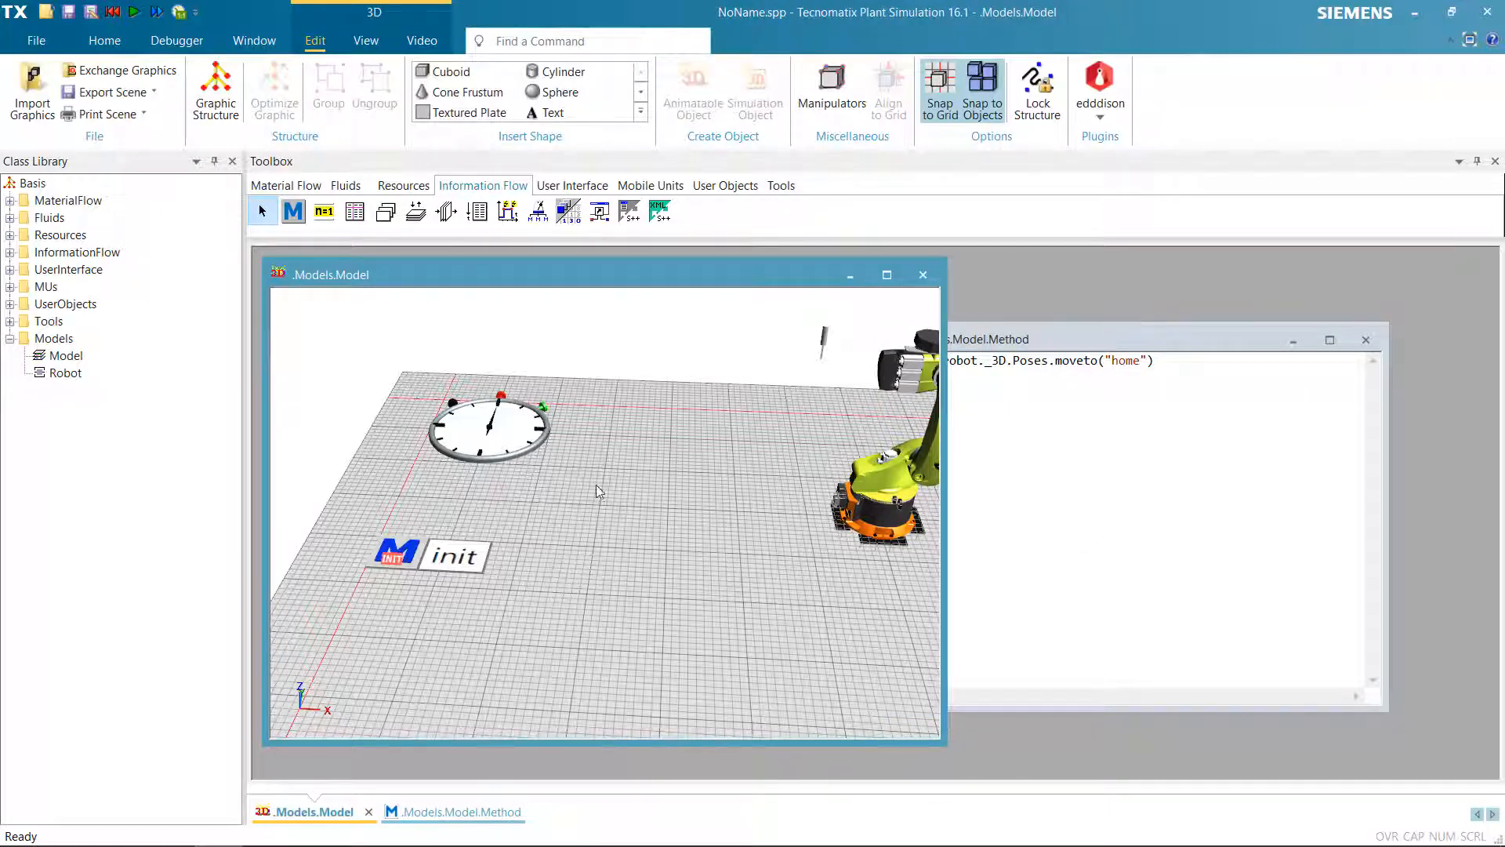
{"action": "double_click", "coordinate": [510, 423]}
{"action": "left_click", "coordinate": [675, 510]}
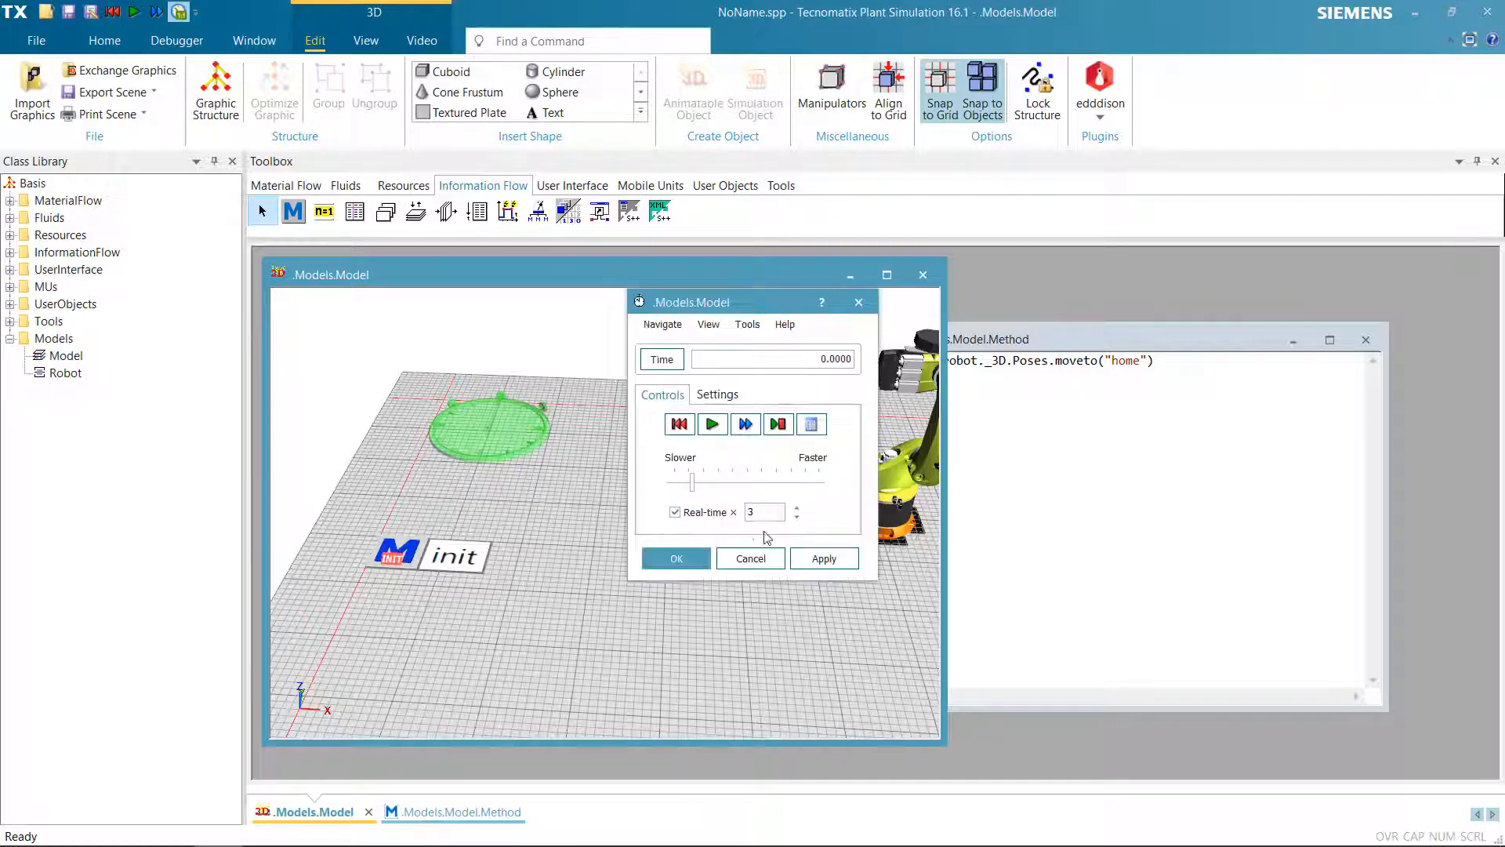
{"action": "left_click_drag", "start_coordinate": [776, 514], "coordinate": [671, 512]}
{"action": "type", "text": "1"}
{"action": "left_click", "coordinate": [809, 561]}
{"action": "left_click", "coordinate": [665, 561]}
Start the simulation with the robot in view, reopen the event controller and place it clear of the robot
{"action": "scroll", "coordinate": [657, 549], "scroll_direction": "down", "scroll_amount": 3}
{"action": "left_click_drag", "start_coordinate": [588, 516], "coordinate": [549, 512]}
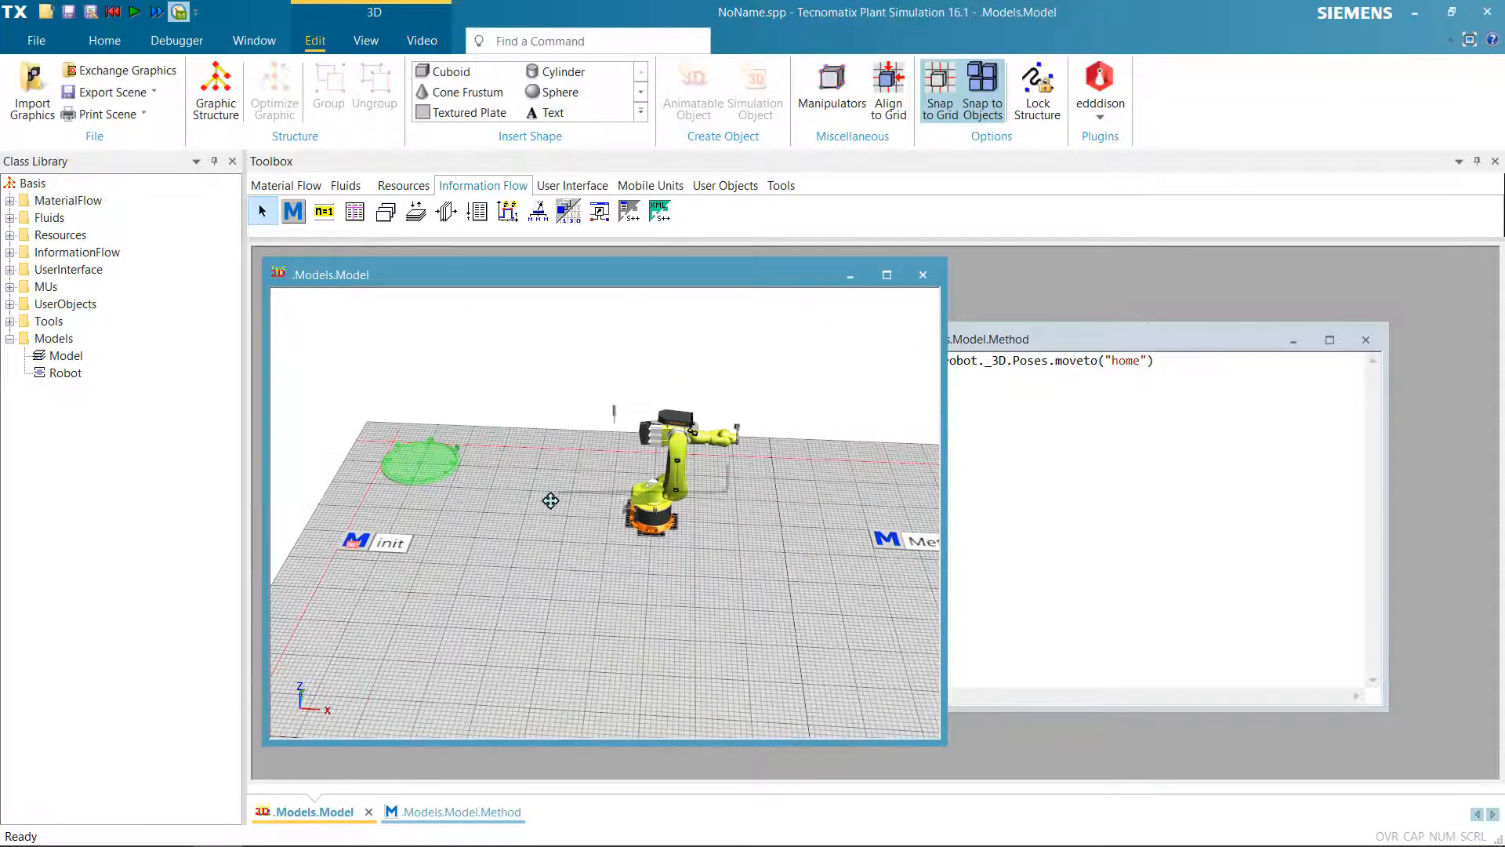
{"action": "right_click", "coordinate": [551, 502]}
{"action": "left_click", "coordinate": [596, 474]}
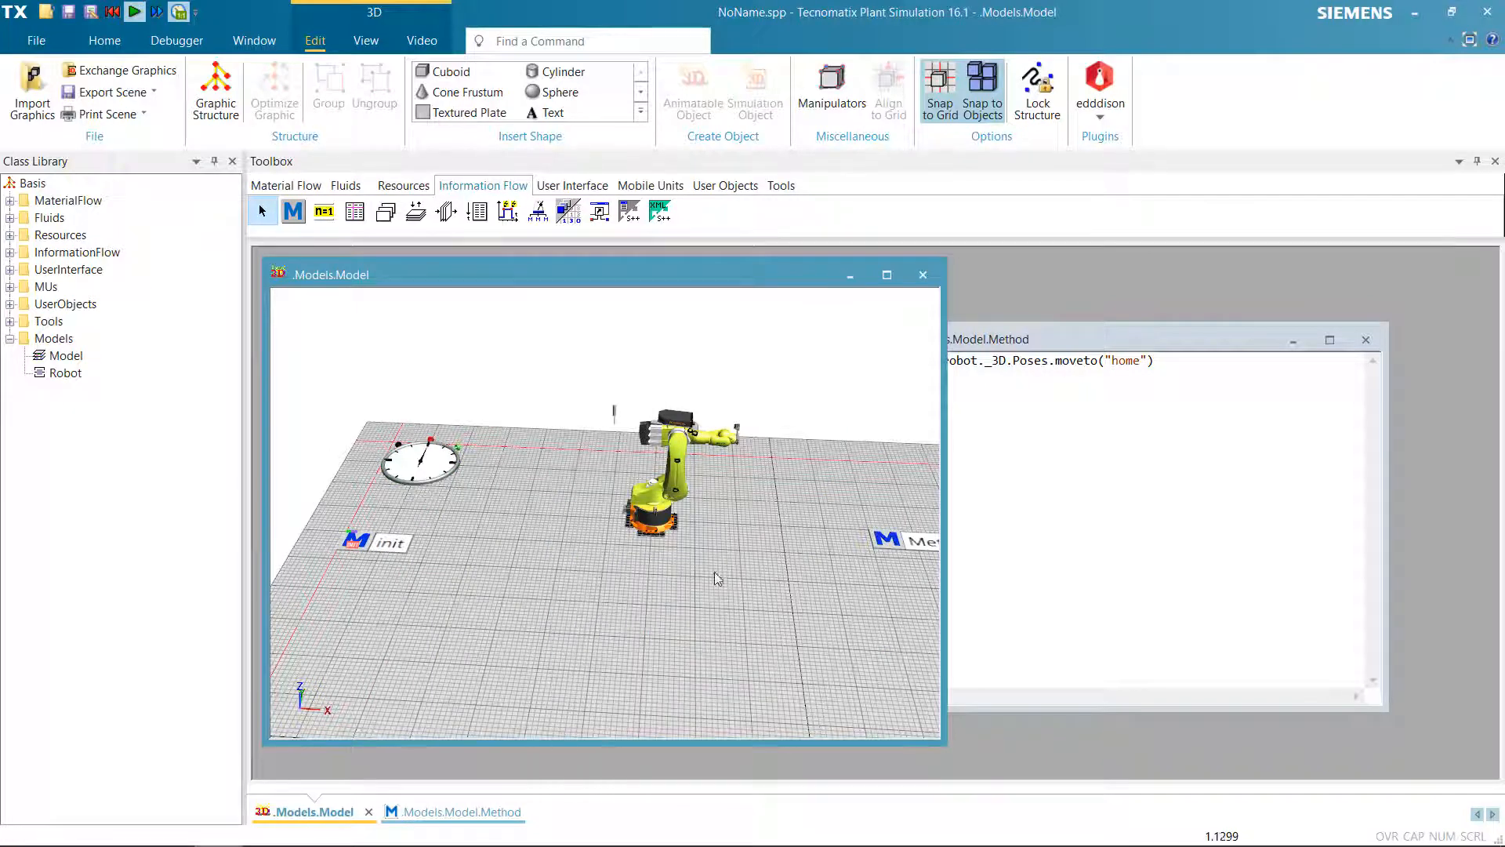
{"action": "double_click", "coordinate": [430, 469]}
{"action": "left_click_drag", "start_coordinate": [728, 306], "coordinate": [408, 119]}
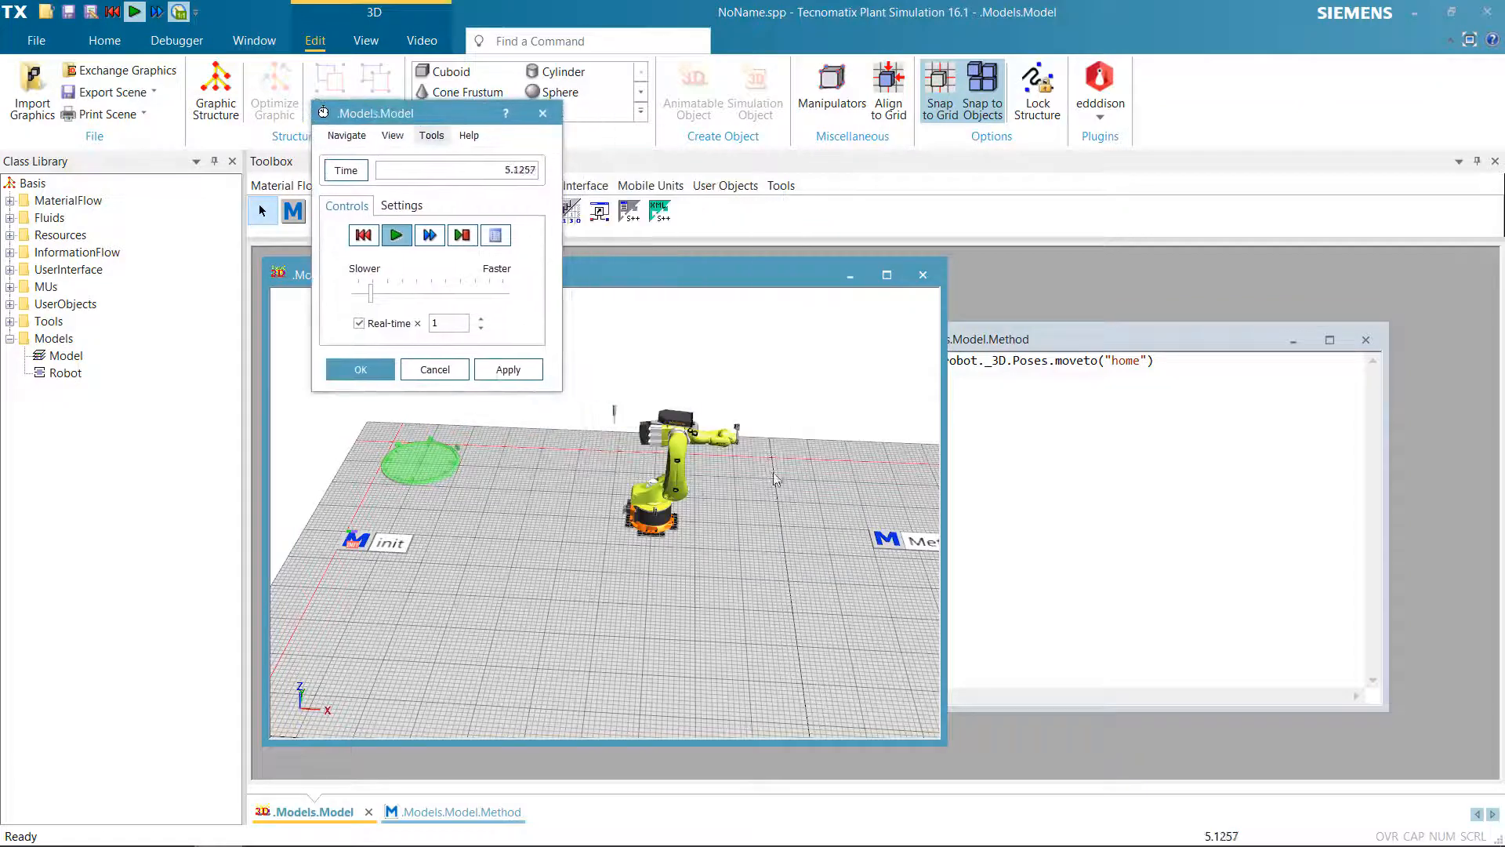
Run the Method with the home pose call and examine the robot's movement up close in the Model
{"action": "left_click", "coordinate": [1052, 554]}
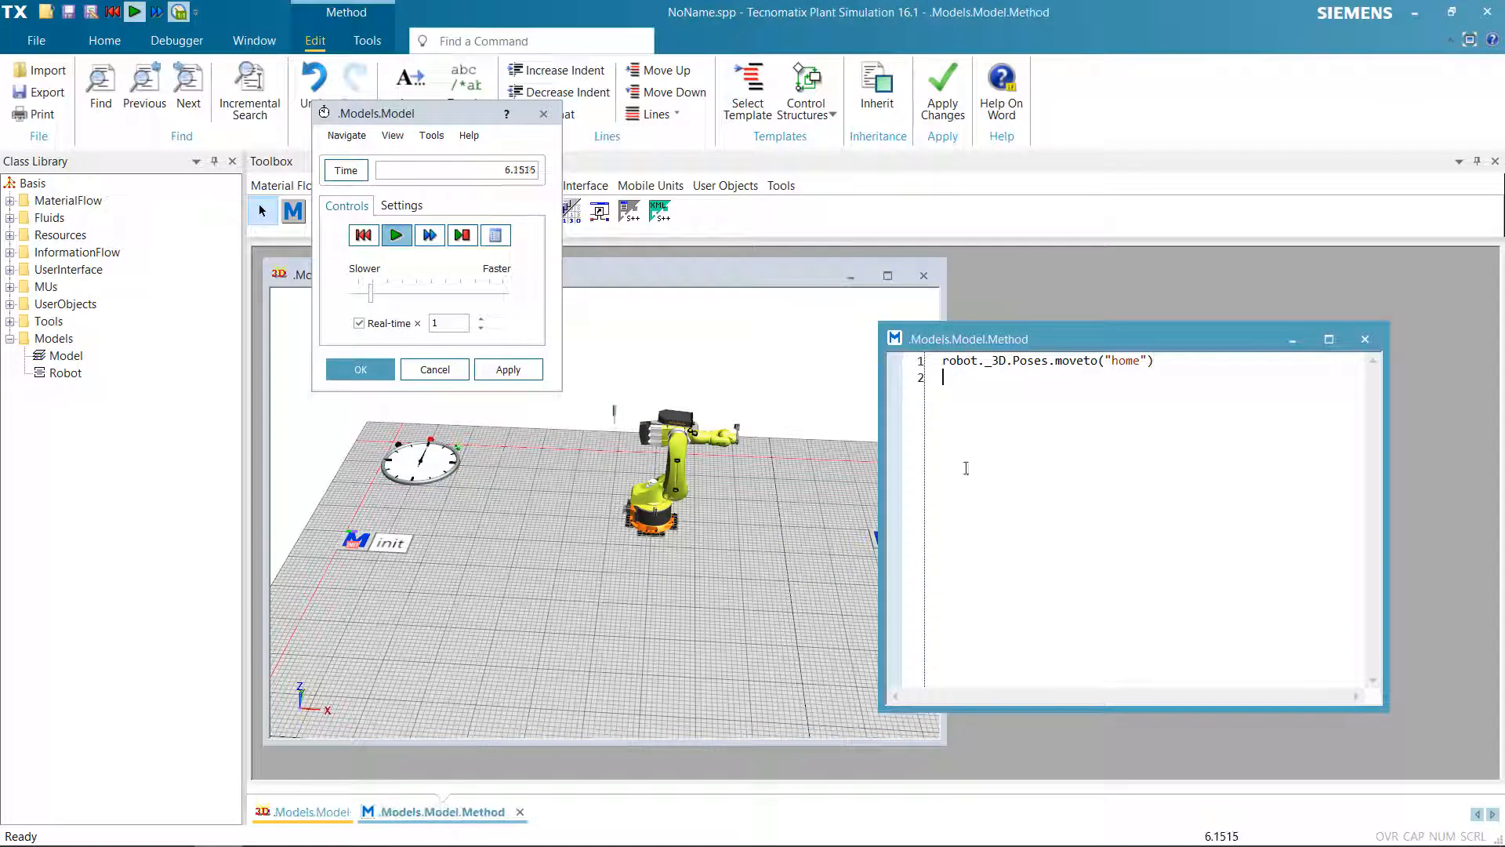
{"action": "right_click", "coordinate": [984, 359]}
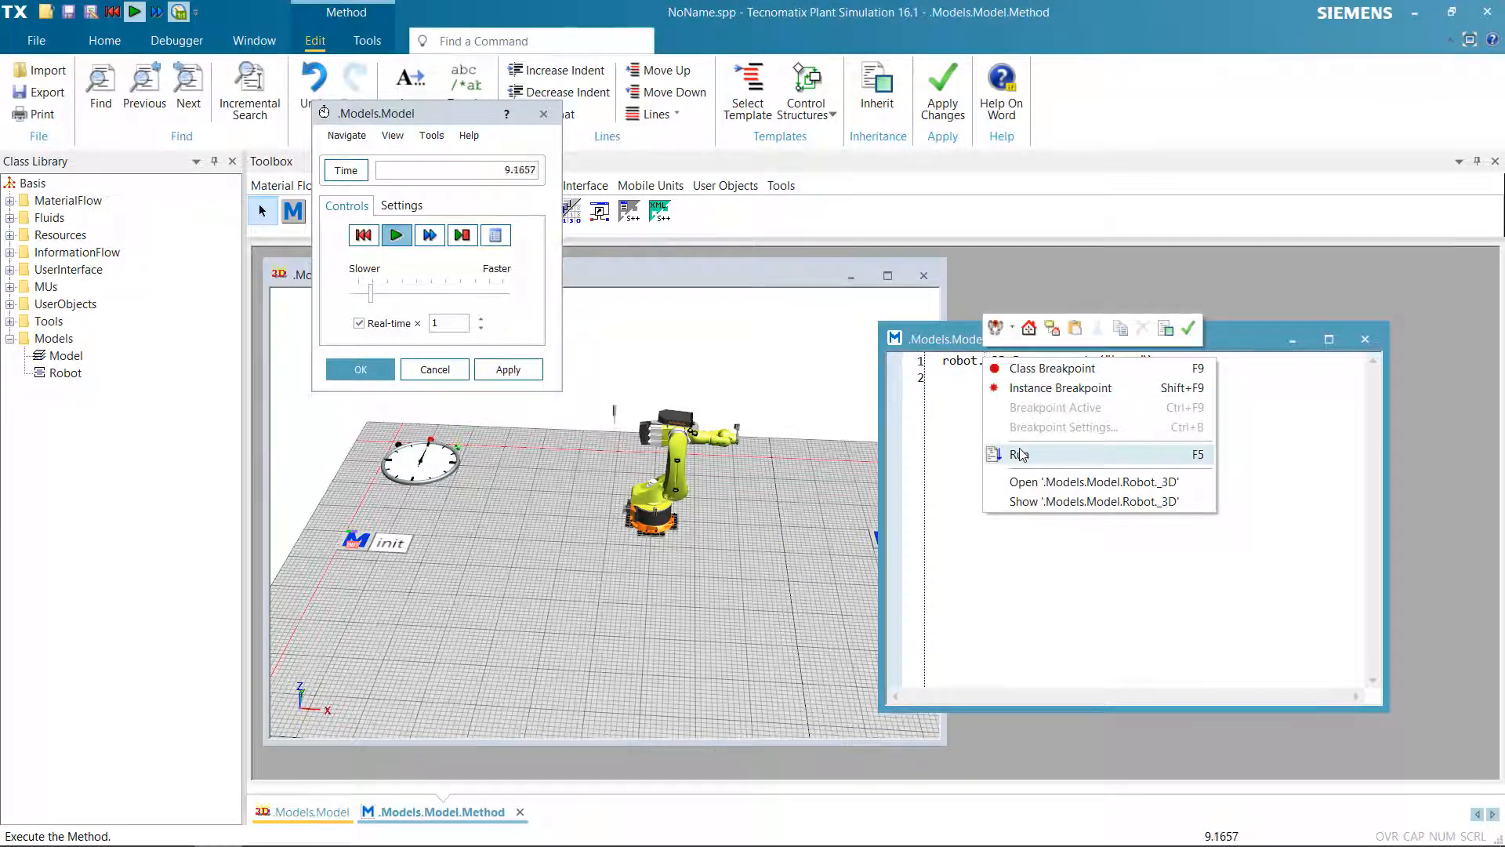
{"action": "right_click", "coordinate": [957, 382]}
{"action": "left_click", "coordinate": [1056, 477]}
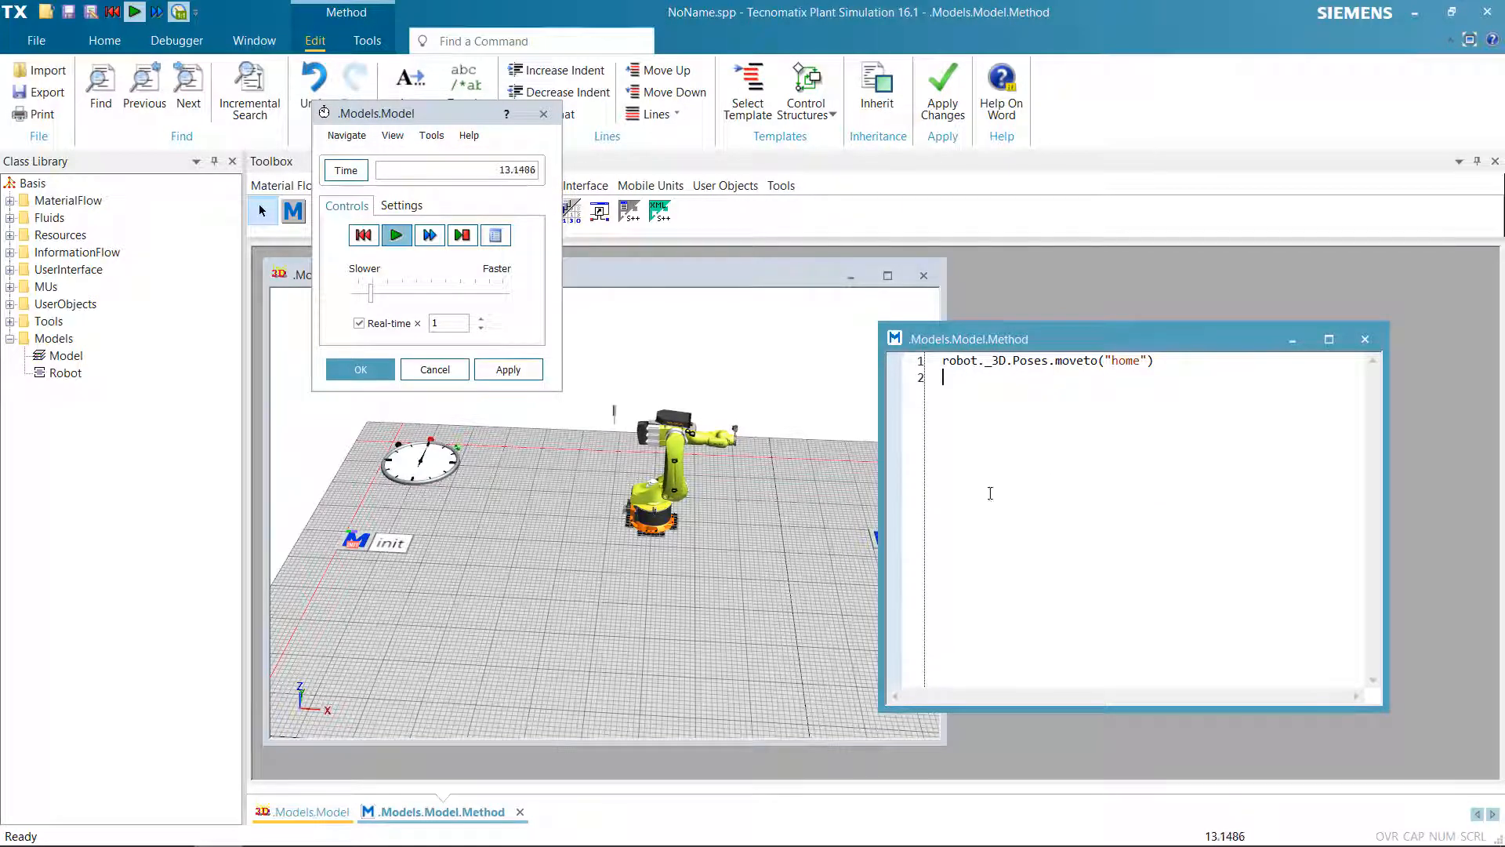
{"action": "left_click", "coordinate": [737, 501]}
{"action": "scroll", "coordinate": [737, 501], "scroll_direction": "up", "scroll_amount": 5}
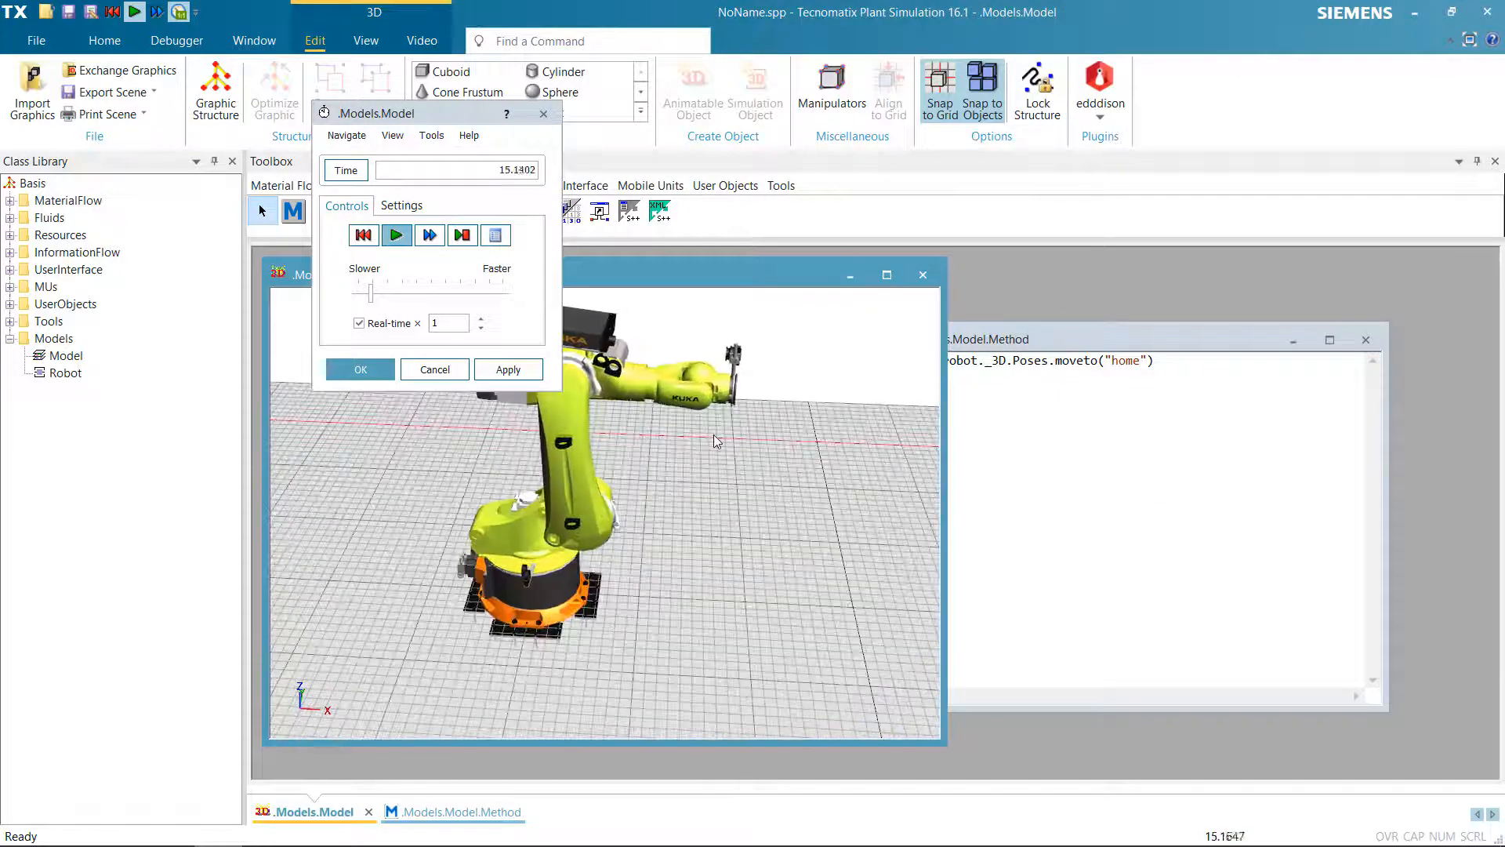
{"action": "scroll", "coordinate": [705, 429], "scroll_direction": "up", "scroll_amount": 2}
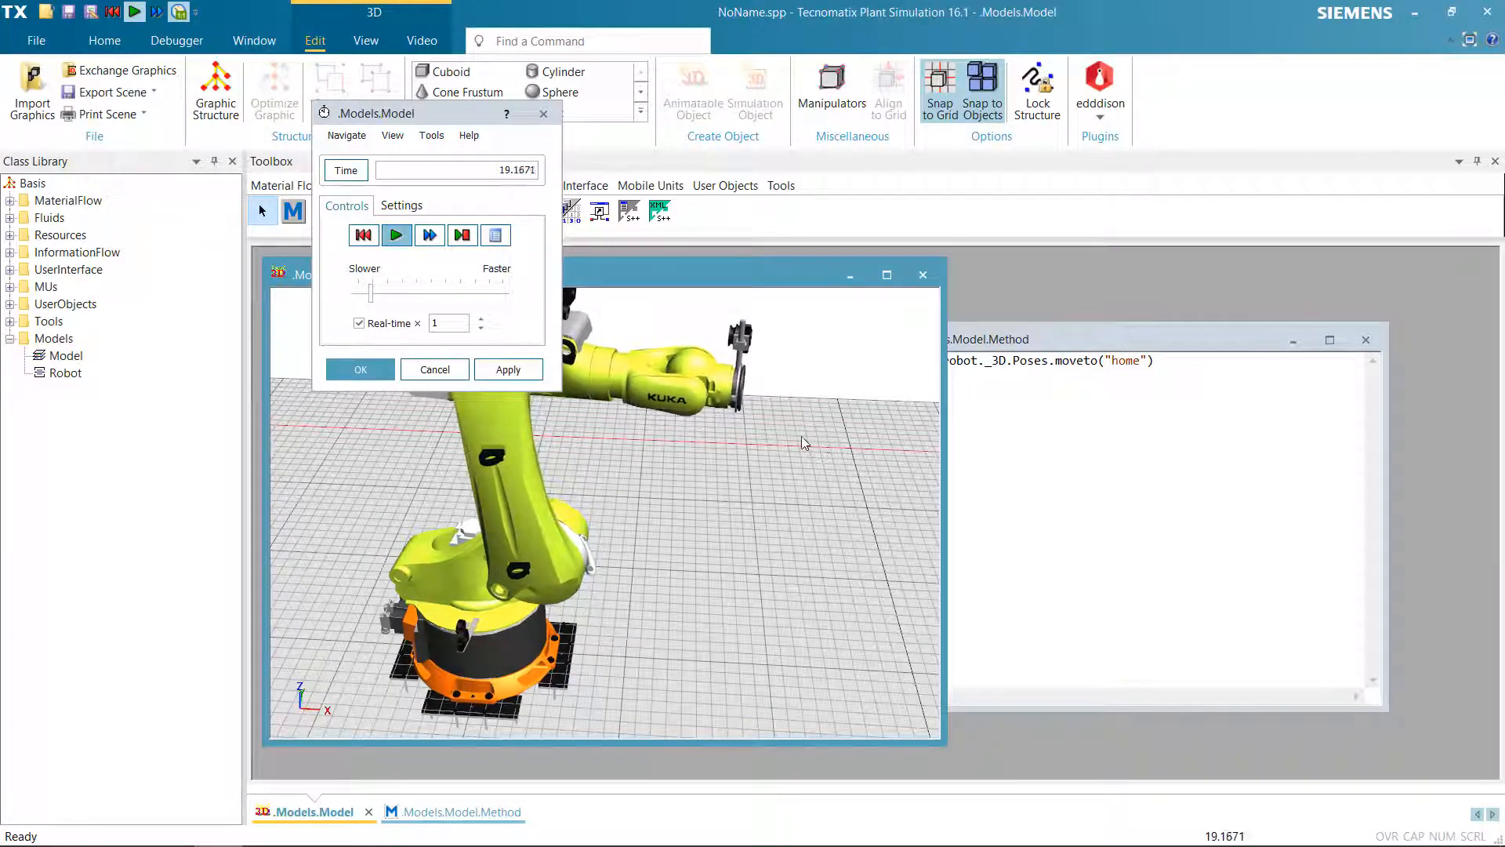
{"action": "scroll", "coordinate": [790, 441], "scroll_direction": "down", "scroll_amount": 3}
{"action": "scroll", "coordinate": [513, 396], "scroll_direction": "up", "scroll_amount": 2}
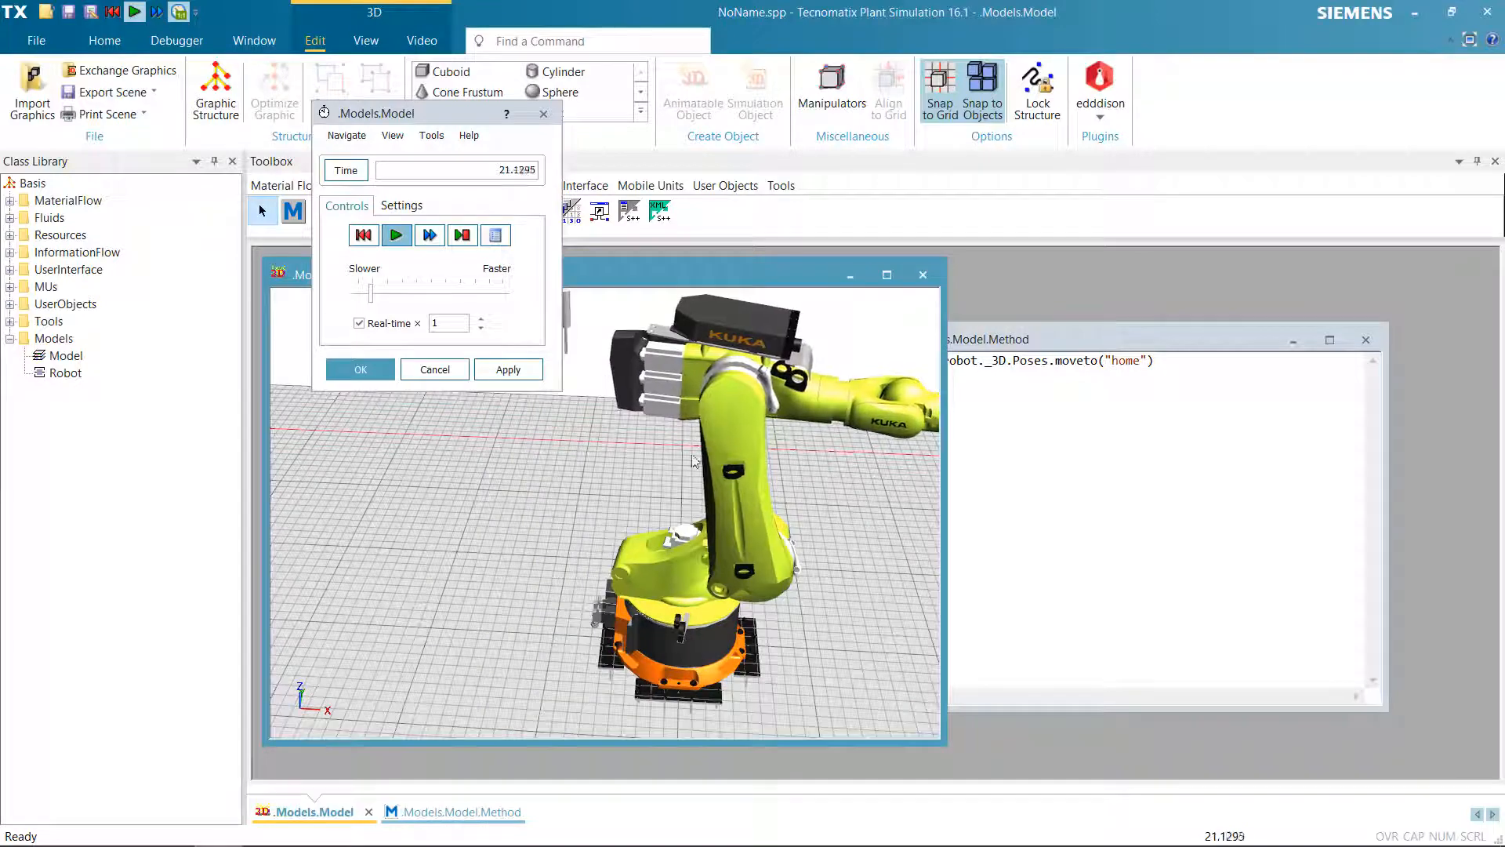
{"action": "scroll", "coordinate": [694, 461], "scroll_direction": "down", "scroll_amount": 1}
{"action": "scroll", "coordinate": [759, 441], "scroll_direction": "down", "scroll_amount": 1}
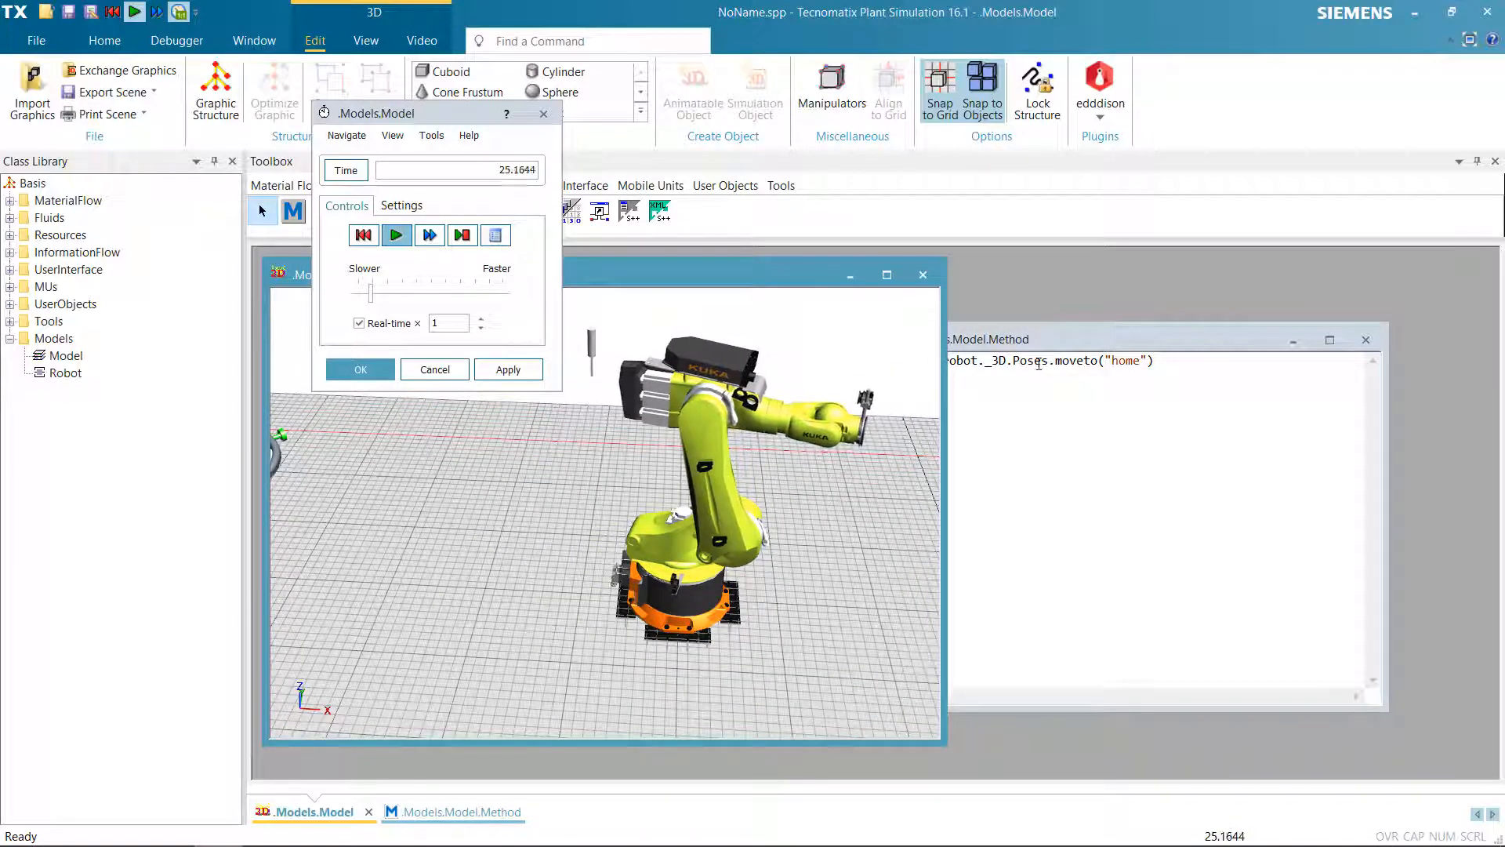
Open the help for Poses from the Method's code and look up the moveTo (SimTalk) entry for poses
{"action": "left_click", "coordinate": [1150, 361]}
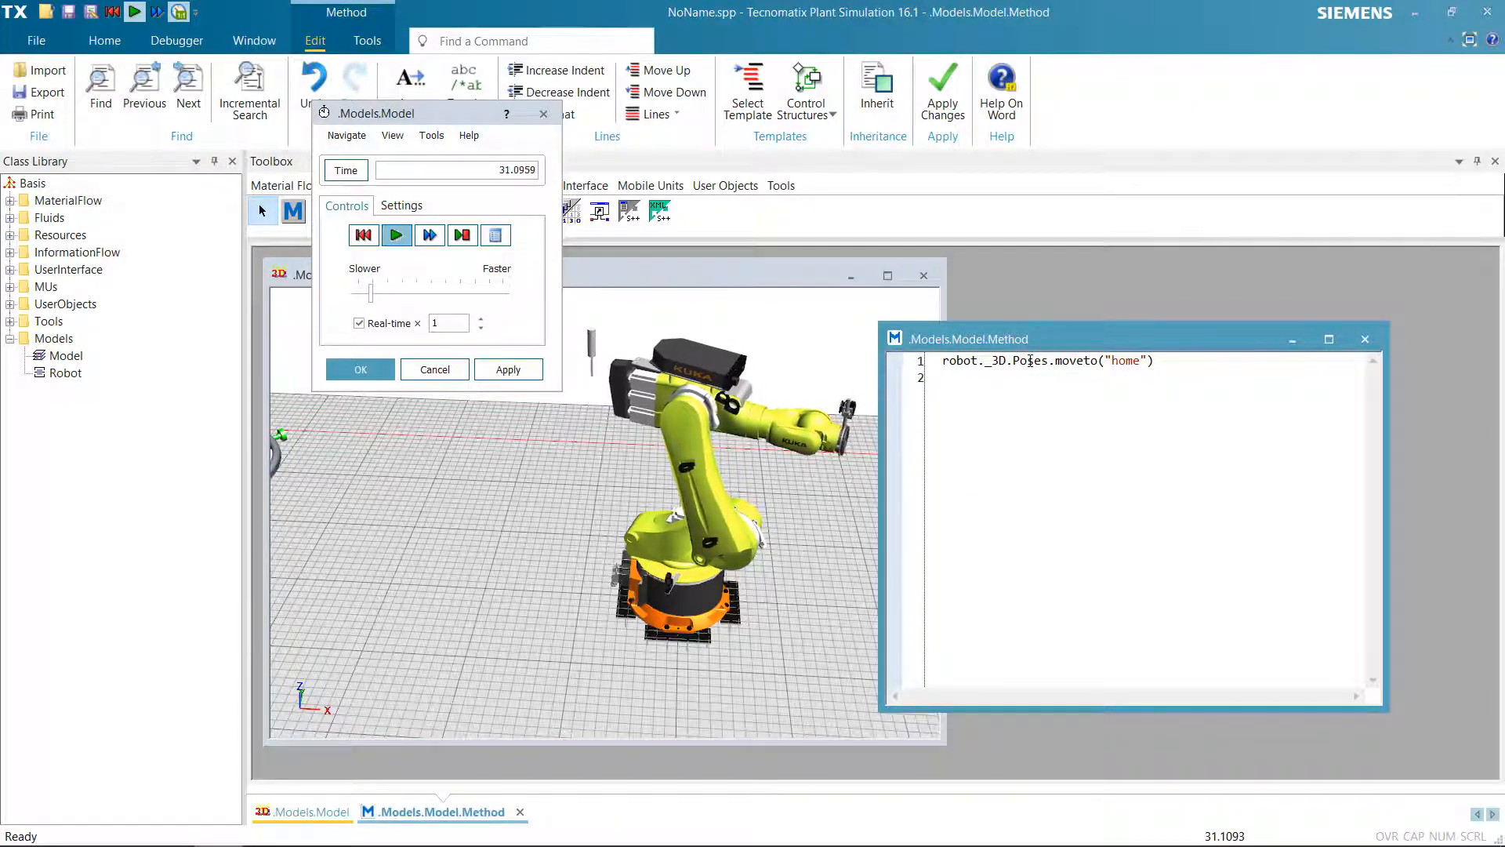
{"action": "key", "text": "F1"}
{"action": "left_click_drag", "start_coordinate": [1504, 227], "coordinate": [961, 4]}
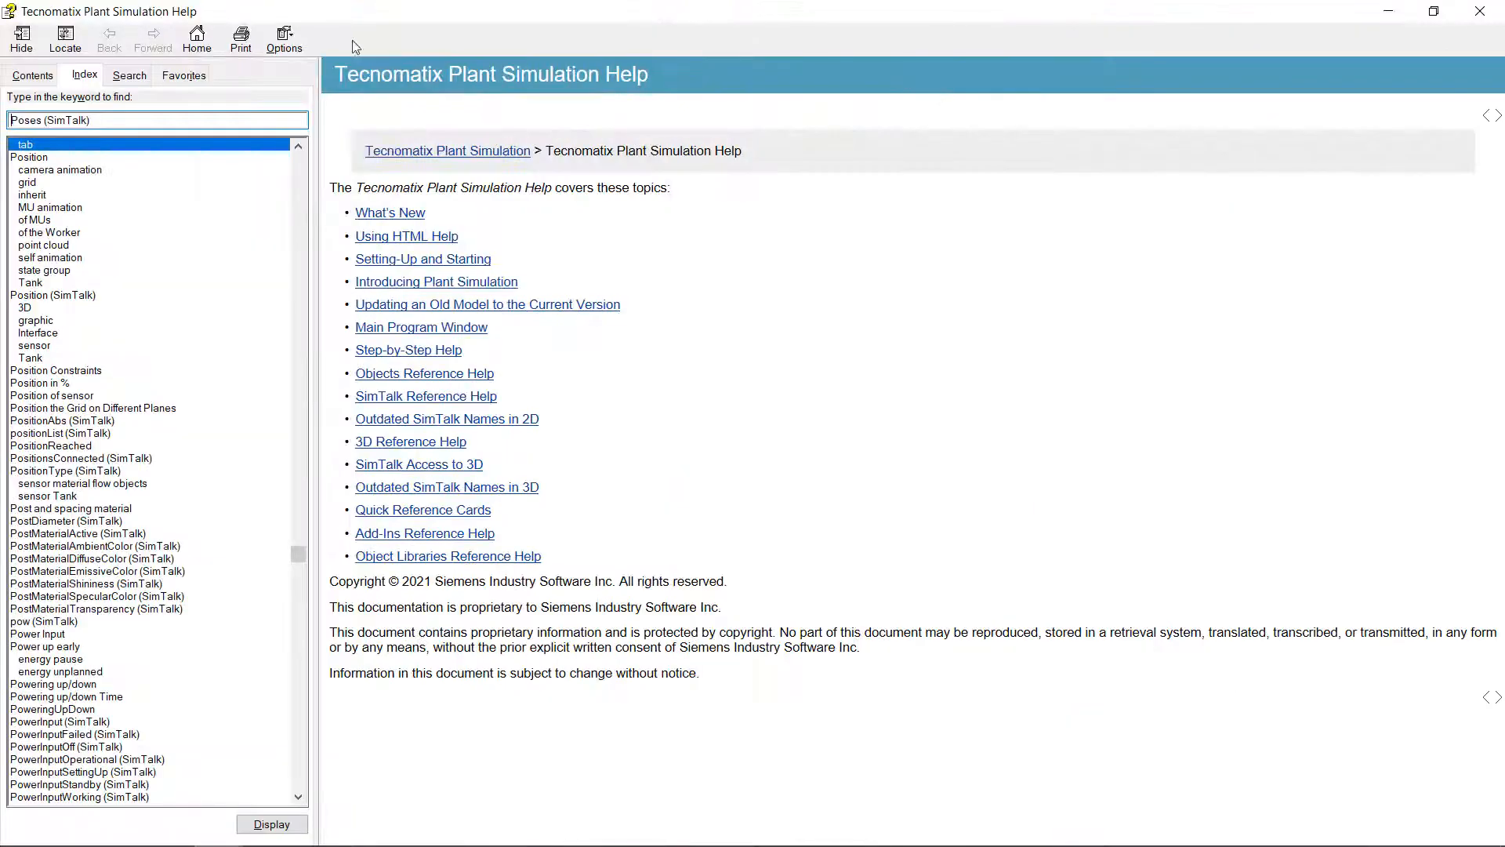
{"action": "double_click", "coordinate": [50, 148]}
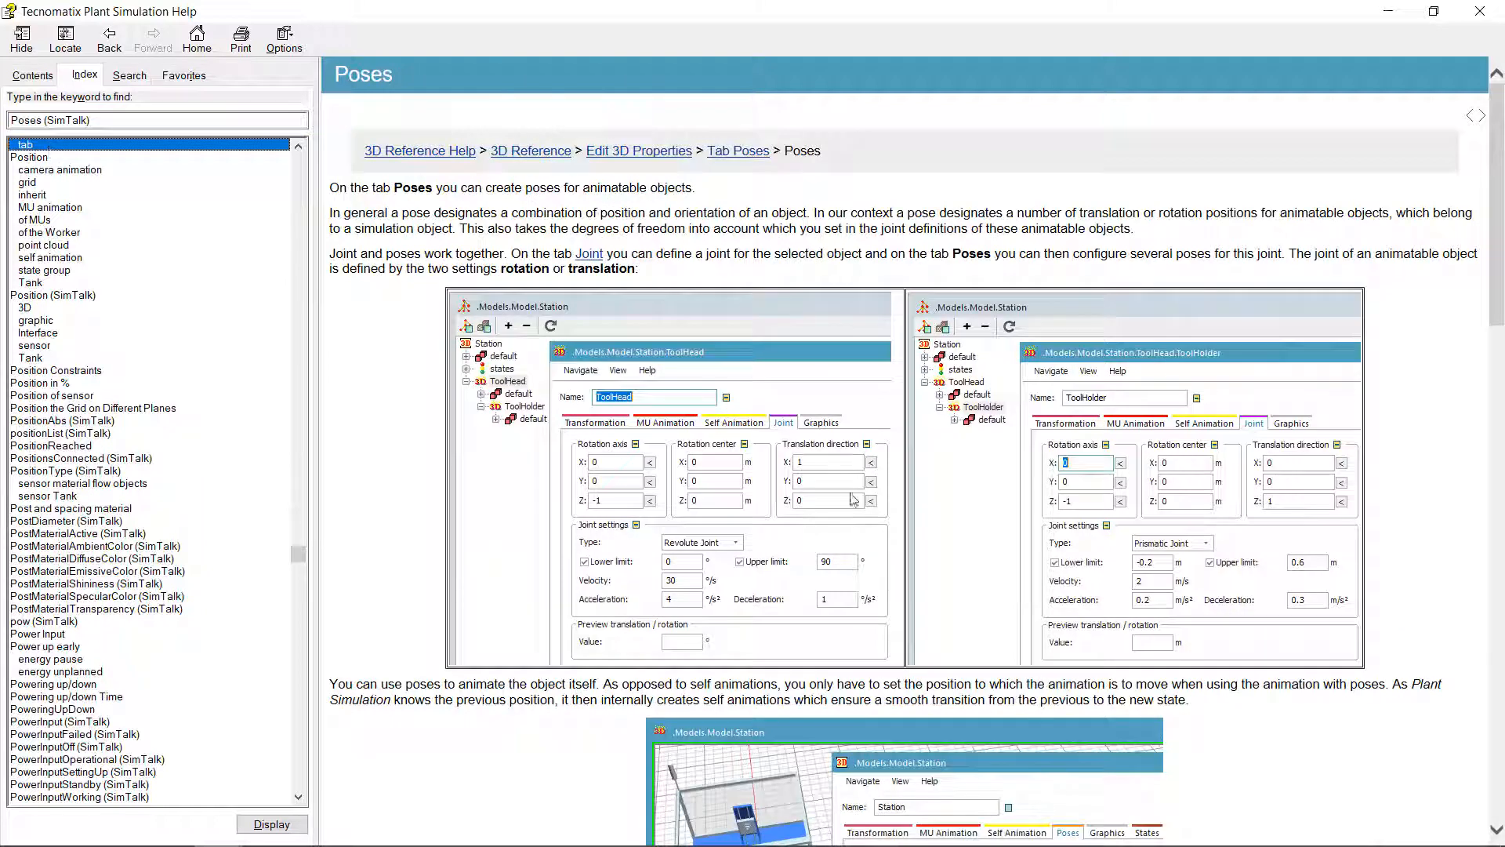
{"action": "left_click_drag", "start_coordinate": [101, 121], "coordinate": [4, 103]}
{"action": "type", "text": "moveto"}
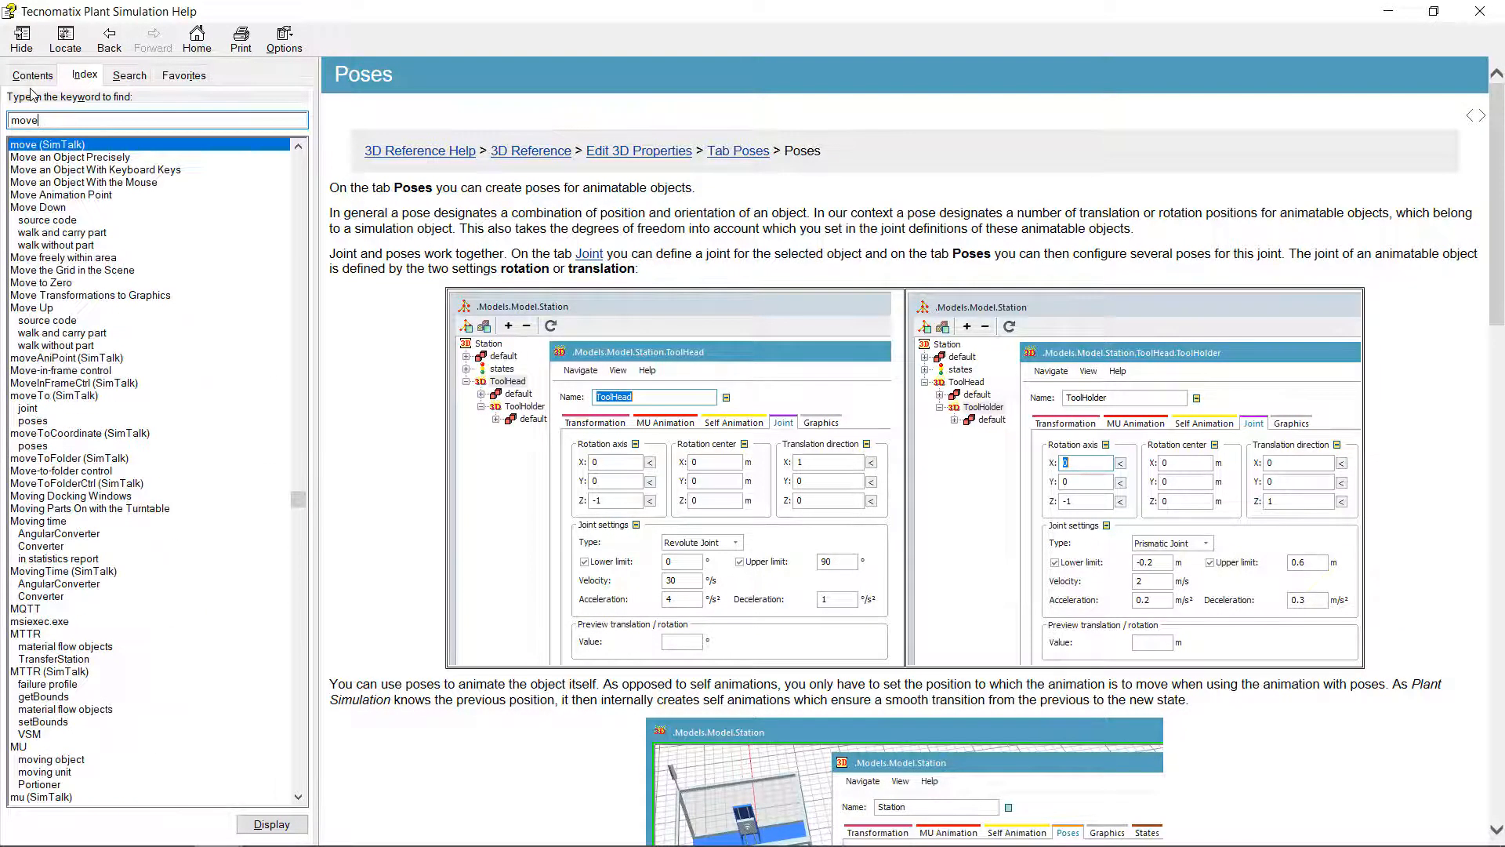
{"action": "key", "text": "Down"}
{"action": "key", "text": "Down"}
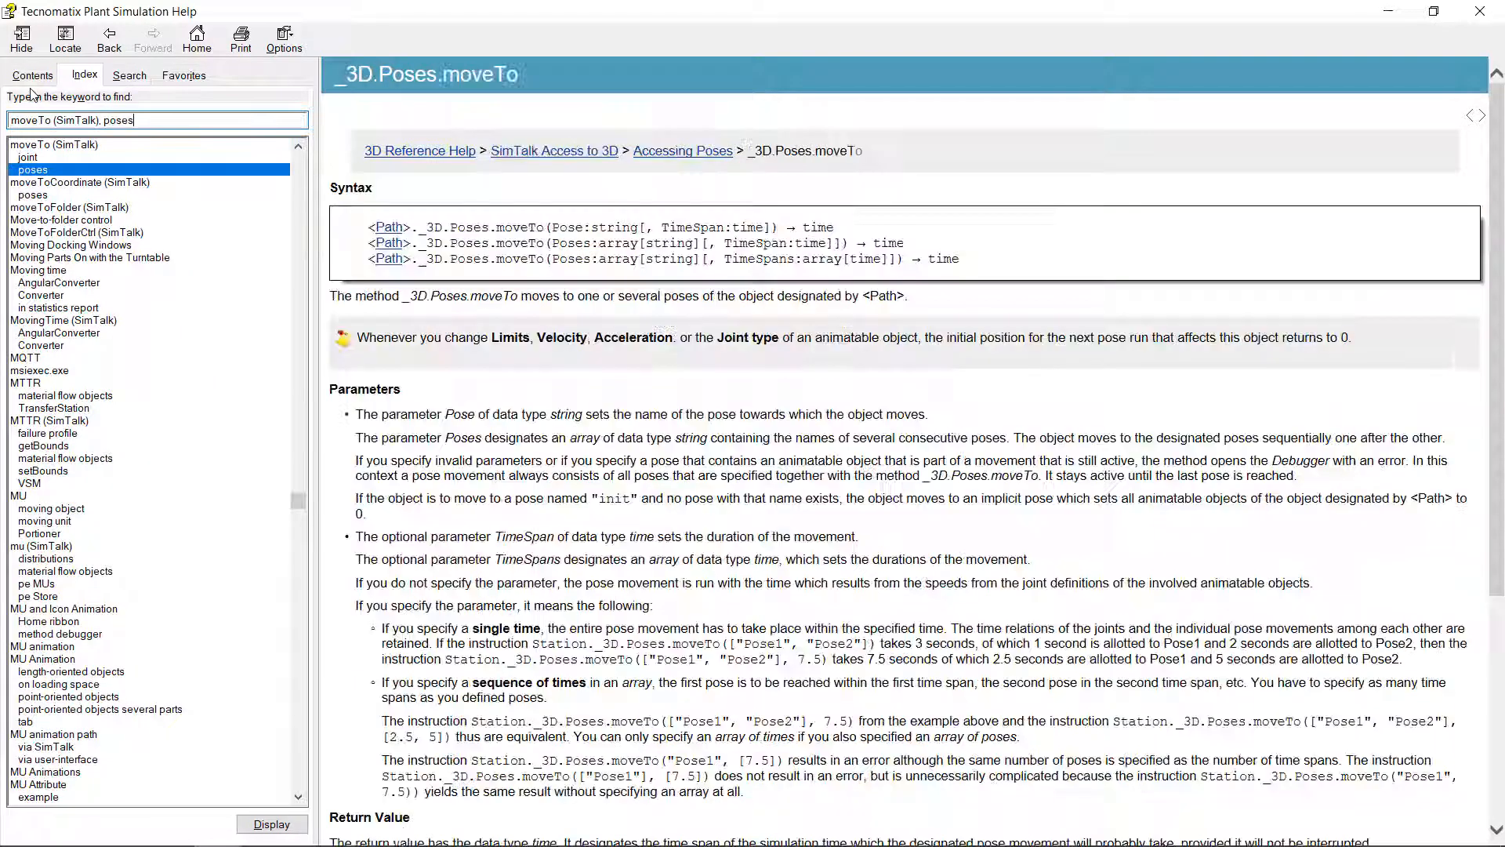
{"action": "key", "text": "Return"}
Read the moveTo syntax, the optional TimeSpan parameter and the single-time explanation, then put the help away
{"action": "left_click_drag", "start_coordinate": [551, 227], "coordinate": [829, 245]}
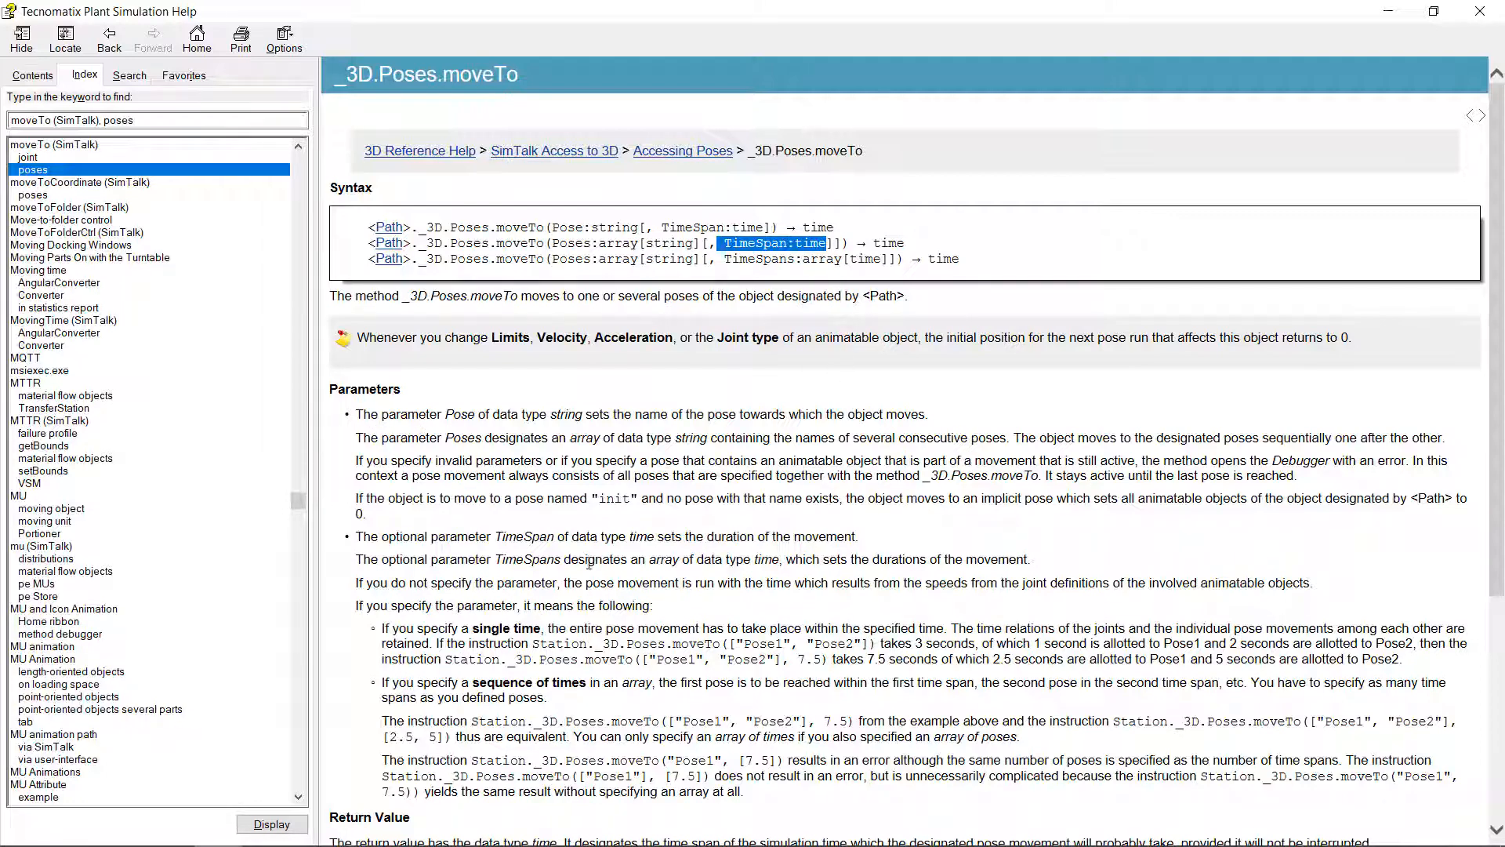
{"action": "left_click_drag", "start_coordinate": [381, 413], "coordinate": [720, 643]}
{"action": "left_click", "coordinate": [749, 681]}
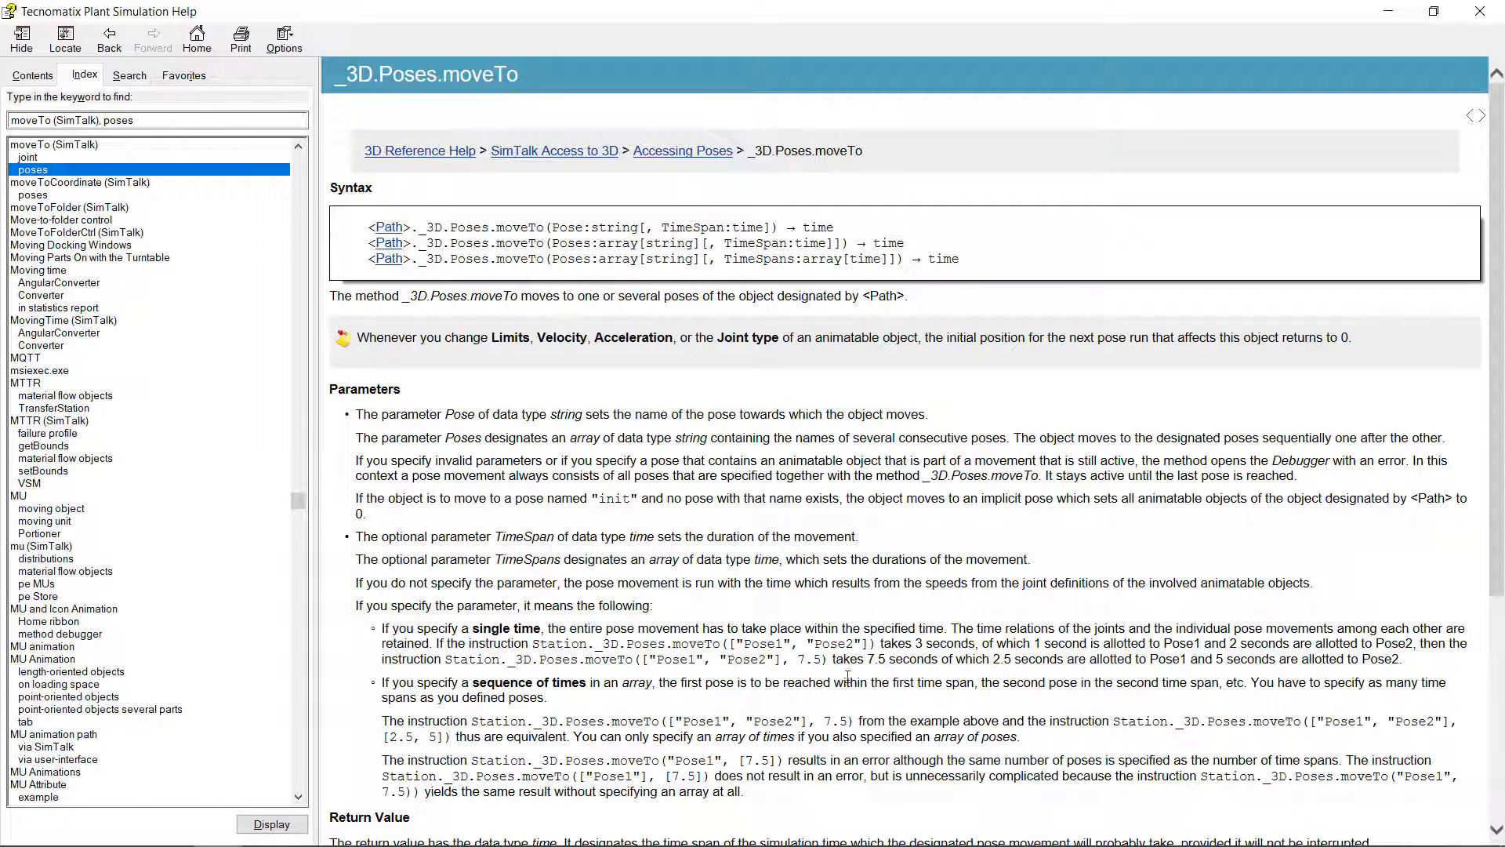
{"action": "left_click_drag", "start_coordinate": [795, 660], "coordinate": [1384, 666]}
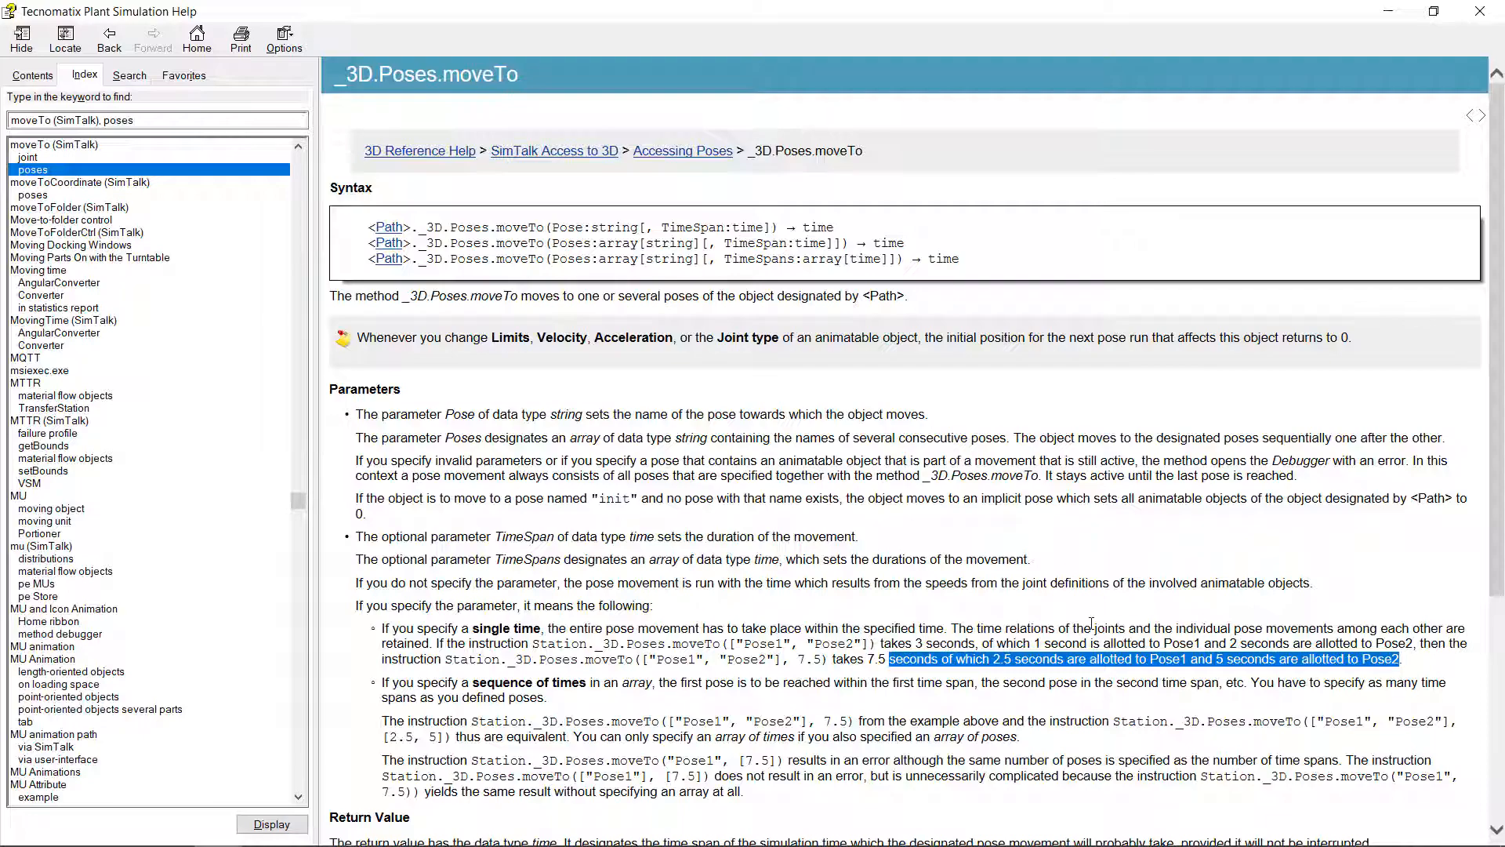
{"action": "left_click", "coordinate": [1388, 11]}
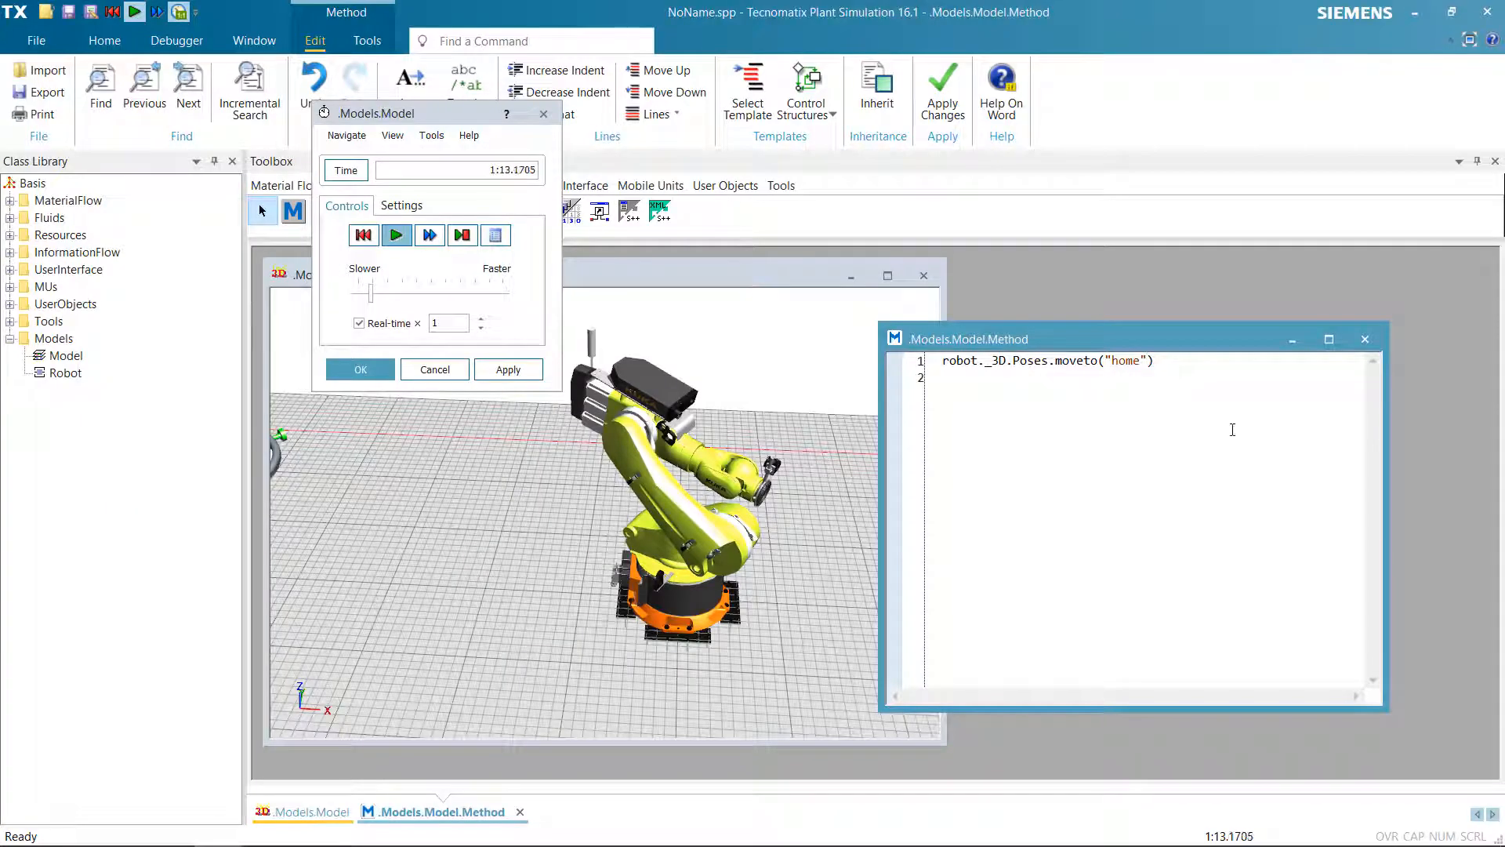
Add a time span of 2 to the call, giving robot._3D.Poses.moveto("home", 2), and apply the code
{"action": "type", "text": ", 2"}
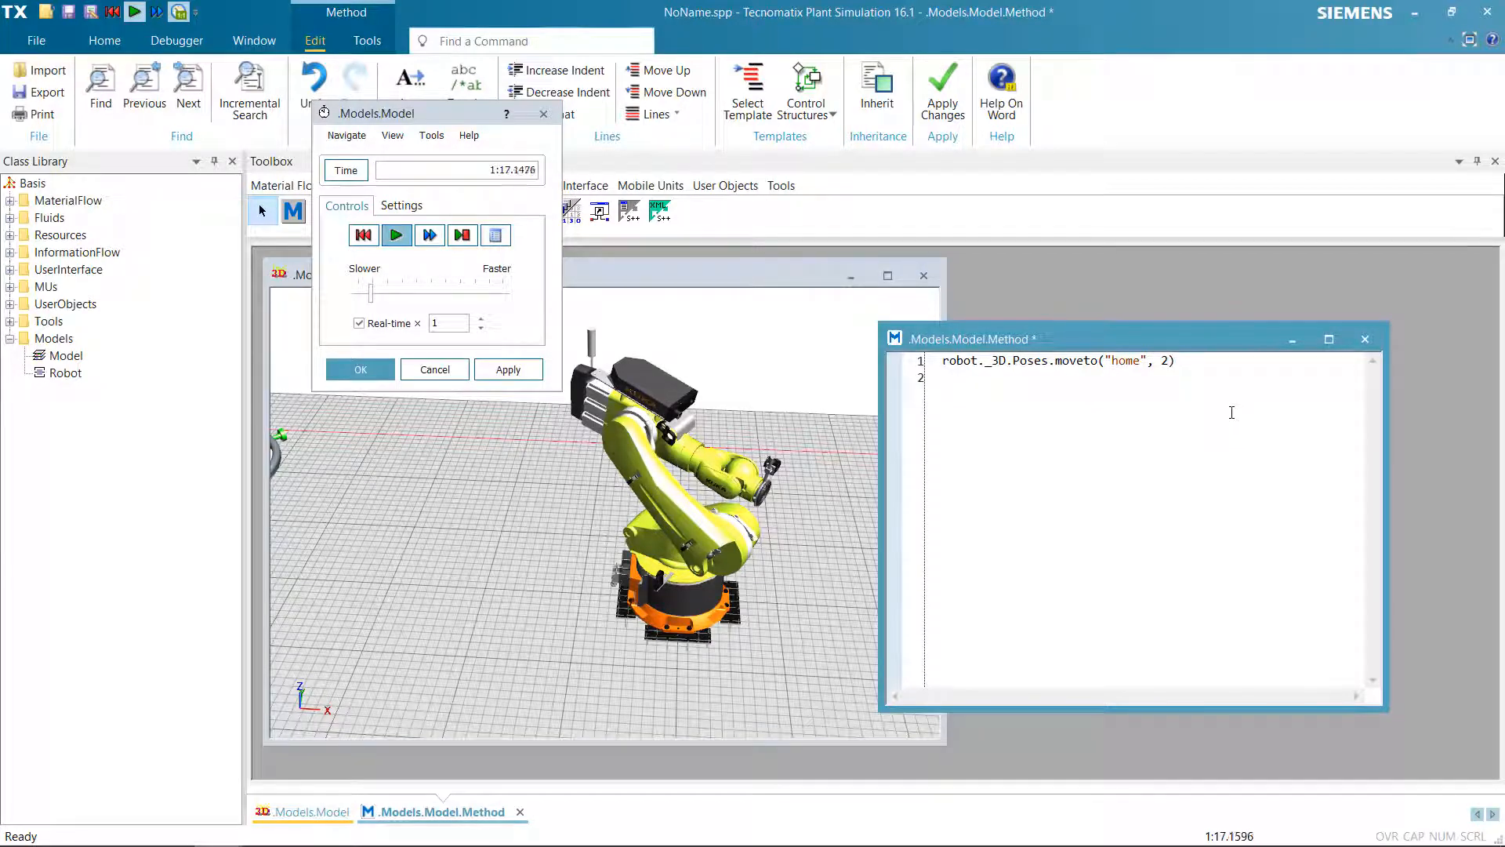
{"action": "right_click", "coordinate": [1162, 399]}
{"action": "left_click", "coordinate": [1367, 372]}
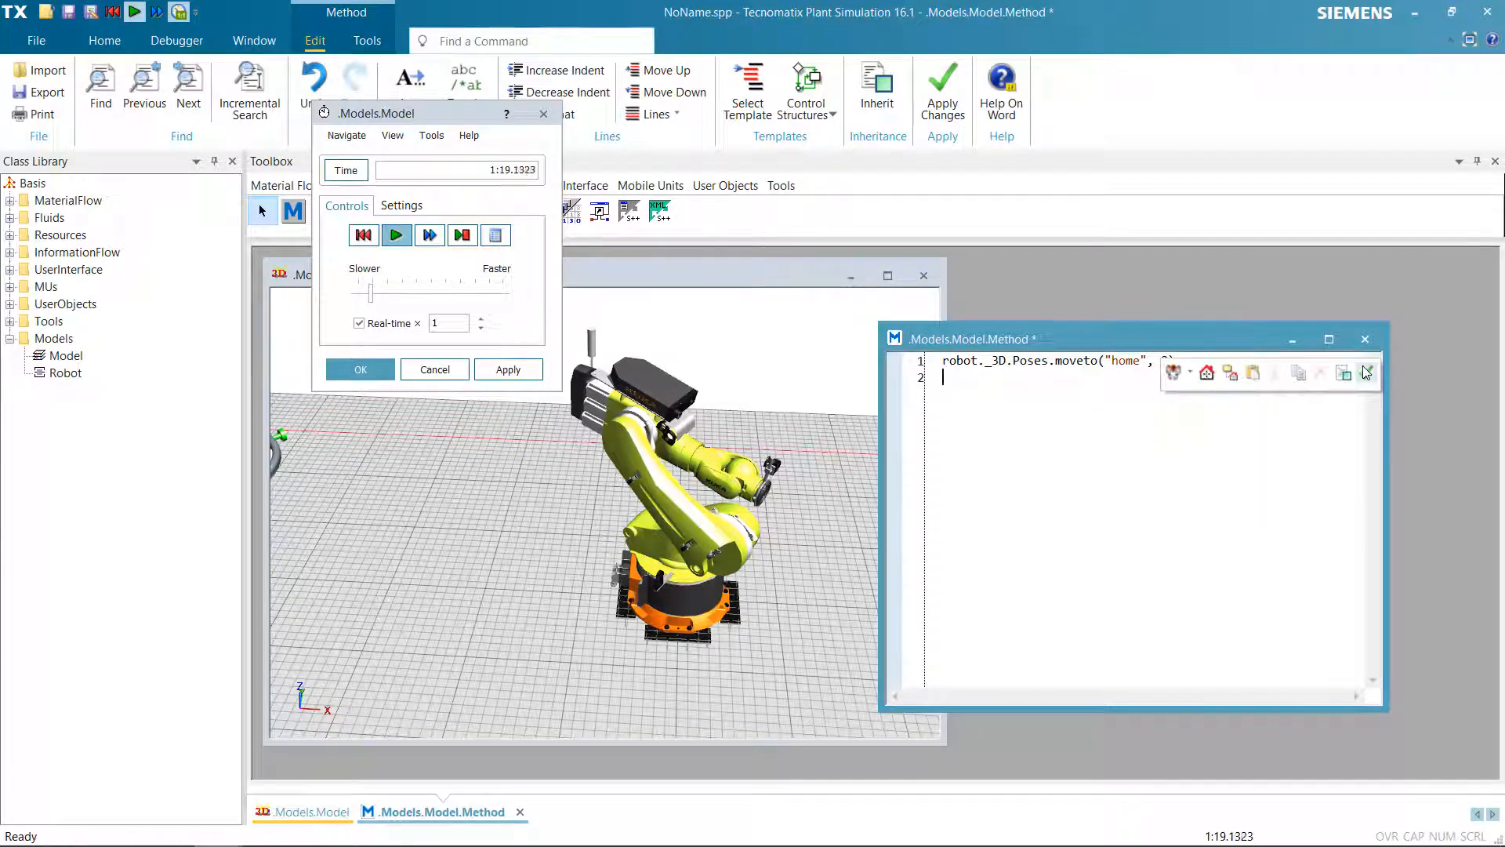
Reset and restart the simulation, uncover the robot and run the Method again
{"action": "left_click", "coordinate": [363, 235]}
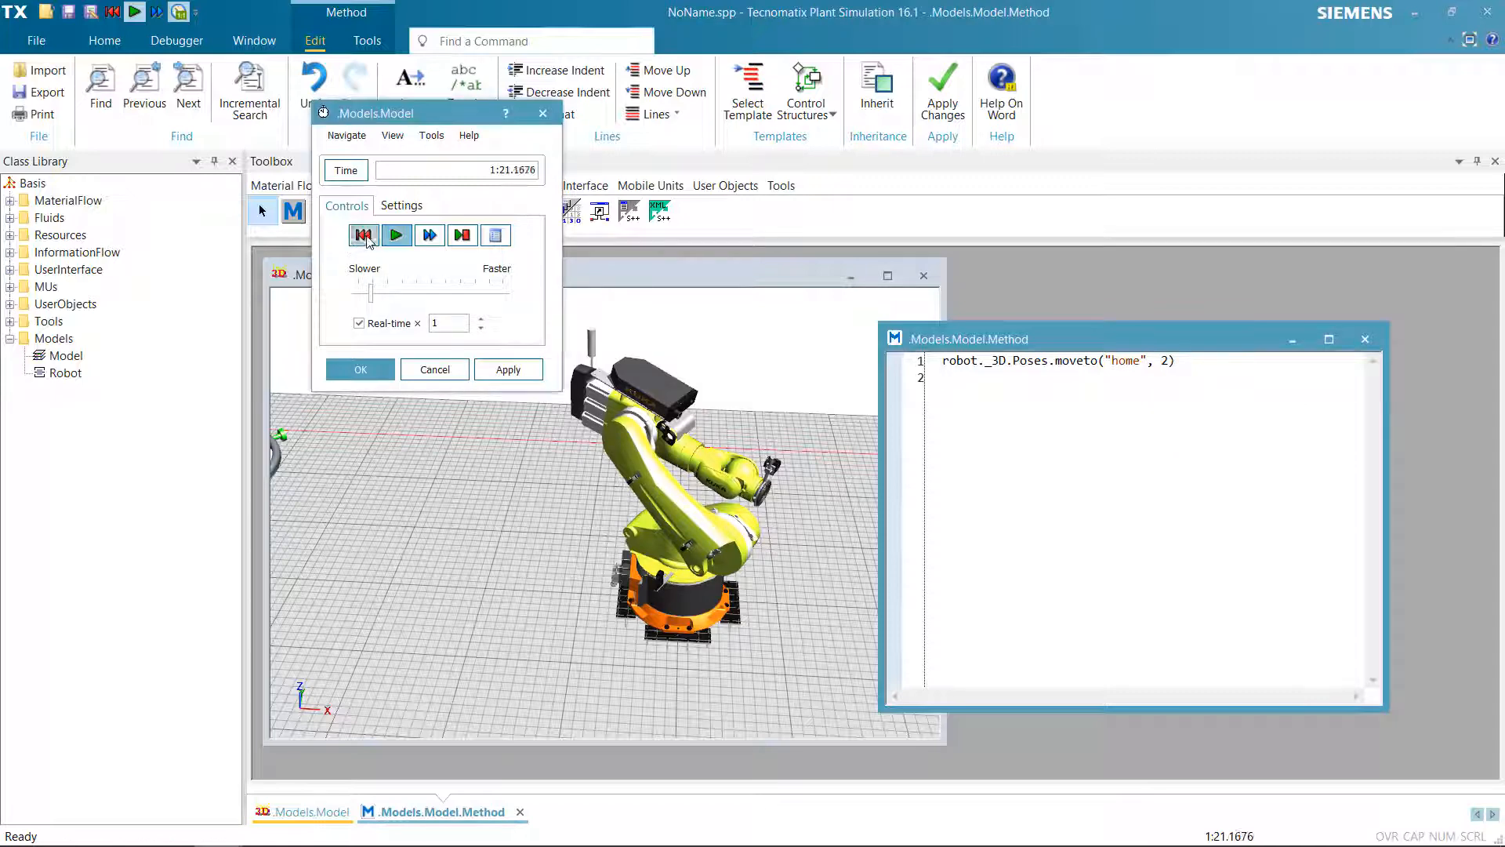
{"action": "left_click", "coordinate": [396, 236]}
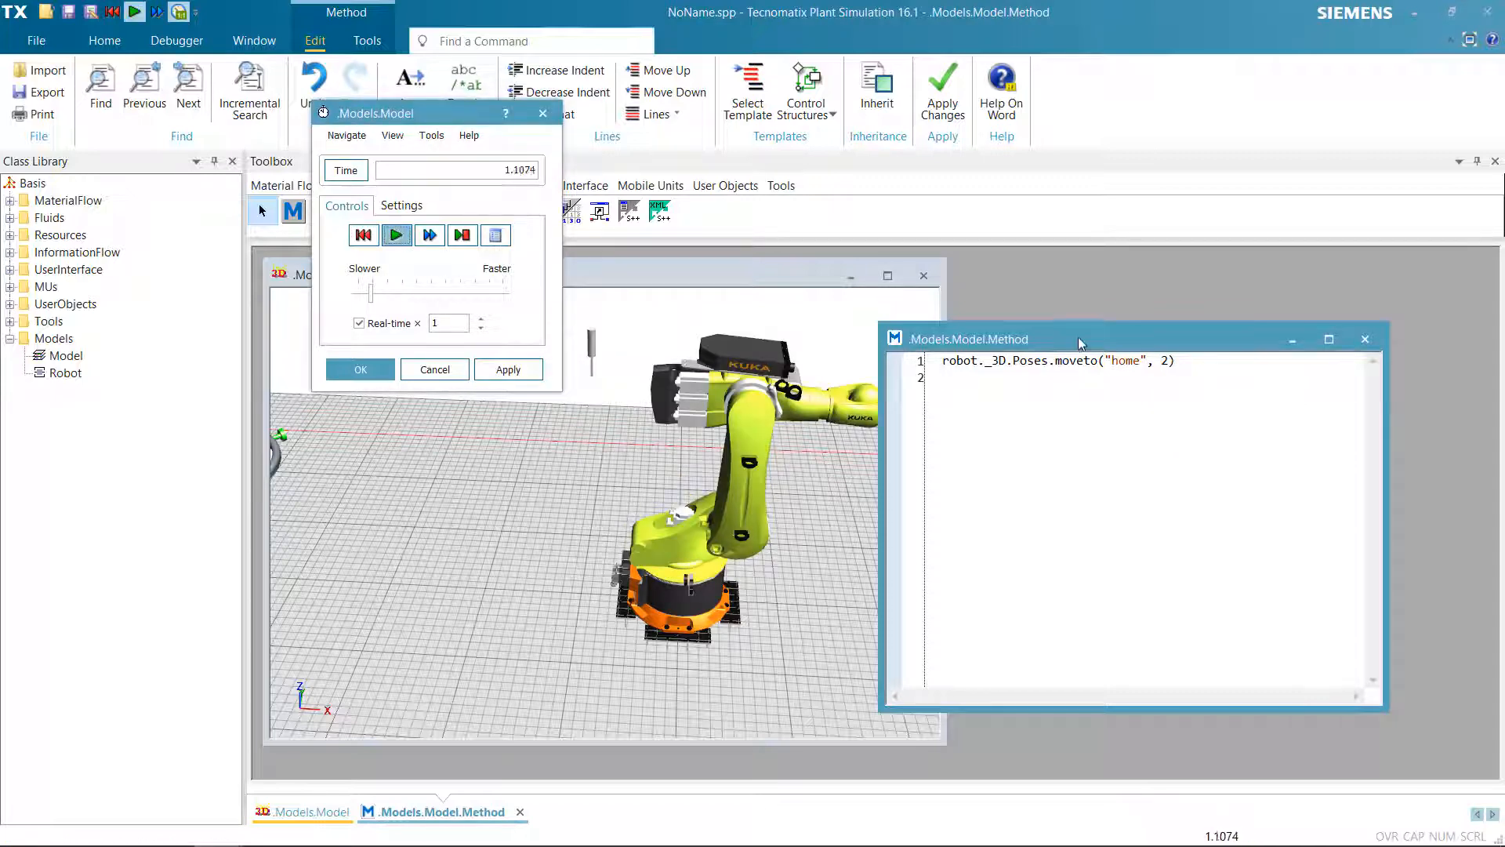
{"action": "left_click_drag", "start_coordinate": [1077, 343], "coordinate": [1155, 341]}
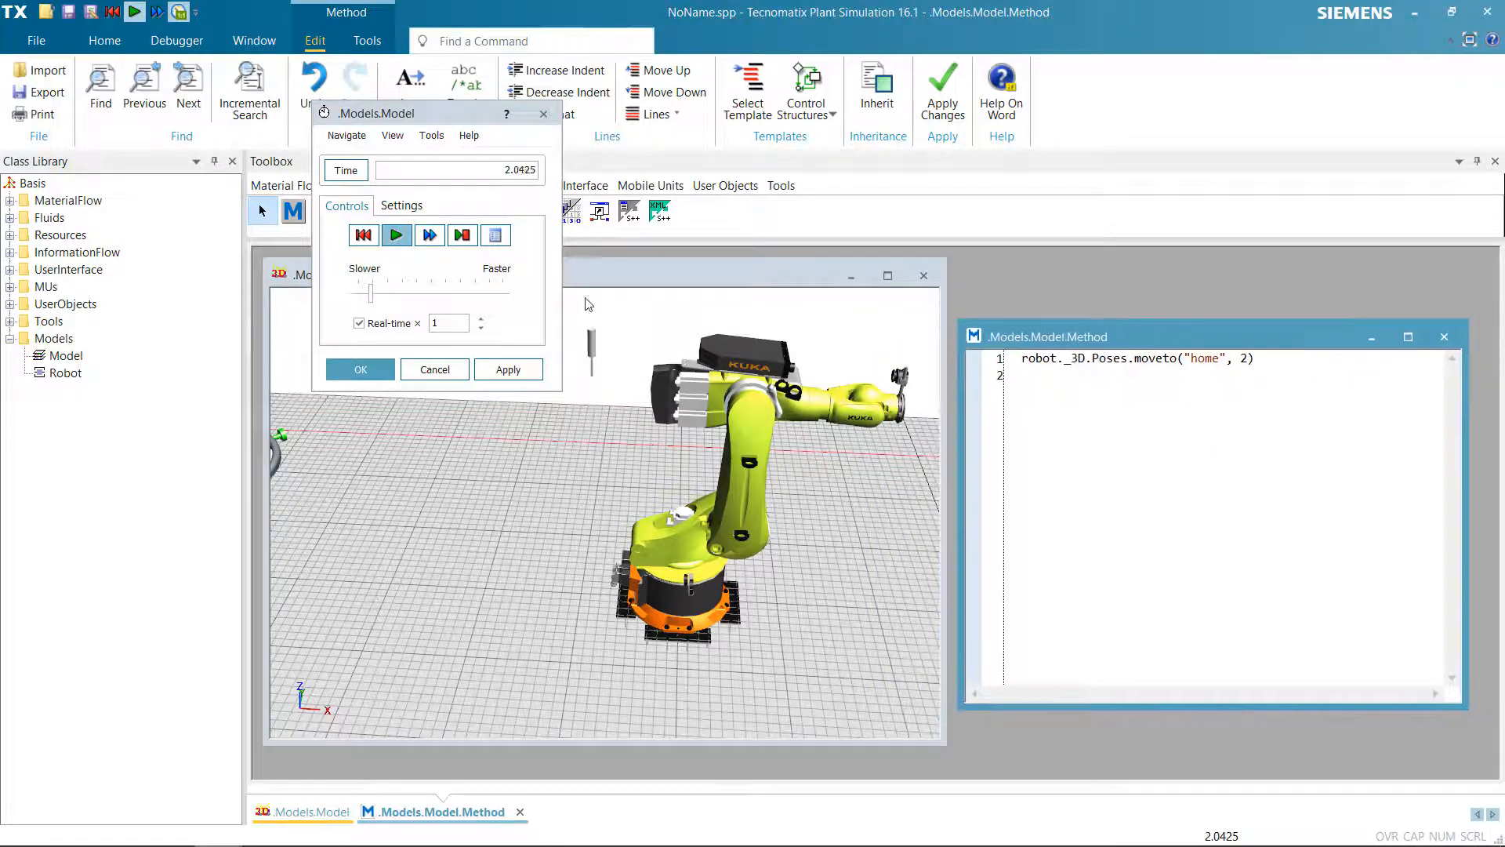
{"action": "right_click", "coordinate": [1189, 448]}
{"action": "left_click", "coordinate": [1264, 546]}
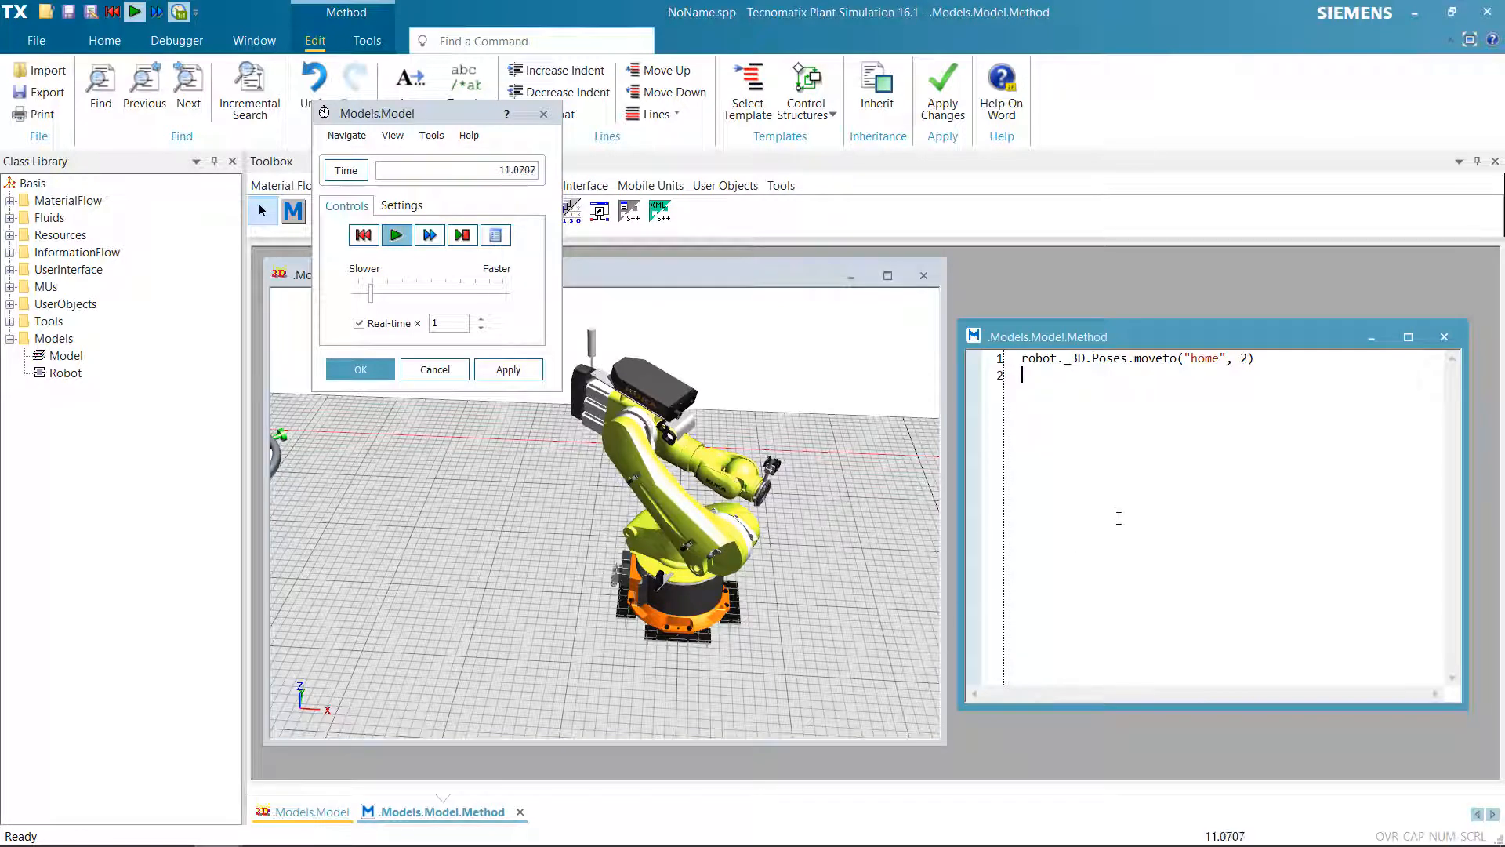
Put wait in front of the moveto call and duplicate the whole line below it
{"action": "left_click", "coordinate": [1023, 358]}
{"action": "key", "text": "BackSpace"}
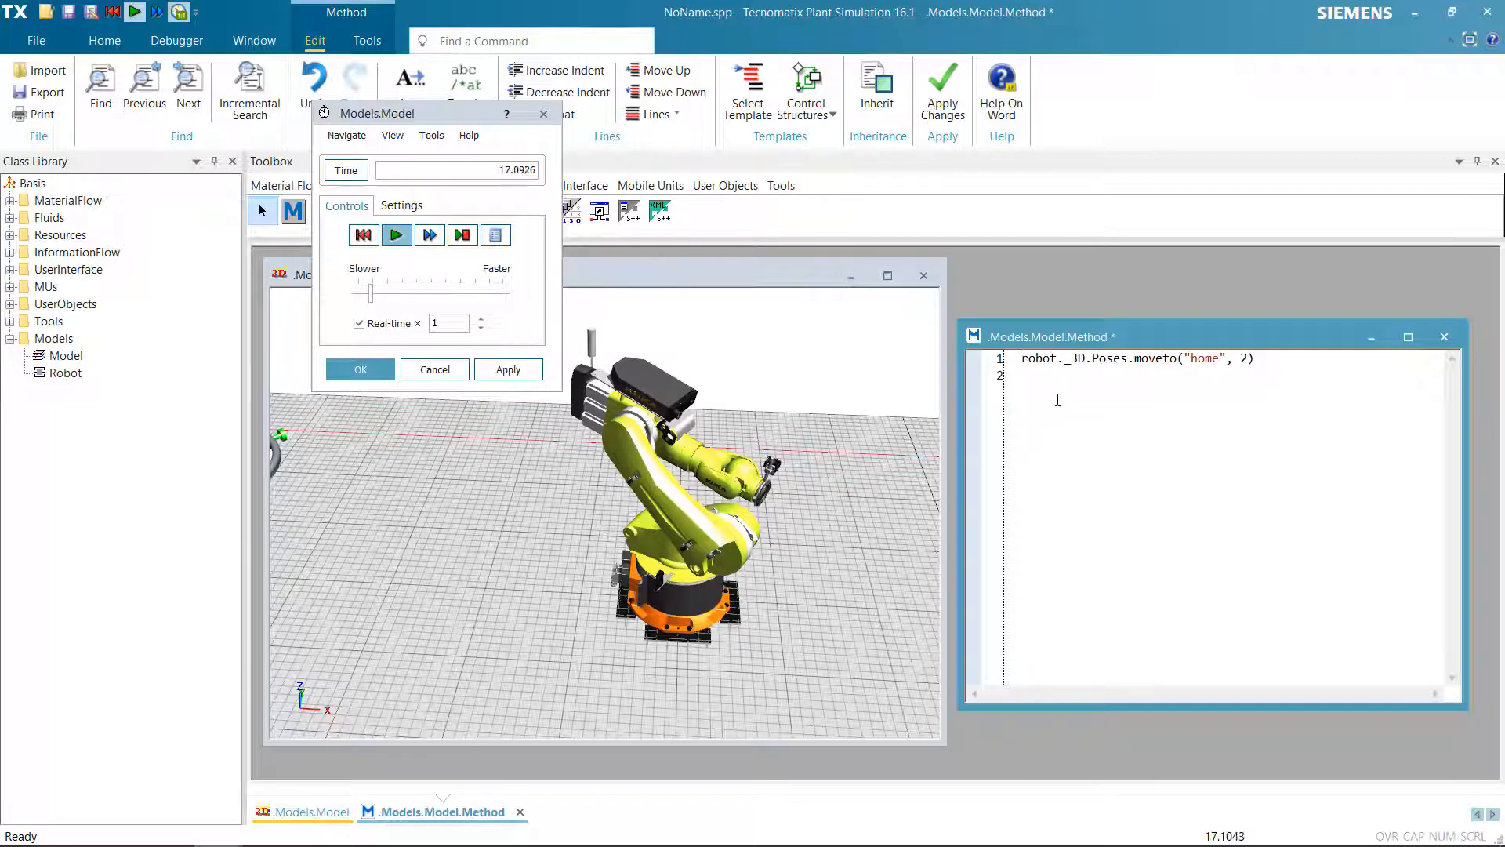
{"action": "type", "text": "wait"}
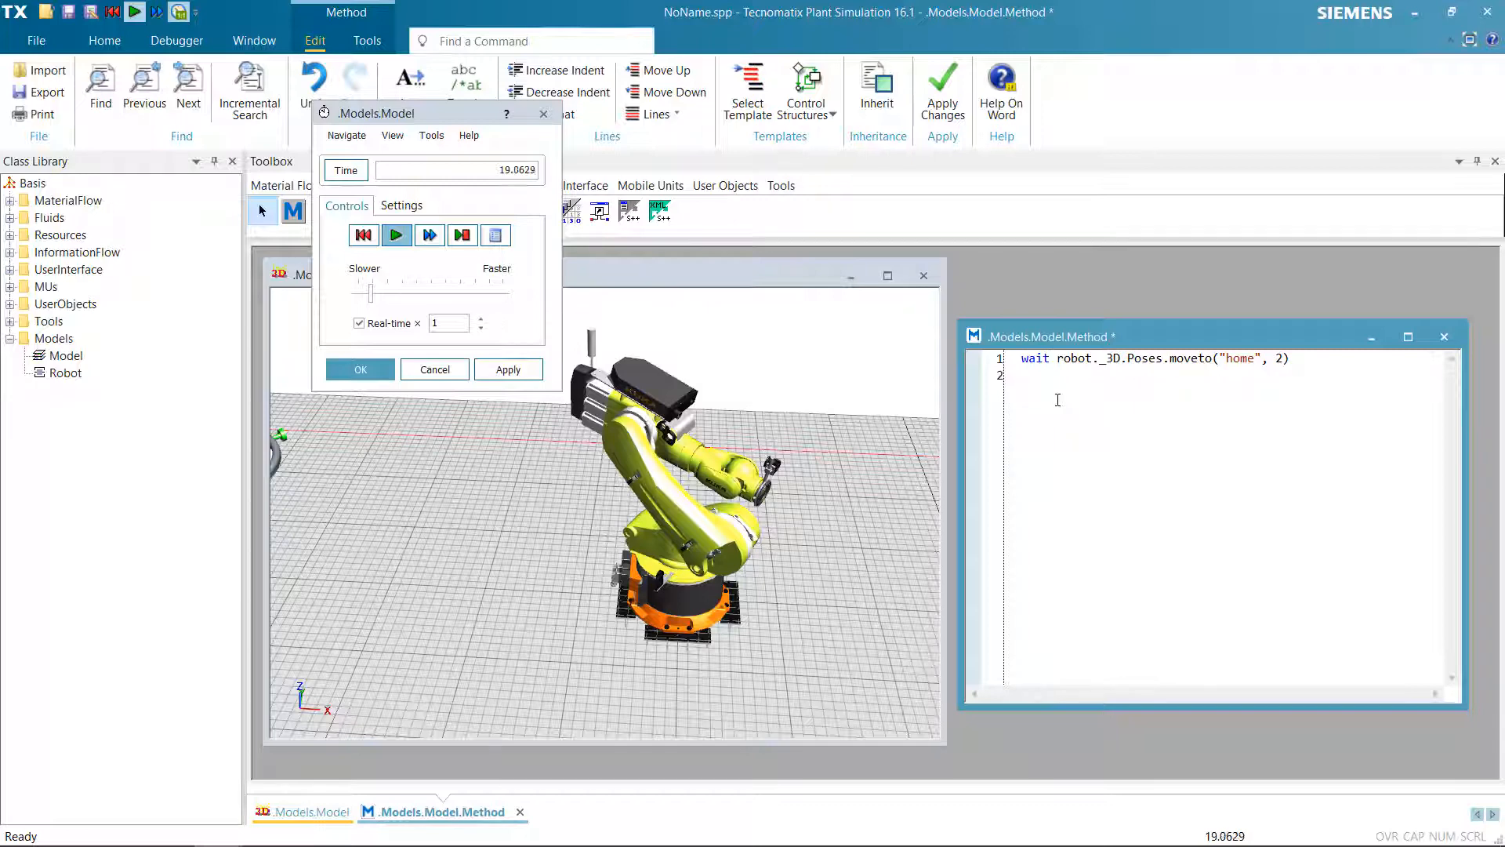
{"action": "key", "text": "shift+Home"}
{"action": "key", "text": "ctrl+c"}
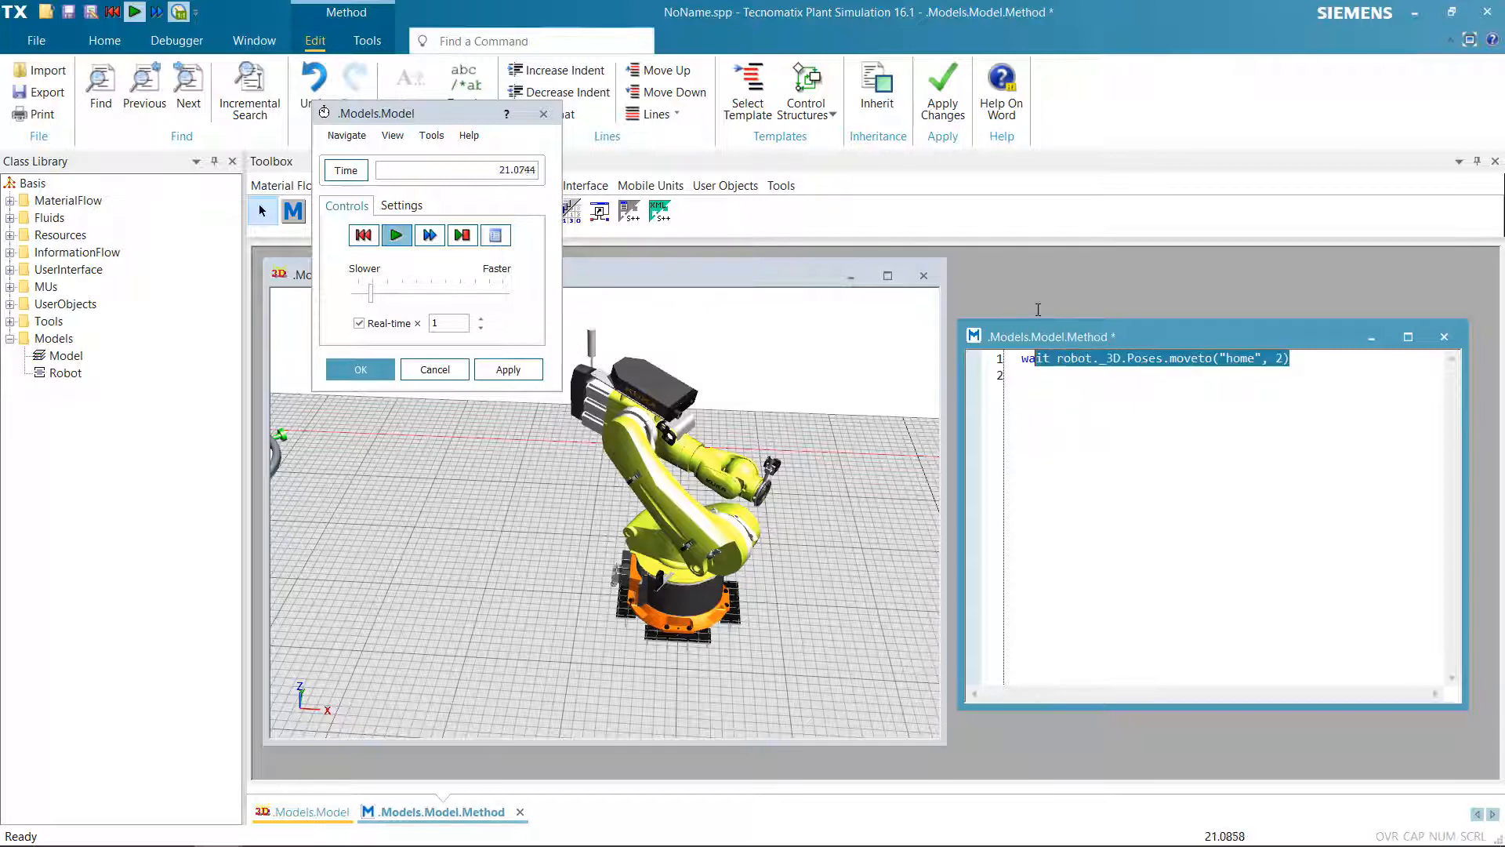
{"action": "left_click", "coordinate": [1105, 457]}
{"action": "key", "text": "ctrl+v"}
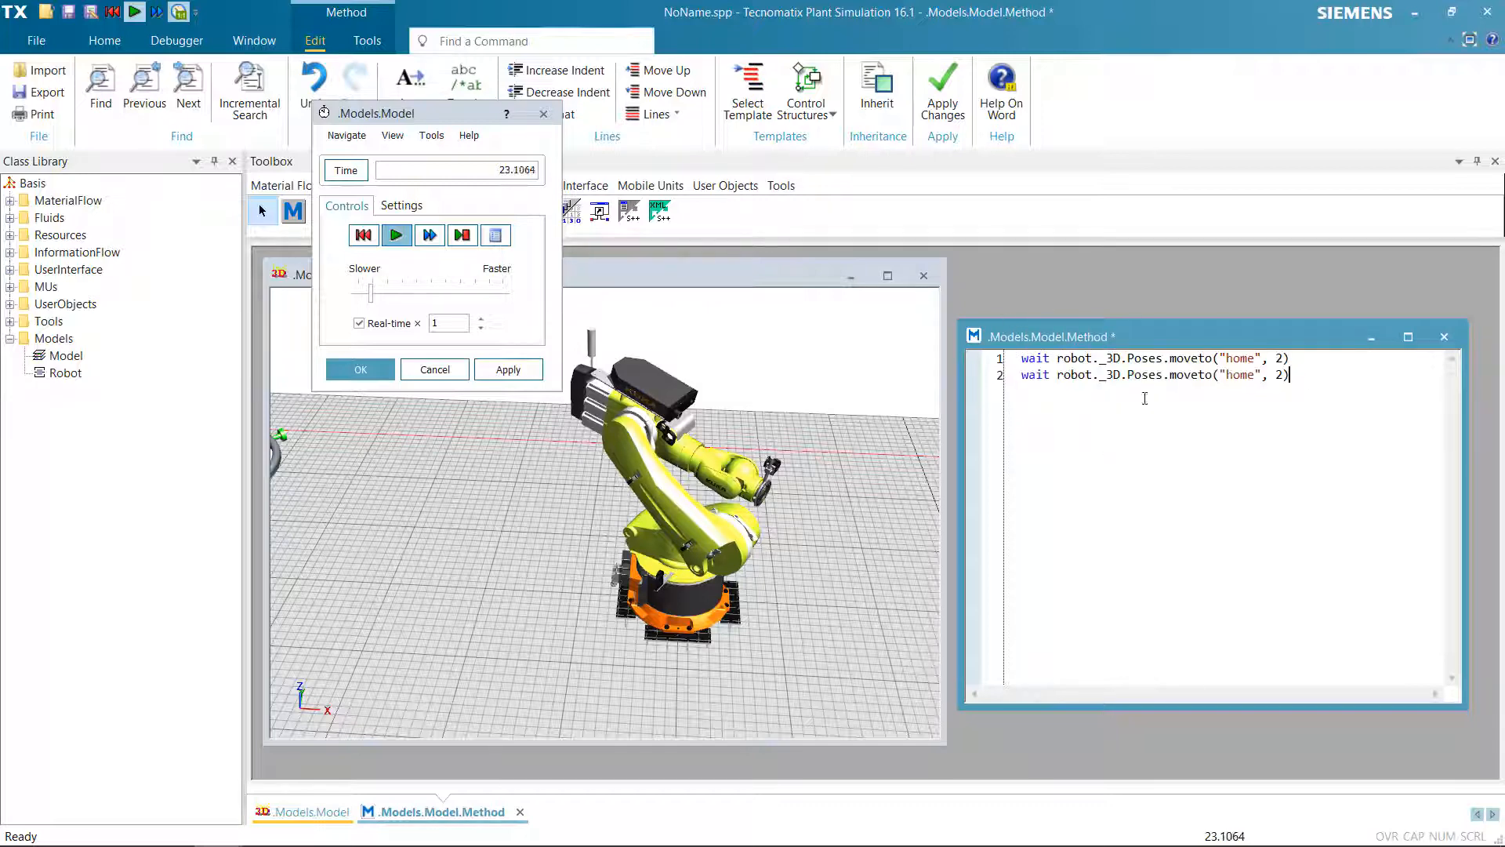
Change the pose name in the second moveto line to "origin" and apply the code
{"action": "left_click", "coordinate": [1256, 375]}
{"action": "key", "text": "BackSpace"}
{"action": "key", "text": "BackSpace"}
{"action": "key", "text": "BackSpace"}
{"action": "key", "text": "BackSpace"}
{"action": "type", "text": "origin"}
{"action": "key", "text": "F7"}
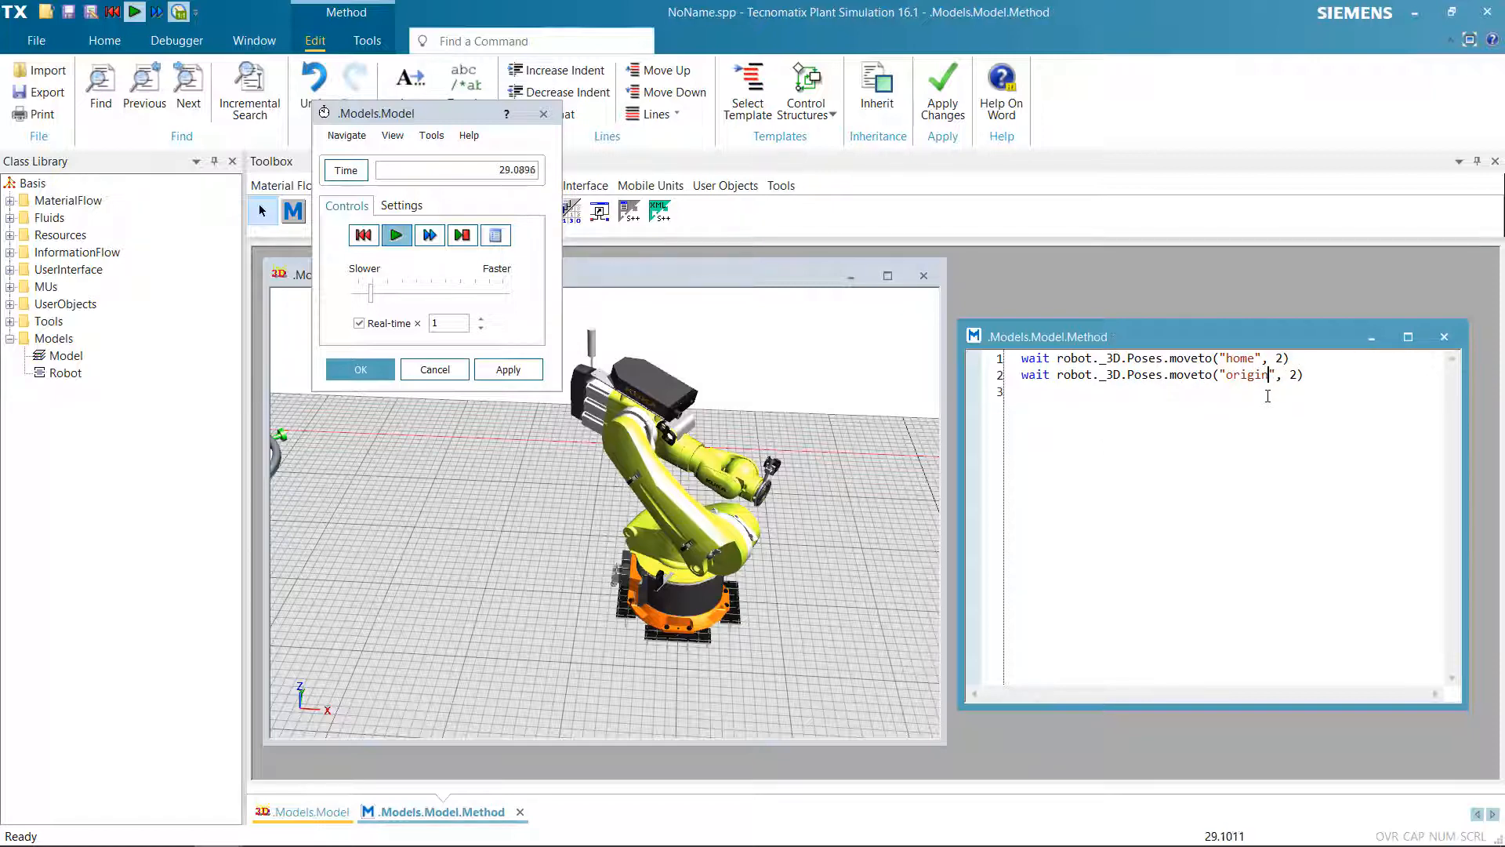
Pause the simulation and create a pose named "origin" in the 3D properties of the Robot class
{"action": "left_click", "coordinate": [396, 235]}
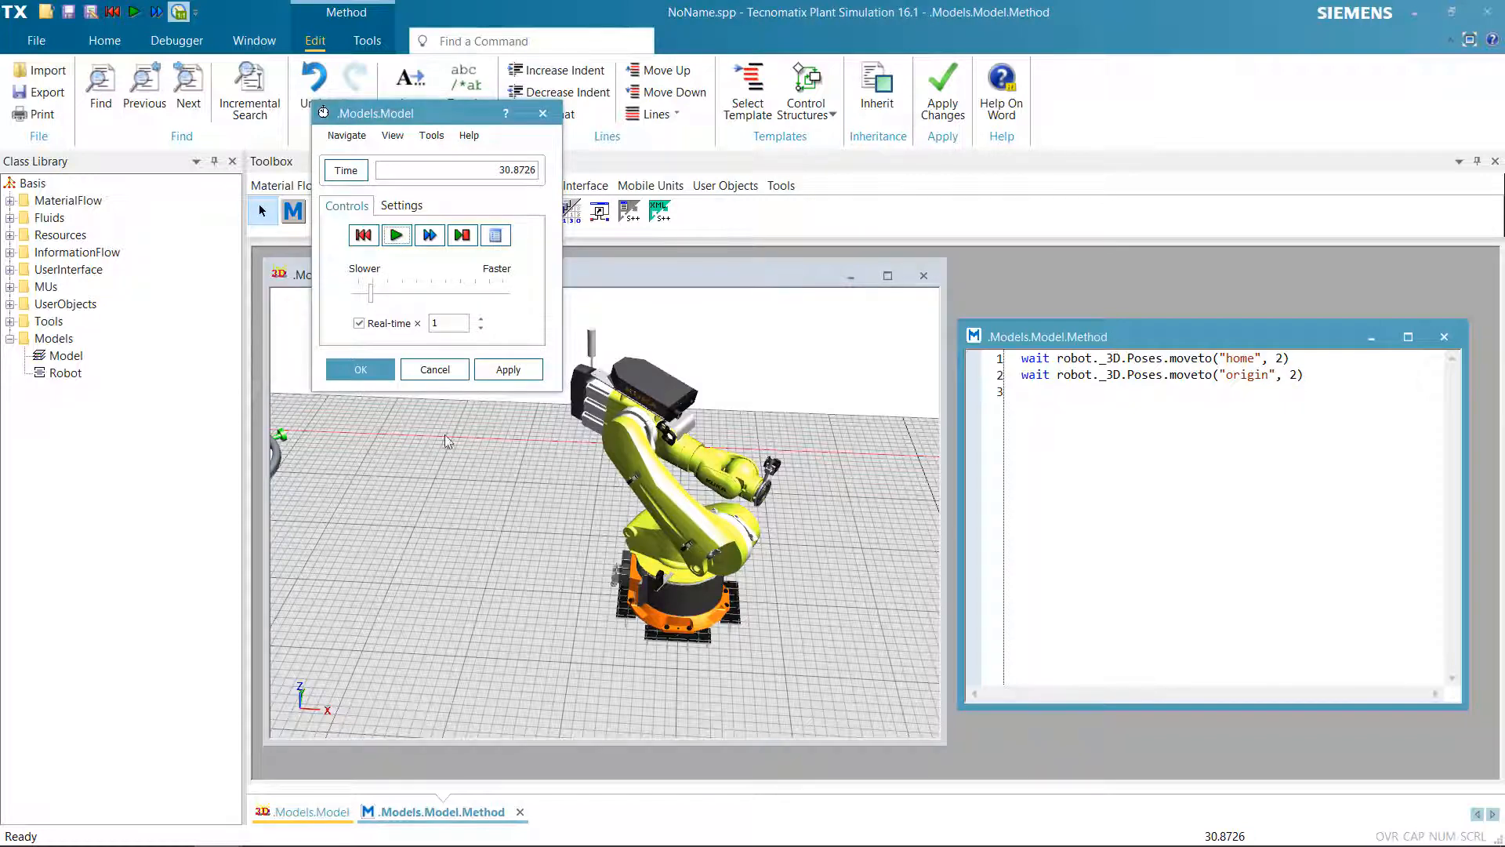
{"action": "right_click", "coordinate": [69, 374]}
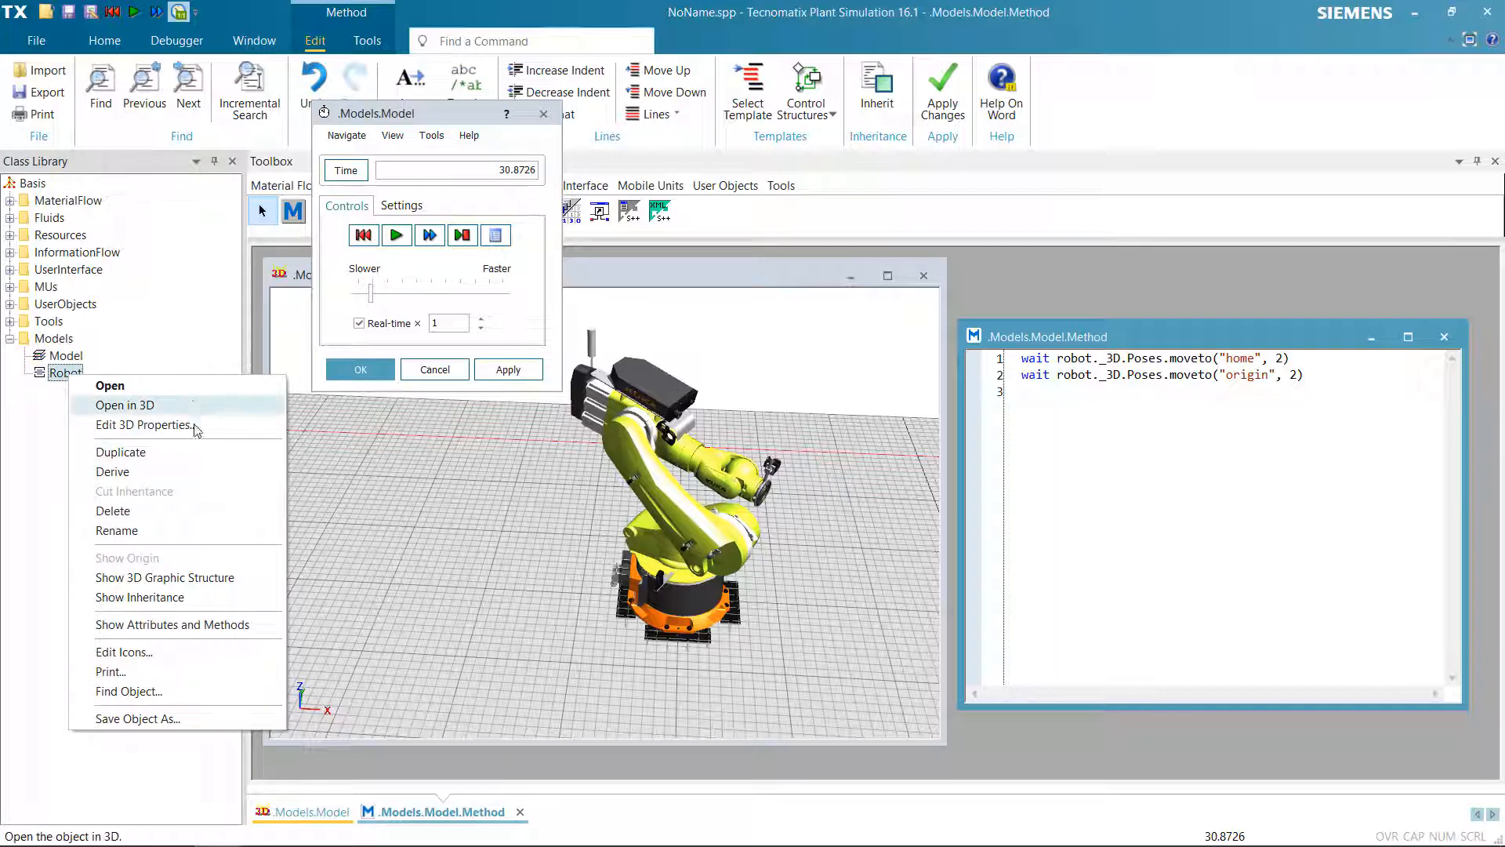
{"action": "left_click", "coordinate": [125, 405]}
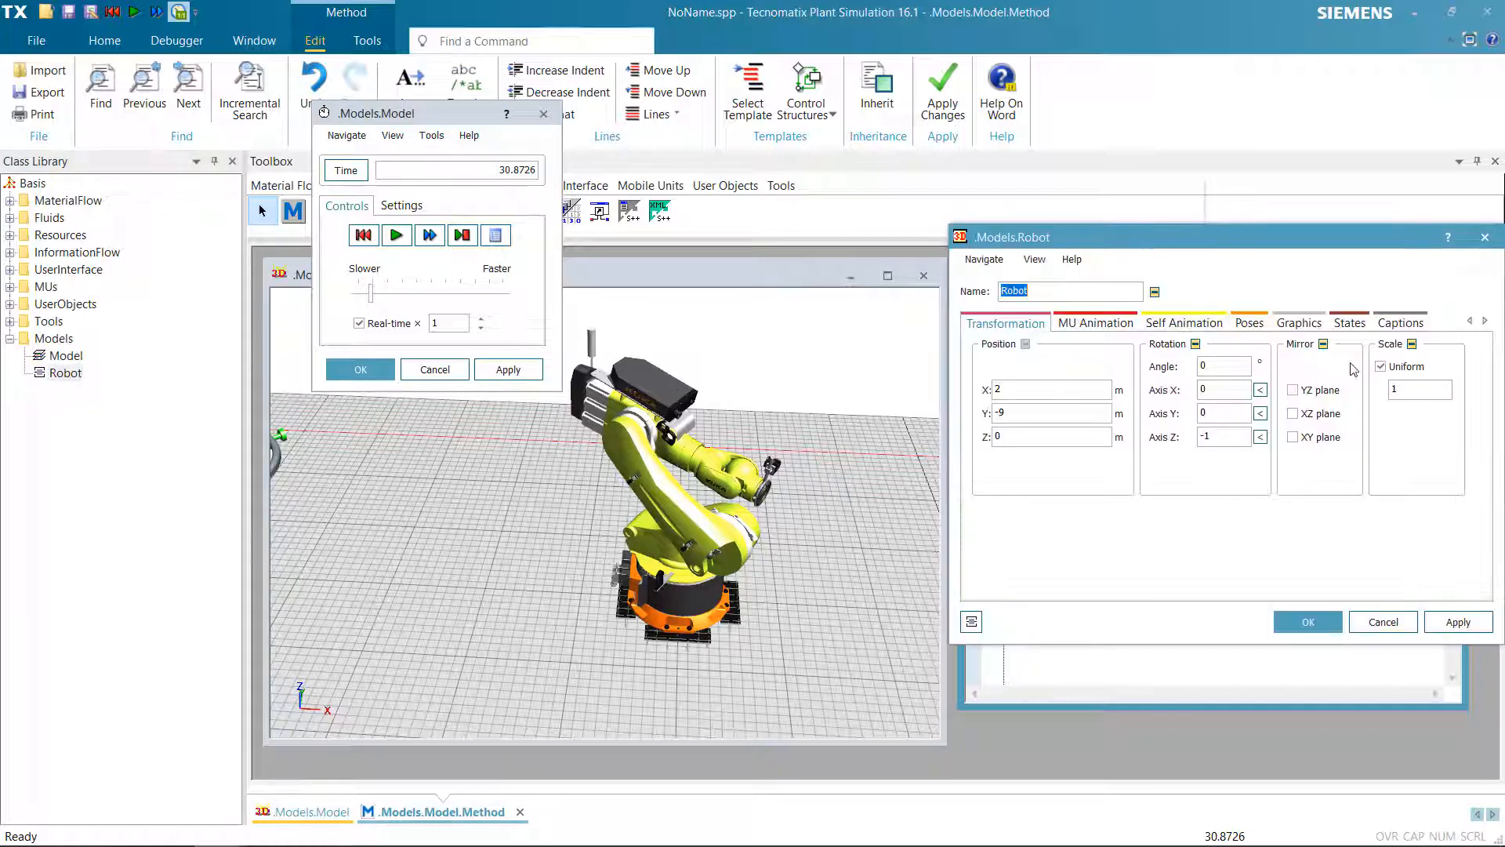
{"action": "left_click", "coordinate": [1250, 323]}
{"action": "left_click", "coordinate": [1284, 370]}
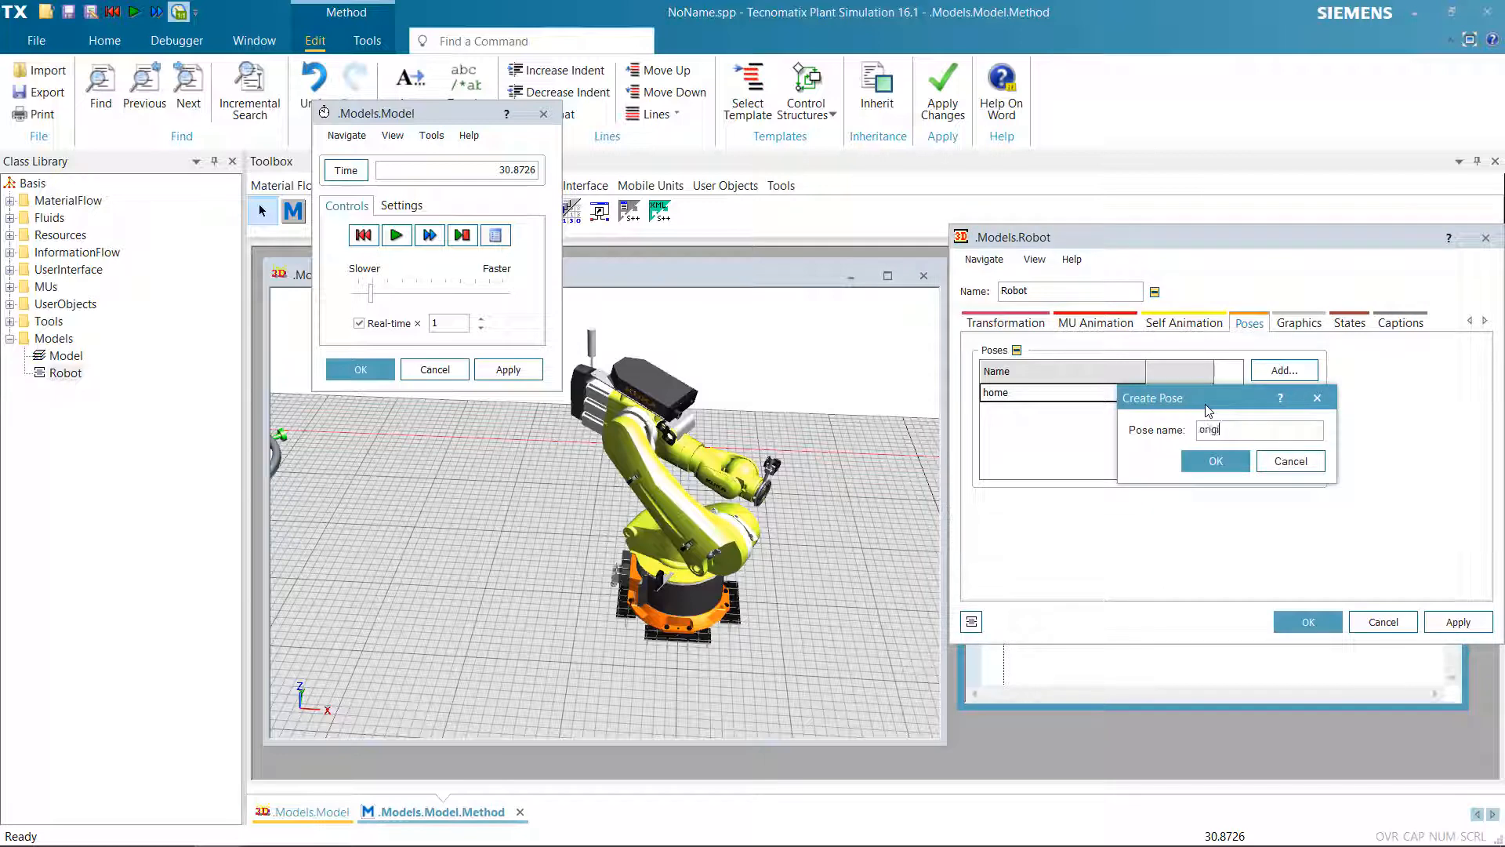
{"action": "left_click", "coordinate": [1215, 461]}
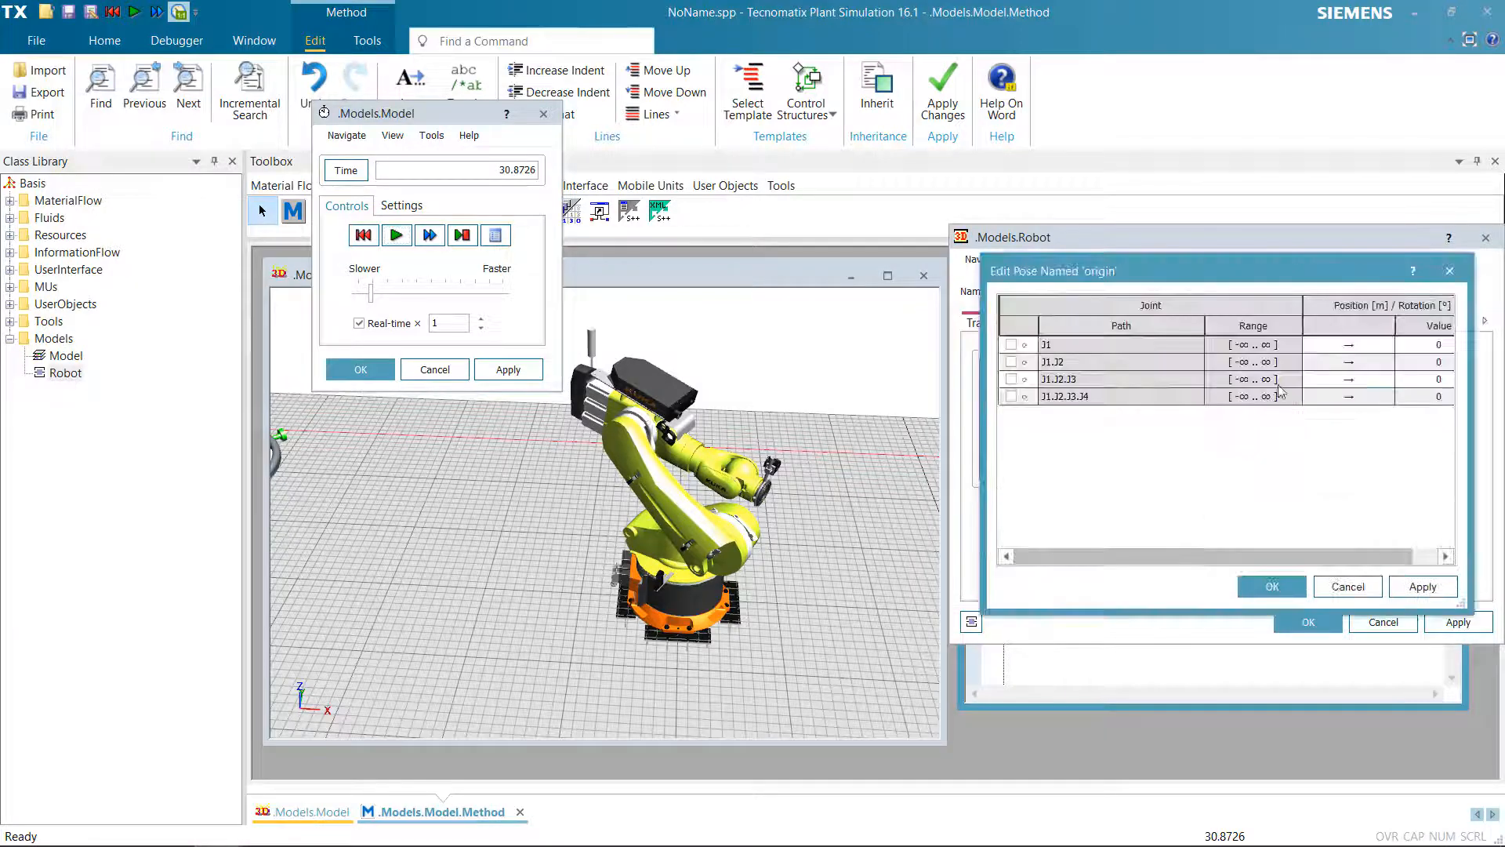
Include joints J1 and J1.J2 in the origin pose and accept the pose and the Robot's 3D properties
{"action": "left_click", "coordinate": [1011, 344]}
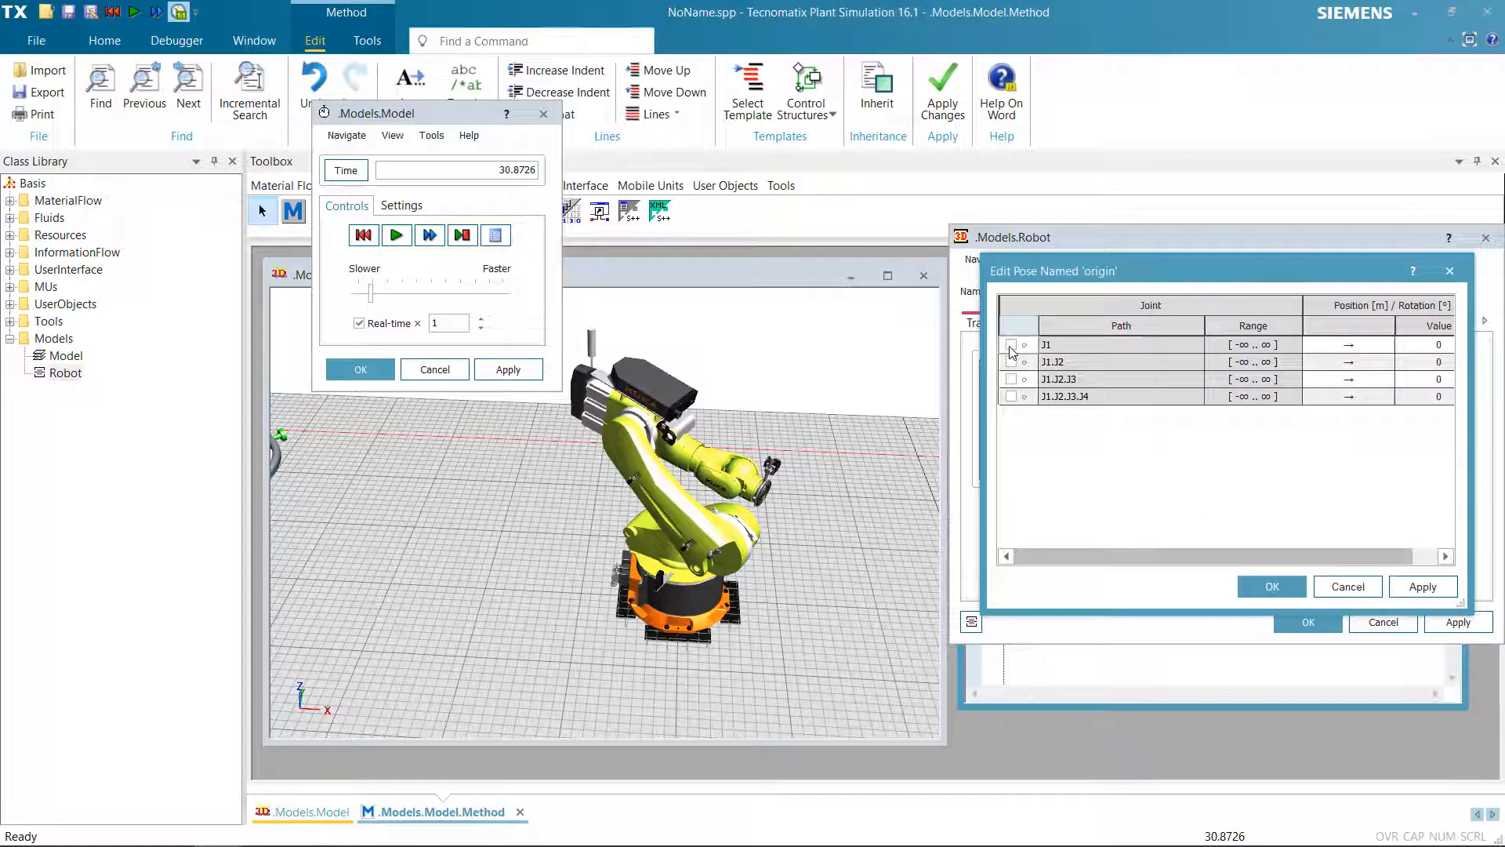
{"action": "left_click", "coordinate": [1011, 361]}
{"action": "left_click", "coordinate": [1271, 586]}
{"action": "left_click", "coordinate": [1308, 622]}
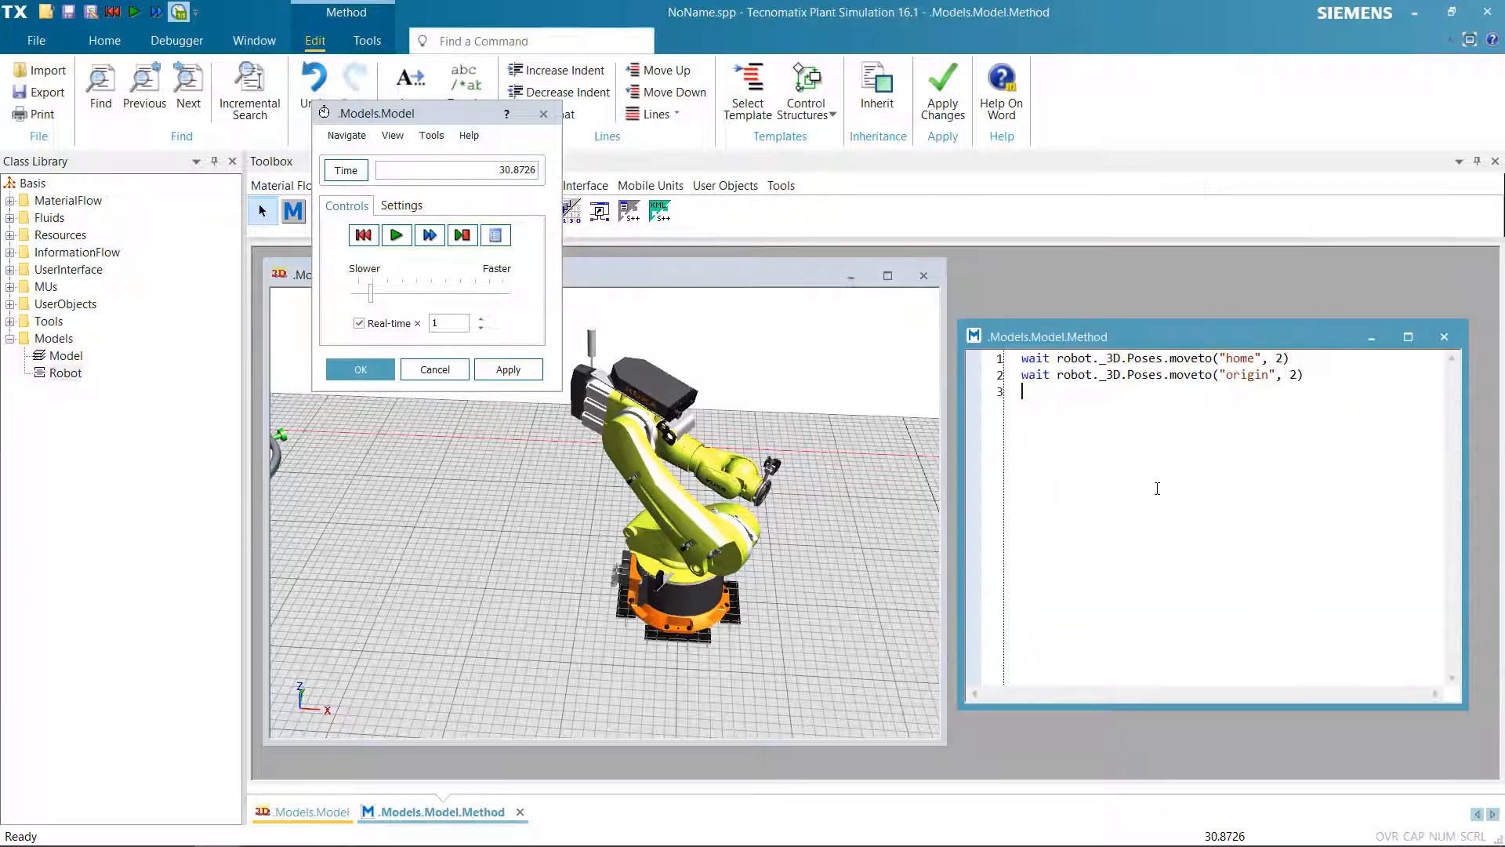
Reset and start the simulation, and run the Method with the home and origin moveto calls
{"action": "left_click", "coordinate": [363, 235]}
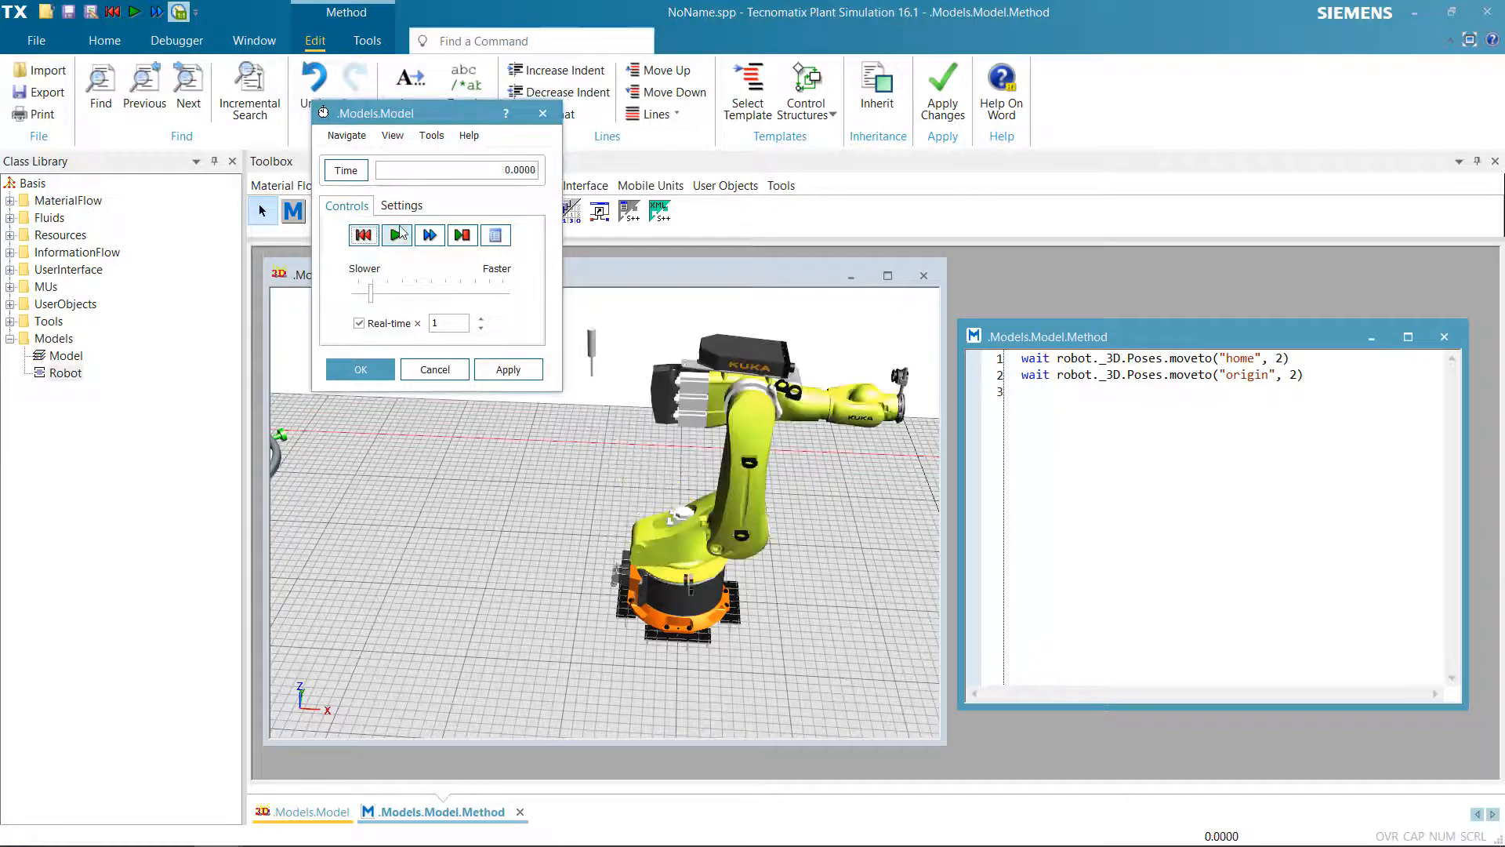
{"action": "left_click", "coordinate": [396, 234]}
{"action": "right_click", "coordinate": [1159, 470]}
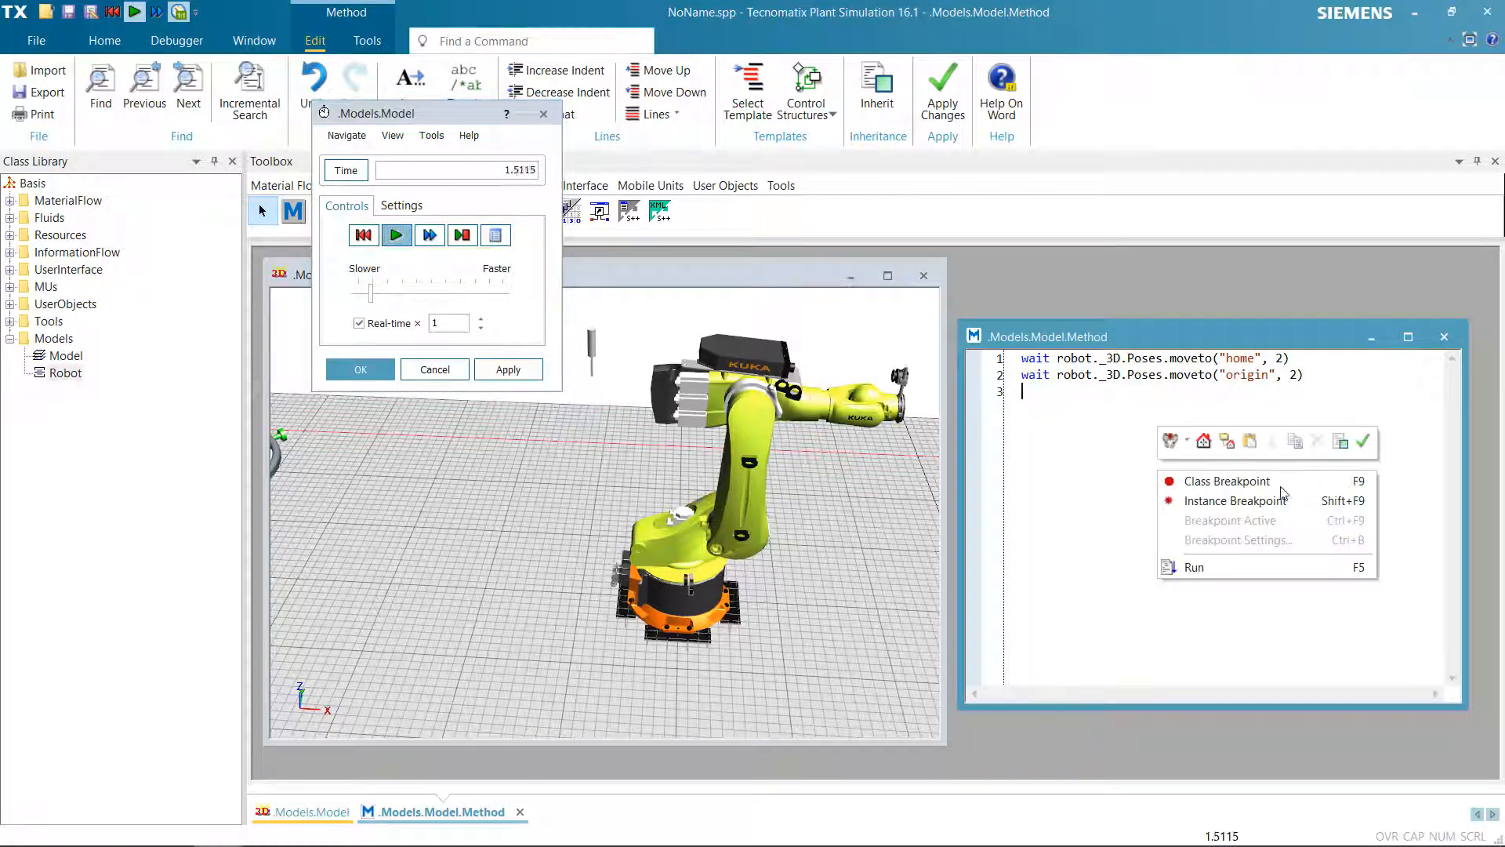
{"action": "left_click", "coordinate": [1262, 568]}
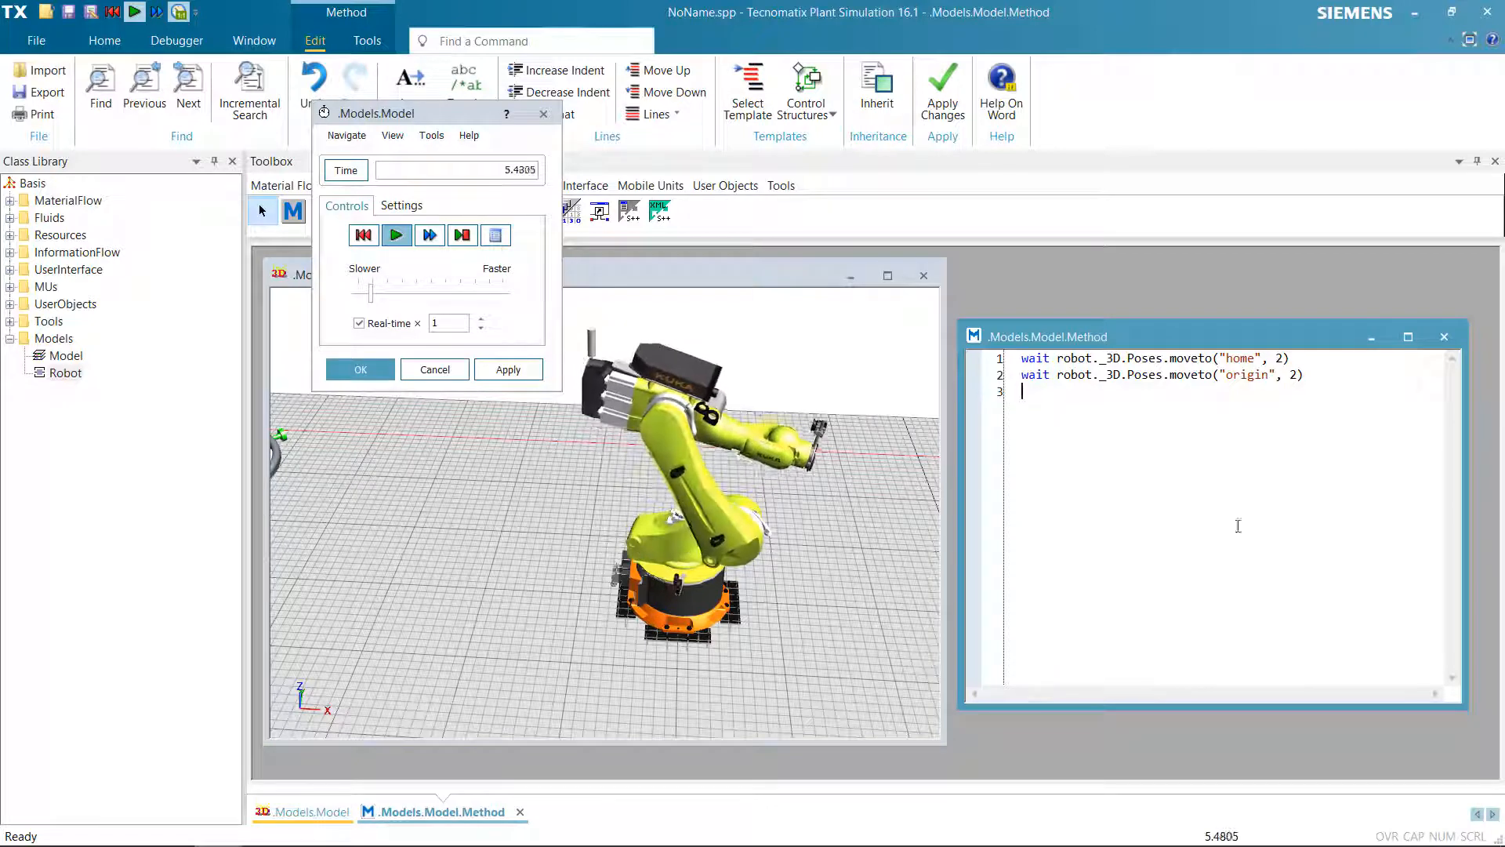
{"action": "left_click_drag", "start_coordinate": [1028, 358], "coordinate": [1310, 358]}
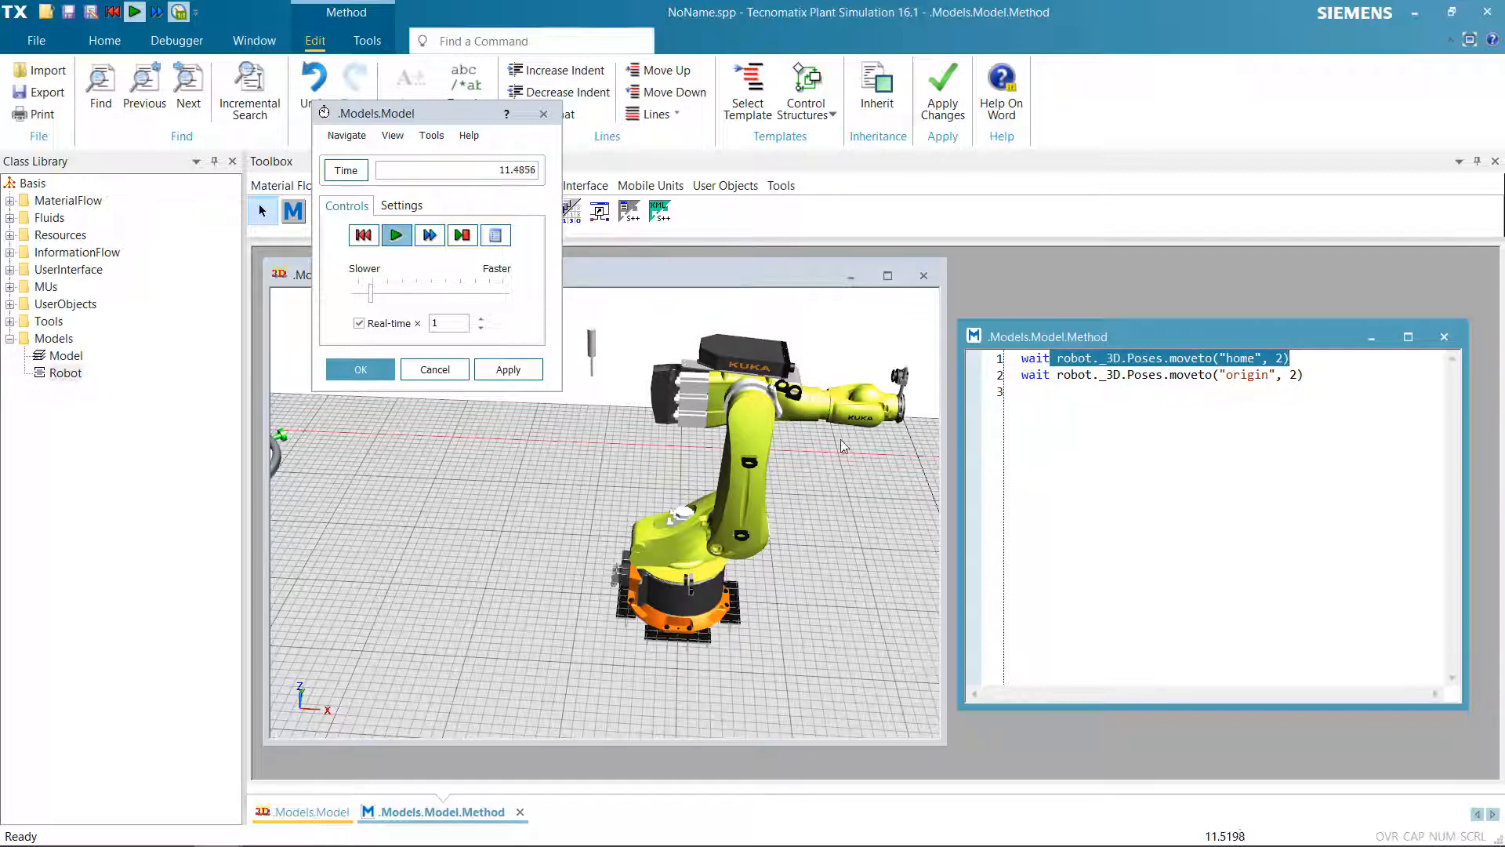
{"action": "left_click_drag", "start_coordinate": [1065, 374], "coordinate": [1349, 386]}
{"action": "left_click", "coordinate": [1350, 386]}
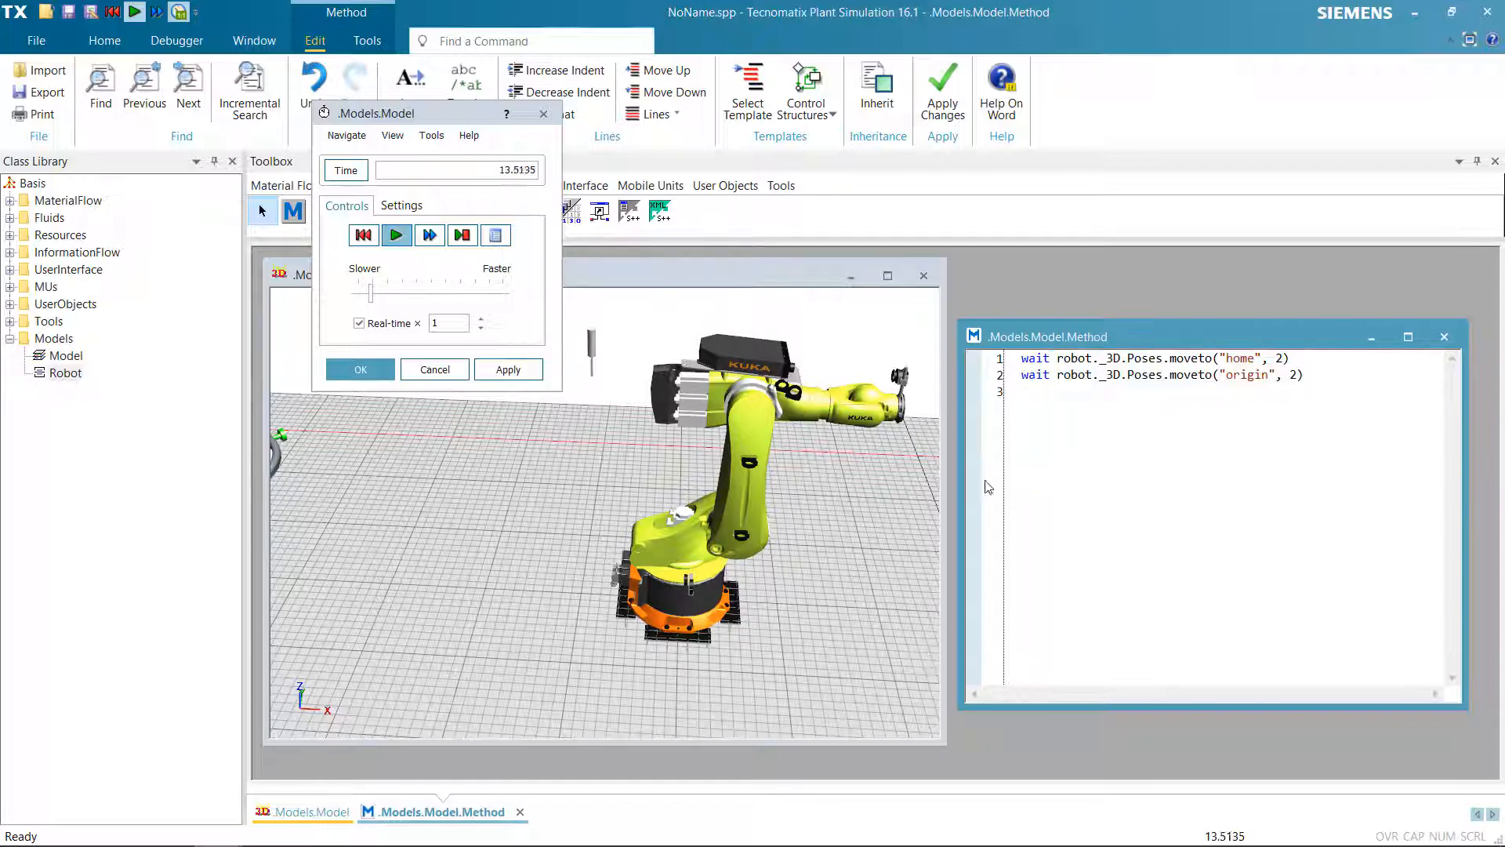